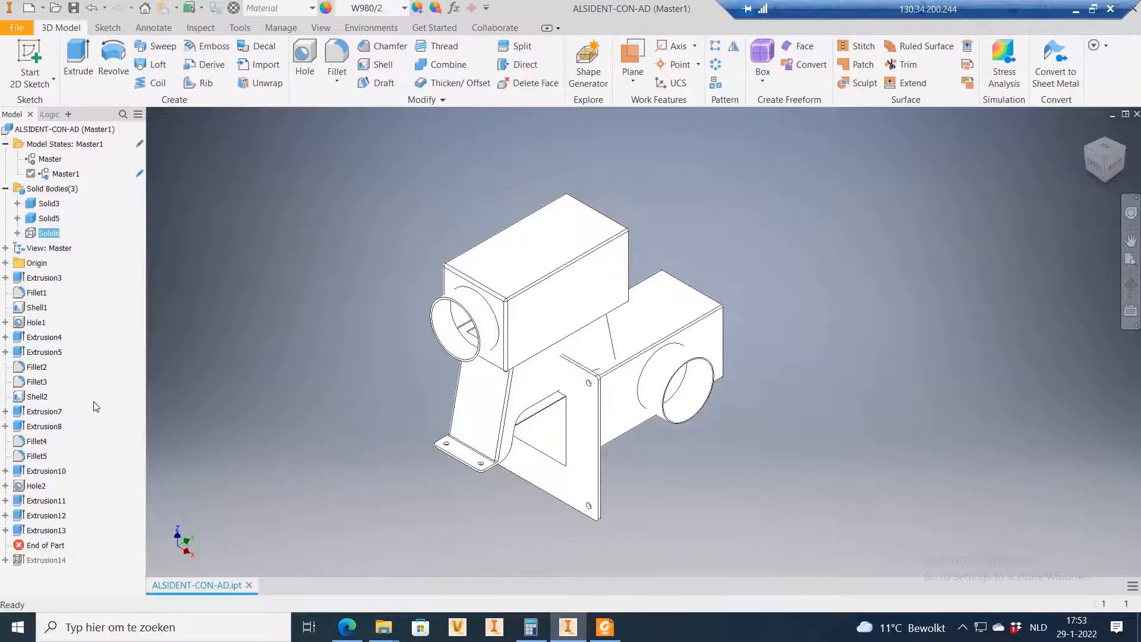
pyautogui.click(237, 262)
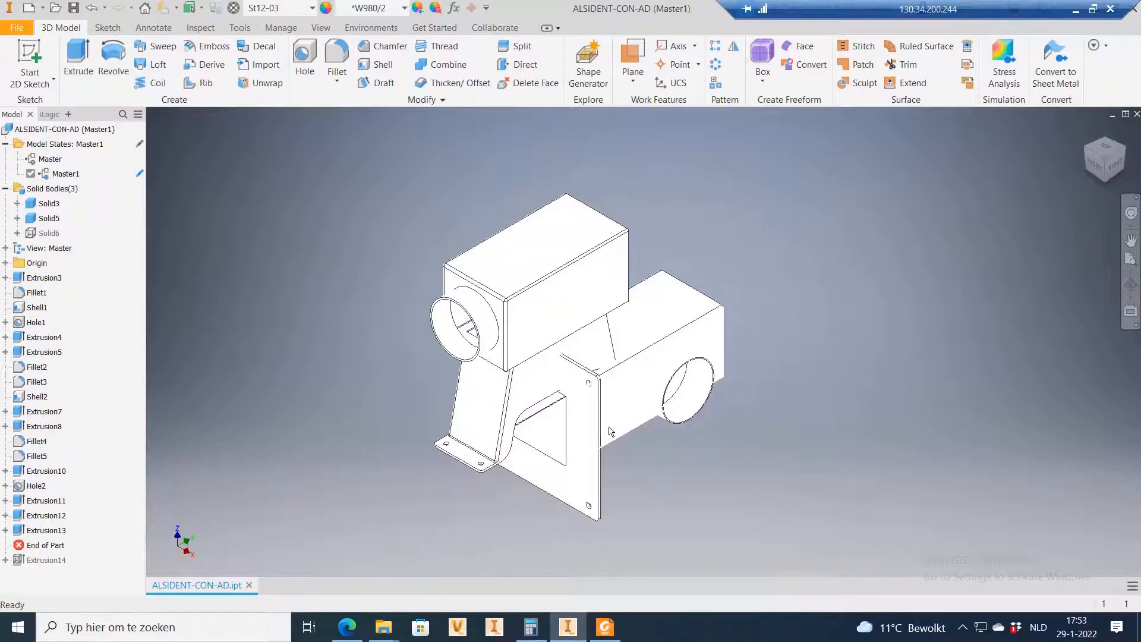
pyautogui.scroll(3, 635, 405)
pyautogui.scroll(-2, 614, 404)
pyautogui.scroll(2, 605, 407)
pyautogui.scroll(-5, 601, 400)
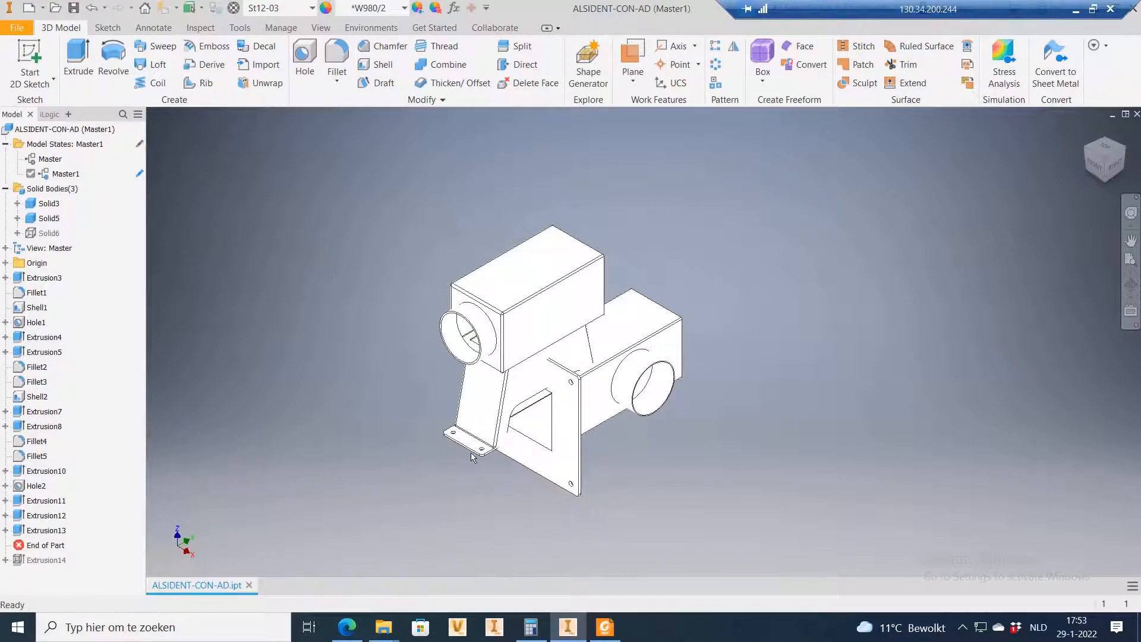
# Step: Switch to alsident2.pdf in Foxit Reader and move the 2-100-203 label beside the side view of the 150 x 150 connector
pyautogui.click(607, 637)
pyautogui.scroll(3, 603, 419)
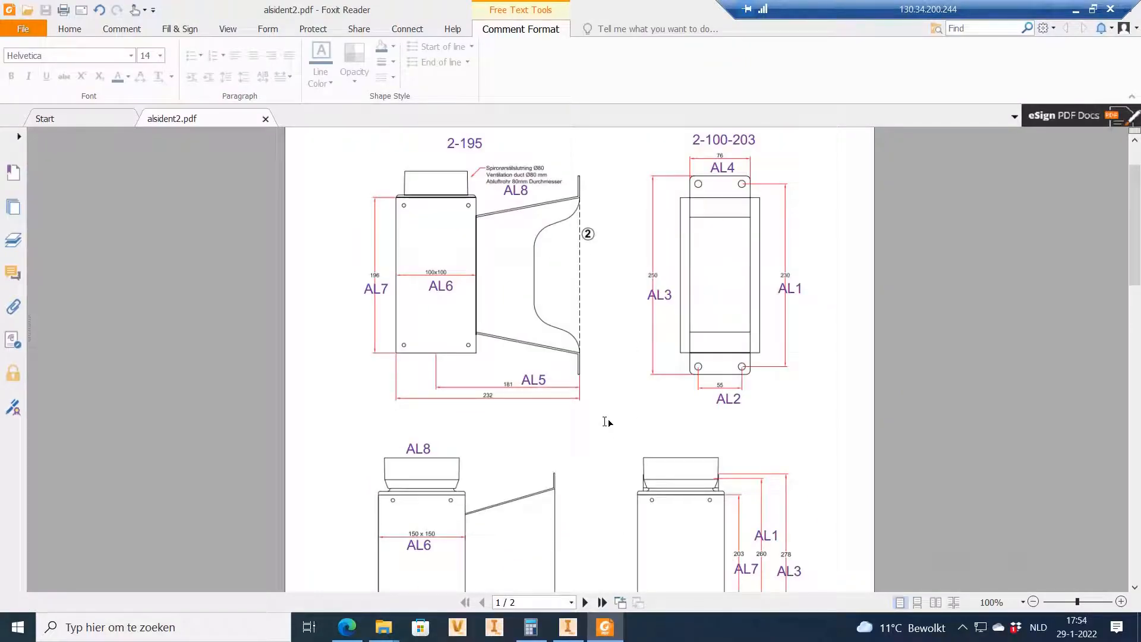
pyautogui.scroll(-3, 576, 412)
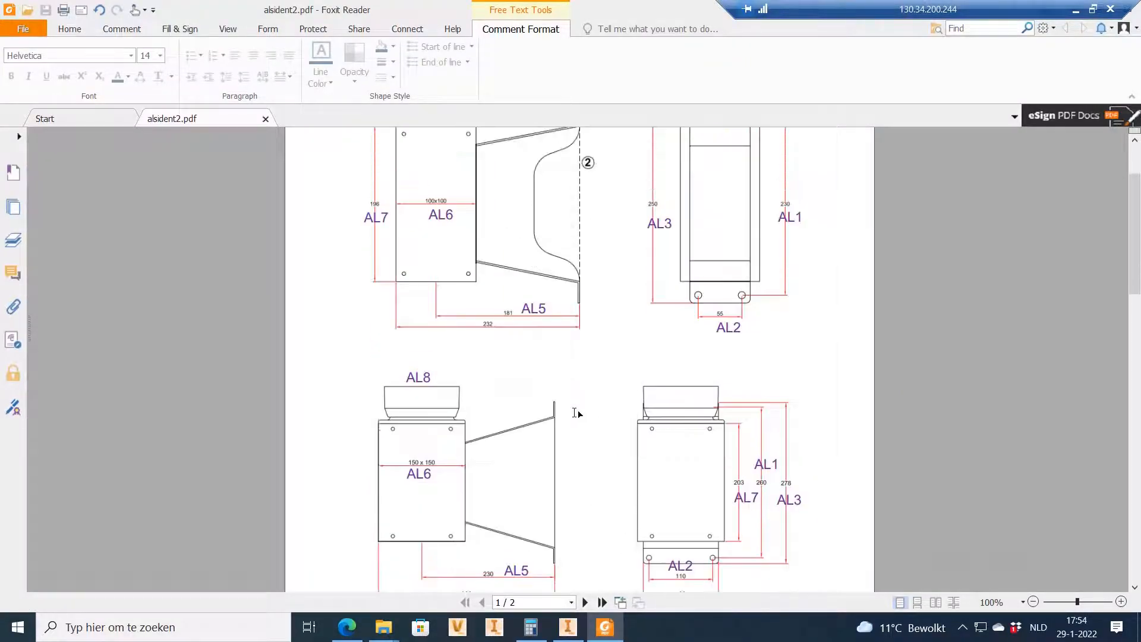
pyautogui.scroll(2, 575, 413)
pyautogui.scroll(3, 588, 331)
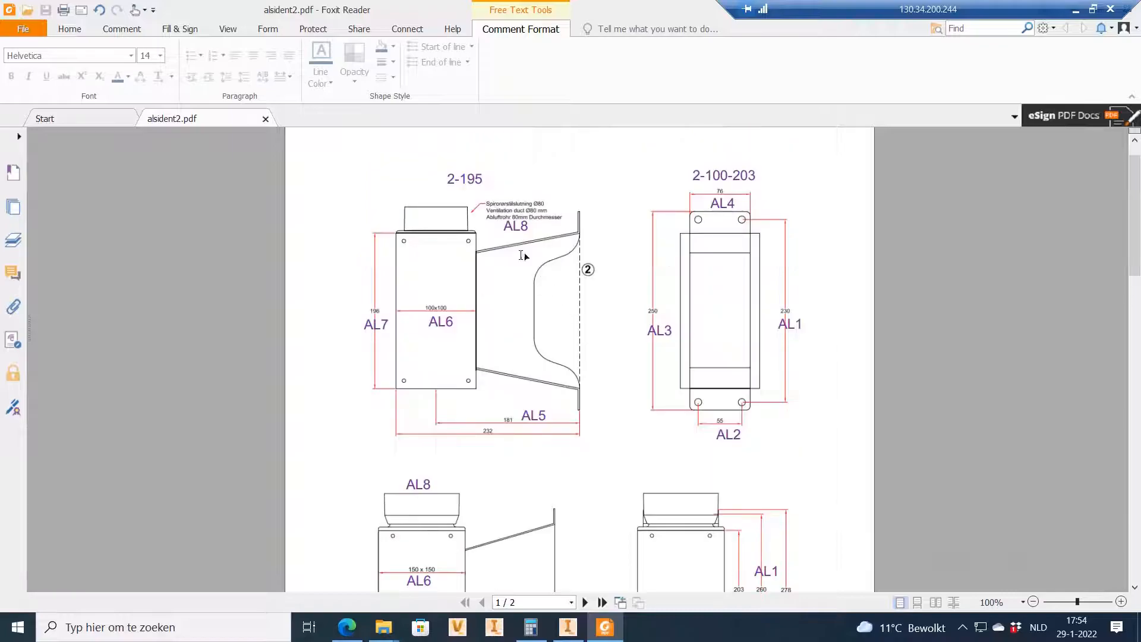
pyautogui.scroll(-1, 604, 261)
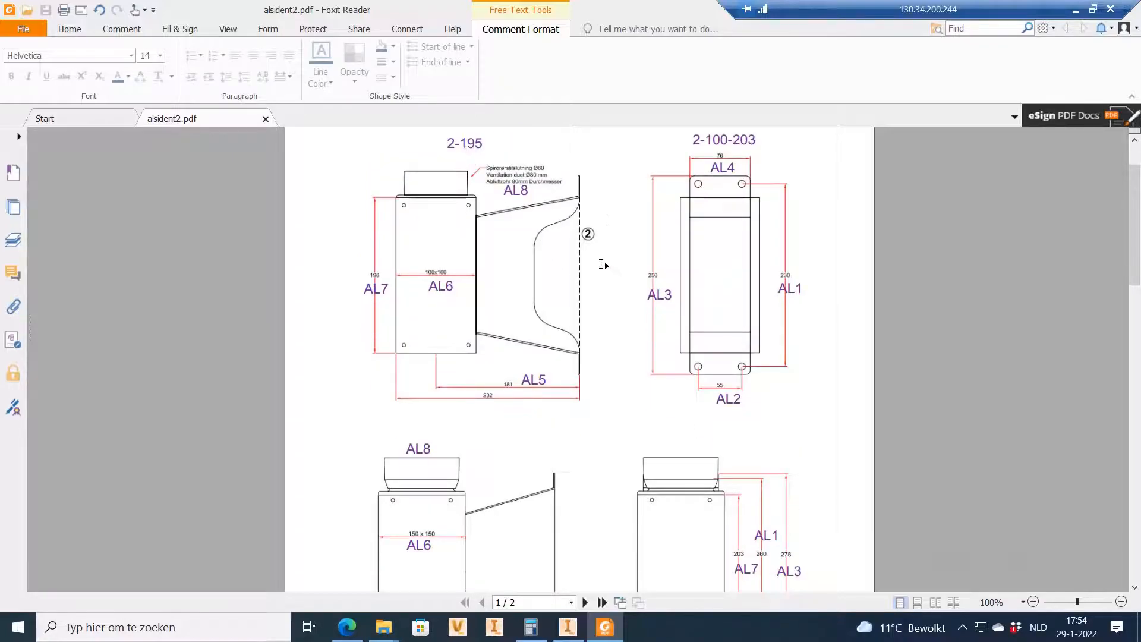
pyautogui.click(697, 141)
pyautogui.moveTo(471, 444); pyautogui.dragTo(490, 460)
pyautogui.click(595, 435)
# Step: Review the AL dimension labels on page 1 and the BL labels and length variants on page 2 of the PDF
pyautogui.scroll(-2, 578, 436)
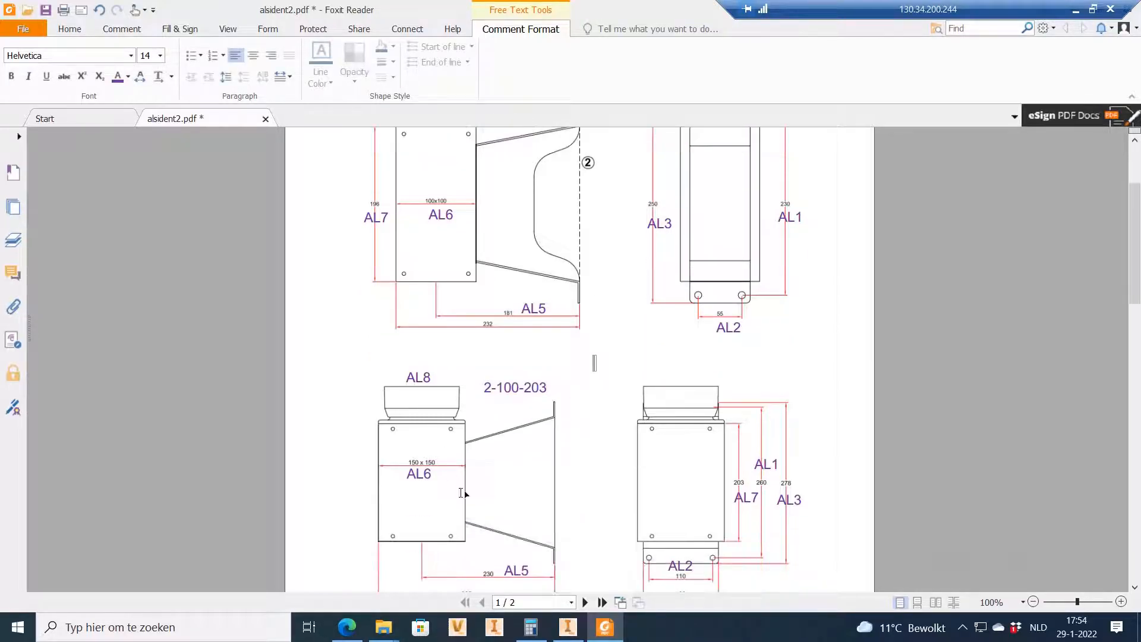
pyautogui.scroll(-1, 543, 499)
pyautogui.scroll(4, 545, 501)
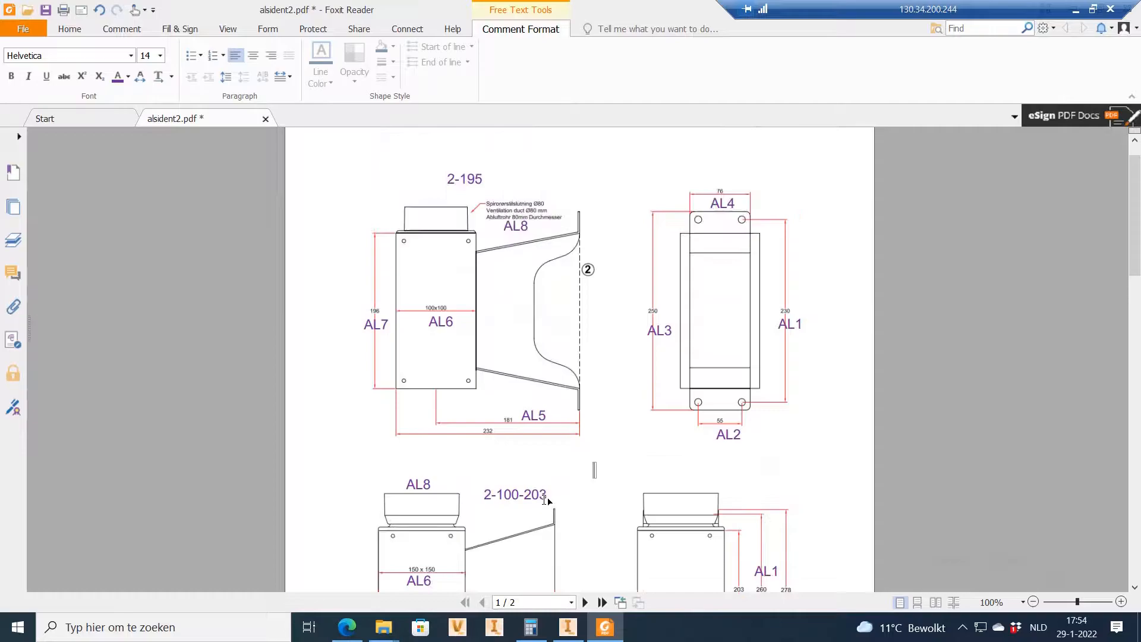
pyautogui.scroll(-2, 526, 475)
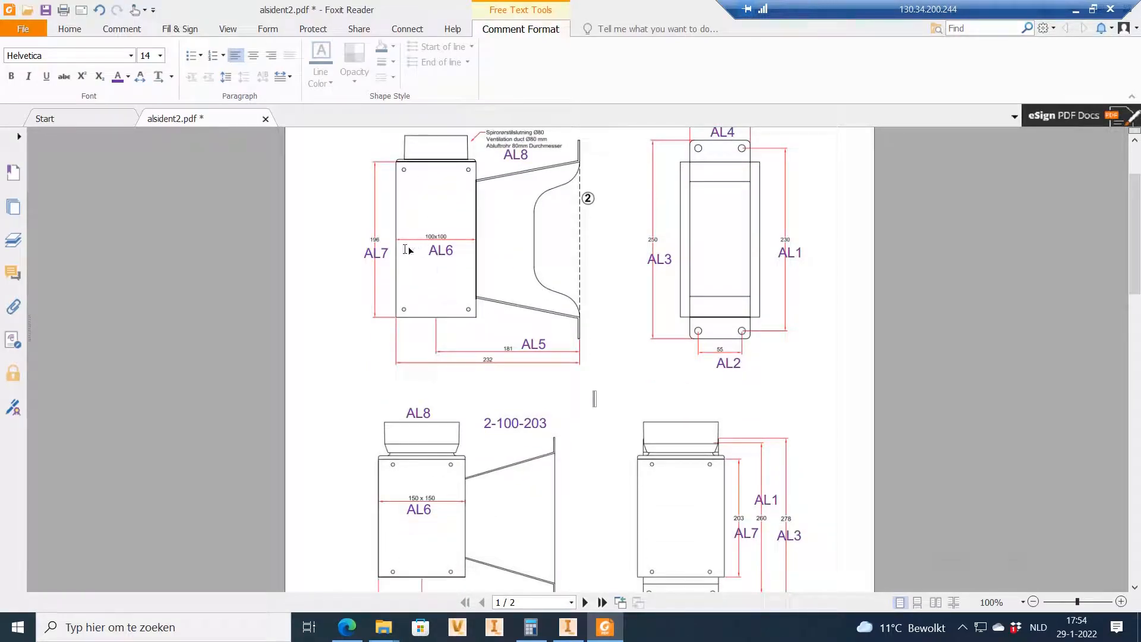
pyautogui.scroll(3, 511, 268)
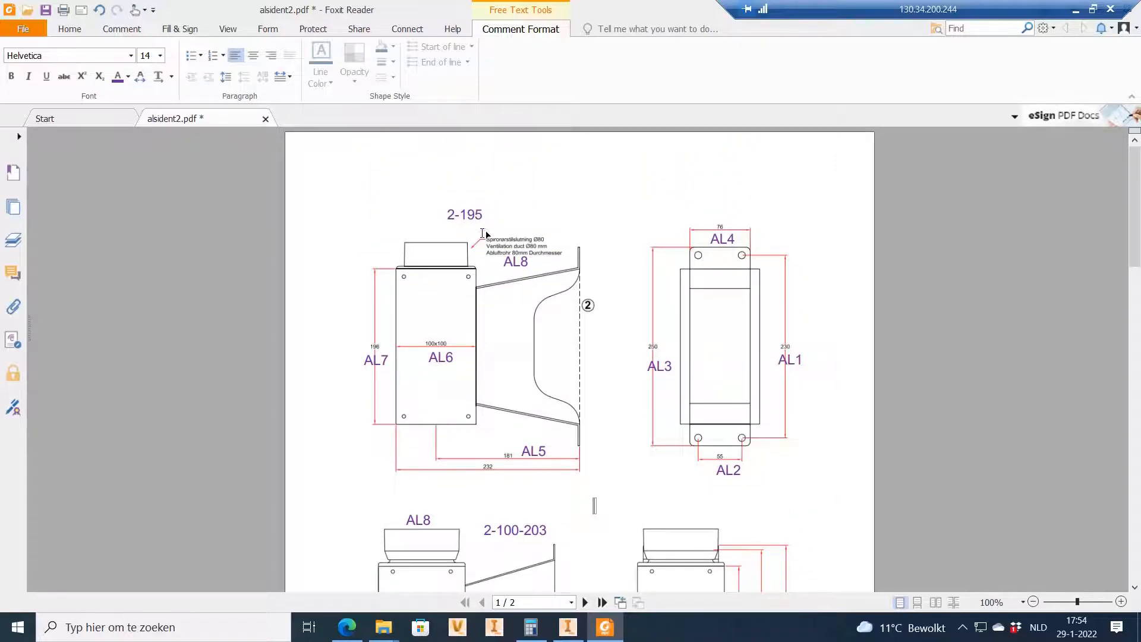
pyautogui.scroll(-6, 494, 267)
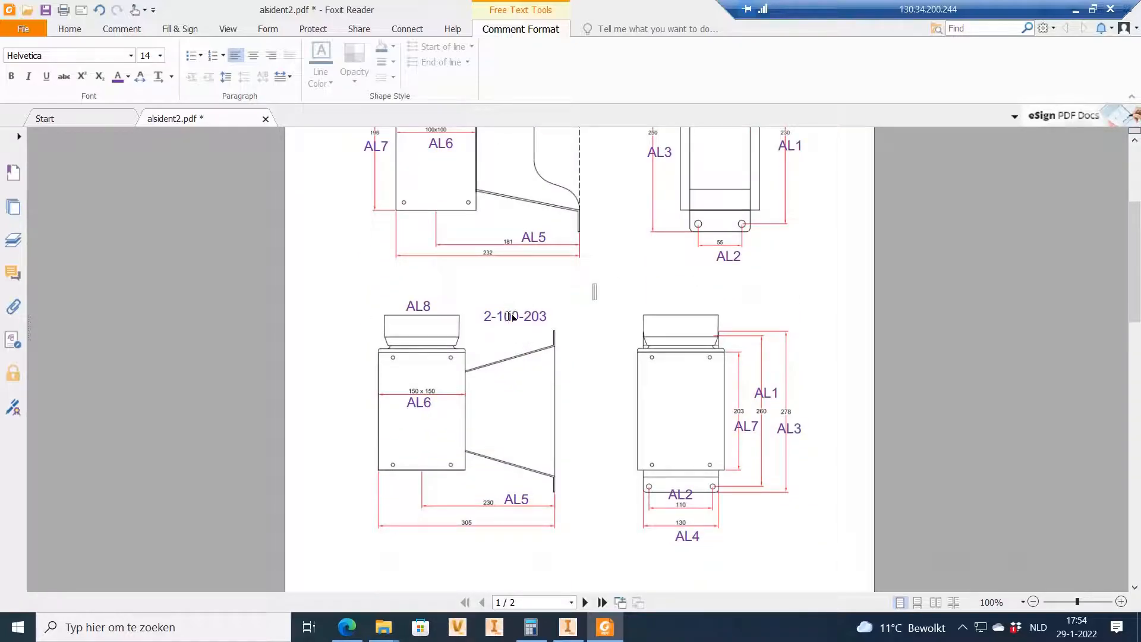
pyautogui.scroll(-4, 554, 389)
pyautogui.scroll(4, 554, 388)
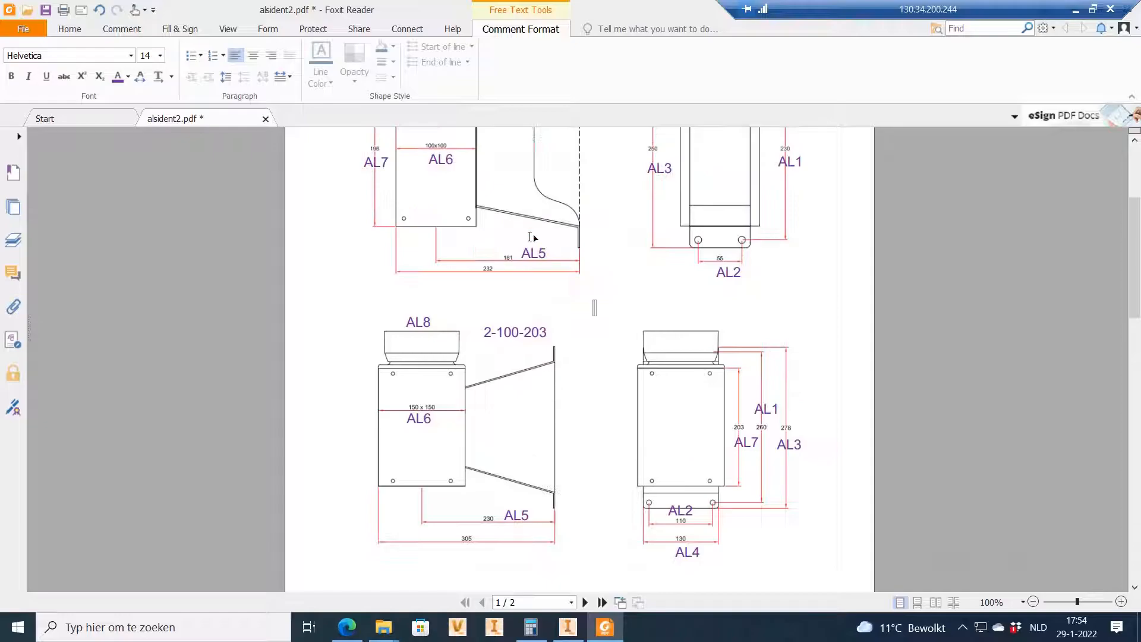
pyautogui.scroll(-15, 535, 424)
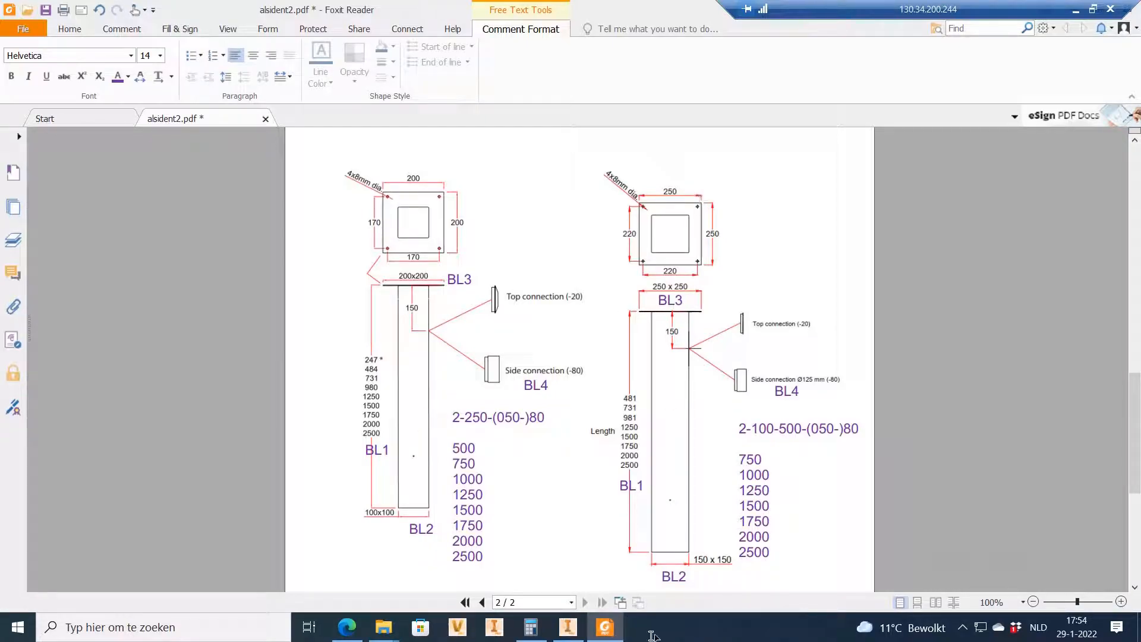
pyautogui.scroll(10, 690, 494)
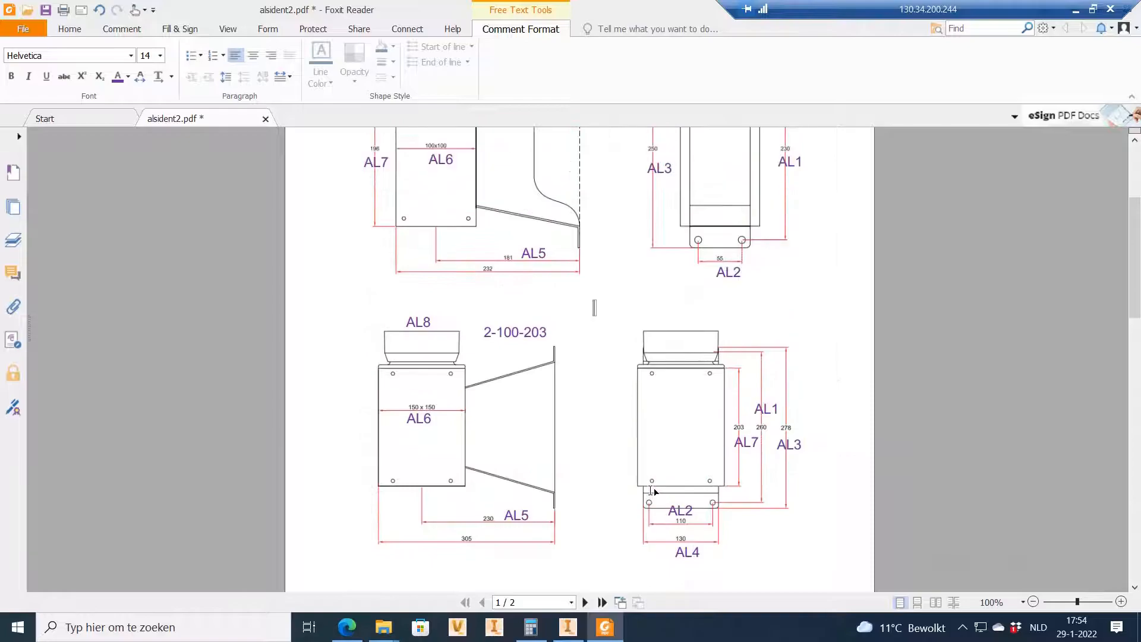
pyautogui.scroll(-10, 616, 469)
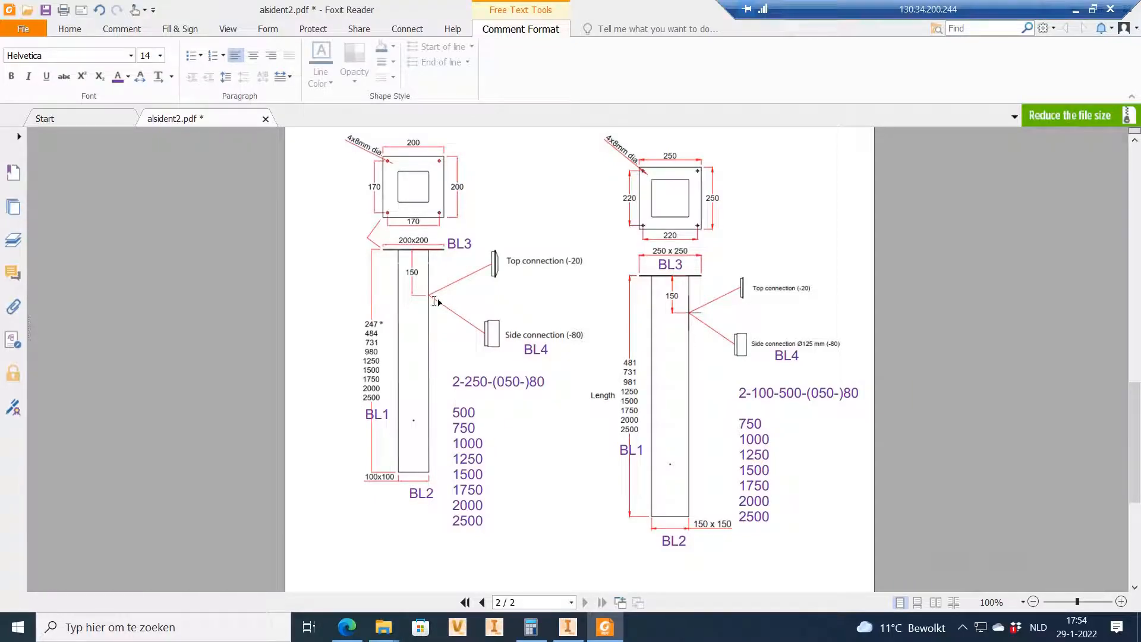
# Step: Compare the Inventor part with the PDF drawings, checking the AL dimensions of the 2-195 and 2-100-203 connectors
pyautogui.click(569, 625)
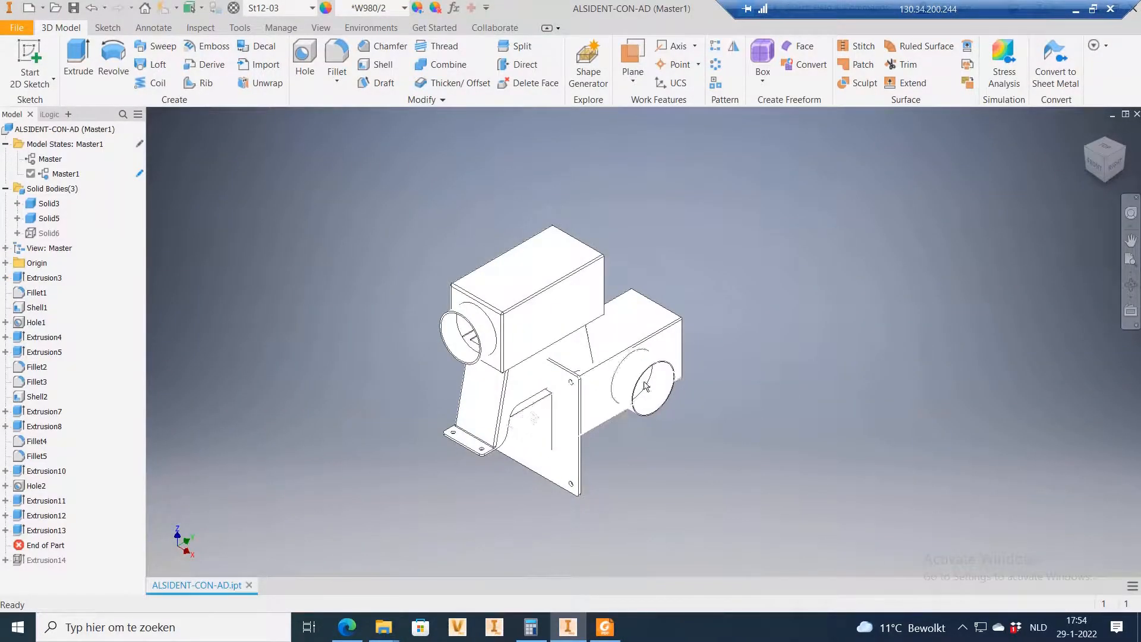
pyautogui.click(594, 632)
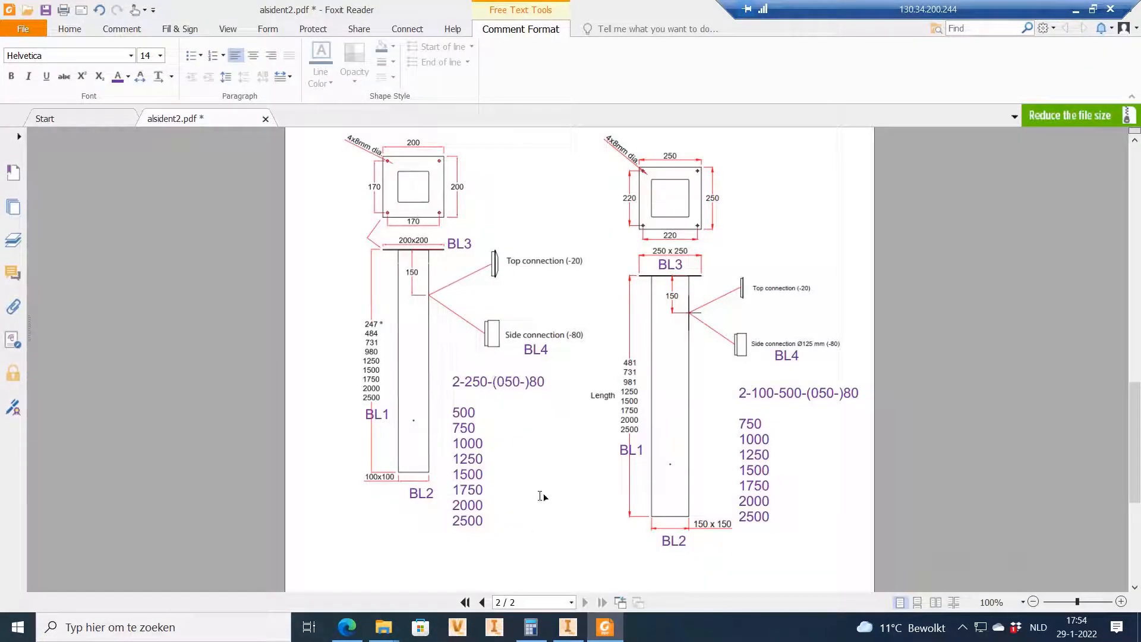
pyautogui.click(594, 634)
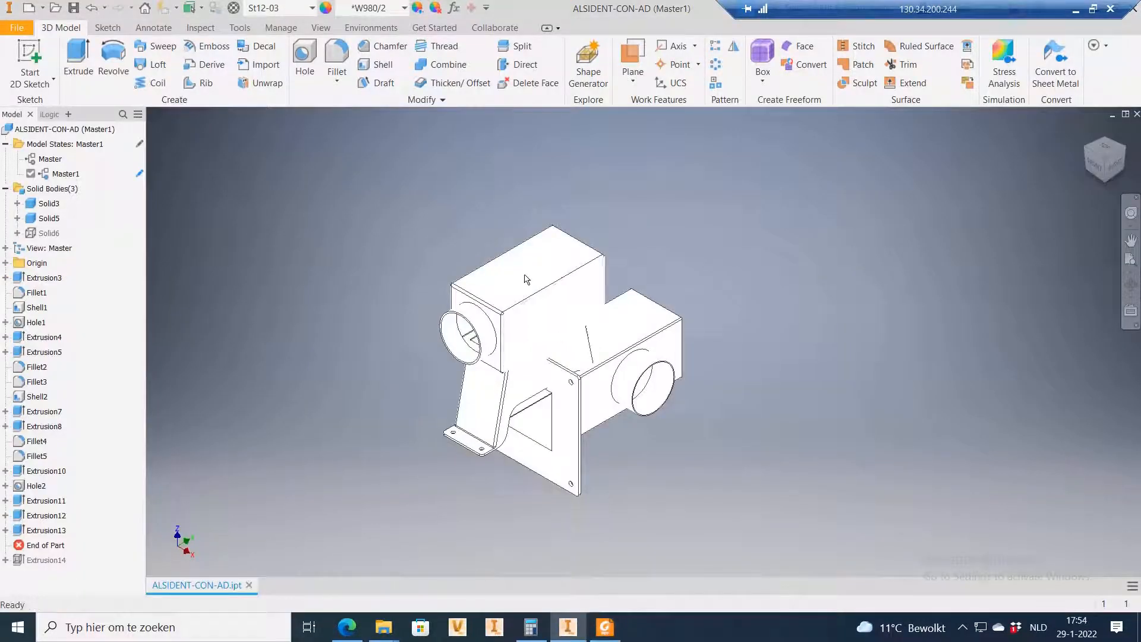
pyautogui.click(606, 634)
pyautogui.scroll(-5, 535, 394)
pyautogui.scroll(2, 446, 300)
pyautogui.scroll(2, 621, 400)
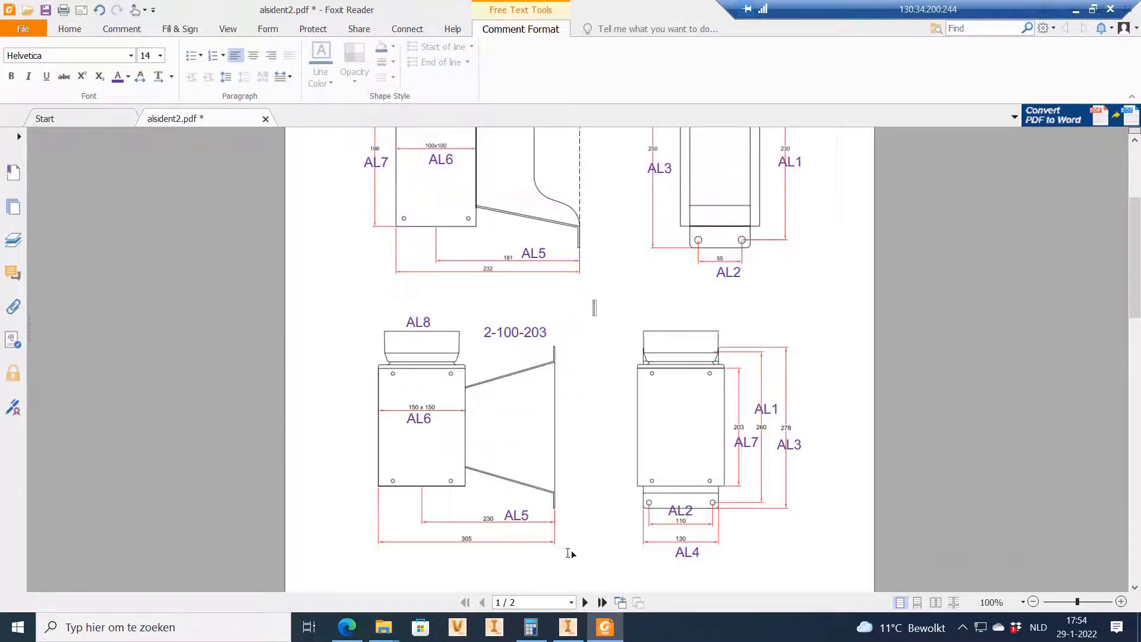
pyautogui.scroll(1, 509, 348)
pyautogui.scroll(4, 500, 331)
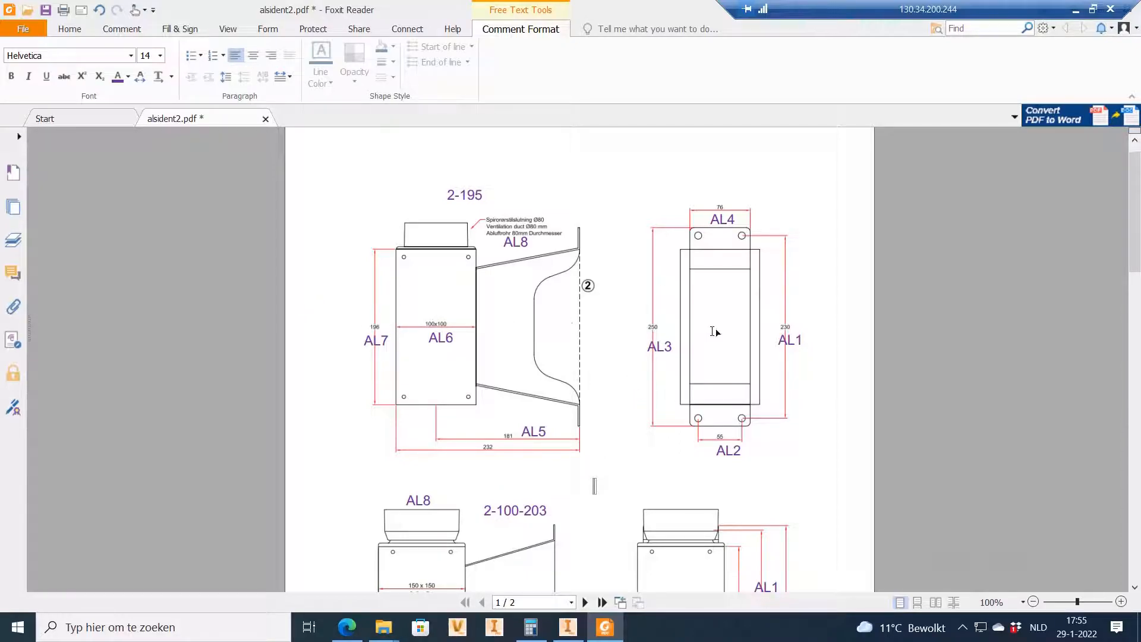
pyautogui.scroll(-4, 482, 354)
pyautogui.scroll(-2, 483, 354)
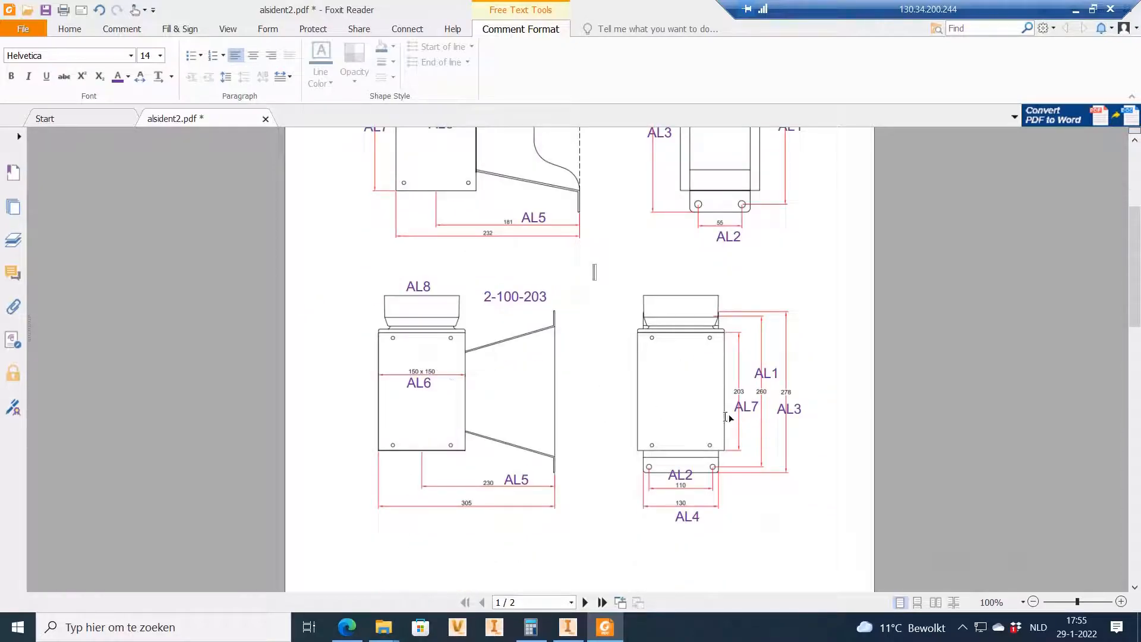
pyautogui.scroll(3, 612, 387)
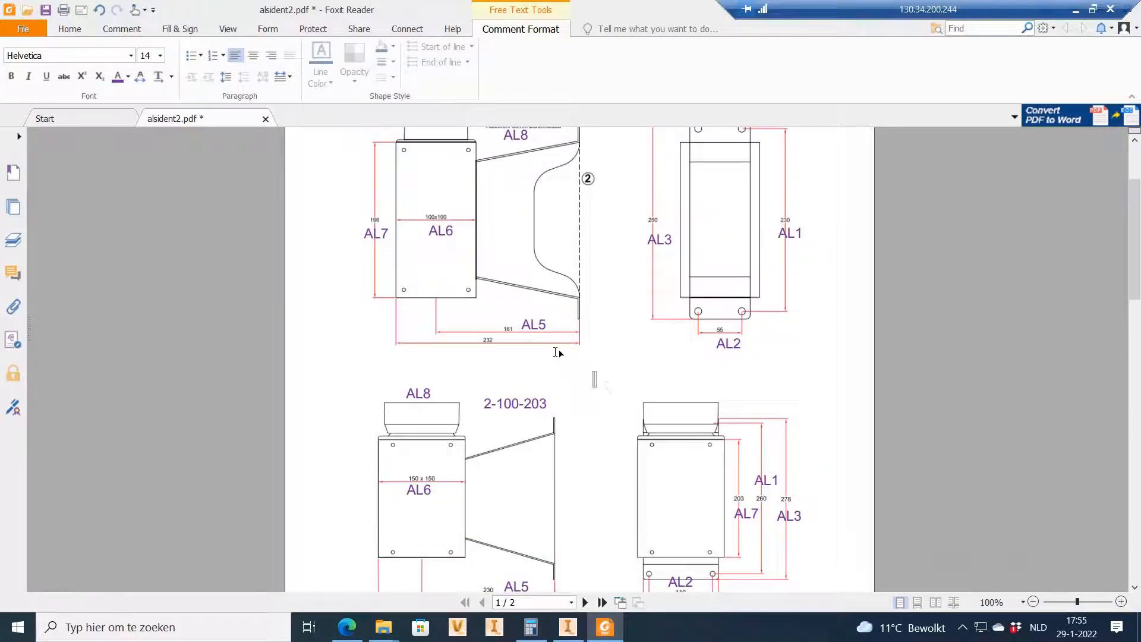
pyautogui.scroll(2, 557, 352)
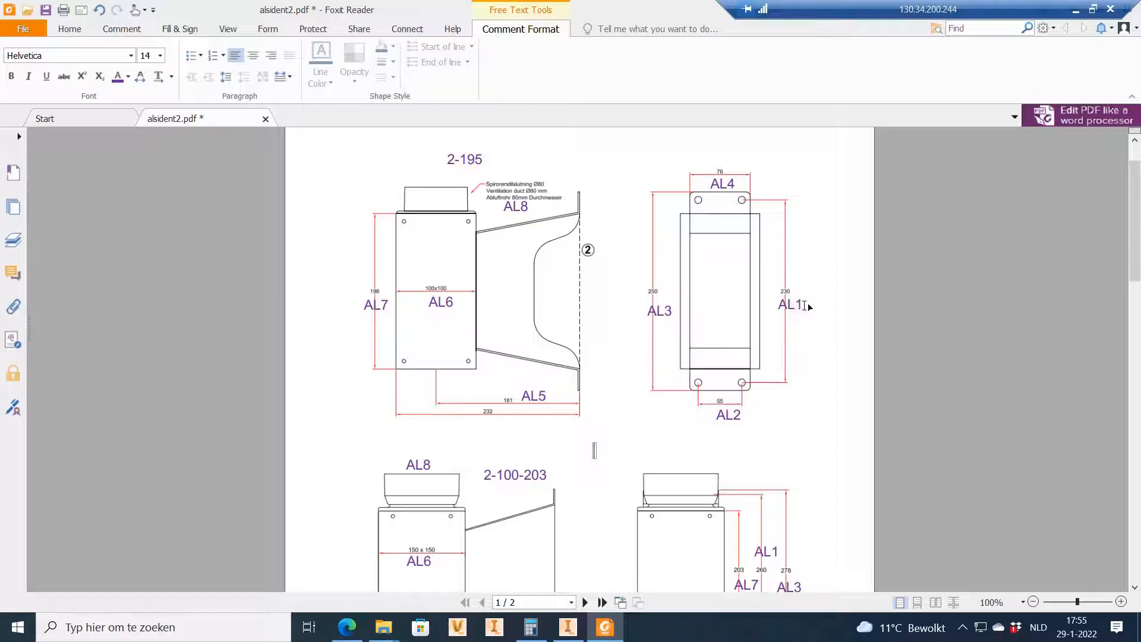
# Step: Inspect the Inventor part's user parameters AL1 to AL8 and BL1 to BL4 and compare them with the labels in the PDF
pyautogui.click(569, 629)
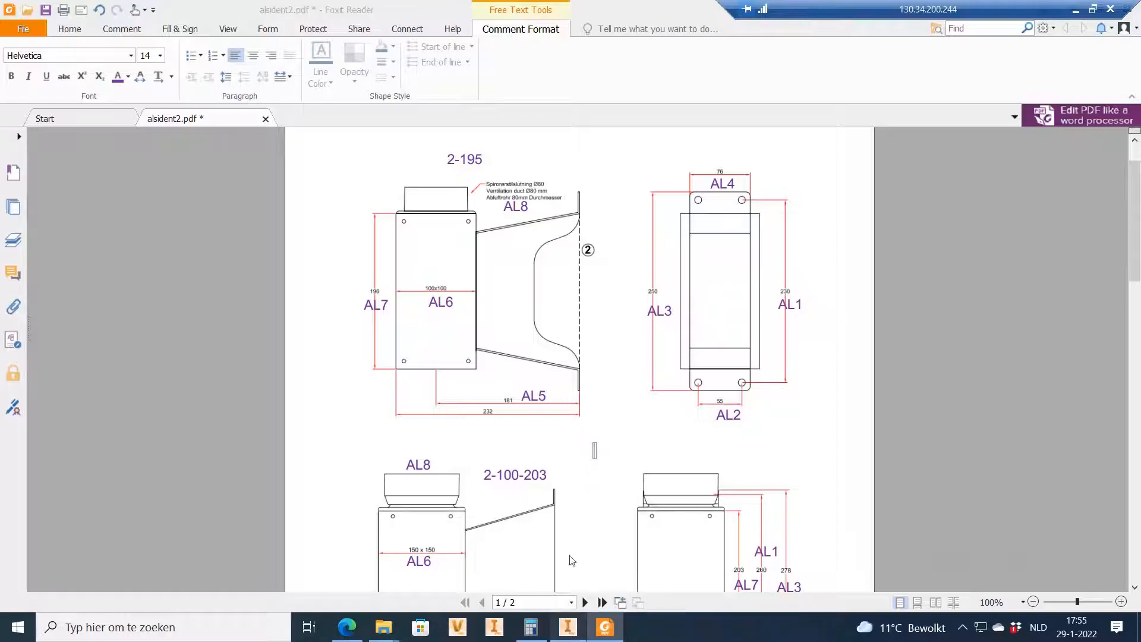
pyautogui.click(453, 8)
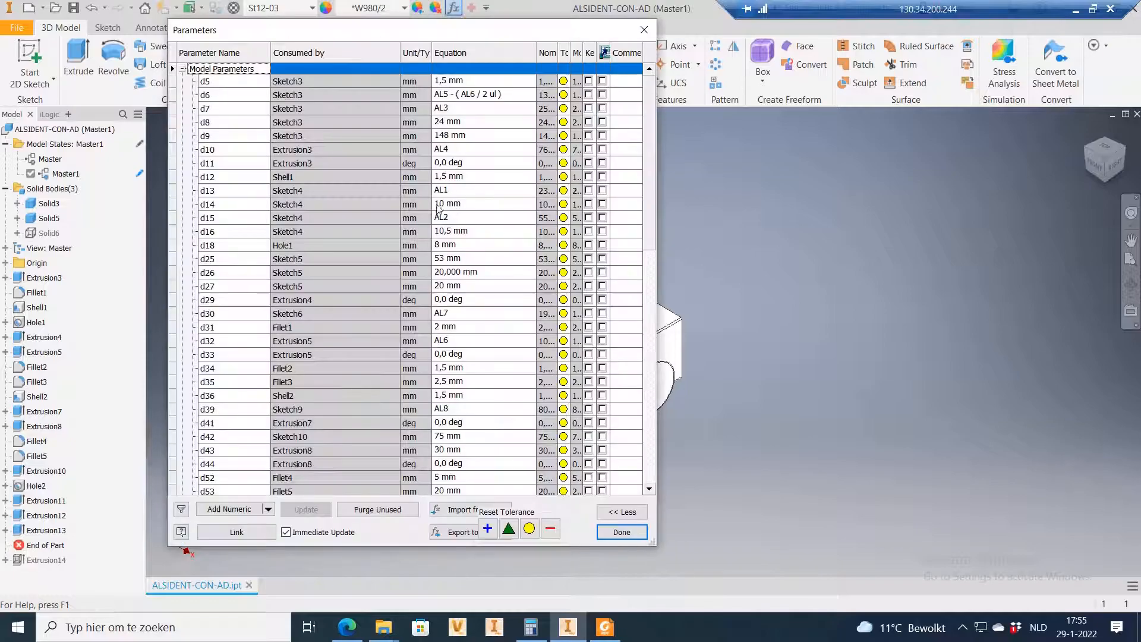
pyautogui.moveTo(651, 154); pyautogui.dragTo(648, 455)
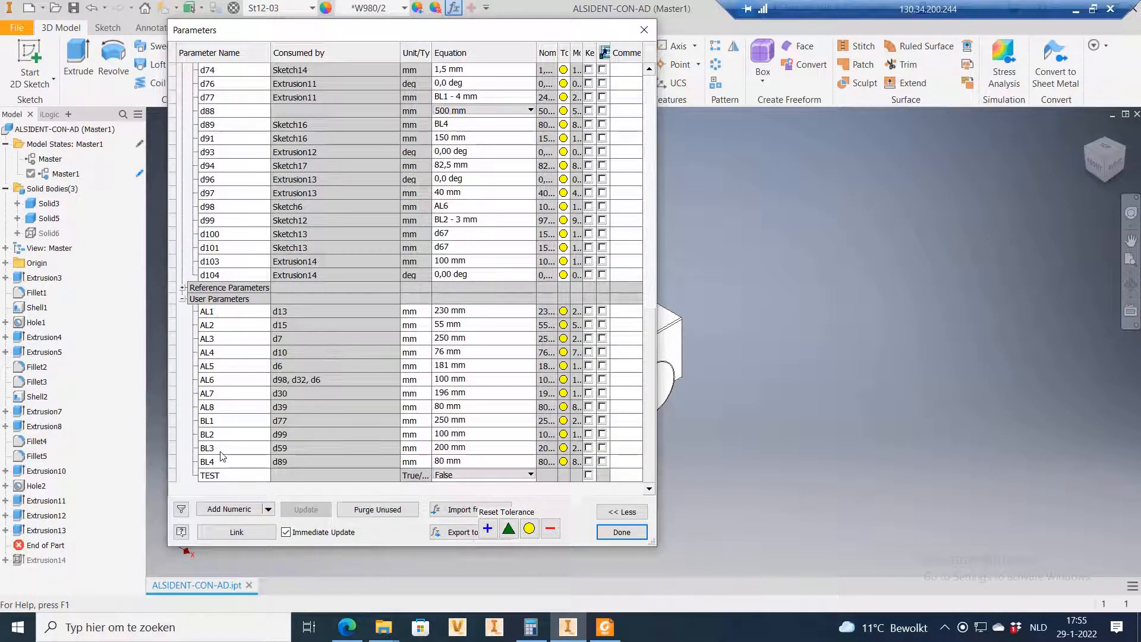
pyautogui.click(606, 628)
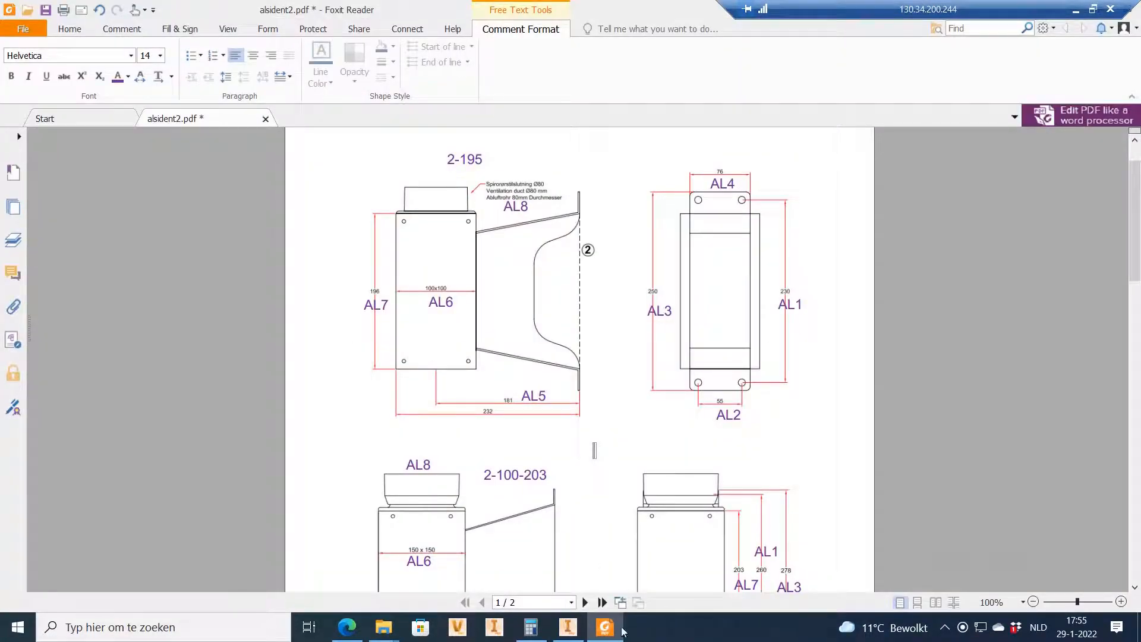
pyautogui.hotkey('alt', 'Tab')
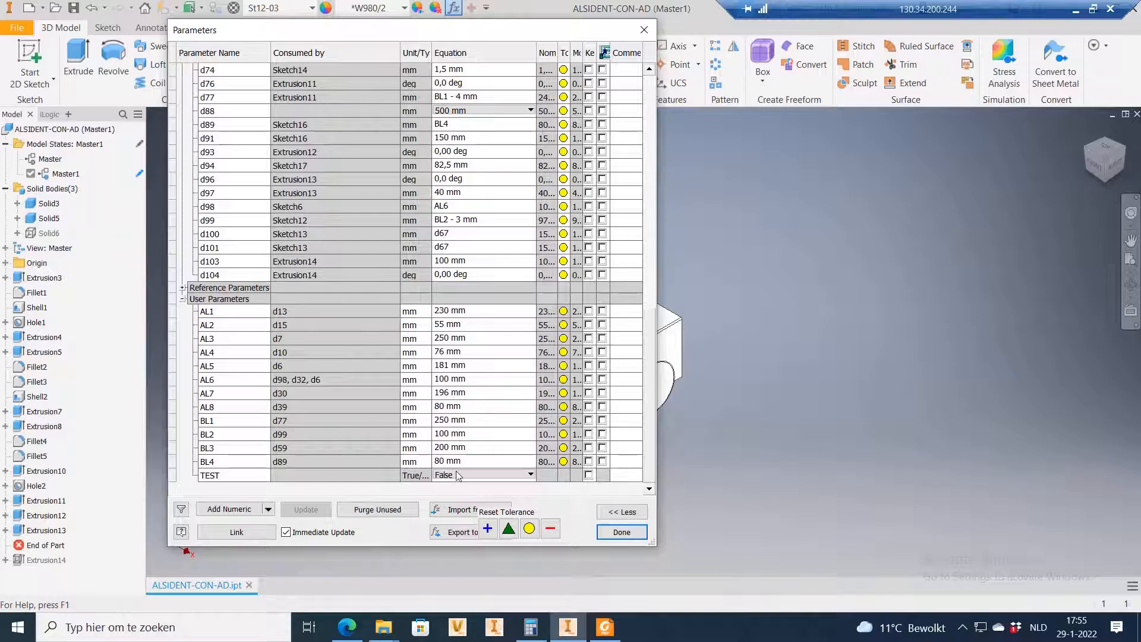
pyautogui.click(622, 532)
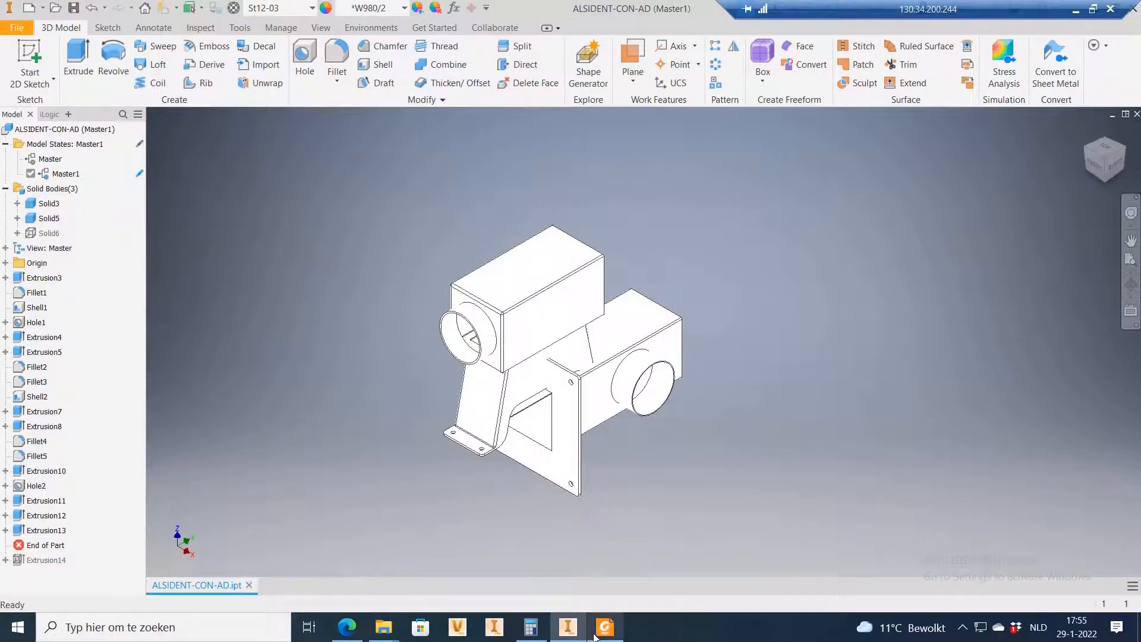
pyautogui.hotkey('alt', 'Tab')
pyautogui.scroll(-2, 511, 418)
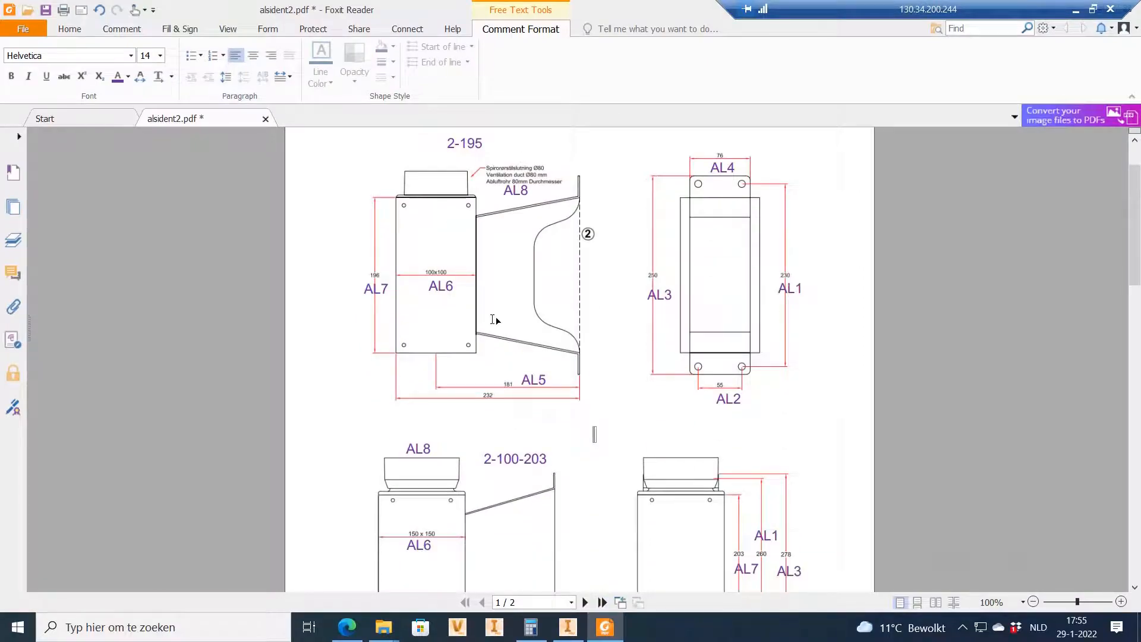
pyautogui.scroll(-3, 516, 430)
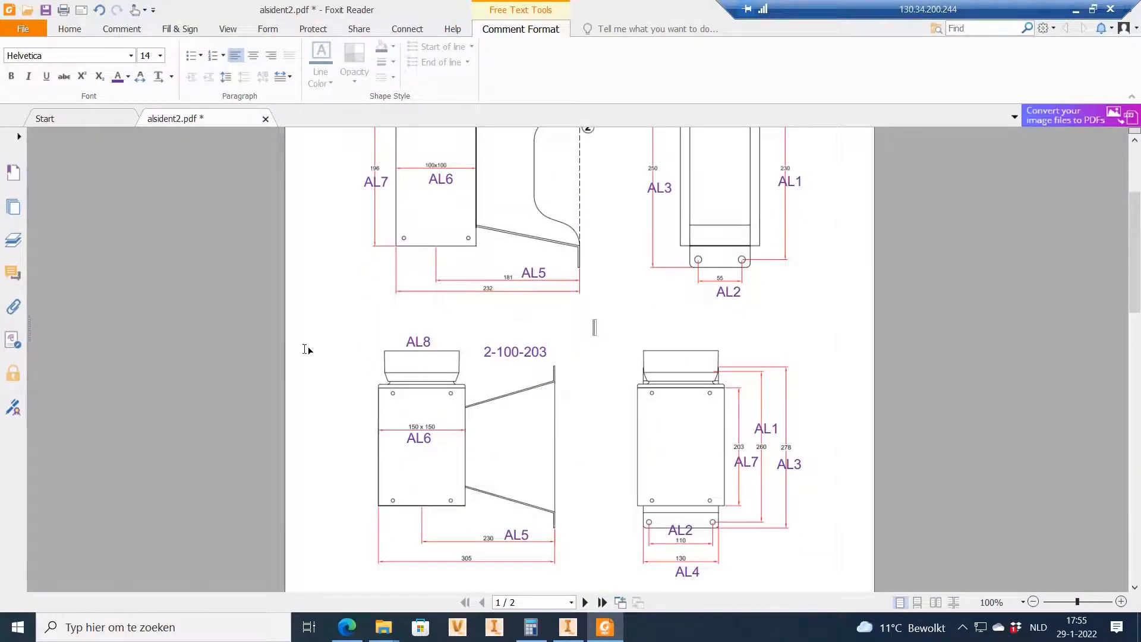
# Step: Return to Inventor, activate the Master model state and delete the Master1 model state
pyautogui.click(619, 634)
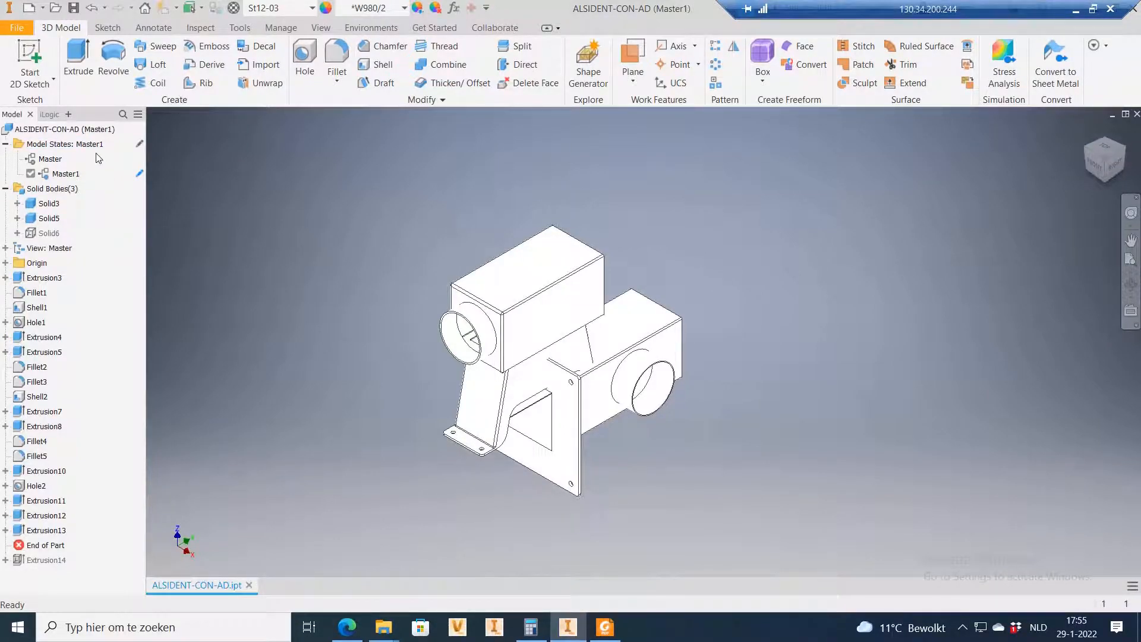
pyautogui.rightClick(61, 175)
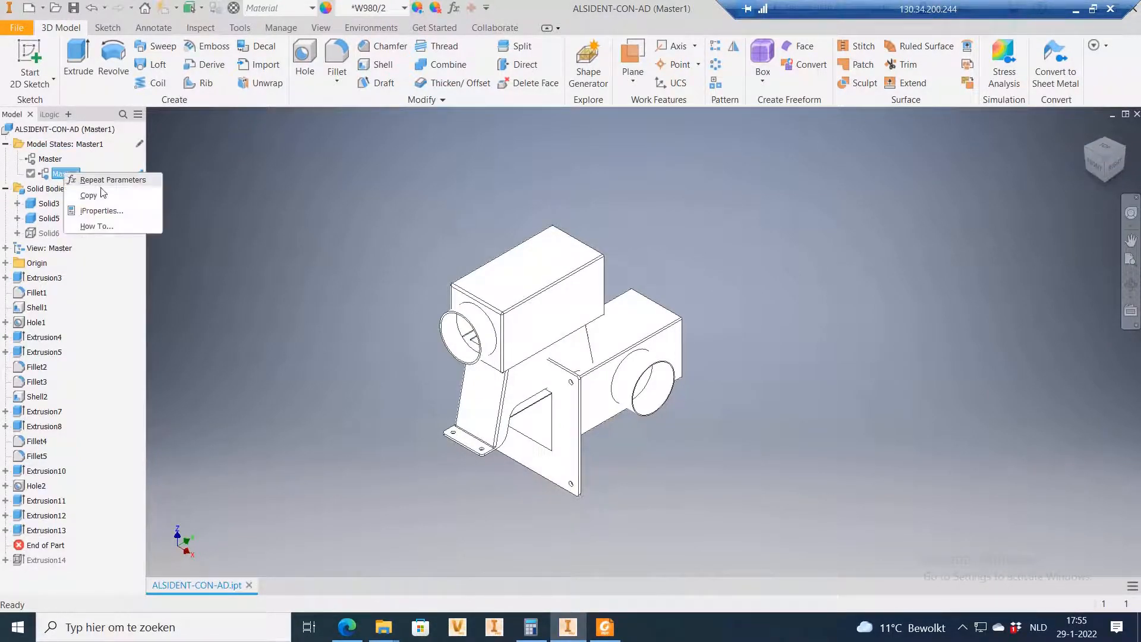
pyautogui.click(54, 156)
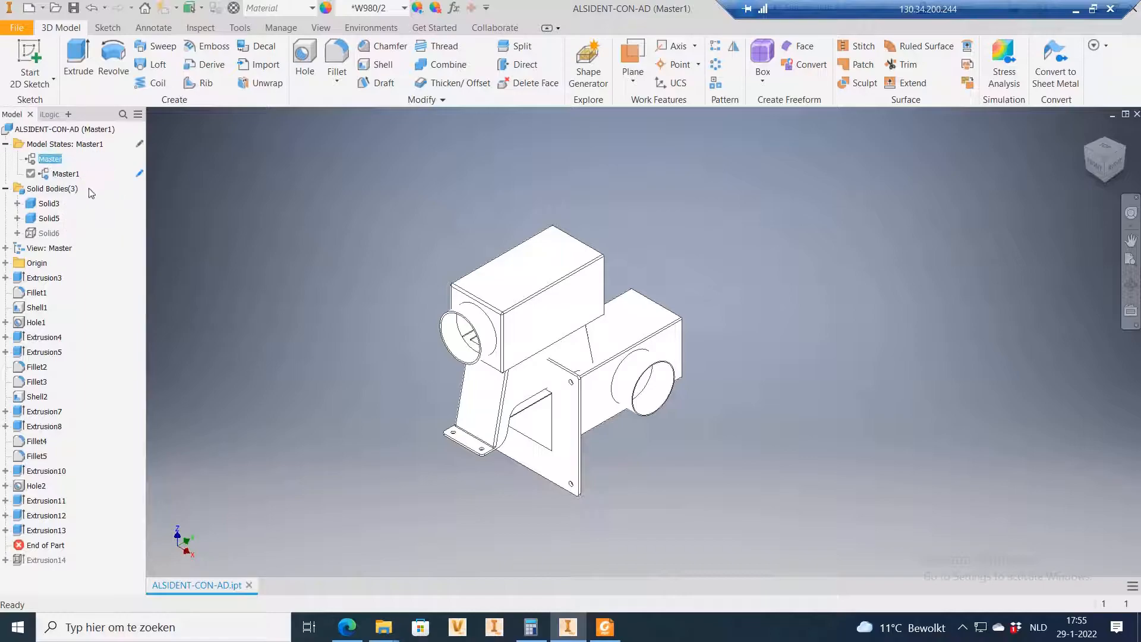
pyautogui.doubleClick(50, 159)
pyautogui.click(44, 173)
pyautogui.rightClick(44, 176)
pyautogui.click(86, 198)
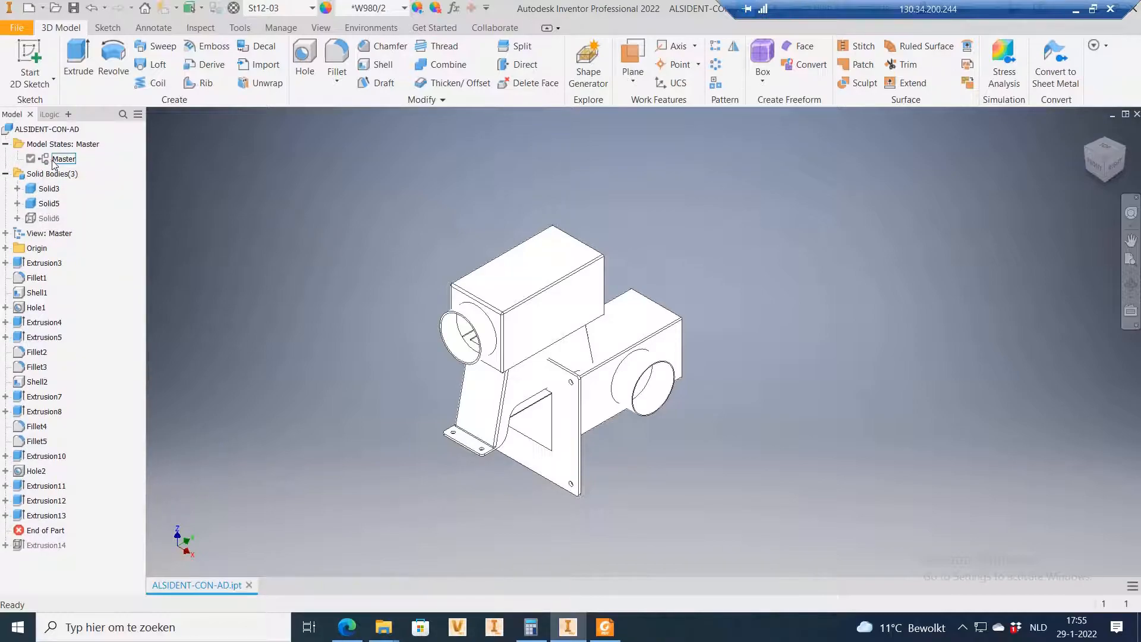
# Step: Copy the Master model state and rename the copy 2-195, checking the name against the connector label in the PDF
pyautogui.scroll(-3, 546, 369)
pyautogui.scroll(4, 545, 369)
pyautogui.scroll(-2, 545, 369)
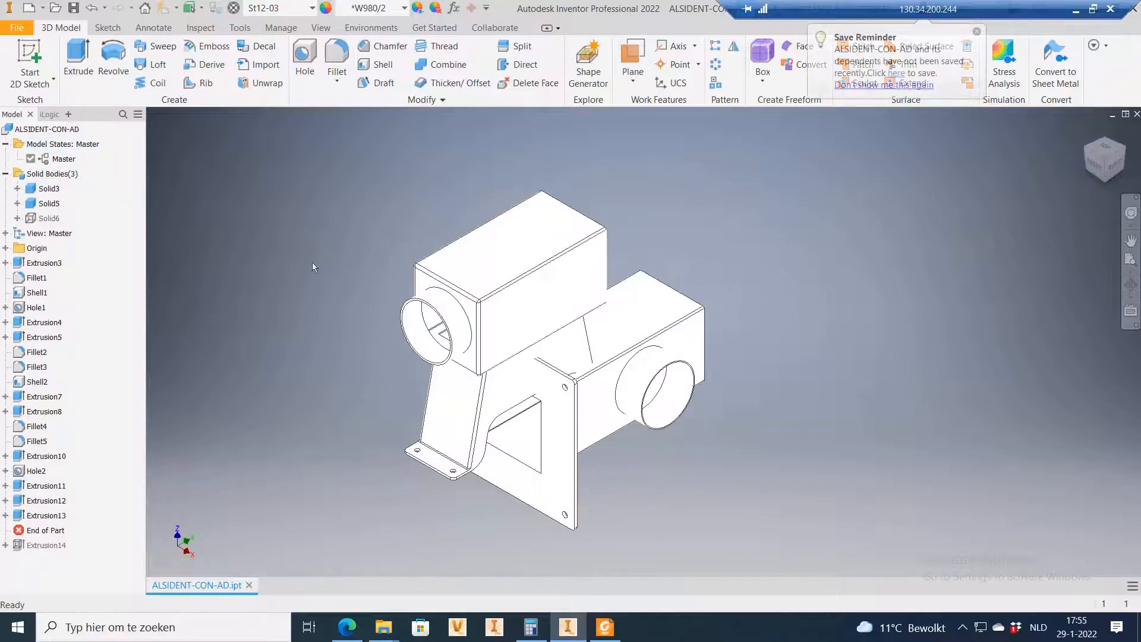
pyautogui.rightClick(63, 160)
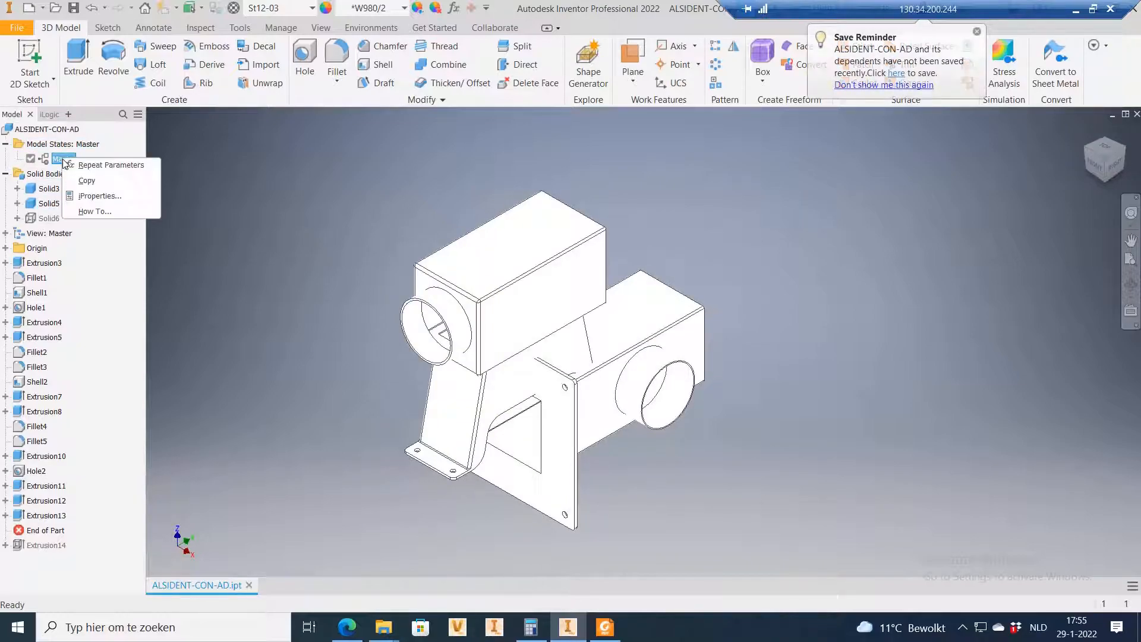
pyautogui.click(87, 180)
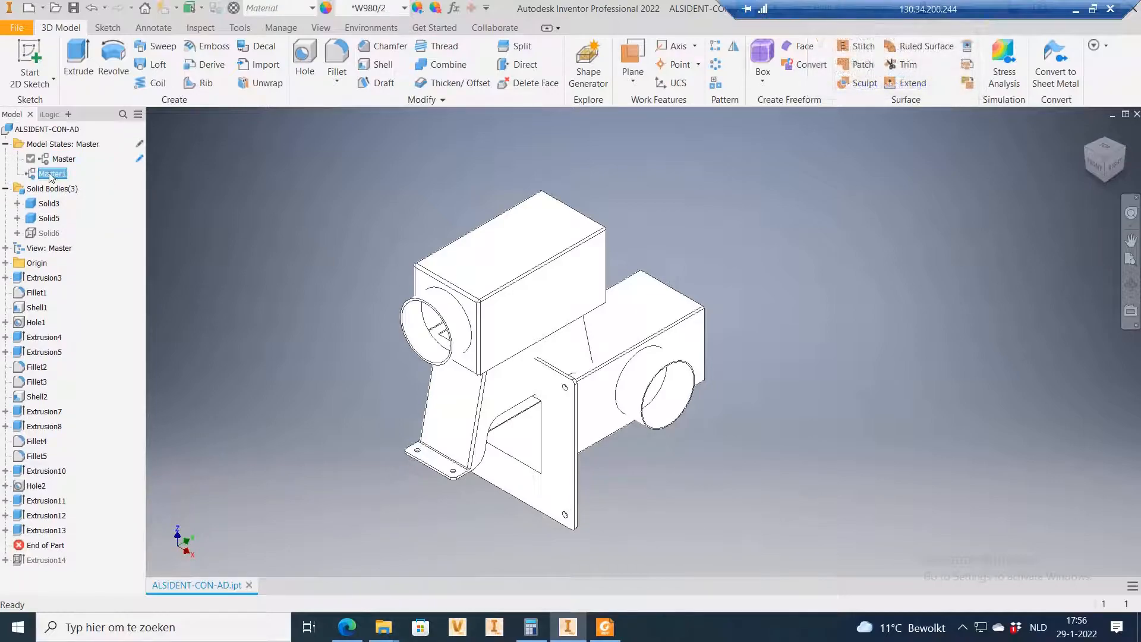
pyautogui.write('2-')
pyautogui.press('Return')
pyautogui.click(604, 627)
pyautogui.scroll(1, 488, 360)
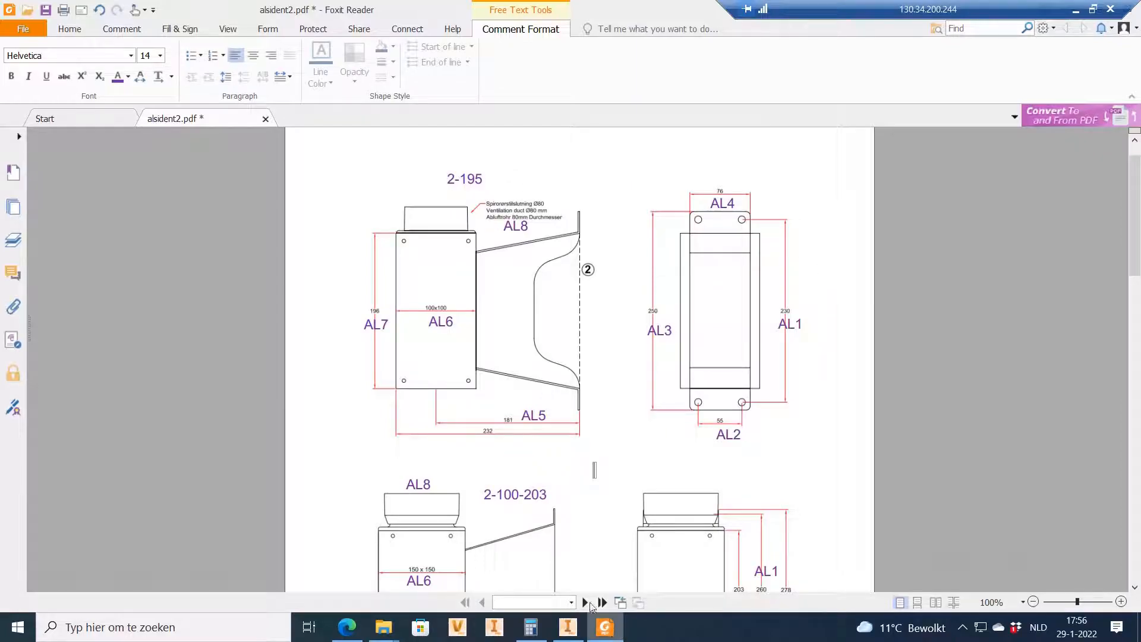
pyautogui.click(605, 627)
pyautogui.click(653, 204)
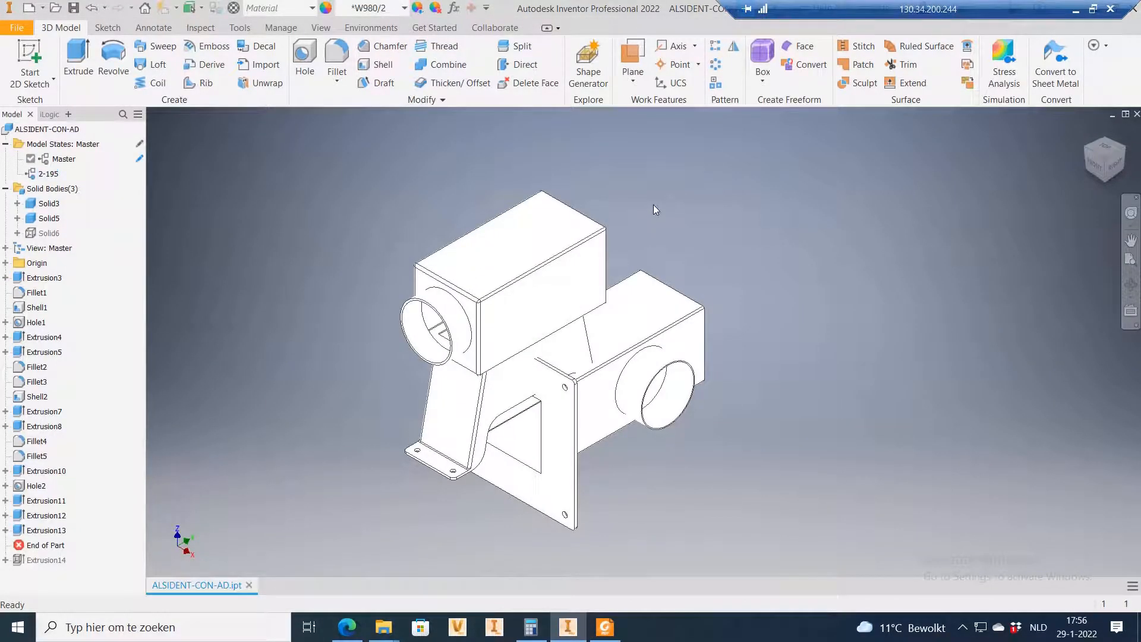
# Step: Activate the 2-195 model state of the ALSIDENT-CON-AD part
pyautogui.doubleClick(52, 175)
pyautogui.rightClick(65, 177)
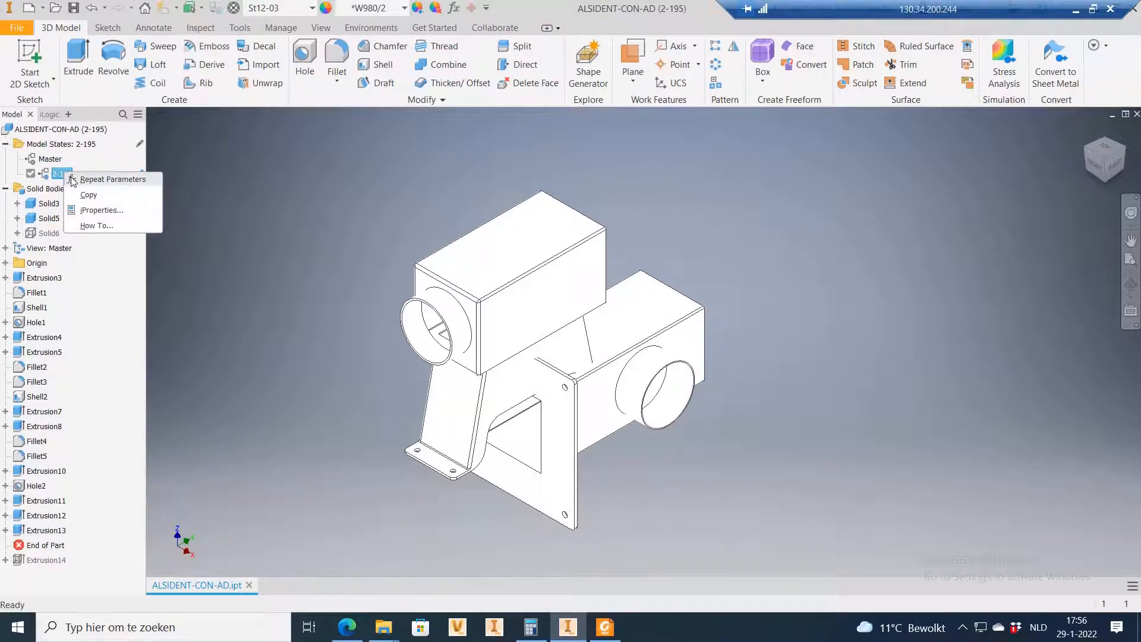
pyautogui.click(52, 160)
pyautogui.click(53, 161)
pyautogui.rightClick(54, 162)
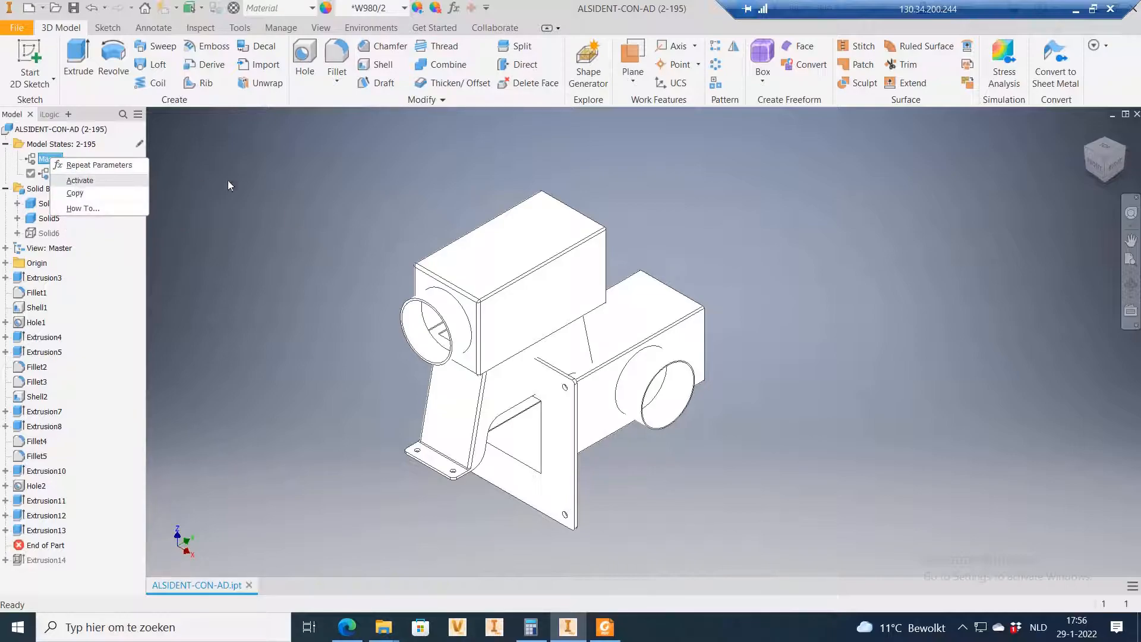
pyautogui.click(59, 173)
pyautogui.rightClick(62, 174)
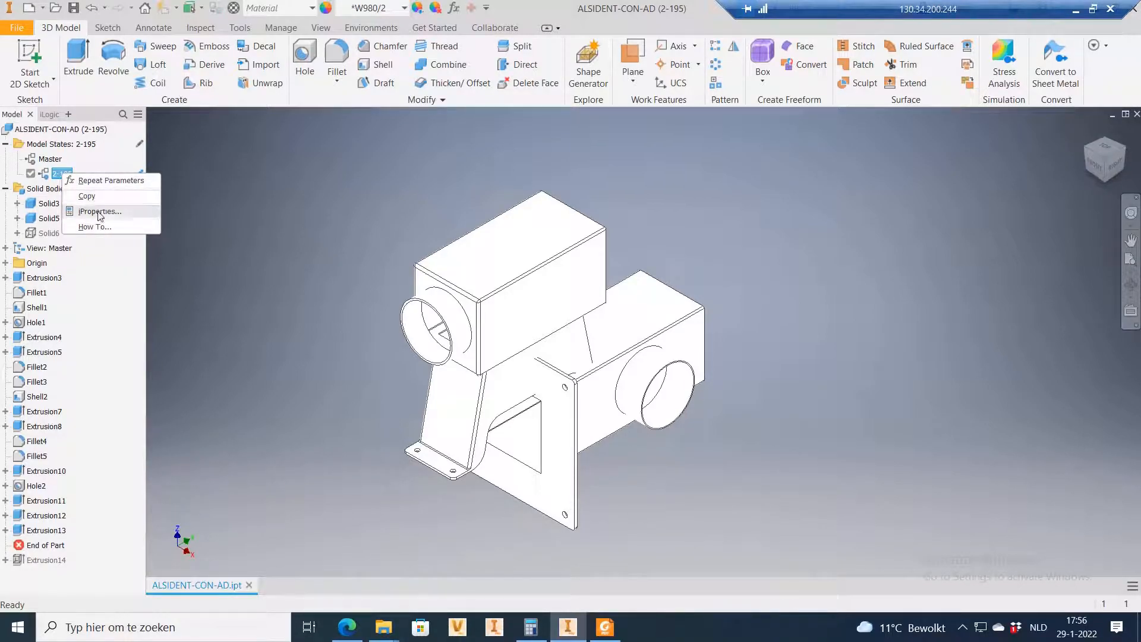
pyautogui.click(239, 229)
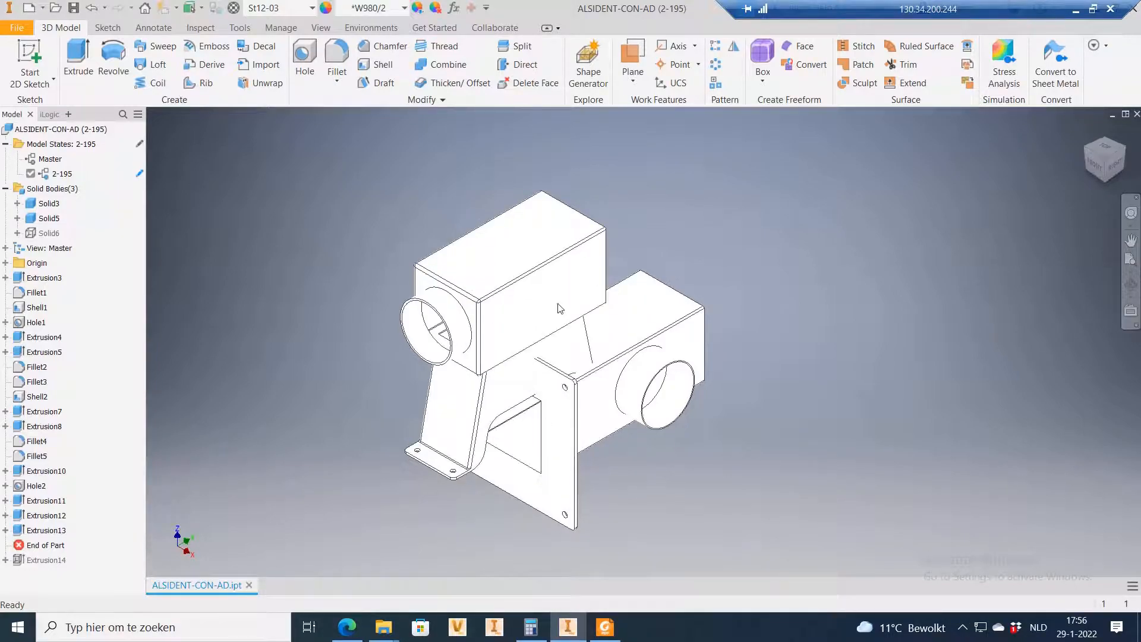
# Step: Suppress Extrusion10, Hole2, Extrusion11, Extrusion12 and Extrusion13 in the 2-195 model state and save the part
pyautogui.click(47, 531)
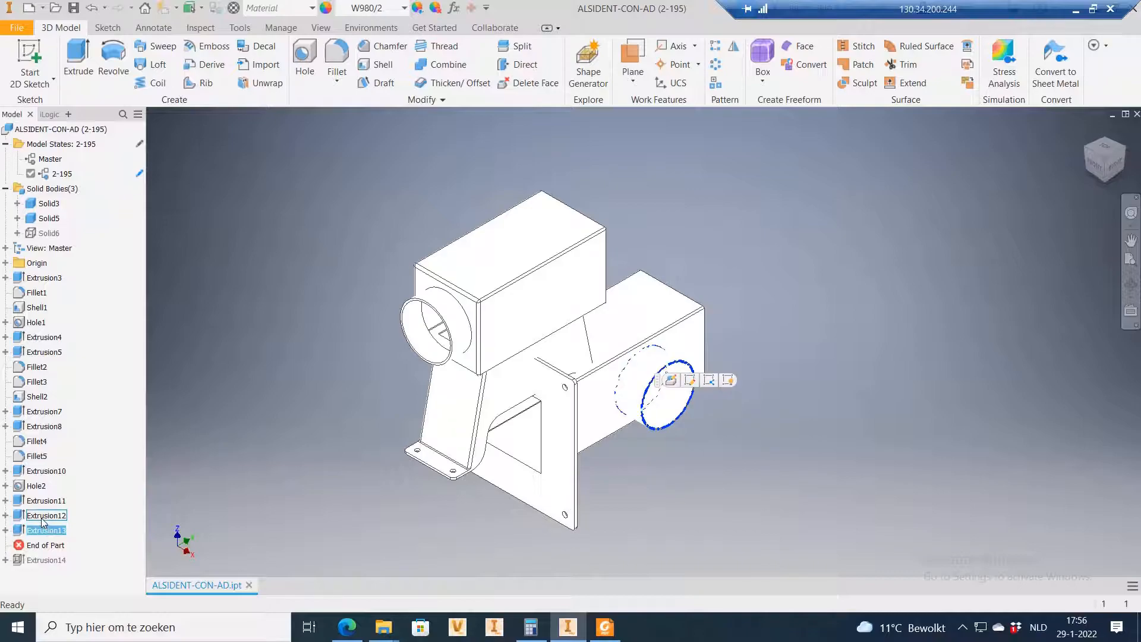
pyautogui.keyDown('ctrl'); pyautogui.click(43, 516); pyautogui.keyUp('ctrl')
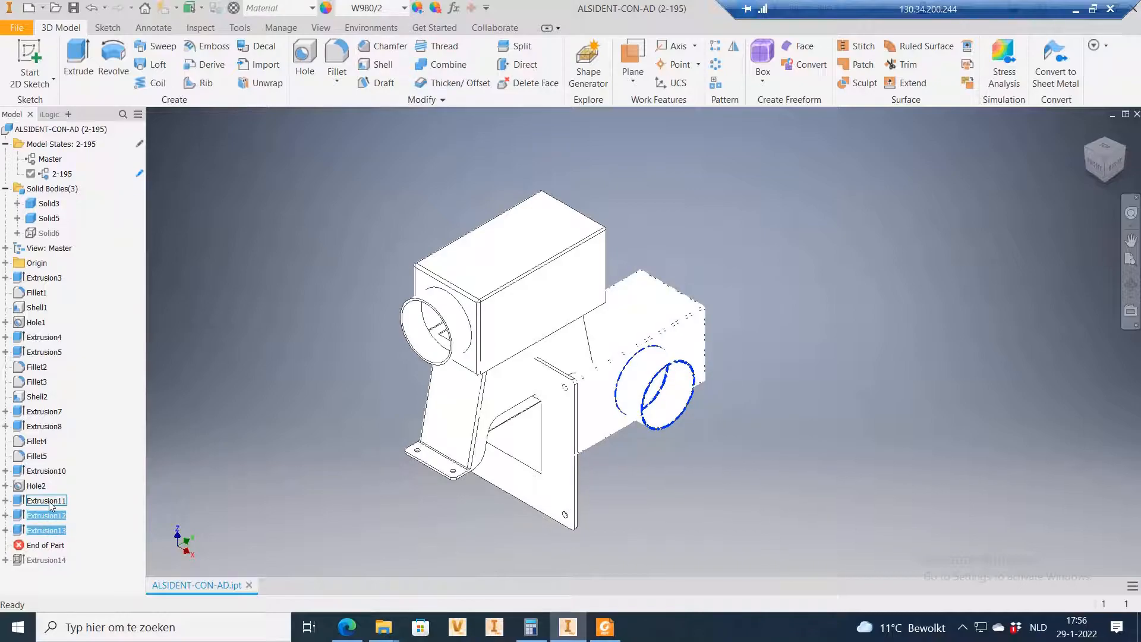
pyautogui.keyDown('ctrl'); pyautogui.click(48, 501); pyautogui.keyUp('ctrl')
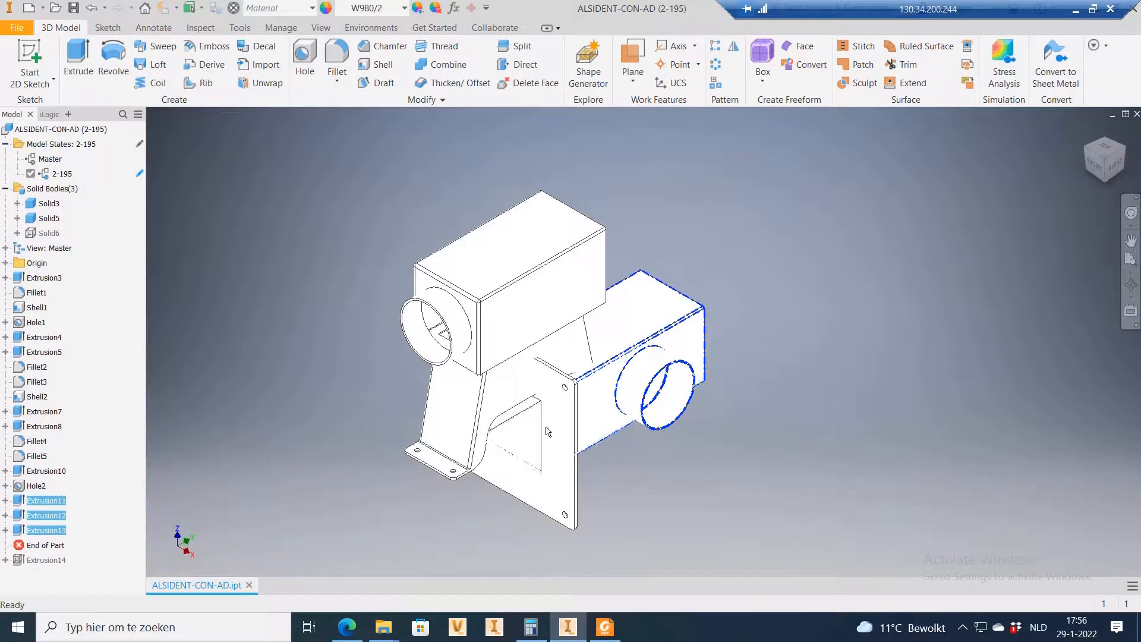
pyautogui.keyDown('shift'); pyautogui.click(44, 471); pyautogui.keyUp('shift')
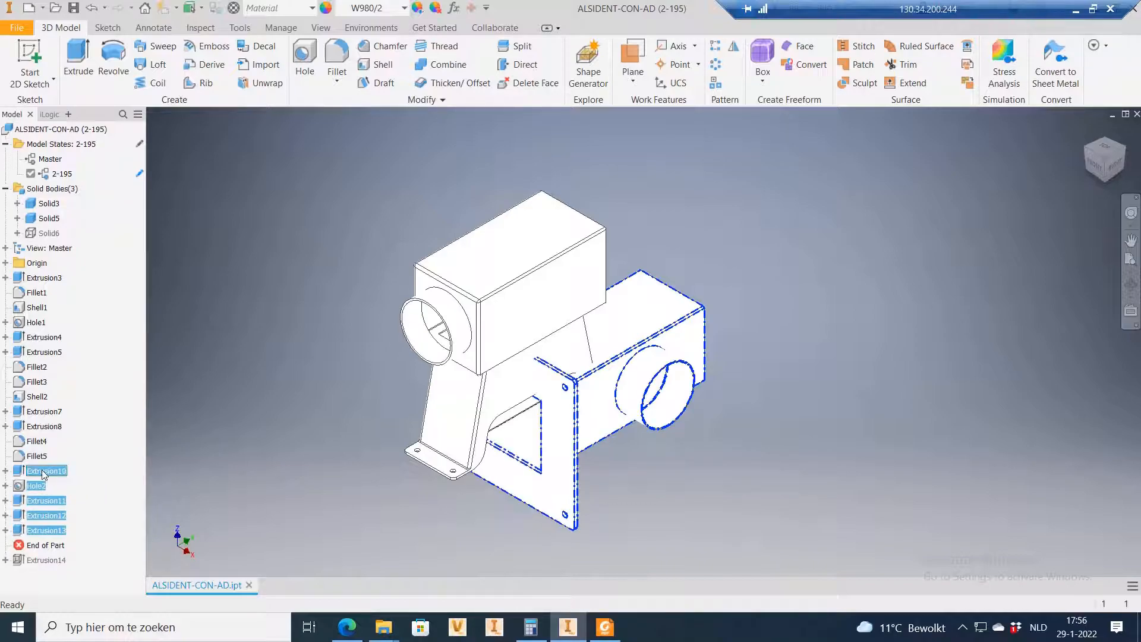
pyautogui.rightClick(42, 471)
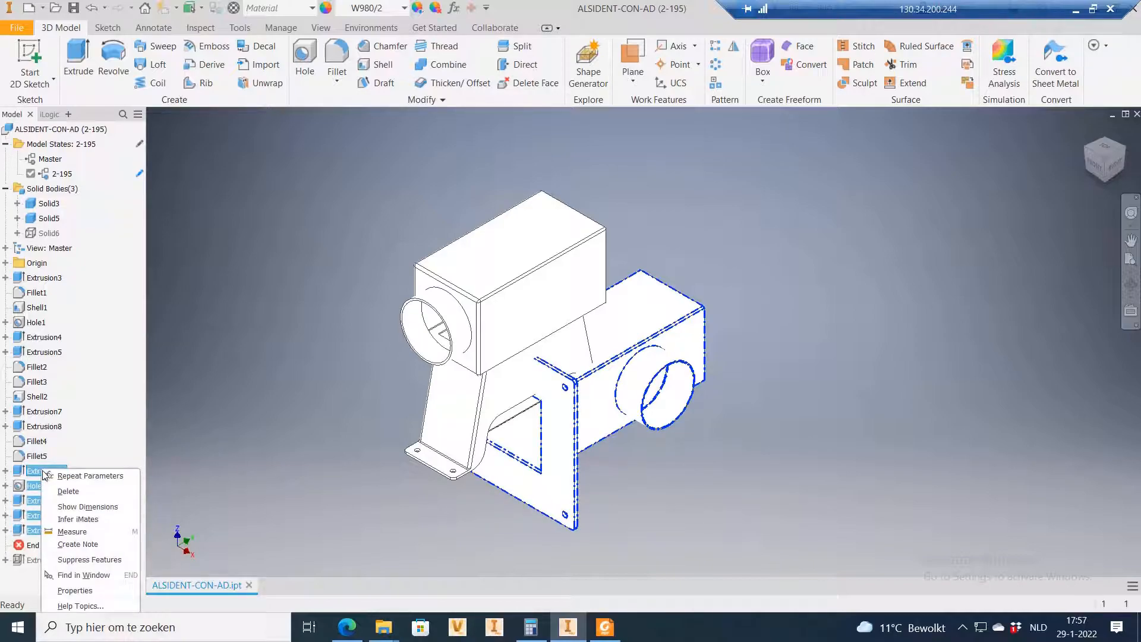
pyautogui.click(89, 562)
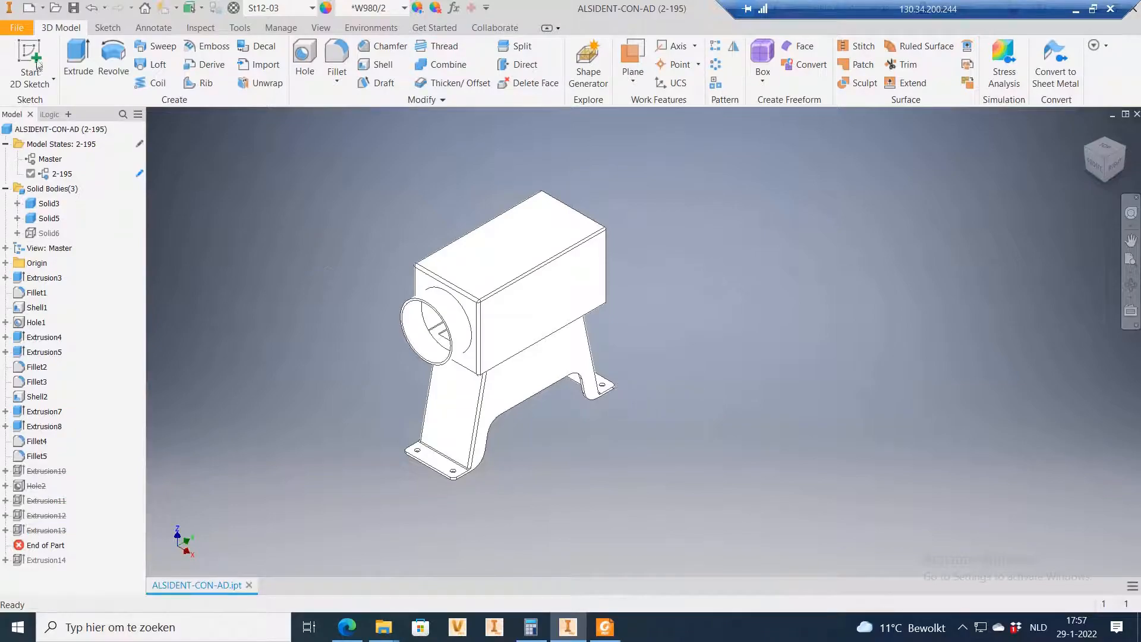
pyautogui.click(74, 9)
# Step: Copy the 2-195 model state and rename the copy 2-100-203, following the second connector's label in the PDF
pyautogui.rightClick(61, 177)
pyautogui.click(69, 199)
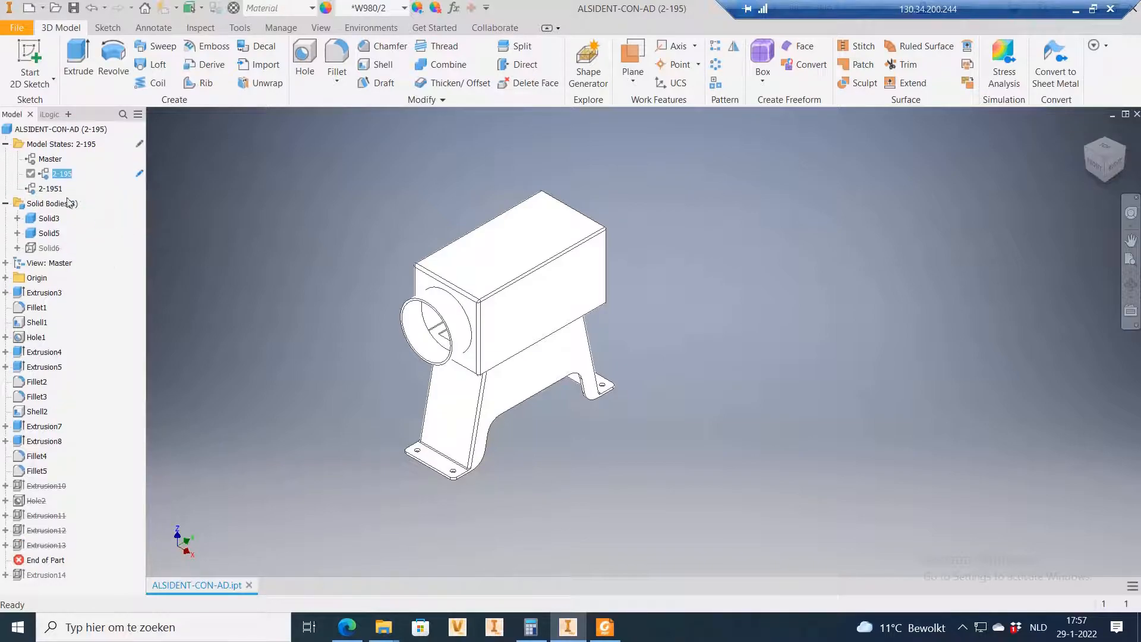
pyautogui.click(603, 631)
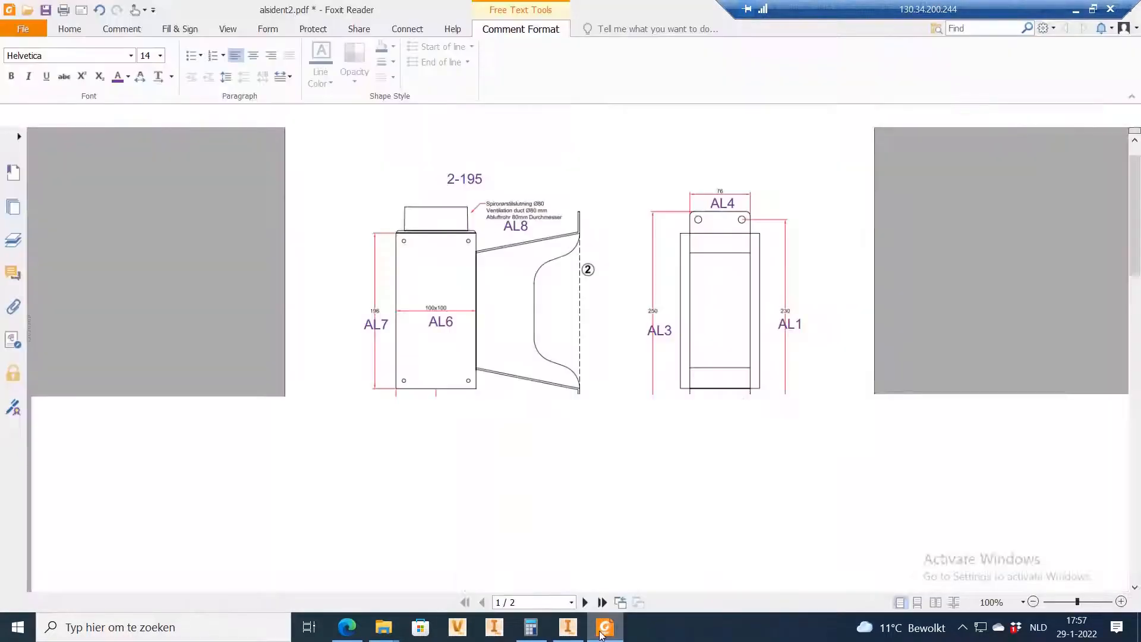
pyautogui.scroll(-3, 579, 380)
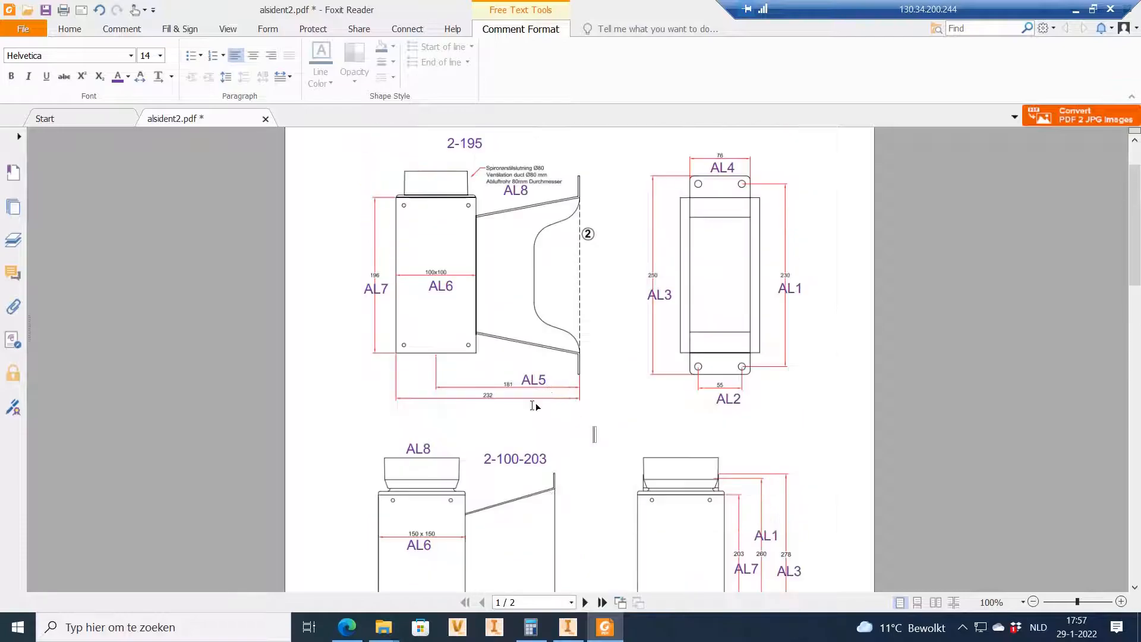
pyautogui.scroll(-2, 501, 390)
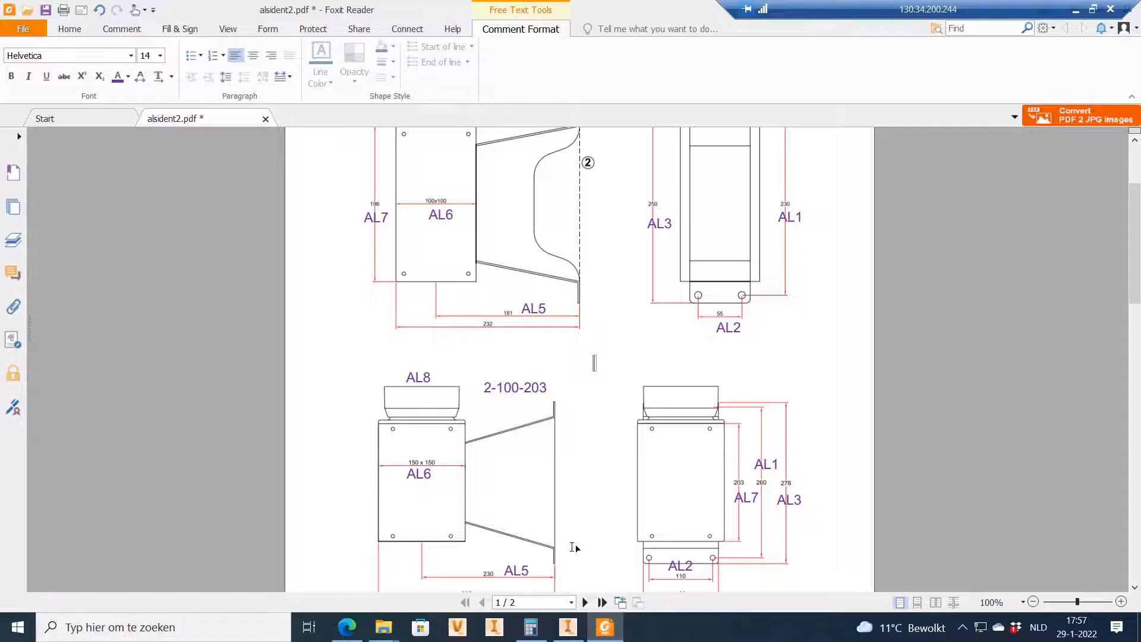
pyautogui.click(605, 628)
pyautogui.click(52, 192)
pyautogui.click(48, 187)
pyautogui.write('100-203')
pyautogui.press('Return')
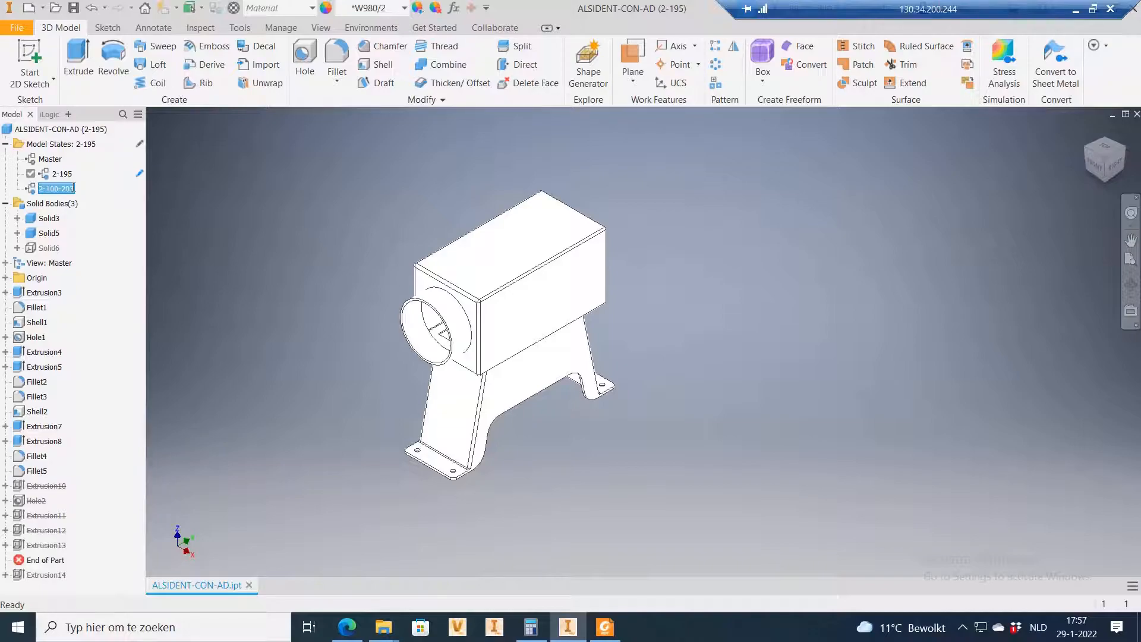
# Step: Check the 2-100-203 drawing in the PDF, return to Inventor and activate the 2-100-203 model state
pyautogui.click(604, 627)
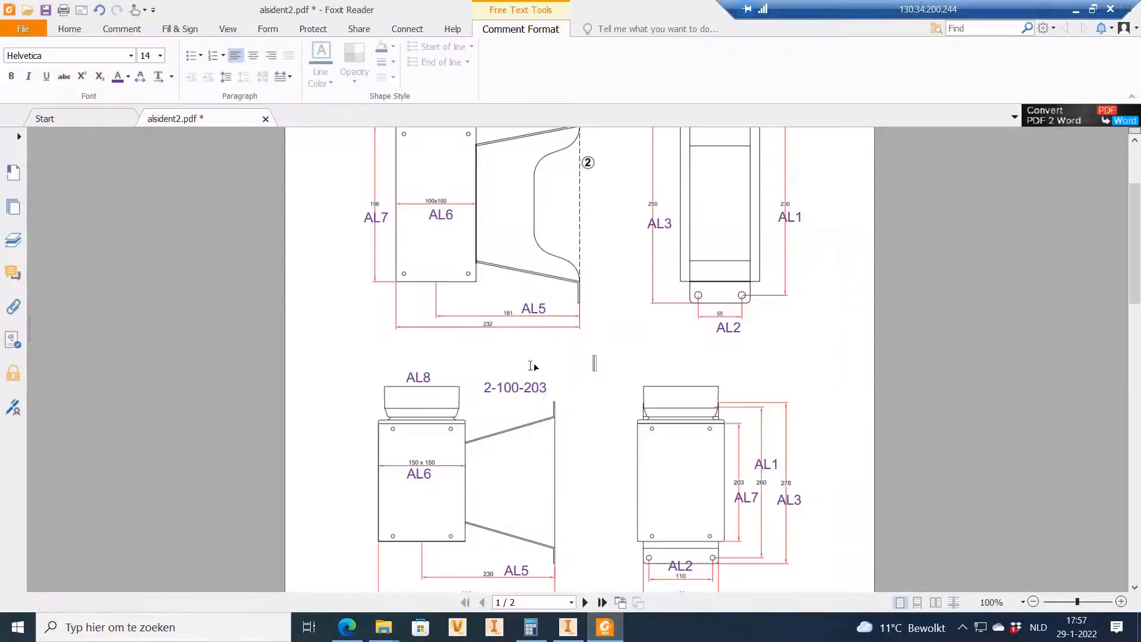
pyautogui.scroll(-3, 536, 451)
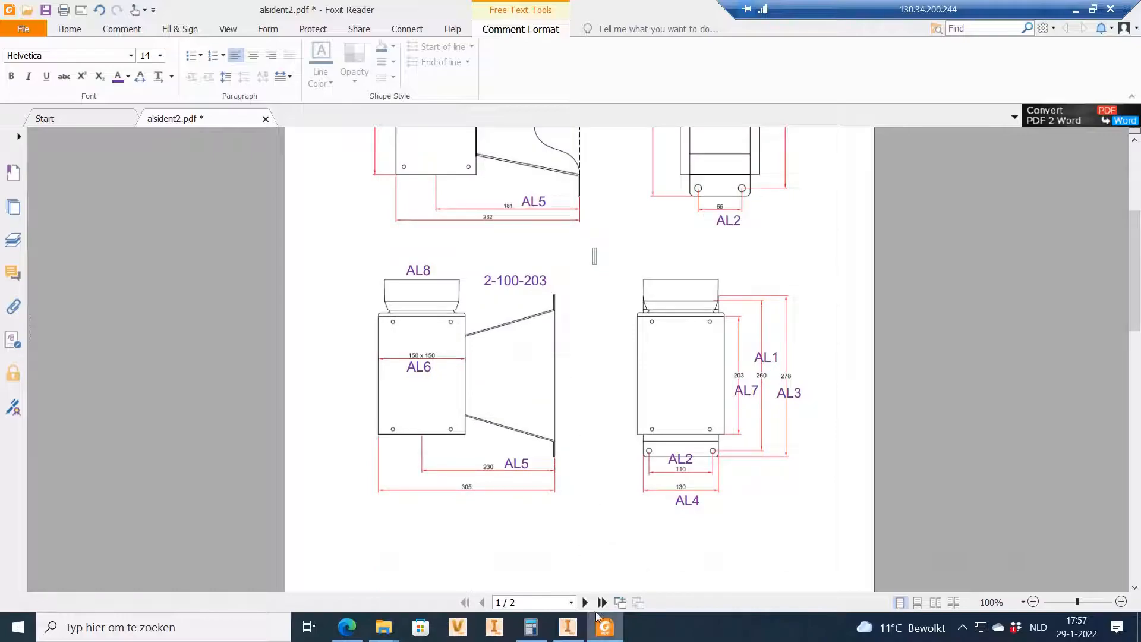
pyautogui.click(601, 625)
pyautogui.doubleClick(60, 188)
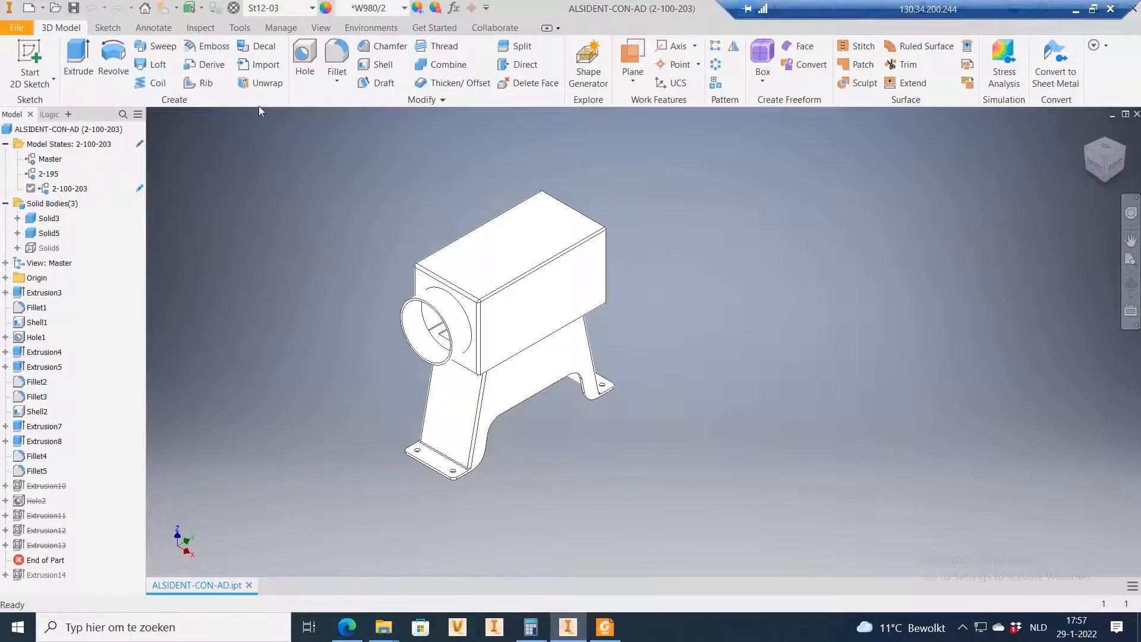
# Step: Look up AL1 for the 2-100-203 connector in the PDF and set the user parameter AL1 to 260 mm
pyautogui.click(454, 7)
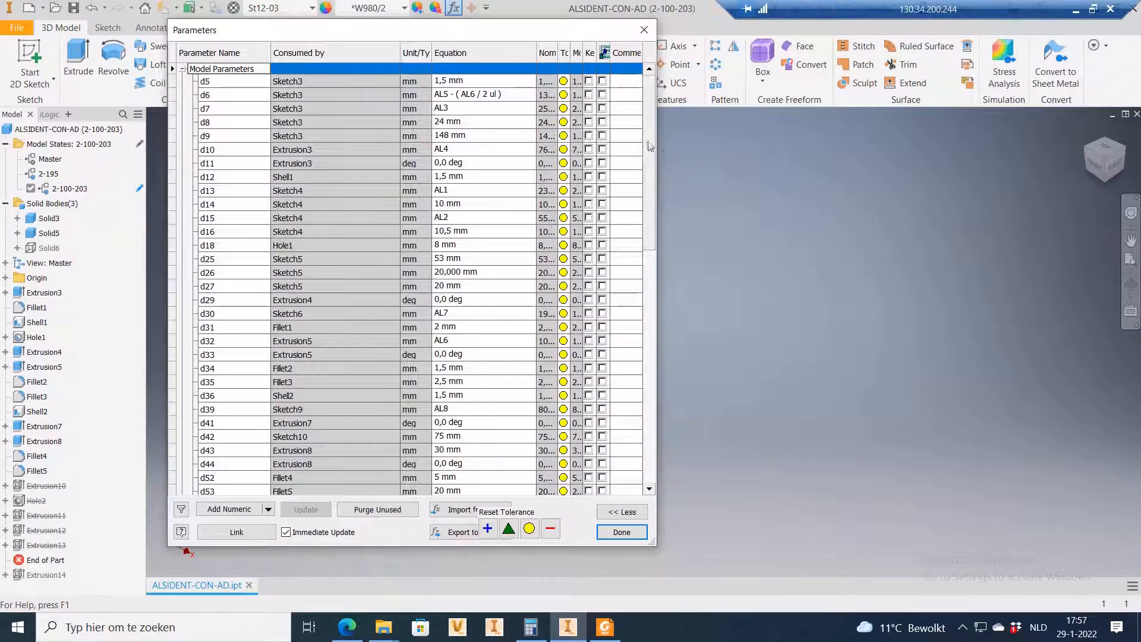
pyautogui.scroll(-15, 652, 266)
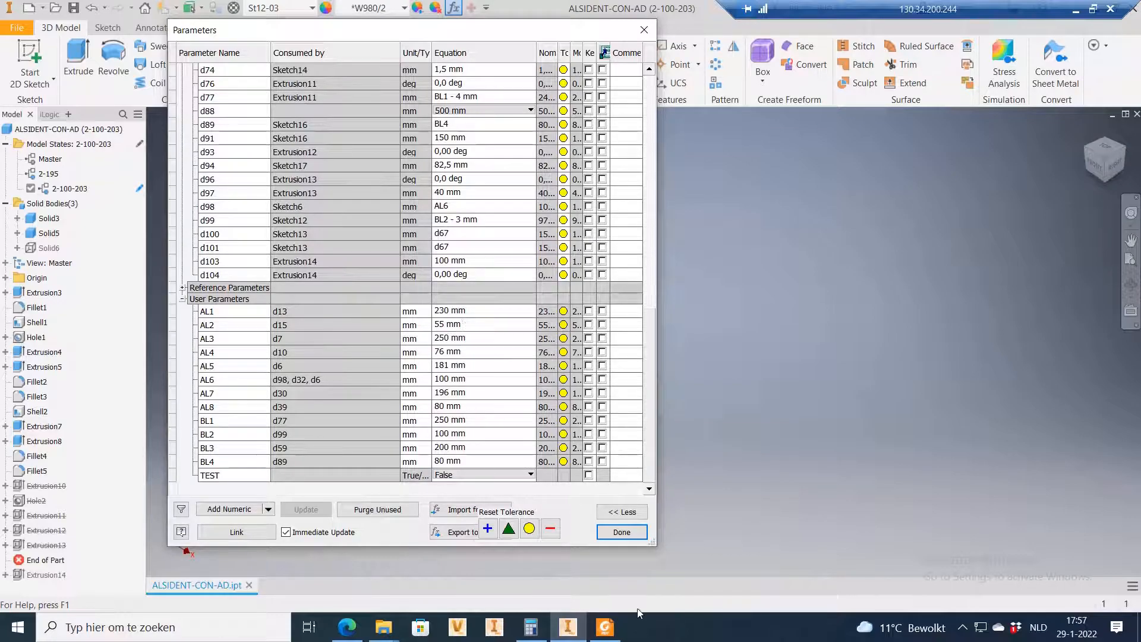
pyautogui.click(604, 627)
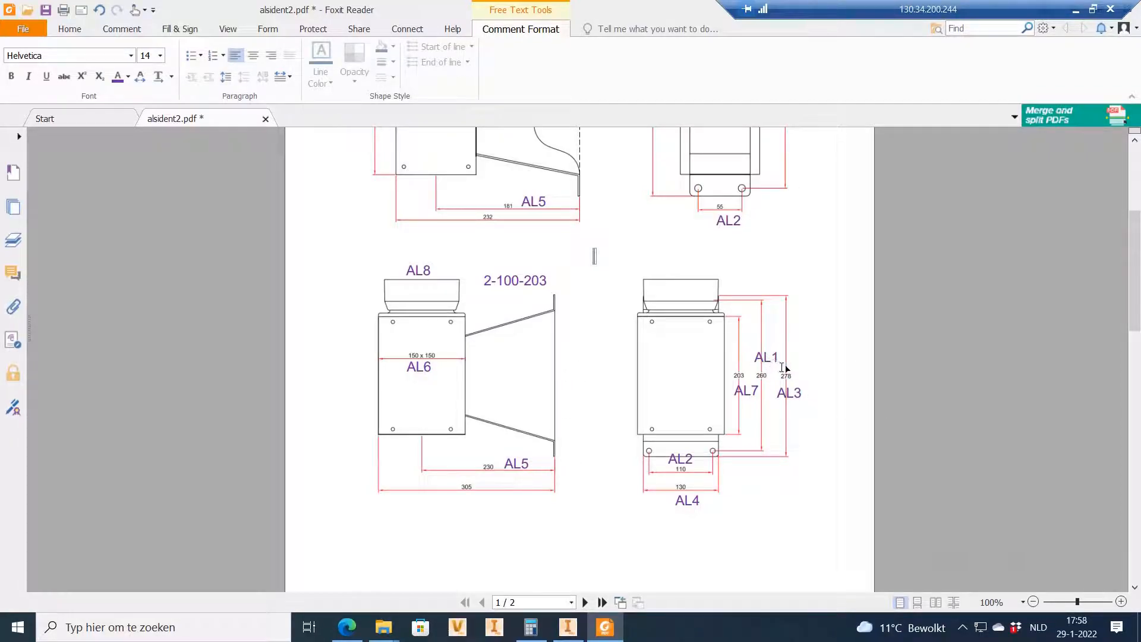
pyautogui.click(613, 637)
pyautogui.click(467, 313)
pyautogui.moveTo(442, 311); pyautogui.dragTo(437, 311)
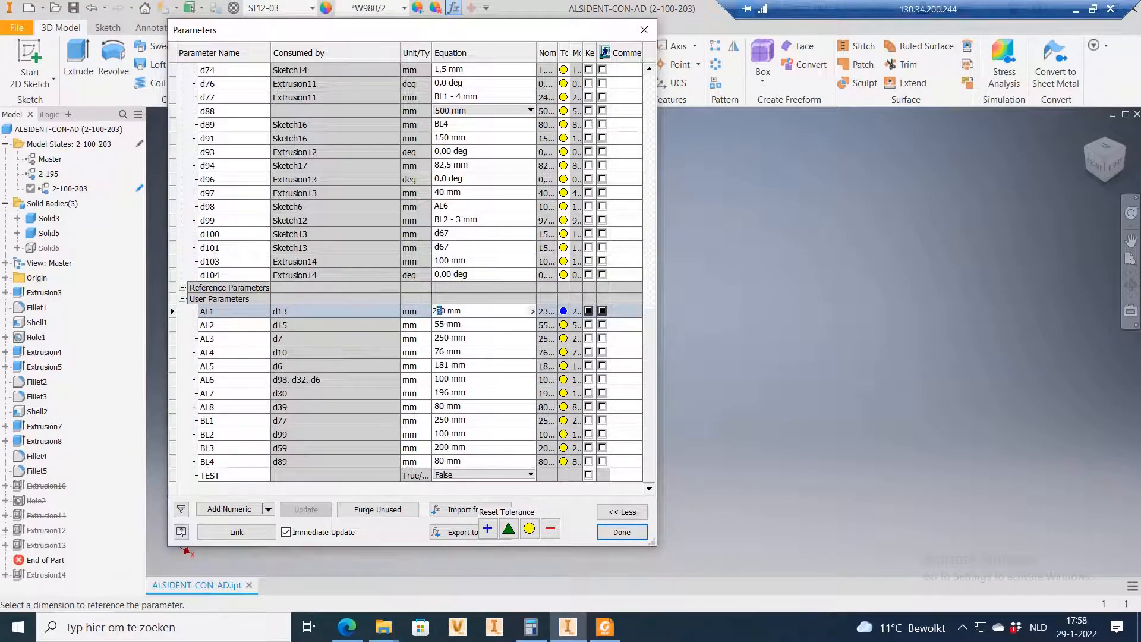
pyautogui.press('Return')
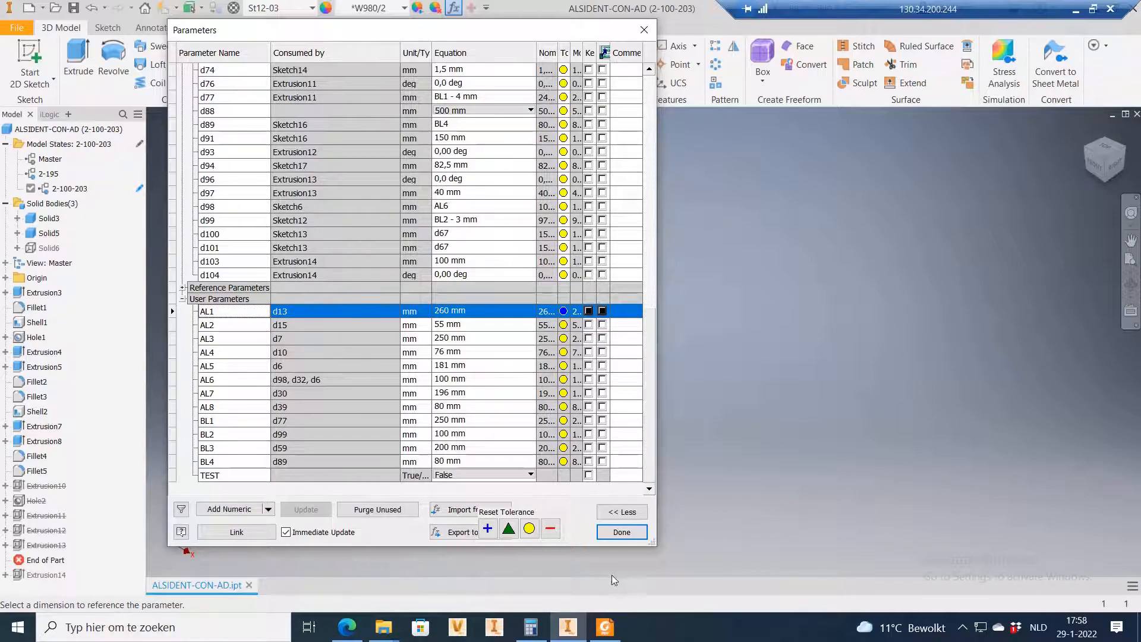
# Step: Look up the AL2 dimension in the PDF and set the user parameter AL2 to 110 mm
pyautogui.click(604, 627)
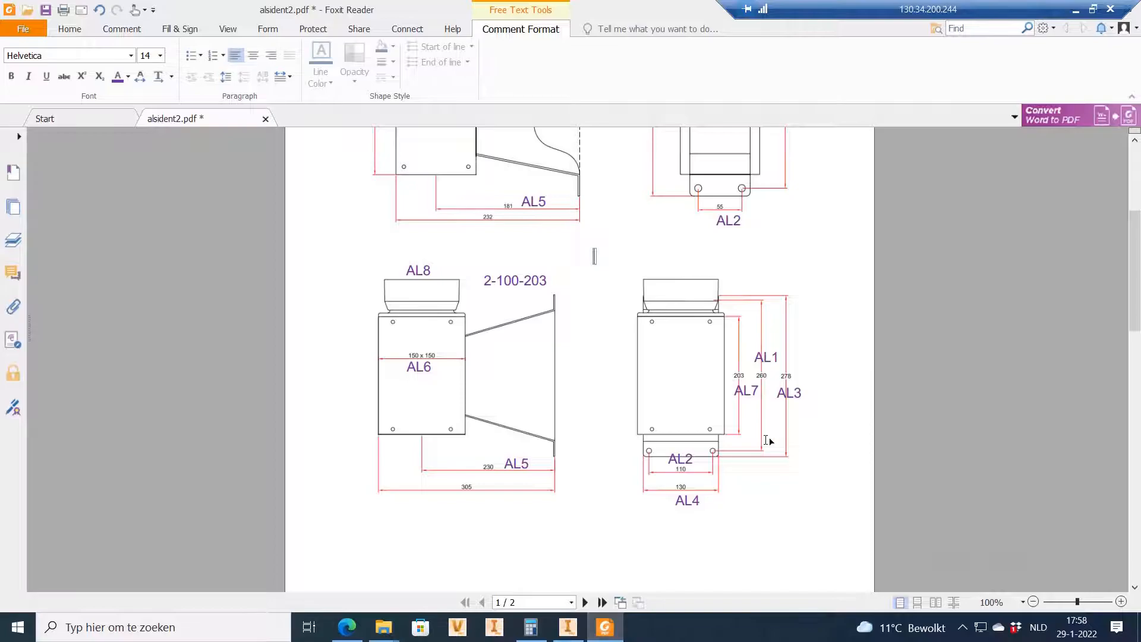
pyautogui.click(604, 629)
pyautogui.moveTo(442, 325); pyautogui.dragTo(429, 324)
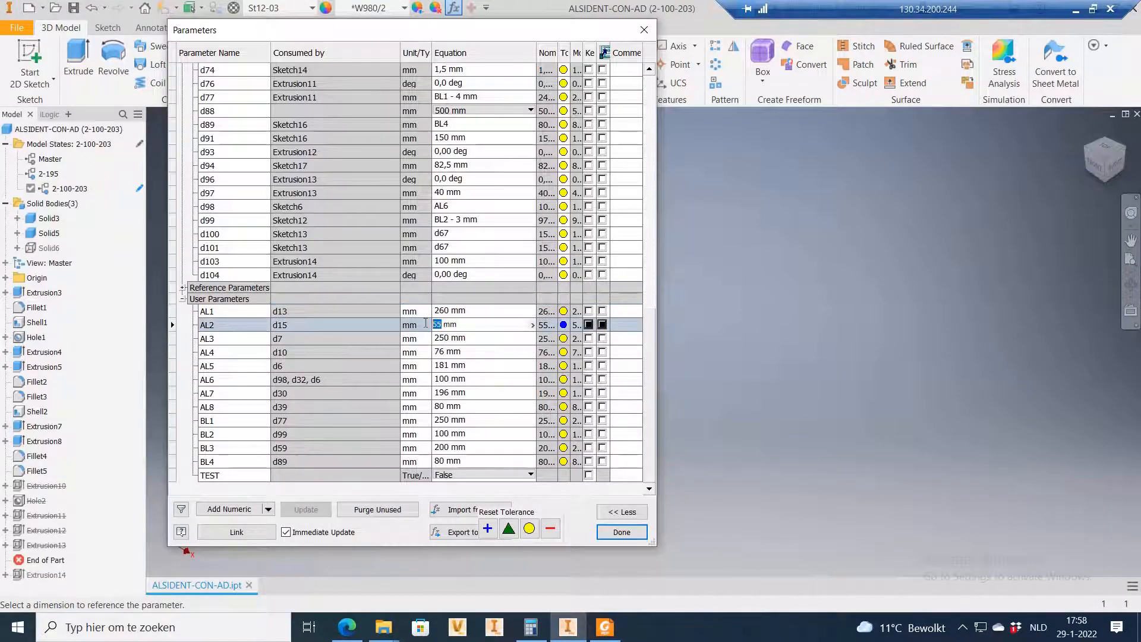
pyautogui.write('110')
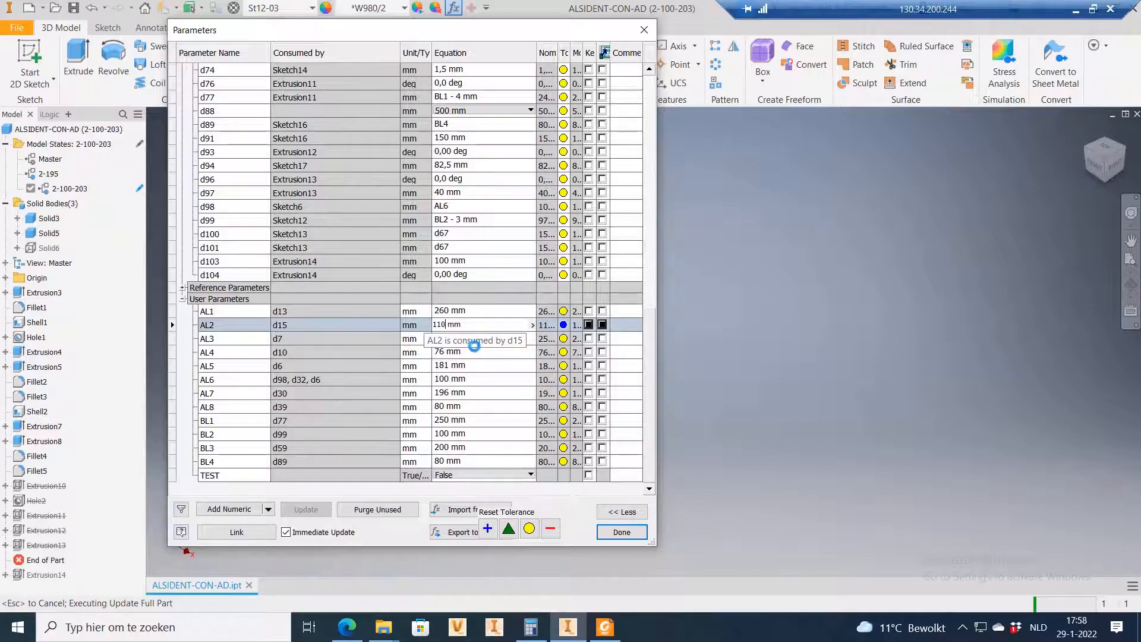
# Step: Look up the AL3 dimension in the PDF and set the user parameter AL3 to 278 mm
pyautogui.click(463, 342)
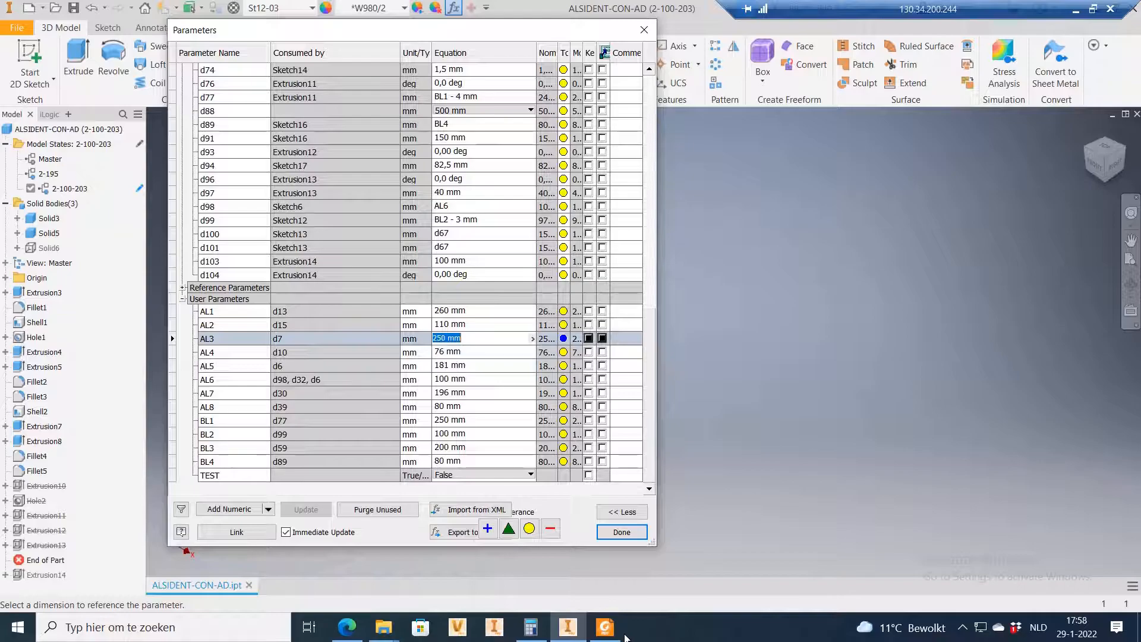
pyautogui.click(604, 627)
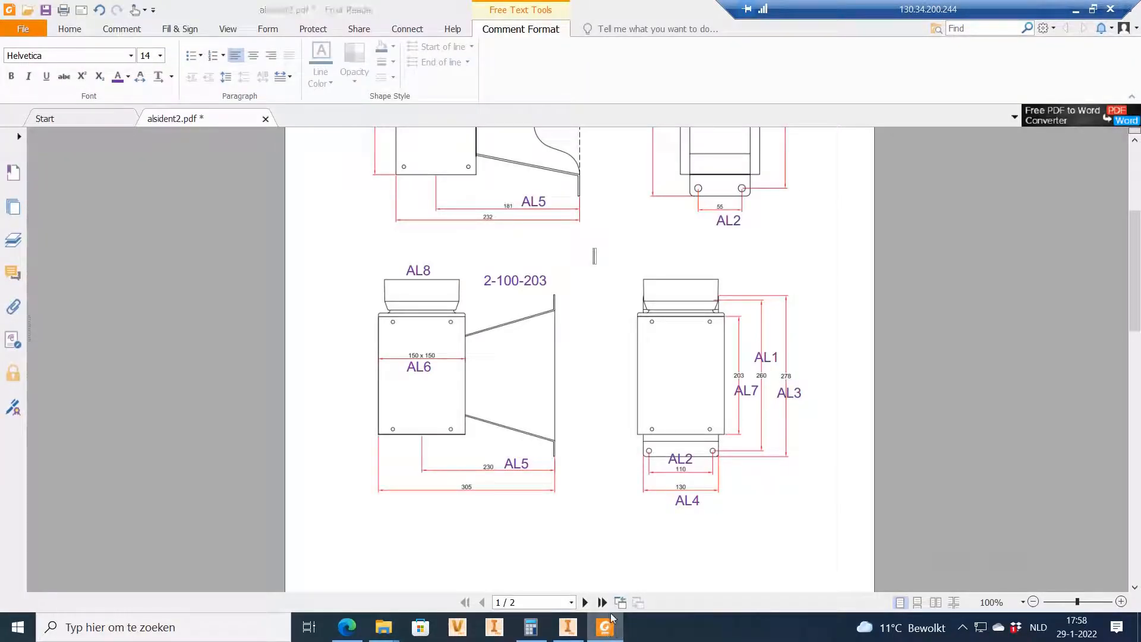
pyautogui.click(616, 627)
pyautogui.click(446, 338)
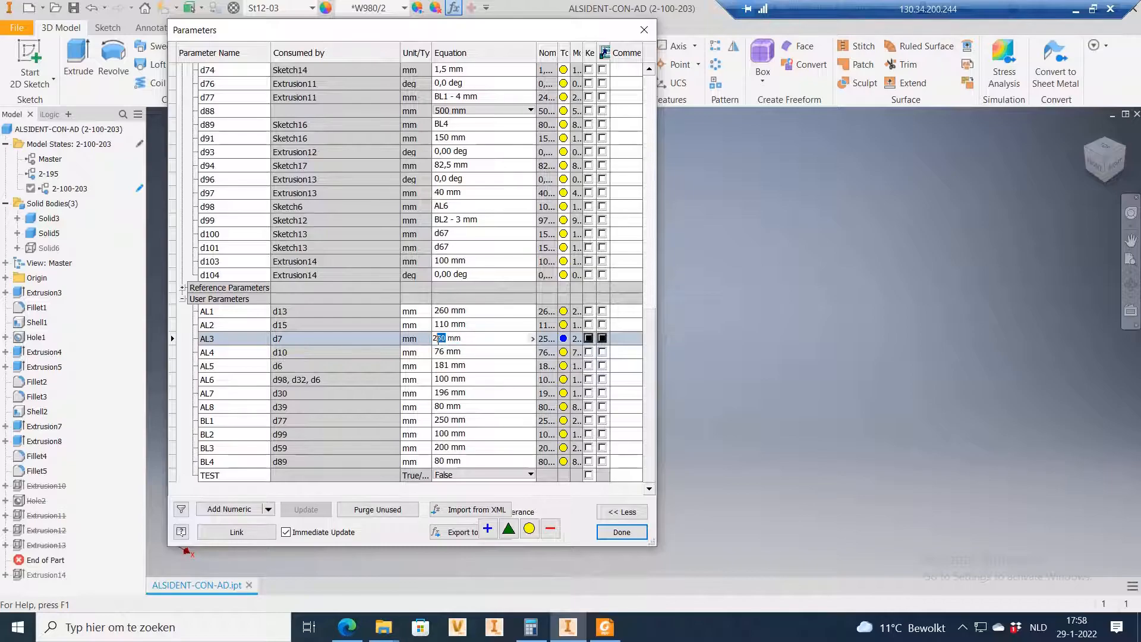
pyautogui.write('78')
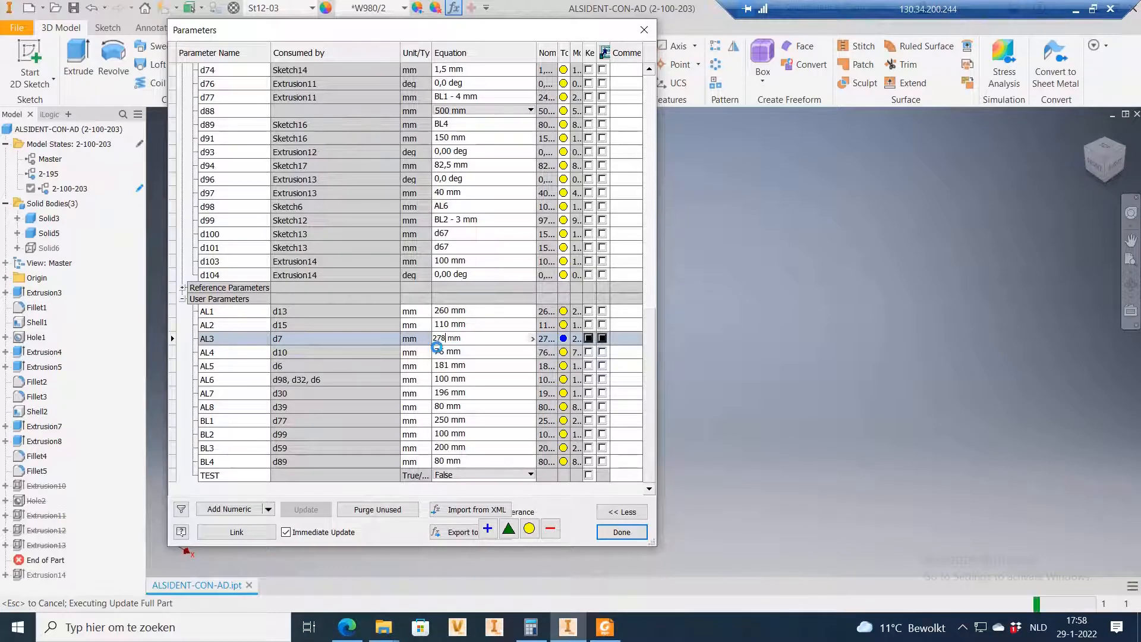
# Step: Look up the AL4 dimension of connector 2-100-203 in the PDF and set the user parameter AL4 to 130 mm
pyautogui.click(605, 627)
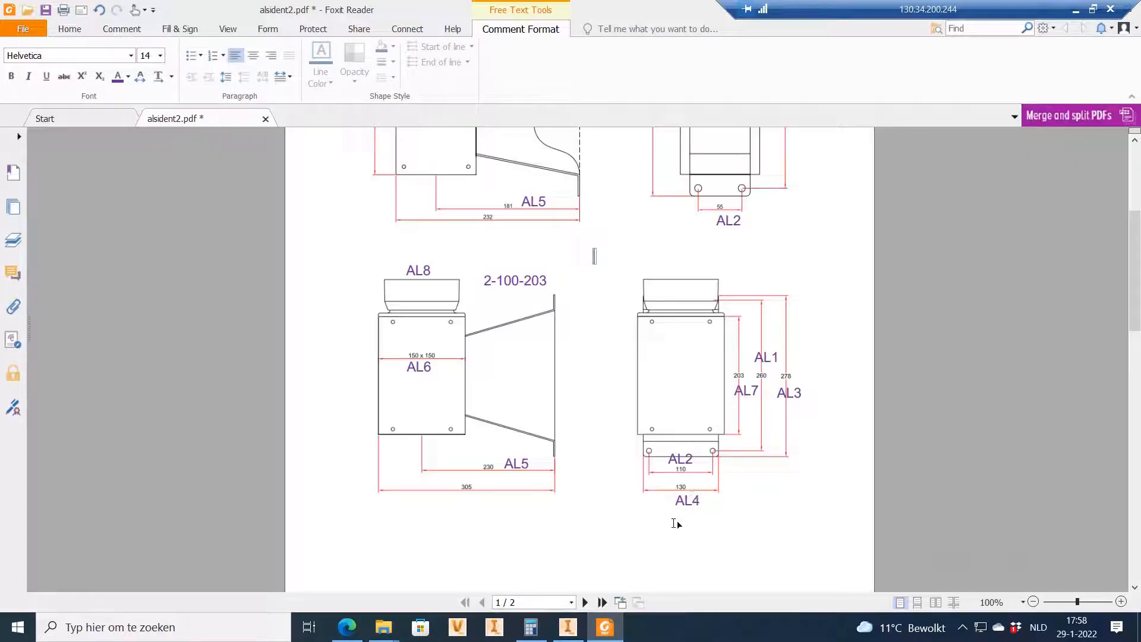
pyautogui.click(615, 631)
pyautogui.click(441, 353)
pyautogui.moveTo(441, 351); pyautogui.dragTo(427, 351)
pyautogui.write('130')
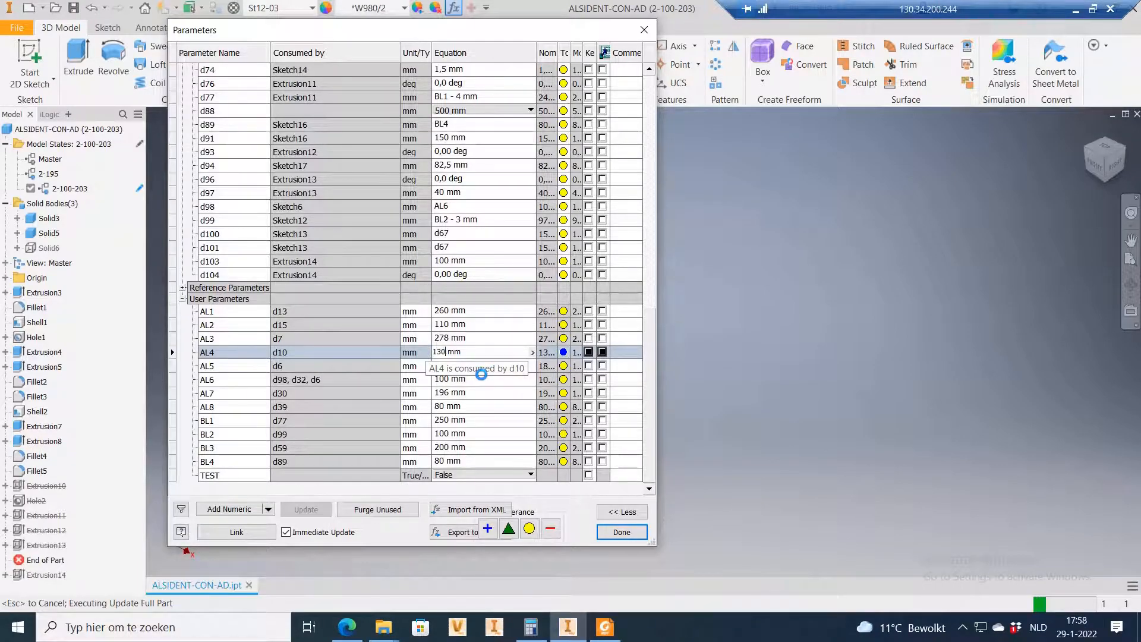
# Step: Look up the AL5 dimension in the PDF and set the user parameter AL5 to 230 mm
pyautogui.click(444, 366)
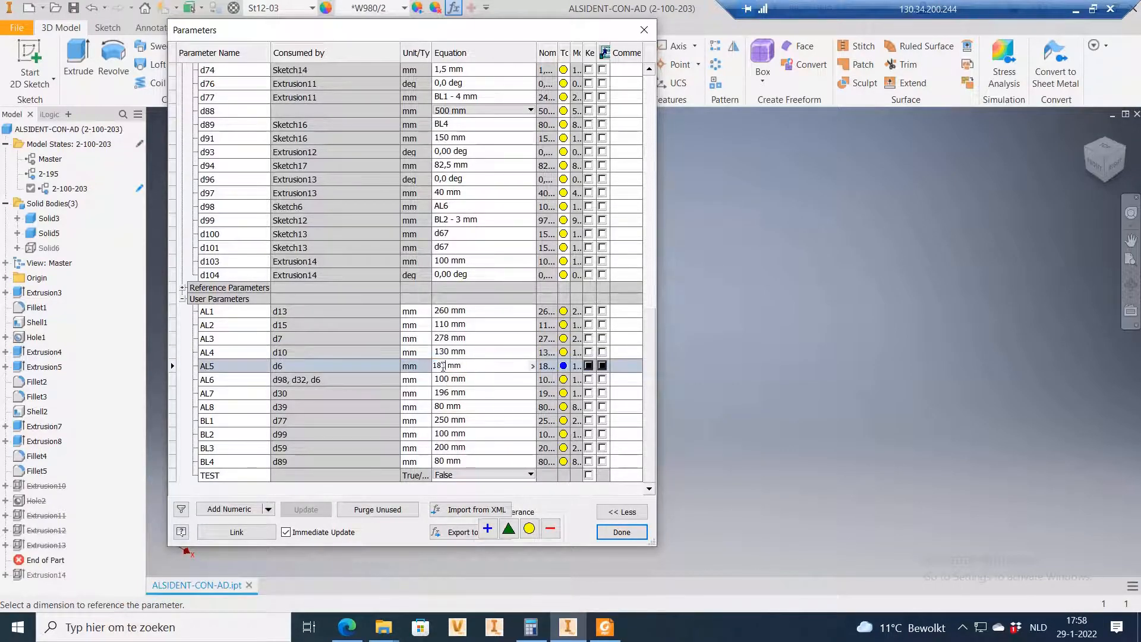
pyautogui.click(604, 627)
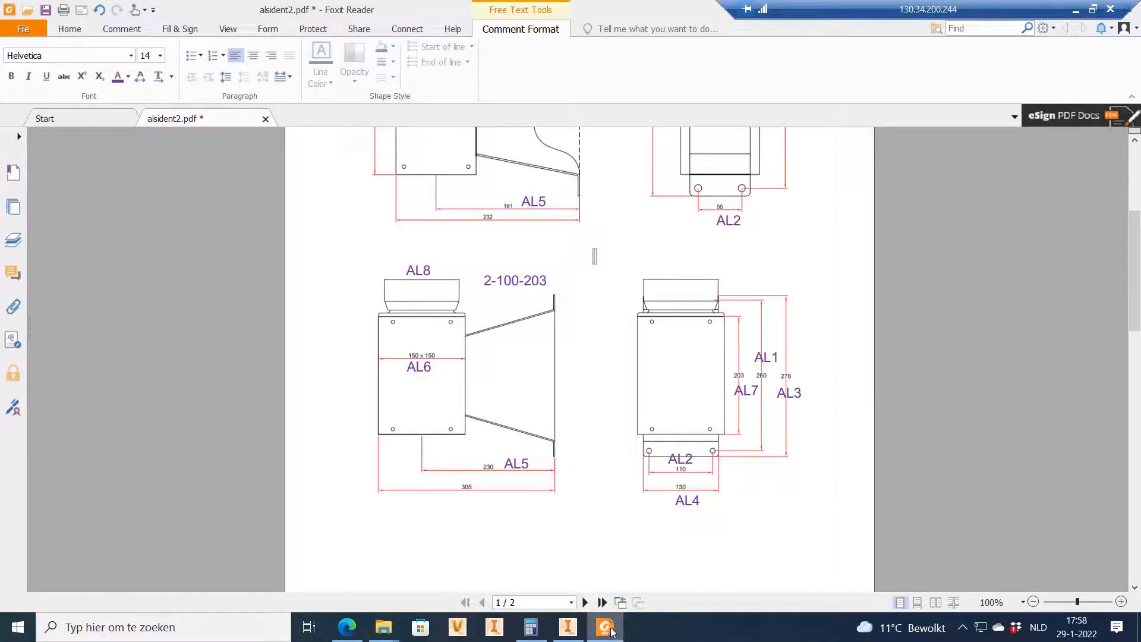
pyautogui.hotkey('alt', 'Tab')
pyautogui.write('2')
pyautogui.press('Return')
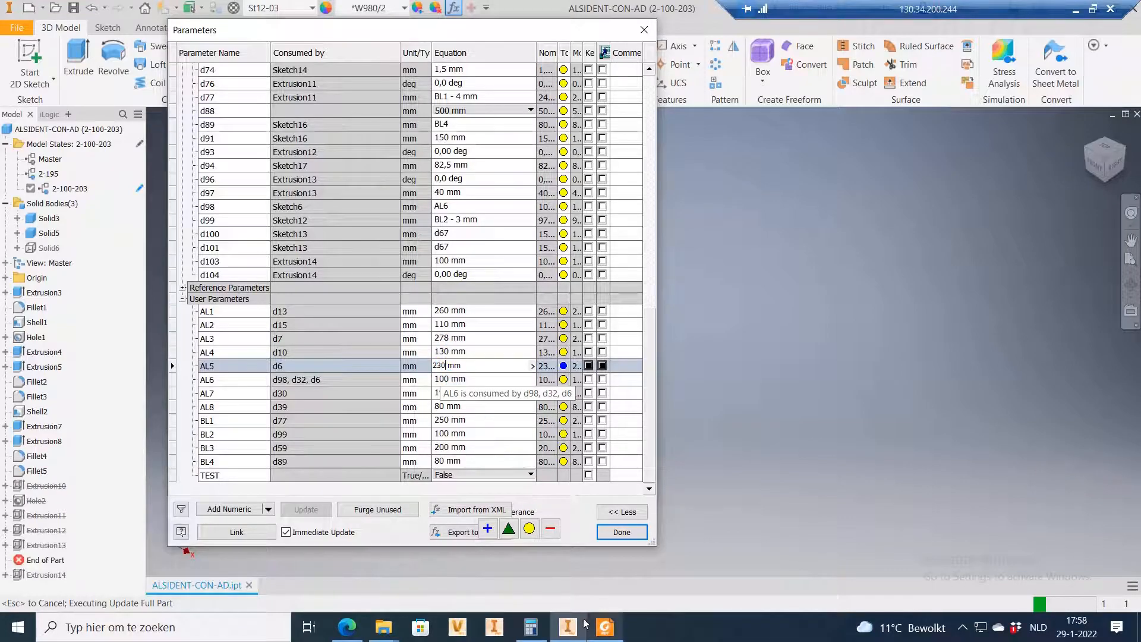
# Step: Look up the AL6 dimension in the PDF and set the user parameter AL6 to 150 mm
pyautogui.click(607, 629)
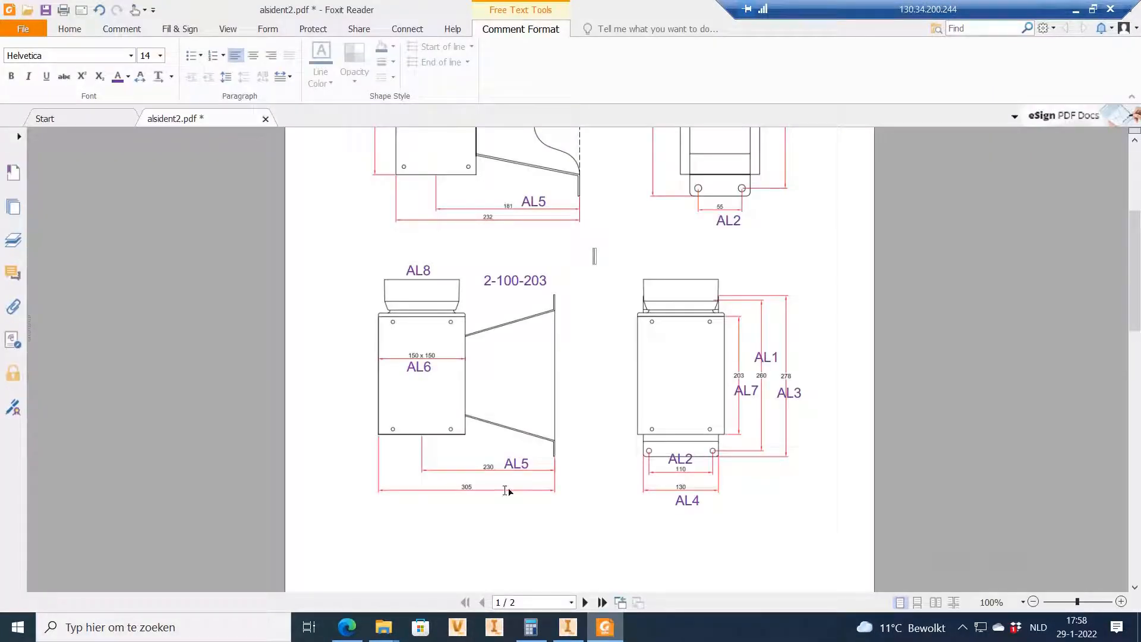
pyautogui.hotkey('alt', 'Tab')
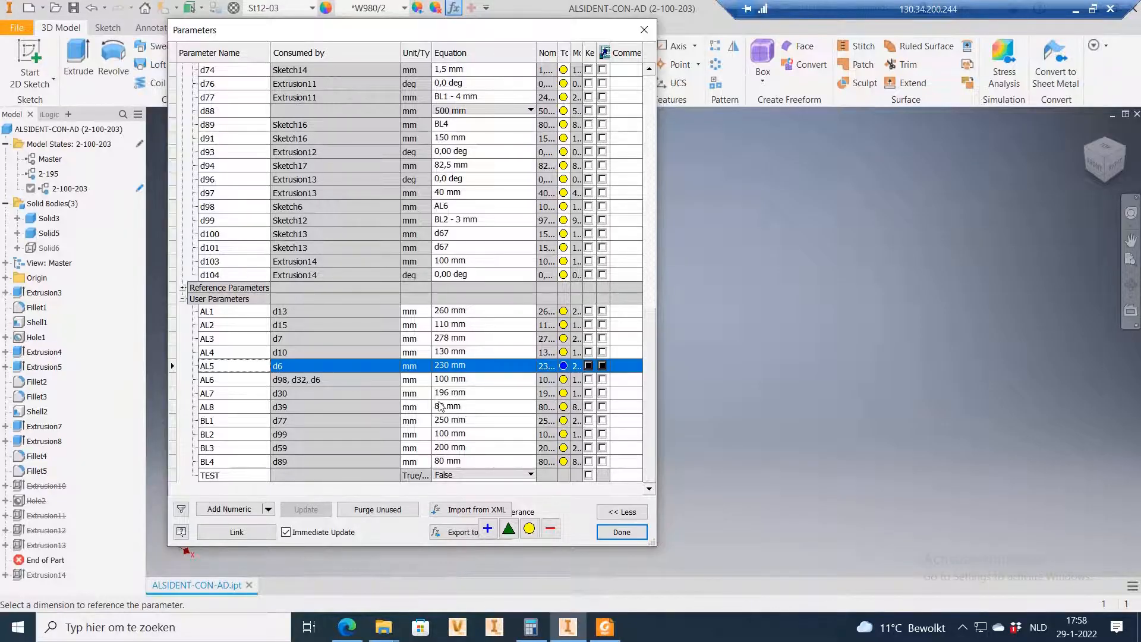
pyautogui.click(439, 379)
pyautogui.moveTo(437, 379); pyautogui.dragTo(440, 379)
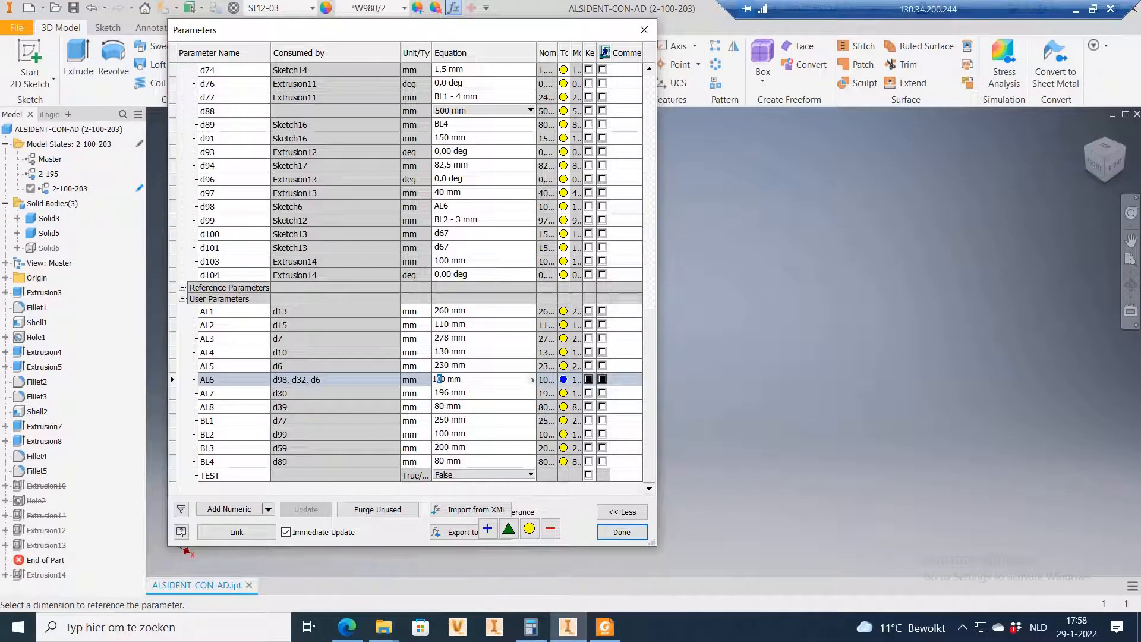
pyautogui.write('5')
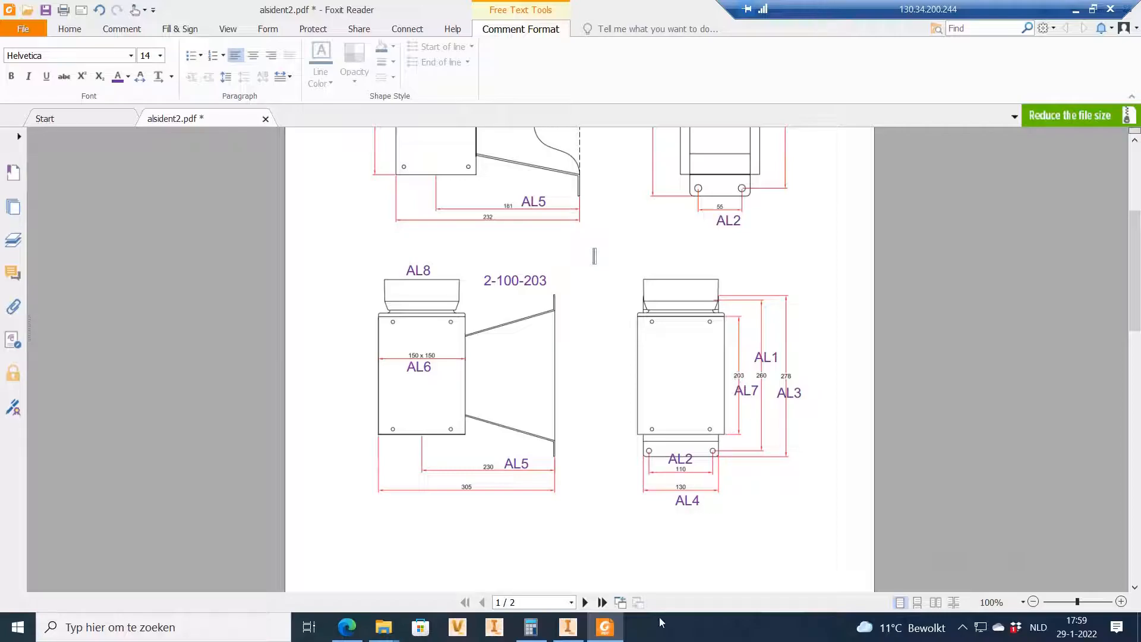
pyautogui.click(567, 626)
pyautogui.click(447, 379)
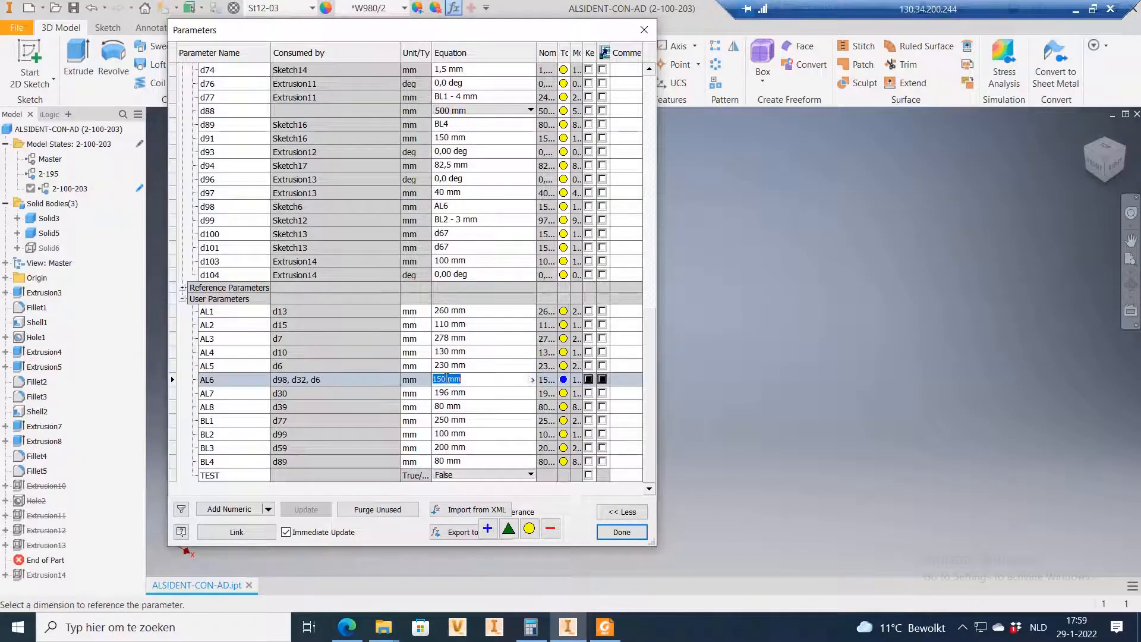
# Step: Set the user parameter AL7 to 203 mm
pyautogui.click(446, 395)
pyautogui.moveTo(449, 393); pyautogui.dragTo(438, 395)
pyautogui.click(445, 394)
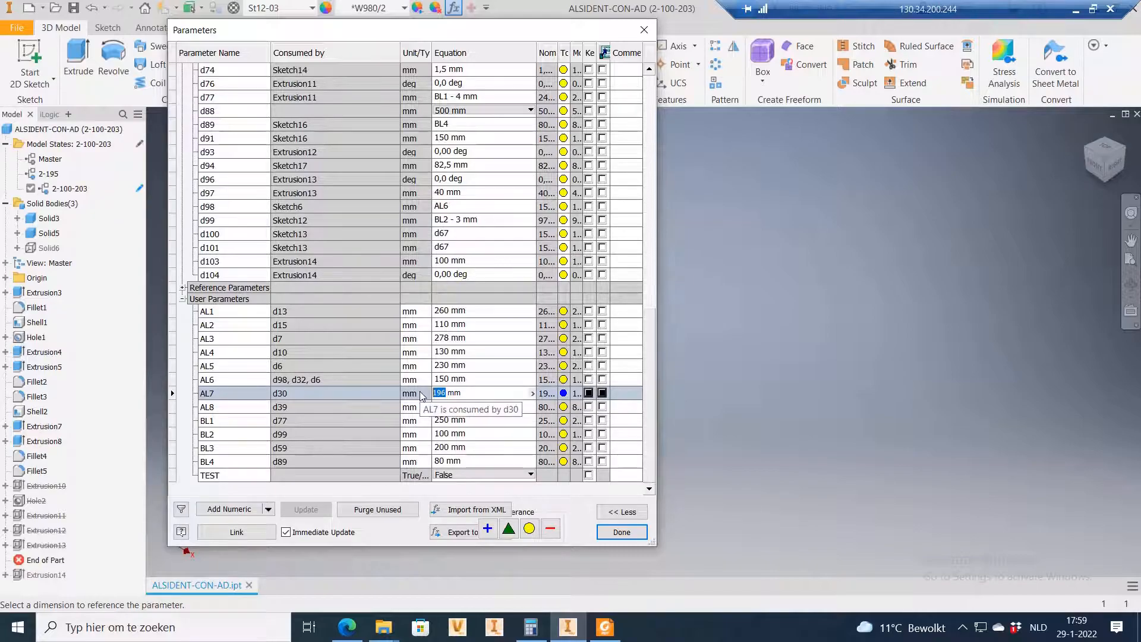
pyautogui.write('203')
pyautogui.press('Return')
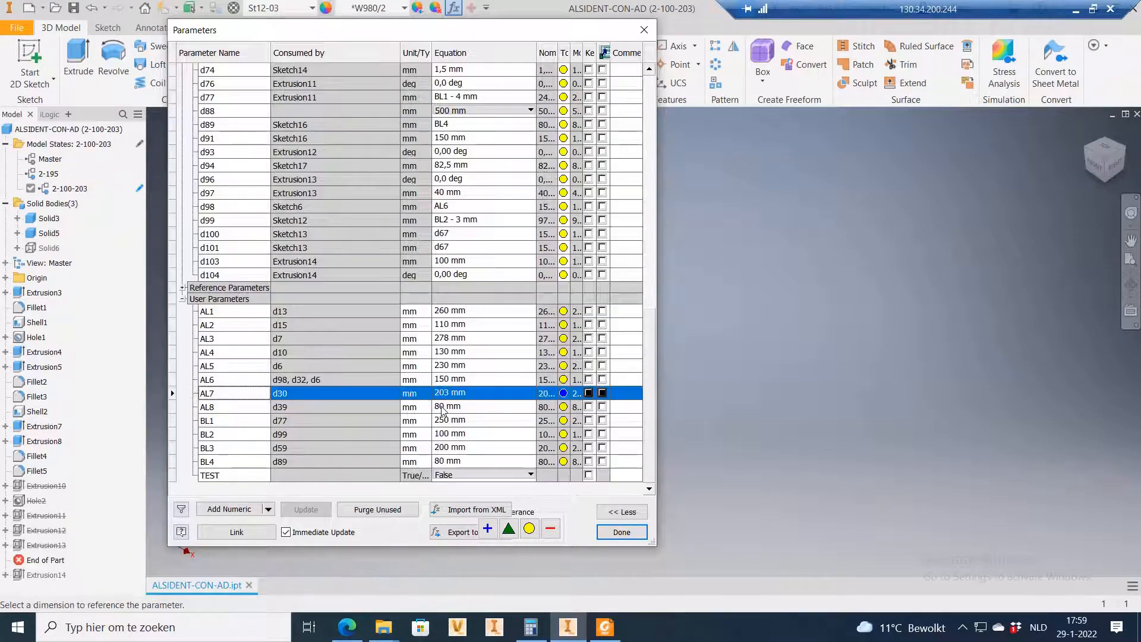
# Step: Check AL8 in the PDF, set the user parameter AL8 to 125 mm and close the parameter table
pyautogui.click(442, 409)
pyautogui.doubleClick(438, 406)
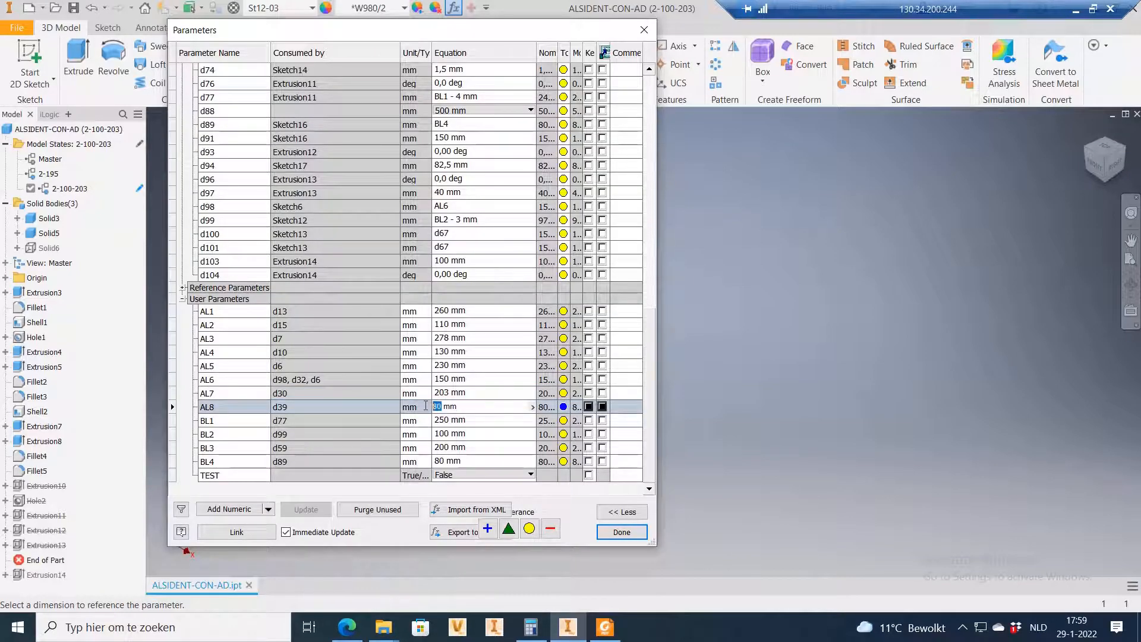
pyautogui.click(606, 636)
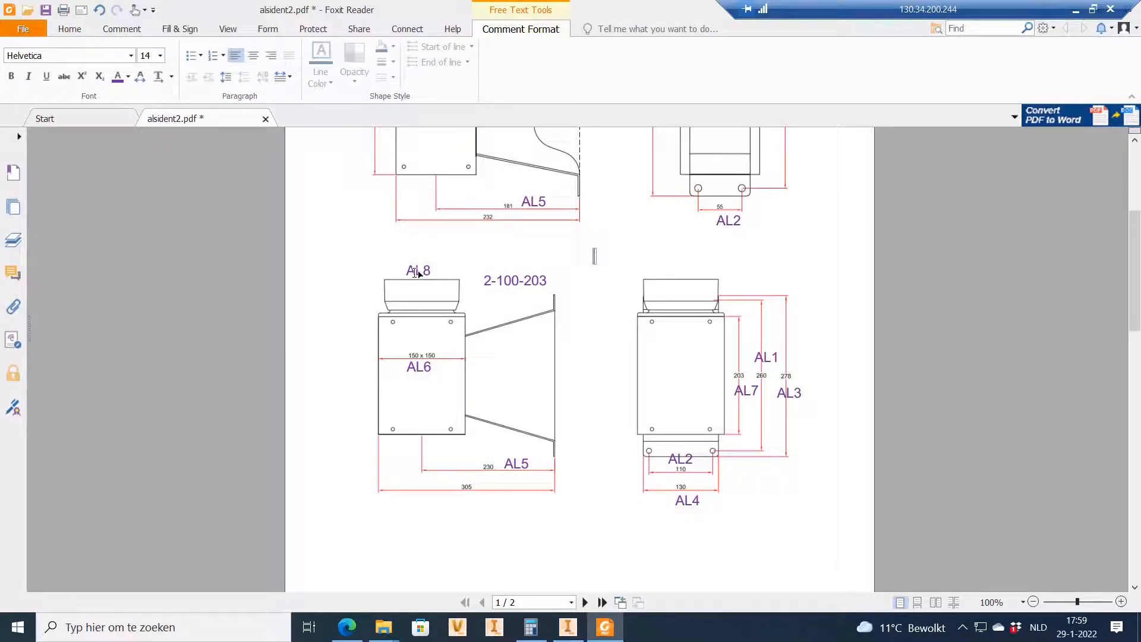
pyautogui.click(615, 622)
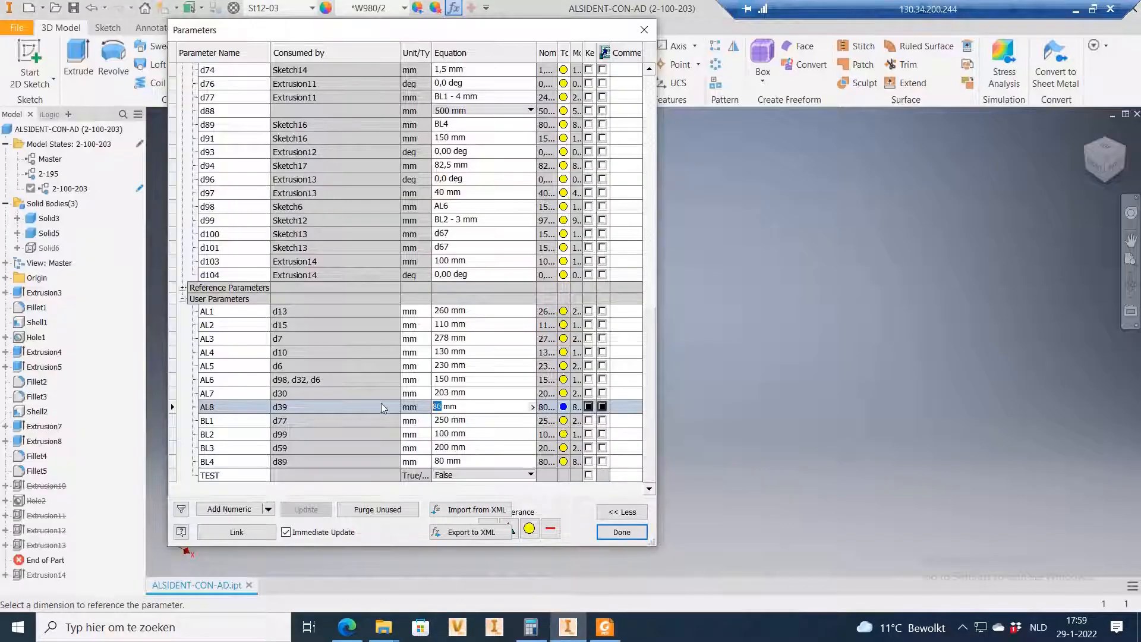
pyautogui.write('125')
pyautogui.press('Return')
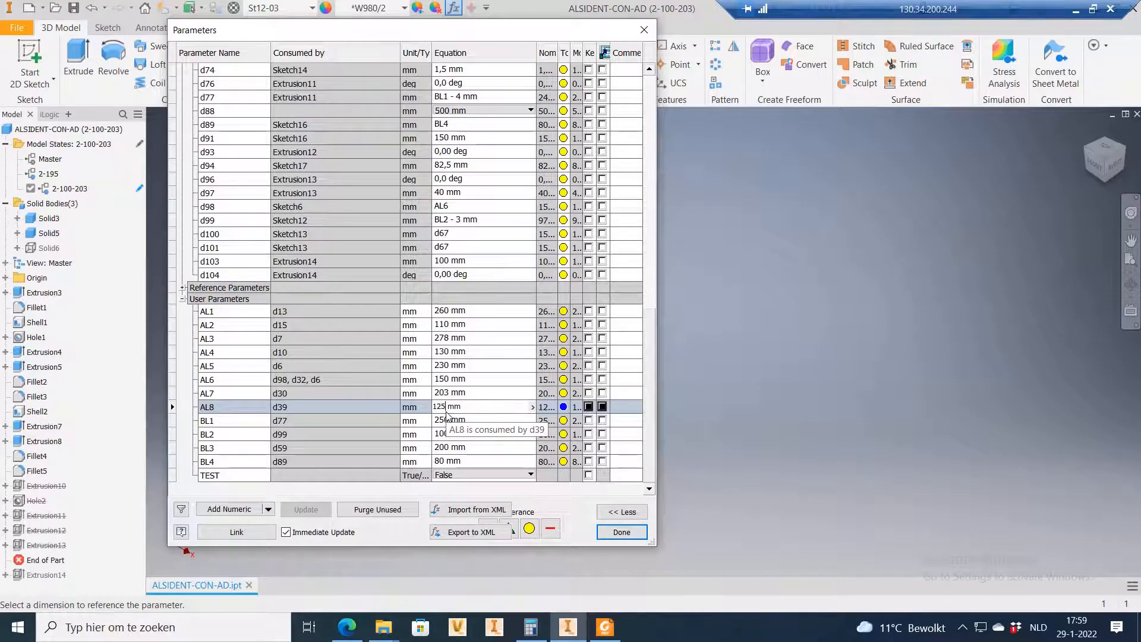
pyautogui.click(616, 531)
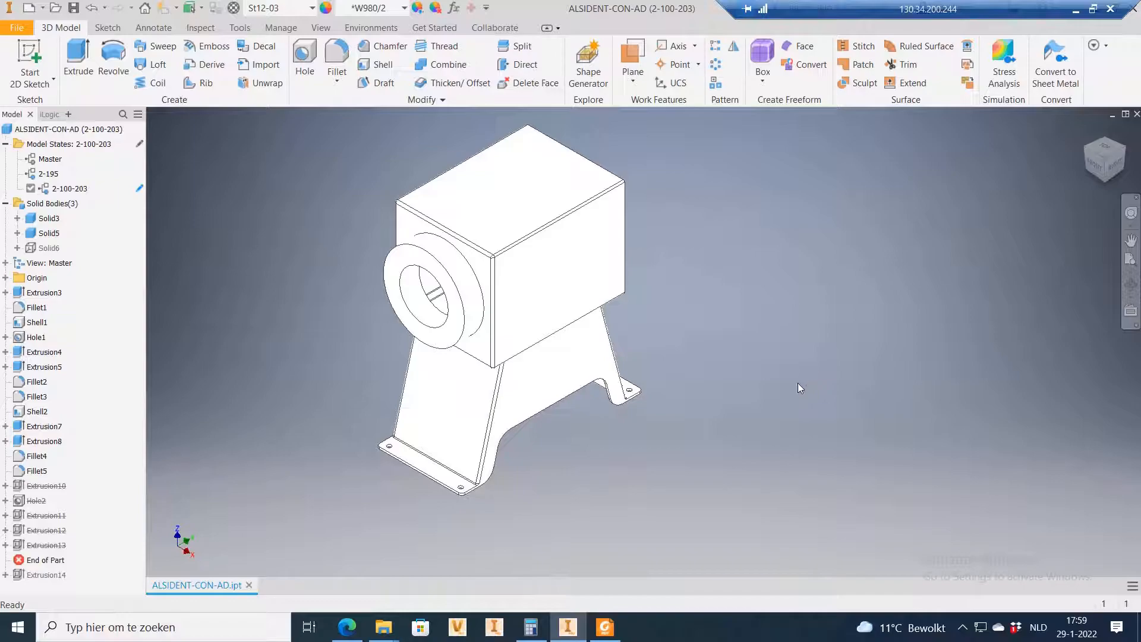
# Step: Inspect the updated 2-100-203 connector from the front and check the inner circle's dimension in the sketch of Extrusion8
pyautogui.click(1095, 165)
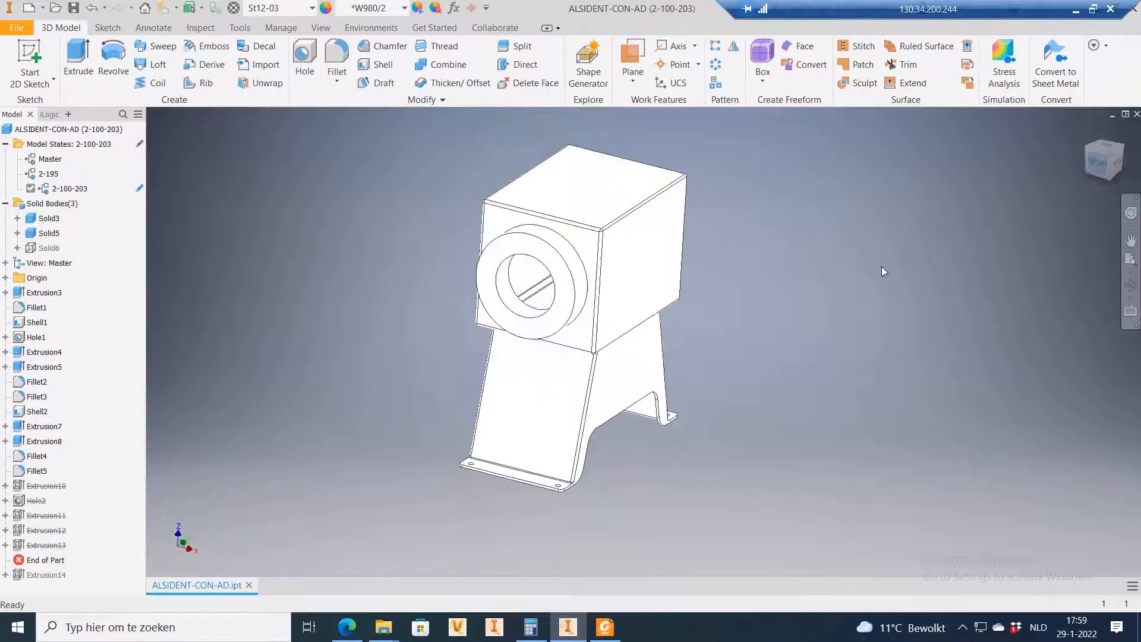
pyautogui.click(1086, 130)
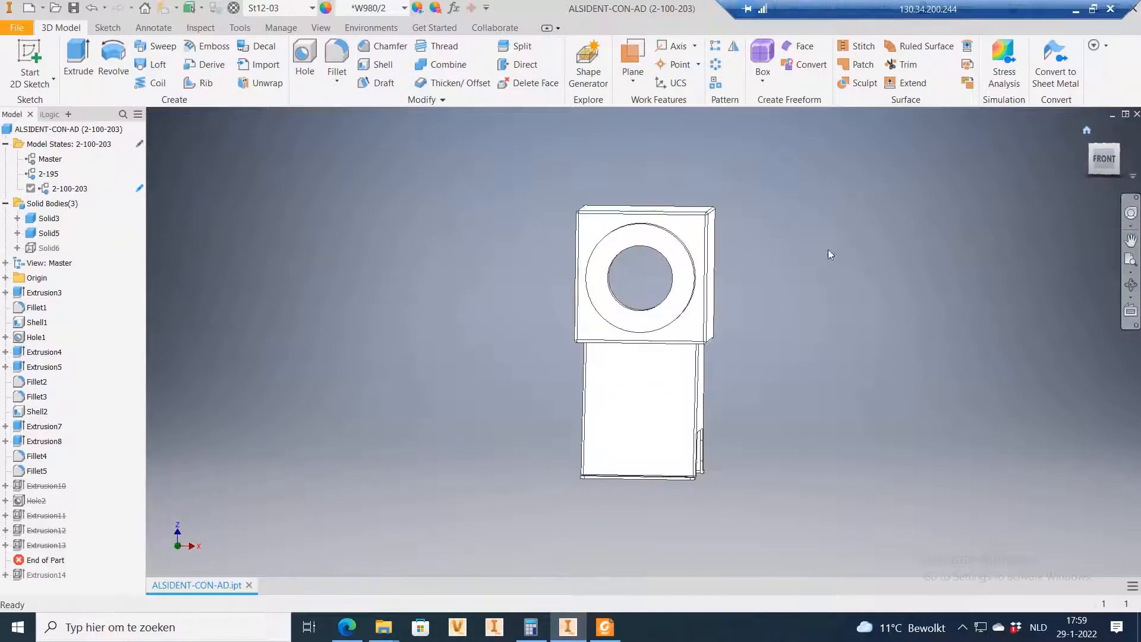
pyautogui.doubleClick(43, 442)
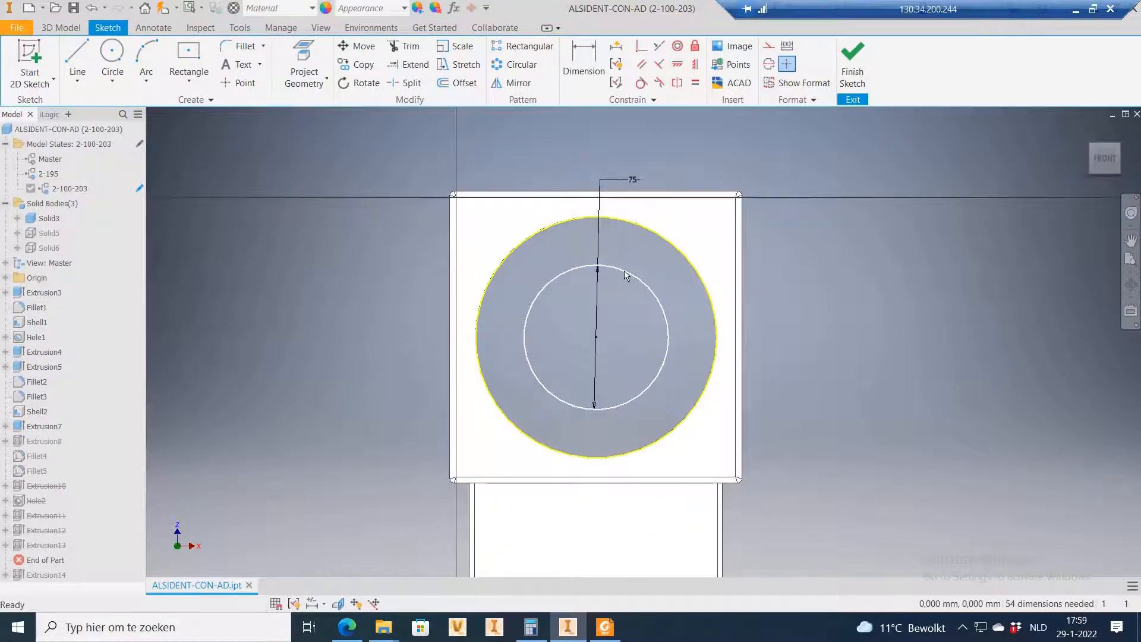
pyautogui.click(851, 59)
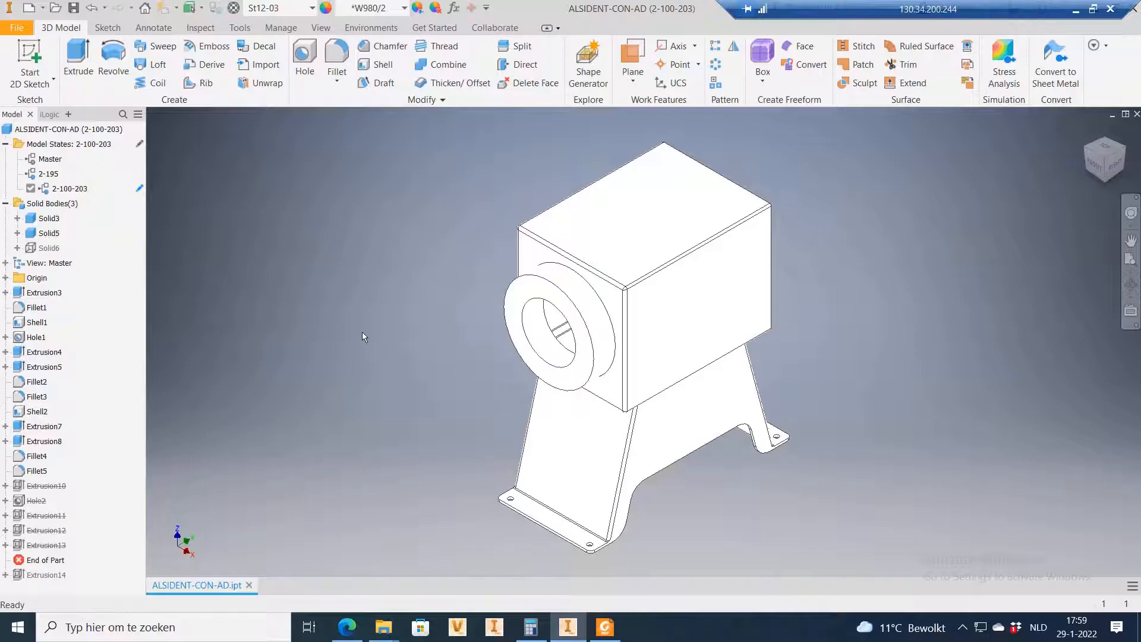
# Step: Activate the Master model state and set the edit scope to all model states
pyautogui.click(53, 160)
pyautogui.doubleClick(57, 160)
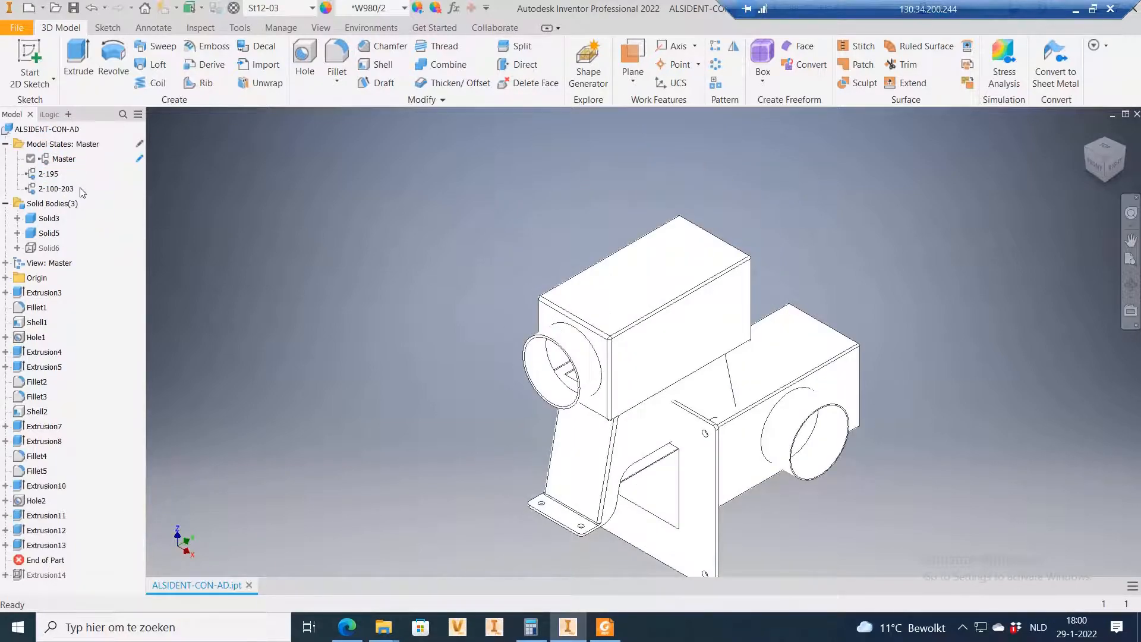
pyautogui.click(140, 145)
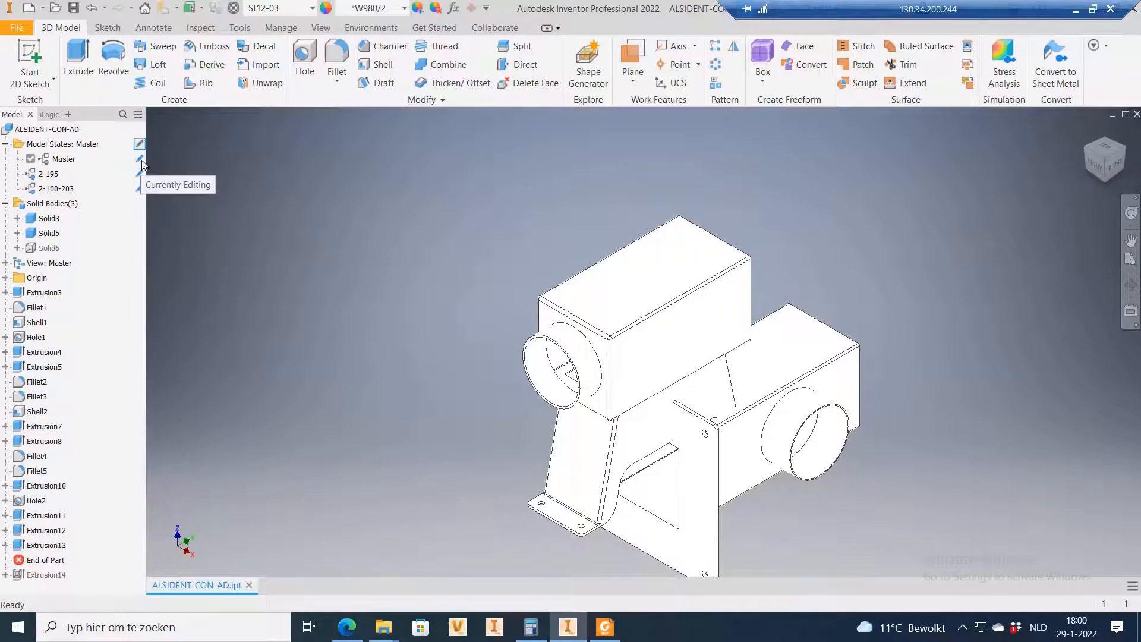
# Step: Open the sketch of Extrusion8 and delete the inner circle's diameter dimension
pyautogui.click(55, 443)
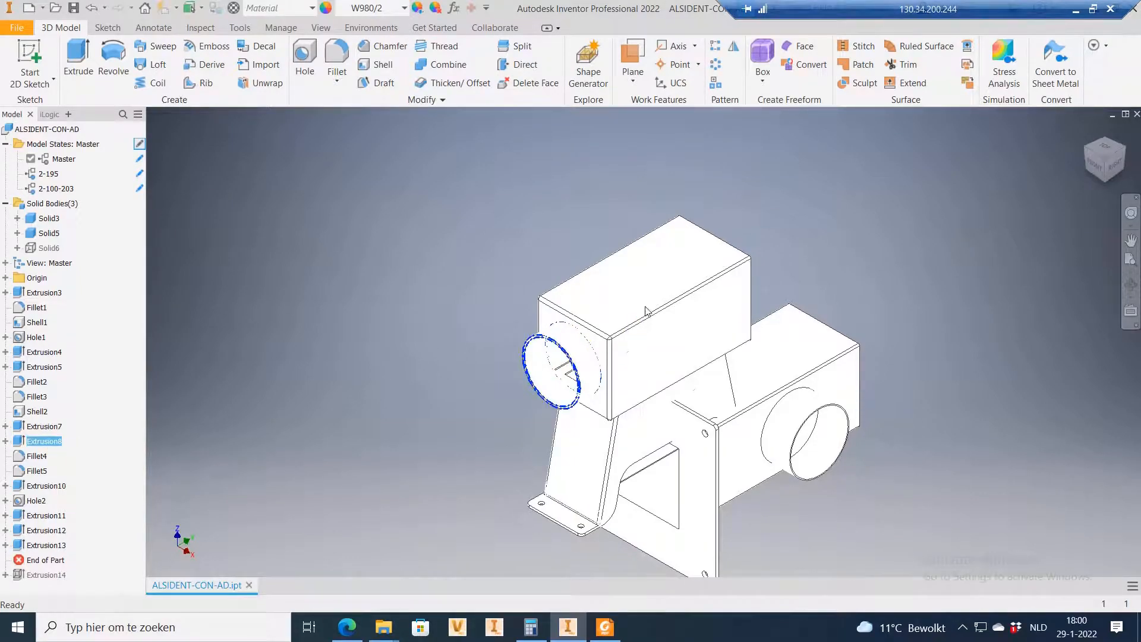
pyautogui.press('s')
pyautogui.scroll(6, 667, 271)
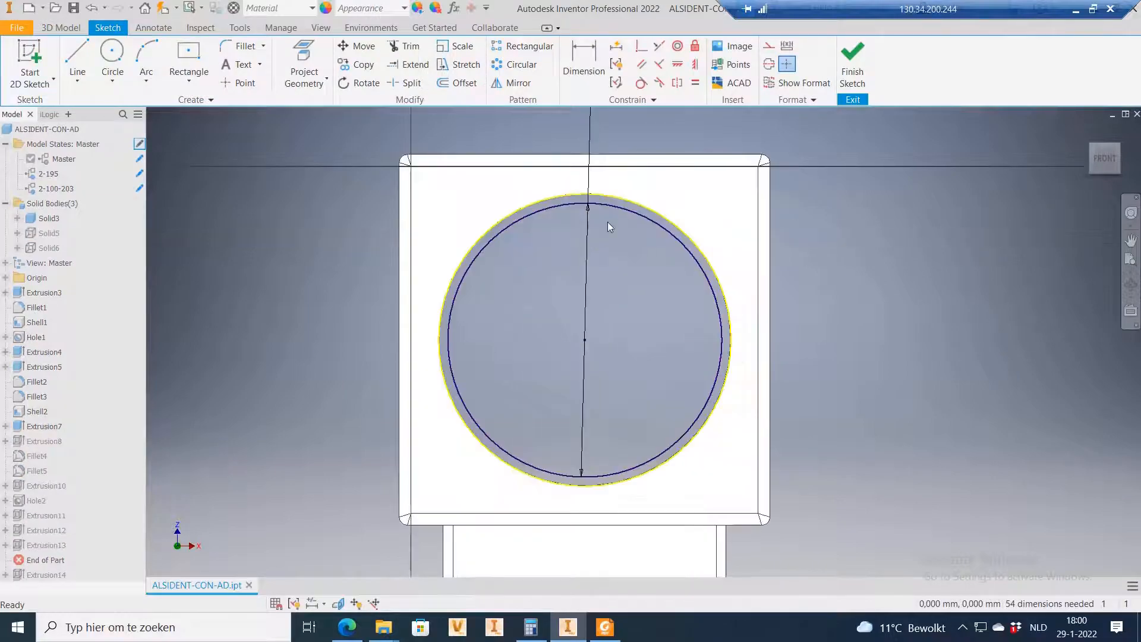
pyautogui.rightClick(588, 233)
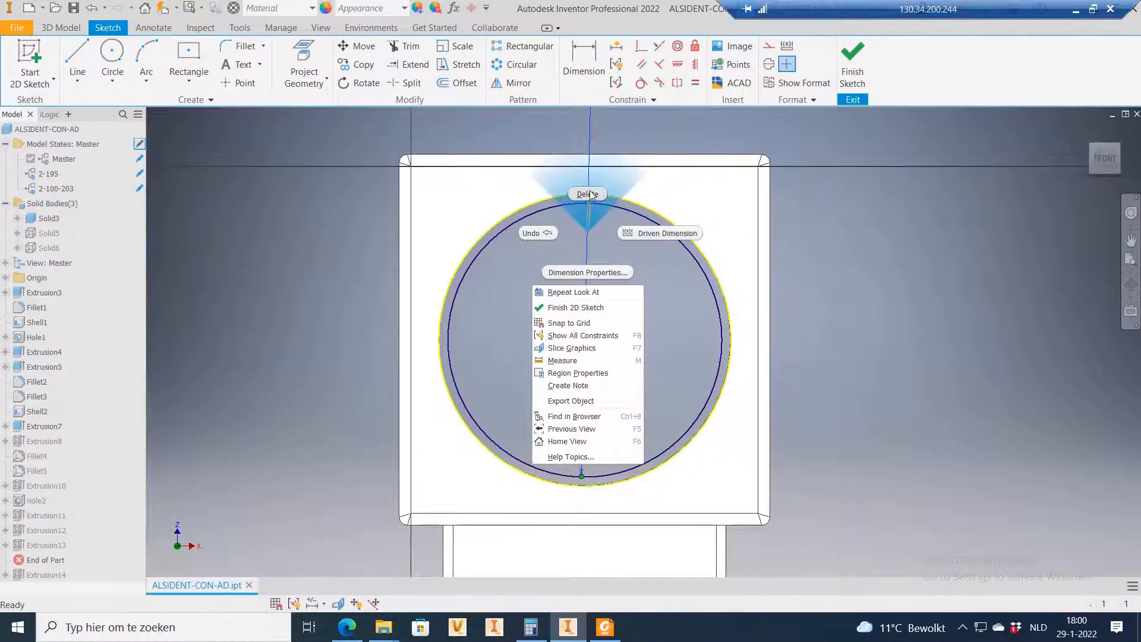
pyautogui.click(590, 195)
pyautogui.scroll(-5, 592, 259)
pyautogui.scroll(6, 592, 259)
# Step: Dimension the gap between the inner circle and the outer circular edge as 2.5 mm and finish the sketch
pyautogui.click(581, 69)
pyautogui.click(580, 202)
pyautogui.click(579, 207)
pyautogui.click(588, 204)
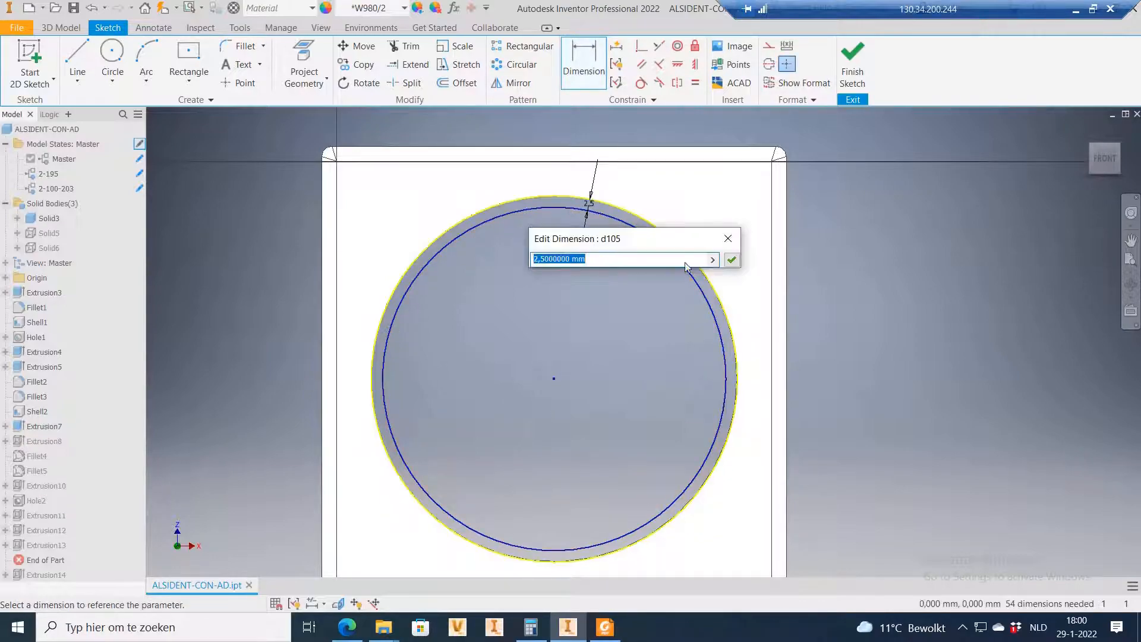
pyautogui.click(731, 257)
pyautogui.rightClick(584, 288)
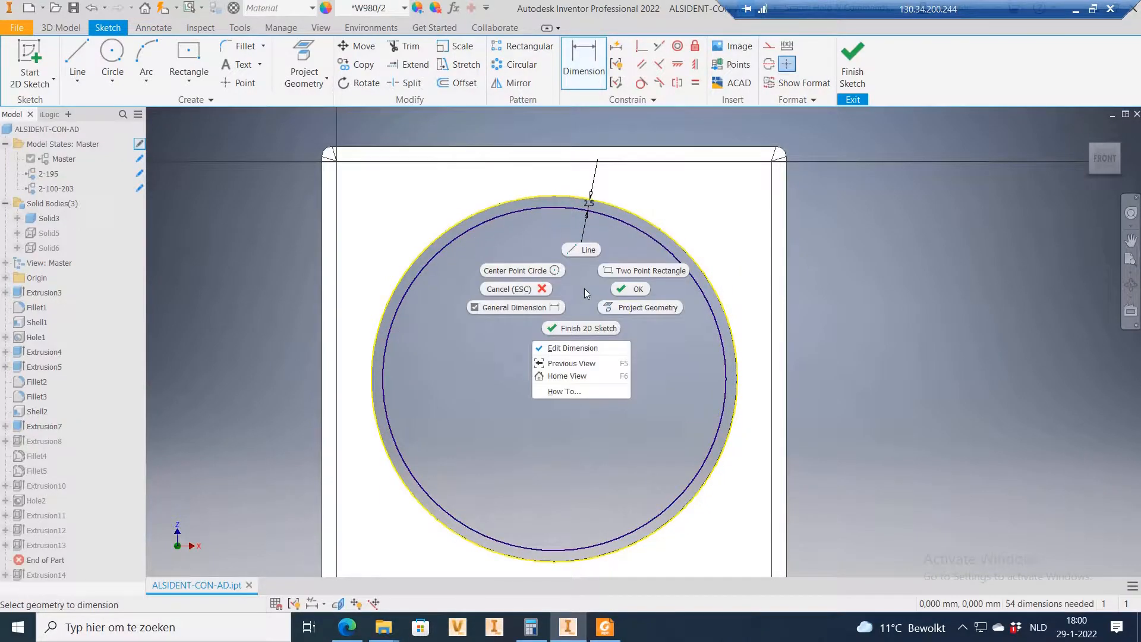
pyautogui.click(625, 287)
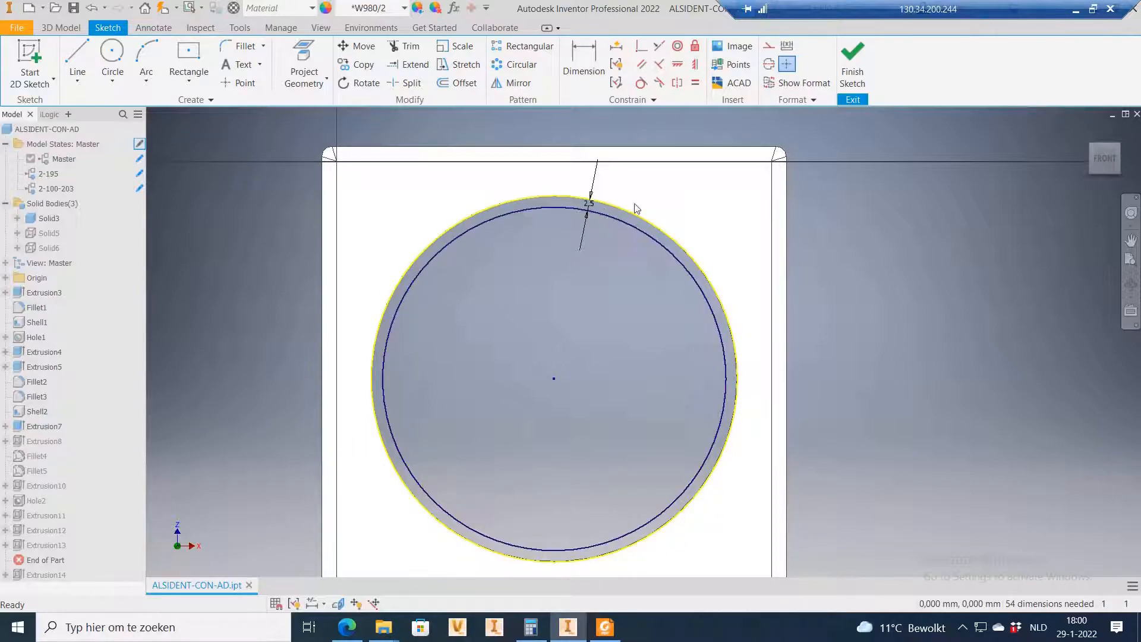
pyautogui.click(850, 71)
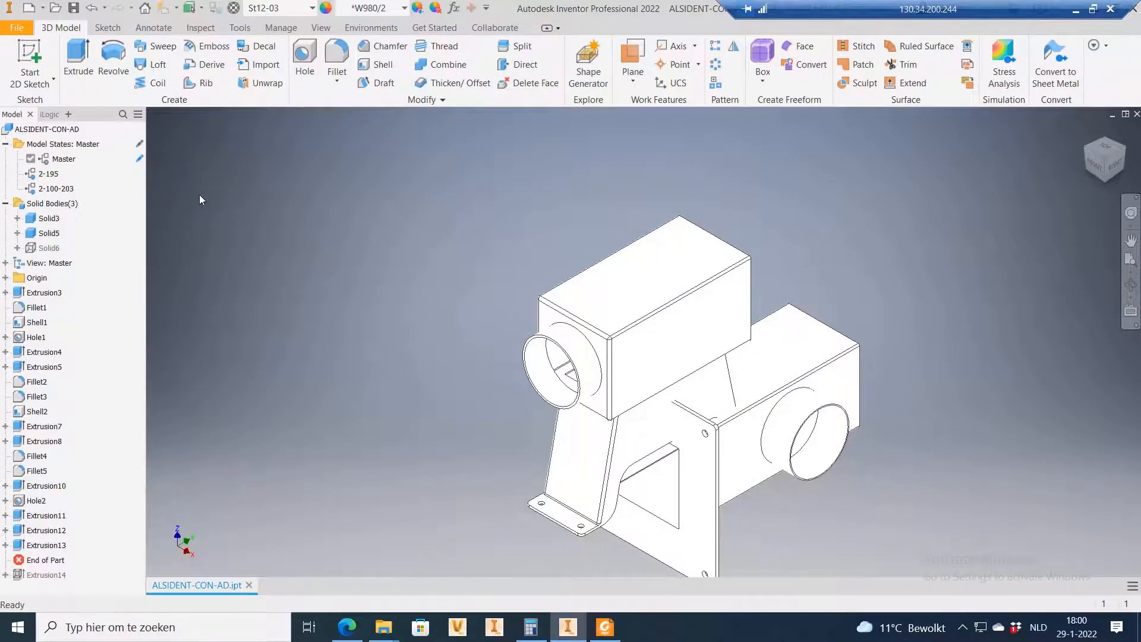
# Step: Activate the 2-100-203 model state and inspect the wall thickness of its round spout
pyautogui.doubleClick(62, 188)
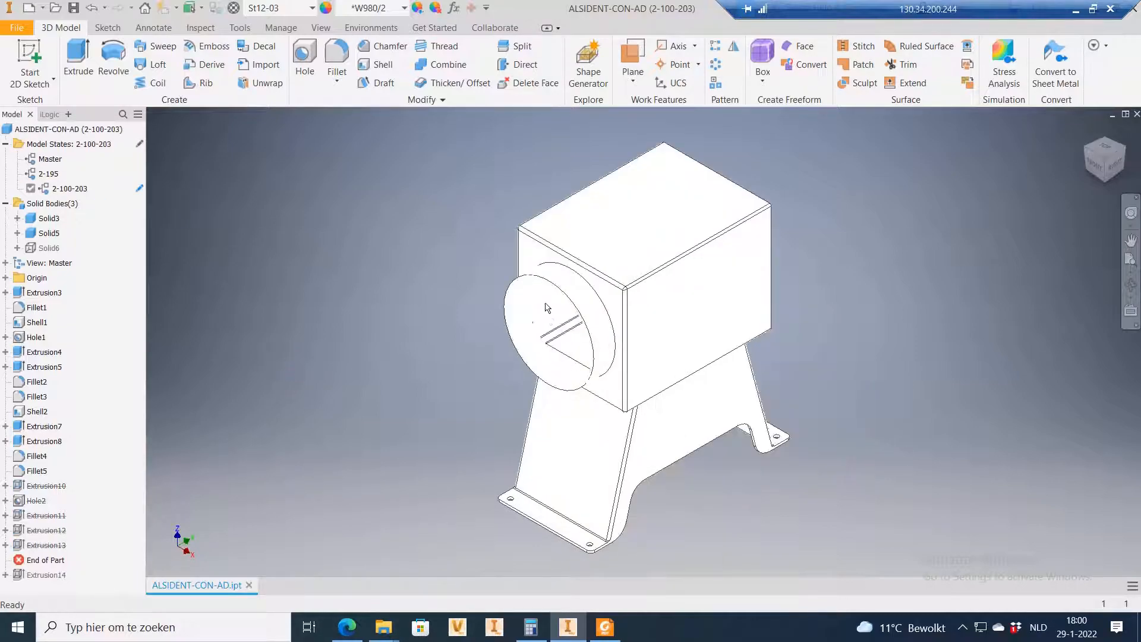
pyautogui.scroll(-5, 542, 288)
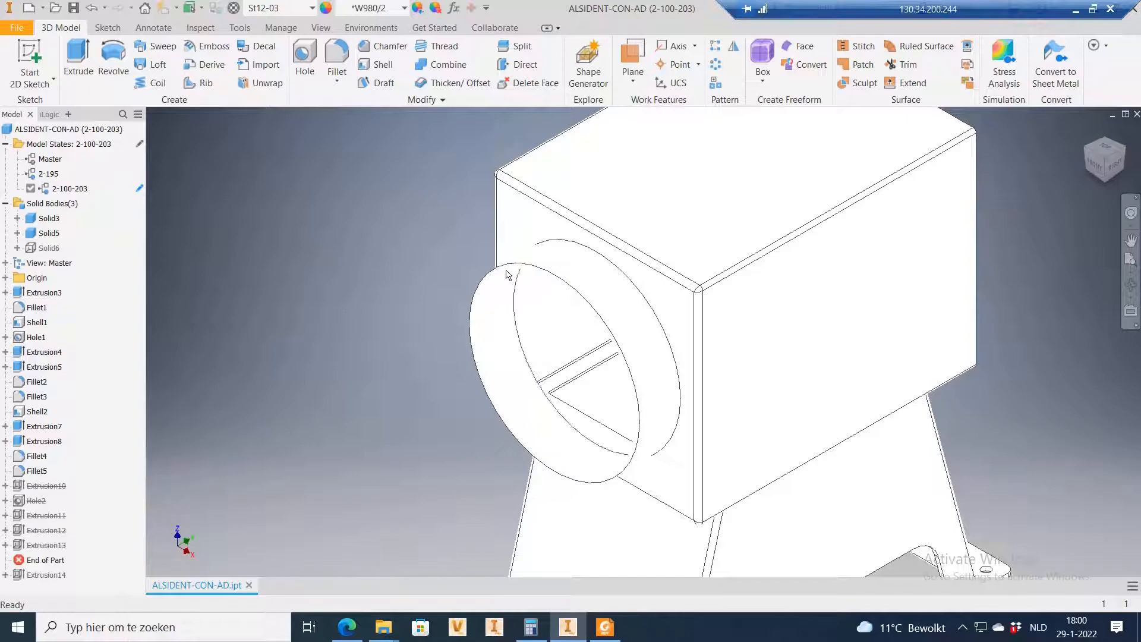
pyautogui.scroll(-5, 505, 265)
pyautogui.scroll(8, 493, 259)
pyautogui.scroll(-4, 635, 375)
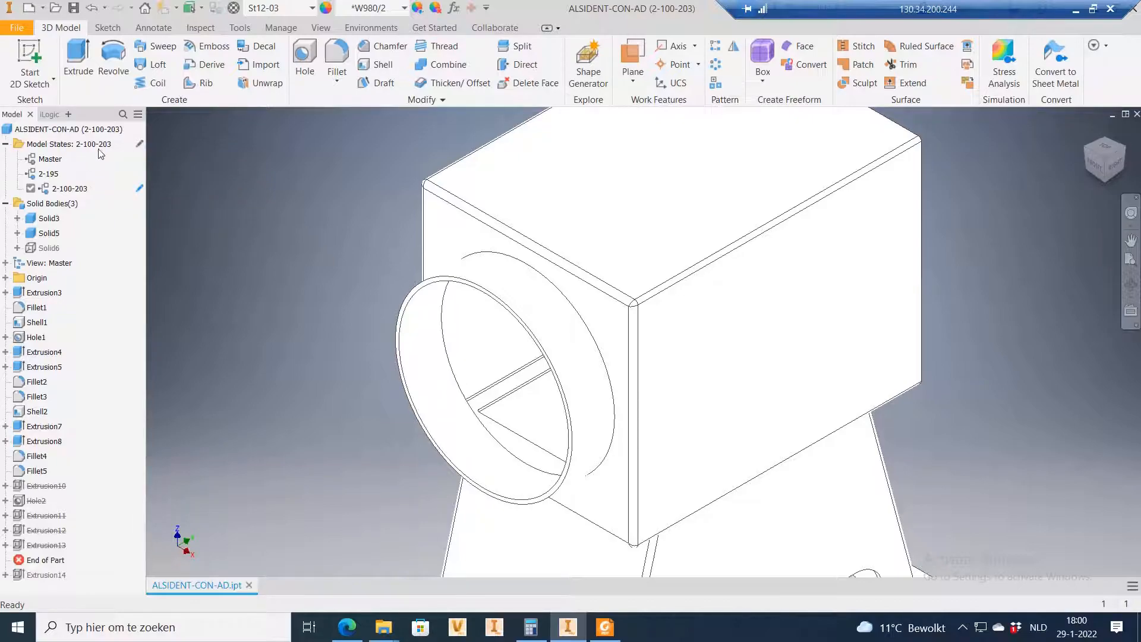
# Step: Reselect the 2-100-203 model state and set the edit scope to all model states
pyautogui.doubleClick(70, 189)
pyautogui.scroll(-5, 529, 327)
pyautogui.scroll(4, 531, 326)
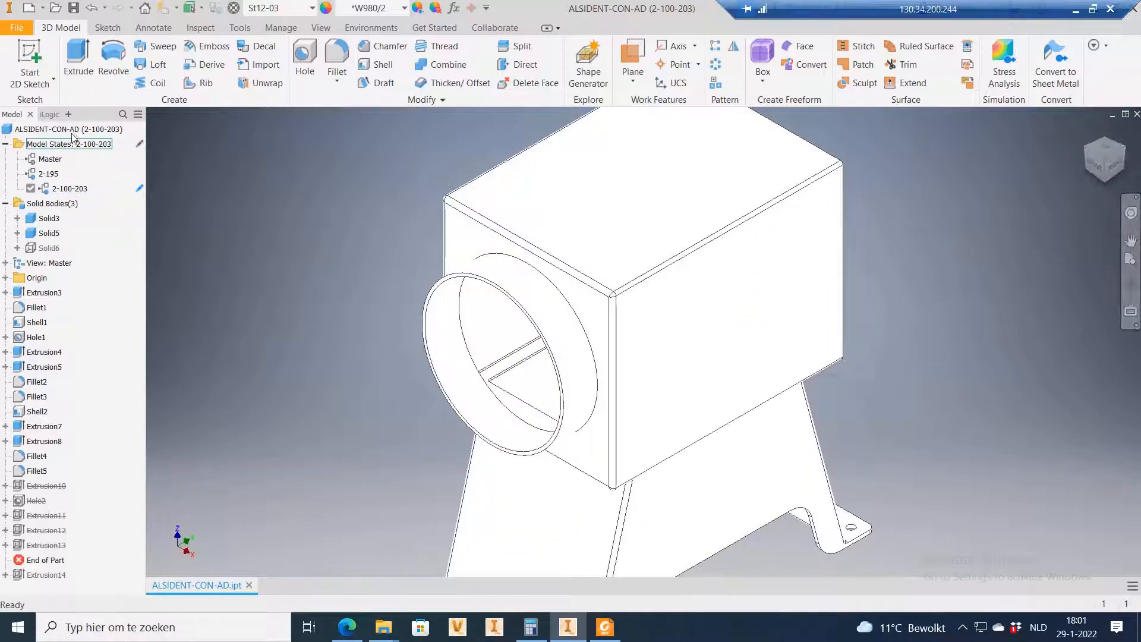
pyautogui.click(140, 144)
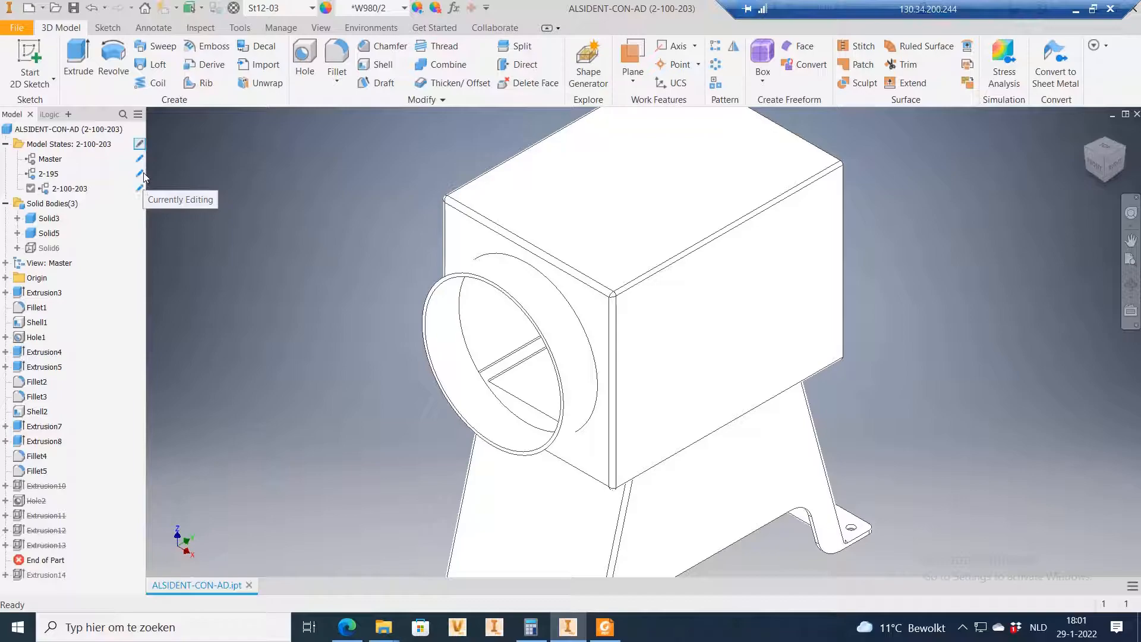
# Step: Limit the edit scope to the active 2-100-203 model state and return the part to its home view
pyautogui.click(140, 144)
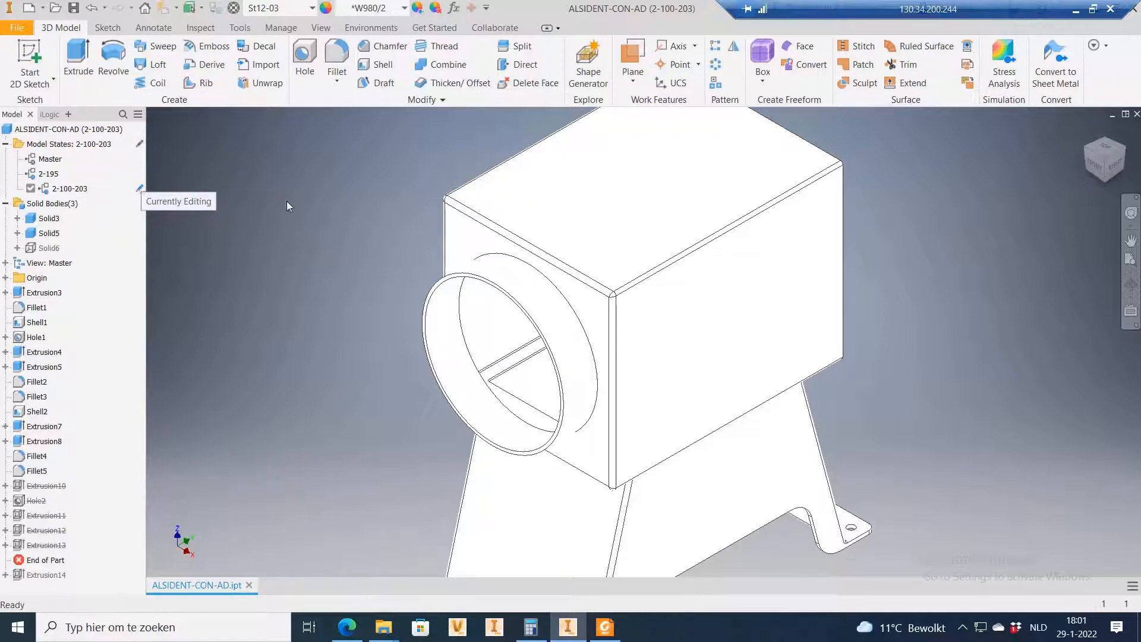
pyautogui.scroll(-3, 428, 298)
pyautogui.scroll(2, 416, 303)
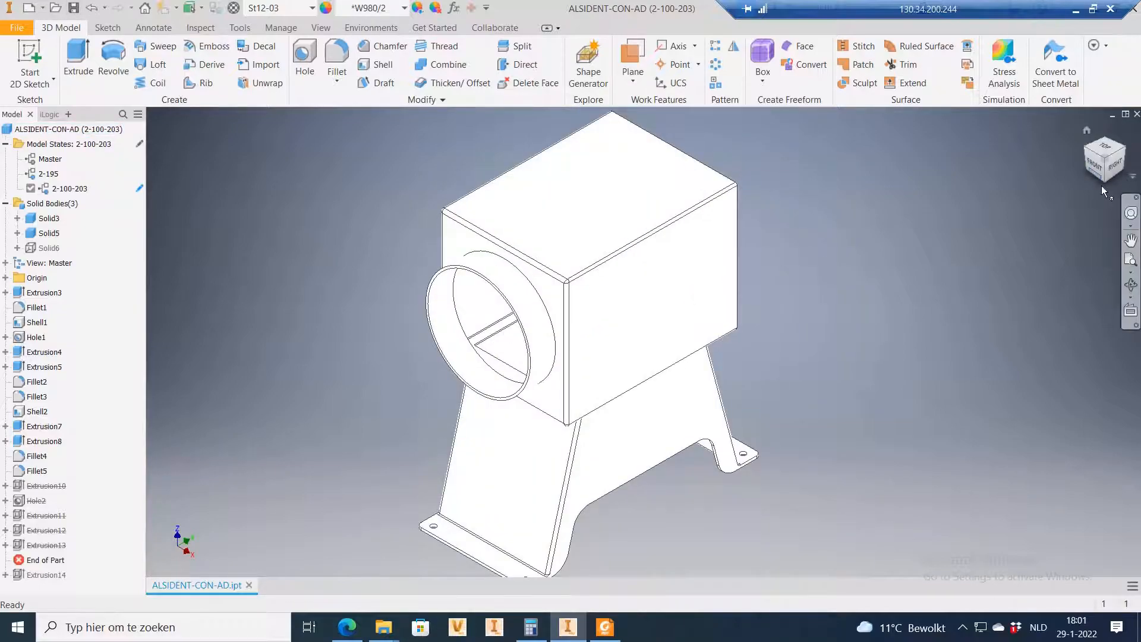
pyautogui.keyDown('shift'); pyautogui.moveTo(1000, 270); pyautogui.dragTo(1092, 137, button='middle'); pyautogui.keyUp('shift')
pyautogui.click(1086, 129)
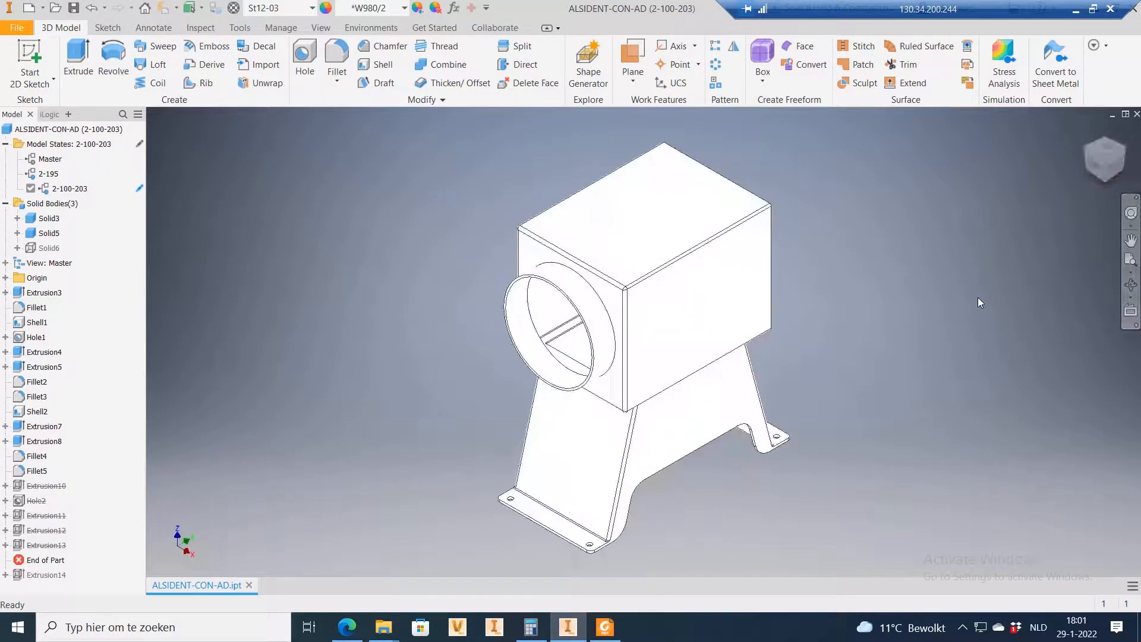
# Step: Check the bracket shape of both variants in Foxit Reader, and in Inventor suppress Extrusion4 in the 2-100-203 model state
pyautogui.doubleClick(71, 189)
pyautogui.click(605, 626)
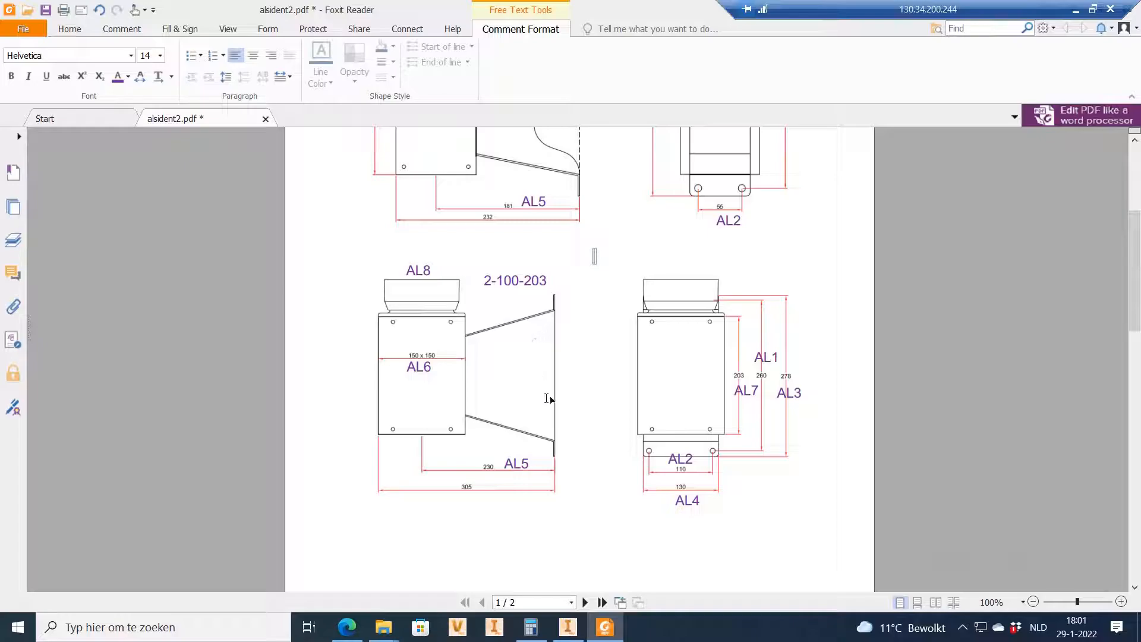
pyautogui.scroll(3, 545, 406)
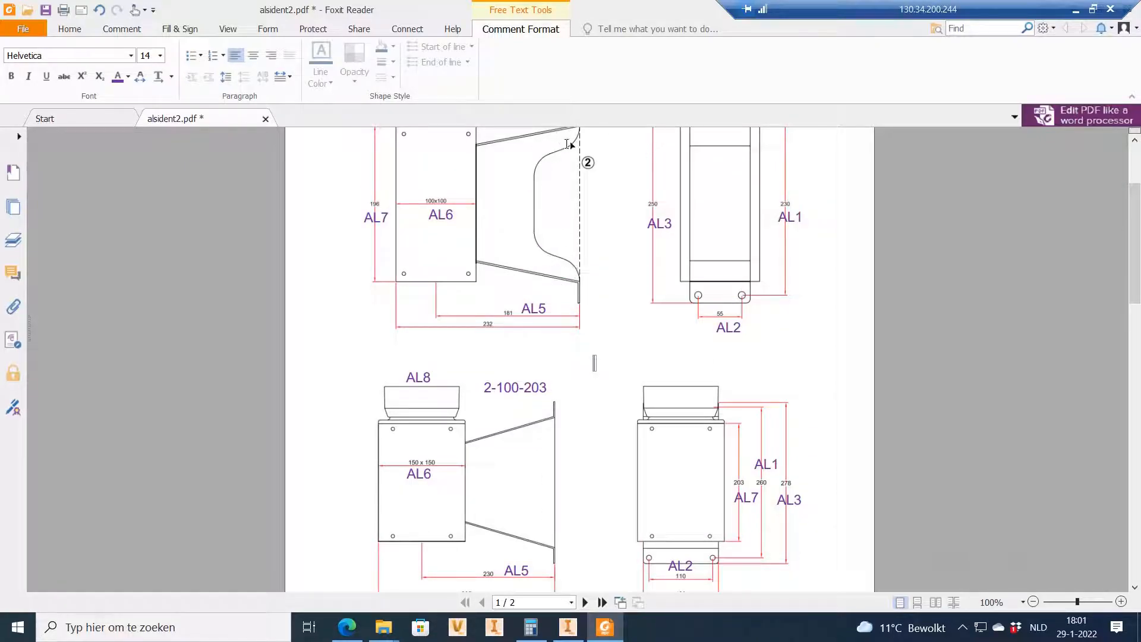
pyautogui.click(567, 626)
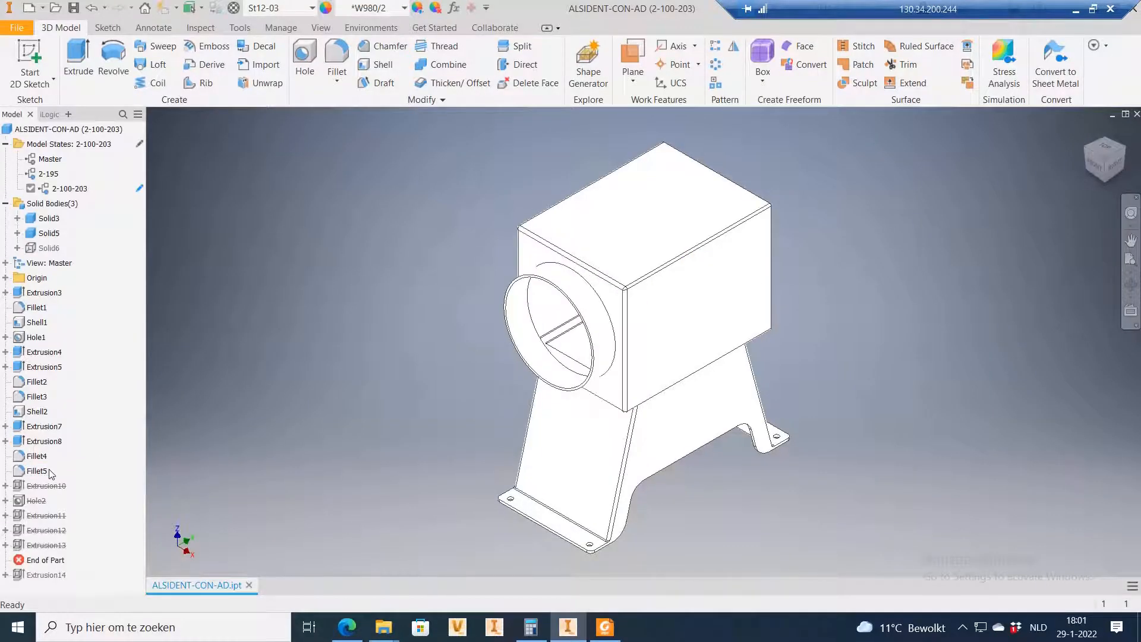
pyautogui.click(38, 426)
pyautogui.click(38, 367)
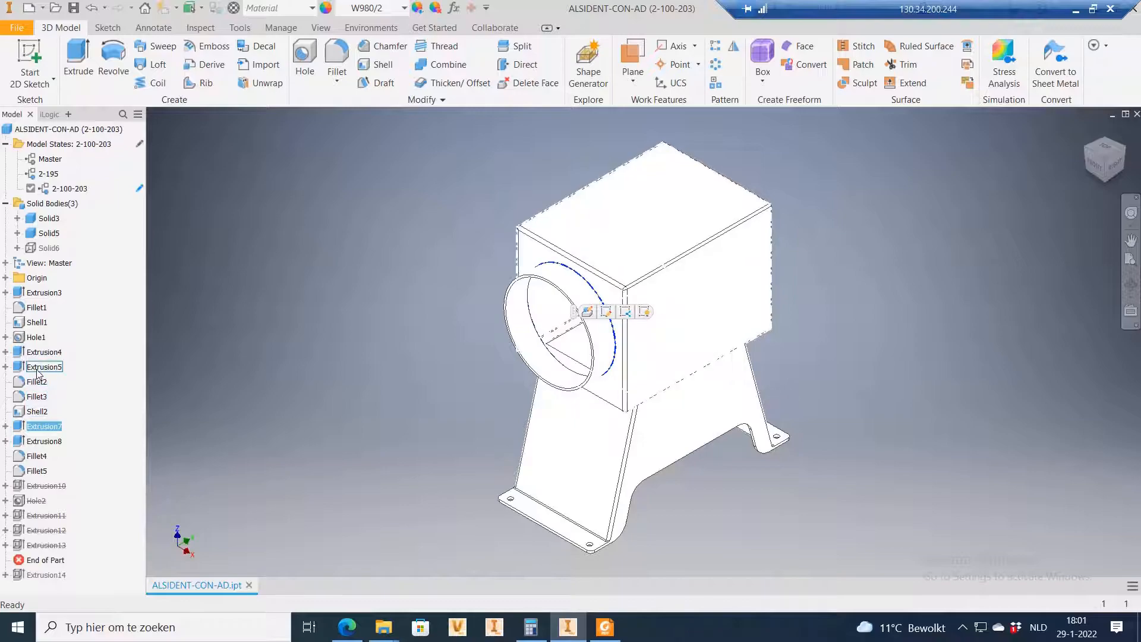
pyautogui.click(39, 353)
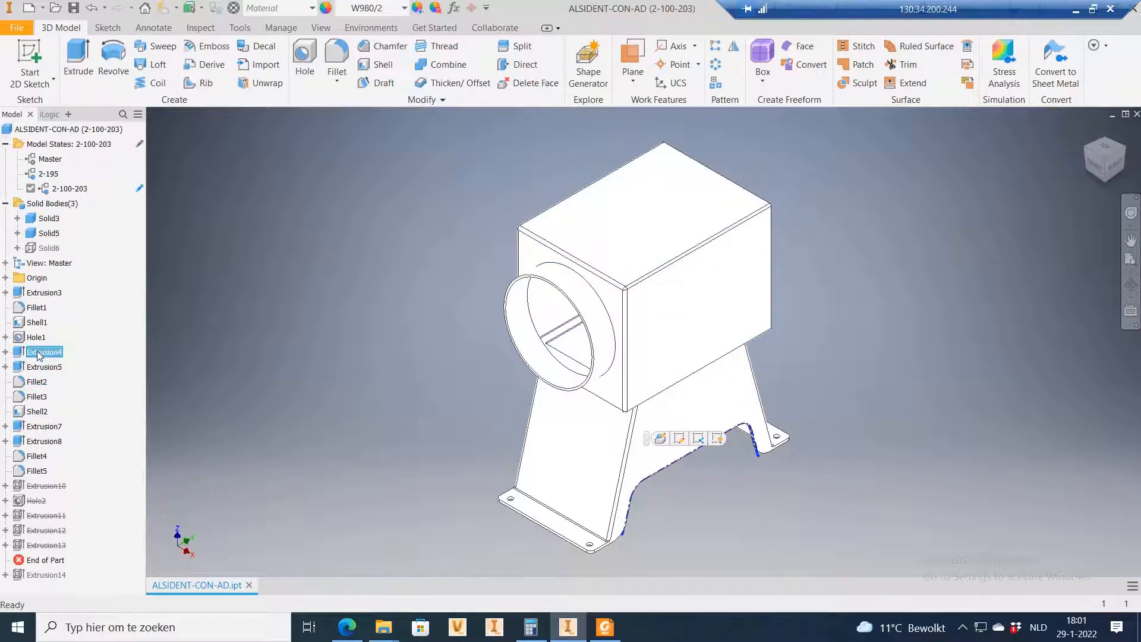
pyautogui.rightClick(39, 355)
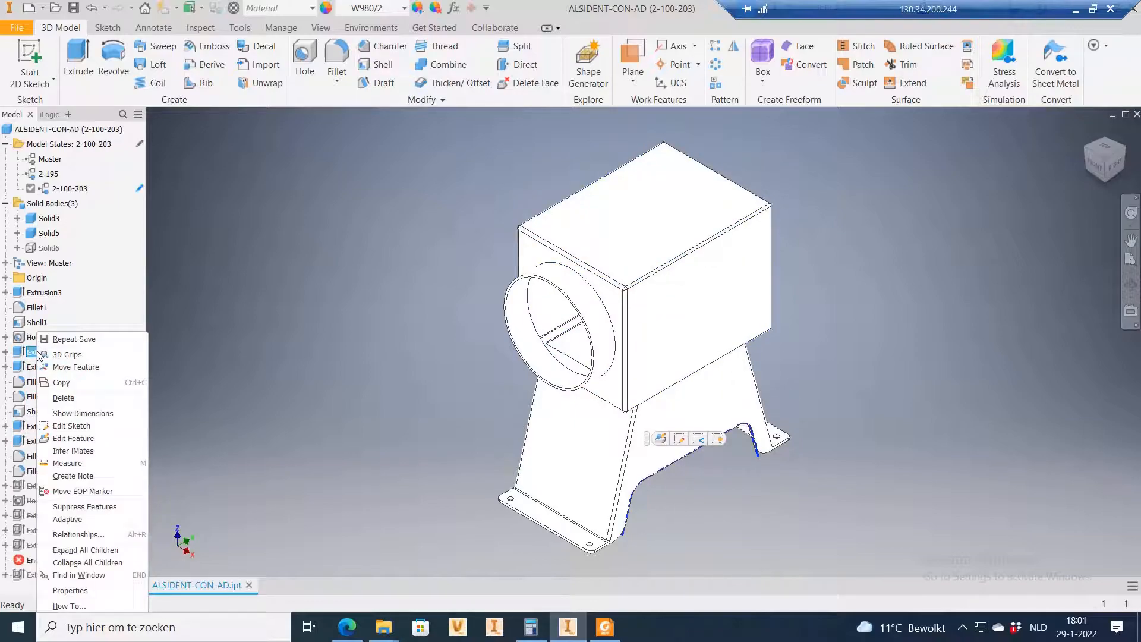
pyautogui.click(85, 507)
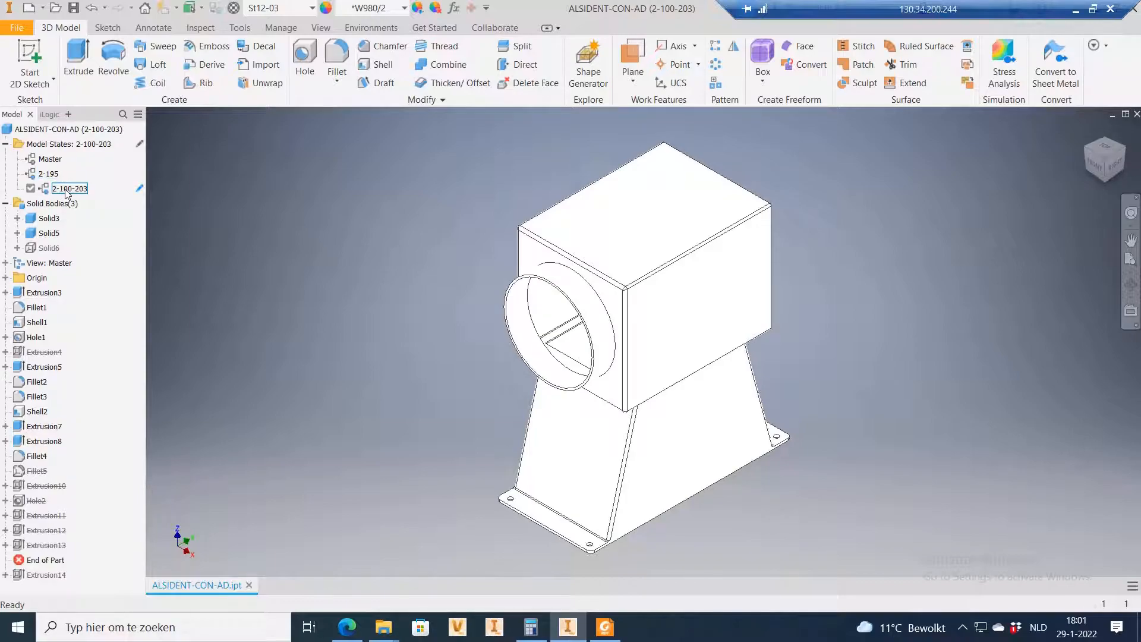
# Step: Activate the 2-195 model state to check its bracket cutout and reactivate 2-100-203 to compare
pyautogui.doubleClick(48, 173)
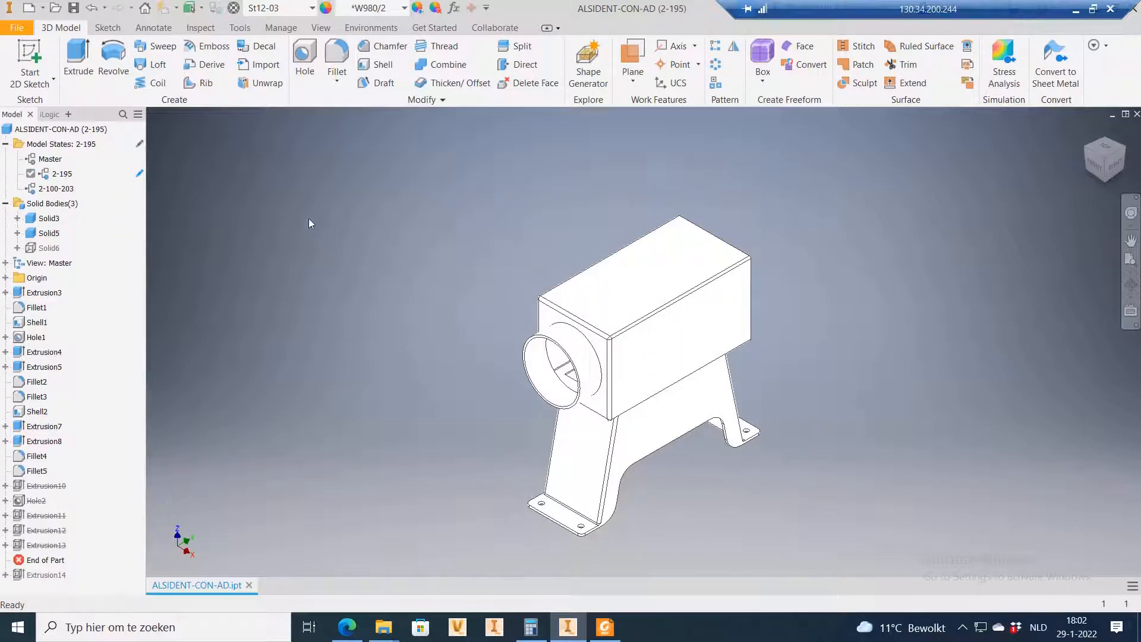
pyautogui.doubleClick(56, 188)
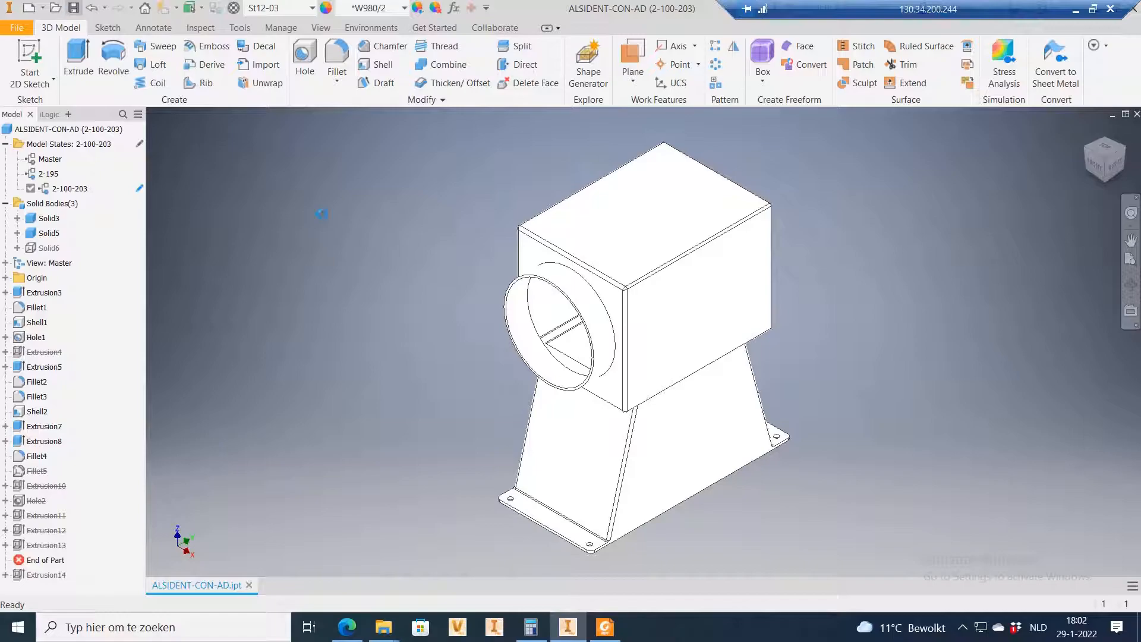
pyautogui.click(50, 175)
pyautogui.click(58, 146)
pyautogui.rightClick(58, 149)
pyautogui.click(312, 251)
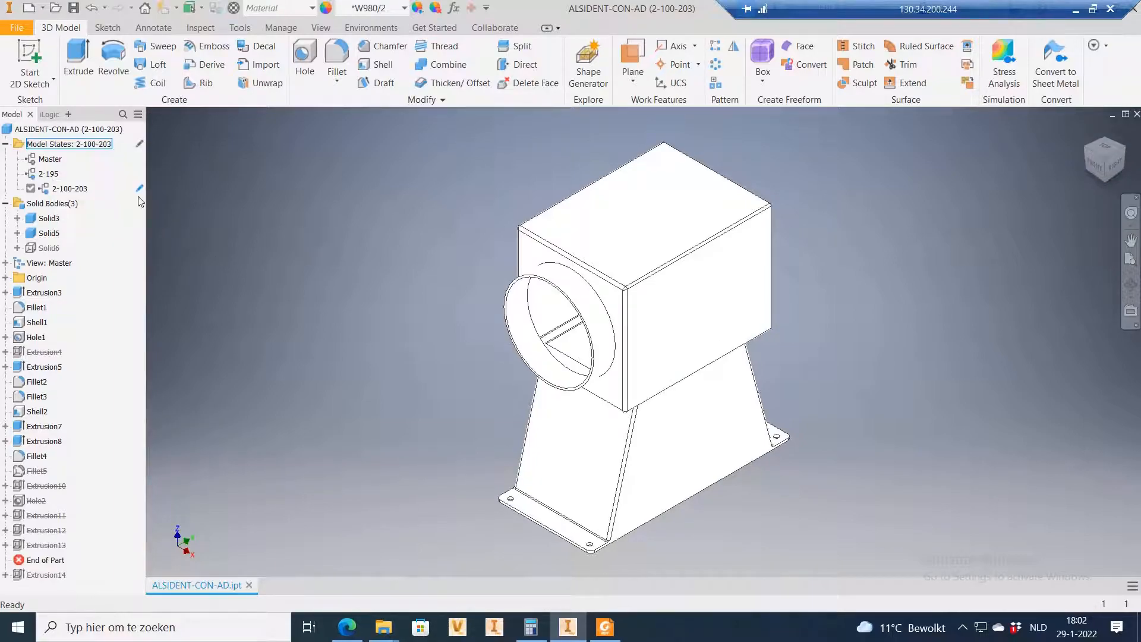
# Step: Open the part's model states as a spreadsheet in Excel and keep the worksheet window maximized
pyautogui.rightClick(75, 147)
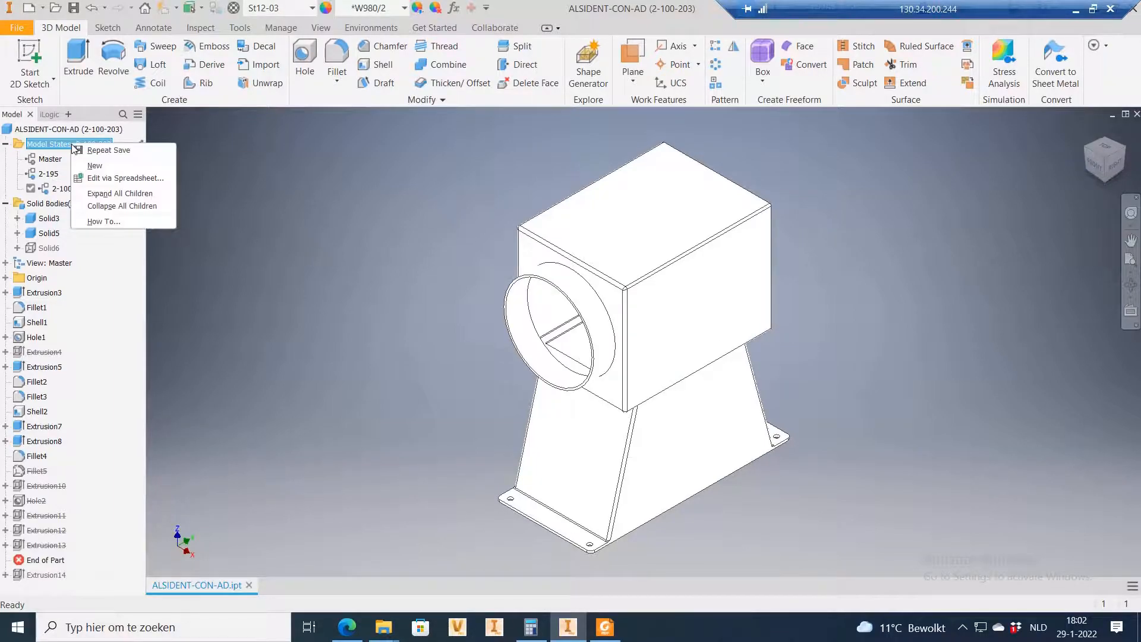
pyautogui.click(117, 178)
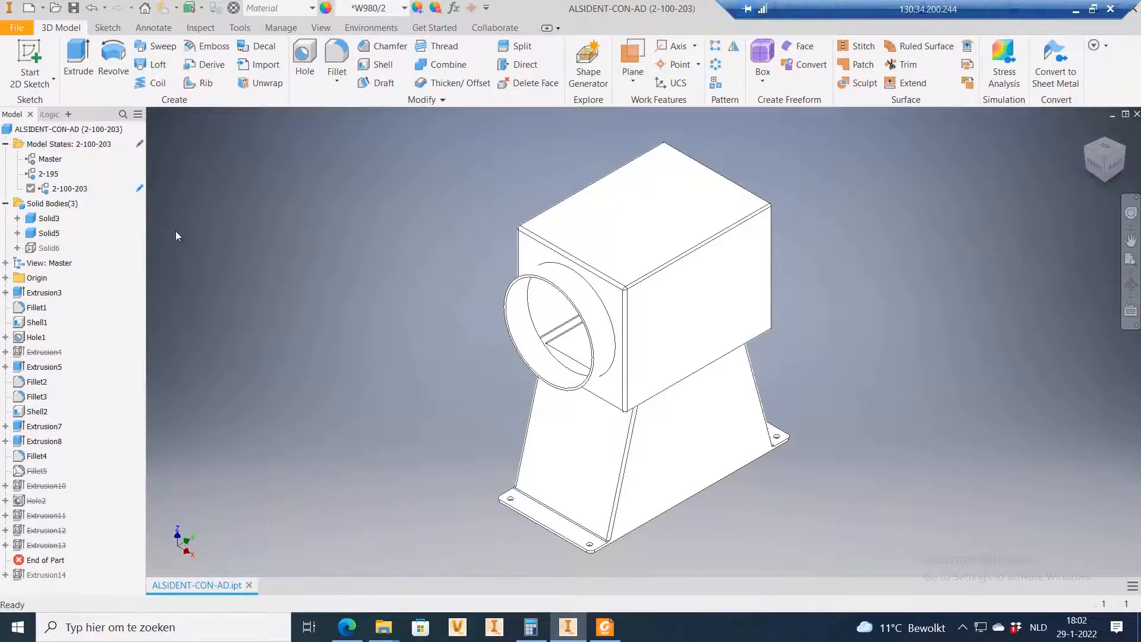
pyautogui.rightClick(62, 145)
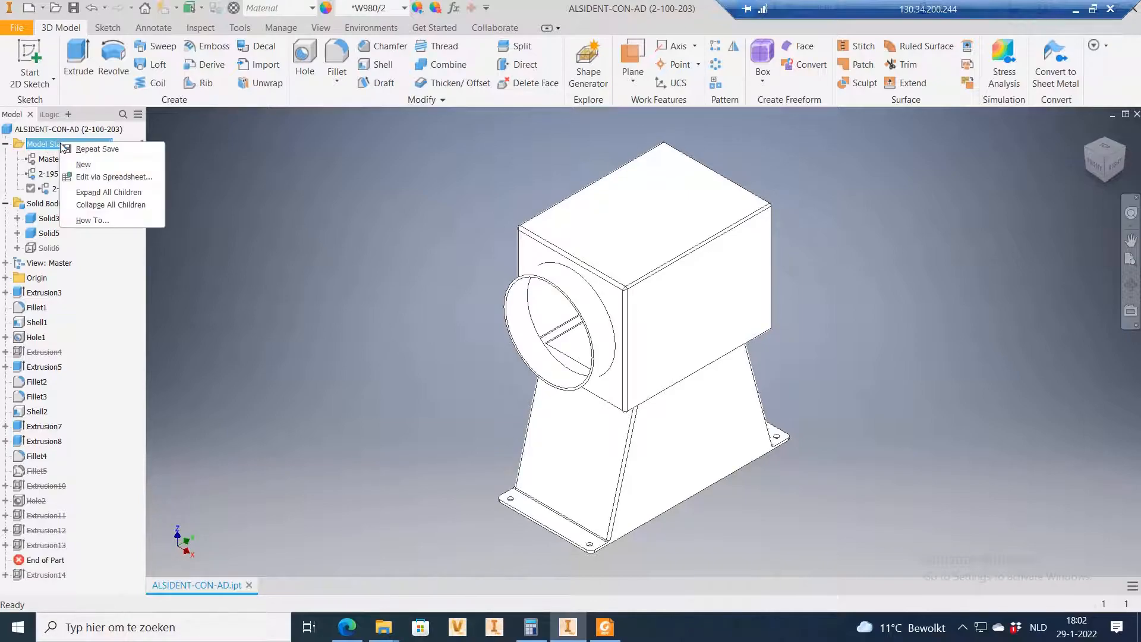
pyautogui.click(118, 177)
pyautogui.click(557, 330)
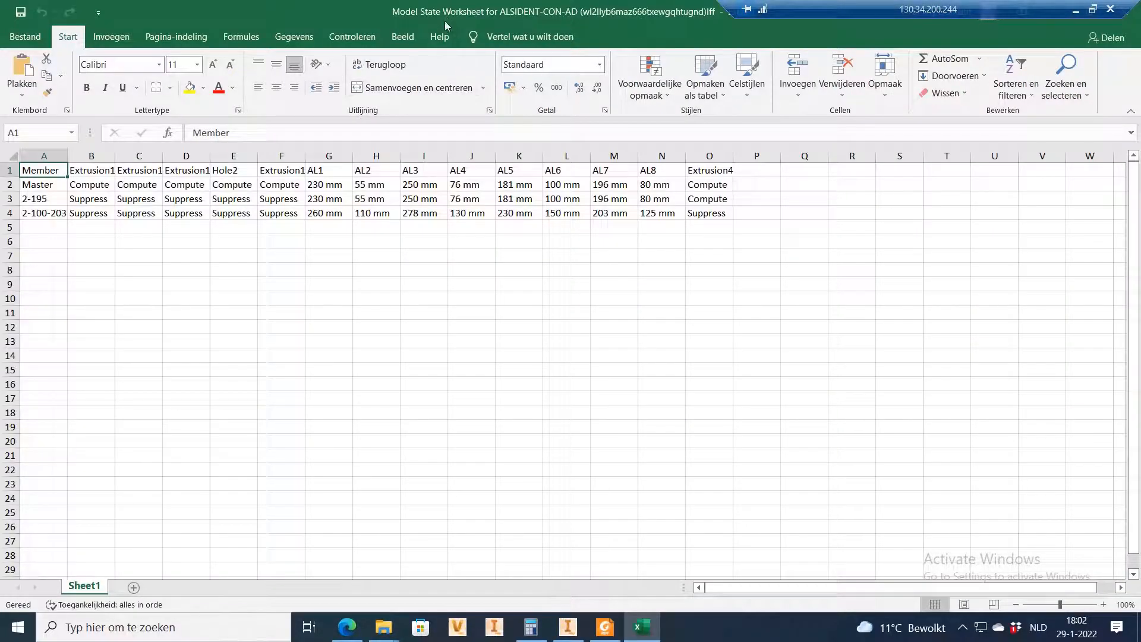
pyautogui.moveTo(290, 12); pyautogui.dragTo(323, 183)
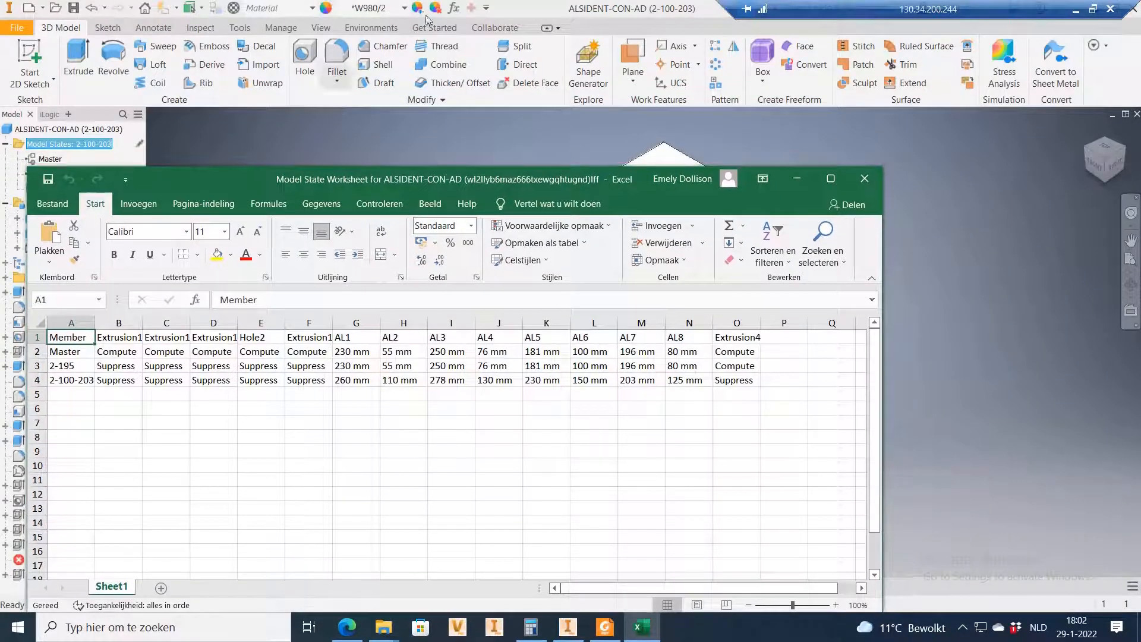
pyautogui.doubleClick(433, 183)
# Step: Examine which extrusion and hole features are computed or suppressed for Master, 2-195 and 2-100-203 in the worksheet
pyautogui.click(316, 212)
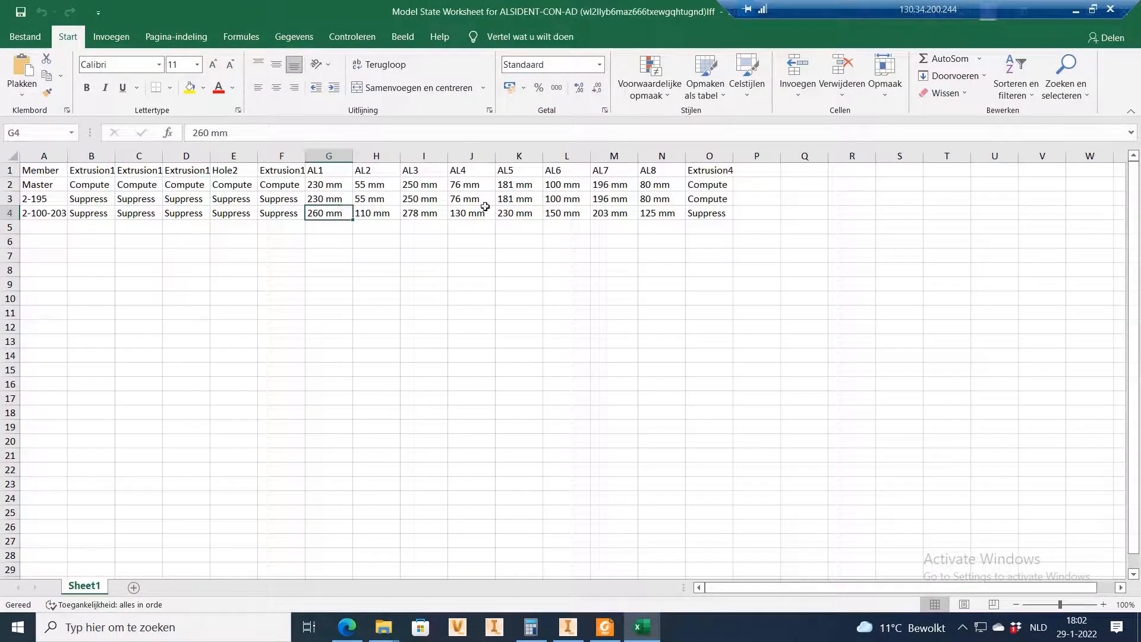
pyautogui.click(725, 184)
pyautogui.moveTo(99, 180); pyautogui.dragTo(113, 200)
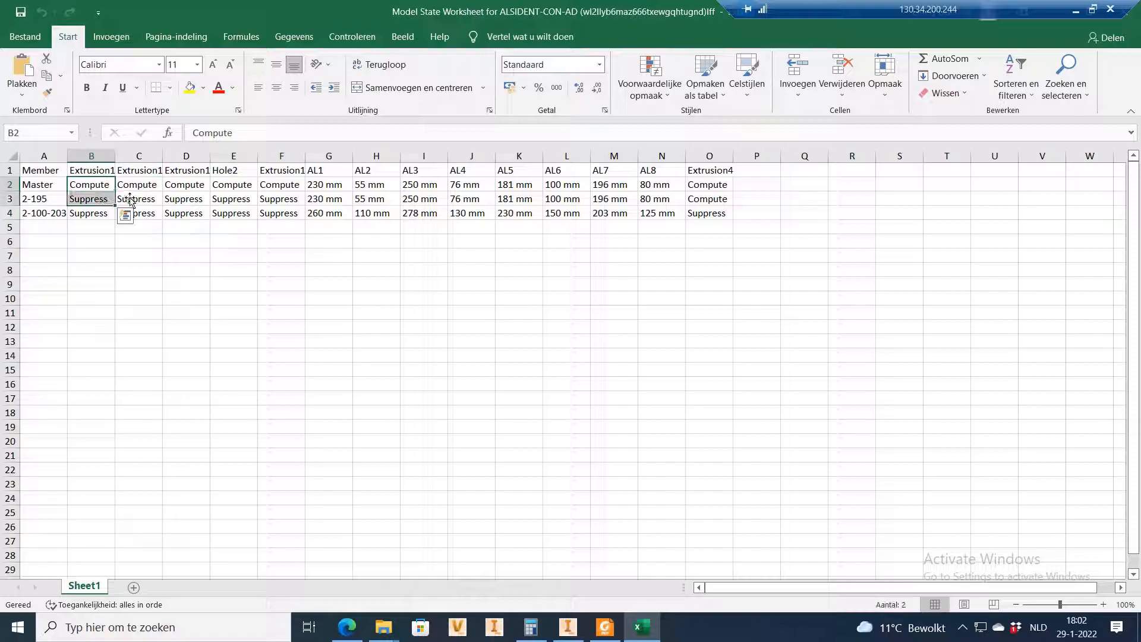
pyautogui.click(129, 200)
pyautogui.click(191, 199)
pyautogui.click(234, 201)
pyautogui.click(274, 200)
pyautogui.click(78, 186)
pyautogui.moveTo(92, 186); pyautogui.dragTo(269, 190)
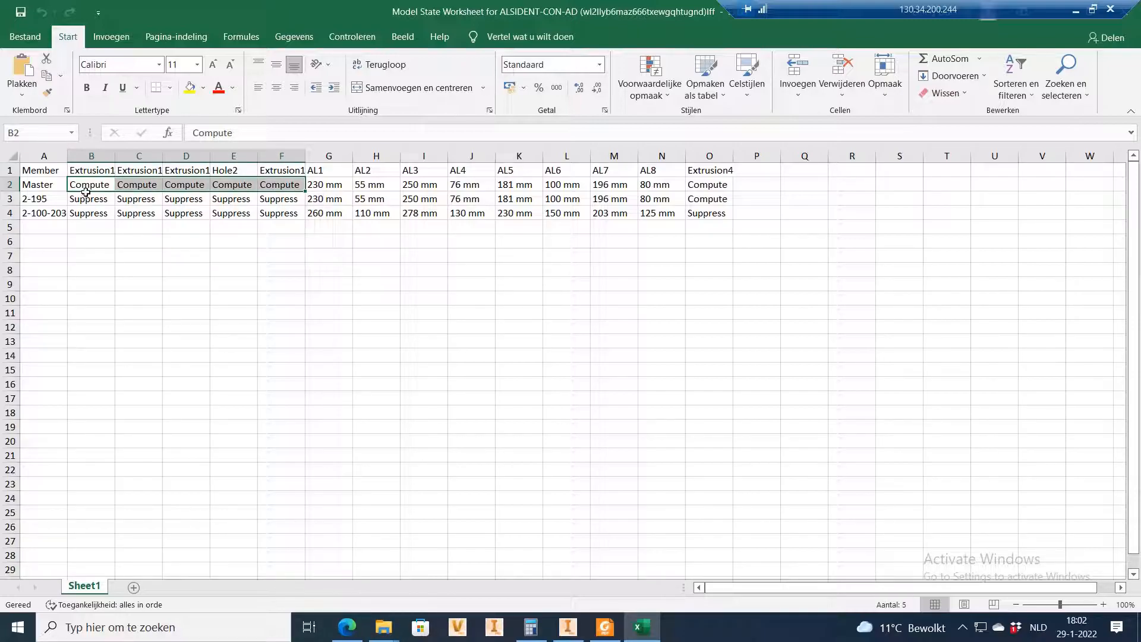
pyautogui.moveTo(81, 184); pyautogui.dragTo(275, 209)
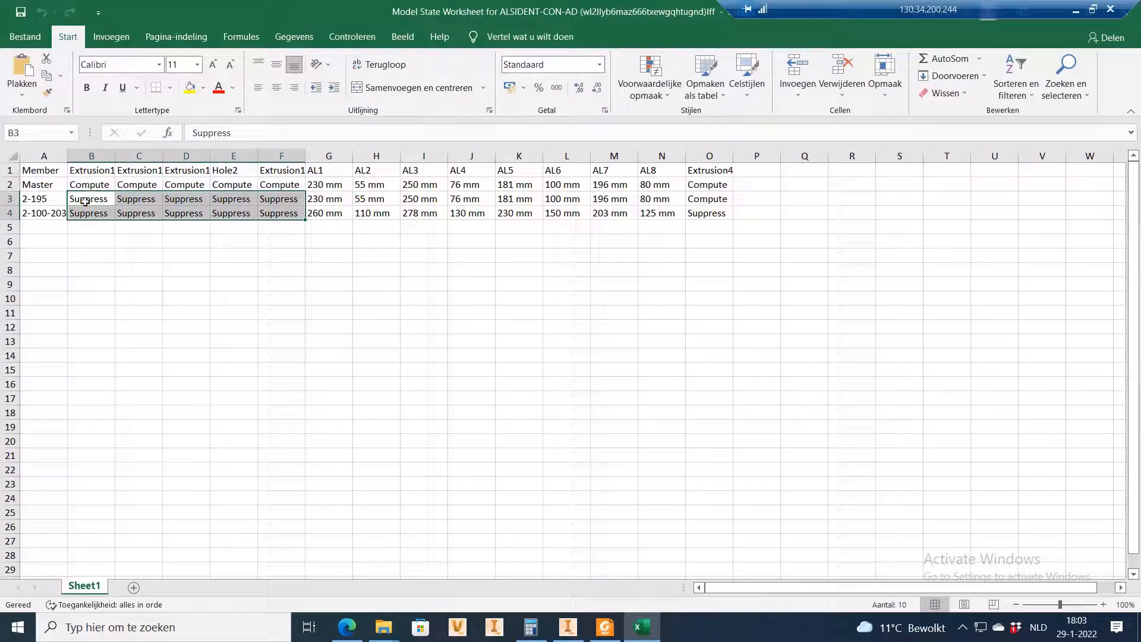
pyautogui.moveTo(84, 185); pyautogui.dragTo(276, 186)
# Step: Examine the AL1 to AL8 values and the Extrusion4 entries for the 2-195 and 2-100-203 members
pyautogui.moveTo(93, 200); pyautogui.dragTo(713, 211)
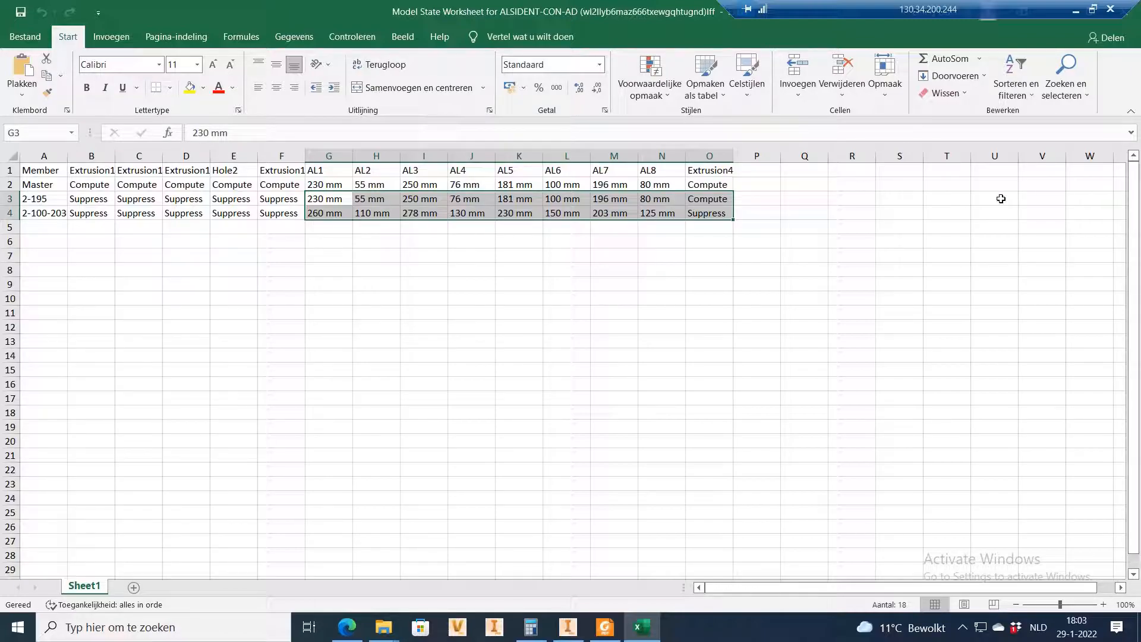
pyautogui.click(799, 227)
pyautogui.click(718, 200)
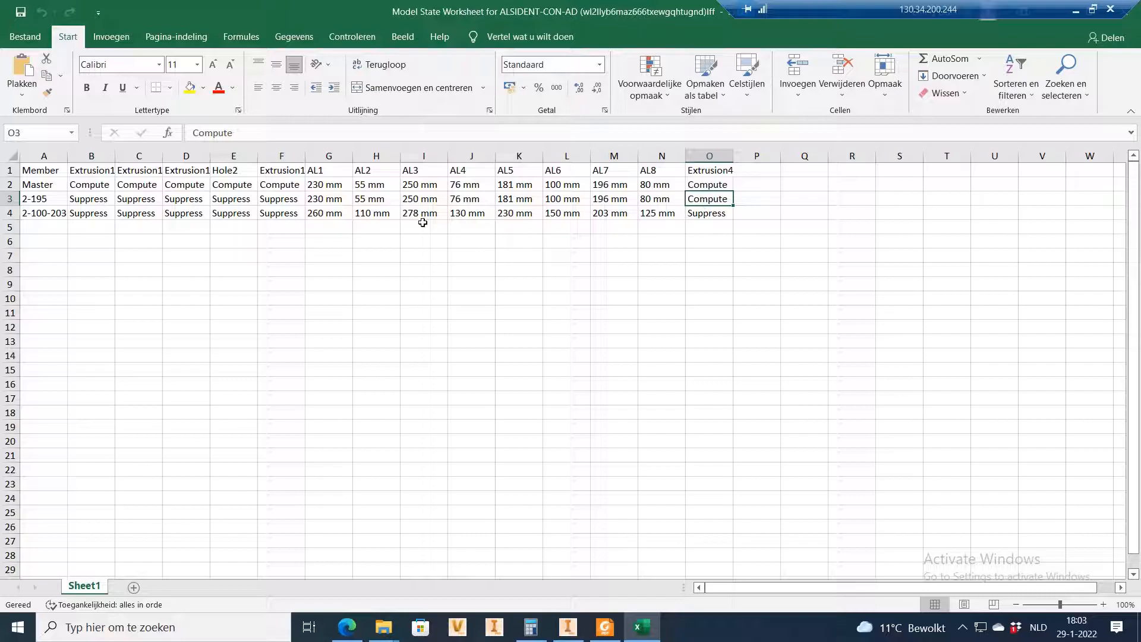
pyautogui.click(707, 215)
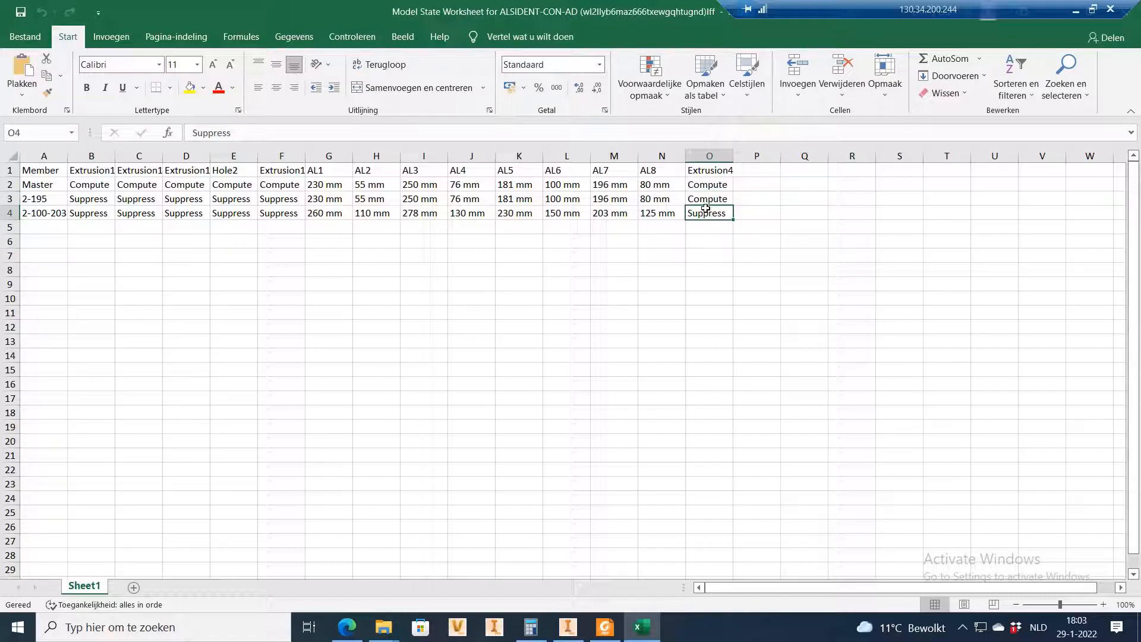
pyautogui.click(708, 197)
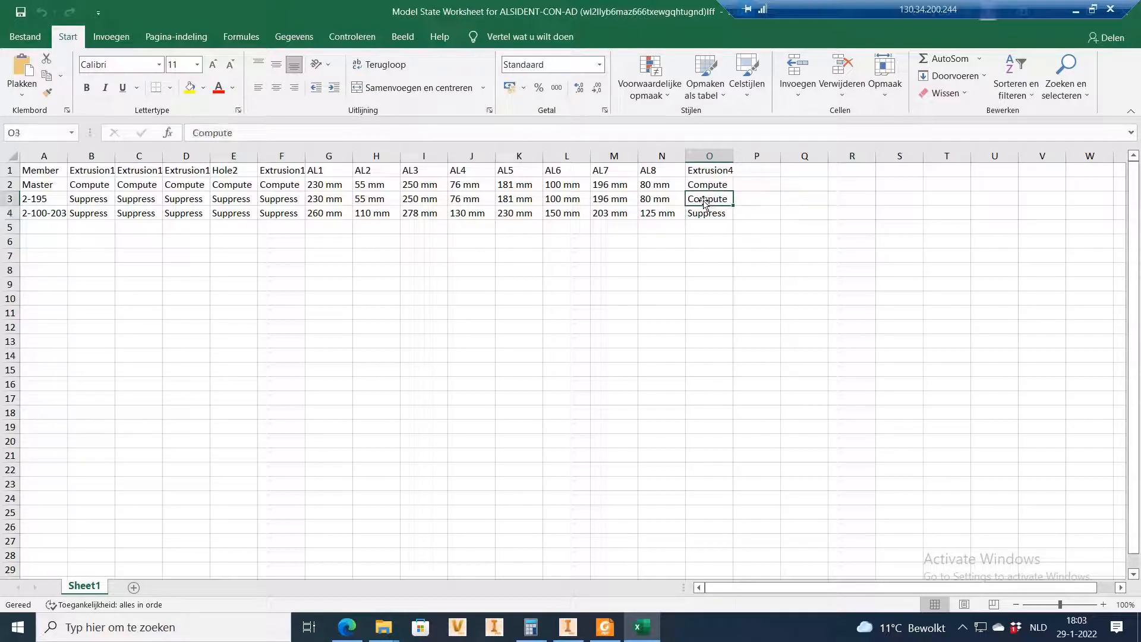
# Step: Save and close the model state worksheet, returning to Inventor with the 2-100-203 model state active
pyautogui.moveTo(478, 13); pyautogui.dragTo(426, 140)
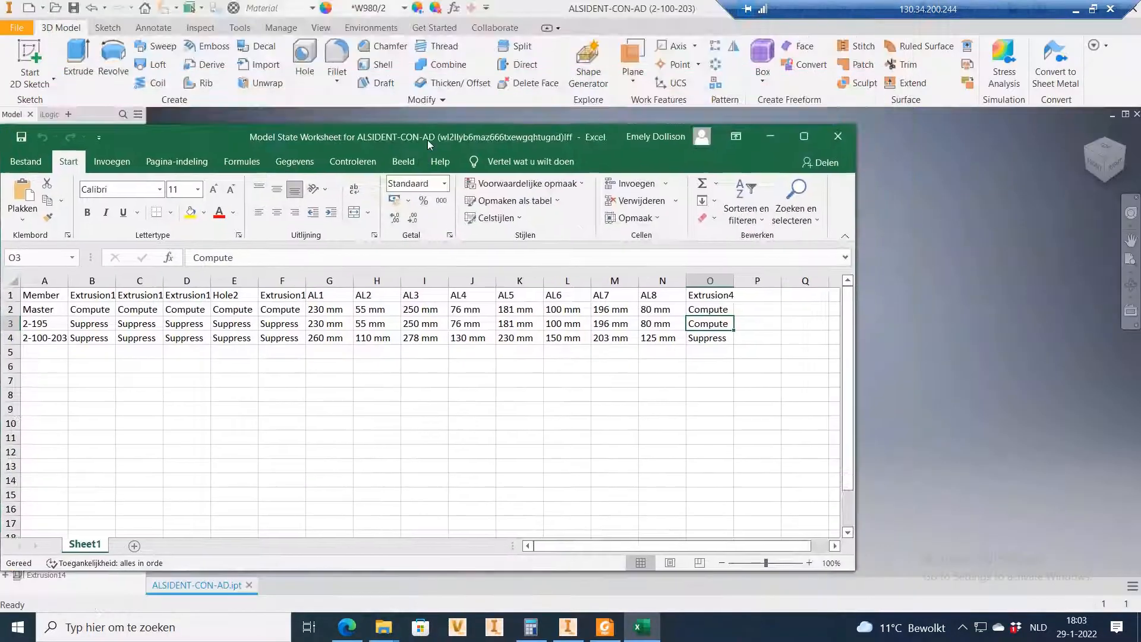
pyautogui.click(21, 139)
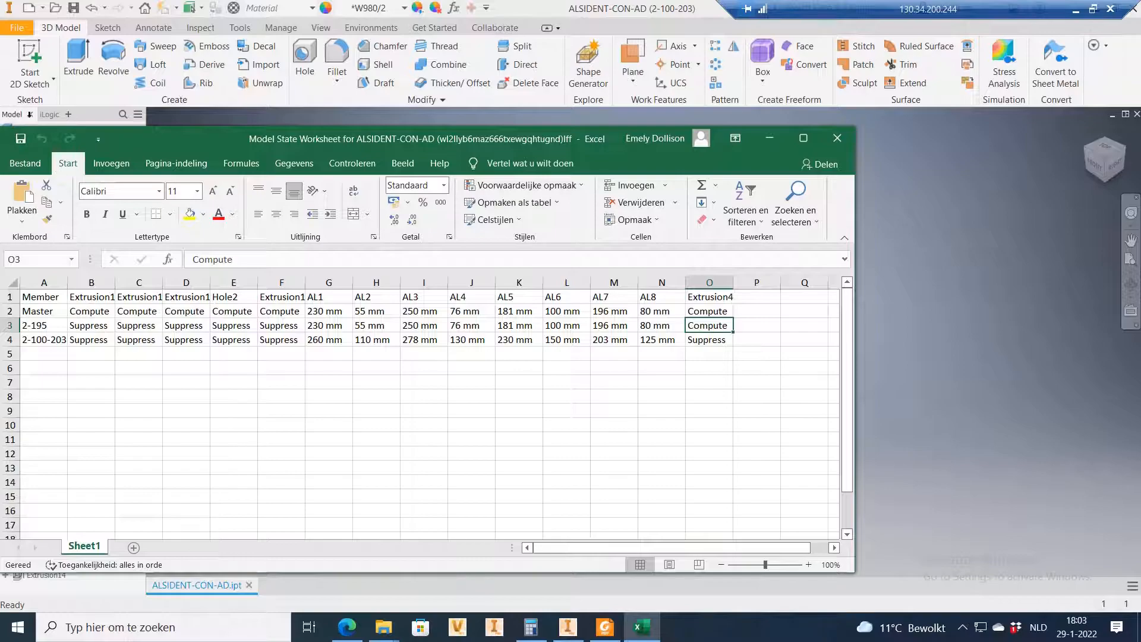
pyautogui.click(837, 138)
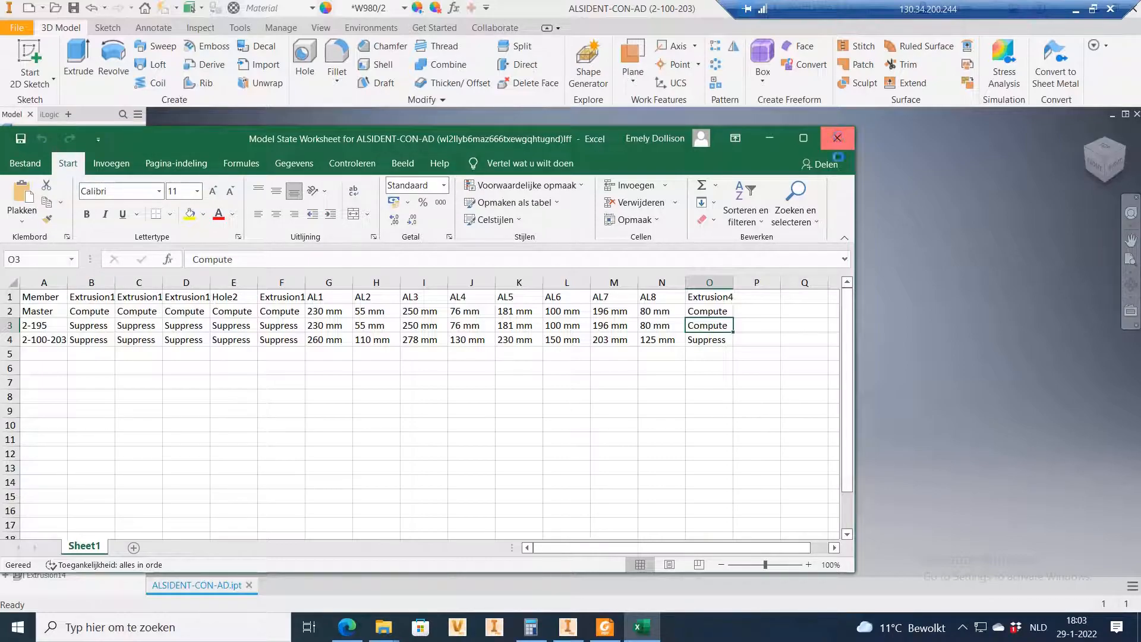
pyautogui.click(65, 189)
pyautogui.click(63, 189)
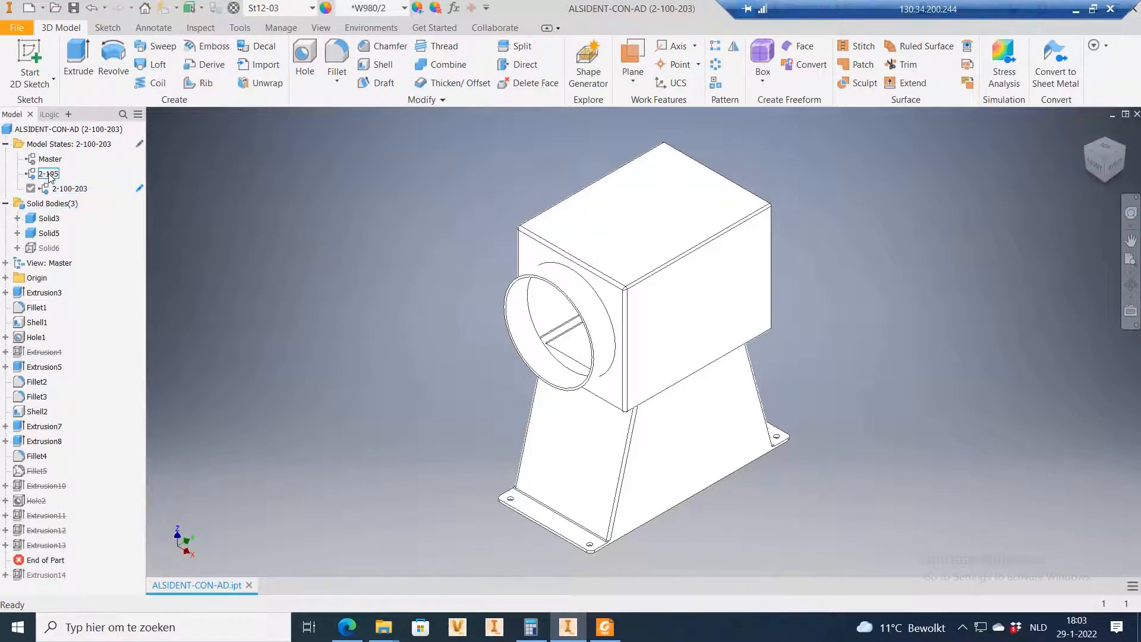
# Step: Switch to Foxit Reader and review the column drawings and BL parameters on page 2 of alsident2.pdf
pyautogui.click(601, 630)
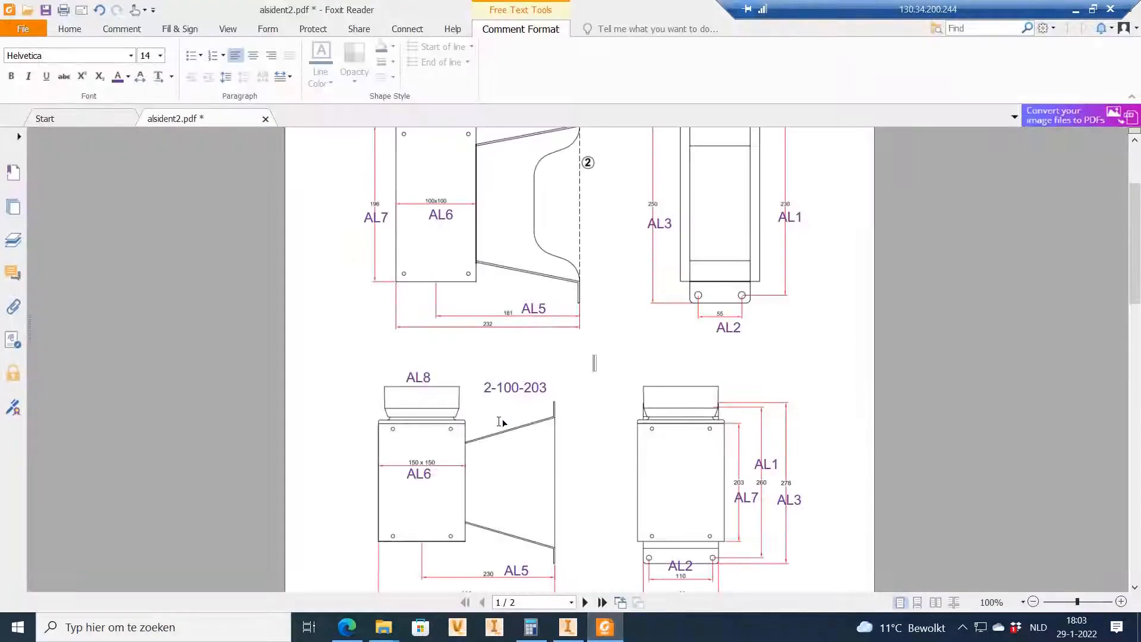
pyautogui.scroll(-3, 496, 345)
pyautogui.scroll(-10, 498, 356)
pyautogui.scroll(5, 496, 348)
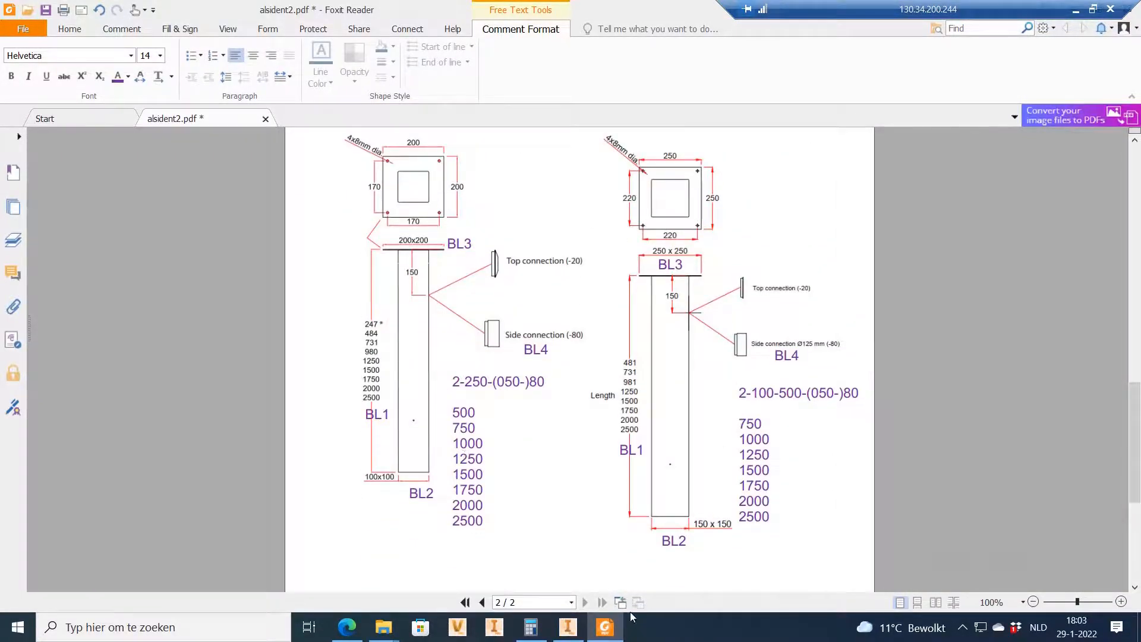
pyautogui.click(605, 631)
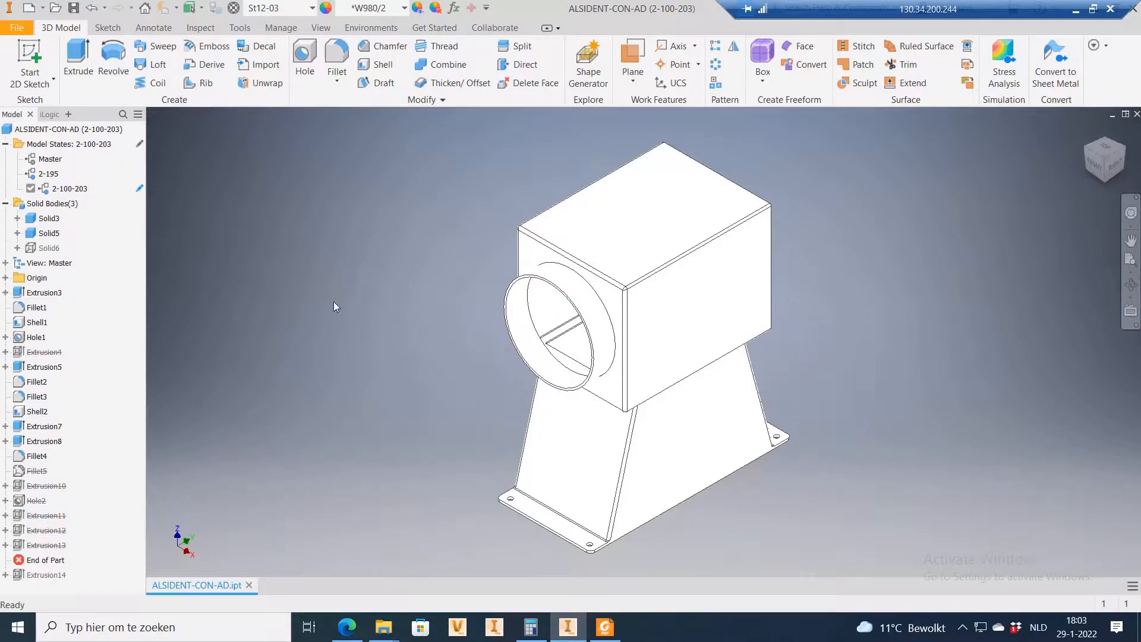
# Step: Open the iProperties of the 2-100-203 model state and check the part number in its project properties
pyautogui.rightClick(72, 190)
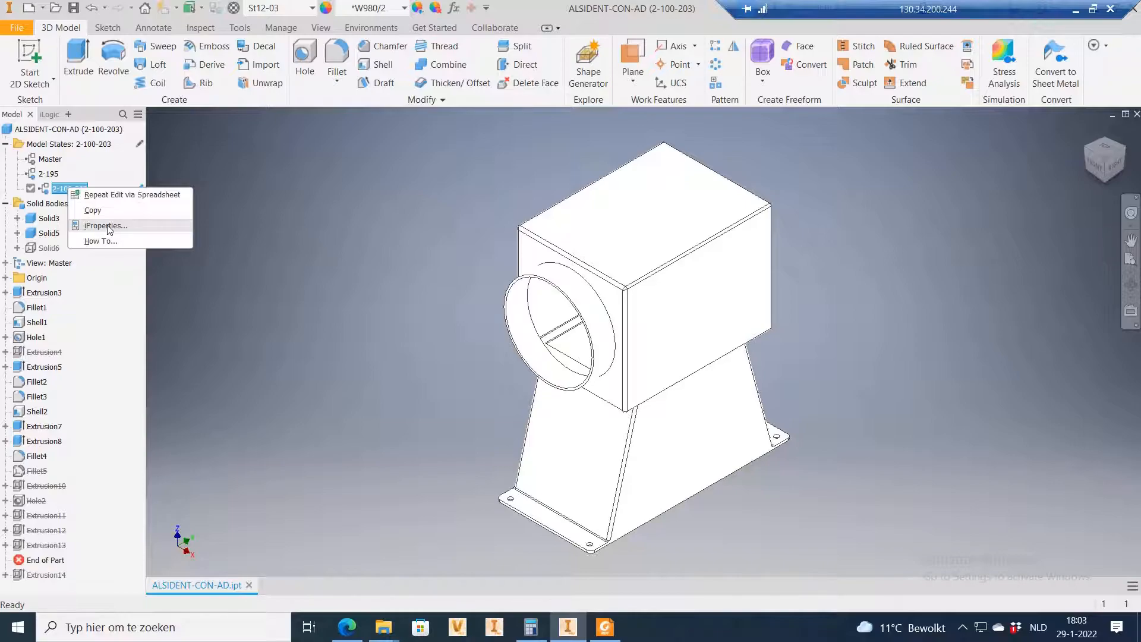
pyautogui.click(105, 226)
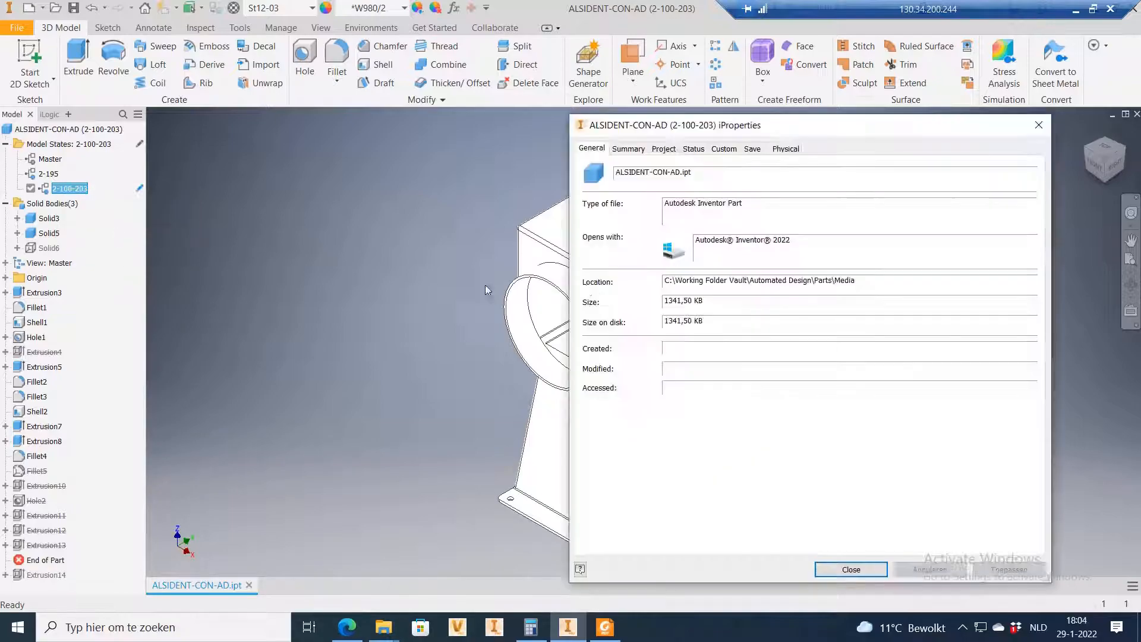
pyautogui.moveTo(689, 132); pyautogui.dragTo(303, 106)
pyautogui.click(242, 123)
pyautogui.click(278, 123)
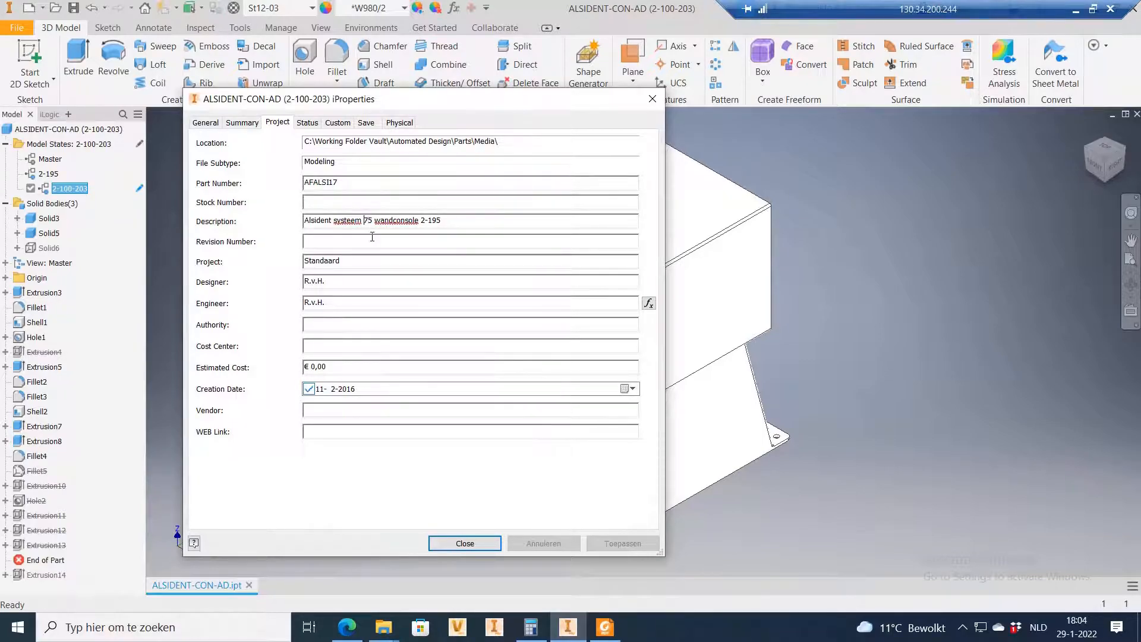
pyautogui.moveTo(346, 181); pyautogui.dragTo(292, 180)
pyautogui.click(366, 186)
pyautogui.moveTo(366, 186); pyautogui.dragTo(291, 184)
# Step: Change the description of the 2-100-203 model state to "Alsident systeem 100 wandconsole"
pyautogui.click(350, 225)
pyautogui.moveTo(365, 221); pyautogui.dragTo(372, 222)
pyautogui.write('100')
pyautogui.click(338, 220)
pyautogui.click(366, 221)
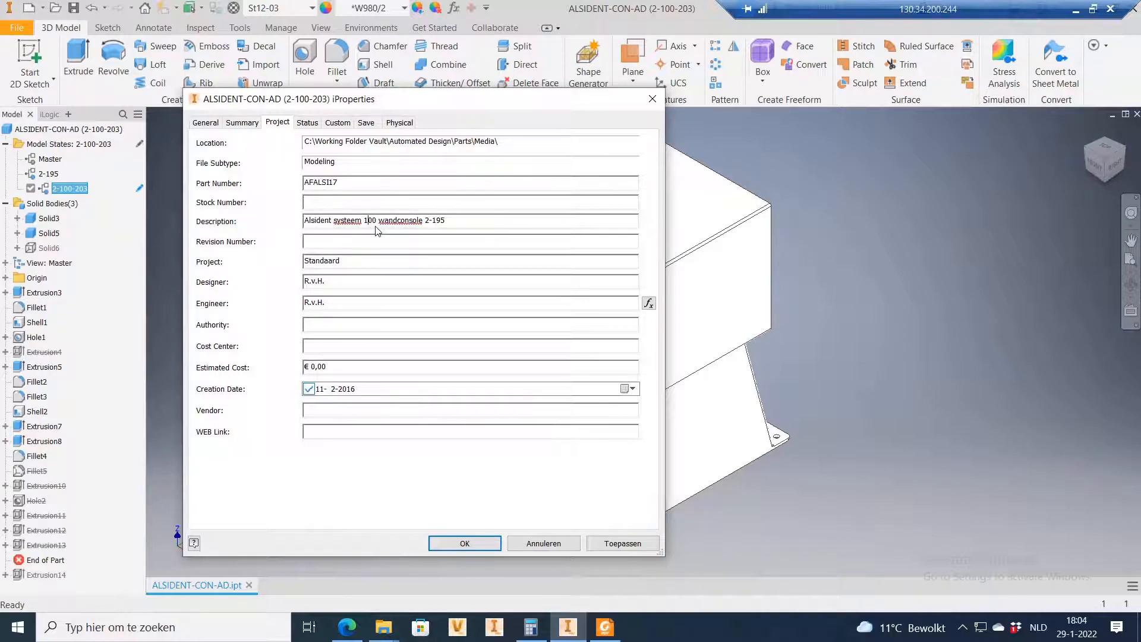
pyautogui.click(405, 221)
pyautogui.keyDown('shift'); pyautogui.click(457, 221); pyautogui.keyUp('shift')
pyautogui.press('Delete')
pyautogui.press('BackSpace')
# Step: Check the status and custom properties, set the estimated cost of 2-100-203 to € 100,00, and apply the iProperties
pyautogui.click(308, 124)
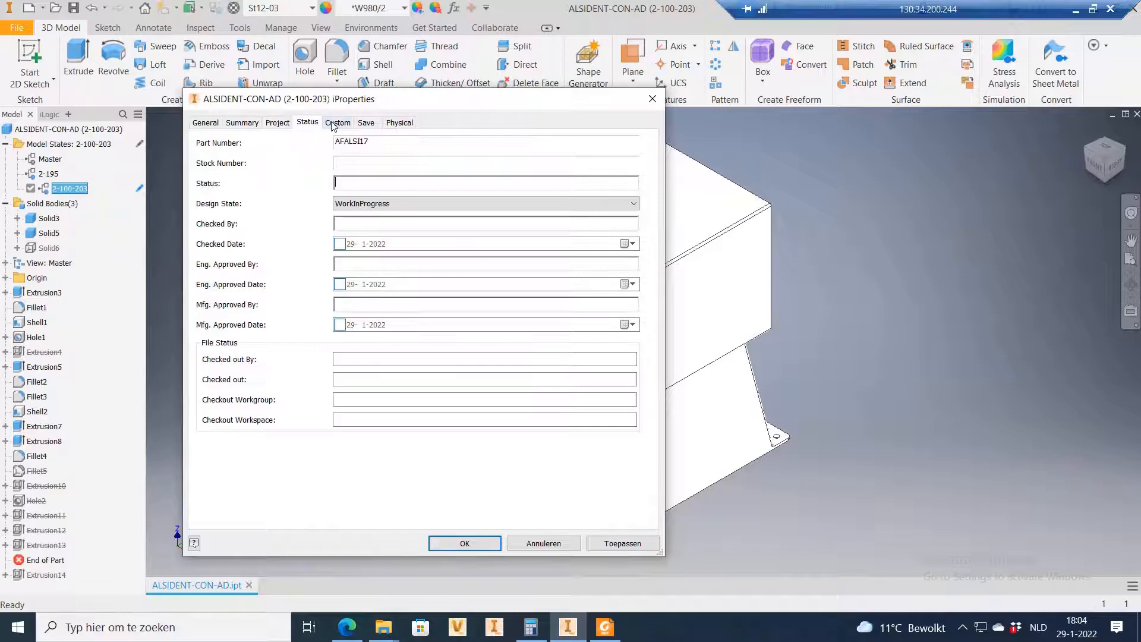
pyautogui.click(334, 123)
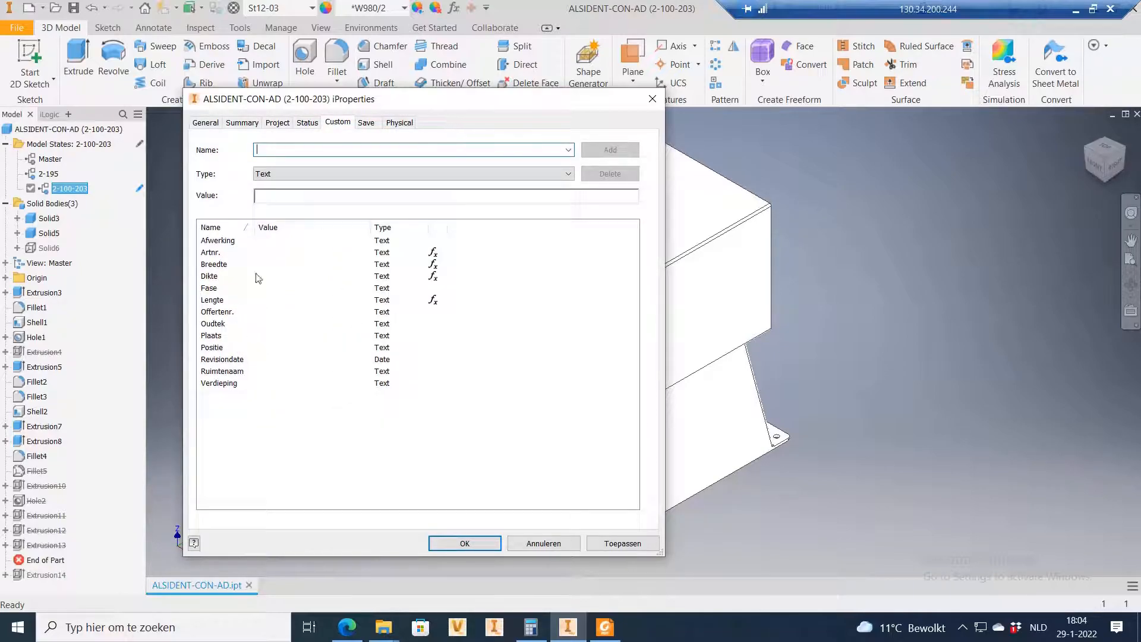
pyautogui.click(305, 124)
pyautogui.click(278, 123)
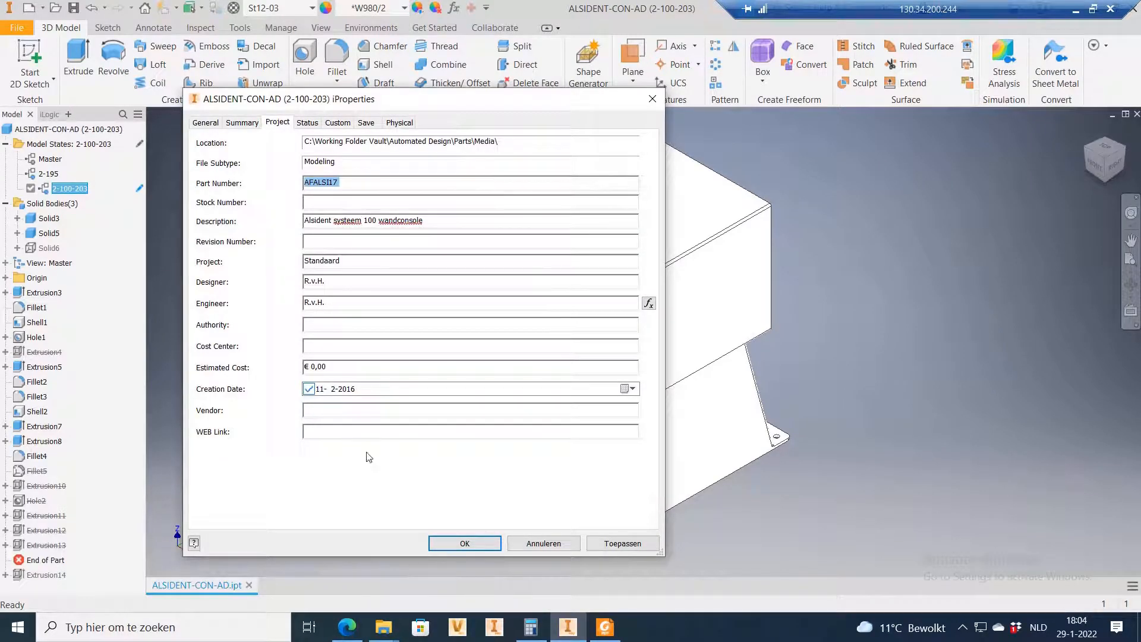
pyautogui.click(314, 365)
pyautogui.click(615, 542)
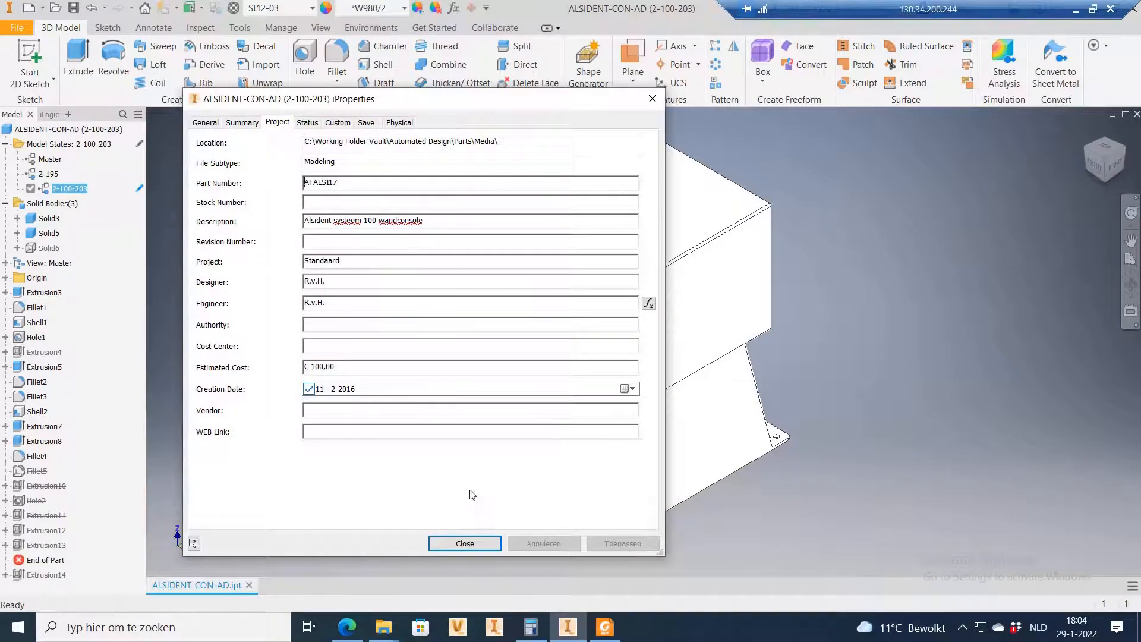
pyautogui.click(465, 543)
# Step: Activate the 2-195 model state
pyautogui.click(49, 174)
pyautogui.rightClick(54, 176)
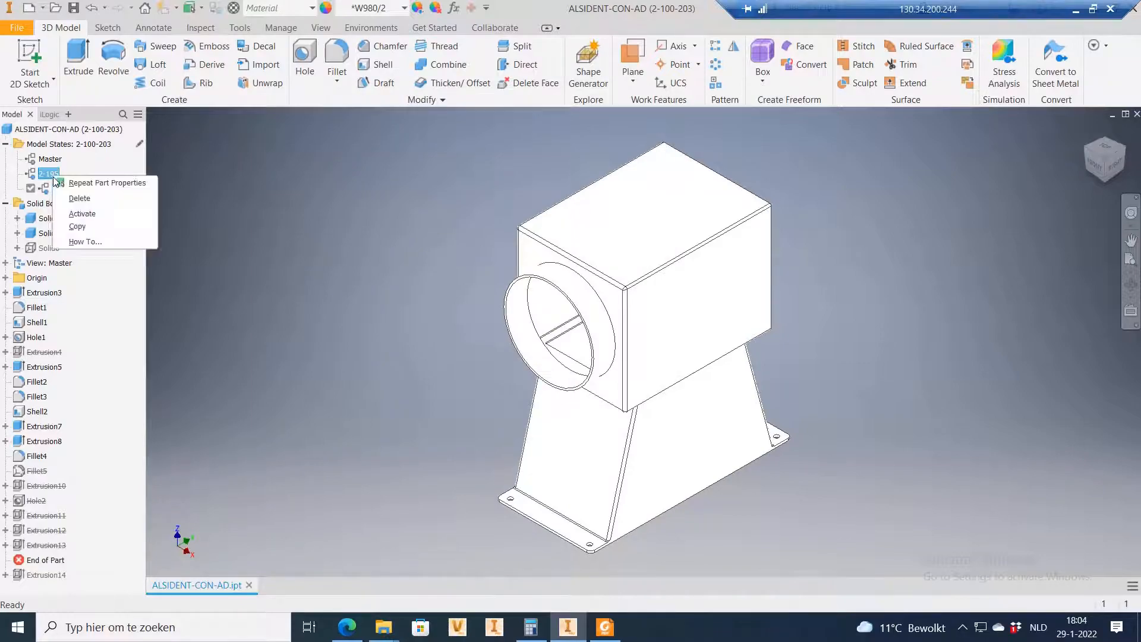
pyautogui.click(82, 213)
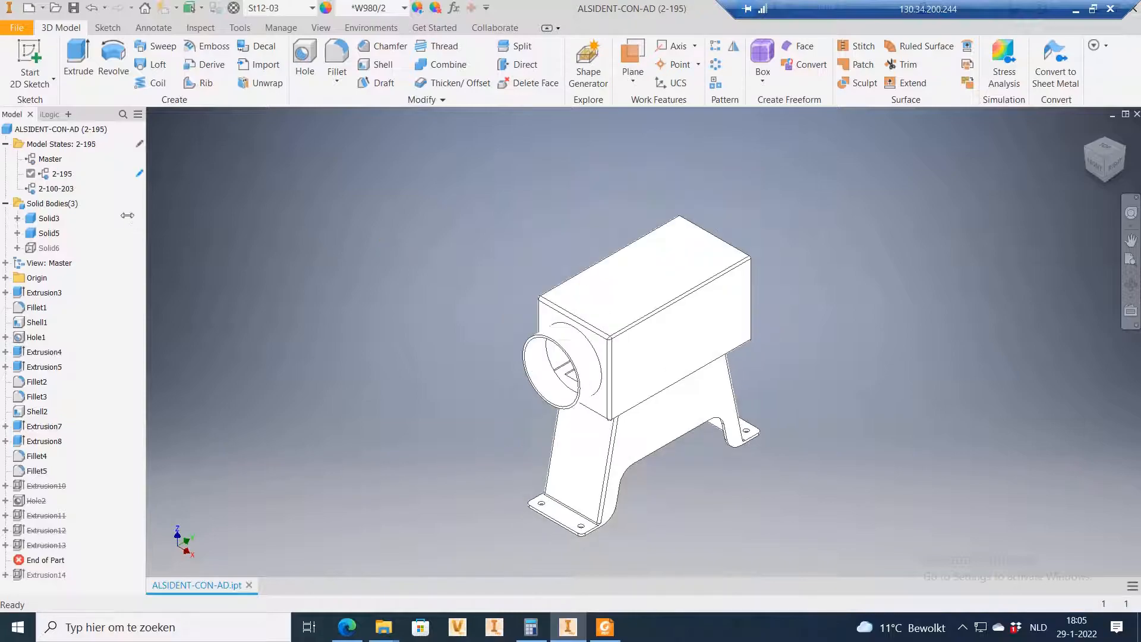
# Step: Set the estimated cost of the 2-195 model state to € 75,00 in its iProperties and apply it
pyautogui.rightClick(65, 178)
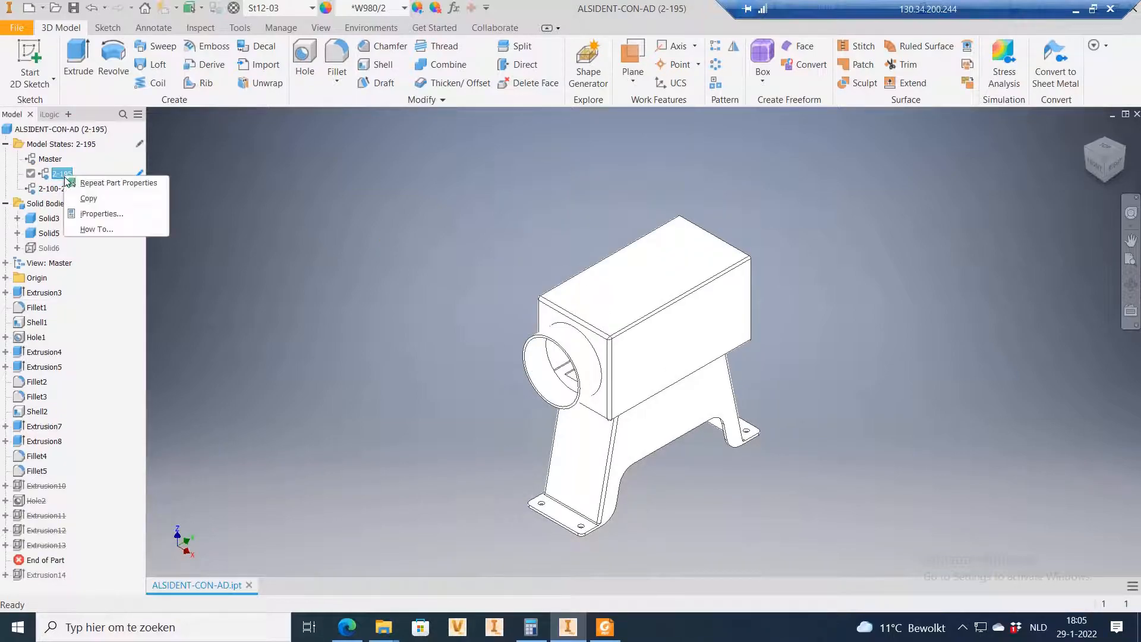
pyautogui.click(94, 214)
pyautogui.click(277, 122)
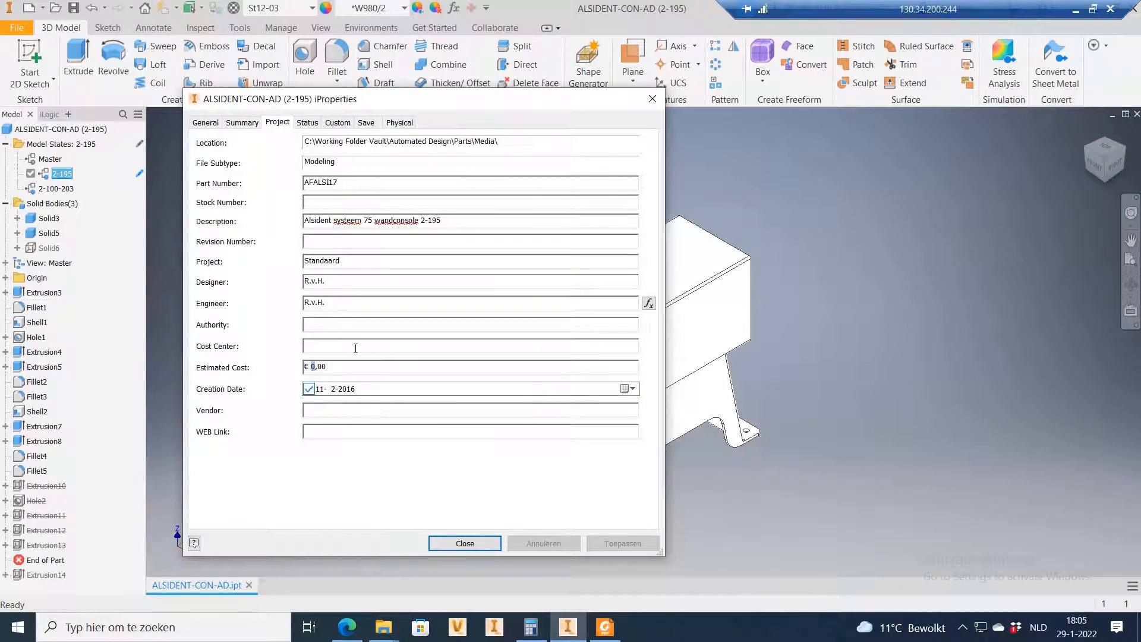
pyautogui.write('75')
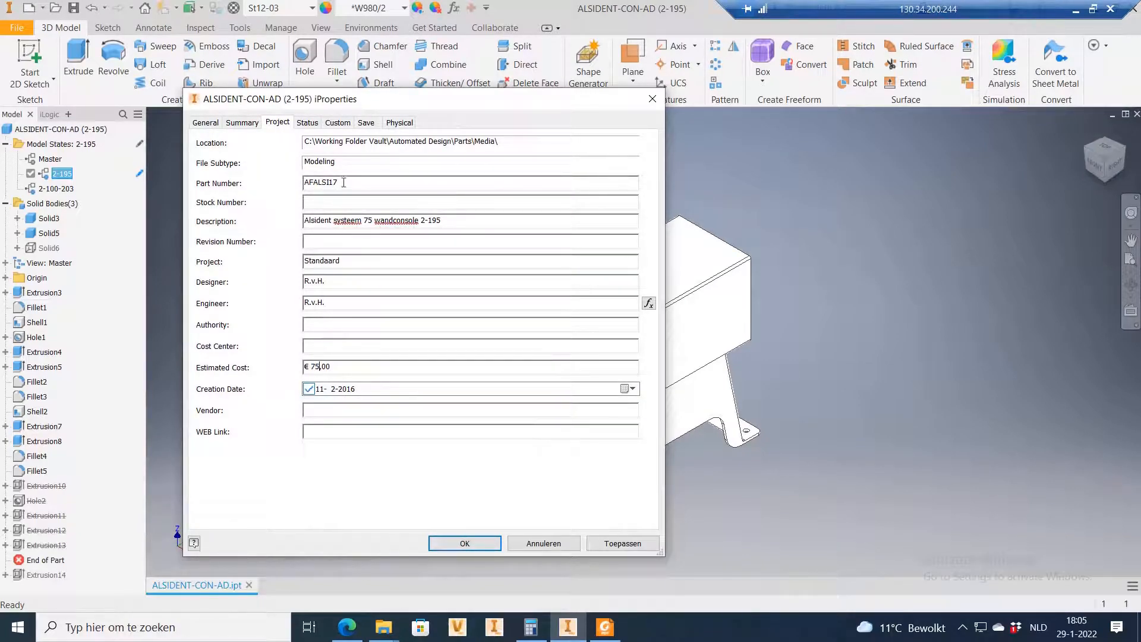
pyautogui.click(622, 543)
# Step: Remove the "2-195" suffix from the 2-195 description, leaving "Alsident systeem 75 wandconsole", and apply and close the iProperties
pyautogui.keyDown('shift'); pyautogui.click(481, 222); pyautogui.keyUp('shift')
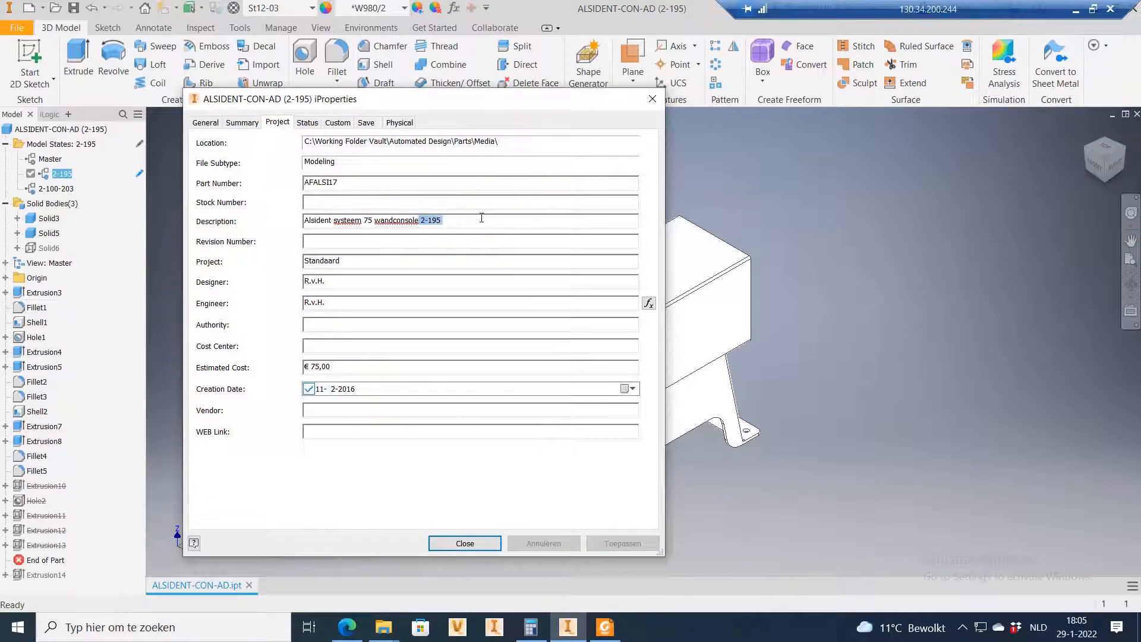
pyautogui.press('Delete')
pyautogui.click(622, 543)
pyautogui.click(462, 543)
# Step: Open the model states in the spreadsheet editor, maximize it, and widen the Description and Estimated Cost columns to show their full text
pyautogui.click(57, 144)
pyautogui.rightClick(58, 145)
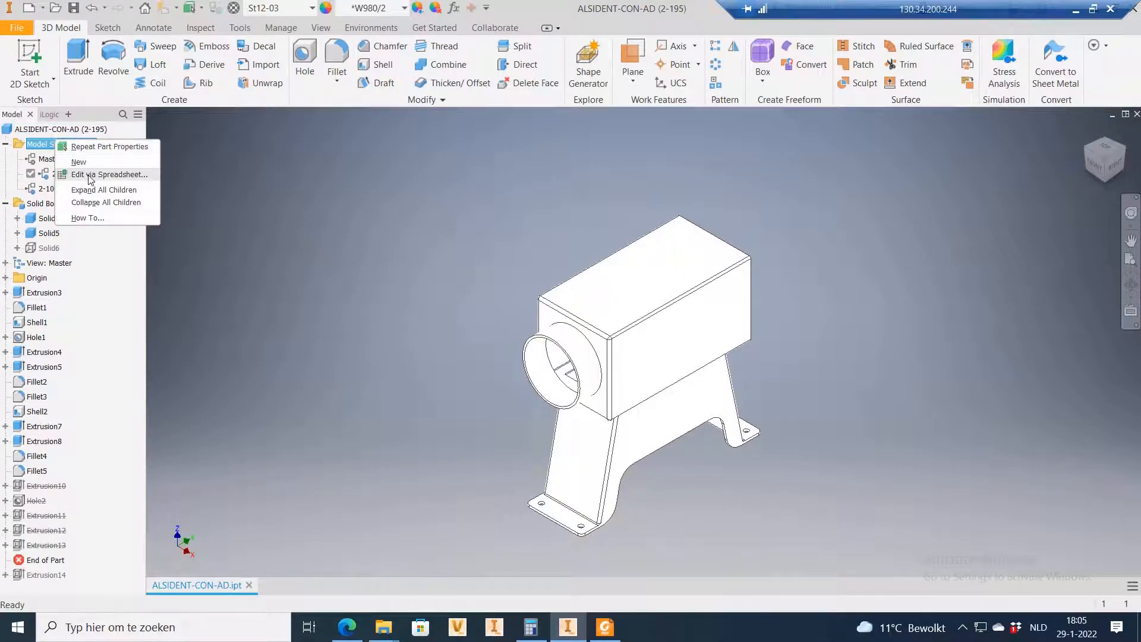
pyautogui.click(91, 176)
pyautogui.click(538, 333)
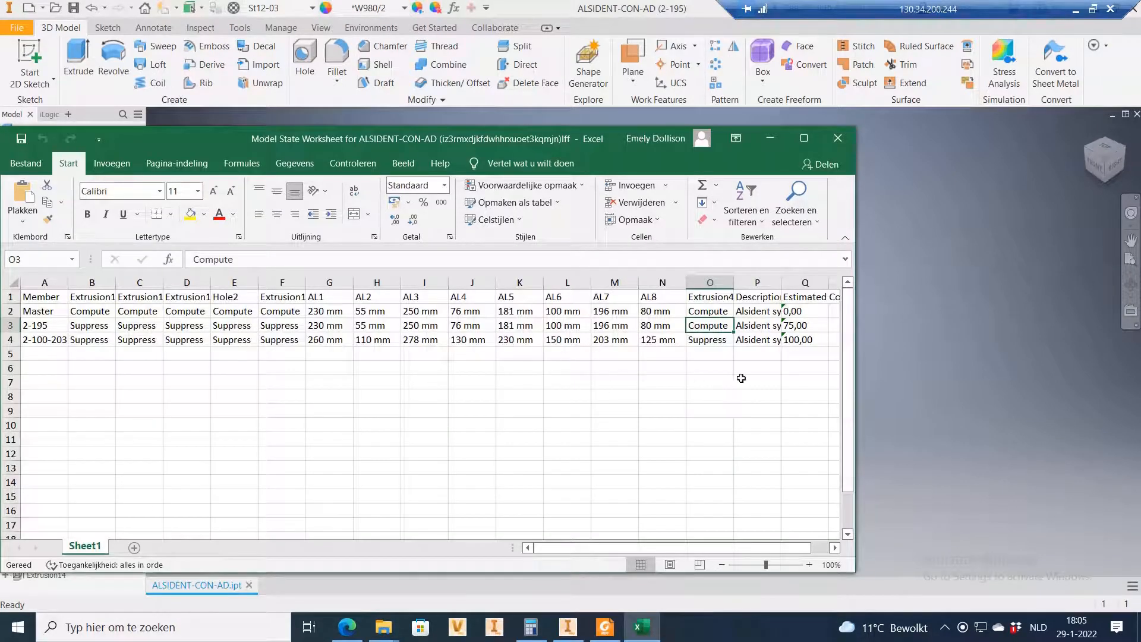
pyautogui.click(803, 137)
pyautogui.moveTo(828, 156); pyautogui.dragTo(875, 156)
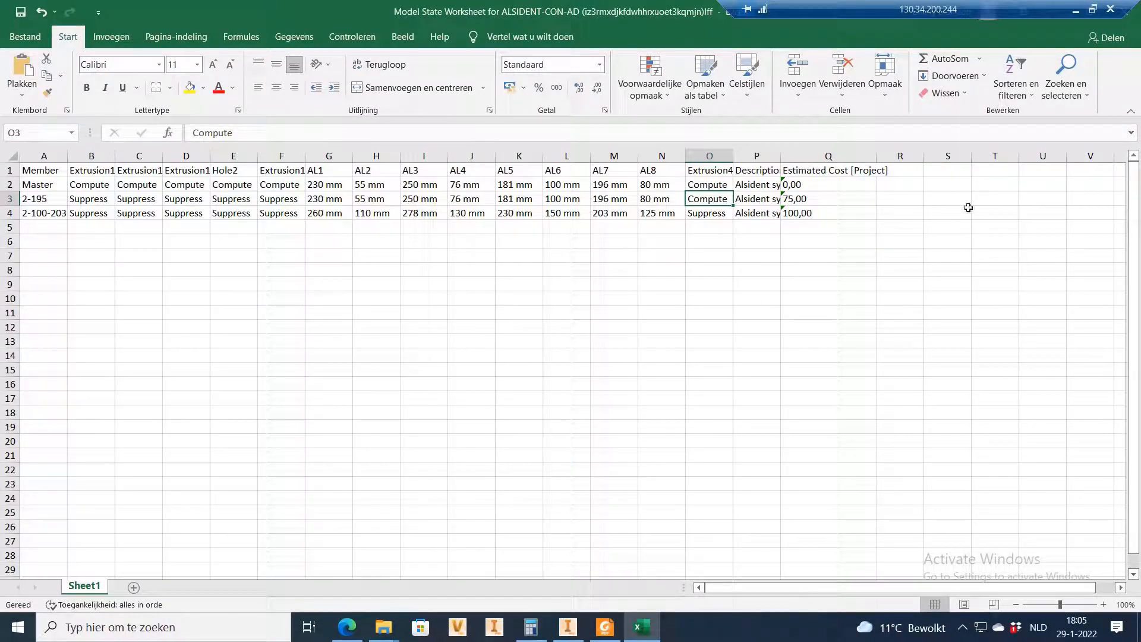
pyautogui.moveTo(780, 156); pyautogui.dragTo(930, 154)
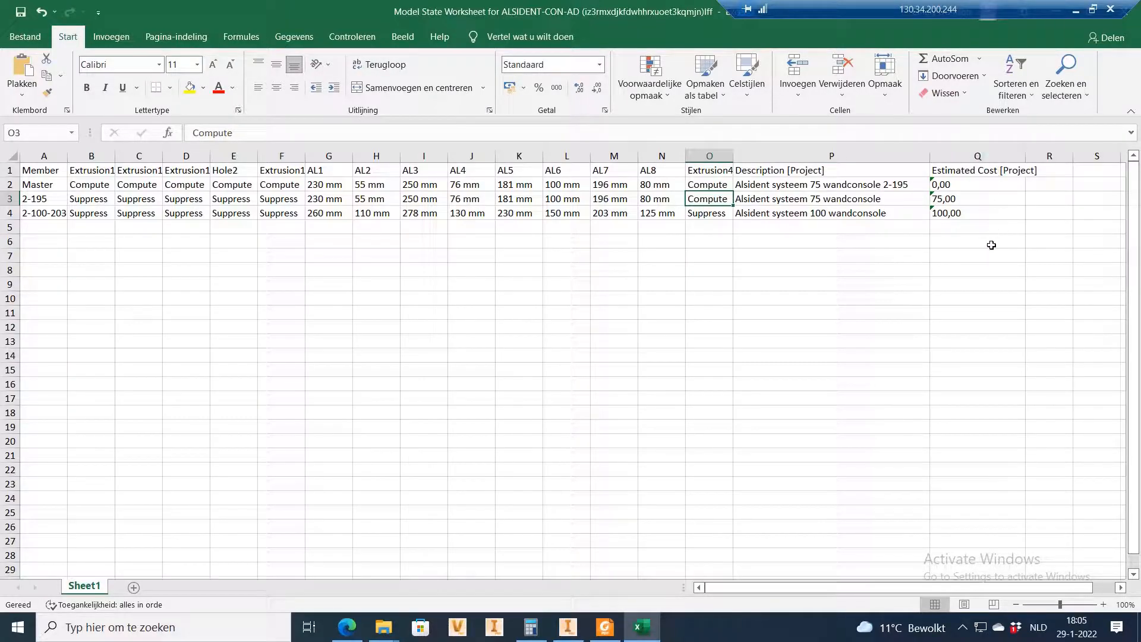
# Step: Review the Description and Estimated Cost entries for the 2-195 and 2-100-203 members and save the worksheet
pyautogui.click(826, 200)
pyautogui.click(823, 214)
pyautogui.click(808, 198)
pyautogui.click(776, 169)
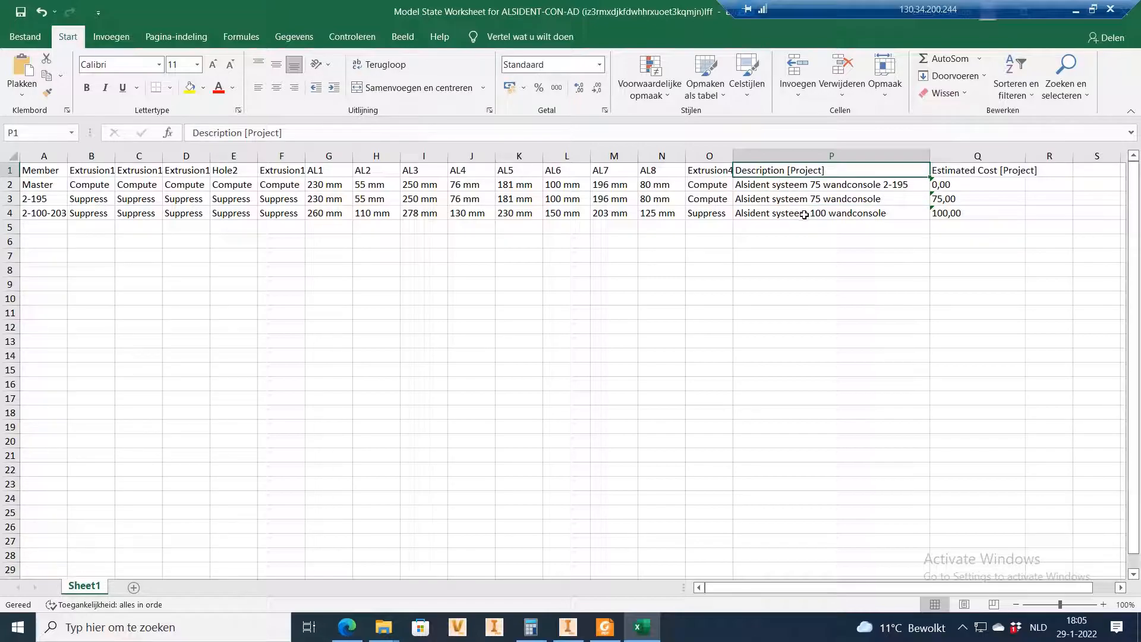
pyautogui.click(985, 153)
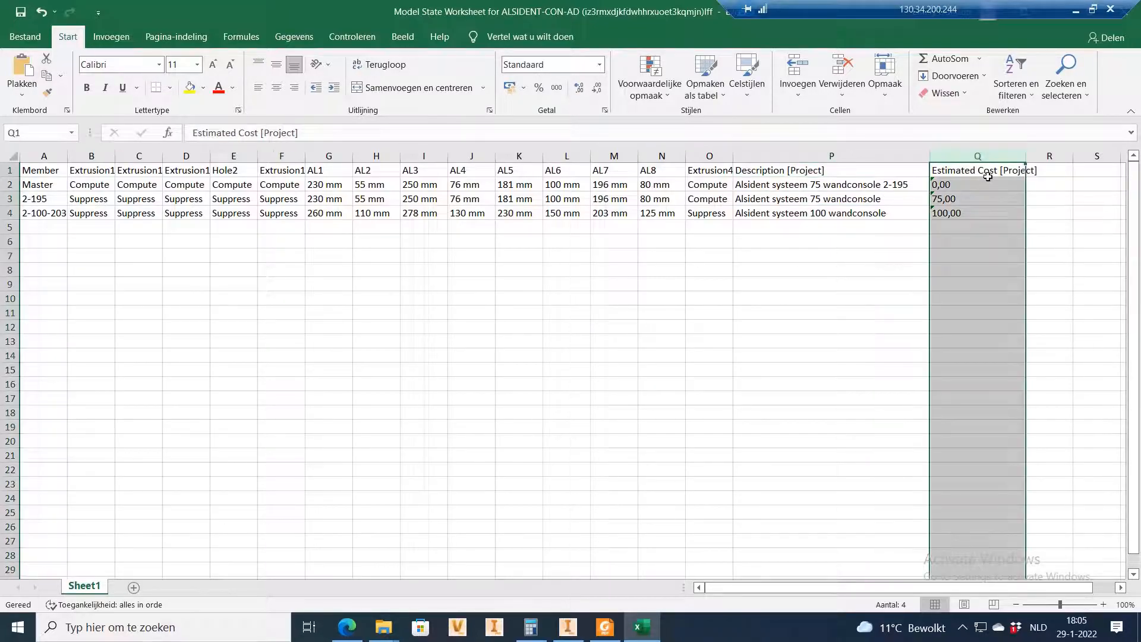
pyautogui.click(978, 215)
pyautogui.click(964, 201)
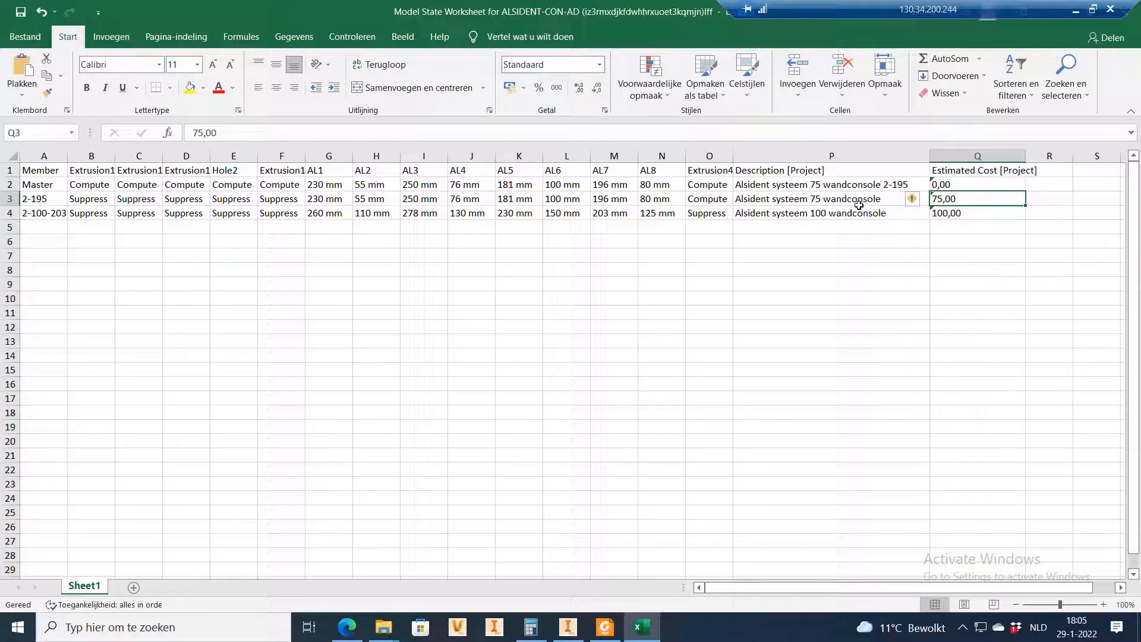
pyautogui.moveTo(851, 204); pyautogui.dragTo(855, 214)
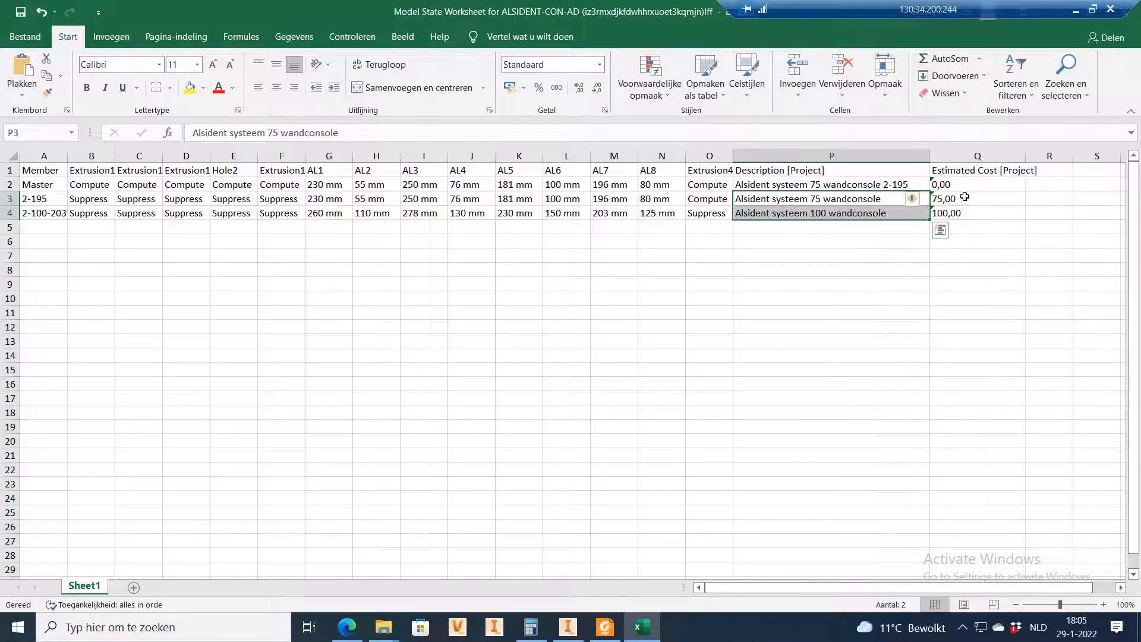
pyautogui.moveTo(964, 200); pyautogui.dragTo(966, 212)
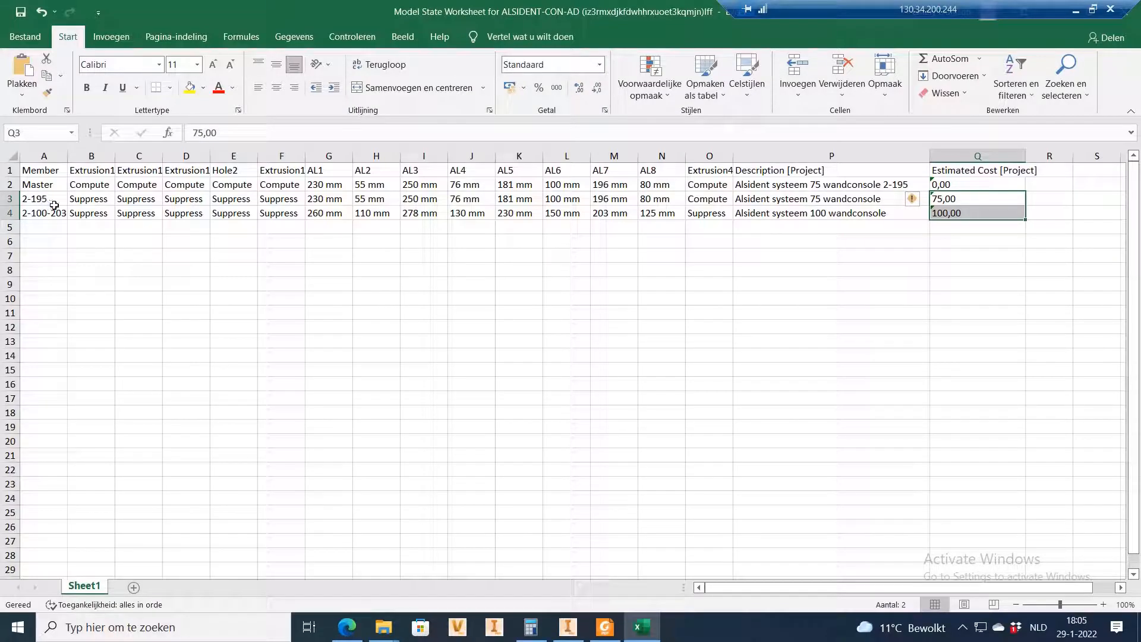
pyautogui.click(19, 10)
# Step: Compare the Description entries of the Master, 2-195 and 2-100-203 members with the model states listed in Inventor
pyautogui.click(789, 158)
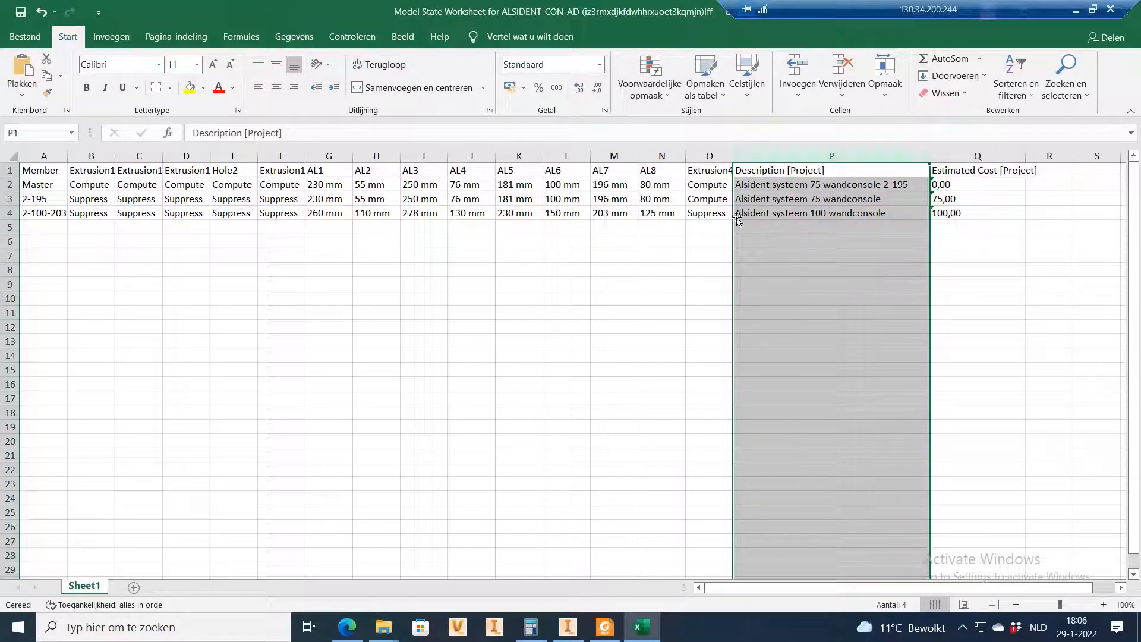
pyautogui.click(815, 203)
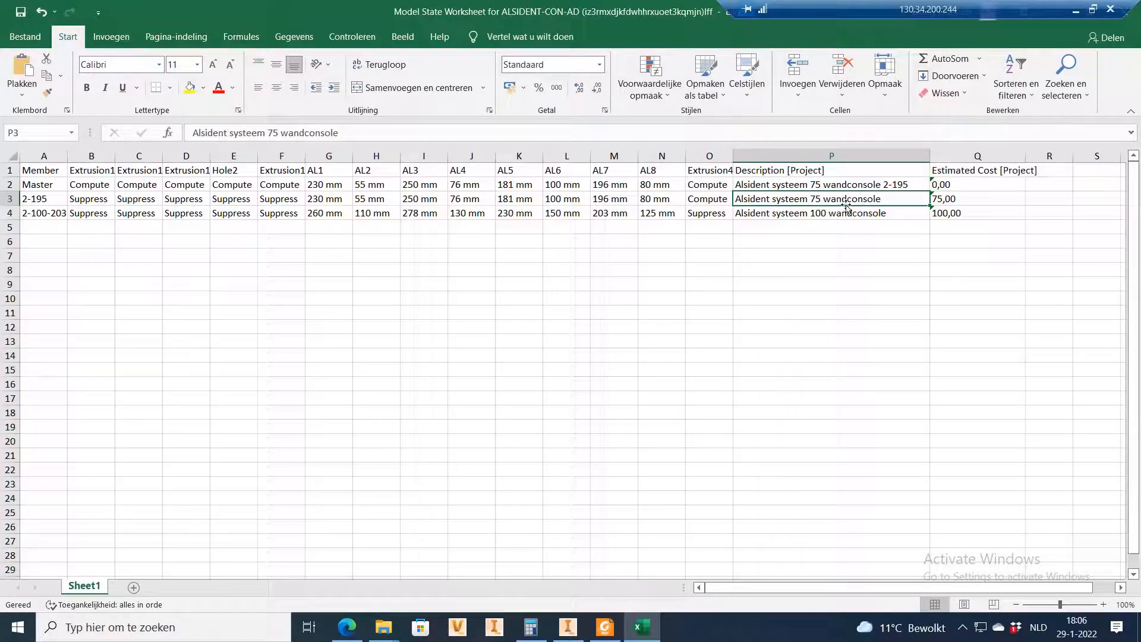
pyautogui.click(826, 216)
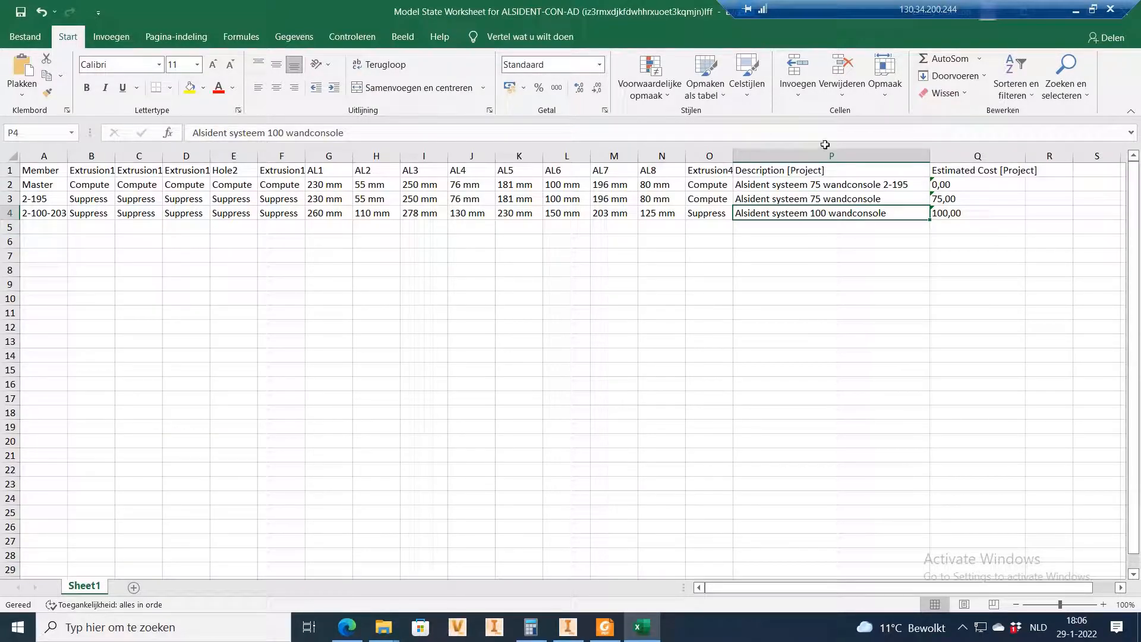
pyautogui.click(824, 201)
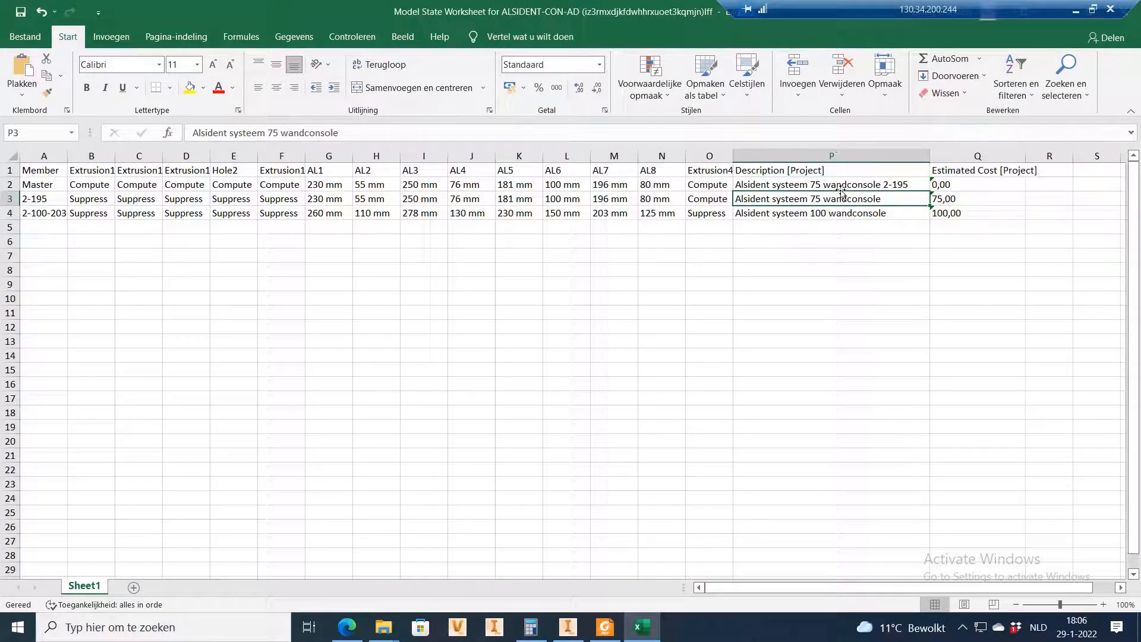
pyautogui.click(876, 184)
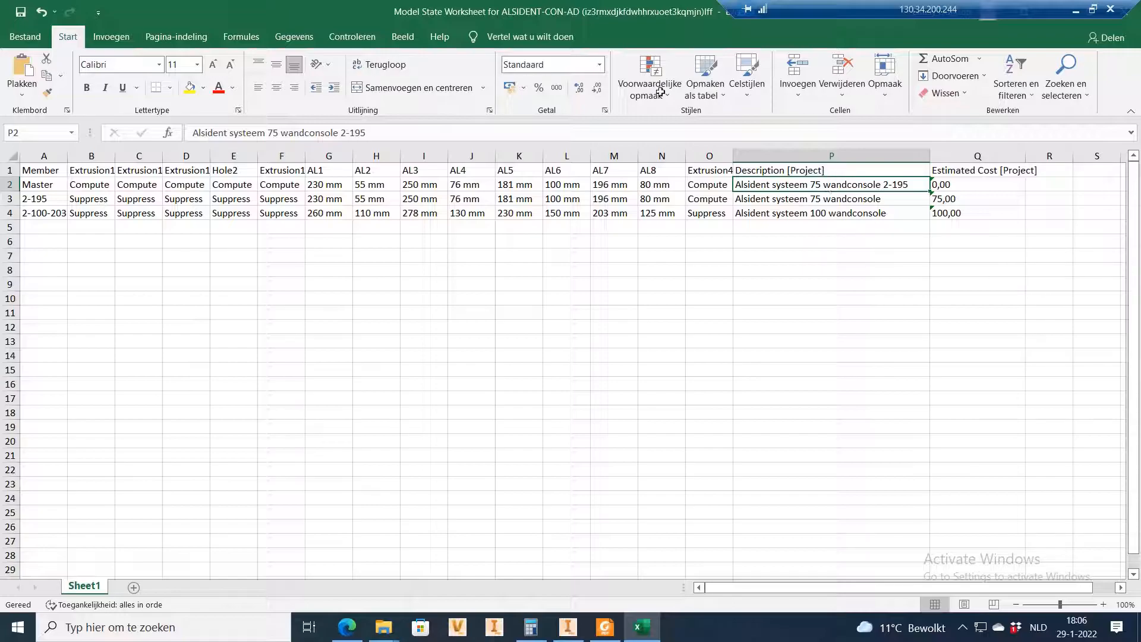
pyautogui.doubleClick(585, 18)
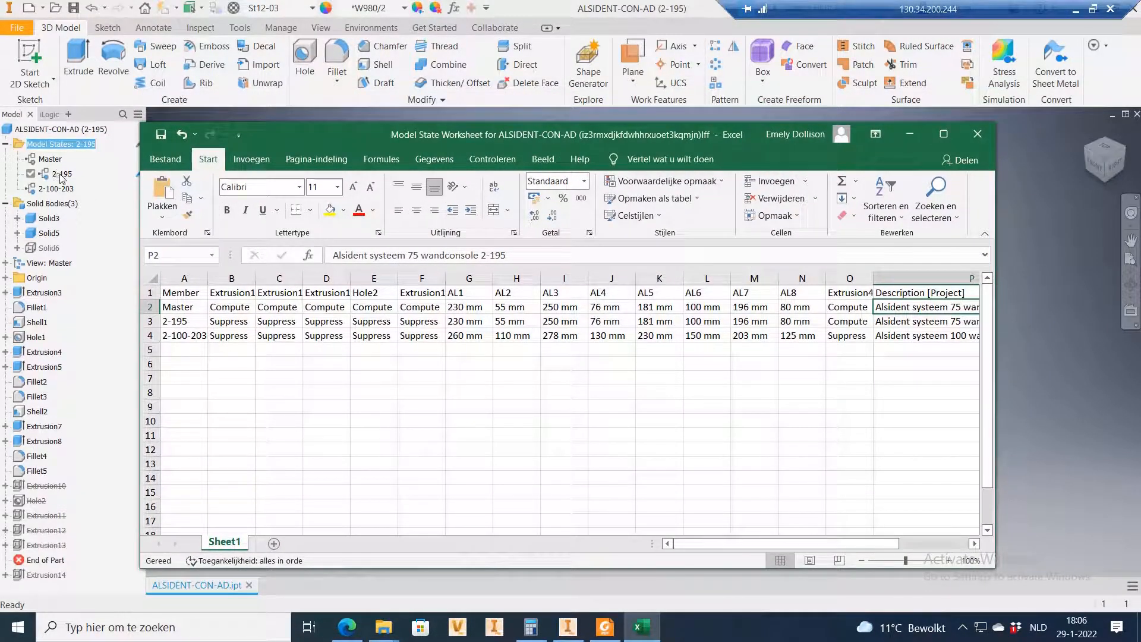
pyautogui.moveTo(790, 542); pyautogui.dragTo(860, 542)
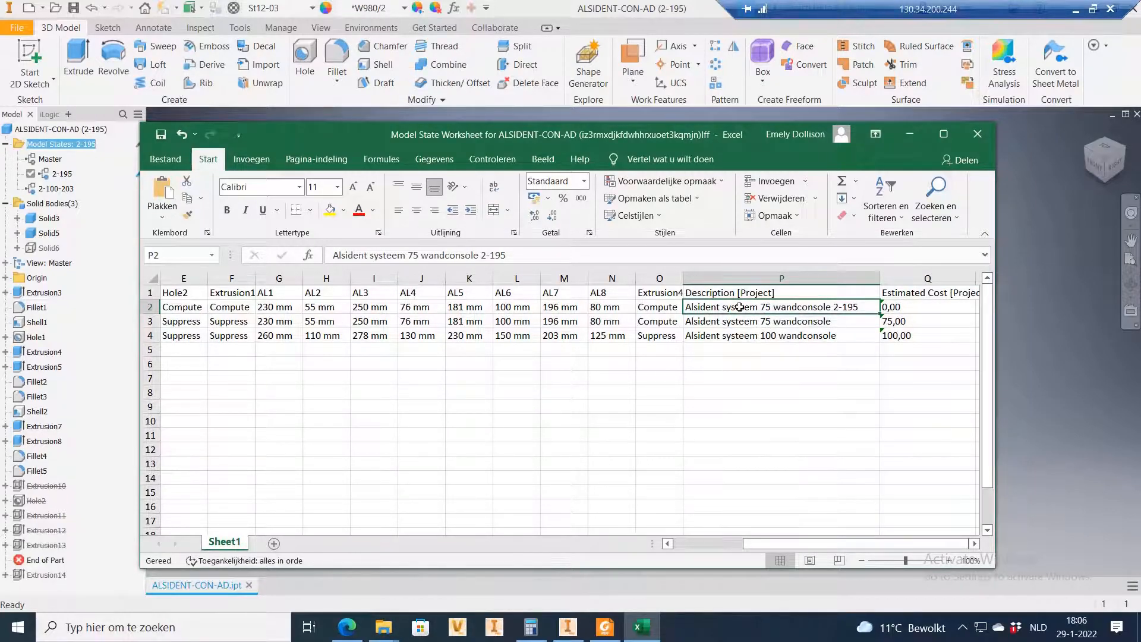
pyautogui.click(740, 324)
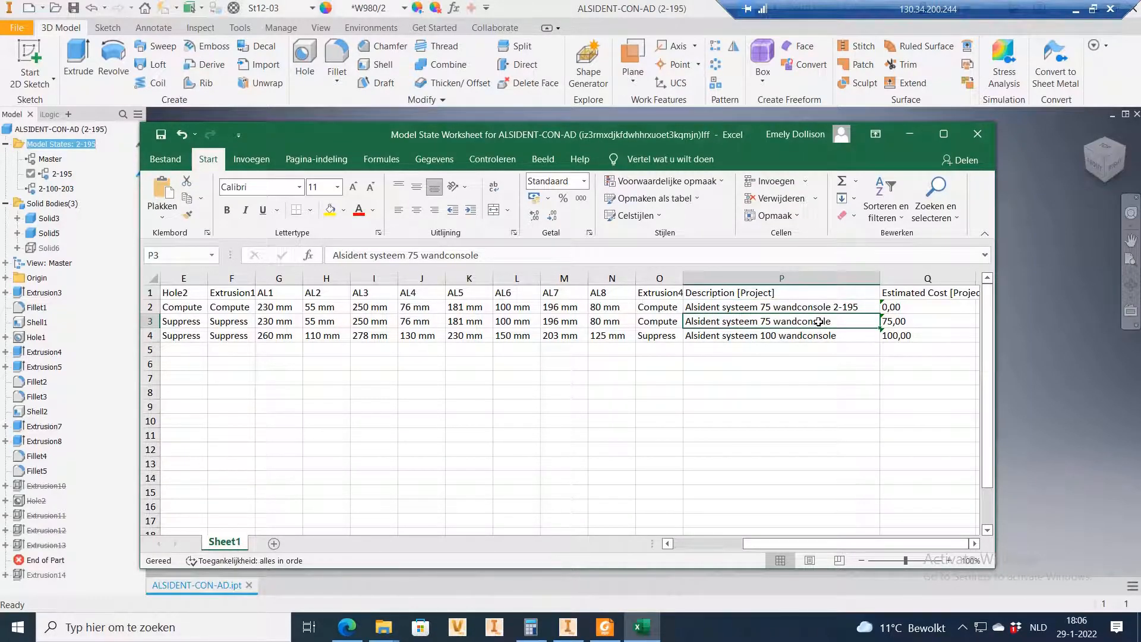
# Step: Delete the entire Description [Project] column from the model state worksheet and save the worksheet
pyautogui.click(785, 277)
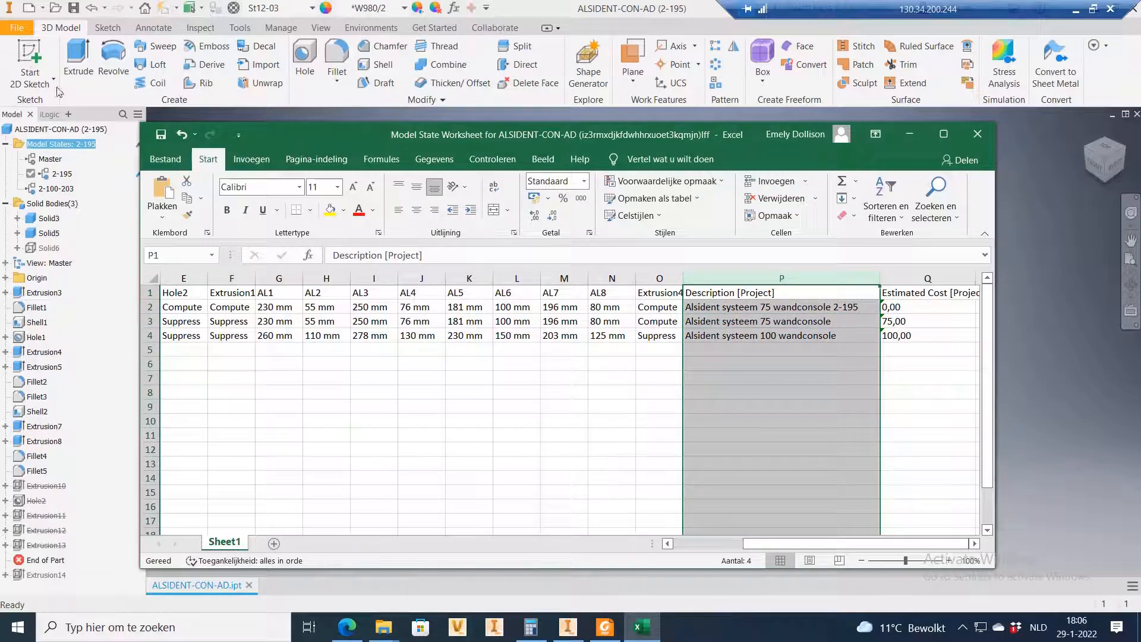
pyautogui.click(166, 159)
pyautogui.click(161, 165)
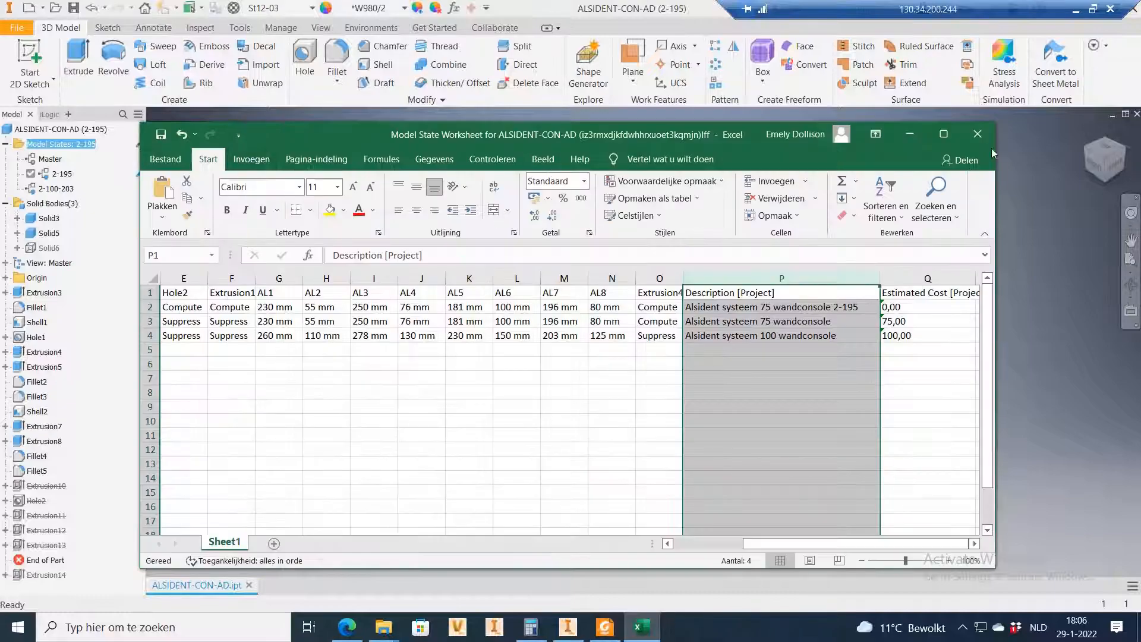
pyautogui.click(943, 133)
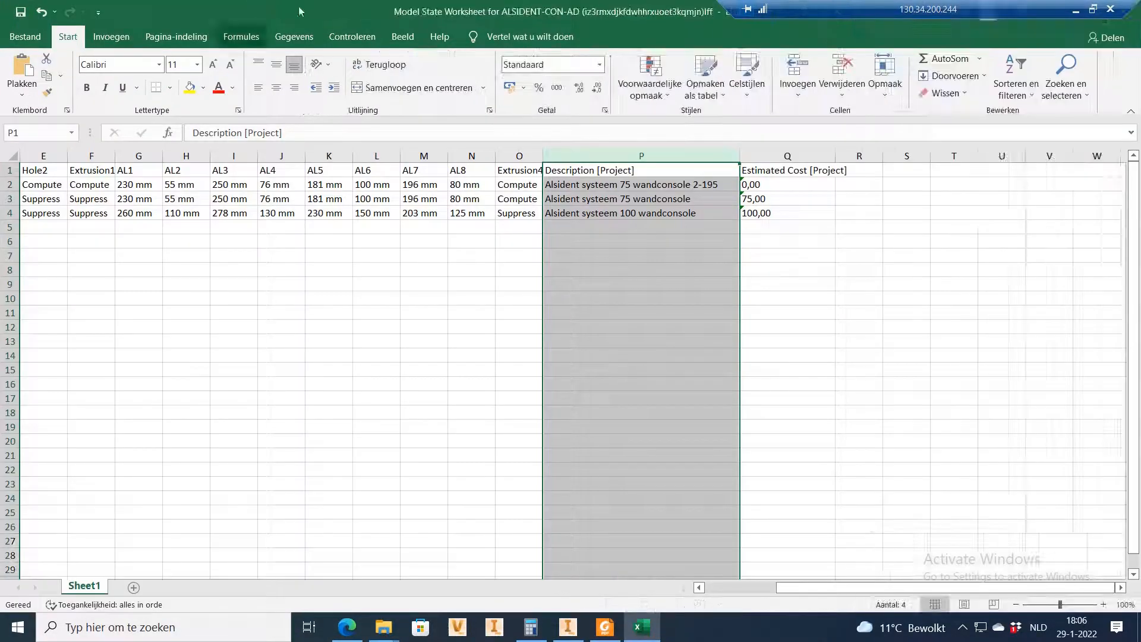
pyautogui.click(842, 67)
pyautogui.click(21, 13)
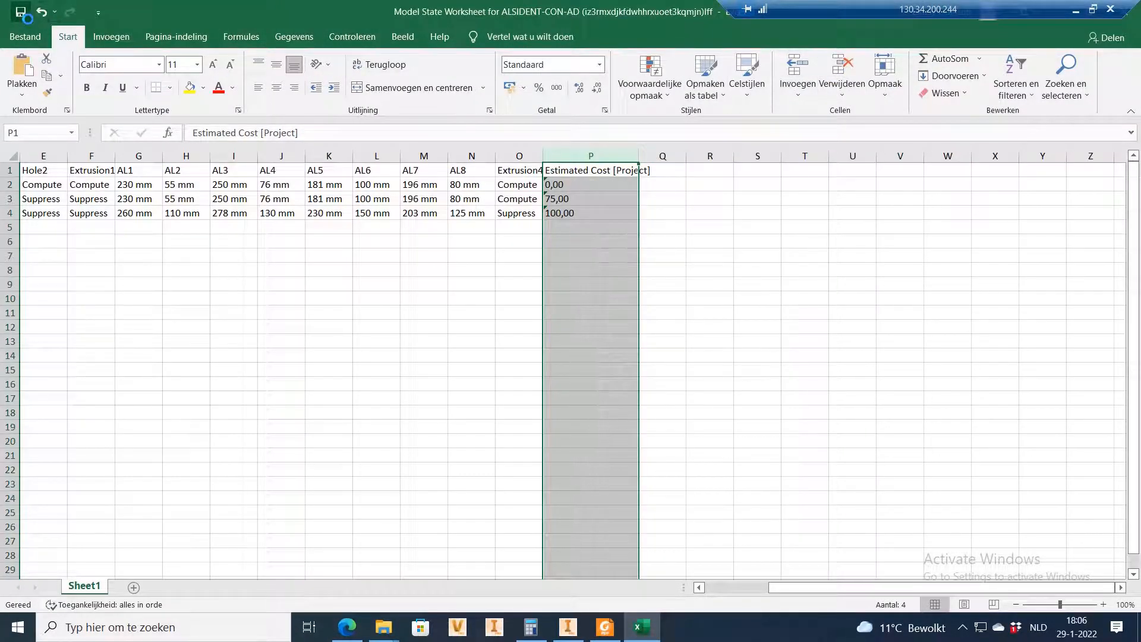
# Step: Close the model state worksheet and activate the 2-100-203 model state in Inventor
pyautogui.click(1128, 19)
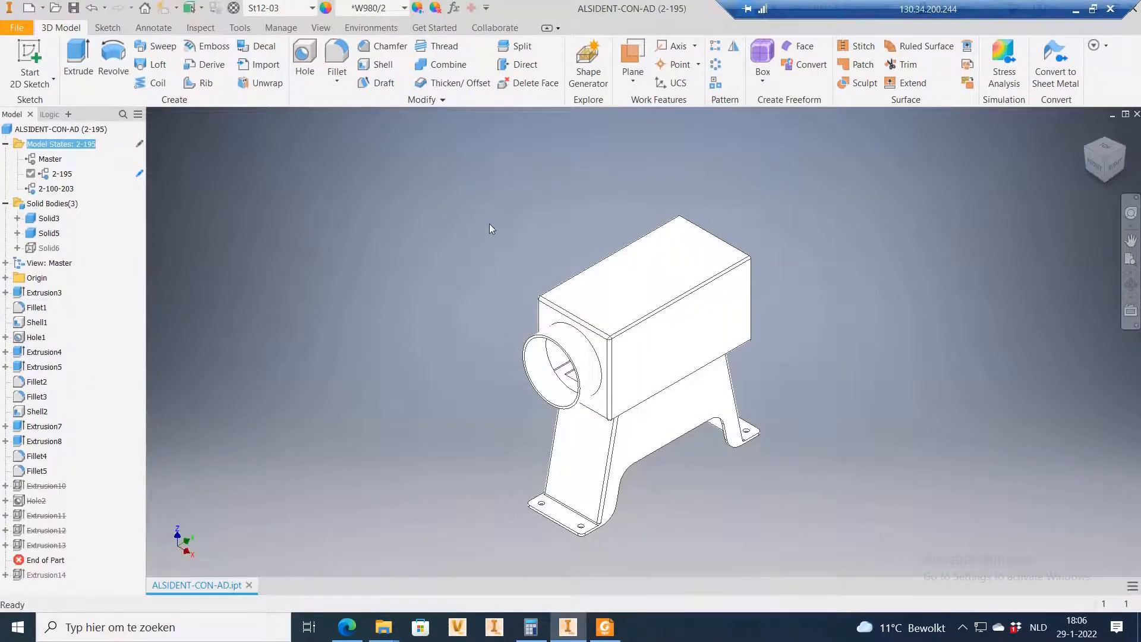
pyautogui.click(61, 173)
pyautogui.click(61, 173)
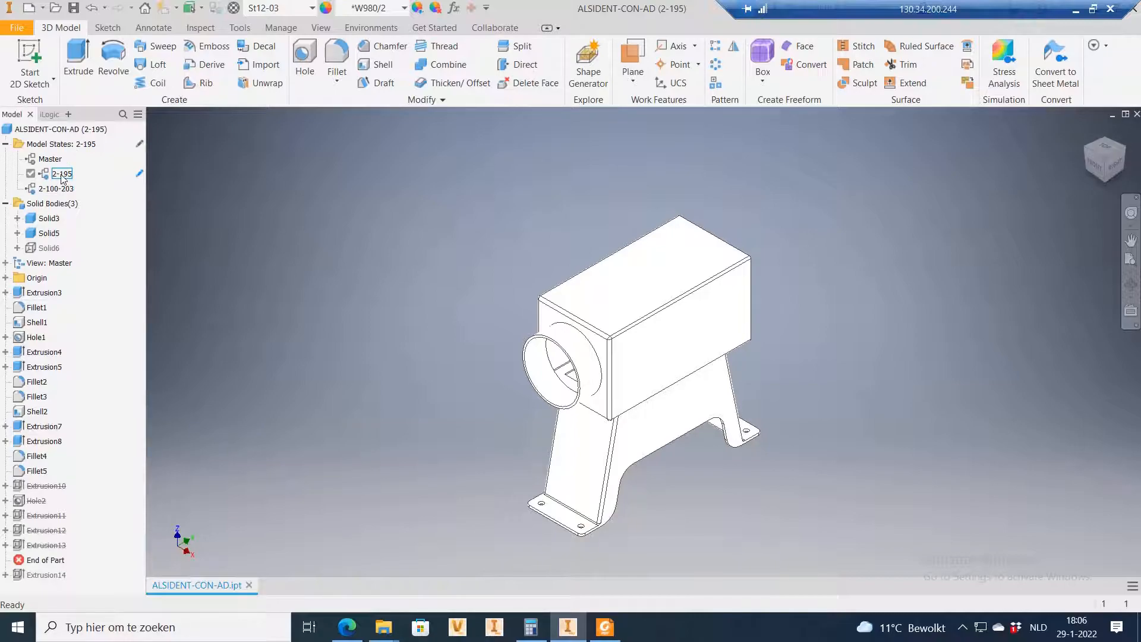
pyautogui.rightClick(61, 175)
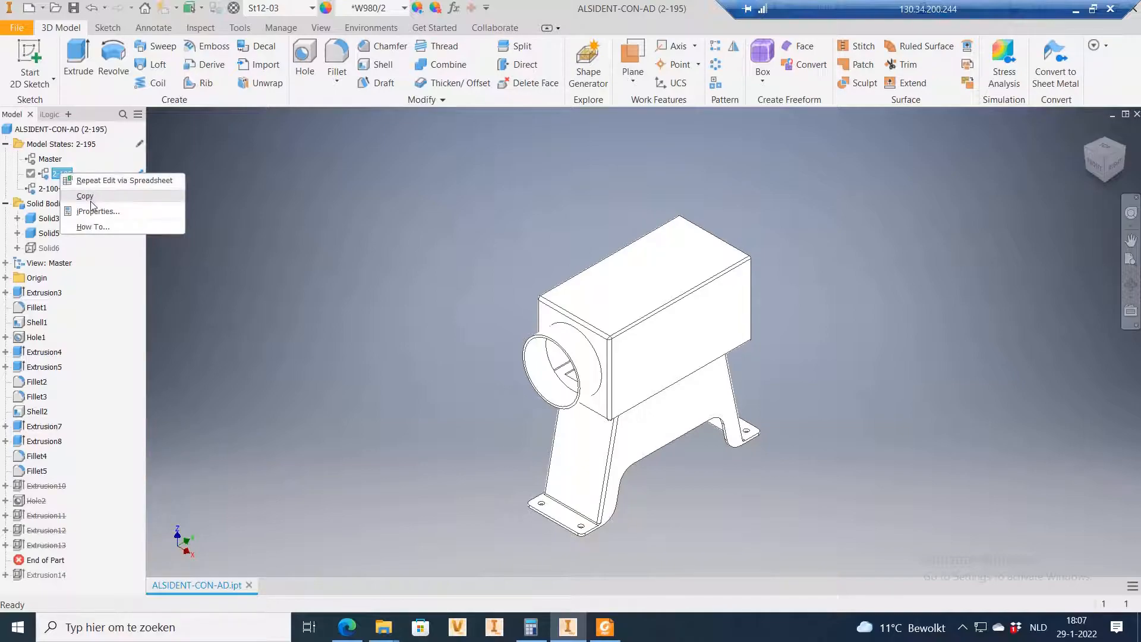
pyautogui.click(52, 190)
pyautogui.doubleClick(55, 190)
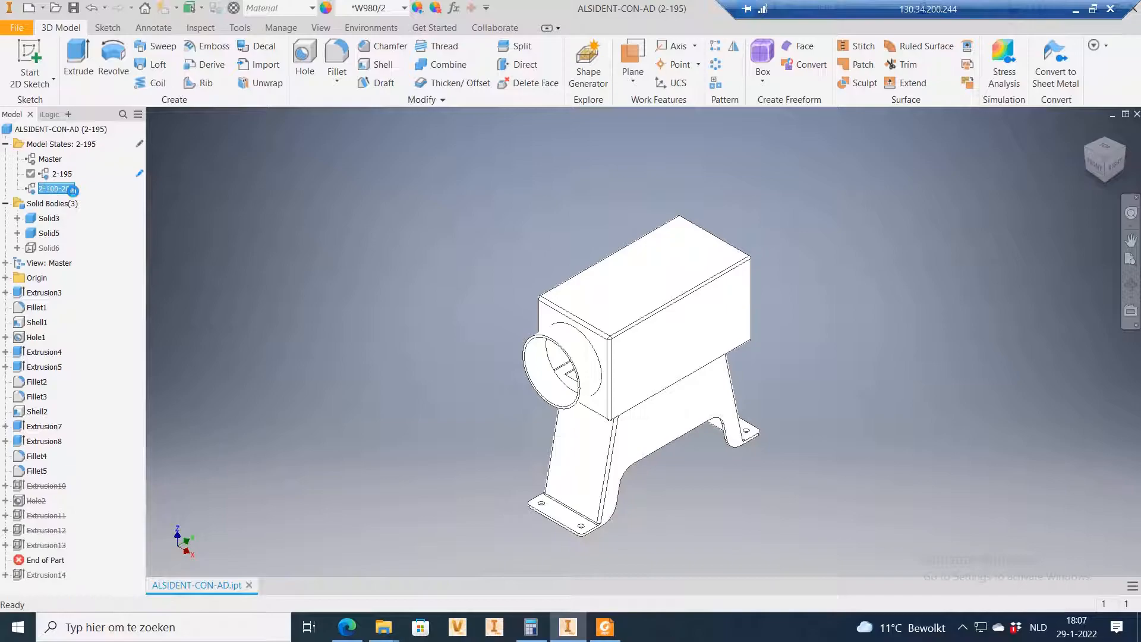
# Step: Check the Description among the project iProperties of the 2-100-203 model state
pyautogui.rightClick(73, 195)
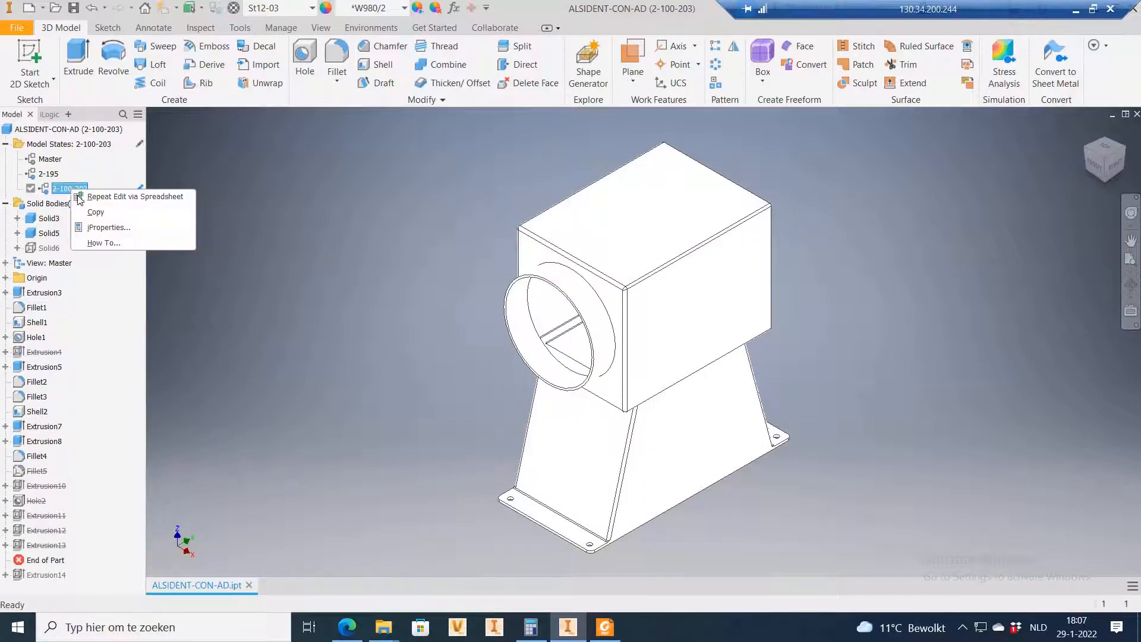
pyautogui.click(114, 229)
pyautogui.click(278, 122)
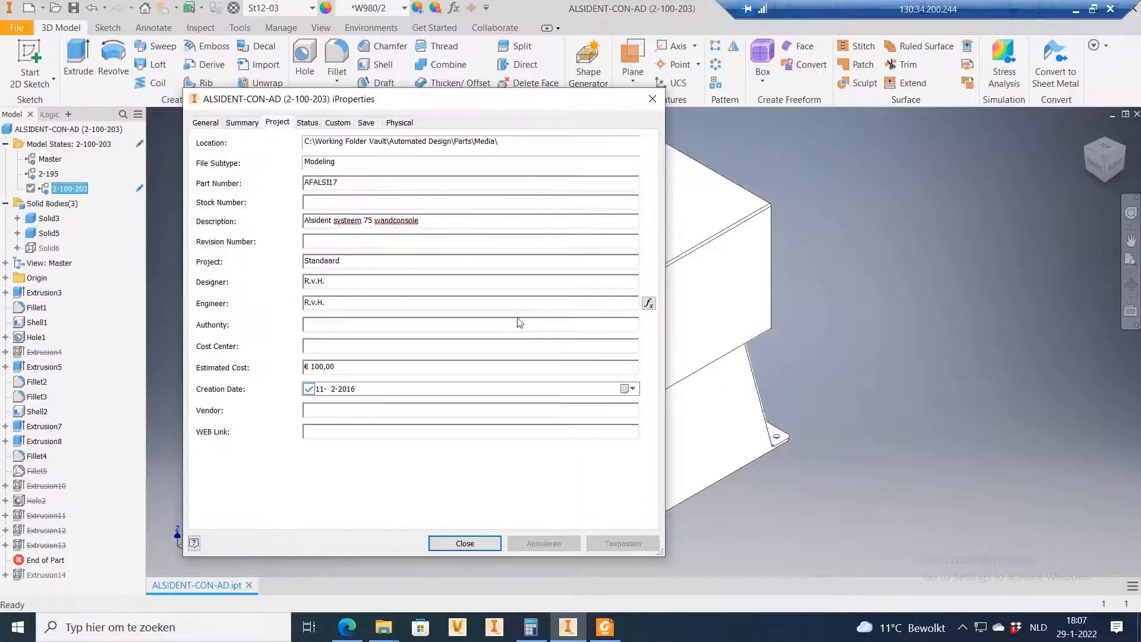
pyautogui.moveTo(369, 222); pyautogui.dragTo(437, 227)
pyautogui.click(440, 227)
pyautogui.click(652, 99)
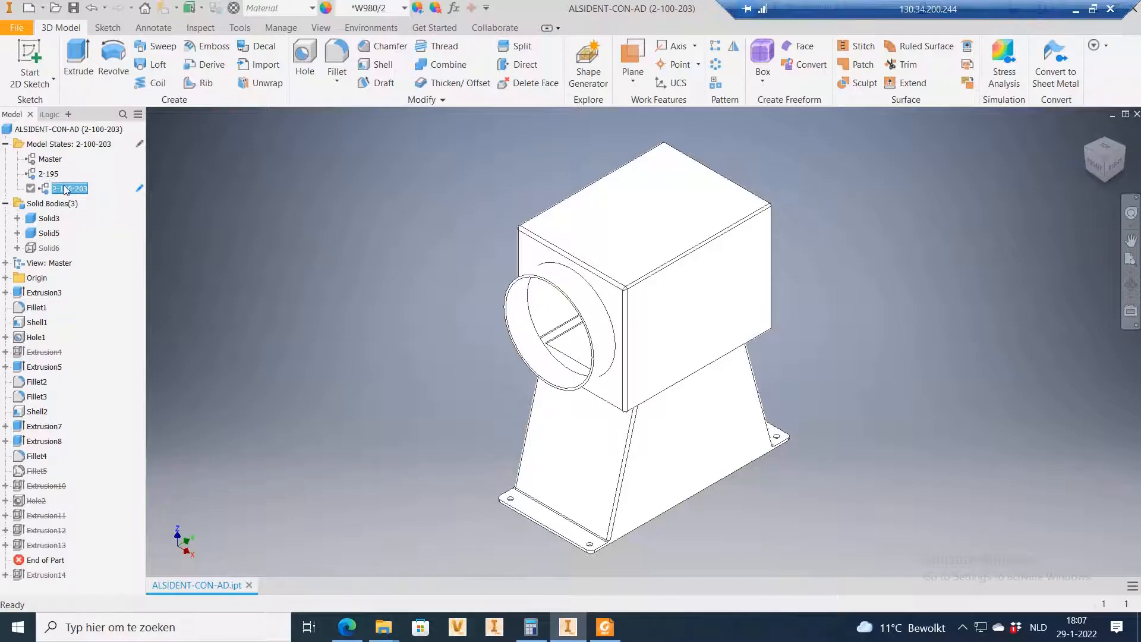
# Step: Collapse the Solid Bodies folder in the model browser and look up the next variants in the alsident2 PDF
pyautogui.click(410, 221)
pyautogui.click(70, 188)
pyautogui.click(70, 188)
pyautogui.click(473, 260)
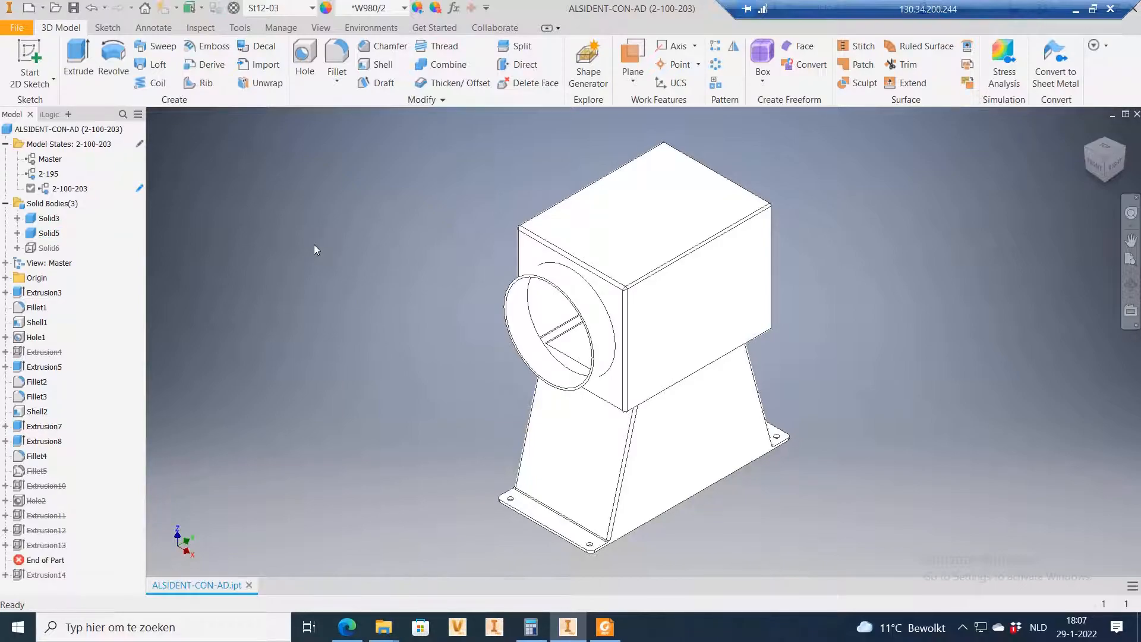
pyautogui.click(5, 204)
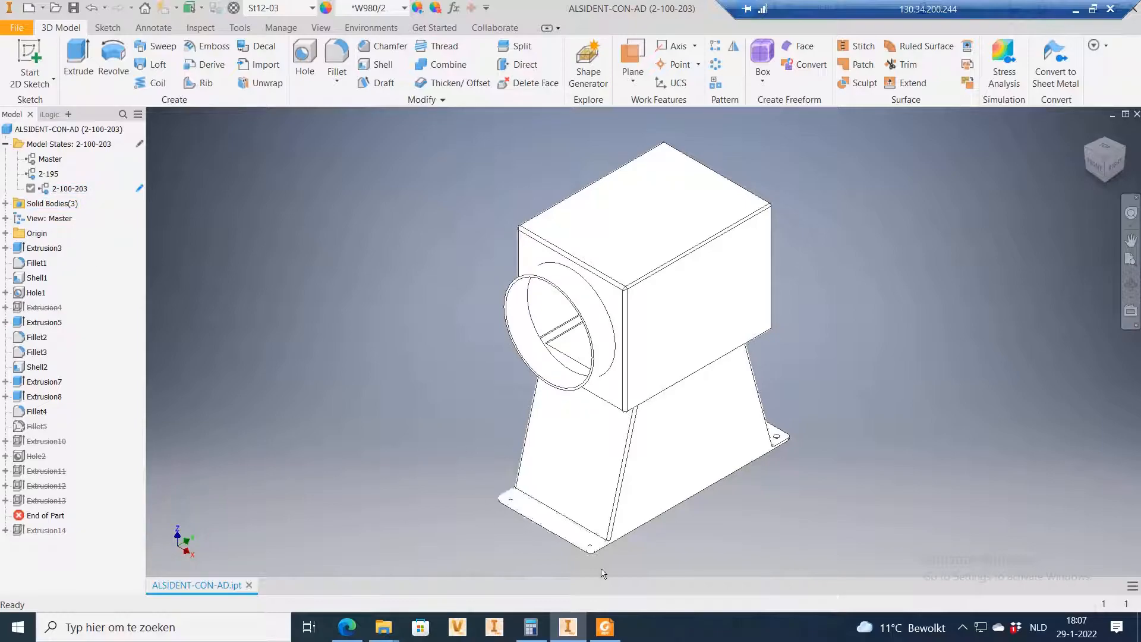
pyautogui.click(605, 627)
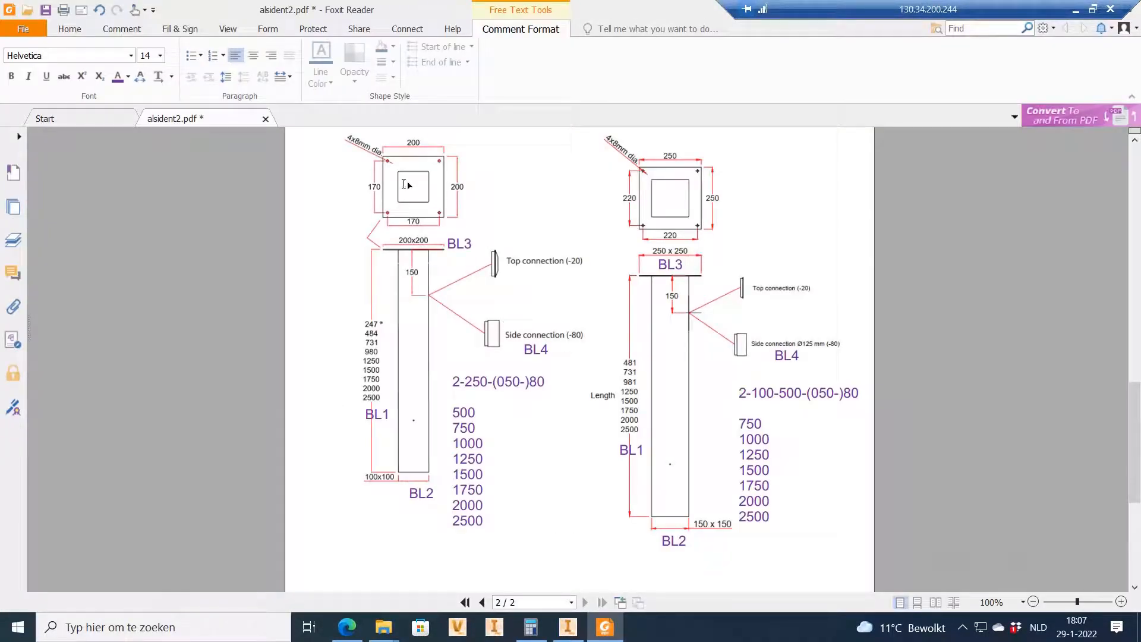
pyautogui.click(605, 627)
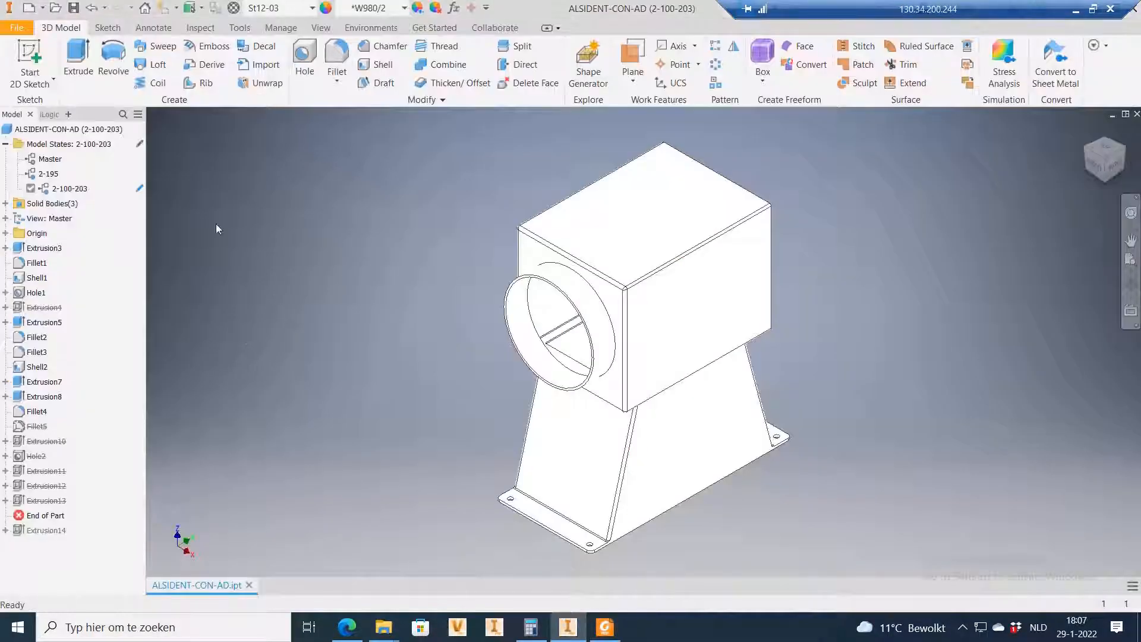
# Step: Open the model states in the spreadsheet editor again and bring the Member column into view
pyautogui.rightClick(65, 146)
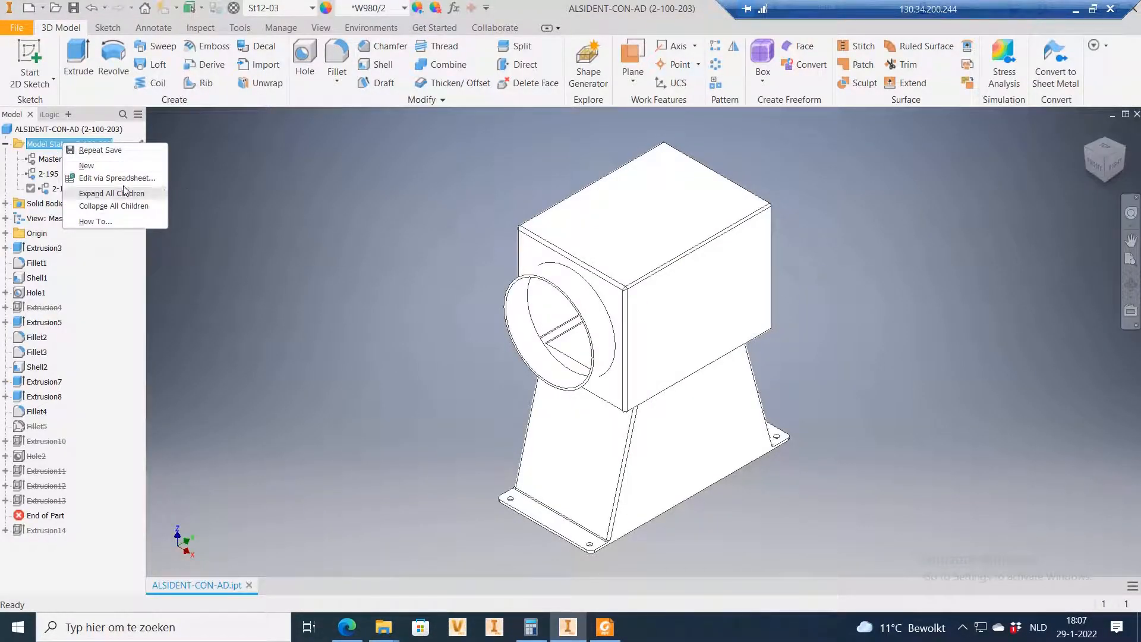
pyautogui.click(71, 195)
pyautogui.rightClick(63, 144)
pyautogui.click(101, 178)
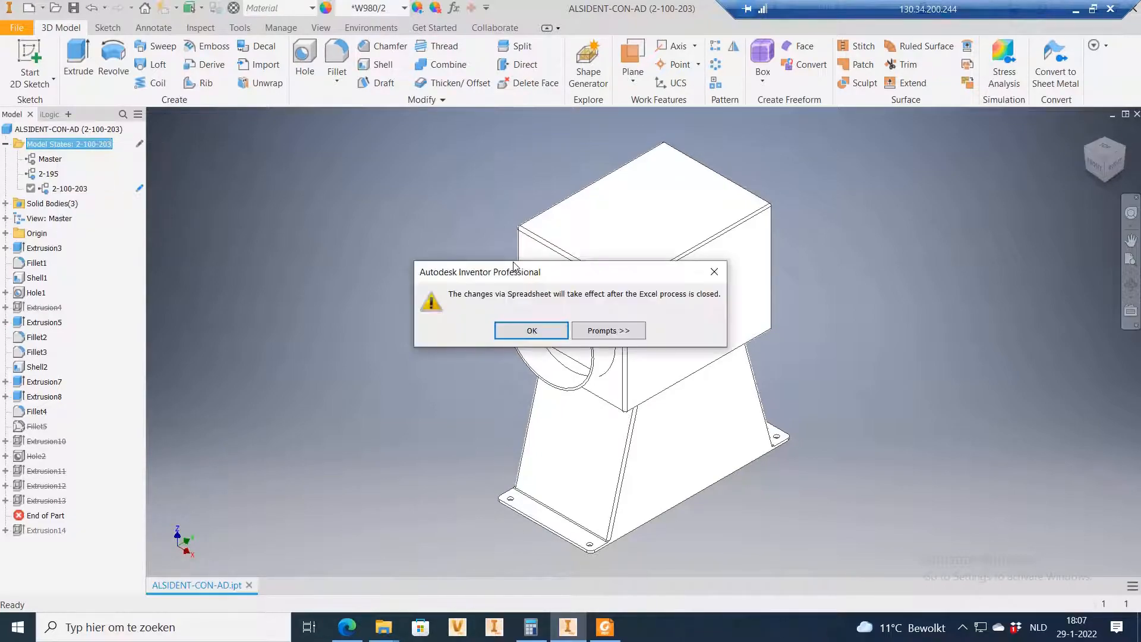
pyautogui.click(521, 328)
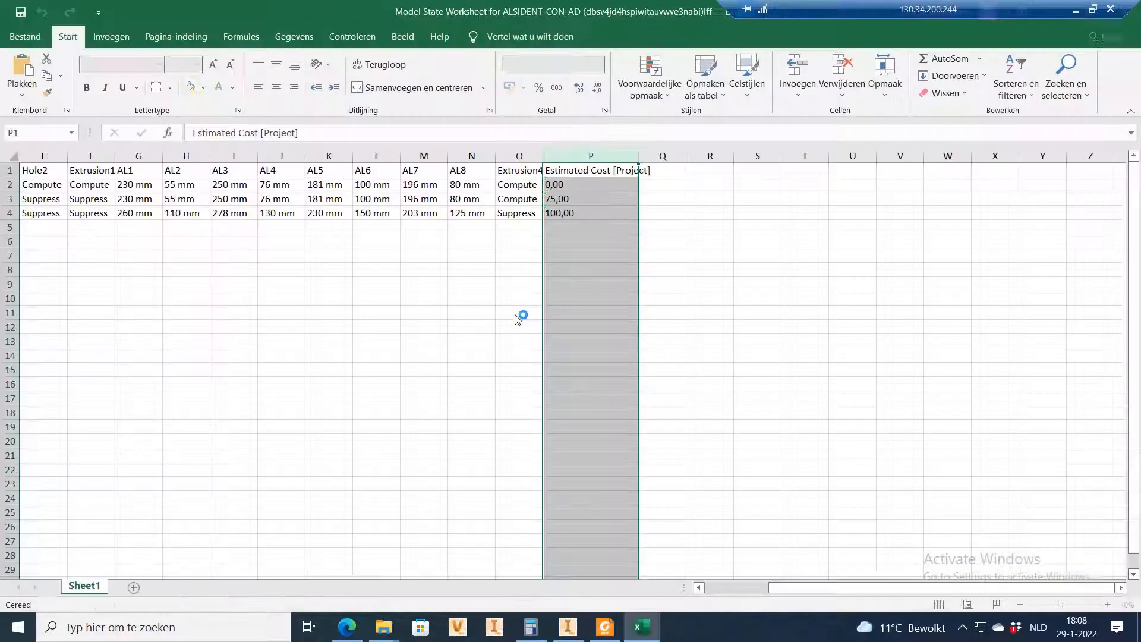
pyautogui.click(139, 326)
pyautogui.moveTo(799, 588); pyautogui.dragTo(707, 588)
pyautogui.click(121, 261)
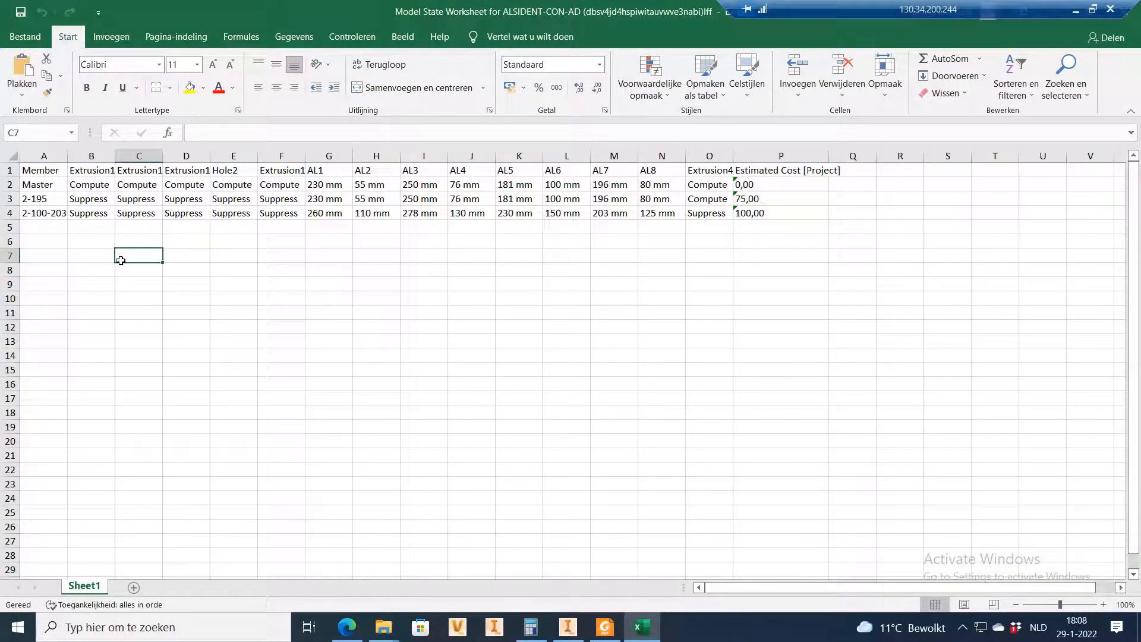
# Step: Copy the designation 2-250-(050-)80 from the PDF into the first empty Member cell, A5, of the worksheet
pyautogui.click(47, 224)
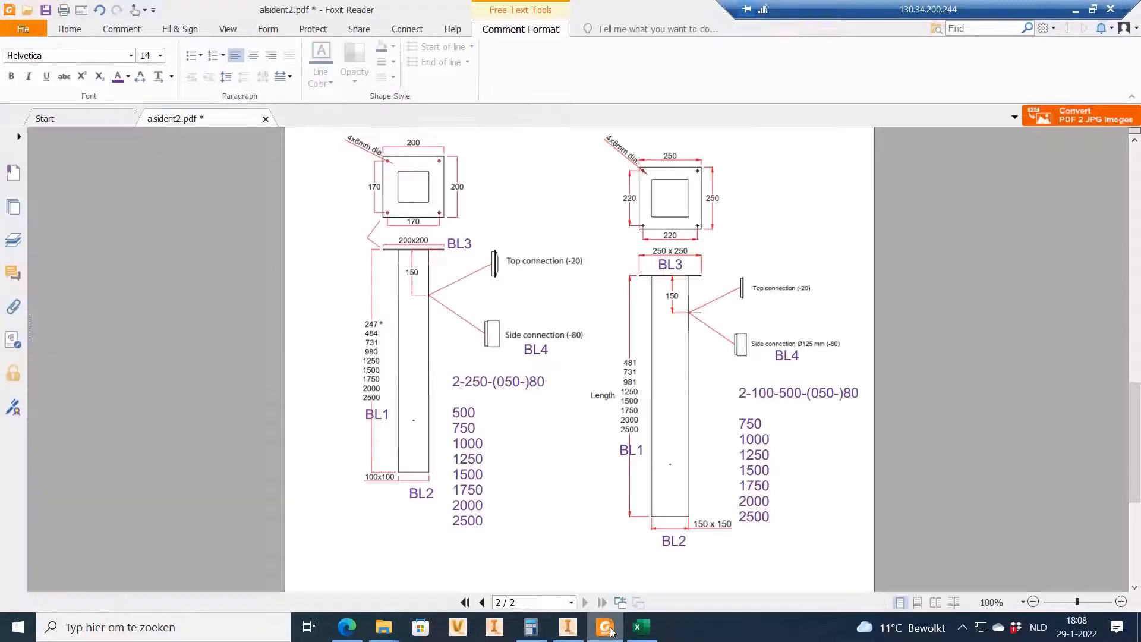
pyautogui.click(606, 628)
pyautogui.doubleClick(482, 384)
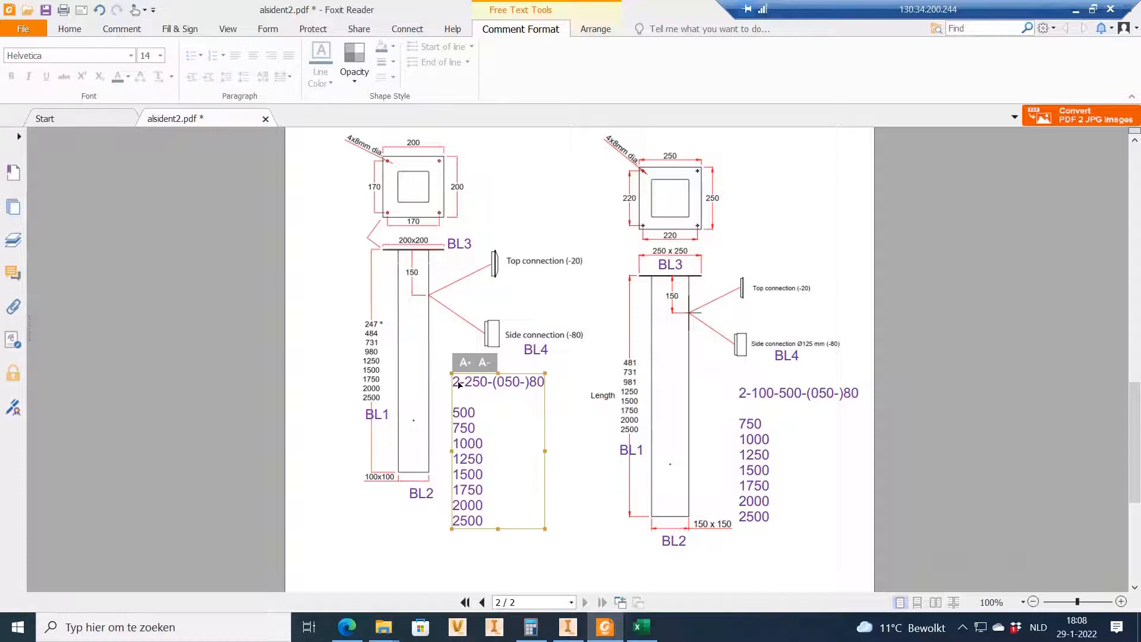
pyautogui.moveTo(544, 383); pyautogui.dragTo(451, 383)
pyautogui.hotkey('ctrl', 'c')
pyautogui.rightClick(467, 384)
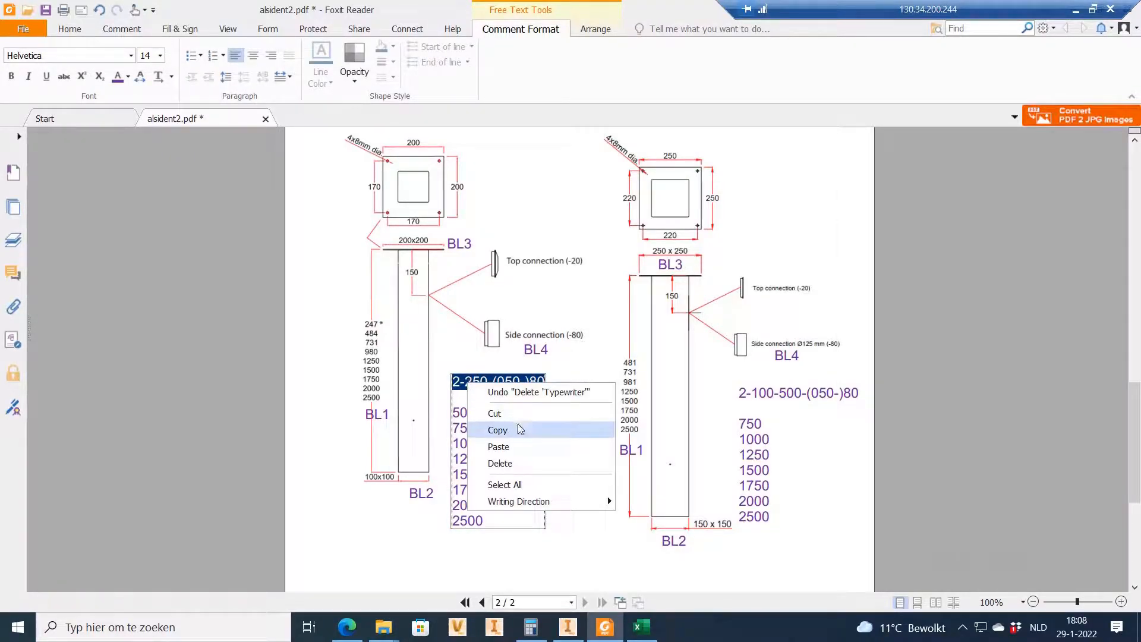
pyautogui.click(497, 430)
pyautogui.click(581, 419)
pyautogui.click(642, 627)
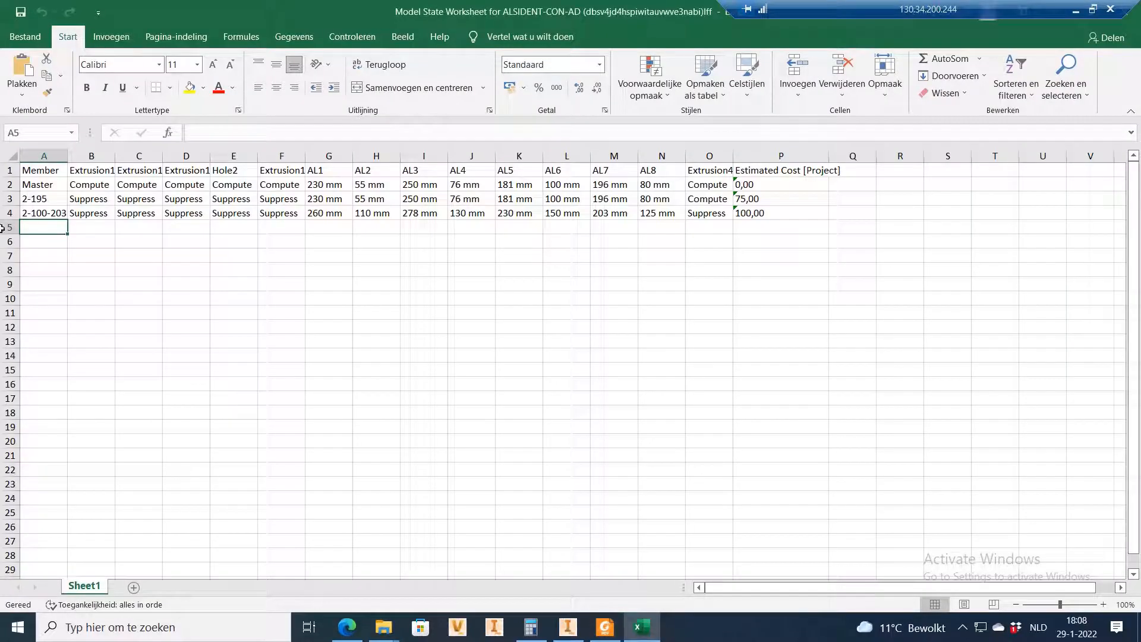
pyautogui.rightClick(53, 226)
pyautogui.click(85, 292)
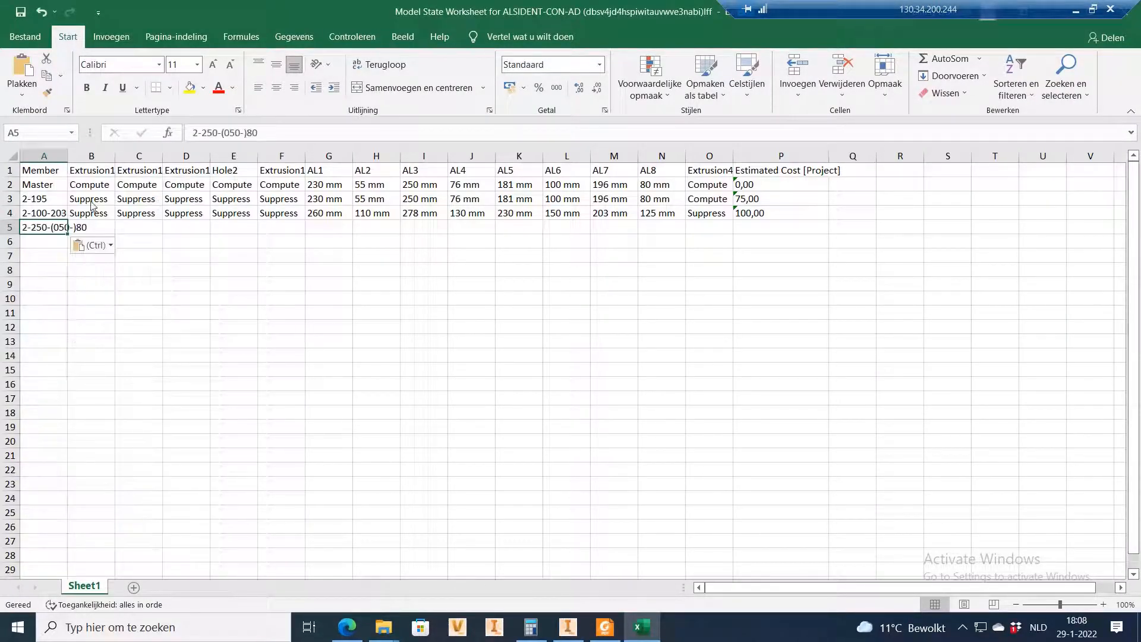
# Step: Shorten the new member name in A5 to 2-250-80 by removing the bracketed part
pyautogui.click(258, 131)
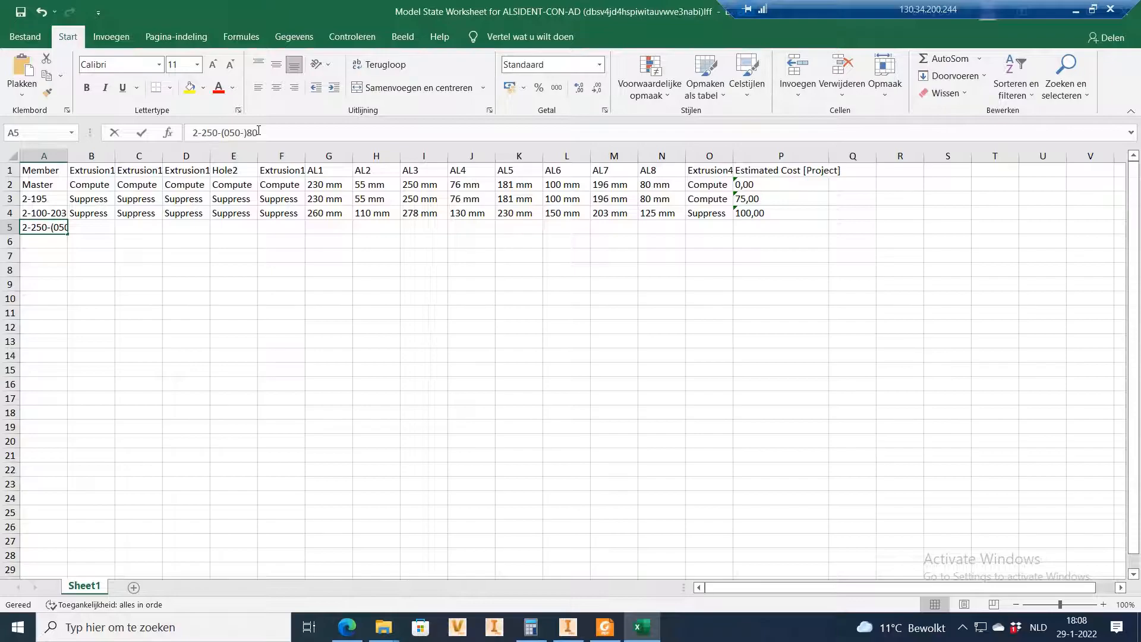
pyautogui.press('Left')
pyautogui.press('Left')
pyautogui.press('BackSpace')
pyautogui.press('BackSpace')
pyautogui.press('BackSpace')
pyautogui.press('BackSpace')
pyautogui.press('BackSpace')
pyautogui.press('BackSpace')
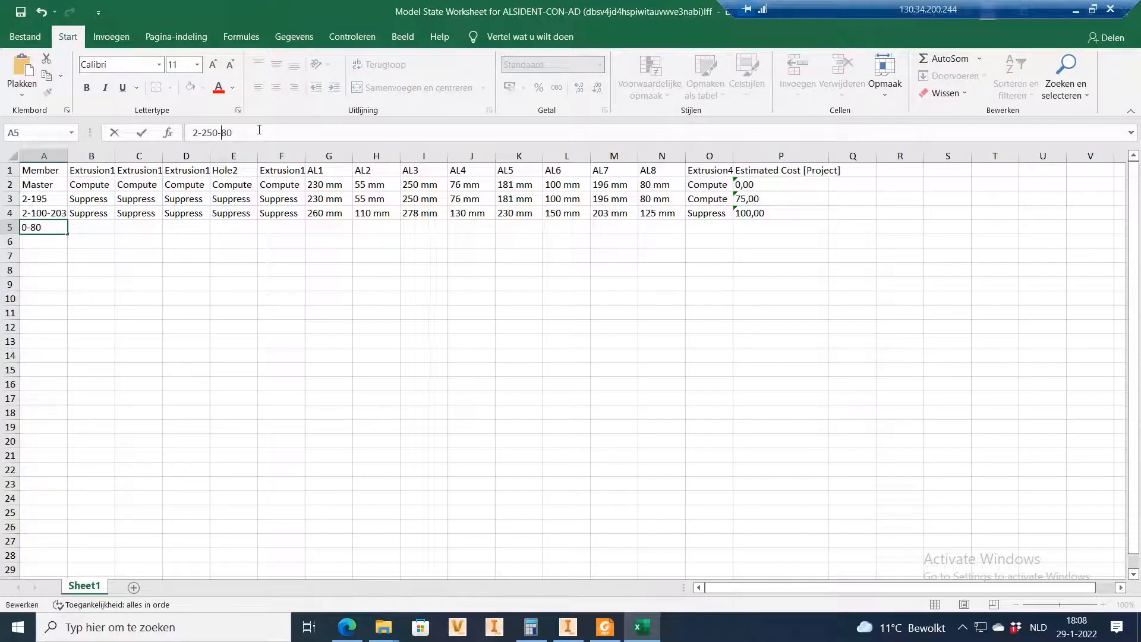
pyautogui.press('Return')
# Step: Fill the 2-100-203 row's values from B4 through P4 down into the 2-250-80 row
pyautogui.click(95, 225)
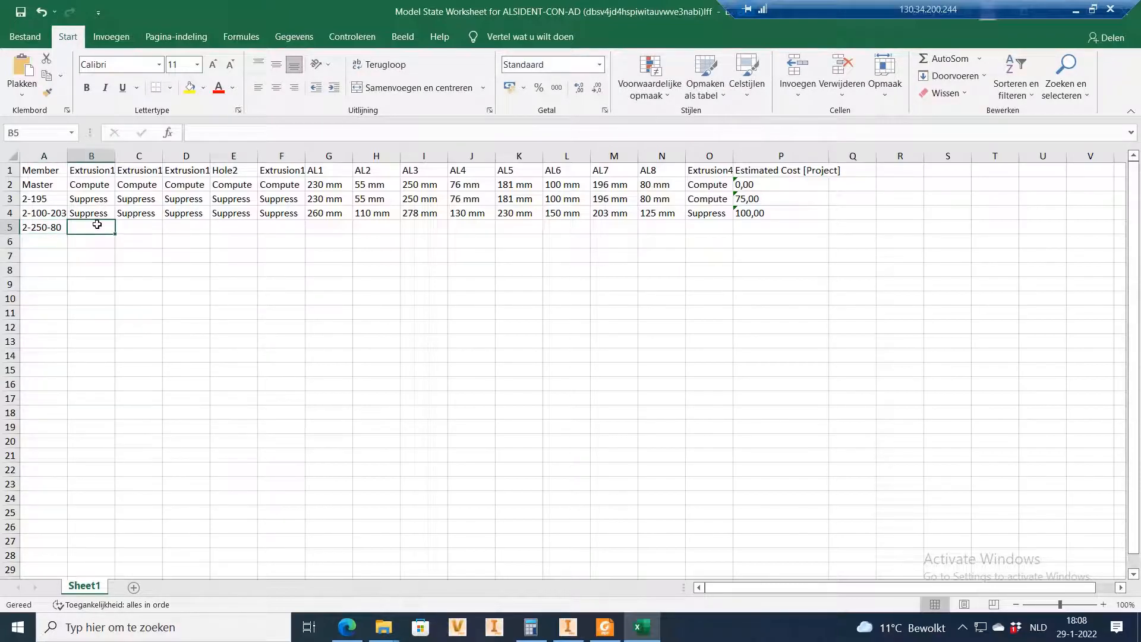
pyautogui.click(107, 218)
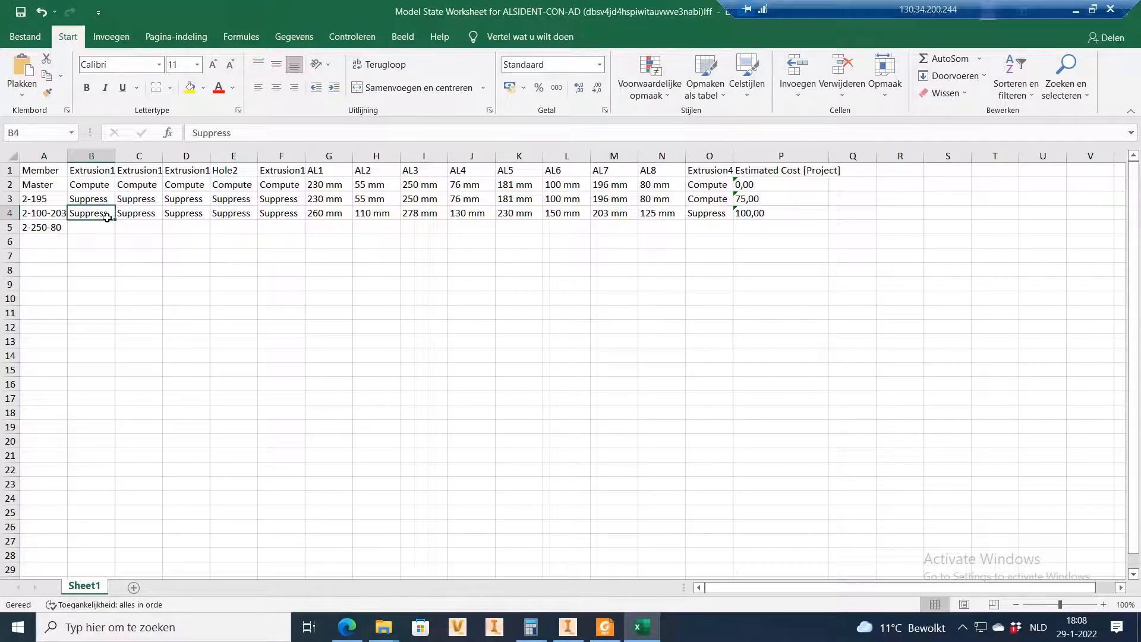
pyautogui.moveTo(104, 213); pyautogui.dragTo(809, 216)
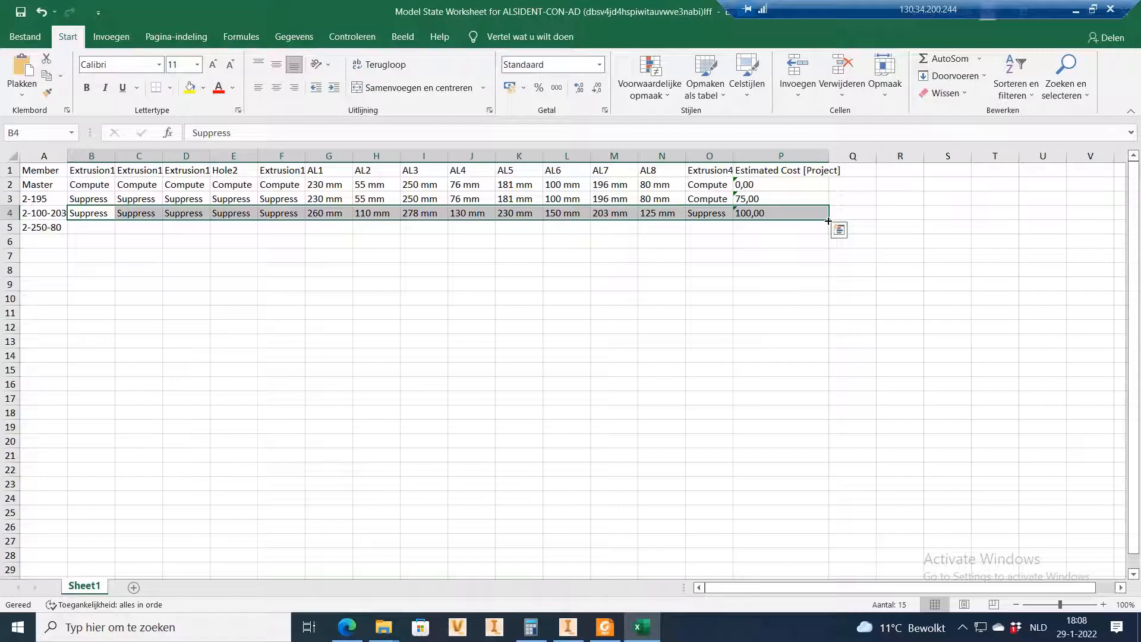
pyautogui.moveTo(827, 221); pyautogui.dragTo(820, 233)
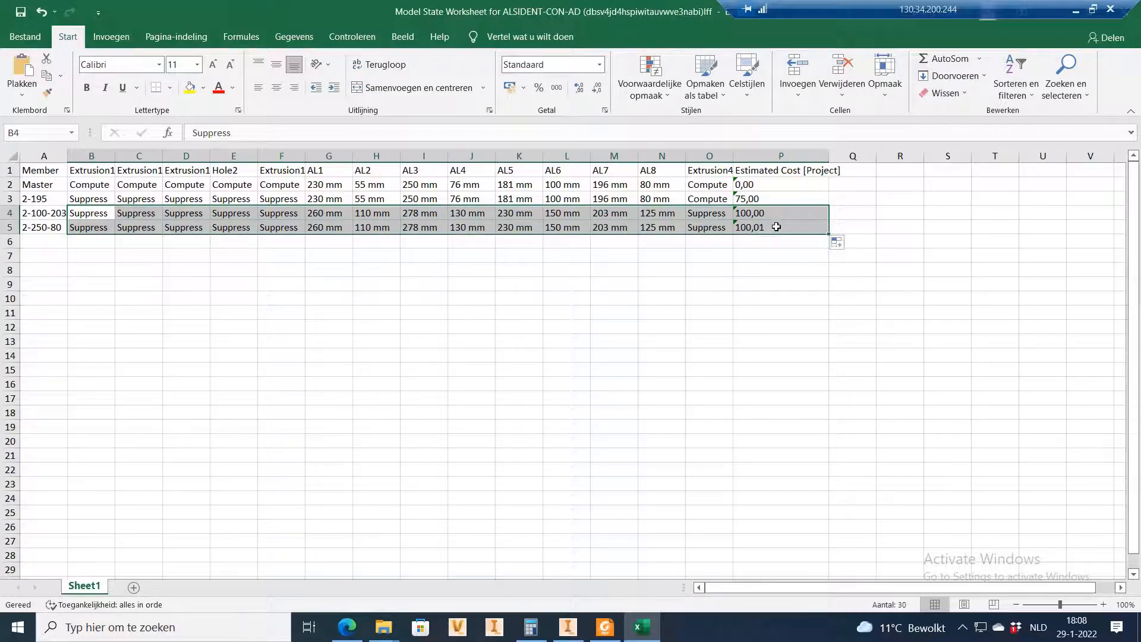
pyautogui.click(778, 231)
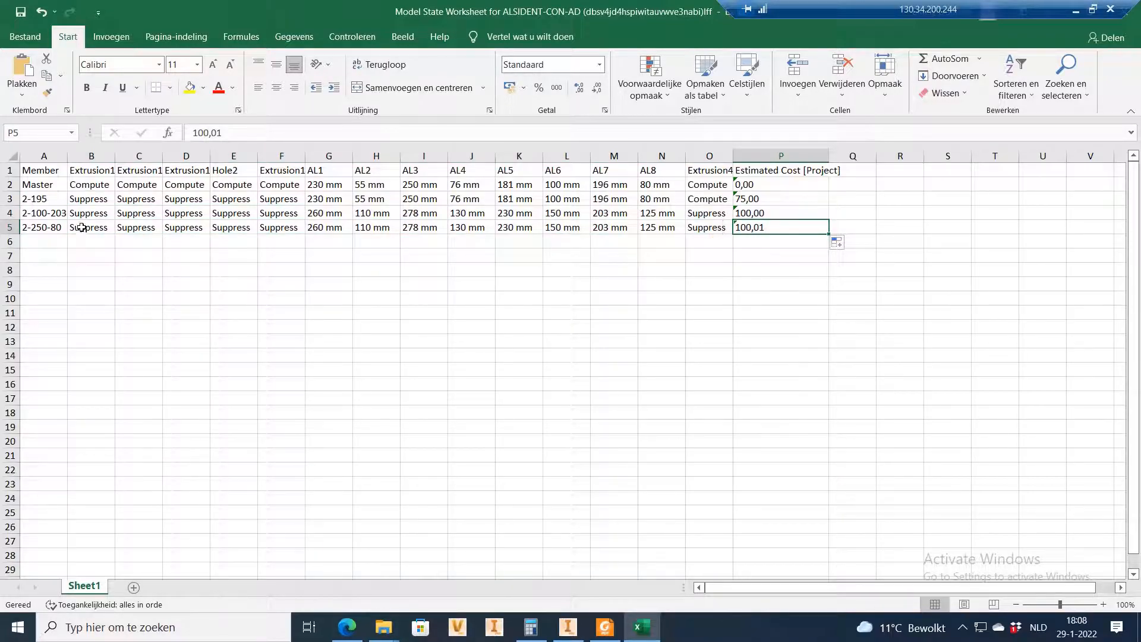
# Step: Copy the Master row's Compute entries in B2:F2 onto the same feature columns of the 2-250-80 row
pyautogui.click(87, 228)
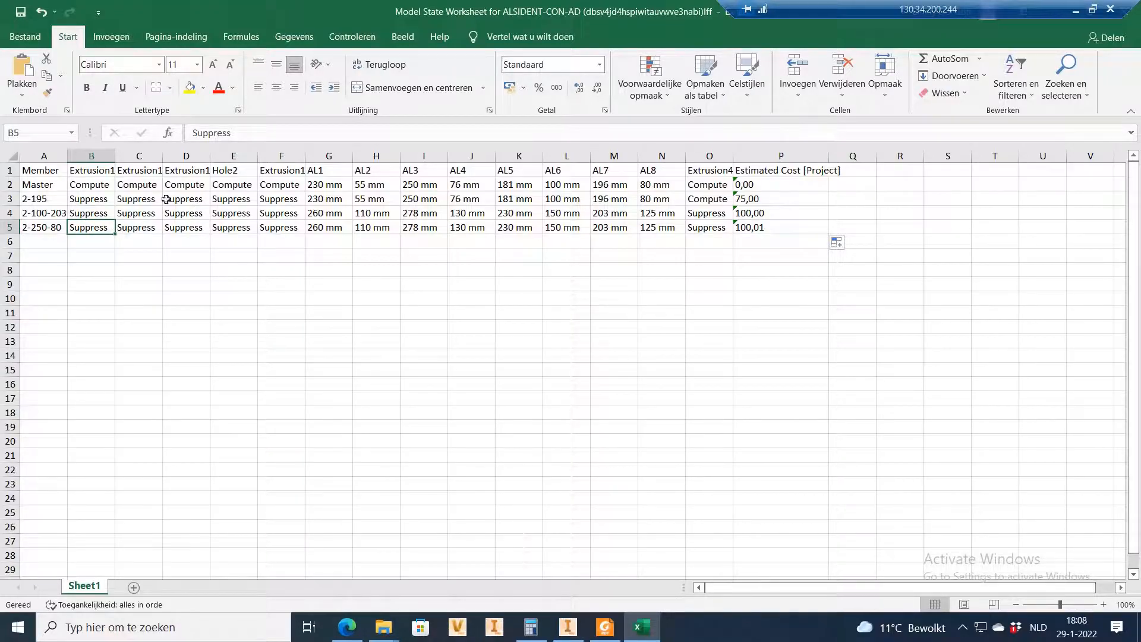
pyautogui.moveTo(87, 186); pyautogui.dragTo(286, 184)
pyautogui.rightClick(285, 184)
pyautogui.click(326, 212)
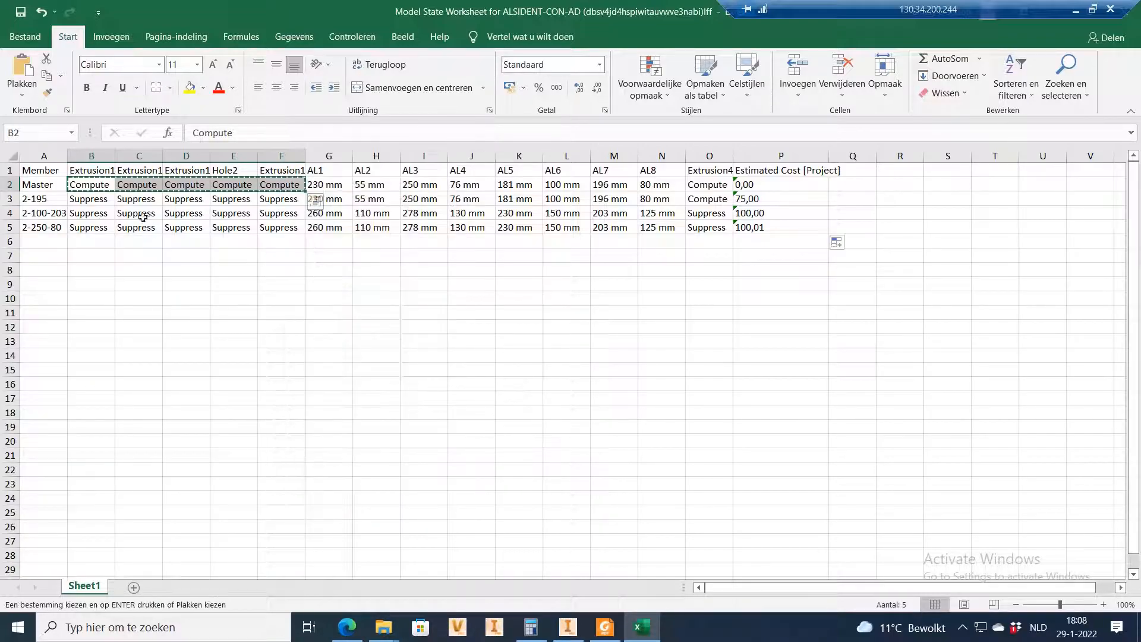
pyautogui.moveTo(90, 223); pyautogui.dragTo(274, 226)
pyautogui.rightClick(276, 227)
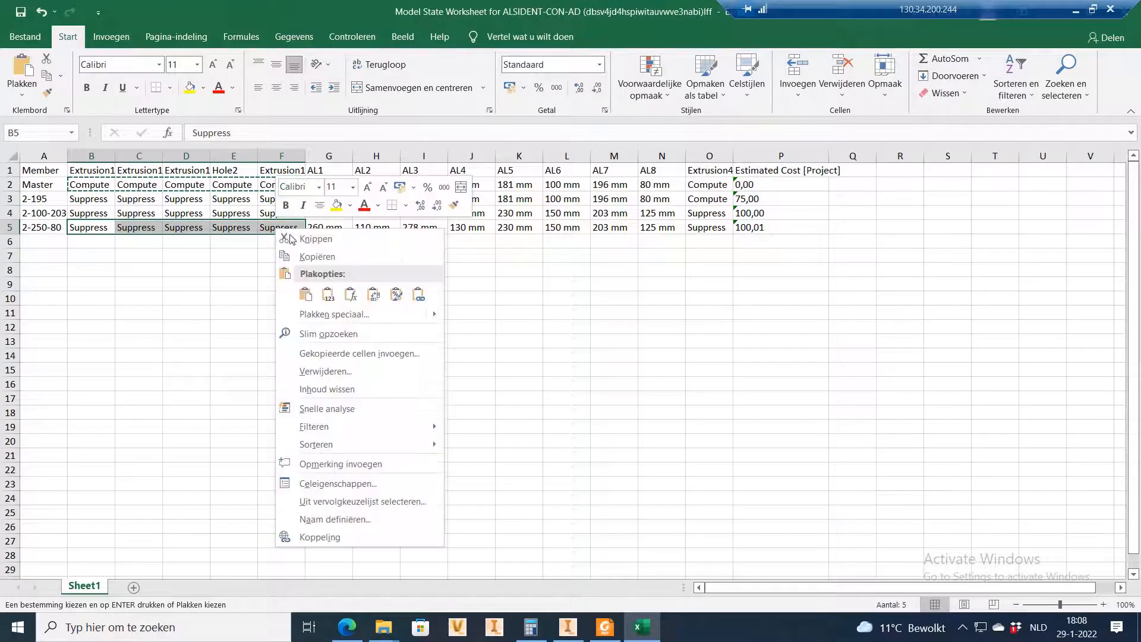
pyautogui.click(302, 296)
pyautogui.click(247, 280)
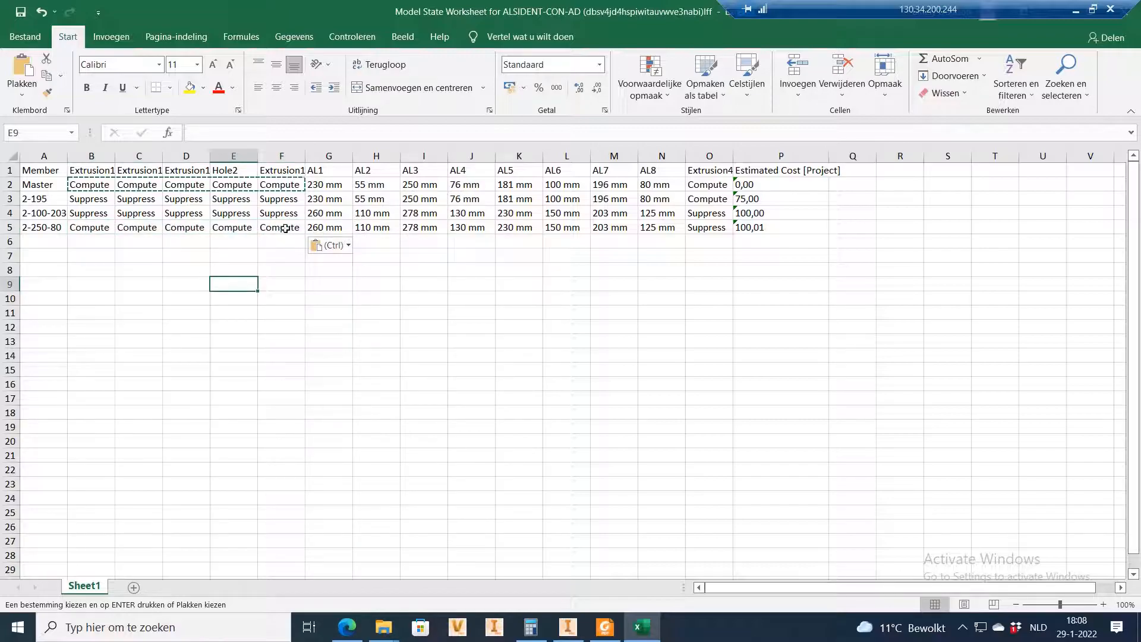
pyautogui.press('Escape')
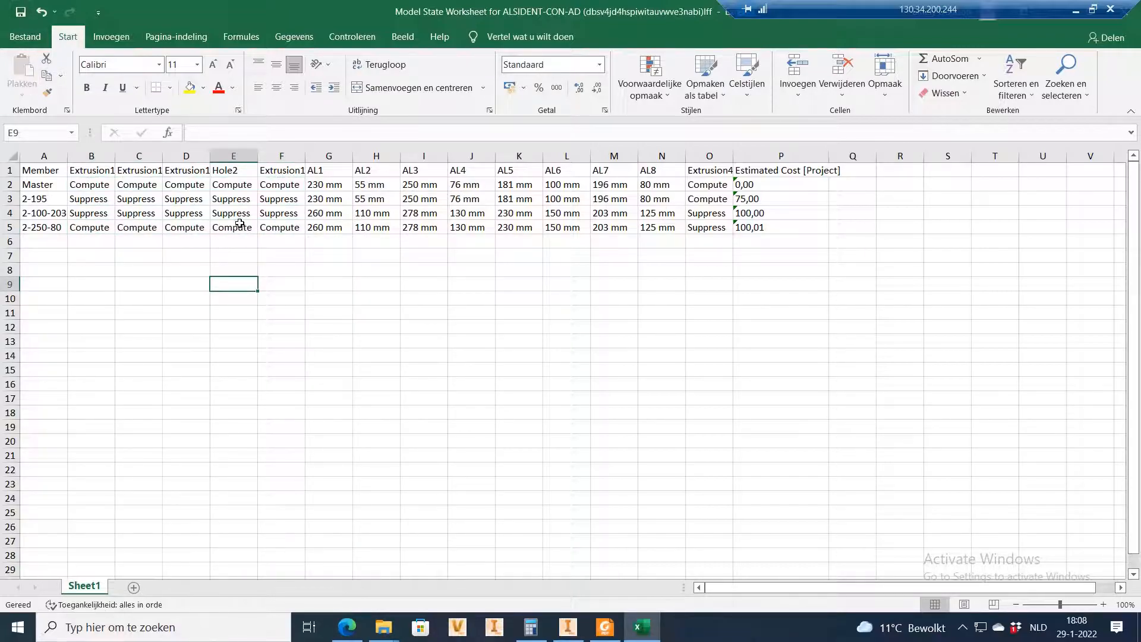
# Step: Restore the worksheet to a smaller window over the Inventor model and select the 2-250-80 member
pyautogui.click(330, 226)
pyautogui.click(415, 313)
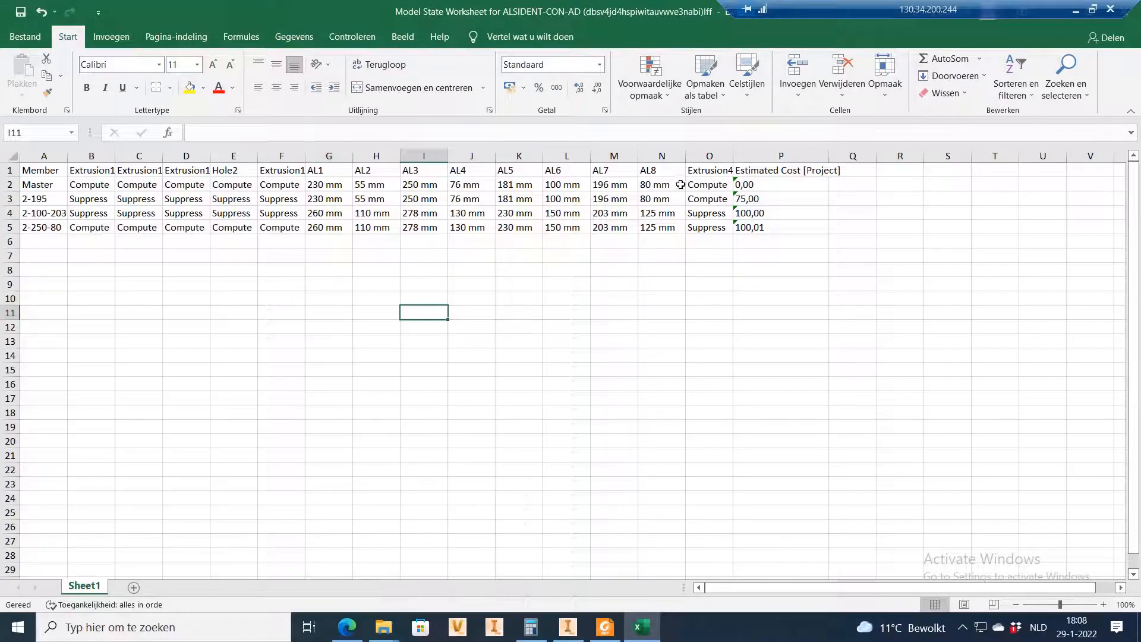
pyautogui.click(765, 256)
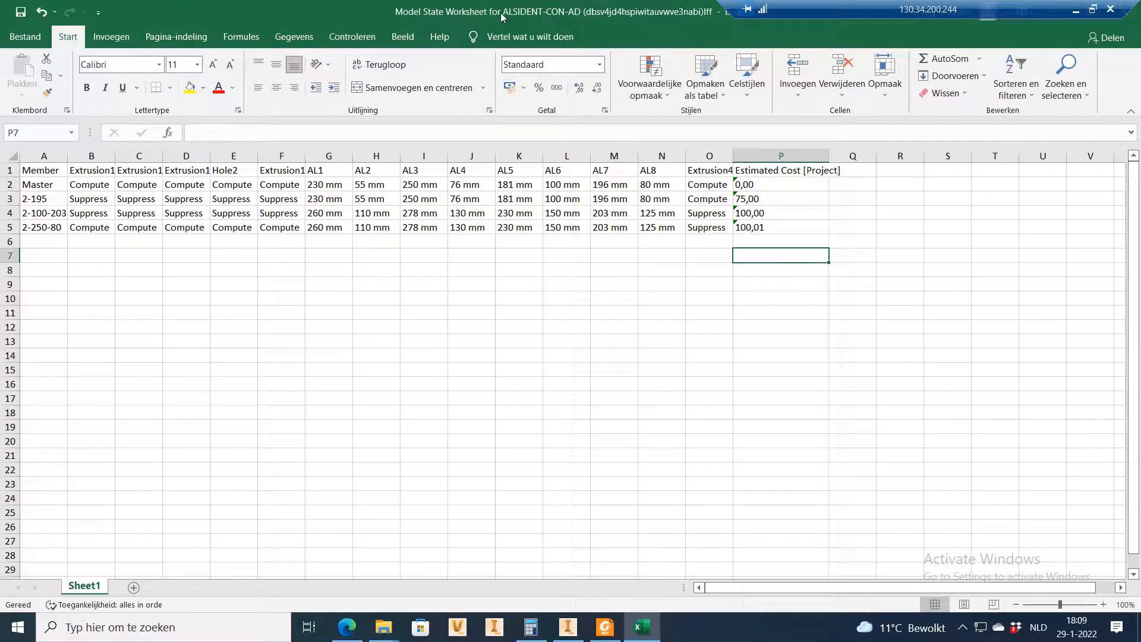
pyautogui.moveTo(502, 15); pyautogui.dragTo(503, 57)
pyautogui.click(122, 268)
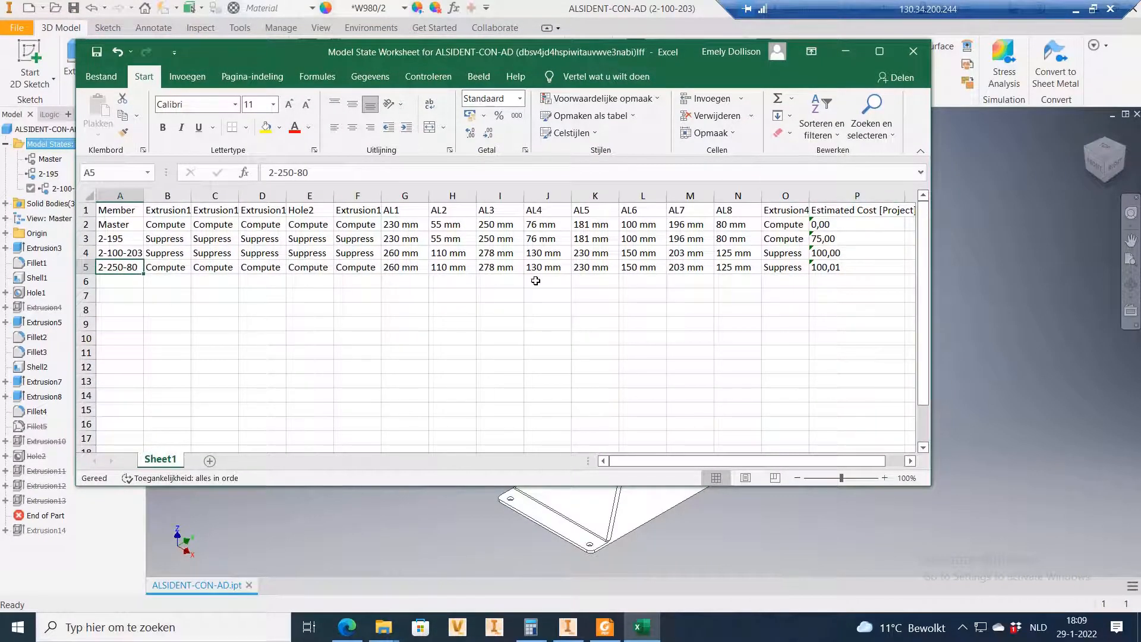
# Step: Close the model state worksheet and activate the 2-250-80 model state
pyautogui.click(911, 52)
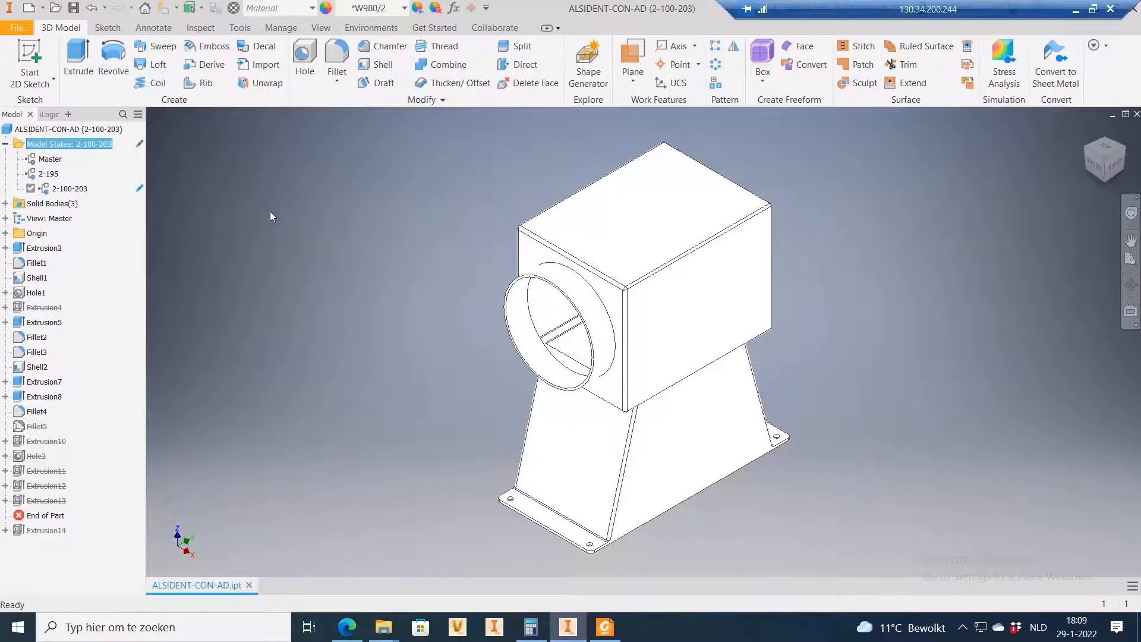
pyautogui.doubleClick(59, 204)
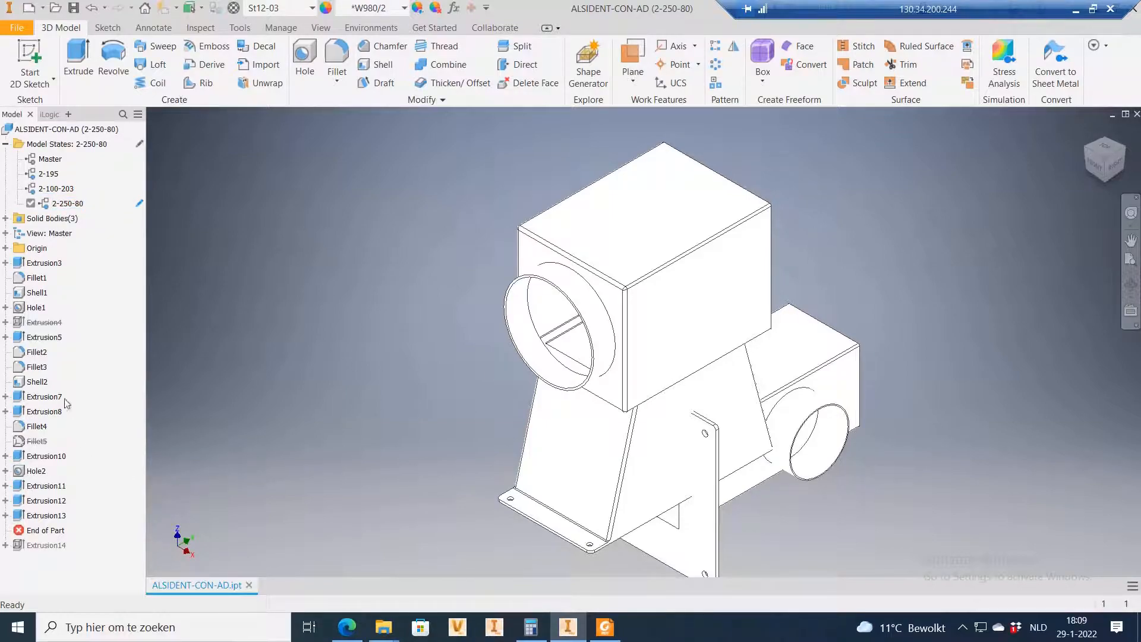
# Step: Suppress Extrusion3, Fillet1, Shell1, Hole1, Extrusion5, Fillet2, Fillet3, Shell2, Extrusion7, Extrusion8 and Fillet4 in the 2-250-80 model state
pyautogui.click(44, 264)
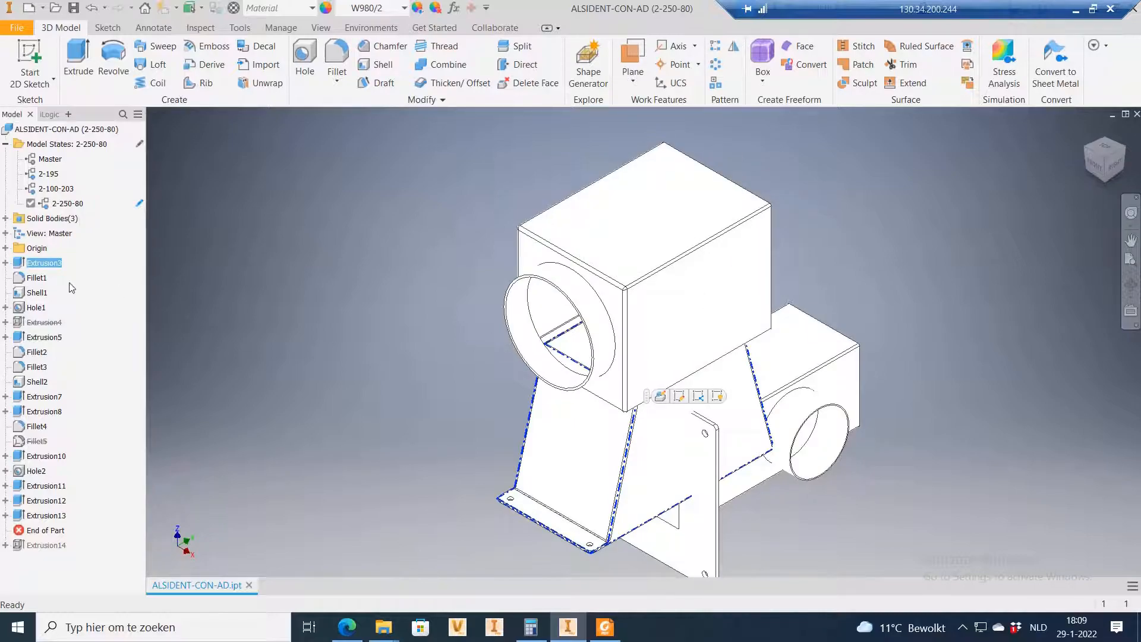
pyautogui.keyDown('ctrl'); pyautogui.click(36, 277); pyautogui.keyUp('ctrl')
pyautogui.keyDown('ctrl'); pyautogui.click(37, 293); pyautogui.keyUp('ctrl')
pyautogui.keyDown('ctrl'); pyautogui.click(36, 307); pyautogui.keyUp('ctrl')
pyautogui.keyDown('ctrl'); pyautogui.click(44, 336); pyautogui.keyUp('ctrl')
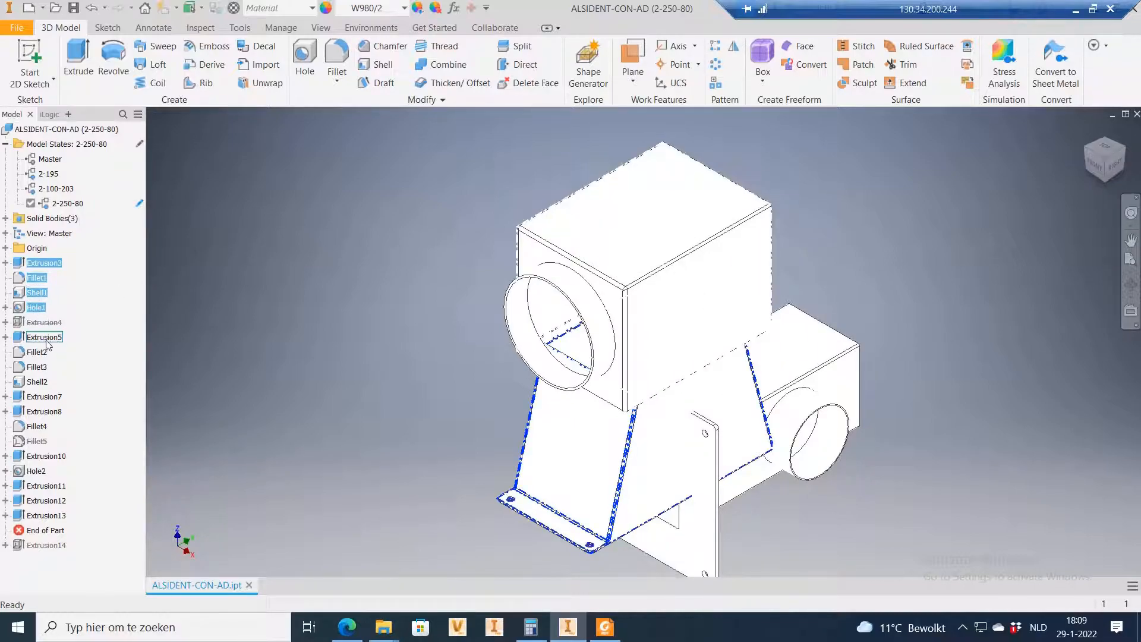
pyautogui.keyDown('ctrl'); pyautogui.click(36, 352); pyautogui.keyUp('ctrl')
pyautogui.keyDown('ctrl'); pyautogui.click(37, 366); pyautogui.keyUp('ctrl')
pyautogui.keyDown('ctrl'); pyautogui.click(37, 382); pyautogui.keyUp('ctrl')
pyautogui.keyDown('ctrl'); pyautogui.click(44, 396); pyautogui.keyUp('ctrl')
pyautogui.keyDown('ctrl'); pyautogui.click(44, 412); pyautogui.keyUp('ctrl')
pyautogui.keyDown('ctrl'); pyautogui.click(37, 426); pyautogui.keyUp('ctrl')
pyautogui.rightClick(39, 429)
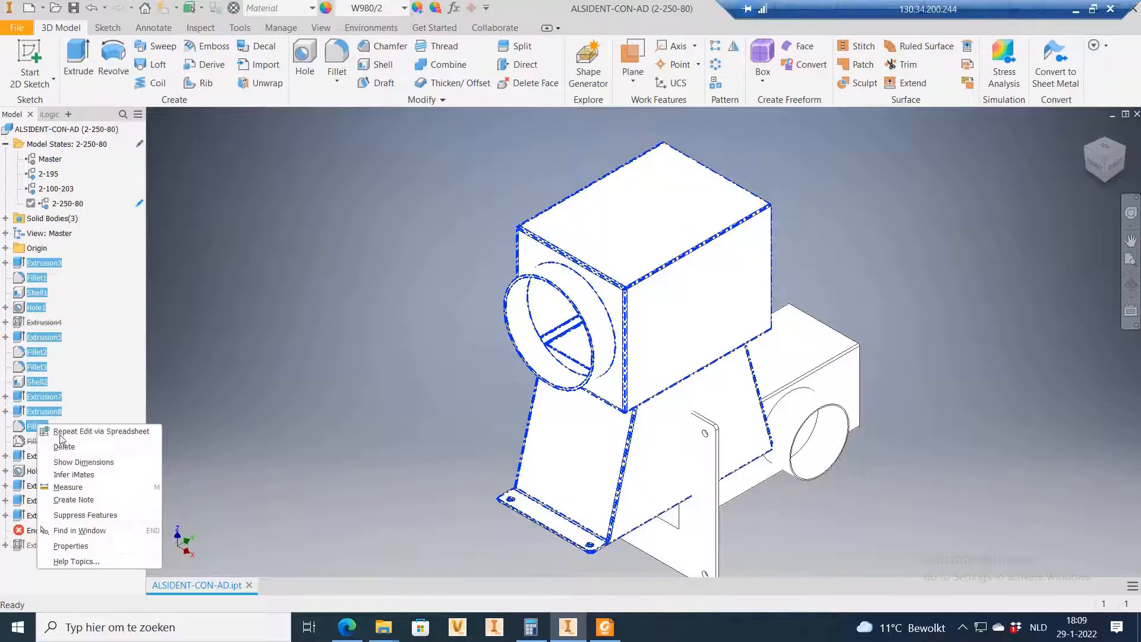
pyautogui.click(62, 514)
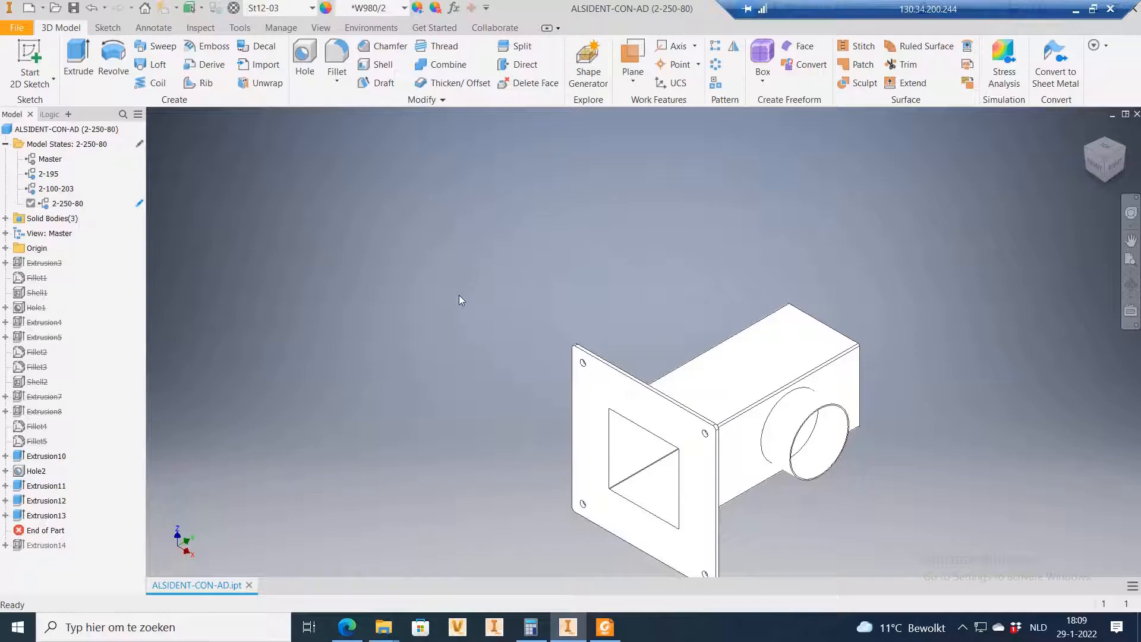
# Step: Open the model state worksheet in a maximized window and widen column Q so the Extrusion3 header fits
pyautogui.scroll(-3, 461, 296)
pyautogui.scroll(3, 588, 355)
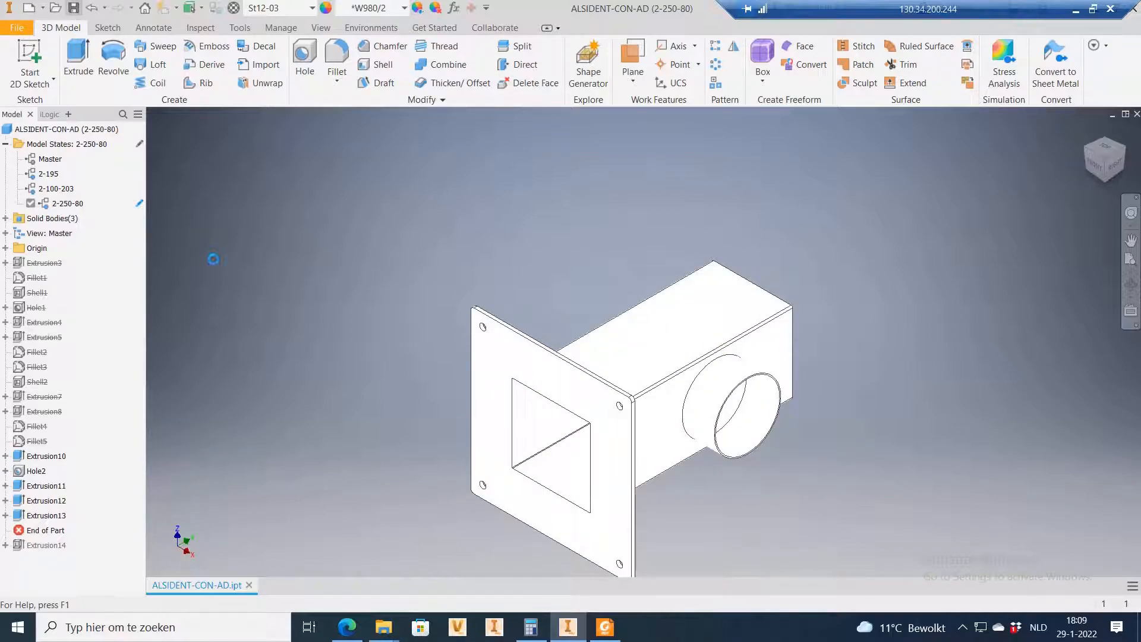
pyautogui.rightClick(63, 144)
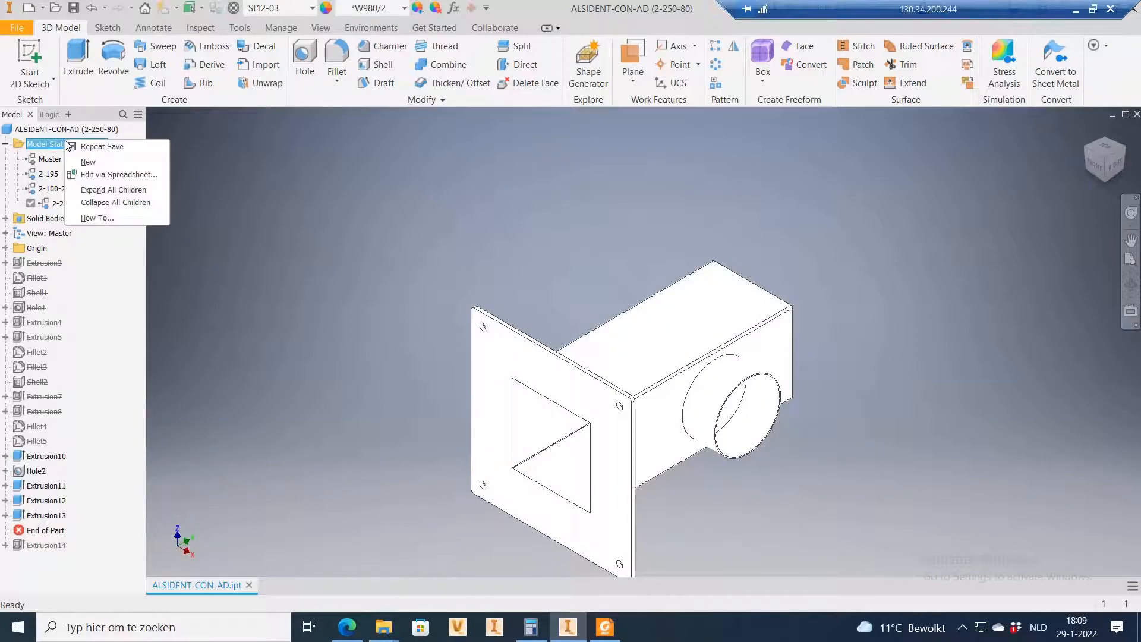
pyautogui.click(111, 174)
pyautogui.click(544, 330)
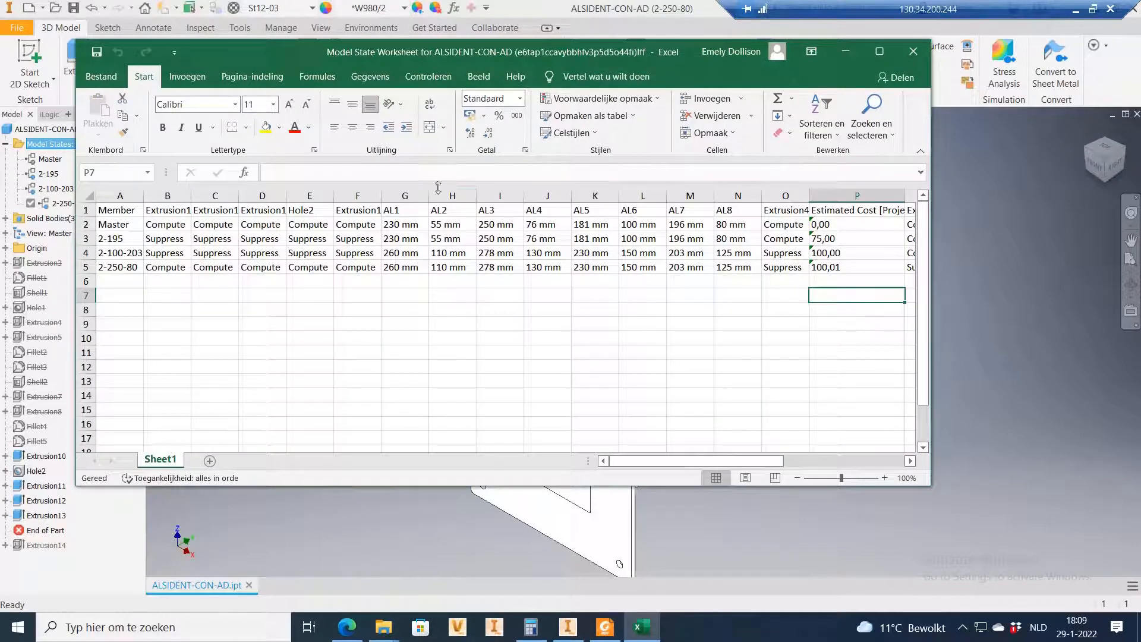
pyautogui.click(879, 52)
pyautogui.click(1121, 587)
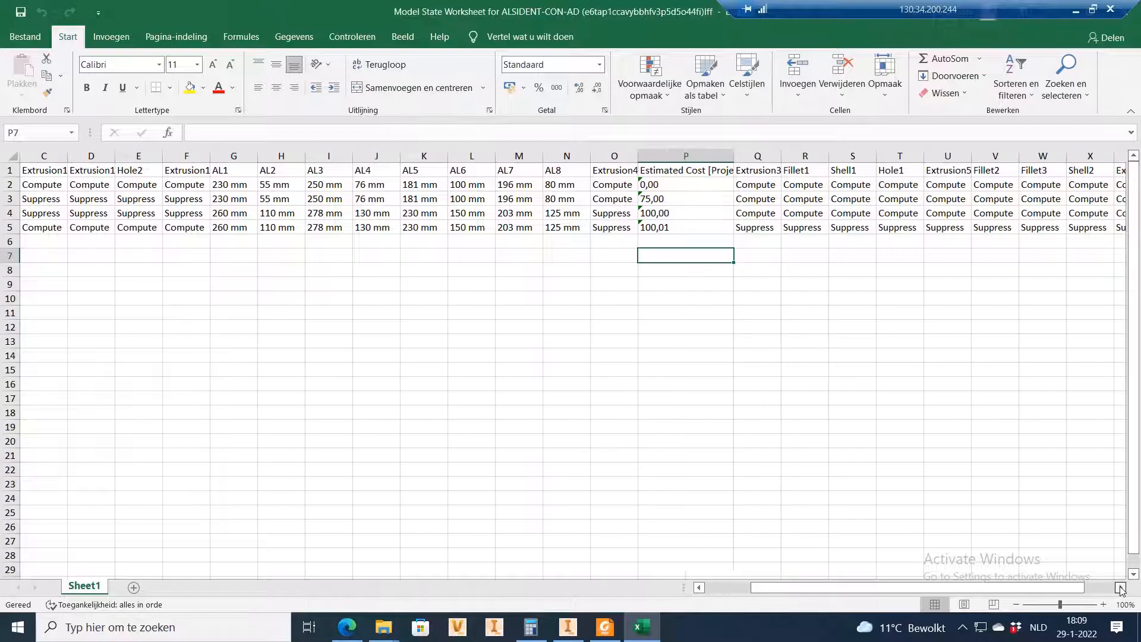
pyautogui.moveTo(473, 156); pyautogui.dragTo(875, 173)
pyautogui.click(519, 284)
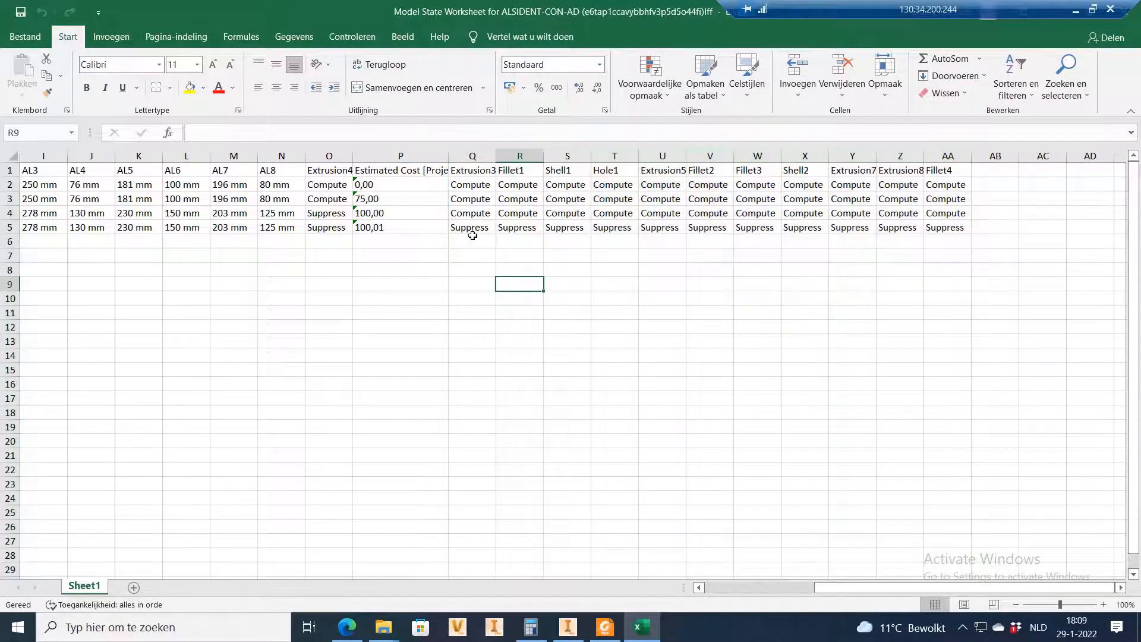
pyautogui.moveTo(492, 159); pyautogui.dragTo(502, 160)
pyautogui.click(478, 172)
# Step: Examine the 2-250-80 row's Compute and Suppress entries against the feature names in the header row
pyautogui.click(528, 170)
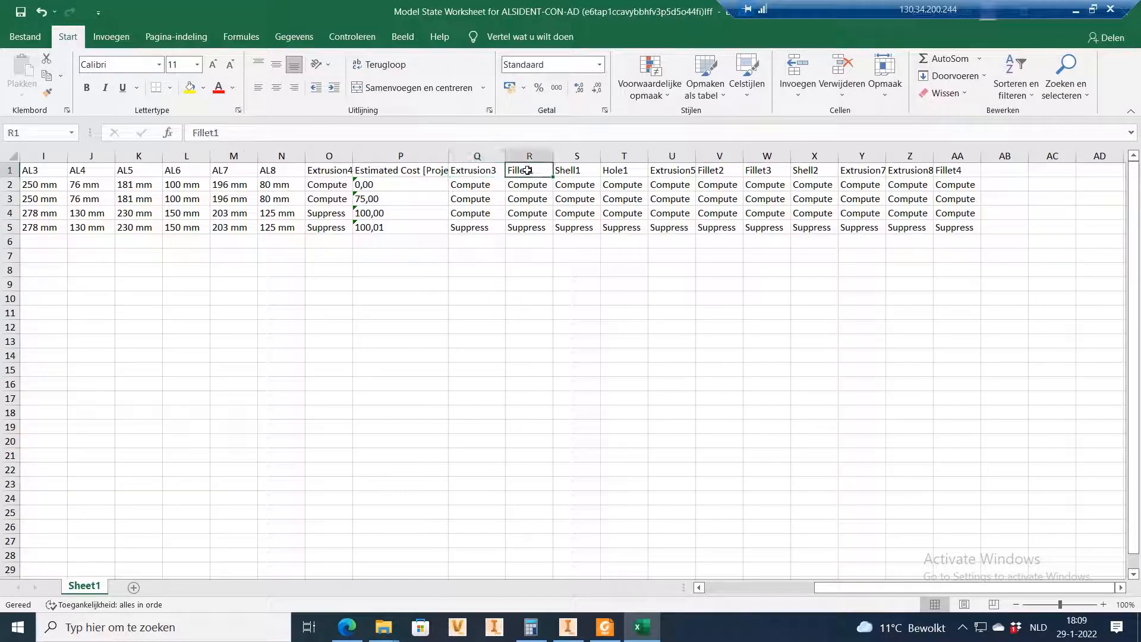
pyautogui.click(572, 171)
pyautogui.click(623, 171)
pyautogui.click(680, 171)
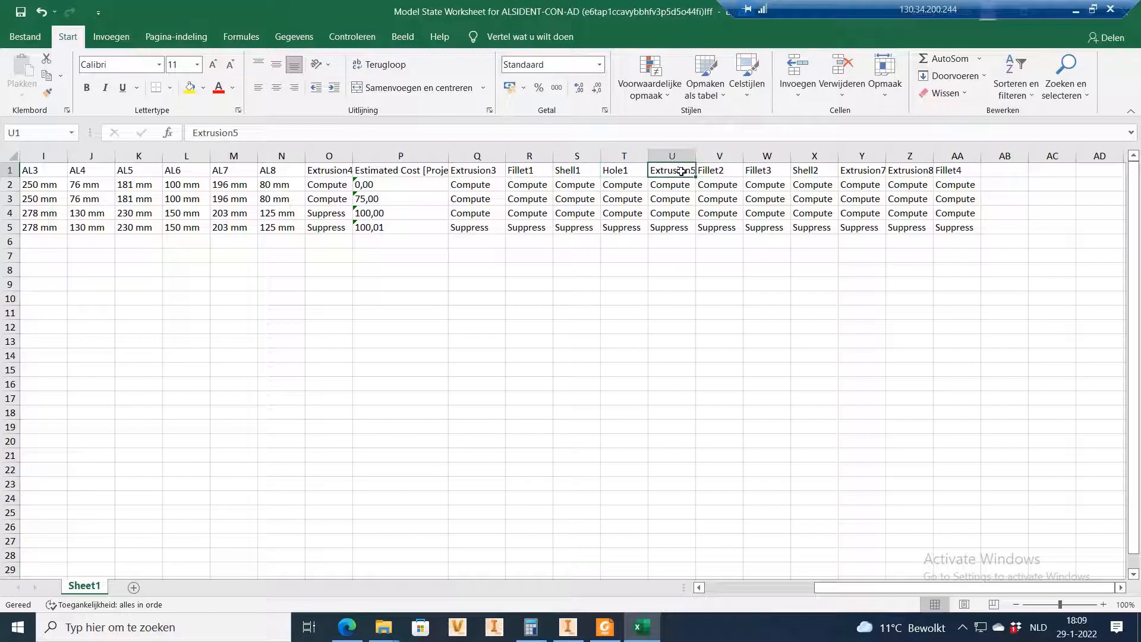
pyautogui.moveTo(463, 230); pyautogui.dragTo(956, 228)
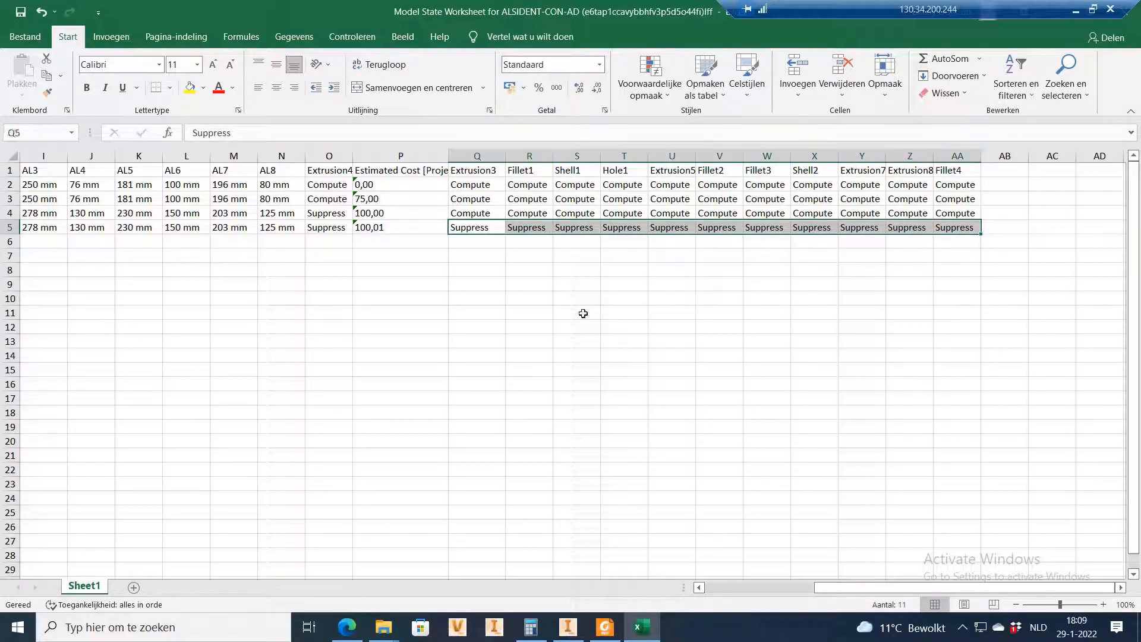
pyautogui.moveTo(824, 588); pyautogui.dragTo(689, 595)
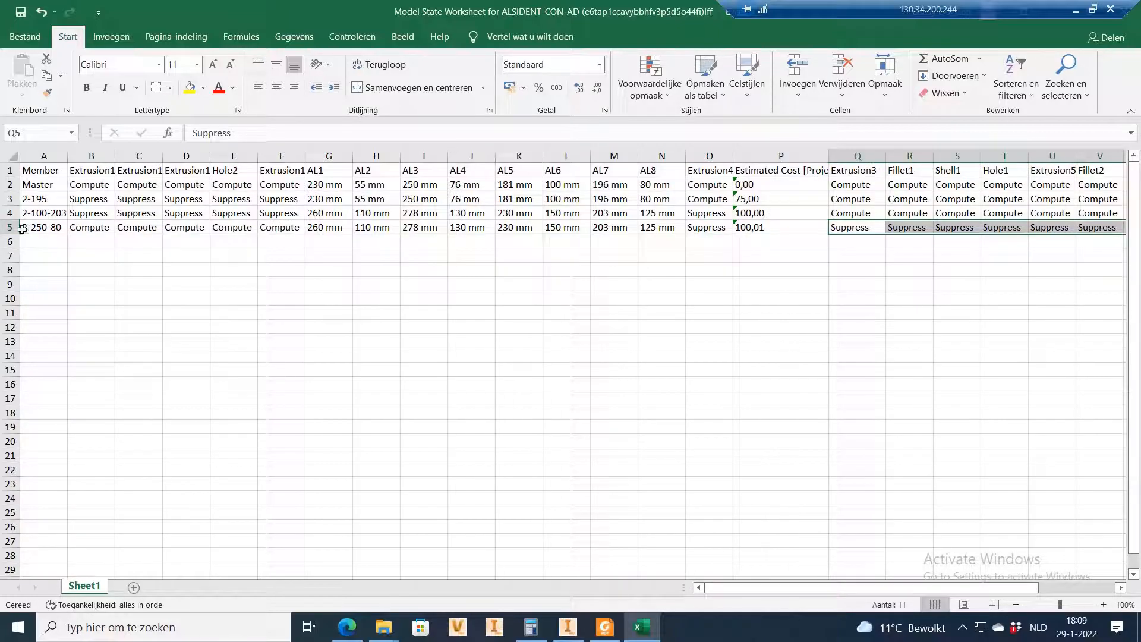
pyautogui.click(14, 227)
pyautogui.click(299, 311)
pyautogui.click(108, 229)
pyautogui.moveTo(108, 229); pyautogui.dragTo(300, 229)
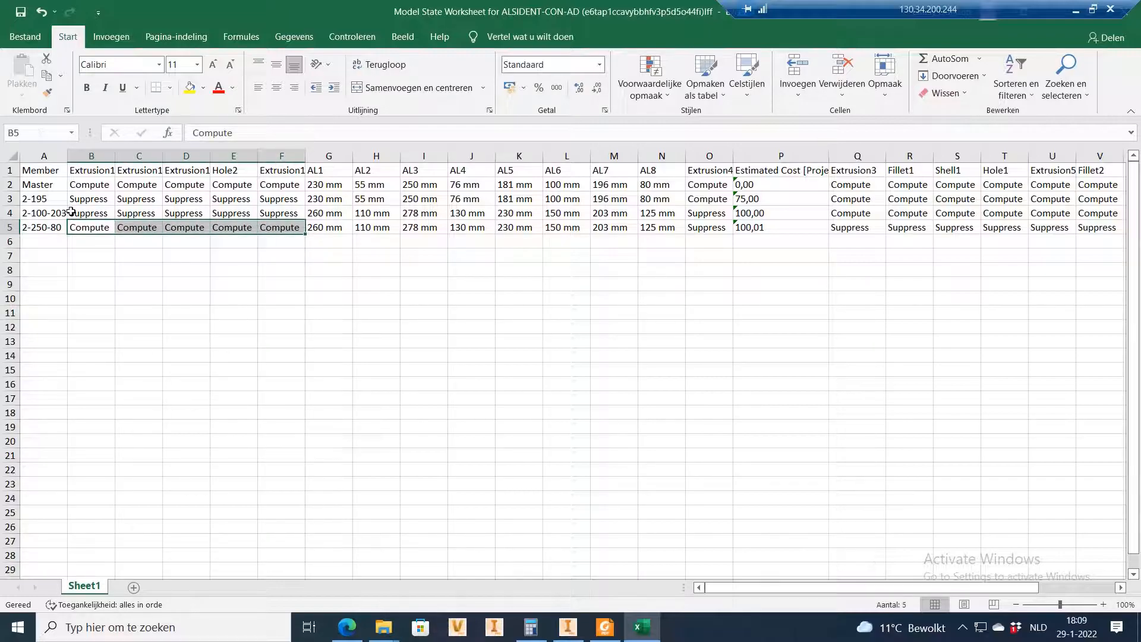
pyautogui.moveTo(857, 226); pyautogui.dragTo(1116, 232)
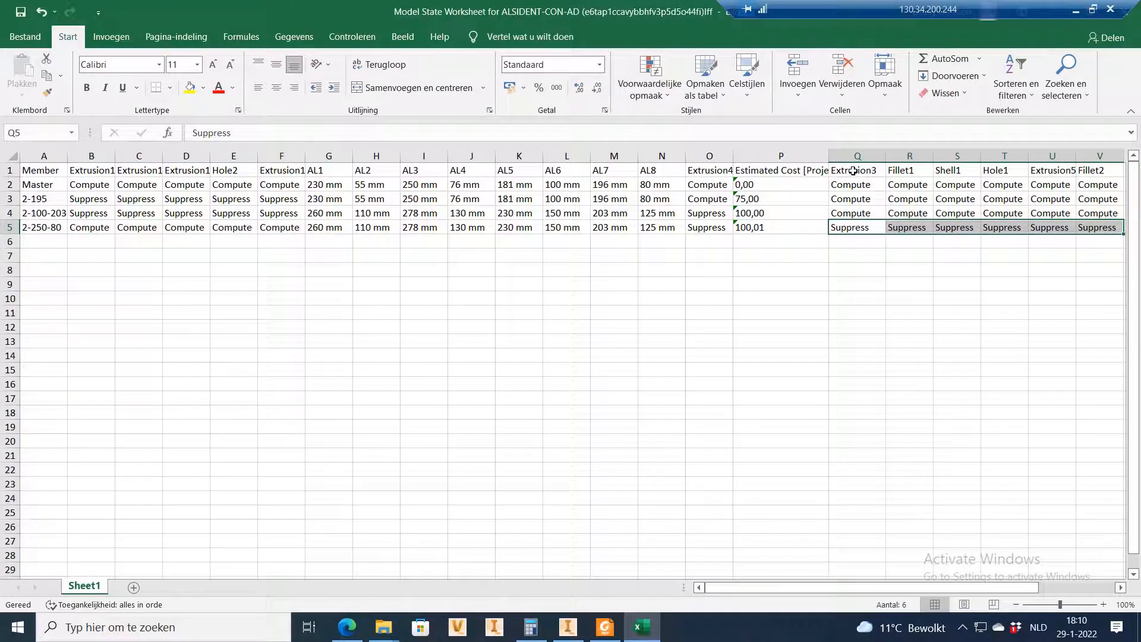
pyautogui.click(166, 312)
# Step: Save and close the worksheet, and show the 2-250-80 model state in the home view
pyautogui.click(24, 14)
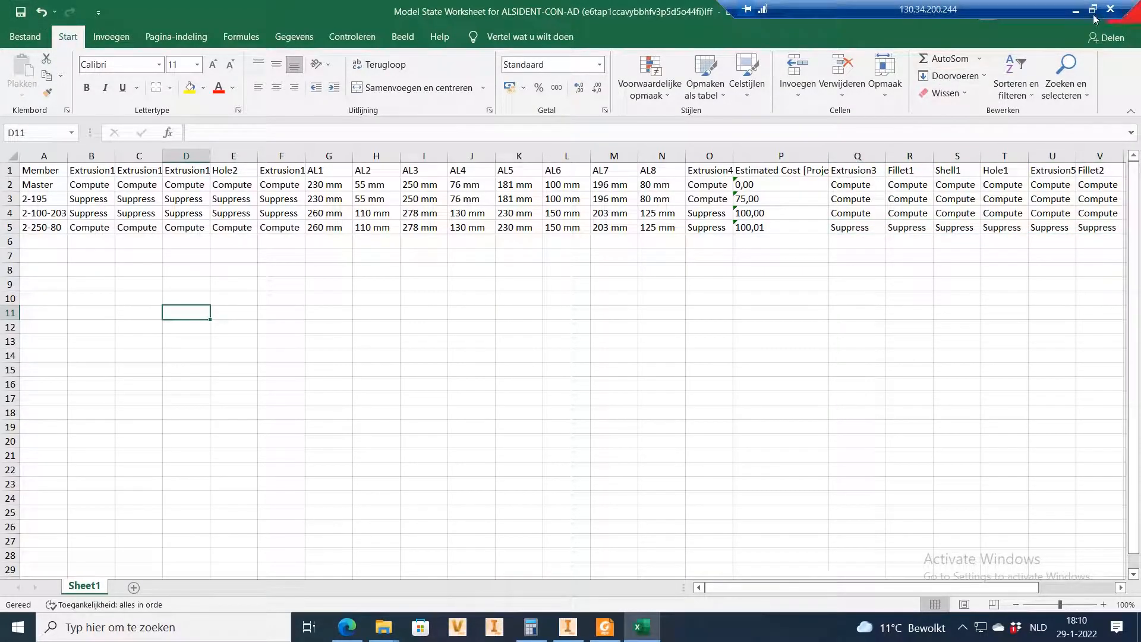
pyautogui.click(1128, 20)
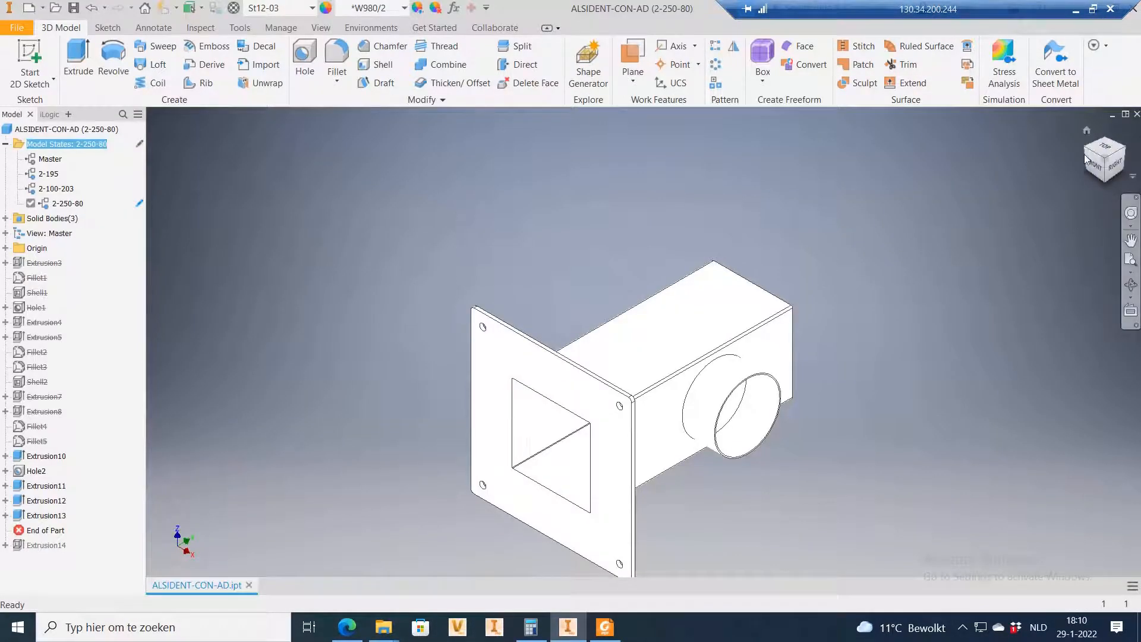
pyautogui.click(1086, 130)
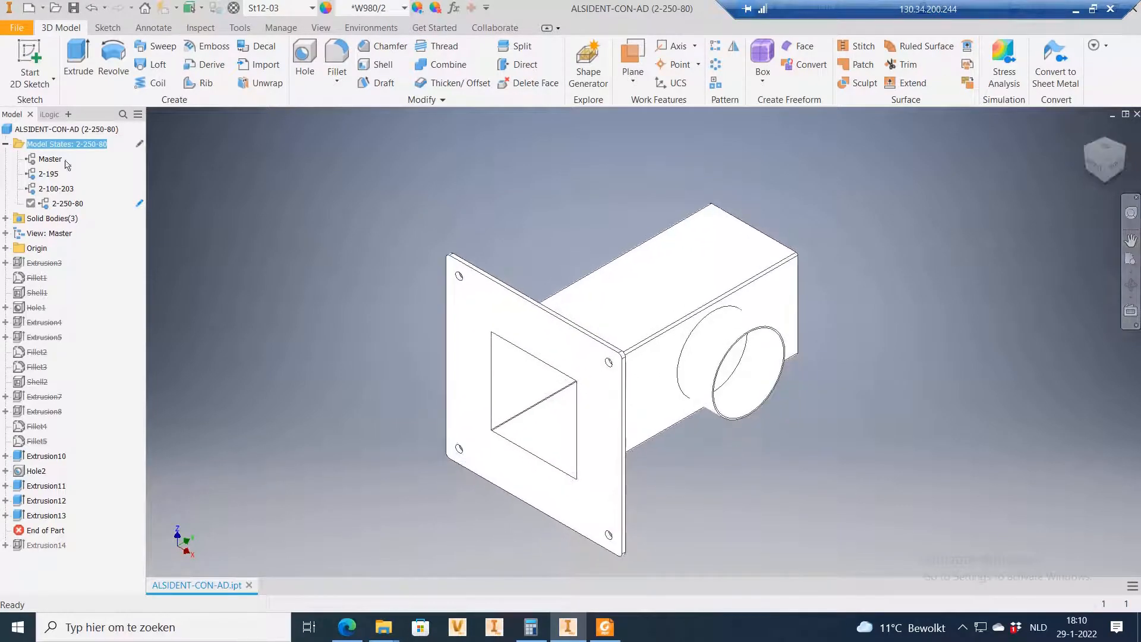
pyautogui.doubleClick(66, 204)
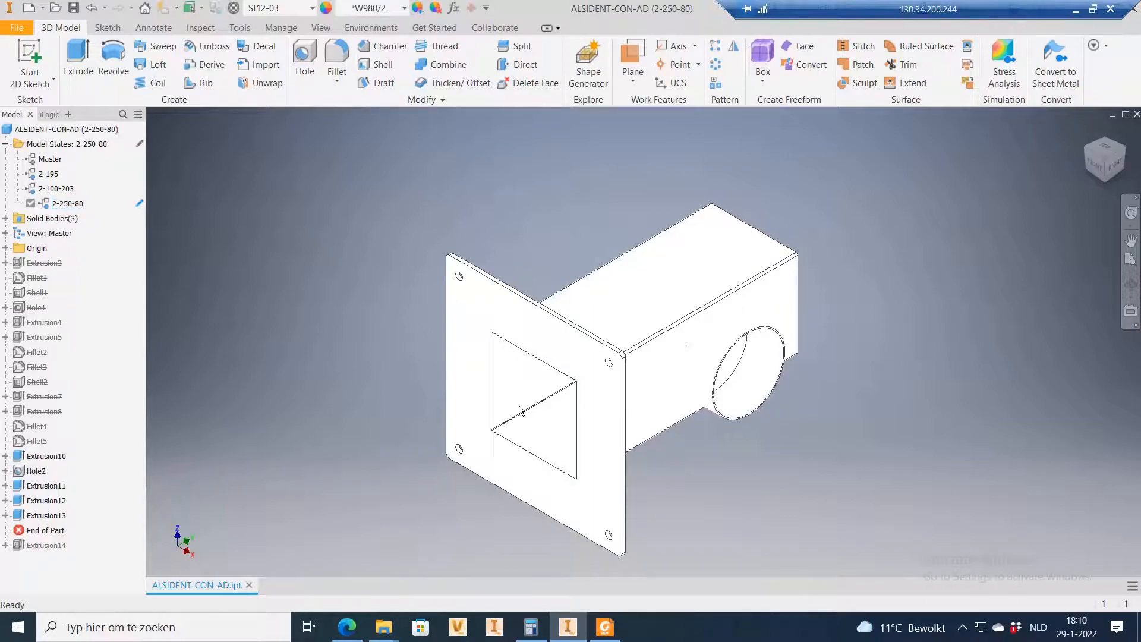
# Step: Check the BL1 lengths listed for the 2-250-(050-)80 variant in alsident2.pdf and return to the Inventor part
pyautogui.click(606, 637)
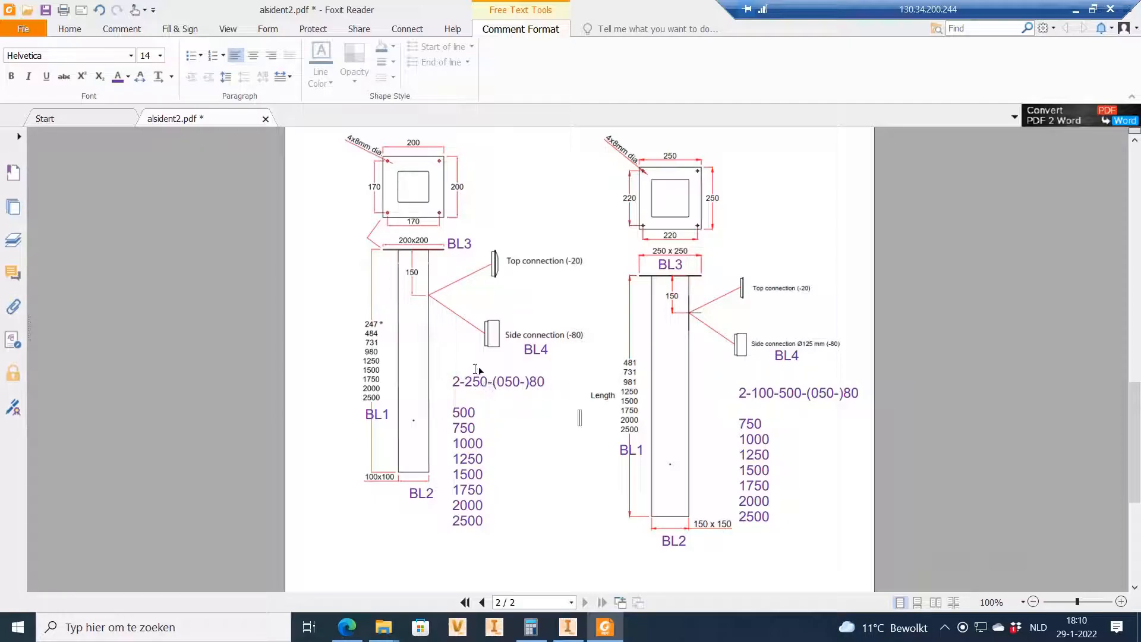
pyautogui.click(365, 327)
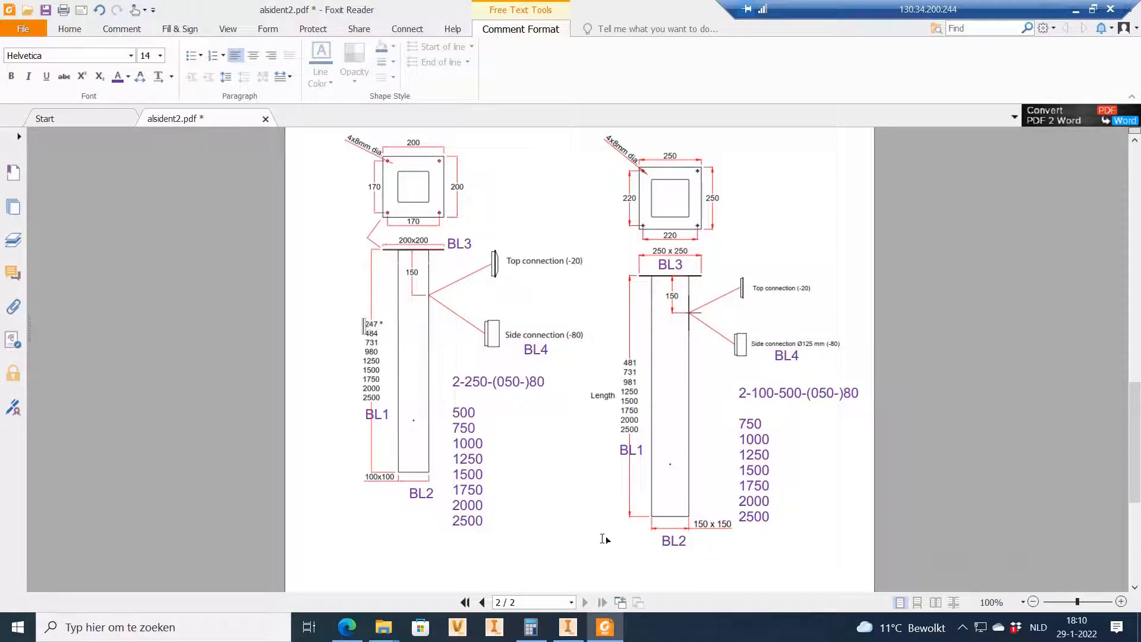
pyautogui.click(567, 626)
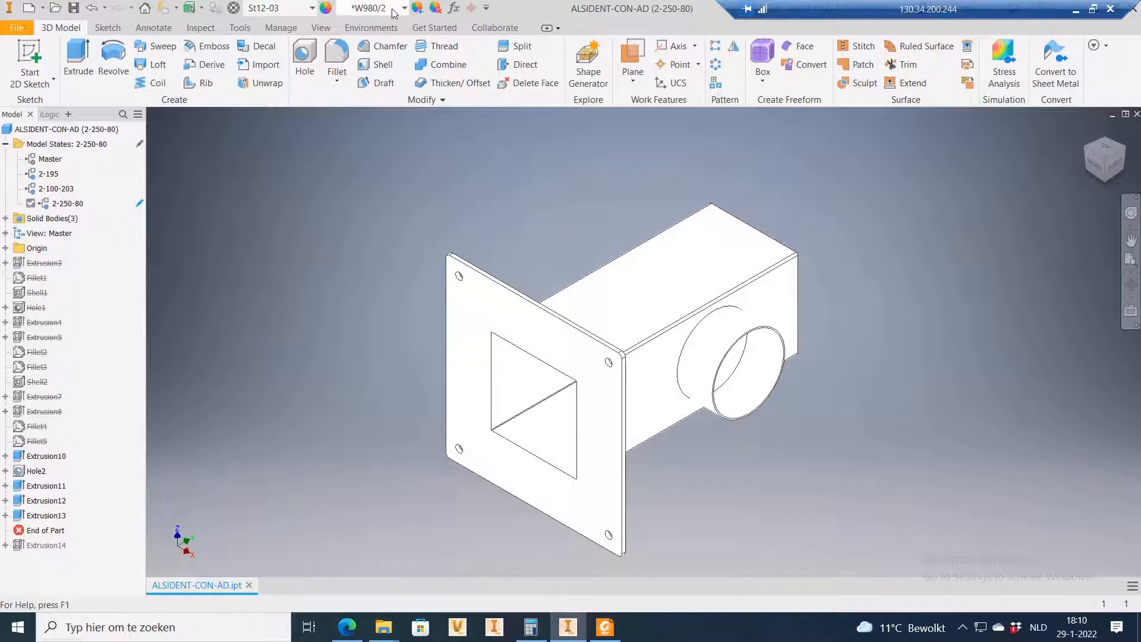
# Step: Set the user parameter BL1 to 247 mm for the 2-250-80 model state, following the PDF drawing
pyautogui.click(454, 8)
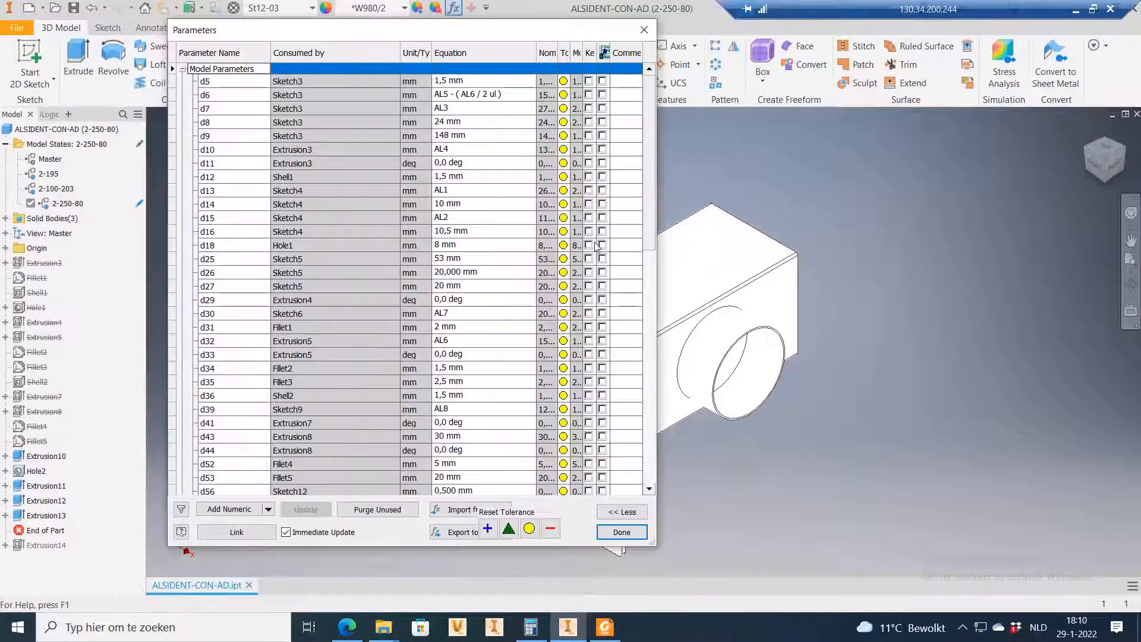
pyautogui.moveTo(652, 164); pyautogui.dragTo(636, 485)
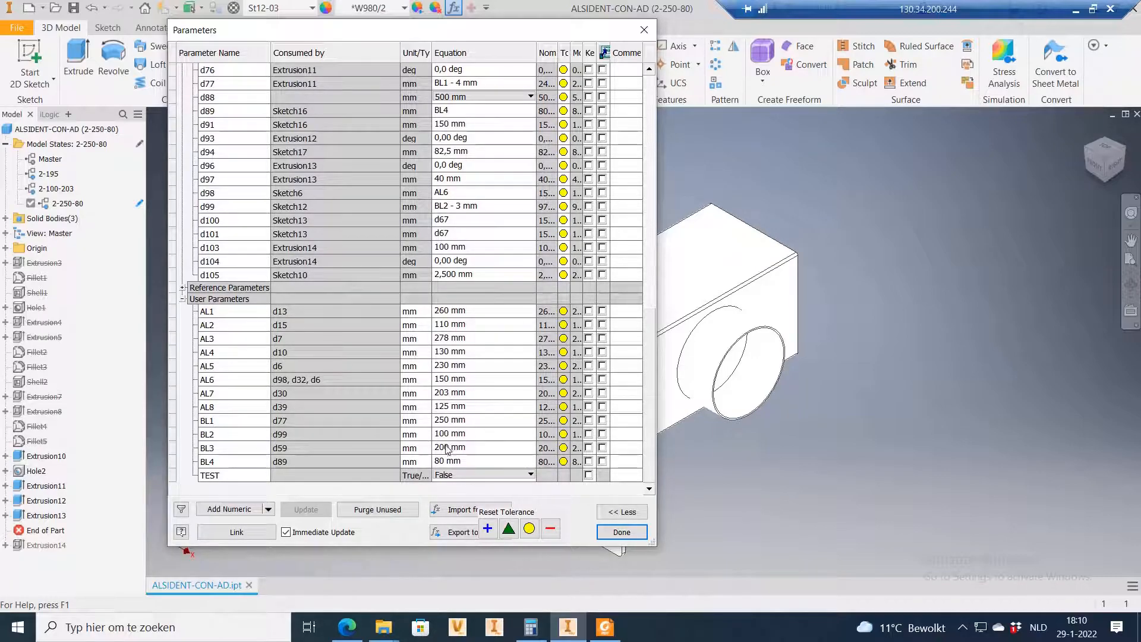
pyautogui.click(605, 627)
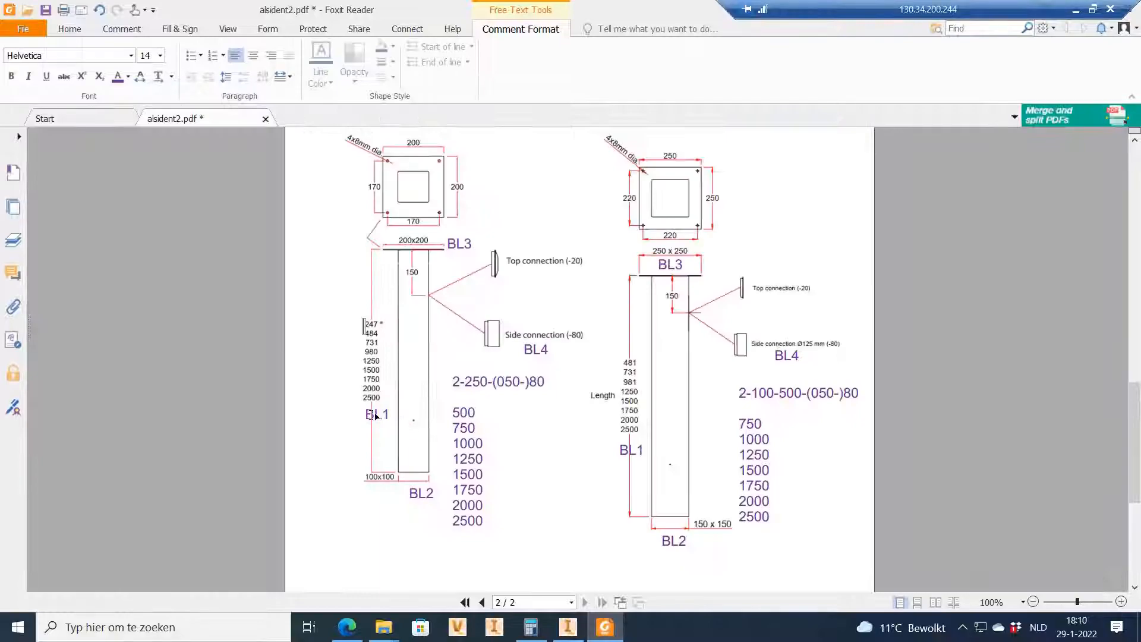
pyautogui.hotkey('alt', 'Tab')
pyautogui.doubleClick(451, 418)
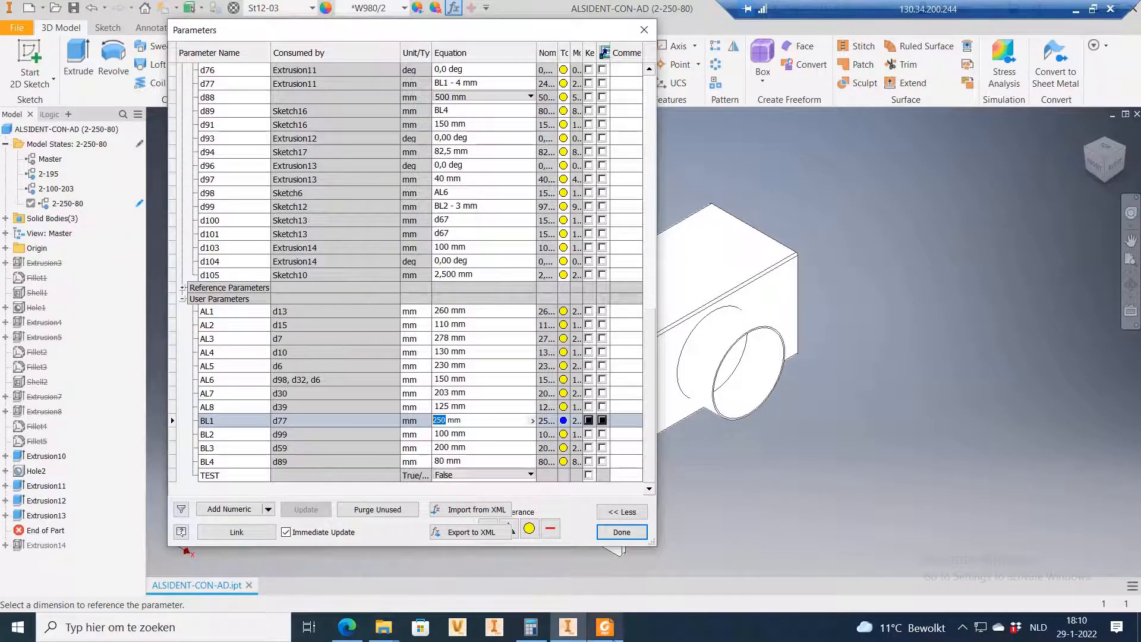
pyautogui.click(612, 636)
pyautogui.hotkey('alt', 'Tab')
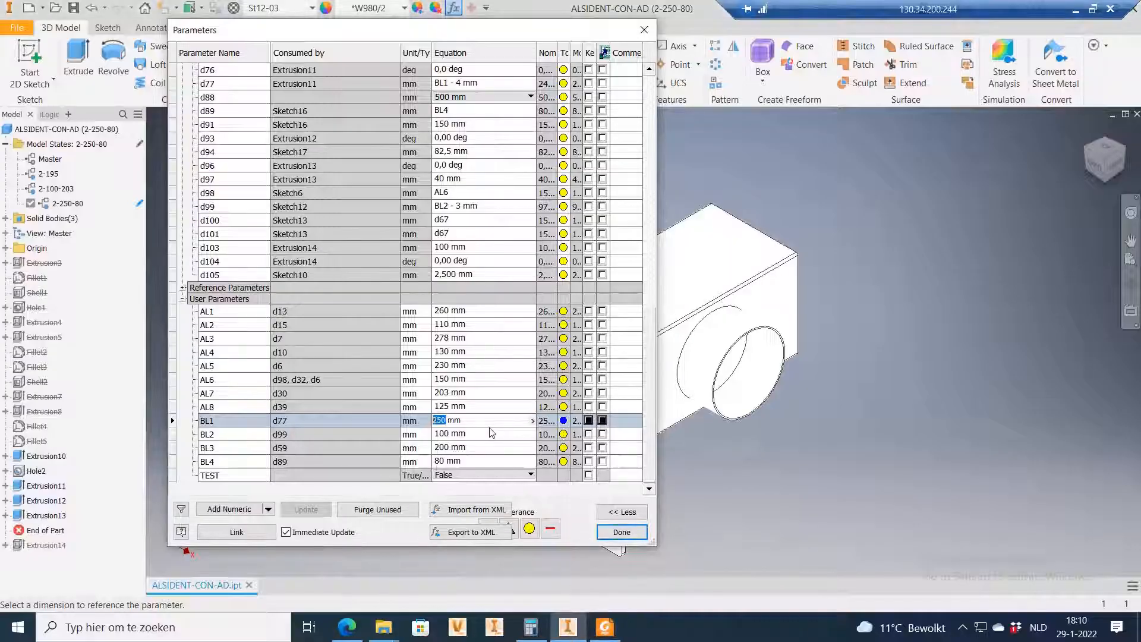
pyautogui.write('247')
pyautogui.press('Return')
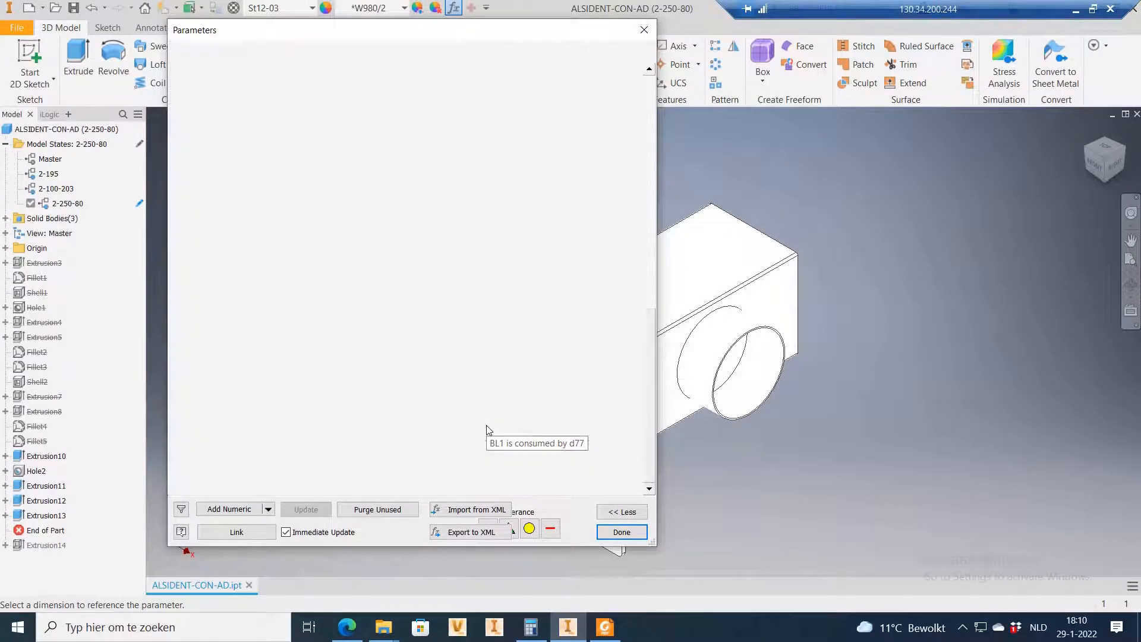
pyautogui.click(627, 534)
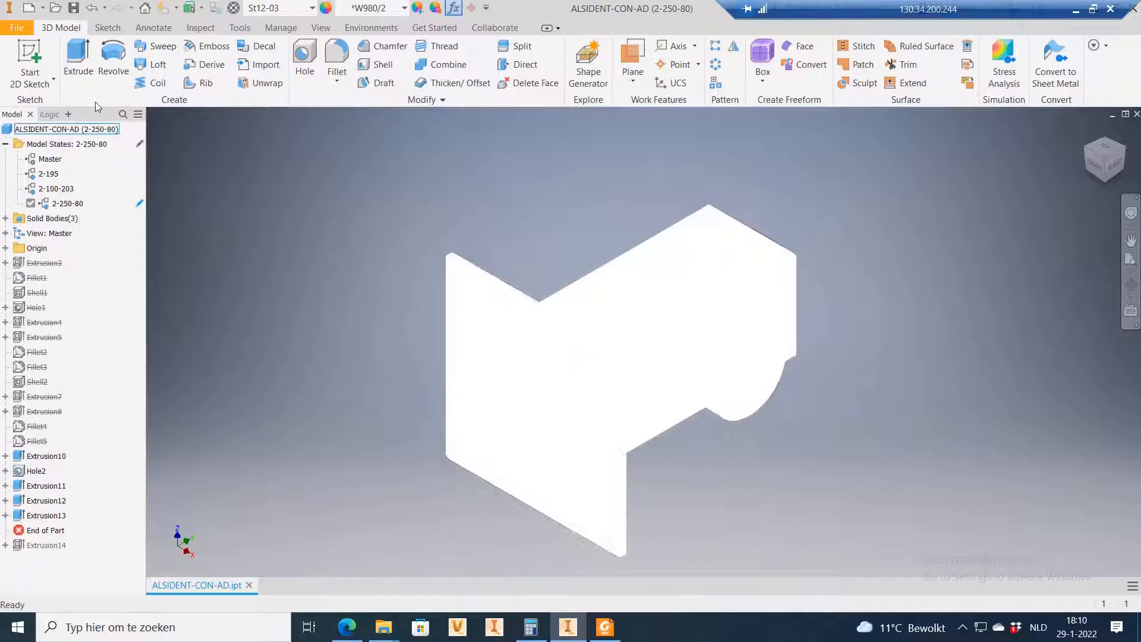
# Step: Reopen the model state worksheet of ALSIDENT-CON-AD for spreadsheet editing
pyautogui.rightClick(54, 129)
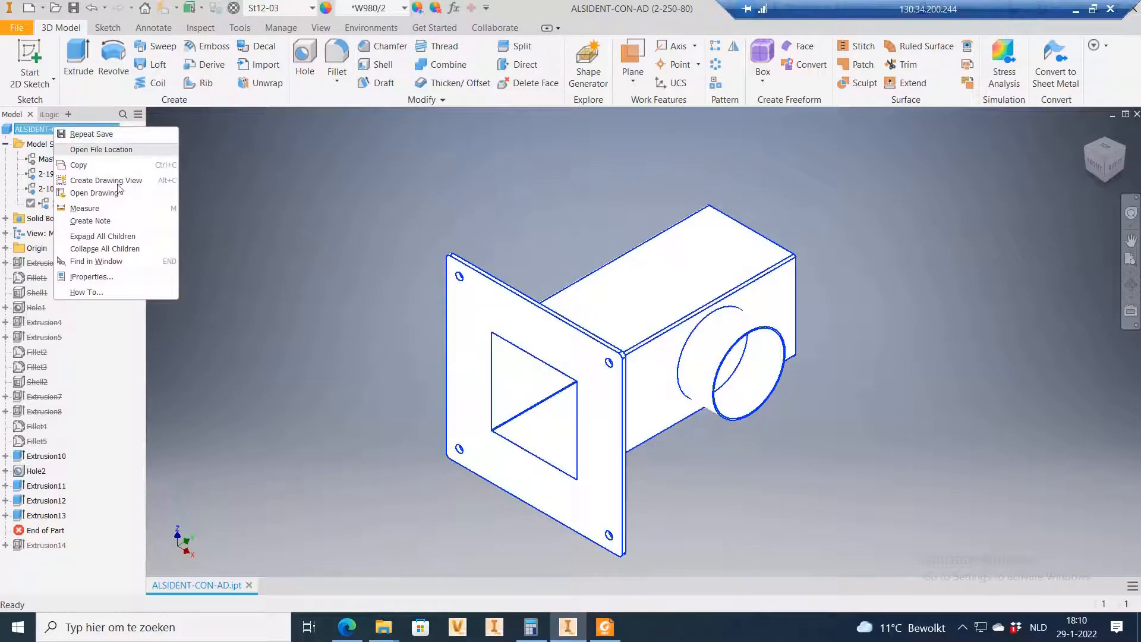
pyautogui.click(346, 200)
pyautogui.click(68, 145)
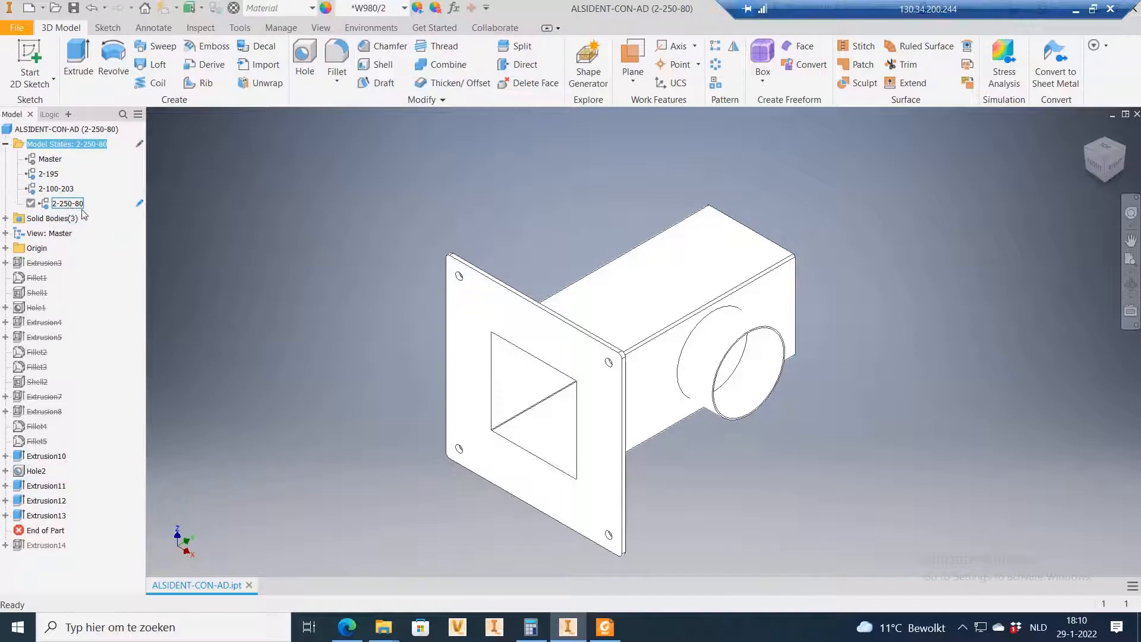
pyautogui.rightClick(69, 144)
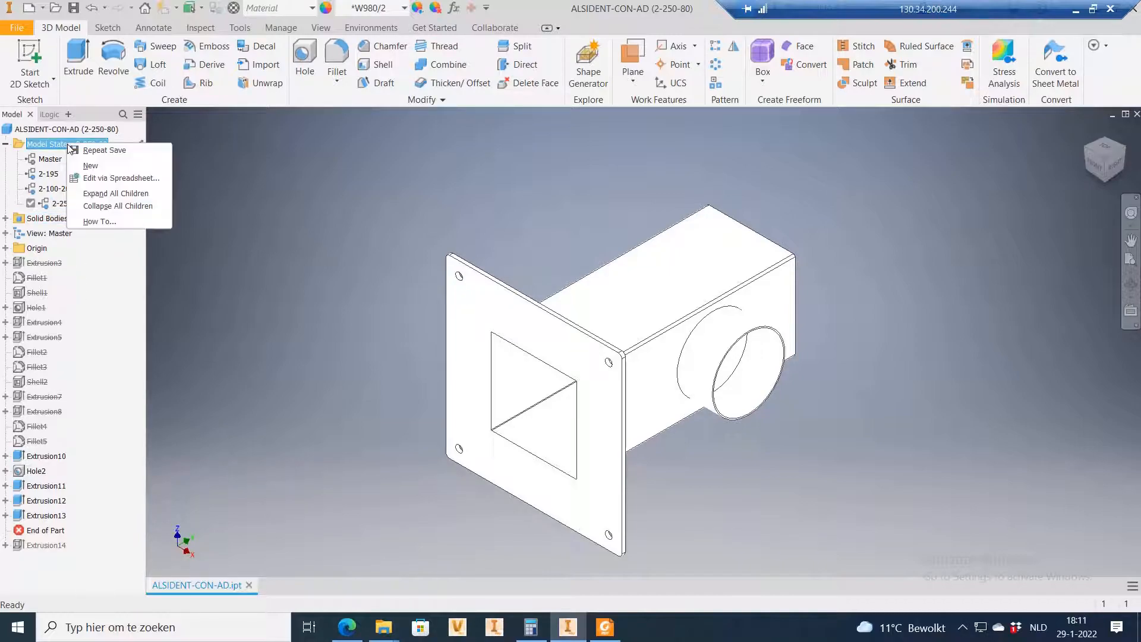
pyautogui.click(98, 178)
pyautogui.click(528, 331)
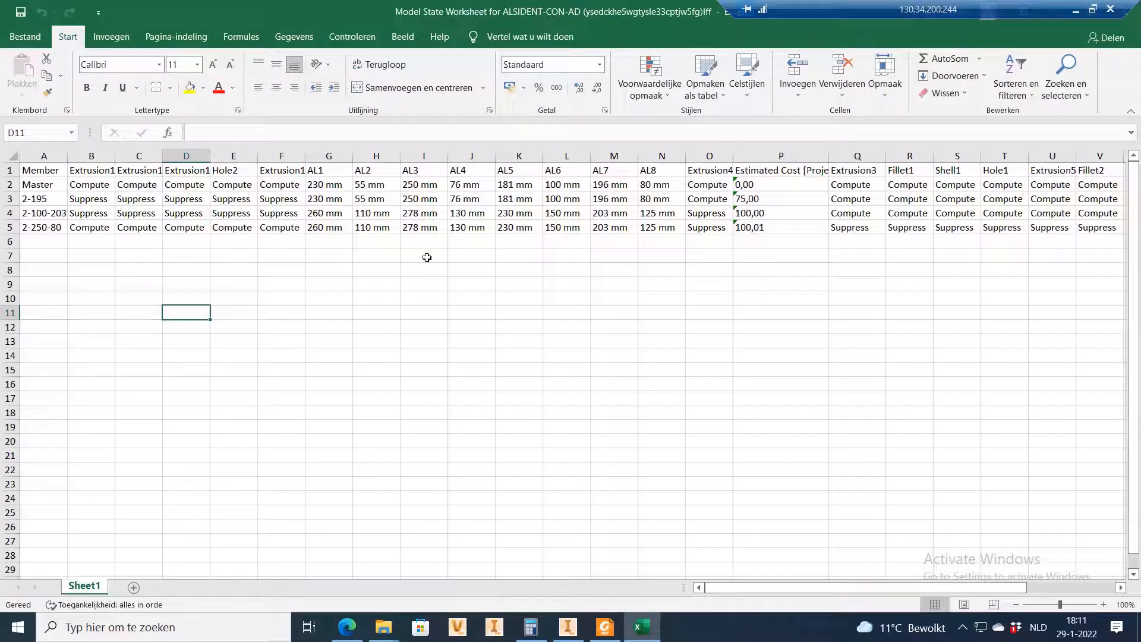
# Step: Fill the complete 2-250-80 row, from Member through BL1, down to row 12 as a series of new members
pyautogui.click(272, 275)
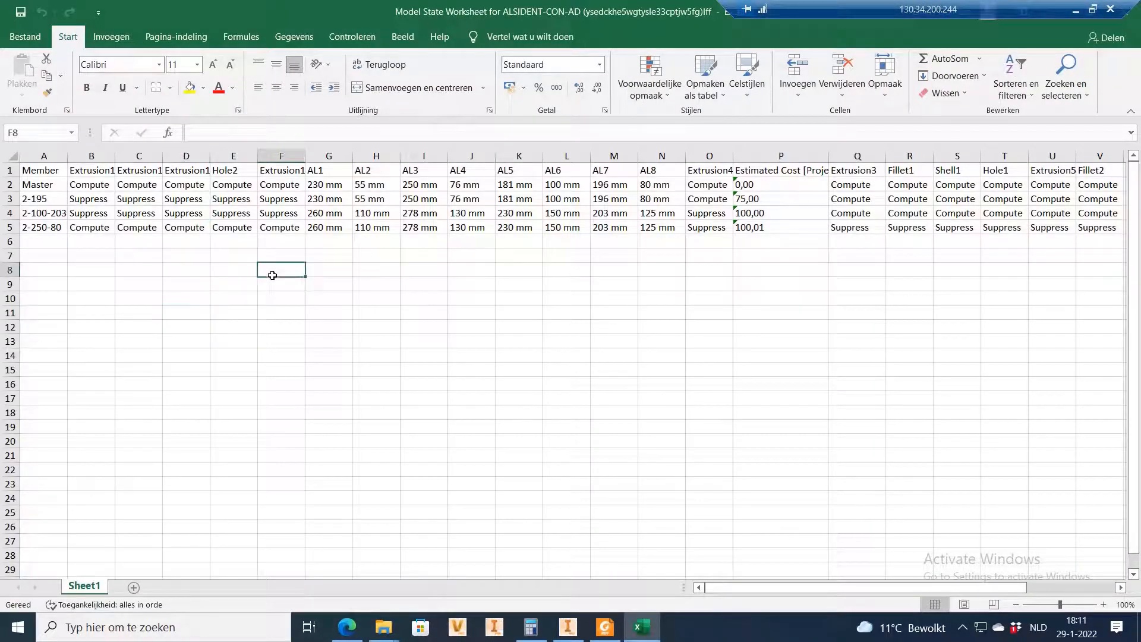
pyautogui.click(9, 228)
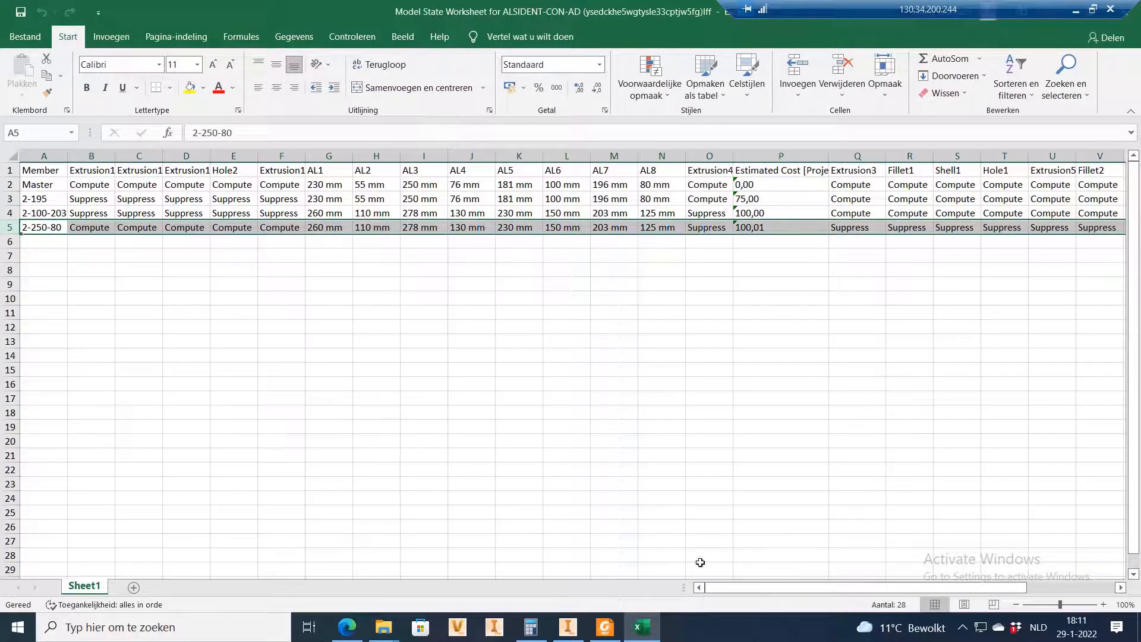
pyautogui.moveTo(732, 587); pyautogui.dragTo(952, 584)
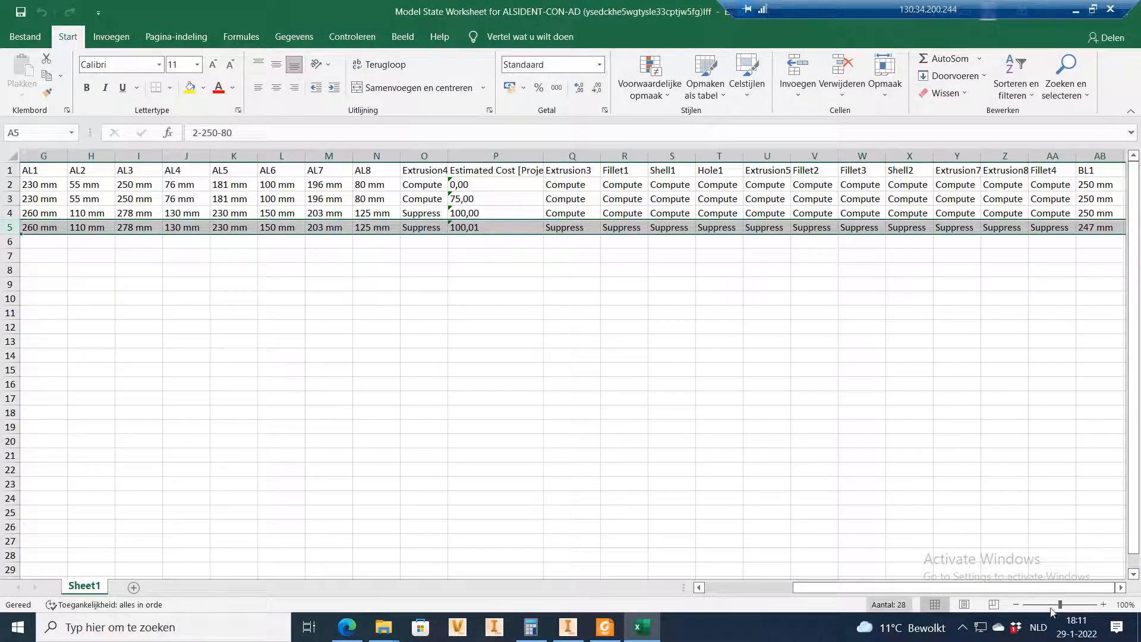
pyautogui.click(1120, 587)
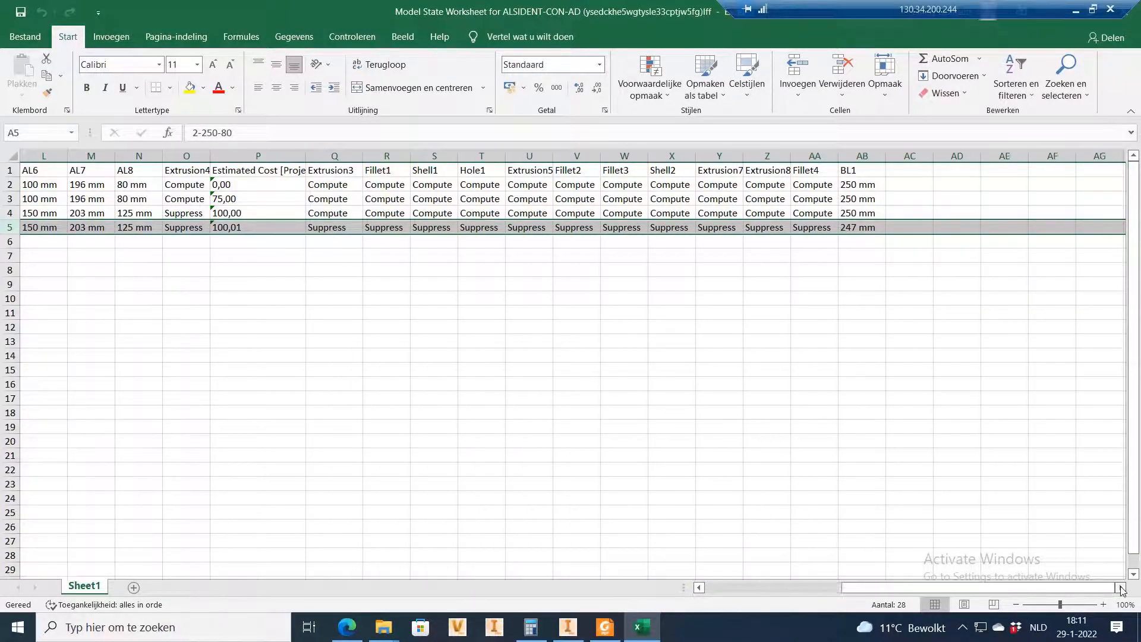
pyautogui.moveTo(1010, 587); pyautogui.dragTo(622, 592)
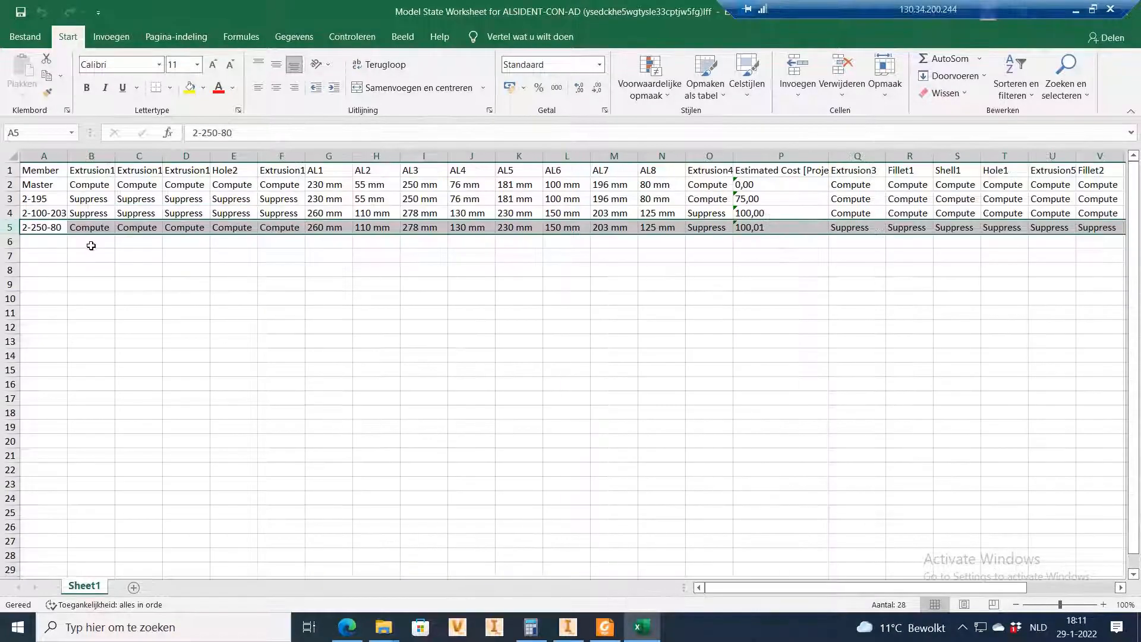
pyautogui.moveTo(30, 229); pyautogui.dragTo(872, 335)
pyautogui.moveTo(874, 590); pyautogui.dragTo(874, 592)
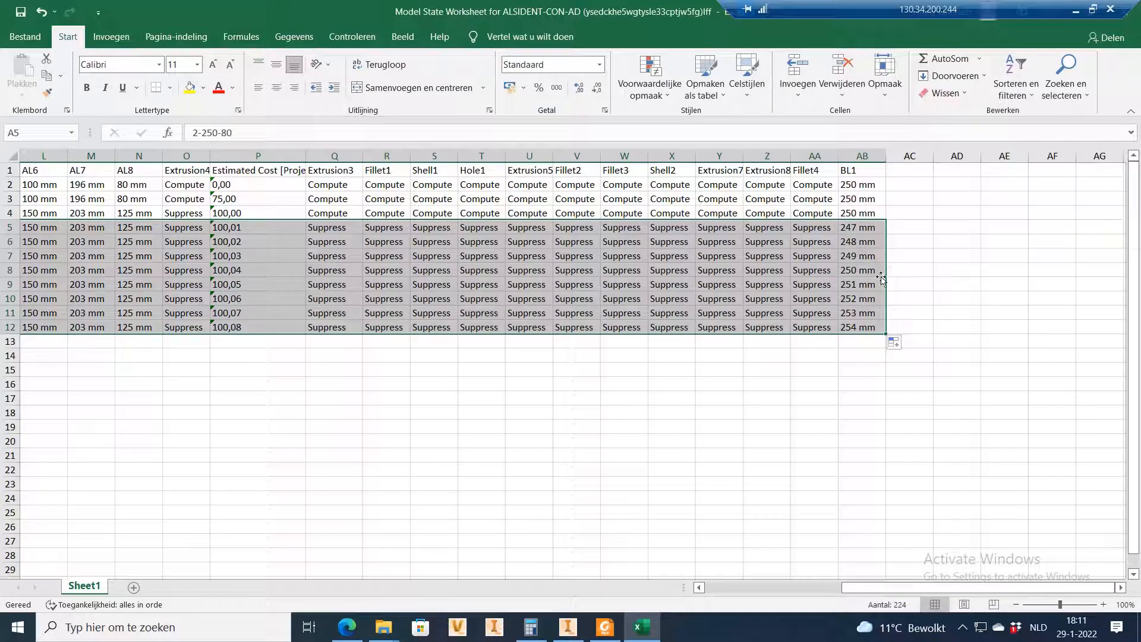
# Step: Check the 2-250-(050-)80 lengths in alsident2.pdf and set BL1 in row 6 to 484 mm
pyautogui.click(867, 226)
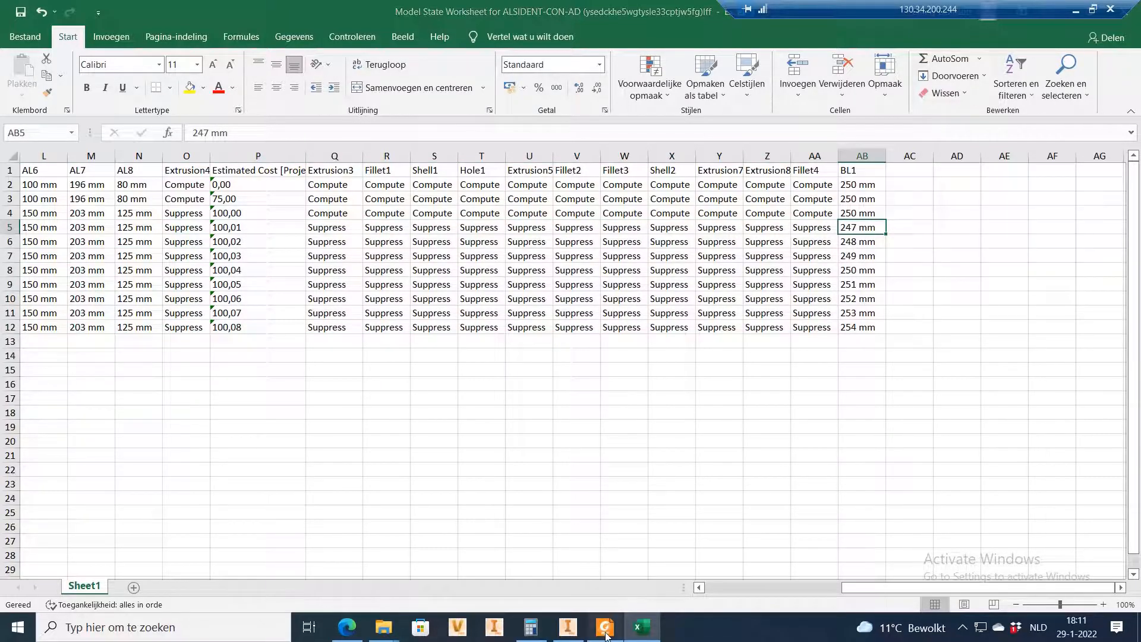
pyautogui.click(607, 627)
pyautogui.click(607, 627)
pyautogui.click(840, 242)
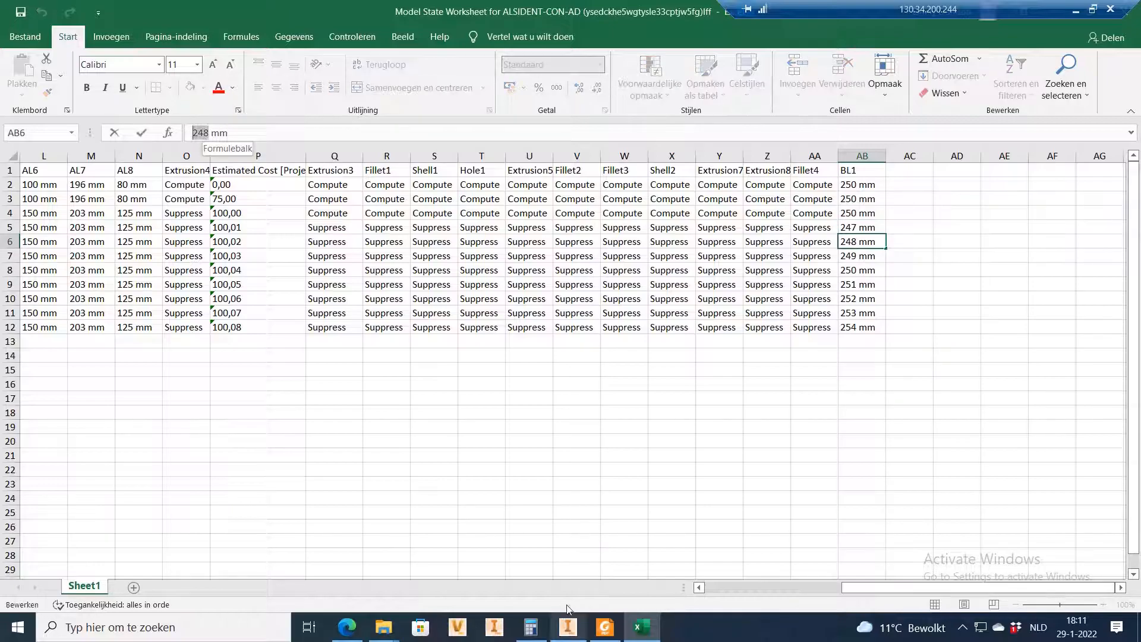
pyautogui.click(611, 631)
pyautogui.click(611, 632)
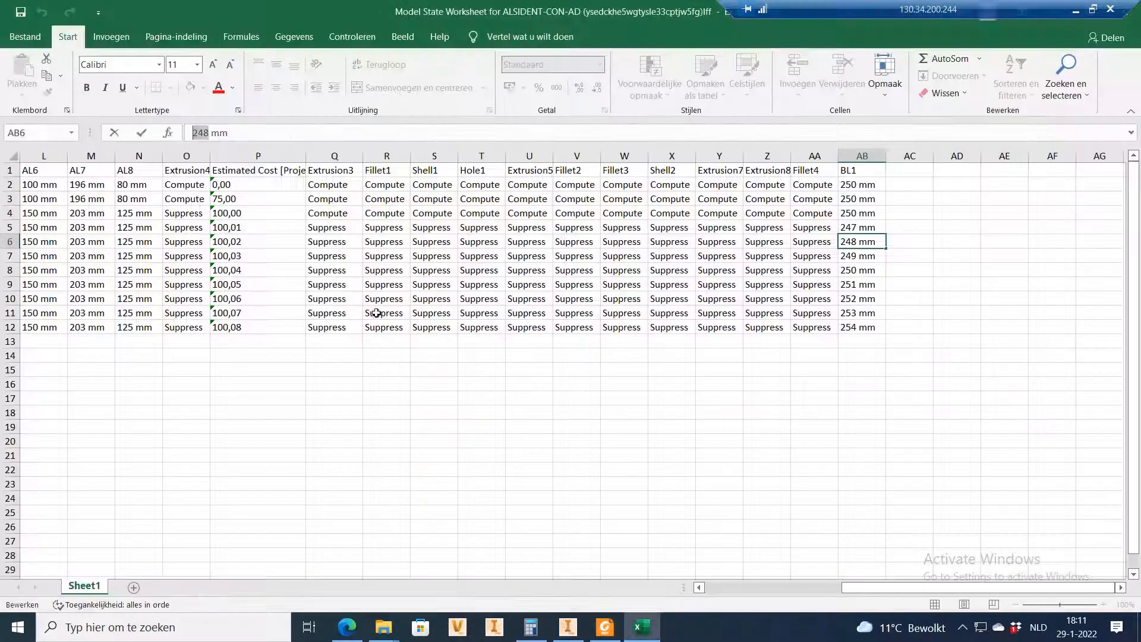
pyautogui.write('484')
pyautogui.press('Return')
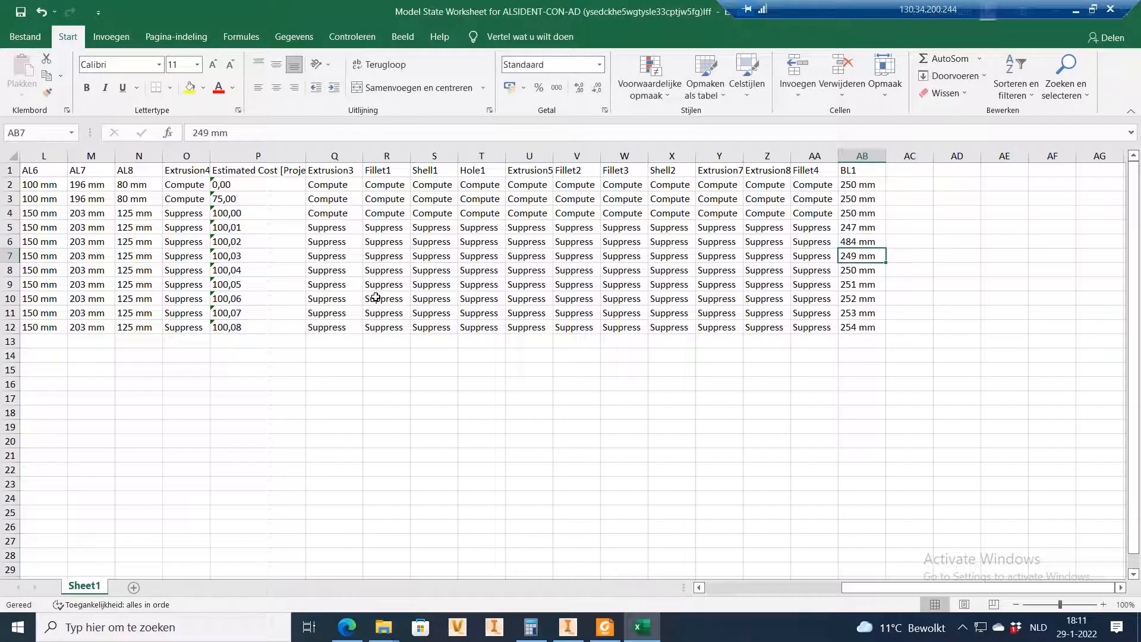
# Step: Set BL1 to 731 mm in row 7 and 980 mm in row 8, following the lengths in alsident2.pdf
pyautogui.click(603, 631)
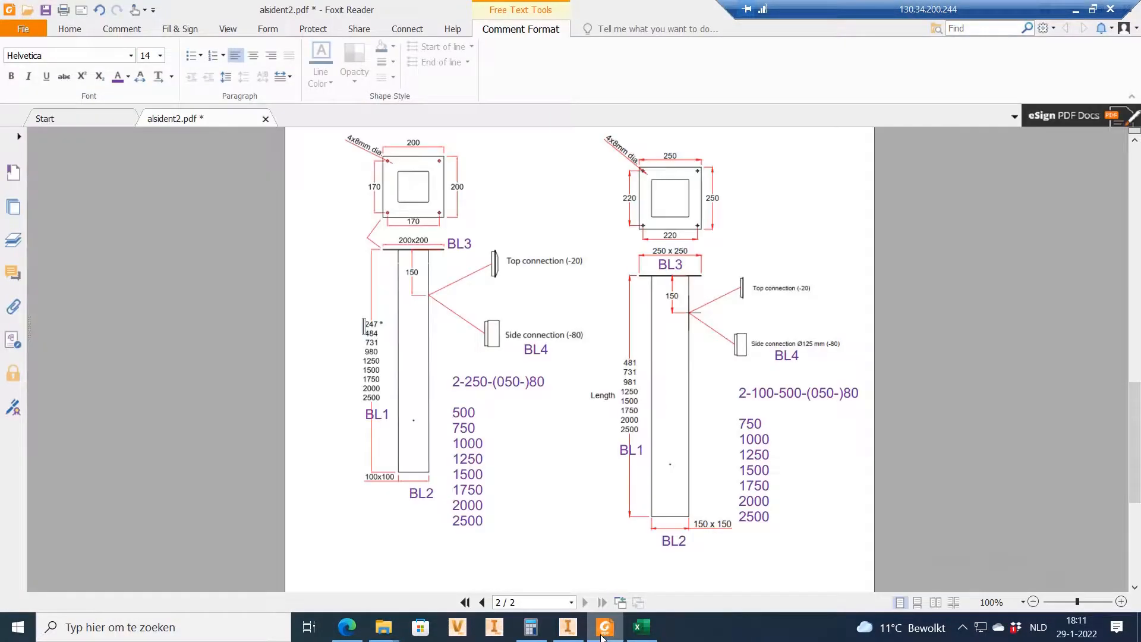
pyautogui.click(603, 634)
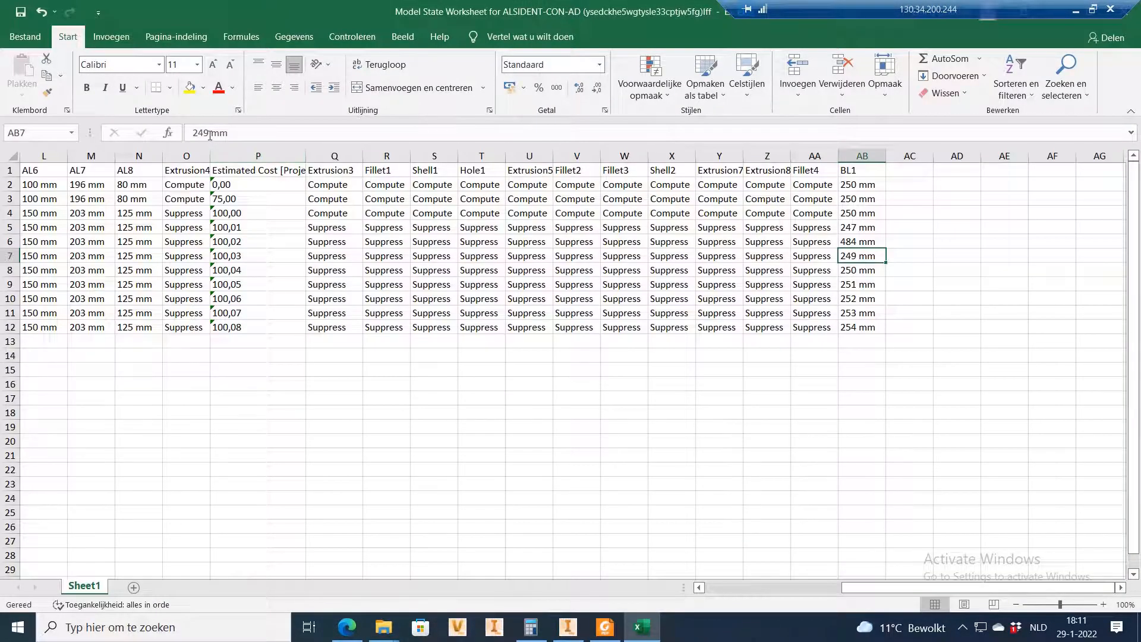
pyautogui.moveTo(210, 133); pyautogui.dragTo(176, 129)
pyautogui.write('731')
pyautogui.press('Return')
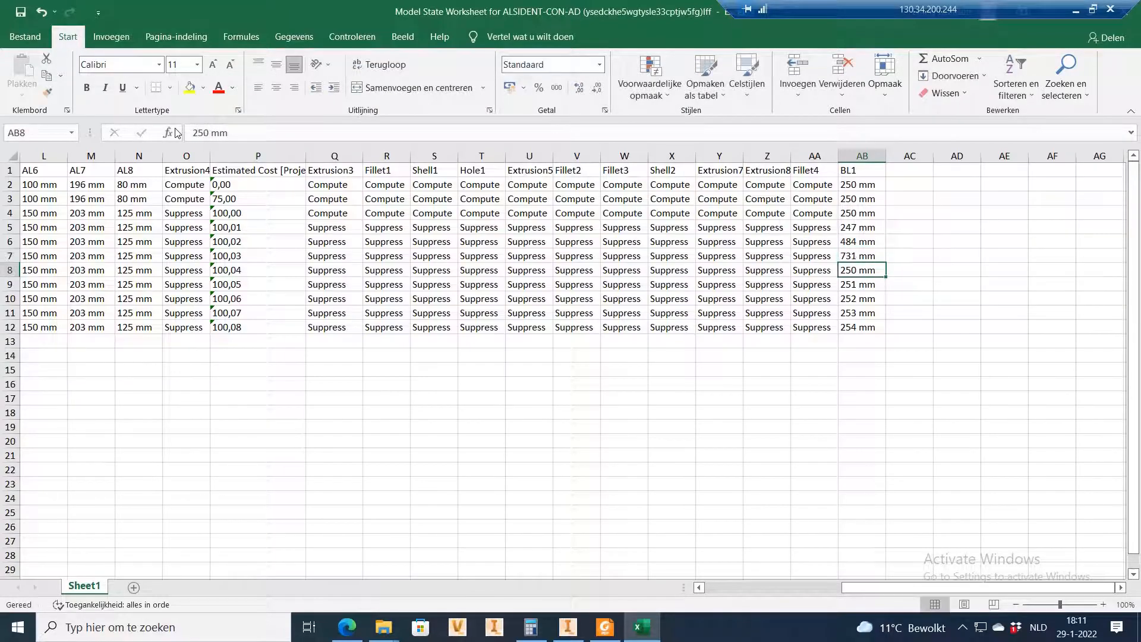
pyautogui.click(606, 631)
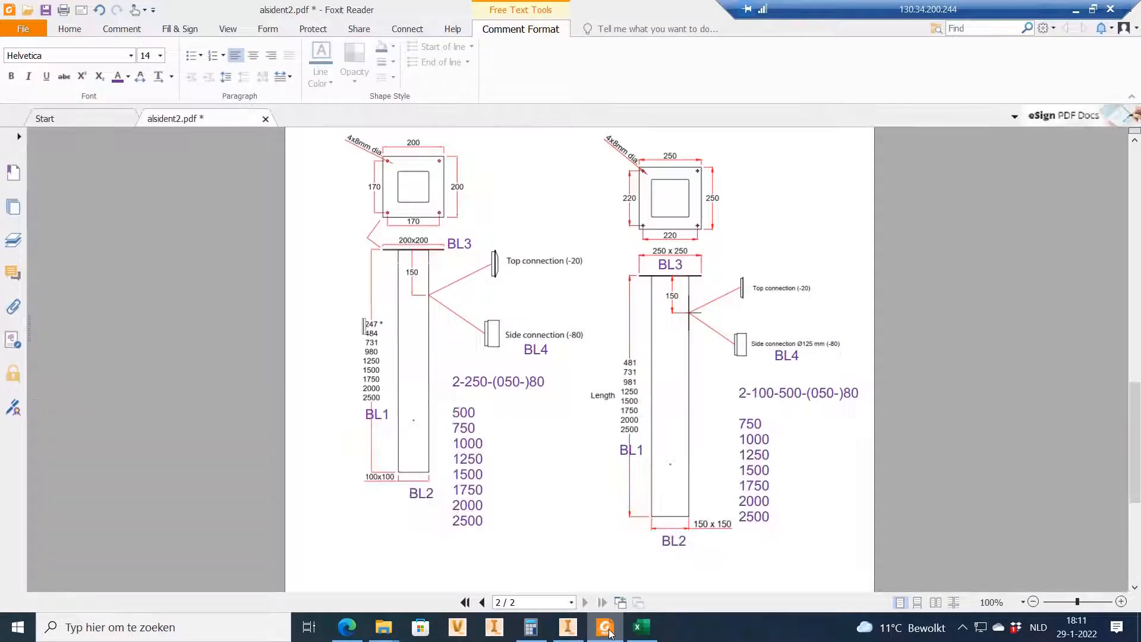
pyautogui.click(608, 632)
pyautogui.doubleClick(209, 136)
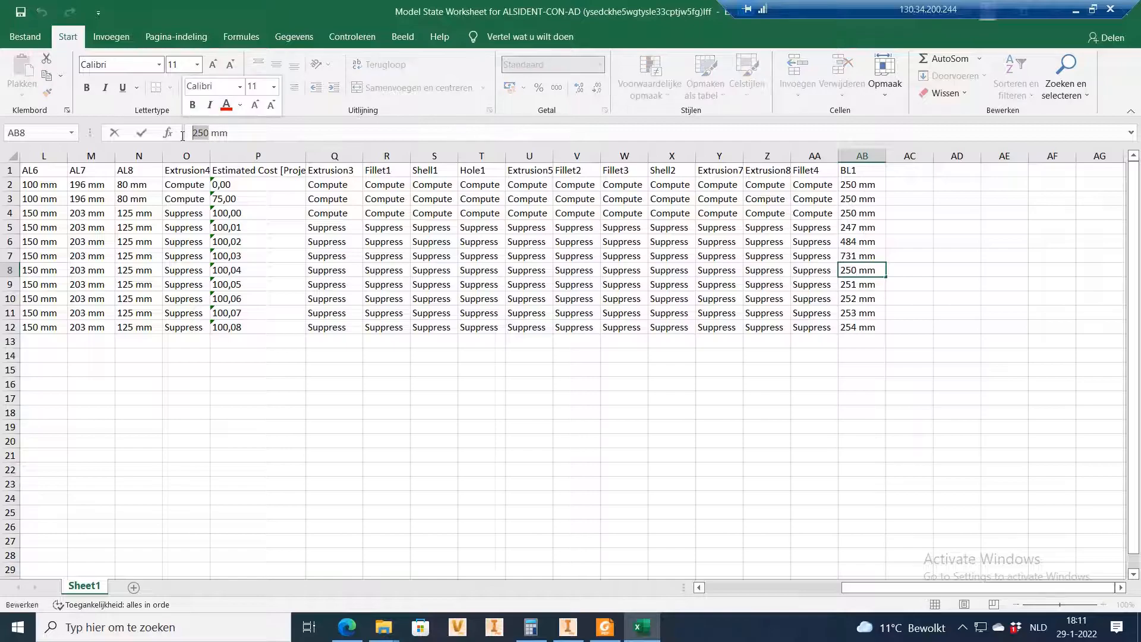
pyautogui.write('980')
pyautogui.press('Return')
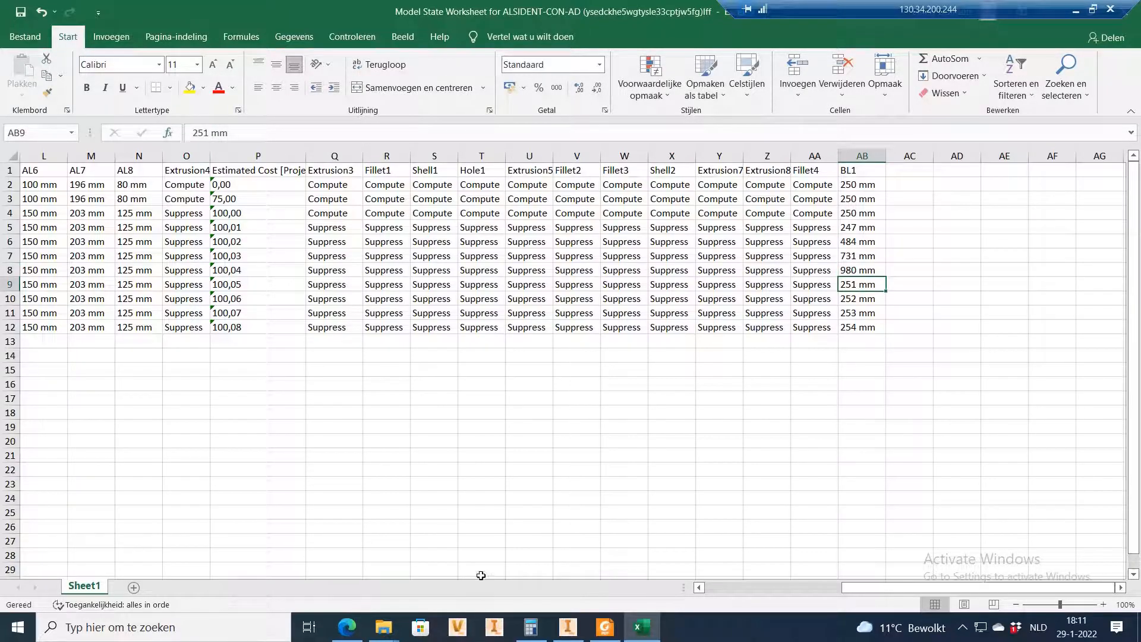
# Step: Following the PDF lengths, set BL1 to 1250 mm in row 9 and 1500 mm in row 10
pyautogui.click(606, 629)
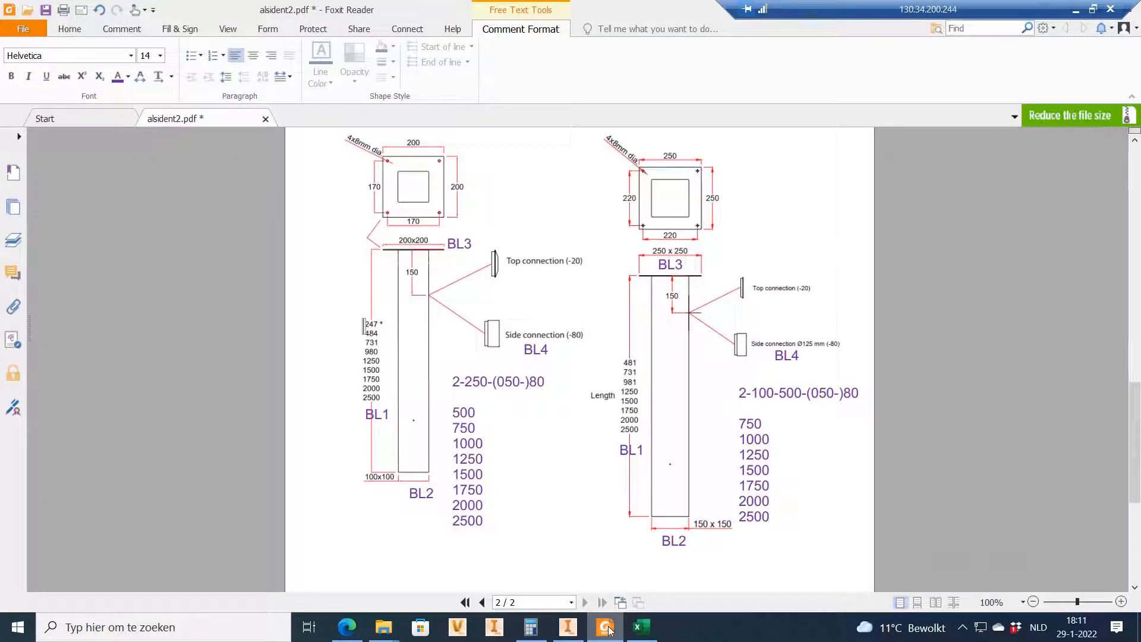
pyautogui.click(607, 629)
pyautogui.doubleClick(201, 134)
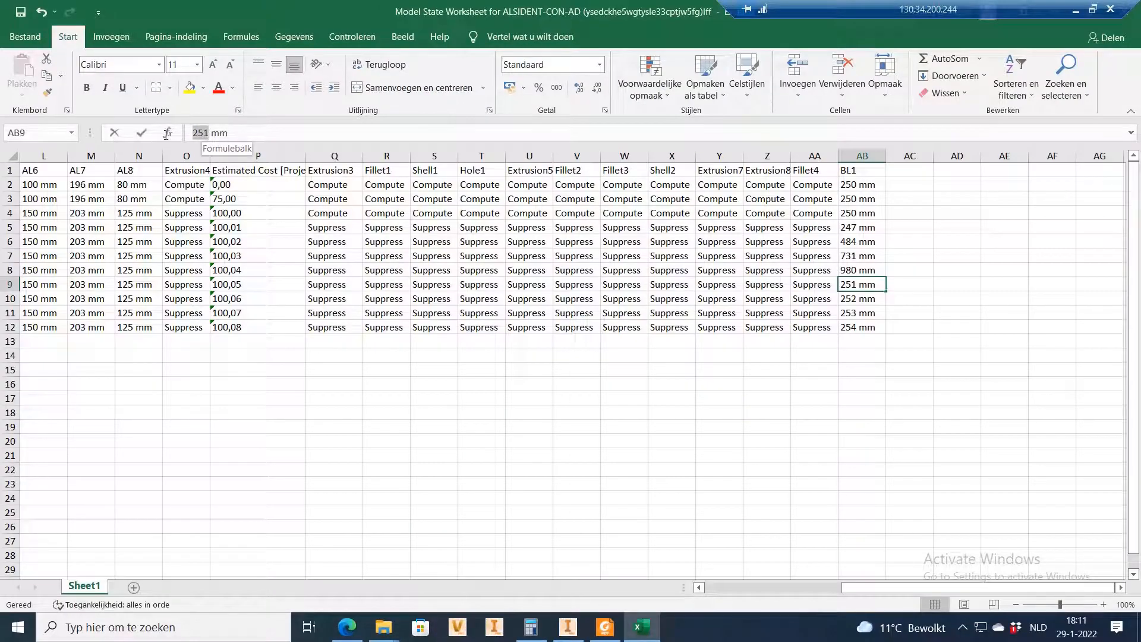
pyautogui.write('1250')
pyautogui.press('Return')
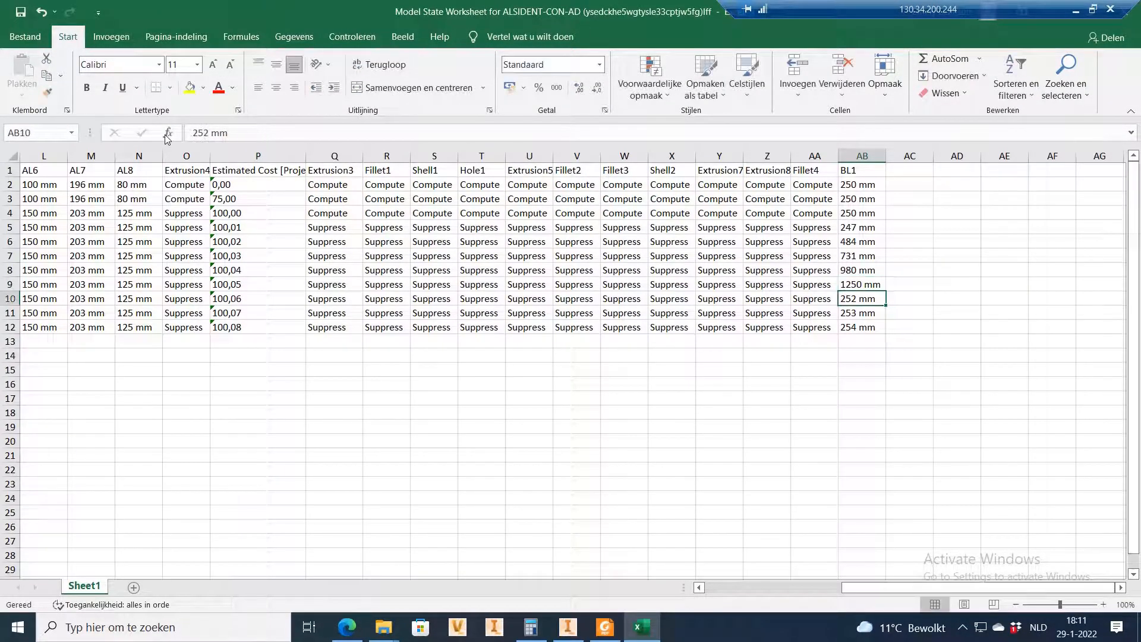
pyautogui.click(597, 633)
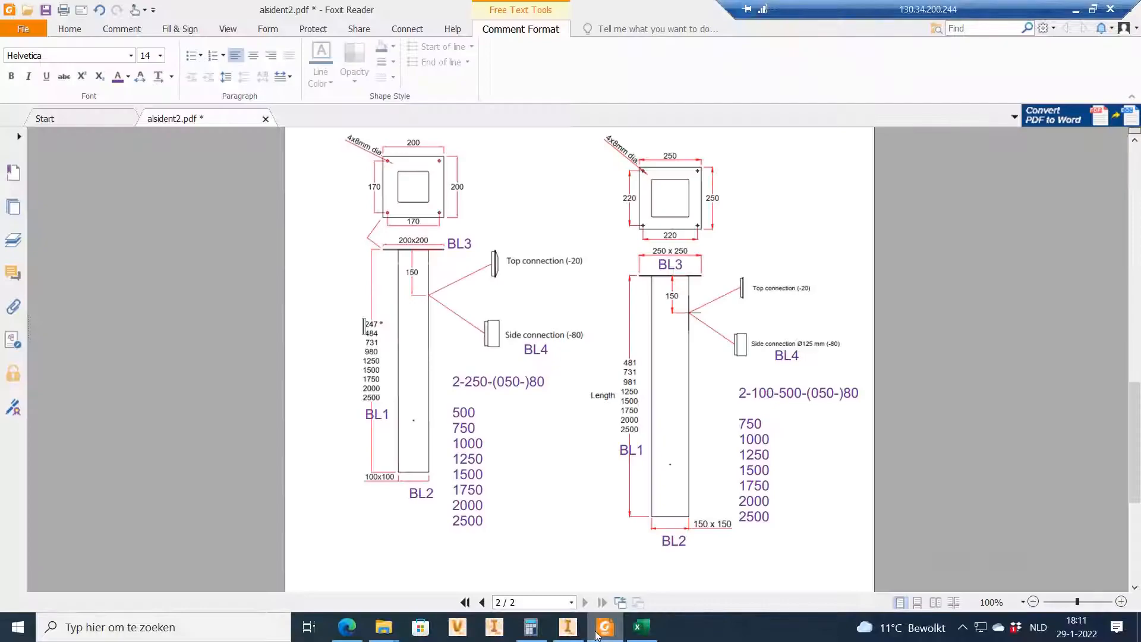
pyautogui.click(597, 633)
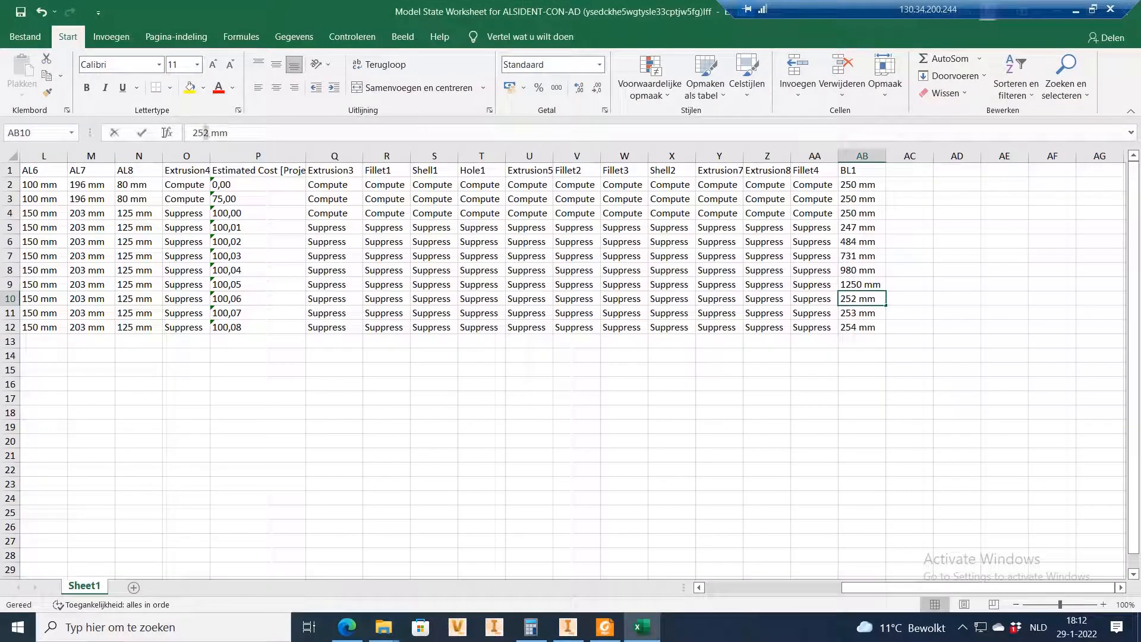
pyautogui.write('1500 mm')
pyautogui.press('Return')
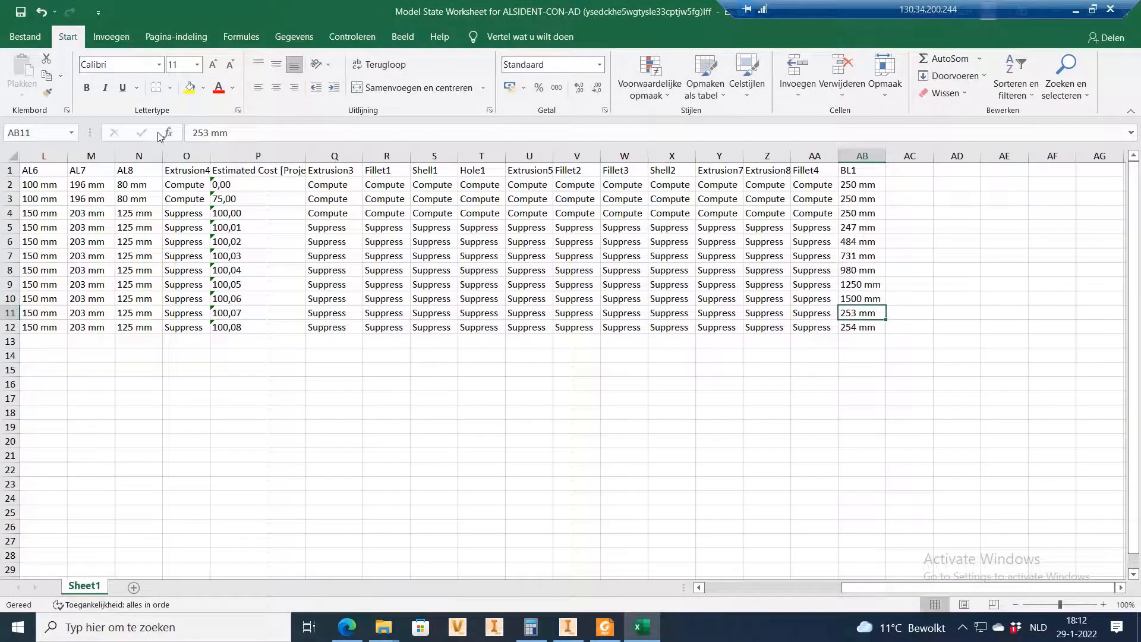
# Step: Consult the PDF lengths again and set BL1 to 1750 mm in row 11 and 2000 mm in row 12
pyautogui.click(604, 633)
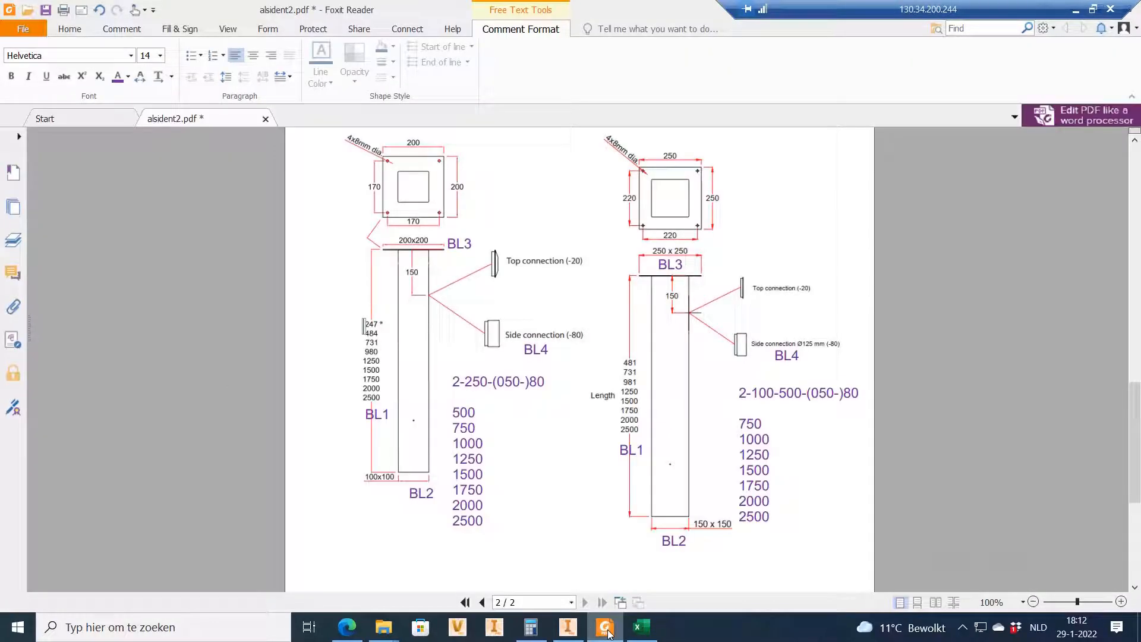
pyautogui.click(641, 627)
pyautogui.doubleClick(201, 133)
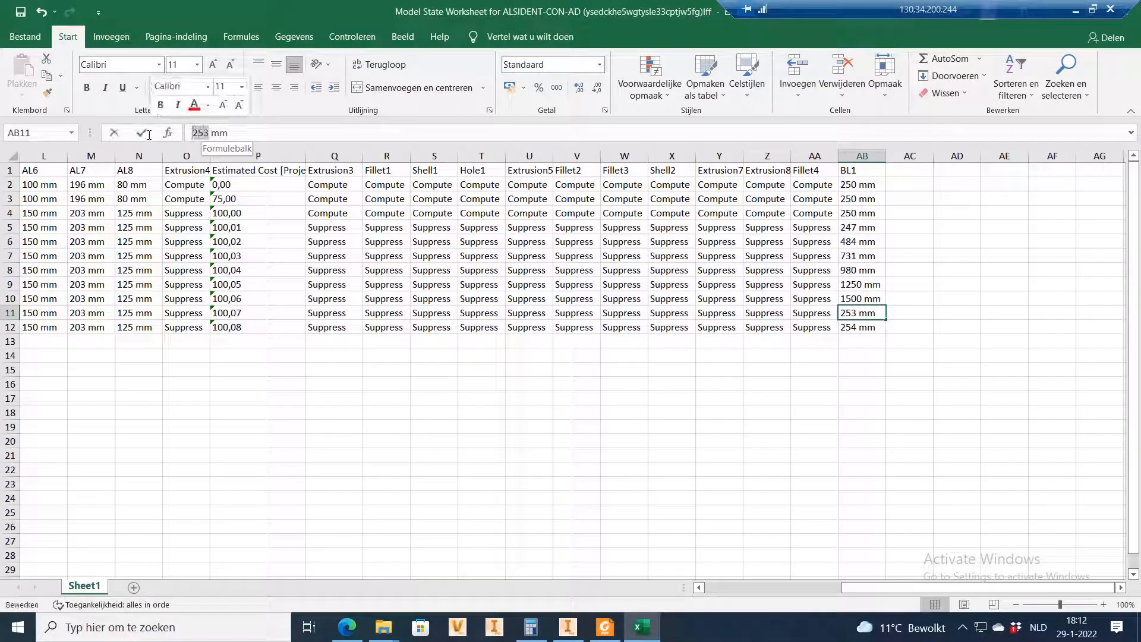
pyautogui.write('1750')
pyautogui.press('Return')
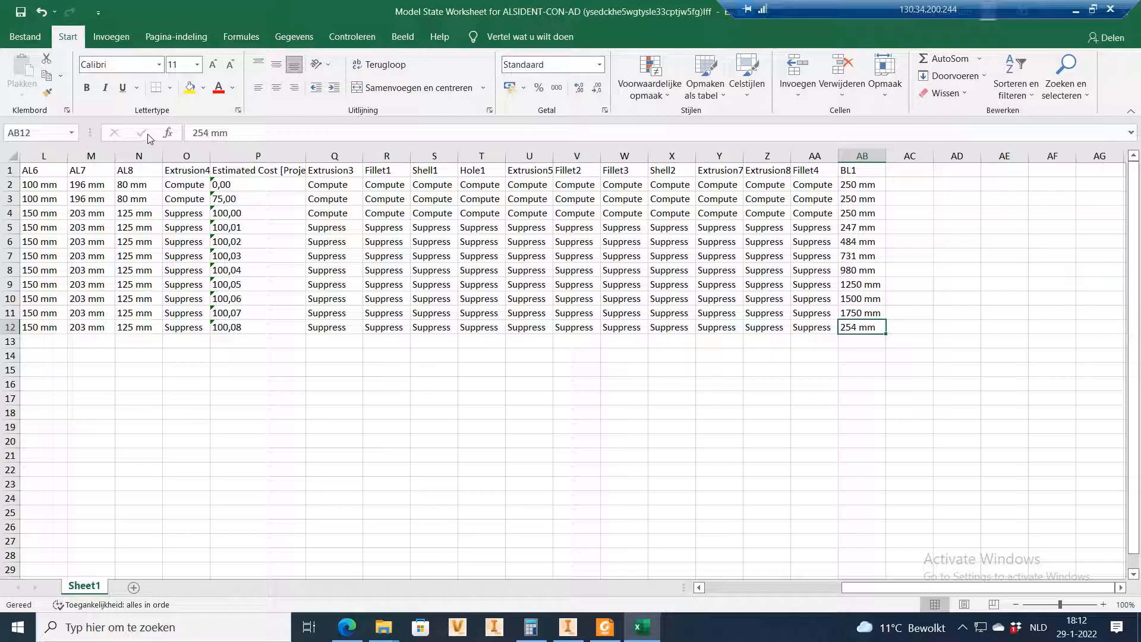
pyautogui.doubleClick(201, 133)
pyautogui.write('2000')
pyautogui.press('Return')
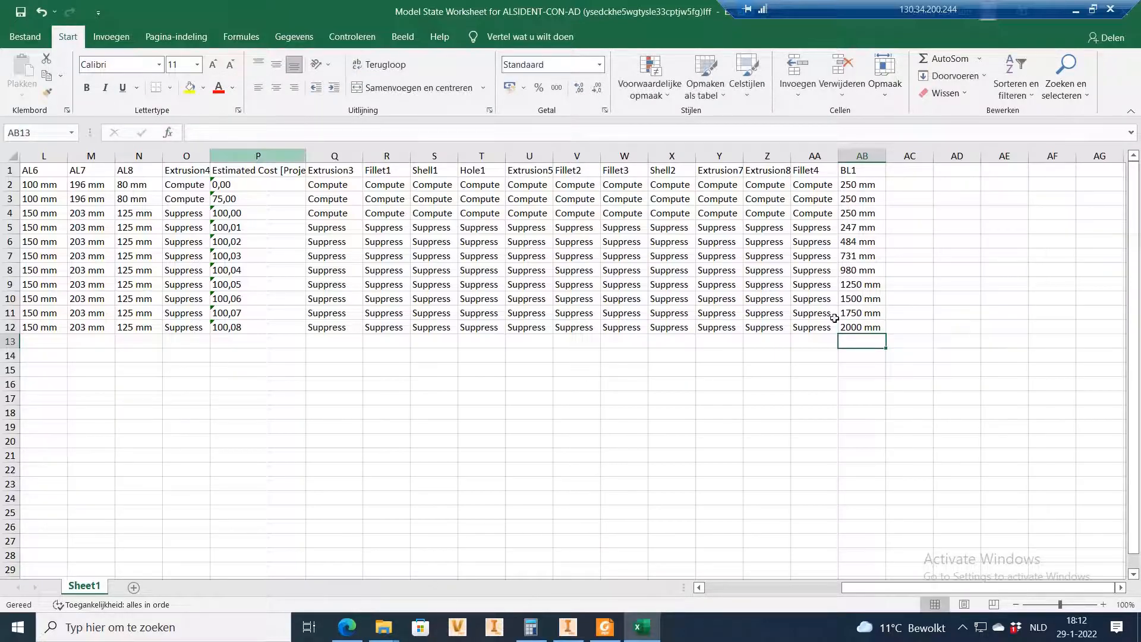
# Step: Extend the member list by filling the whole of row 12 down into row 13
pyautogui.moveTo(868, 325); pyautogui.dragTo(39, 338)
pyautogui.moveTo(797, 587); pyautogui.dragTo(941, 581)
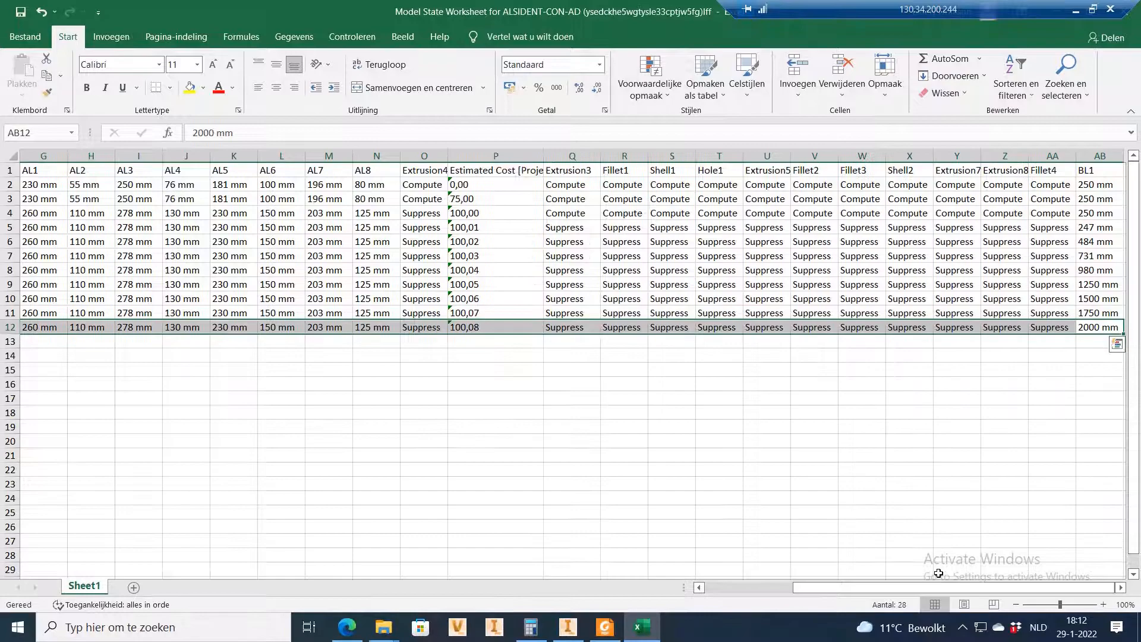
pyautogui.moveTo(1039, 587); pyautogui.dragTo(1038, 587)
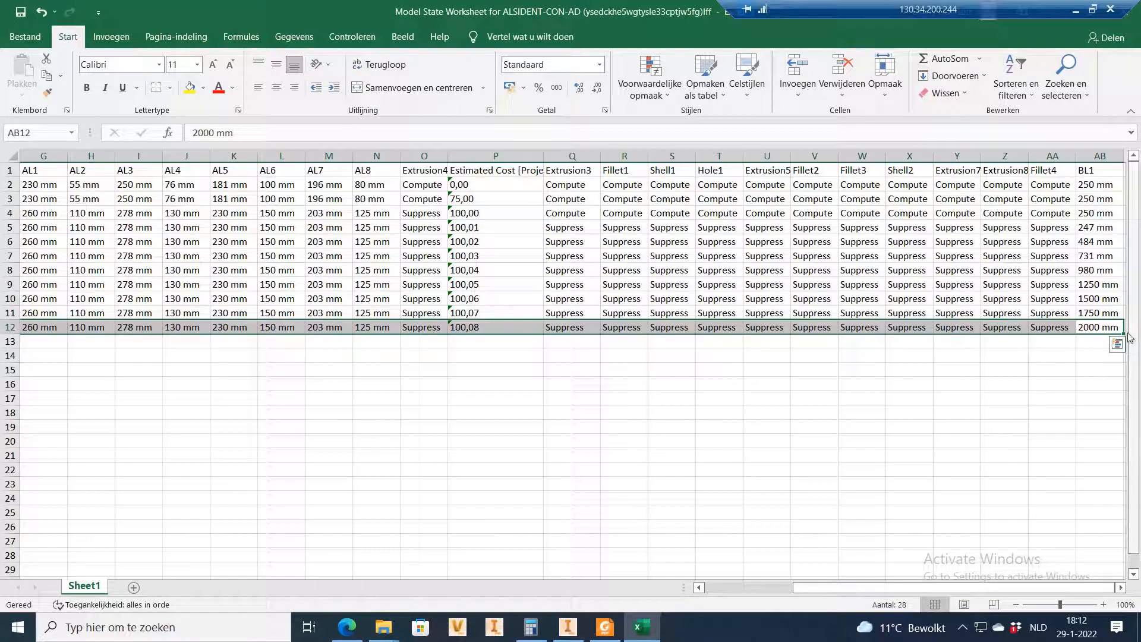
pyautogui.moveTo(1123, 333); pyautogui.dragTo(1121, 347)
# Step: Set BL1 of the last member, in row 13, to 2500 mm
pyautogui.click(1094, 339)
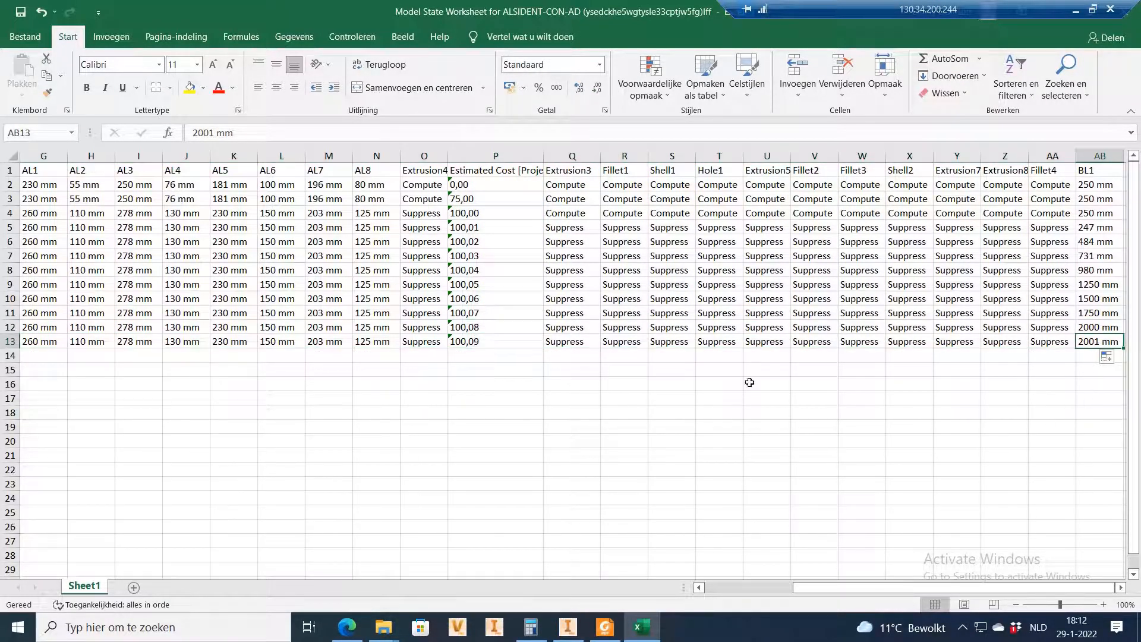
pyautogui.click(211, 133)
pyautogui.moveTo(212, 133); pyautogui.dragTo(200, 133)
pyautogui.write('500')
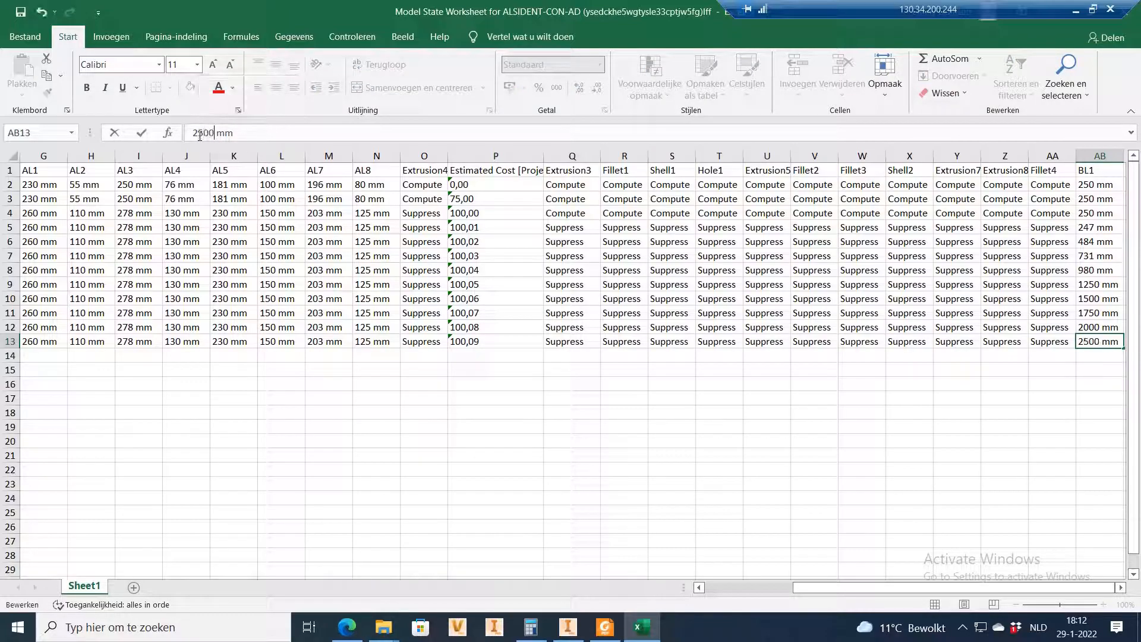
pyautogui.press('Return')
# Step: Examine the Estimated Cost values of all members from Master in row 2 through row 13
pyautogui.moveTo(483, 198); pyautogui.dragTo(483, 227)
pyautogui.moveTo(484, 317); pyautogui.dragTo(473, 340)
pyautogui.click(509, 239)
pyautogui.click(773, 443)
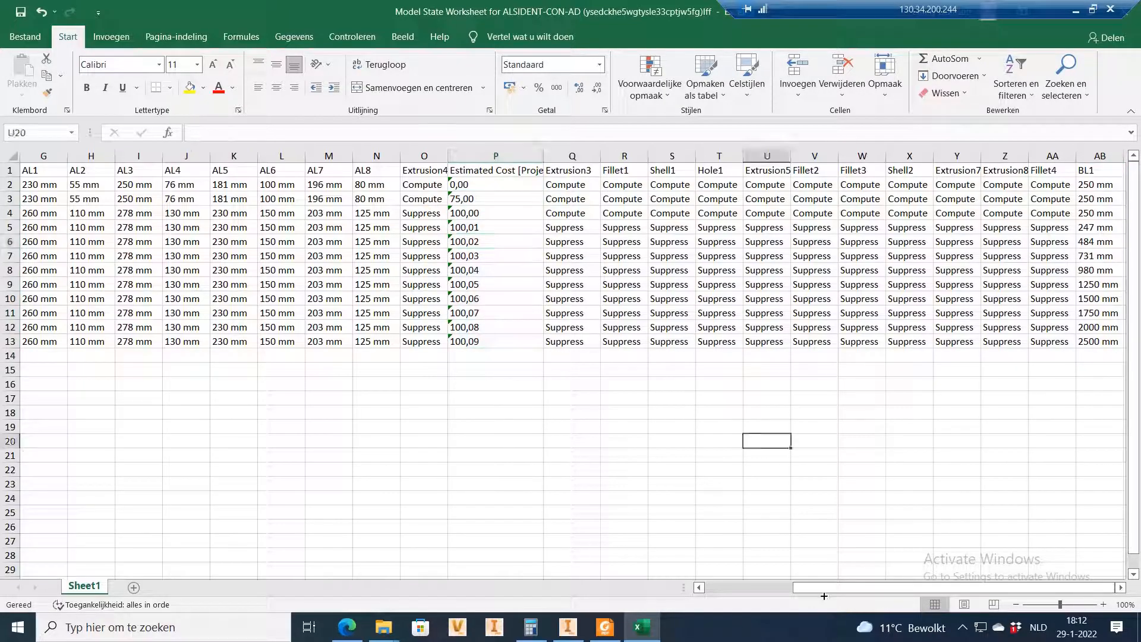
pyautogui.moveTo(485, 199); pyautogui.dragTo(495, 343)
pyautogui.click(496, 342)
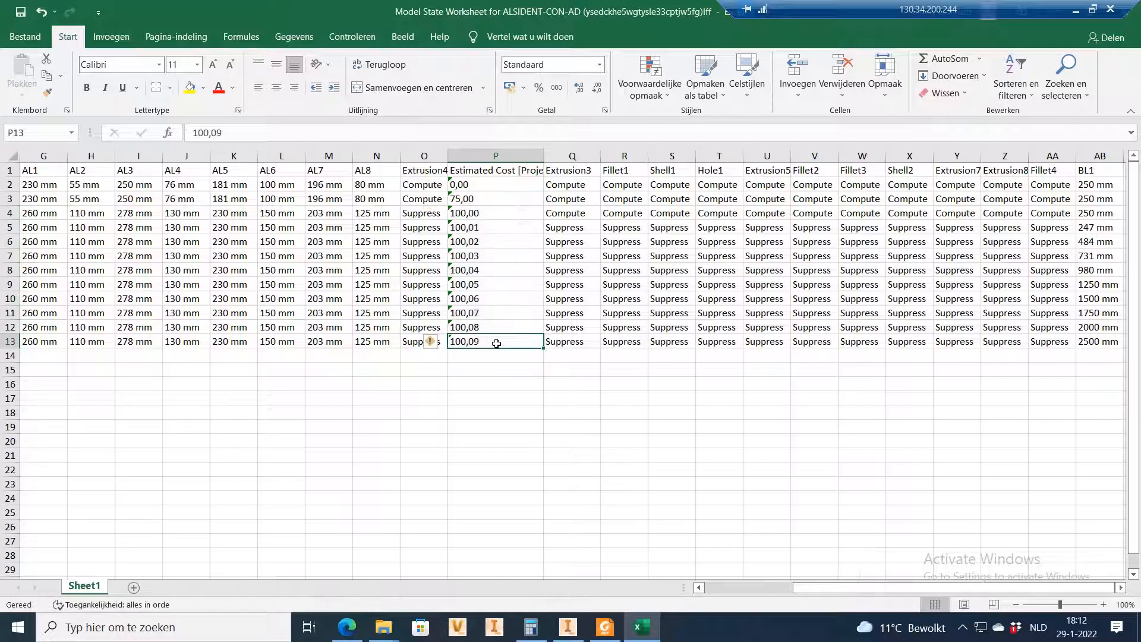
pyautogui.moveTo(466, 185); pyautogui.dragTo(478, 342)
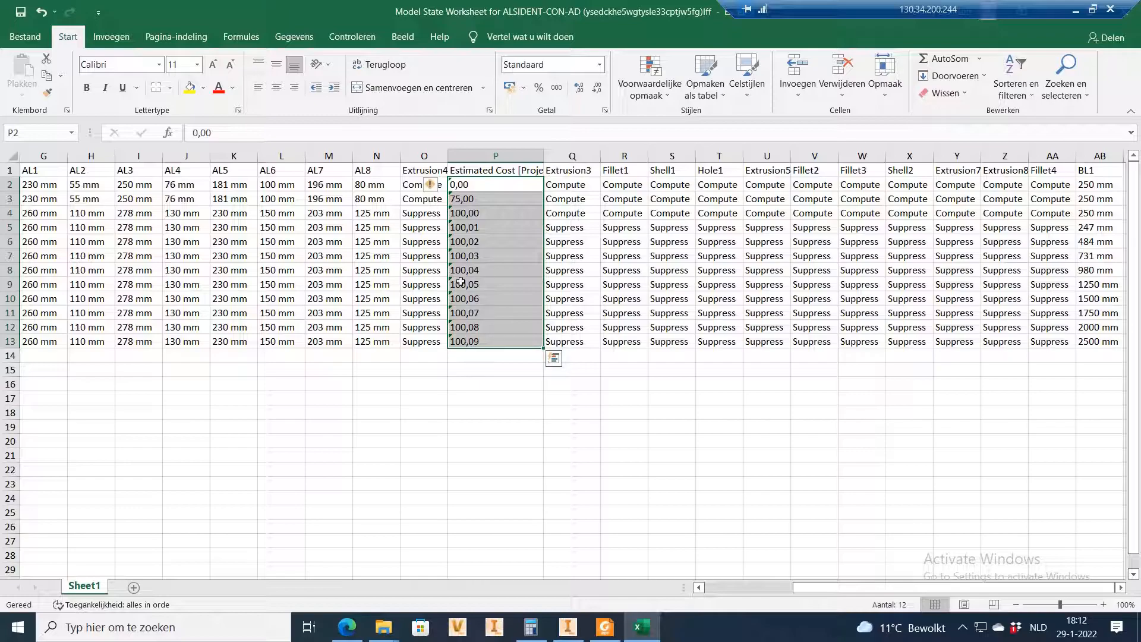
pyautogui.click(482, 341)
pyautogui.moveTo(472, 186); pyautogui.dragTo(481, 337)
pyautogui.click(470, 341)
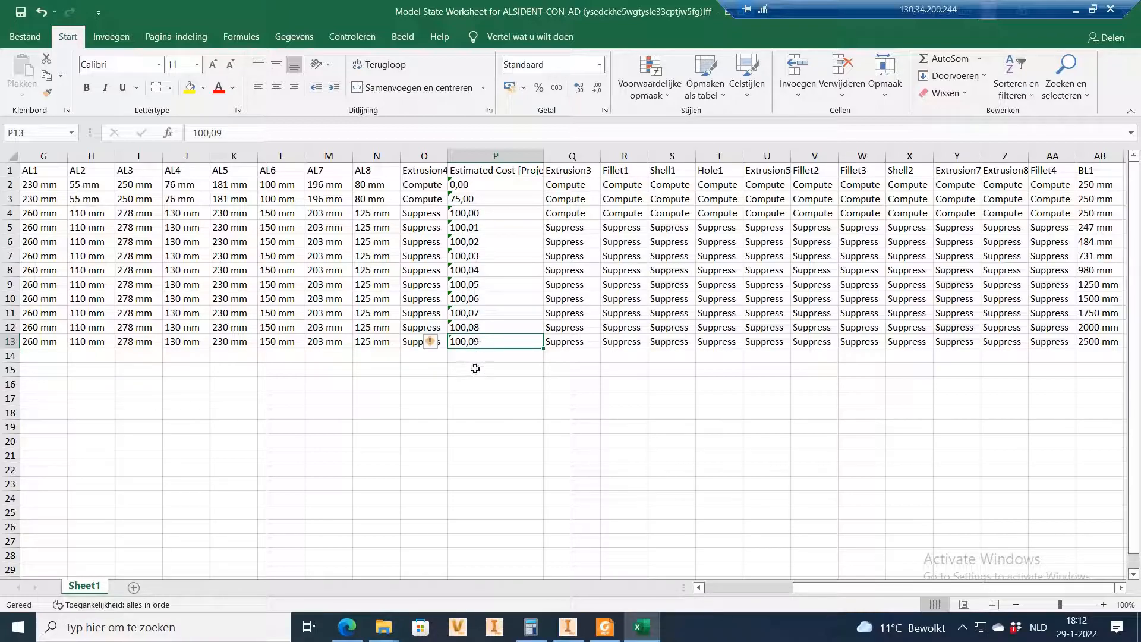
pyautogui.moveTo(482, 185); pyautogui.dragTo(478, 341)
pyautogui.click(479, 340)
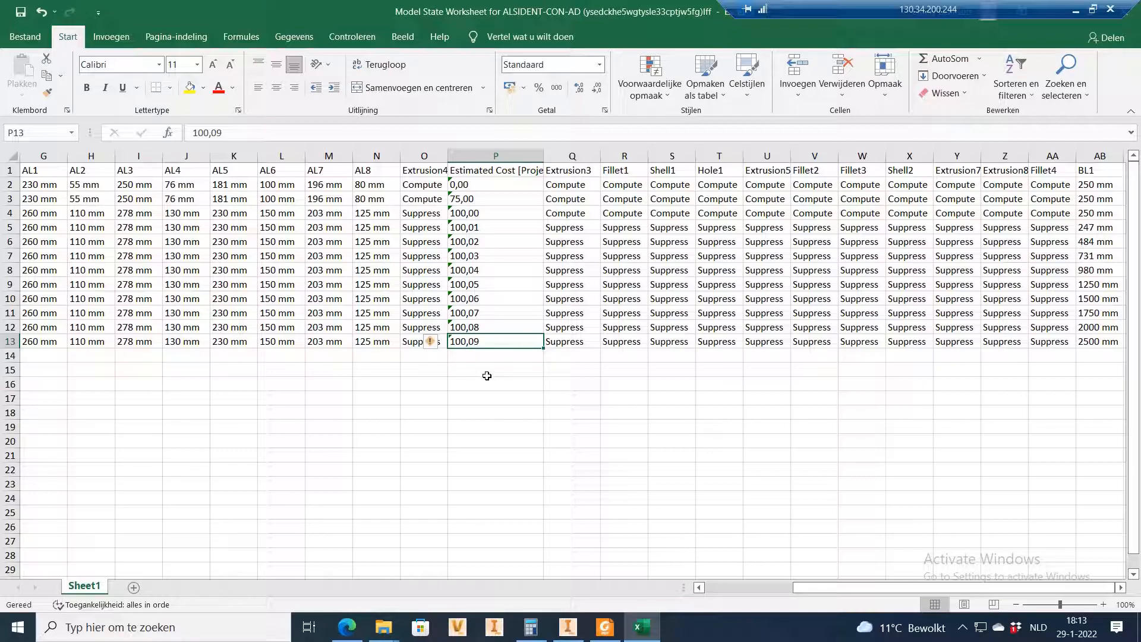
# Step: Copy the member name 2-250-80 from row 5 over the member names in rows 6 through 13
pyautogui.click(699, 587)
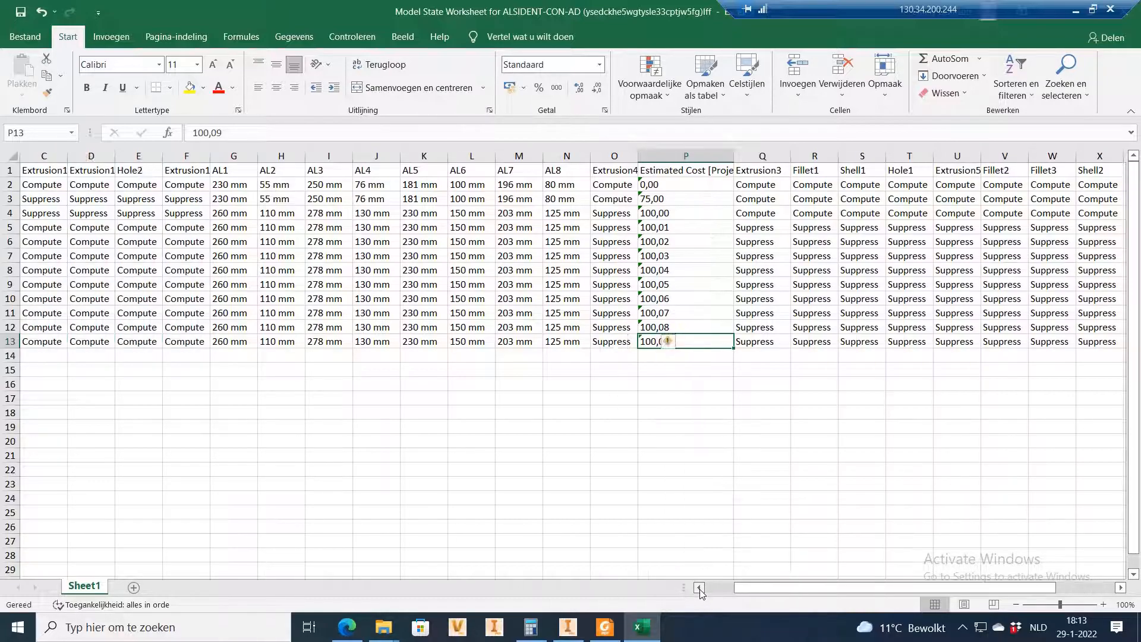
pyautogui.click(699, 587)
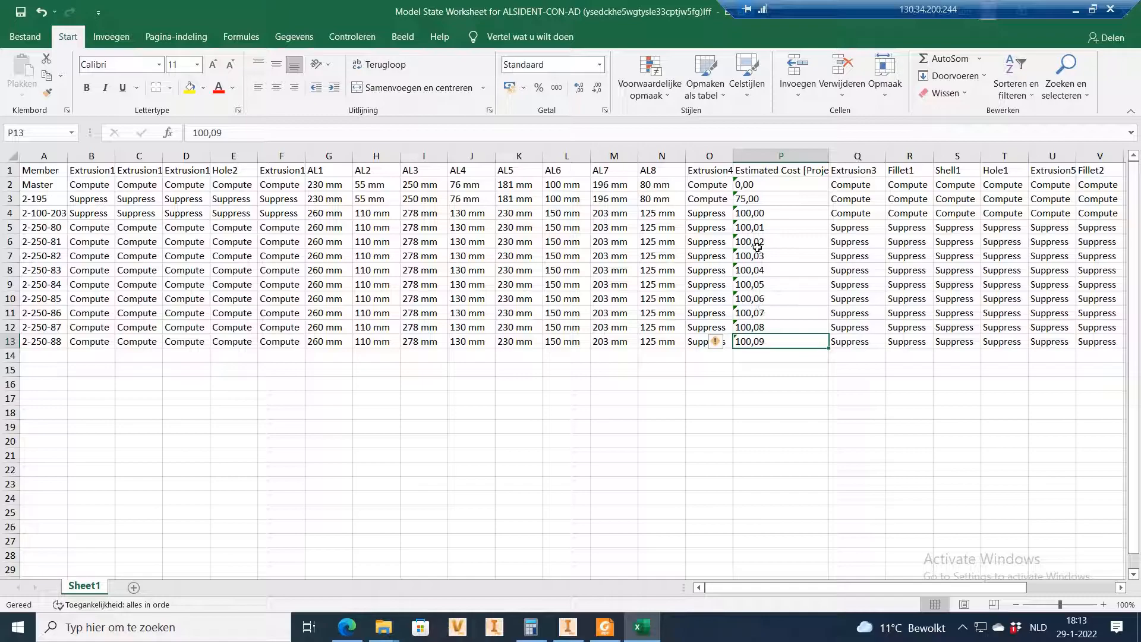
pyautogui.click(302, 283)
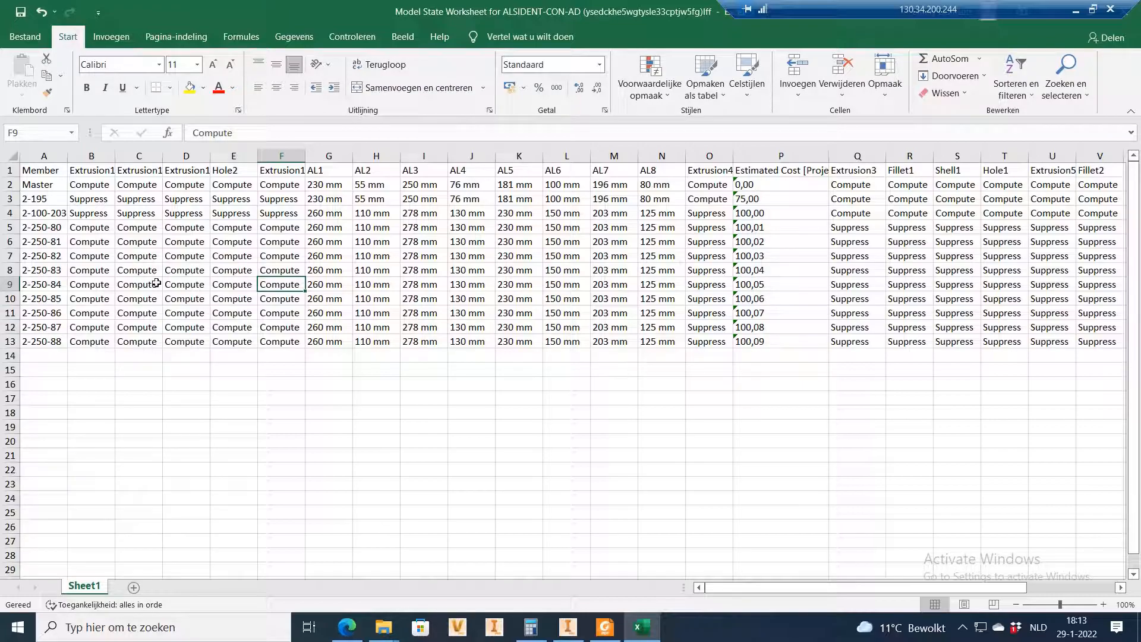
pyautogui.click(44, 227)
pyautogui.rightClick(57, 225)
pyautogui.click(89, 255)
pyautogui.moveTo(58, 240); pyautogui.dragTo(59, 338)
pyautogui.hotkey('ctrl', 'v')
pyautogui.hotkey('ctrl', 'v')
# Step: Rename the member in row 6 to 2-500-80 and the one in row 7 to 2-750-80
pyautogui.click(50, 242)
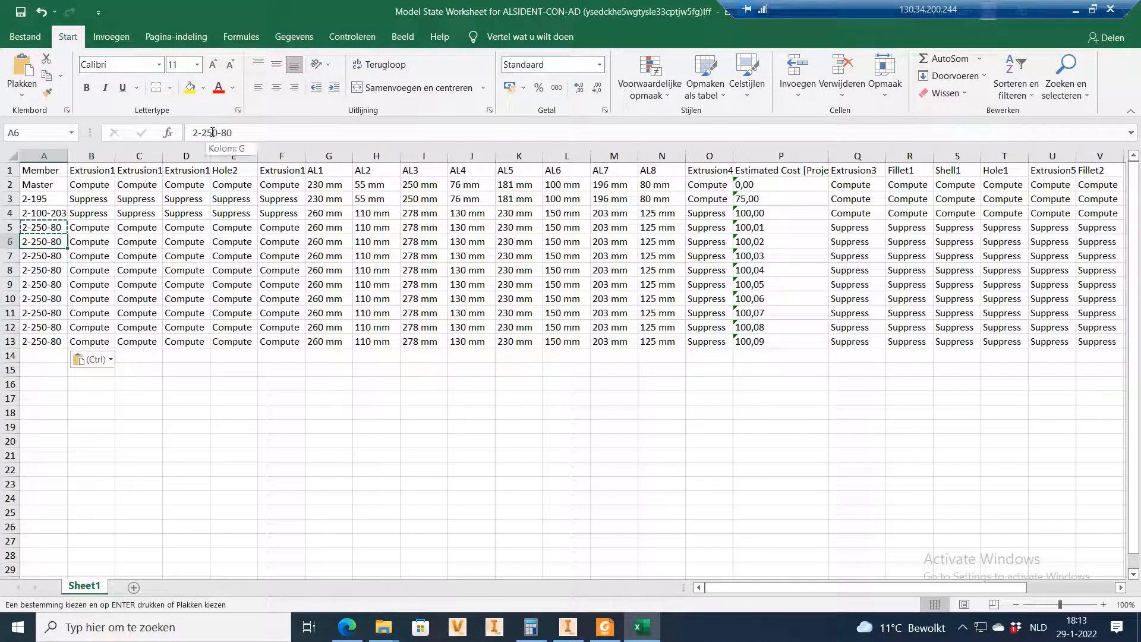
pyautogui.moveTo(212, 133); pyautogui.dragTo(201, 133)
pyautogui.write('50')
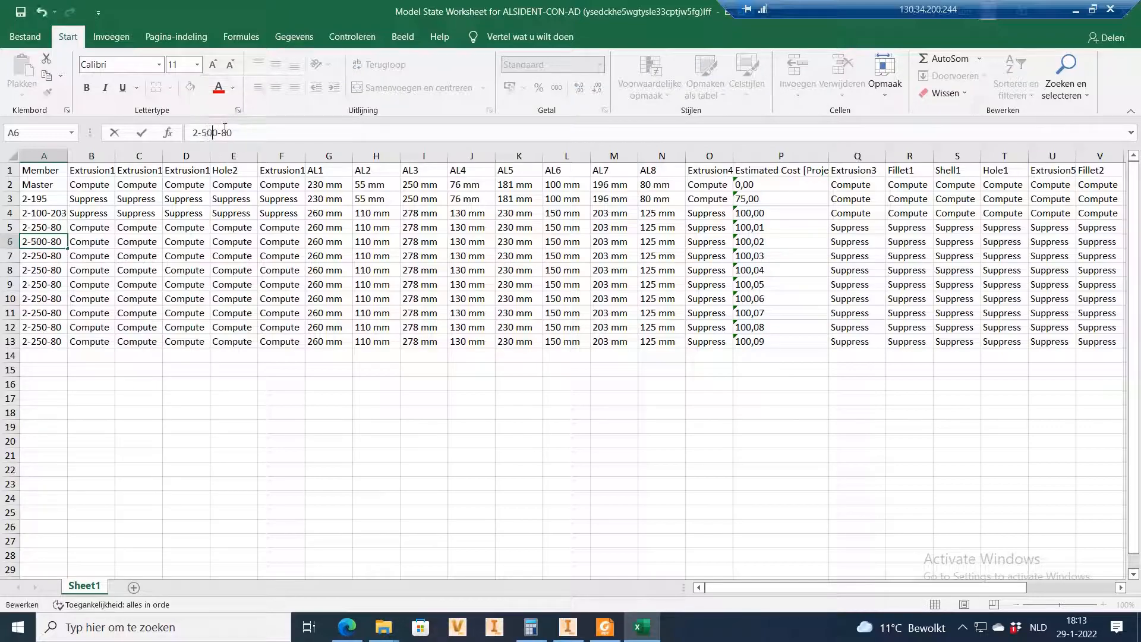
pyautogui.press('Return')
pyautogui.moveTo(213, 132); pyautogui.dragTo(206, 133)
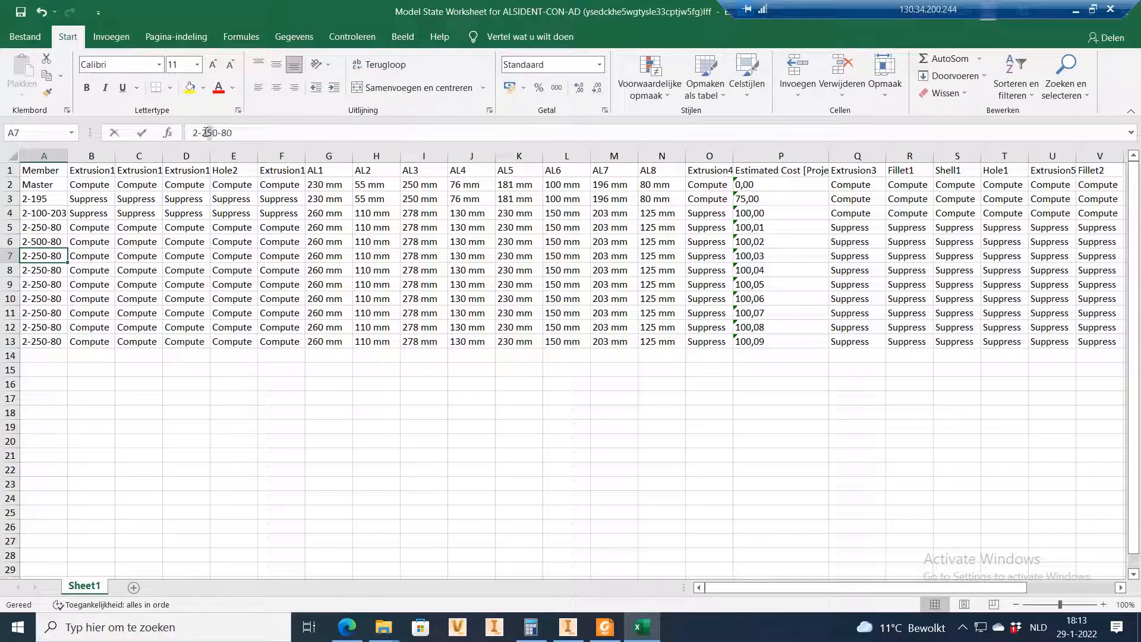
pyautogui.write('7')
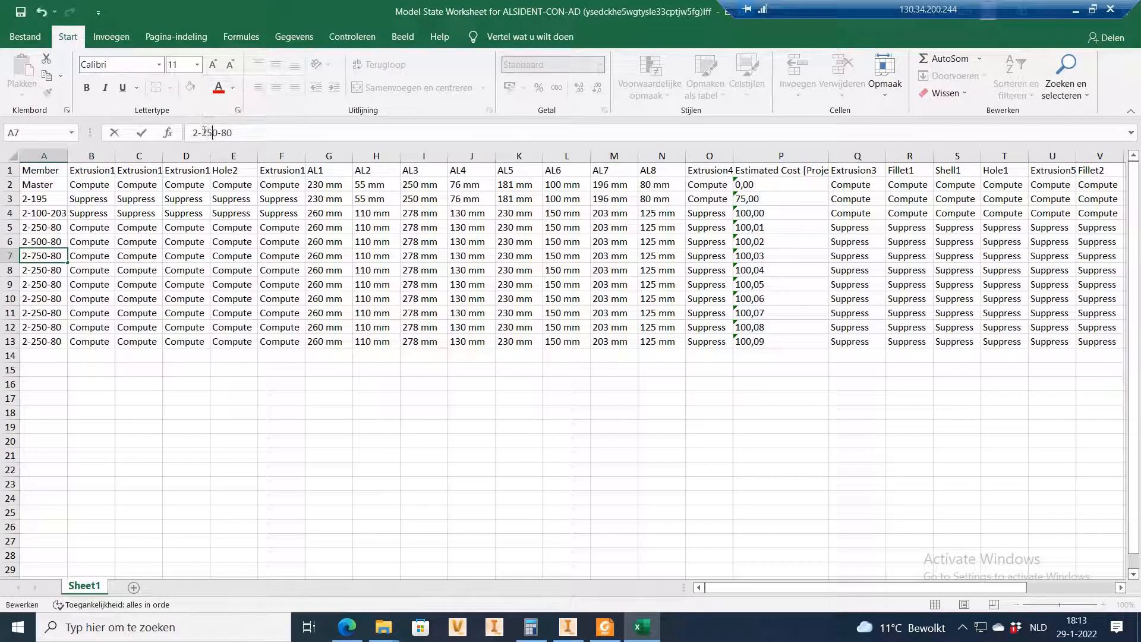
pyautogui.press('Return')
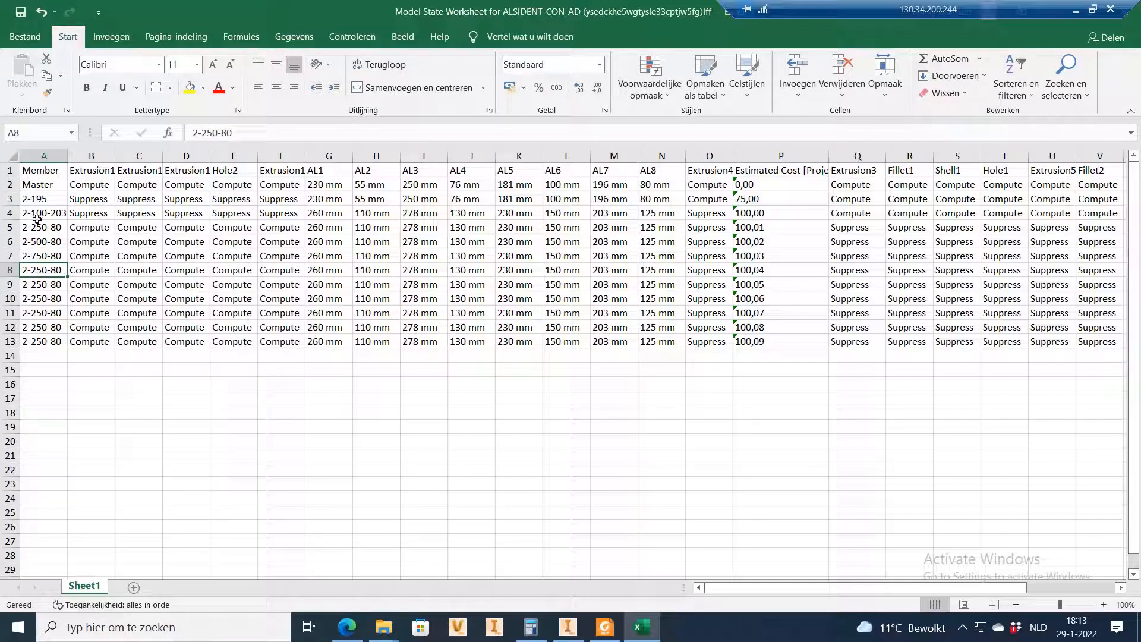
# Step: Rename the member in row 8 to 2-1000-80 and the one in row 9 to 2-1250-80
pyautogui.click(209, 133)
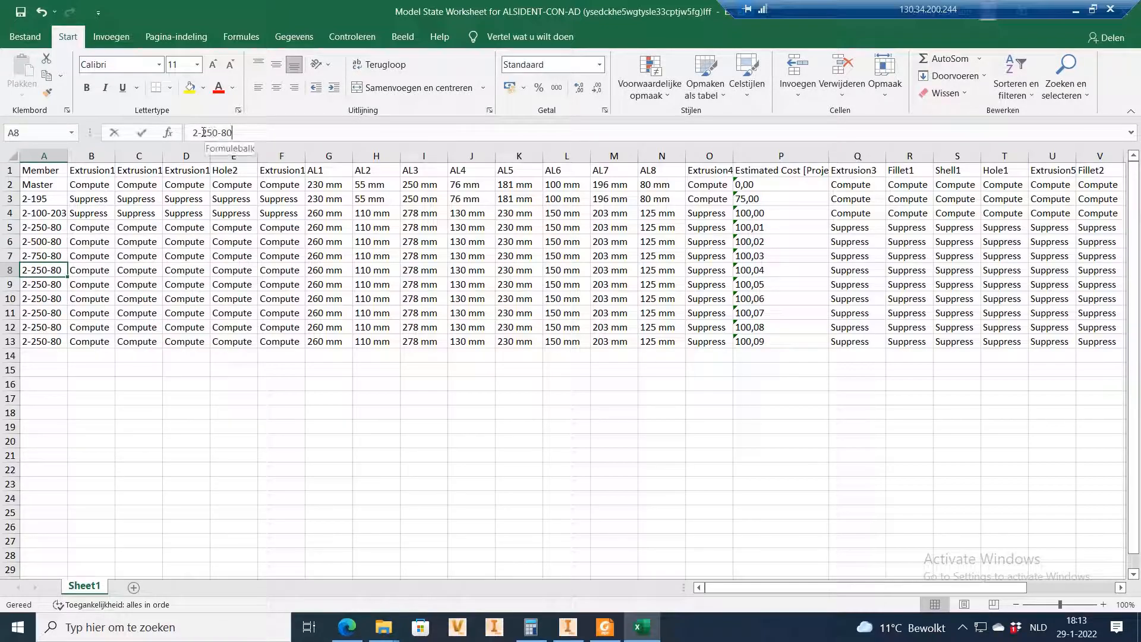
pyautogui.hotkey('shift', 'Right')
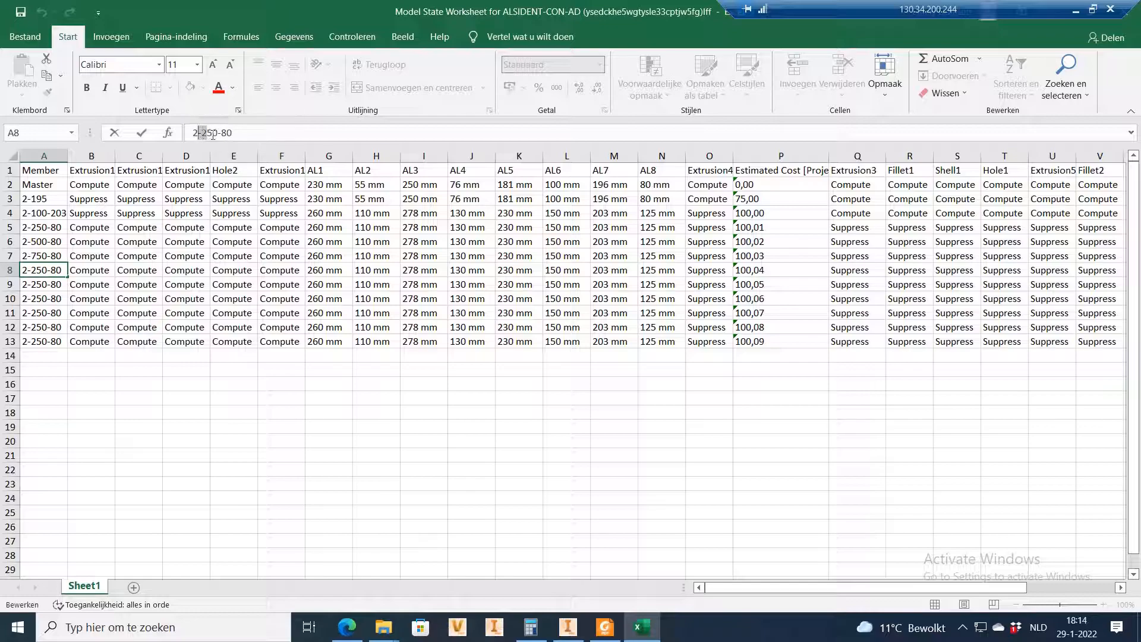
pyautogui.write('100')
pyautogui.press('Return')
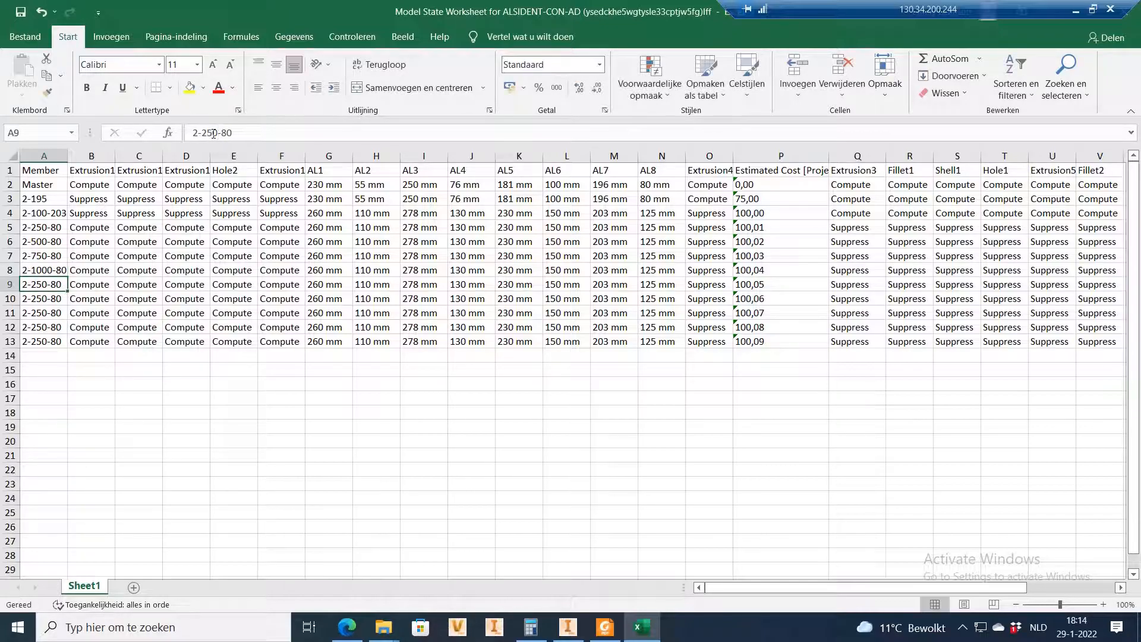
pyautogui.click(204, 132)
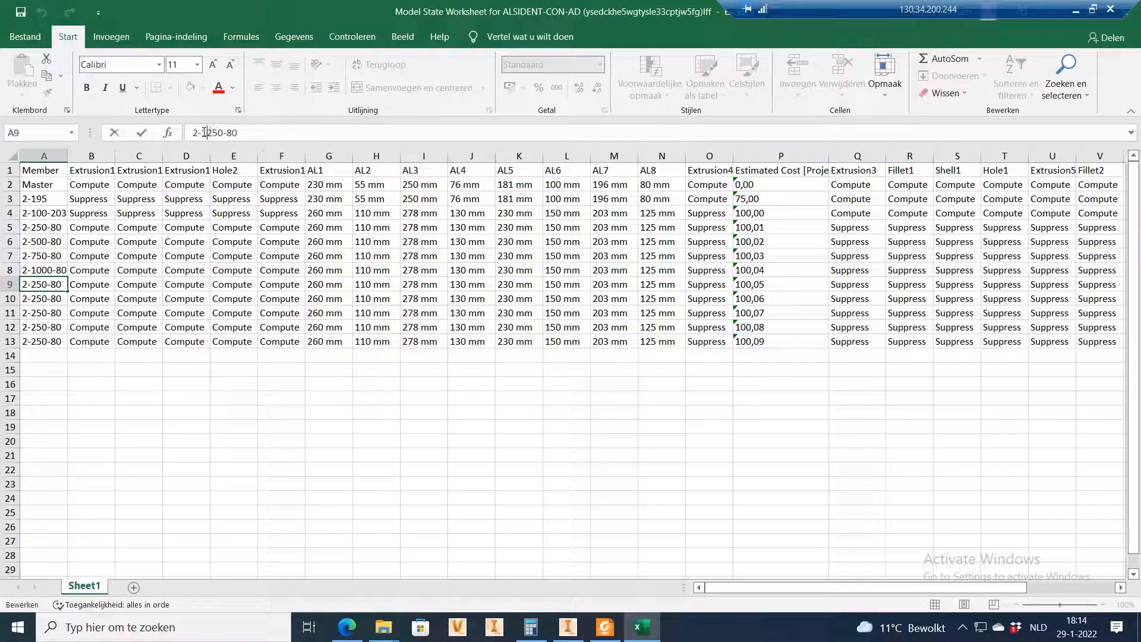
pyautogui.write('1')
pyautogui.press('Return')
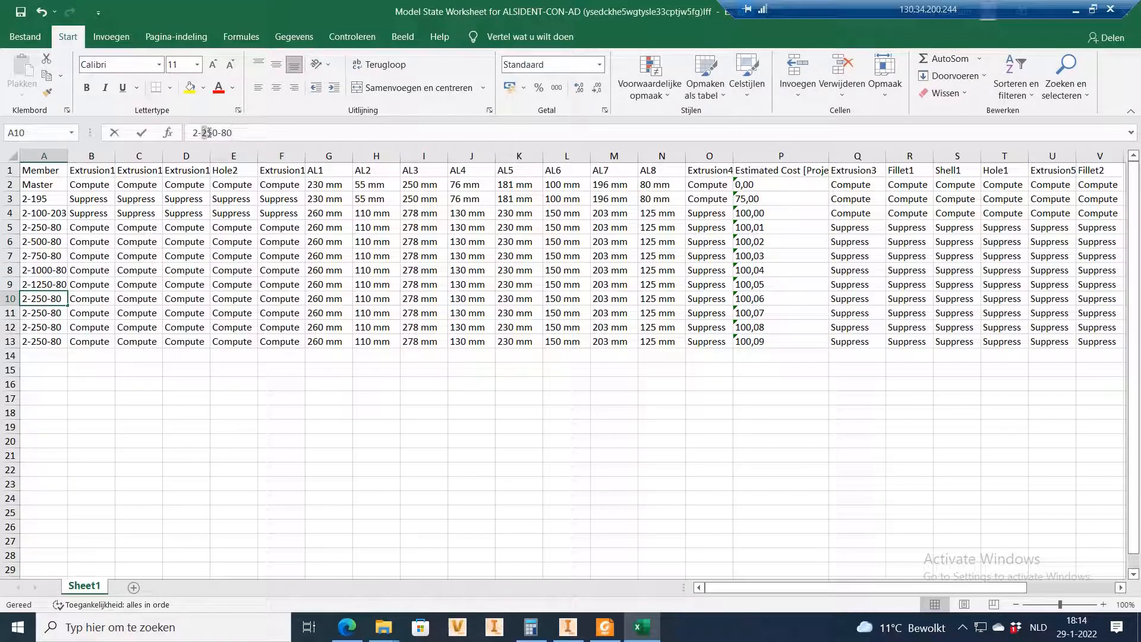
# Step: Rename the member in row 10 to 2-1500-80 and the one in row 11 to 2-1750-80
pyautogui.click(212, 133)
pyautogui.press('BackSpace')
pyautogui.press('BackSpace')
pyautogui.write('150')
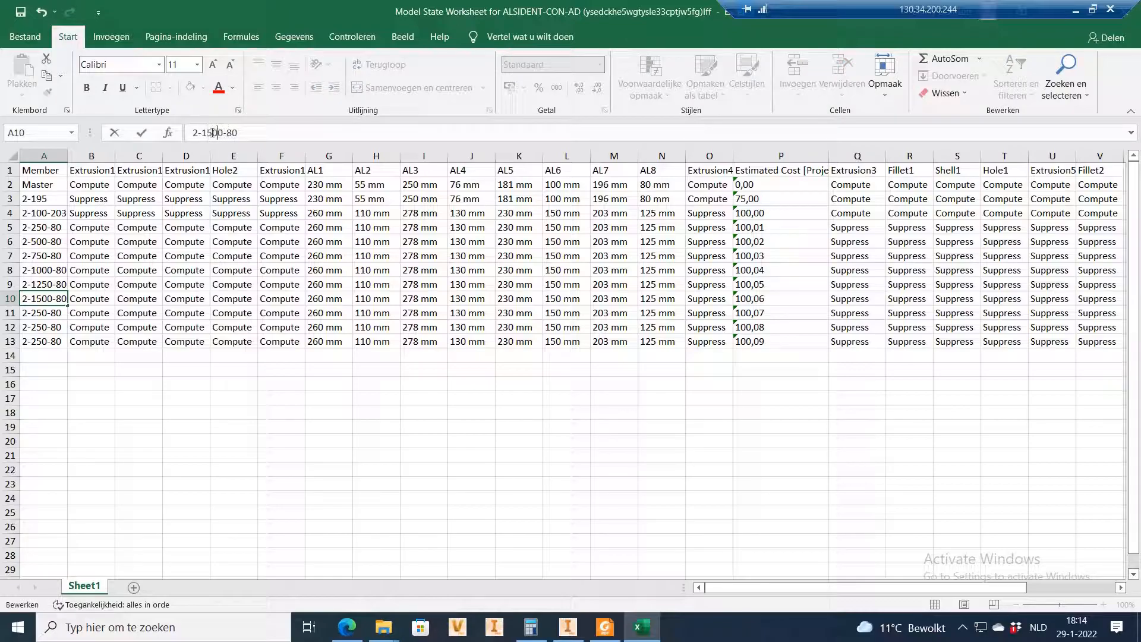
pyautogui.press('Return')
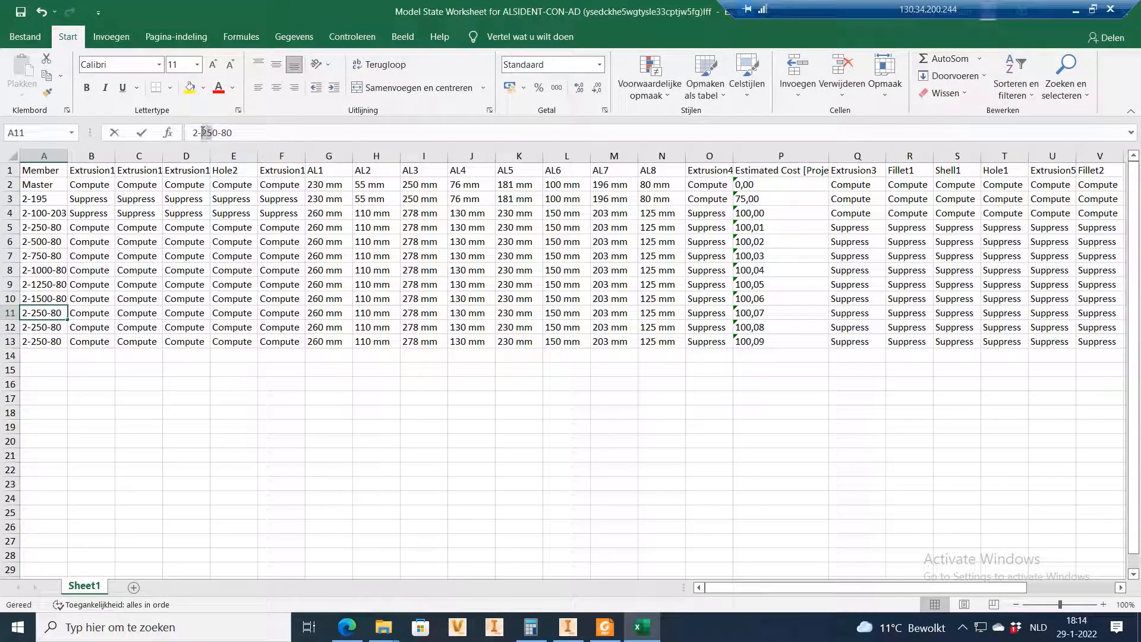
pyautogui.click(203, 132)
pyautogui.press('BackSpace')
pyautogui.press('BackSpace')
pyautogui.write('175')
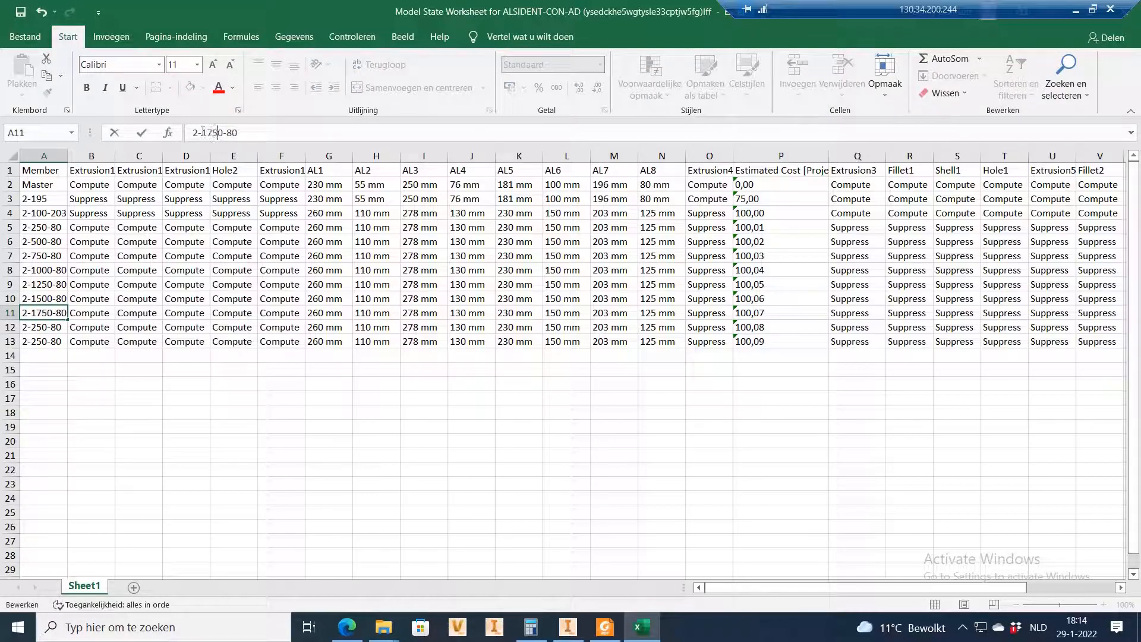
pyautogui.press('Return')
# Step: Rename the member in row 12 to 2-2000-80 and the one in row 13 to 2-2500-80
pyautogui.click(207, 132)
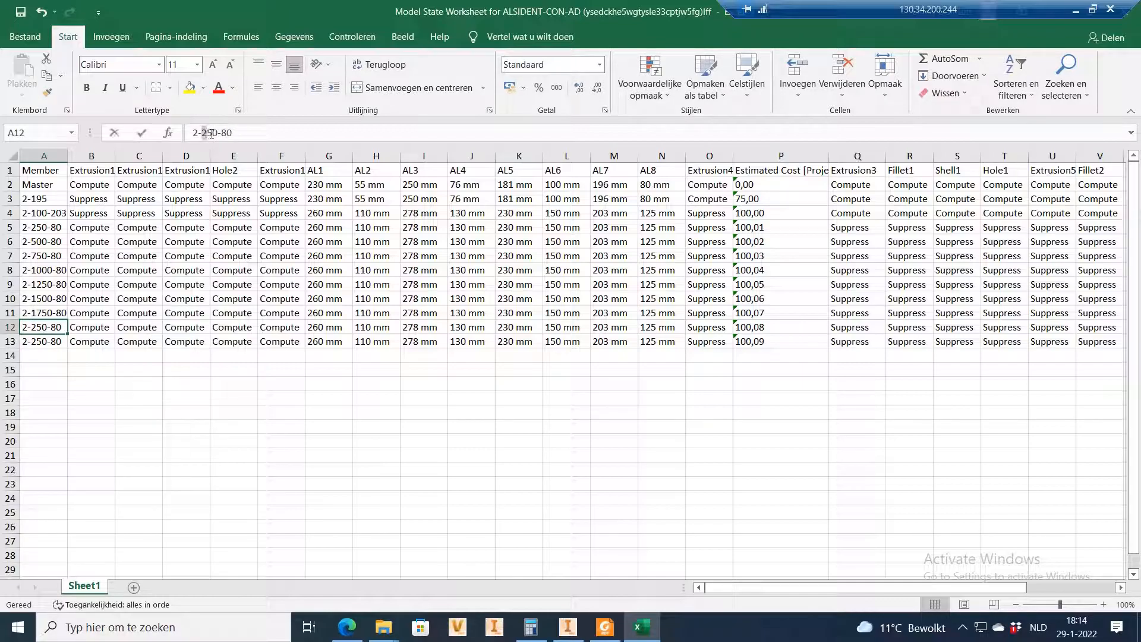
pyautogui.press('Delete')
pyautogui.press('Delete')
pyautogui.write('000')
pyautogui.press('Return')
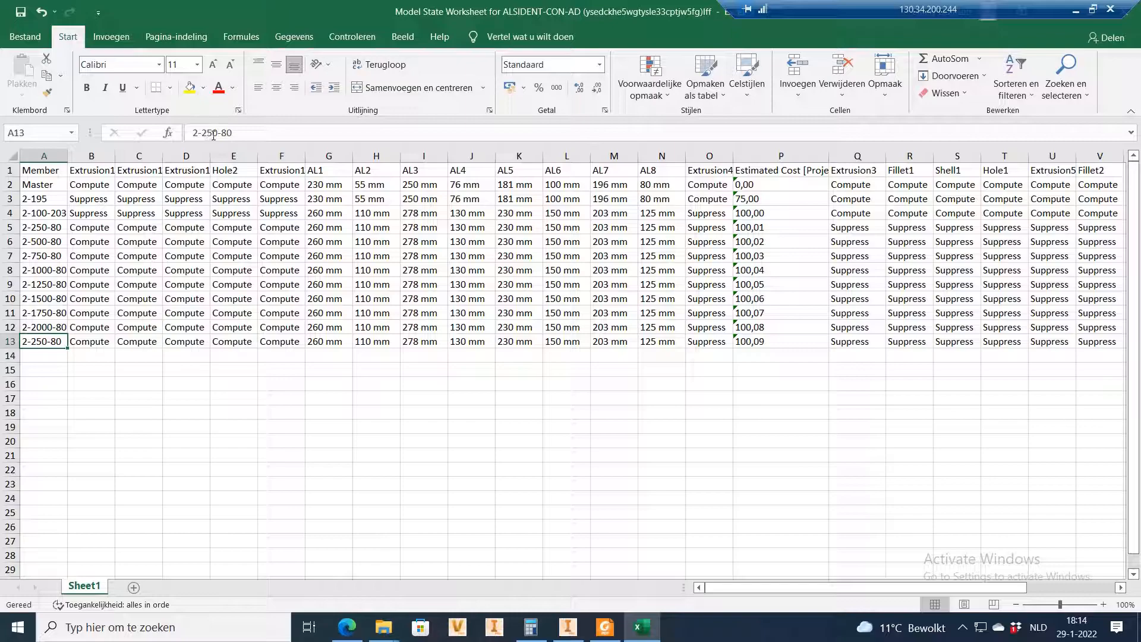
pyautogui.click(213, 133)
pyautogui.write('0')
pyautogui.press('Return')
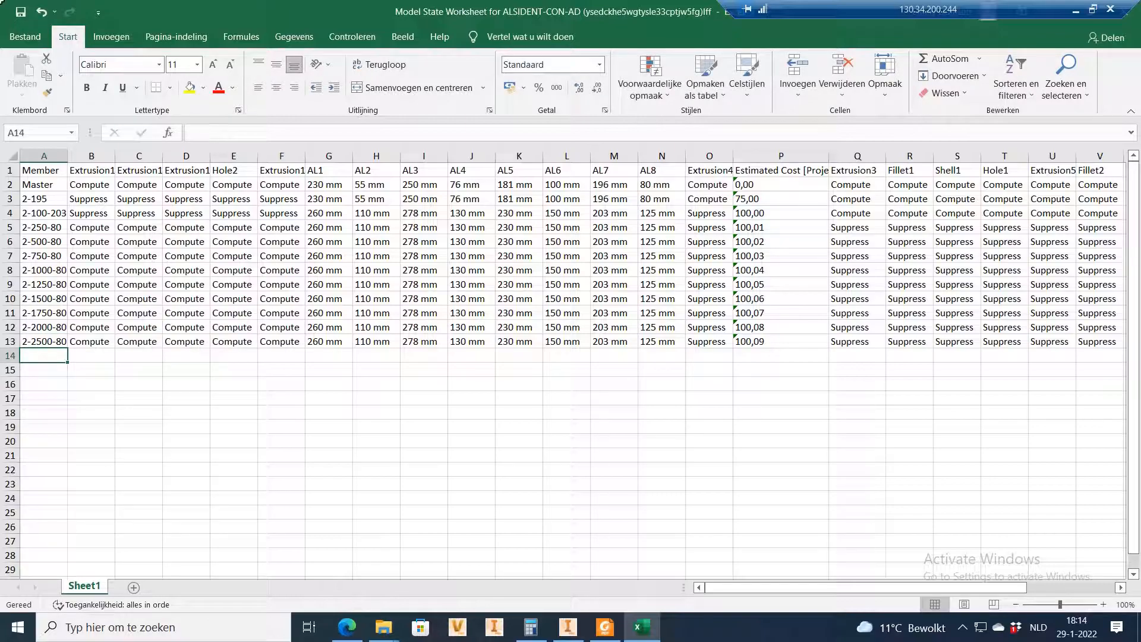
# Step: Widen the Member column so the longest member names fit fully inside it
pyautogui.press('Right')
pyautogui.press('Right')
pyautogui.press('Right')
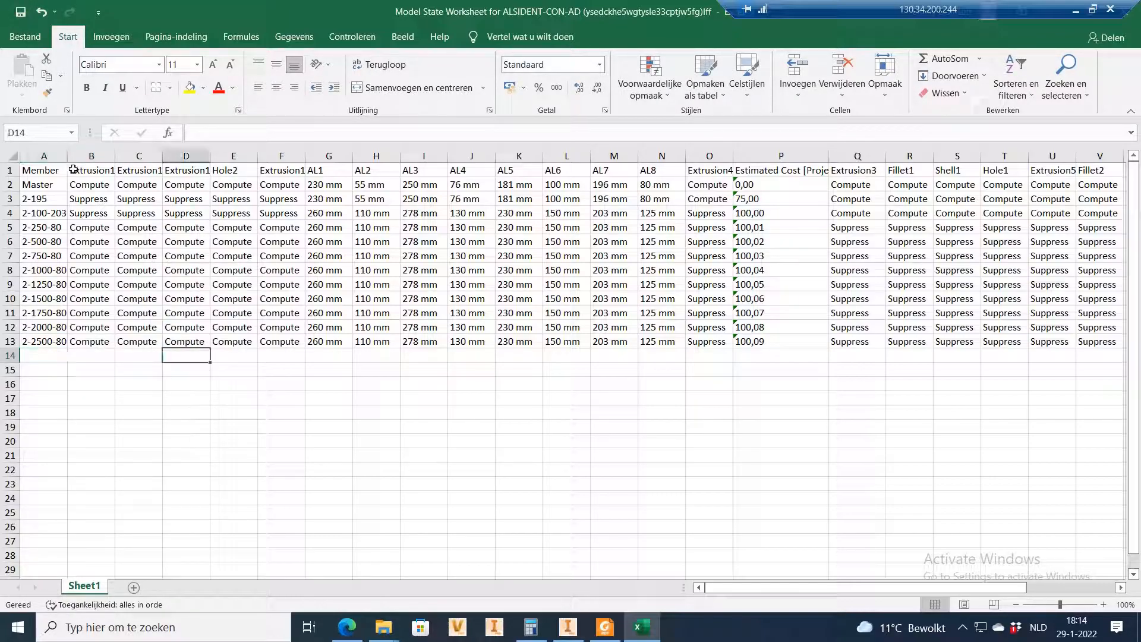
pyautogui.moveTo(68, 156); pyautogui.dragTo(85, 156)
pyautogui.click(310, 410)
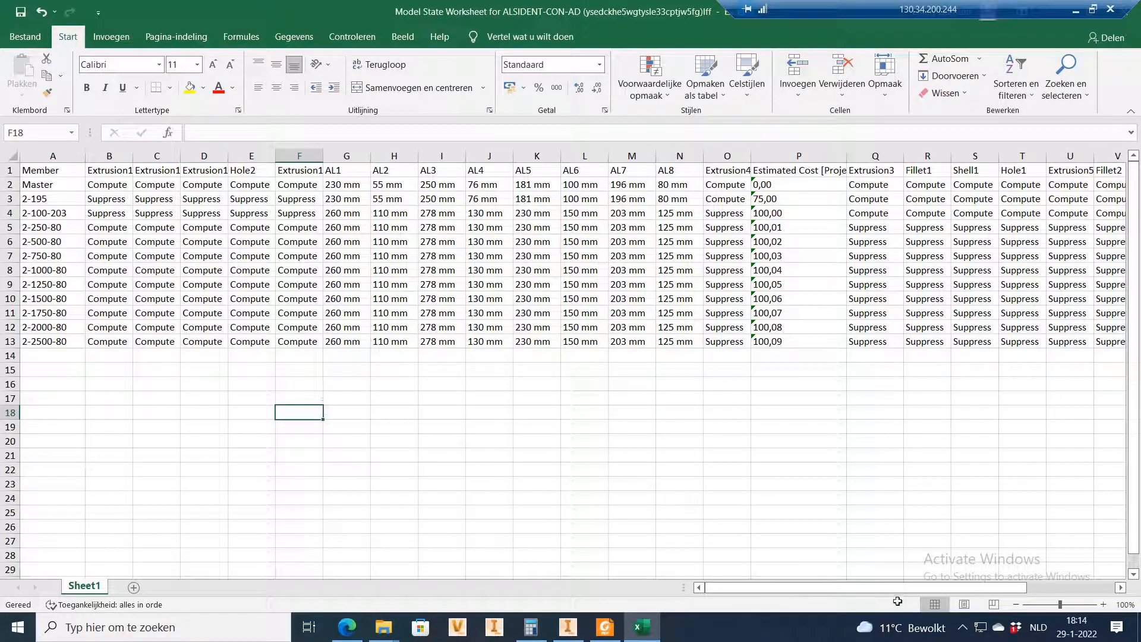
pyautogui.click(1120, 587)
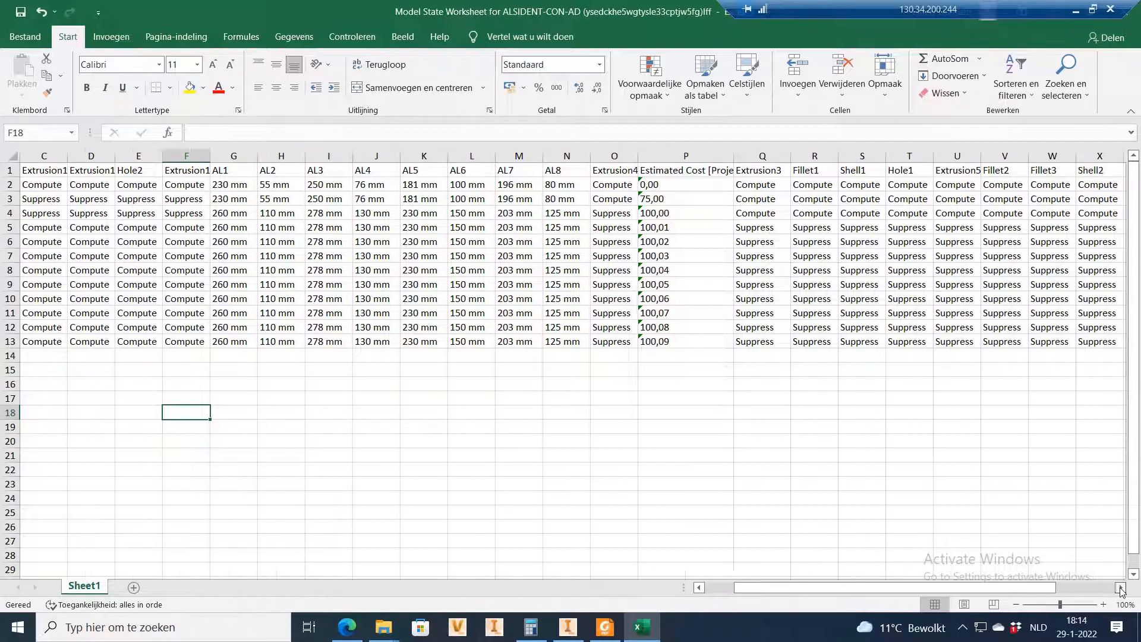
pyautogui.click(1121, 589)
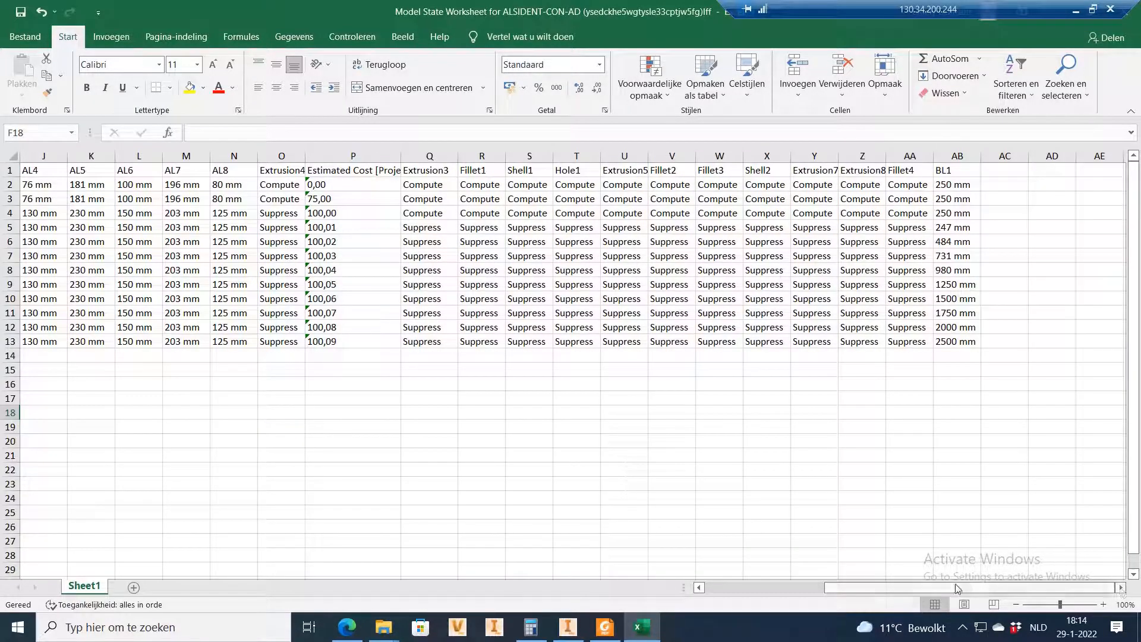
pyautogui.click(698, 588)
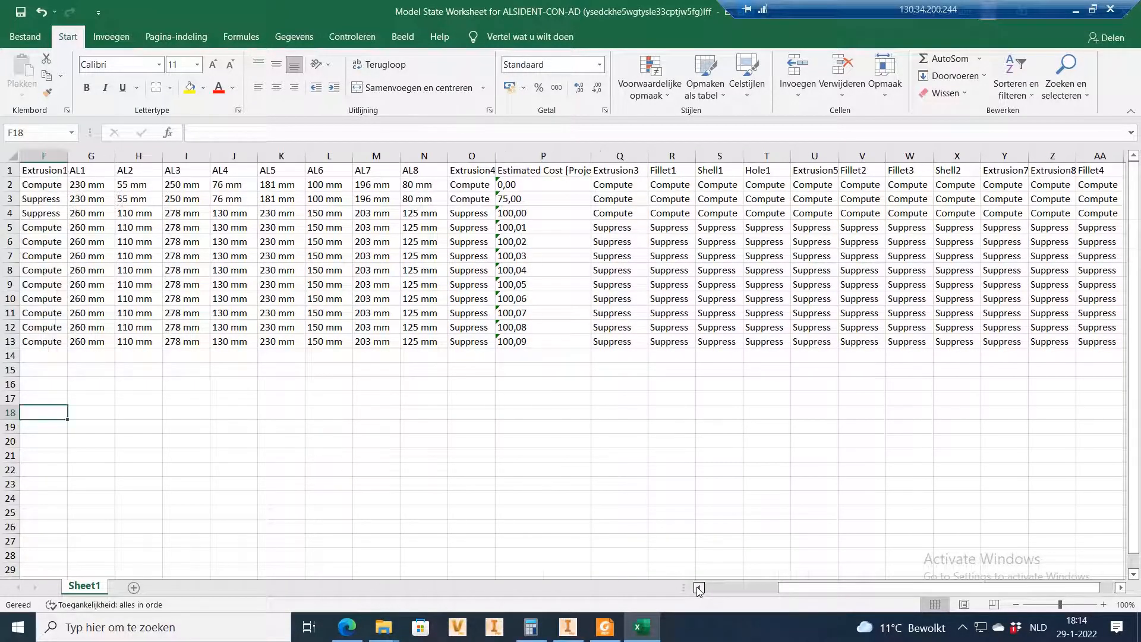
# Step: Save the model state worksheet and close it to return to the ALSIDENT-CON-AD part in Inventor
pyautogui.click(110, 397)
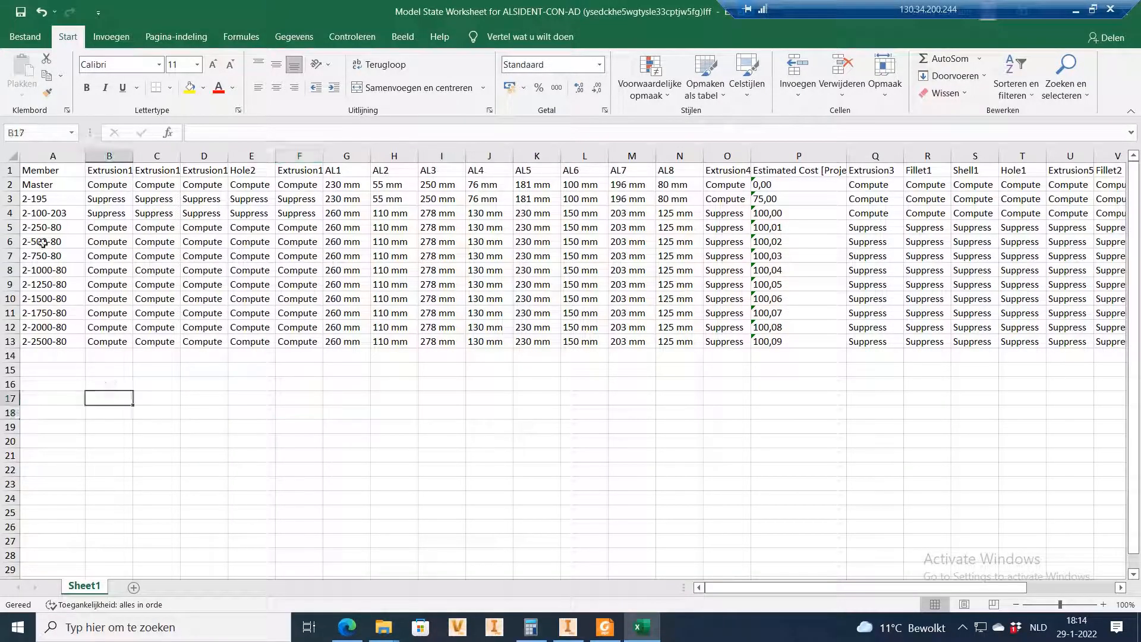
pyautogui.click(21, 13)
pyautogui.doubleClick(647, 15)
pyautogui.moveTo(608, 80); pyautogui.dragTo(605, 79)
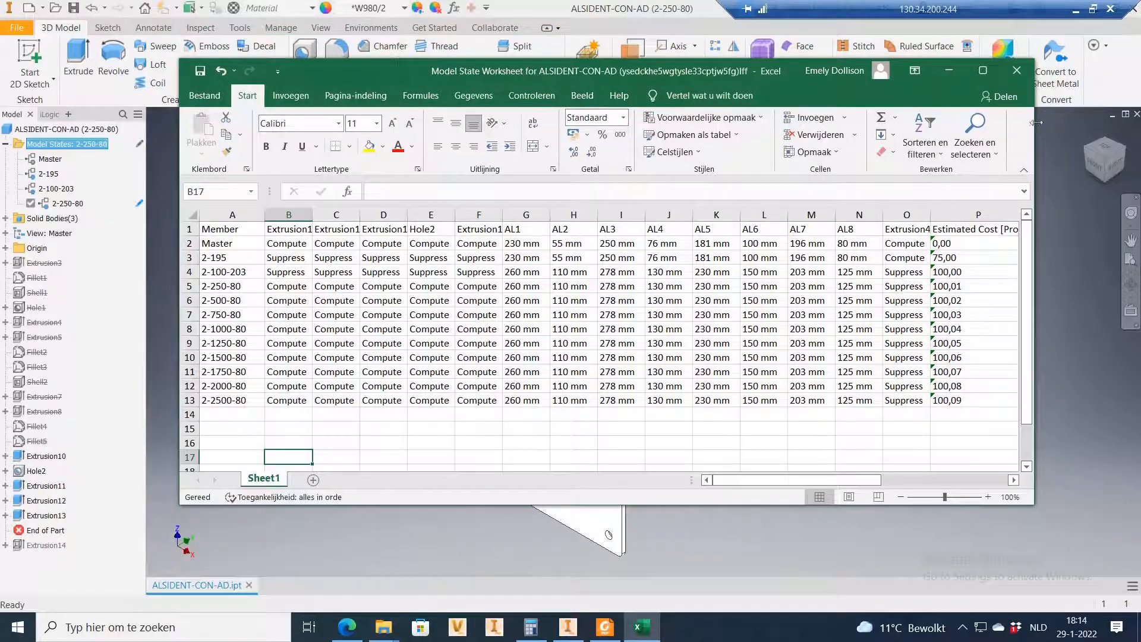
pyautogui.click(1017, 71)
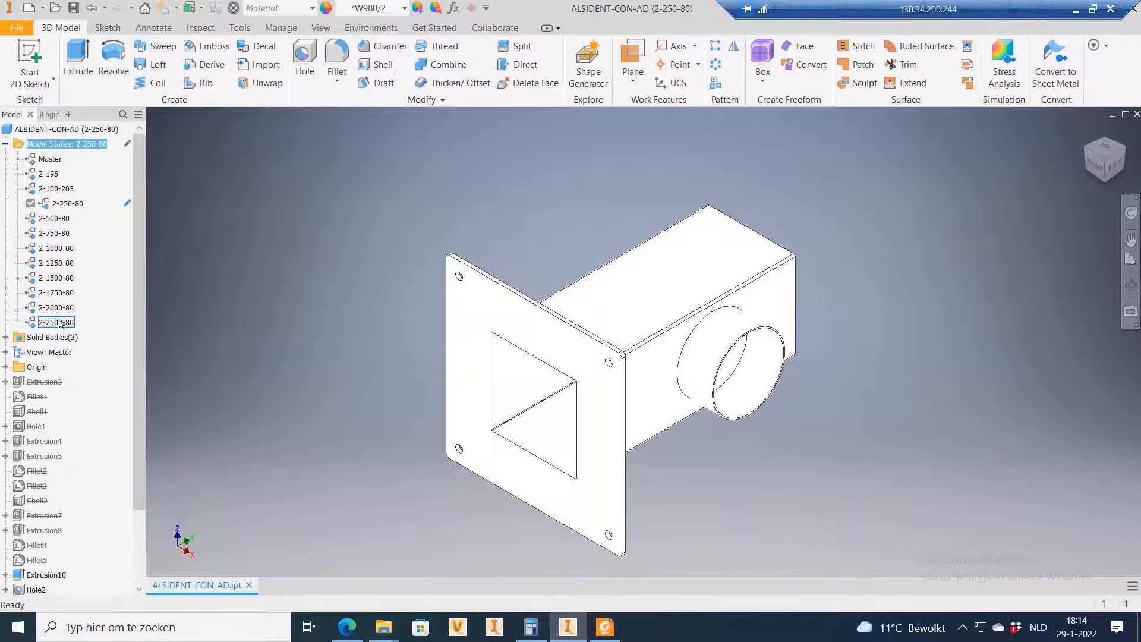
# Step: Activate the model states from 2-500-80 through 2-1500-80 one after another to check the duct length of each
pyautogui.scroll(-2, 600, 318)
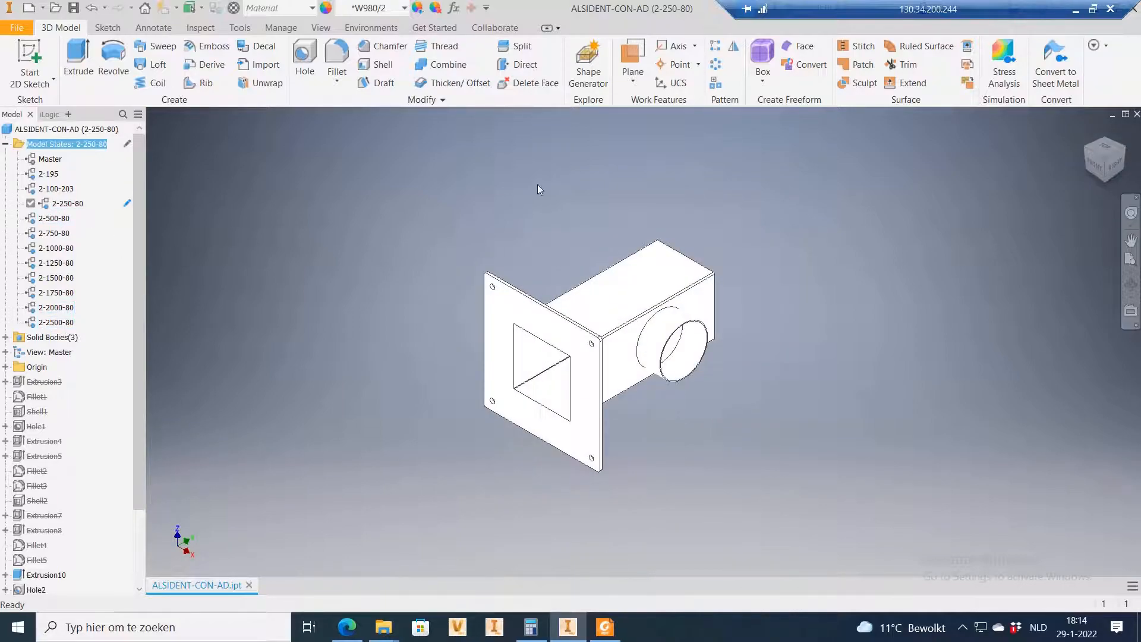
pyautogui.doubleClick(60, 218)
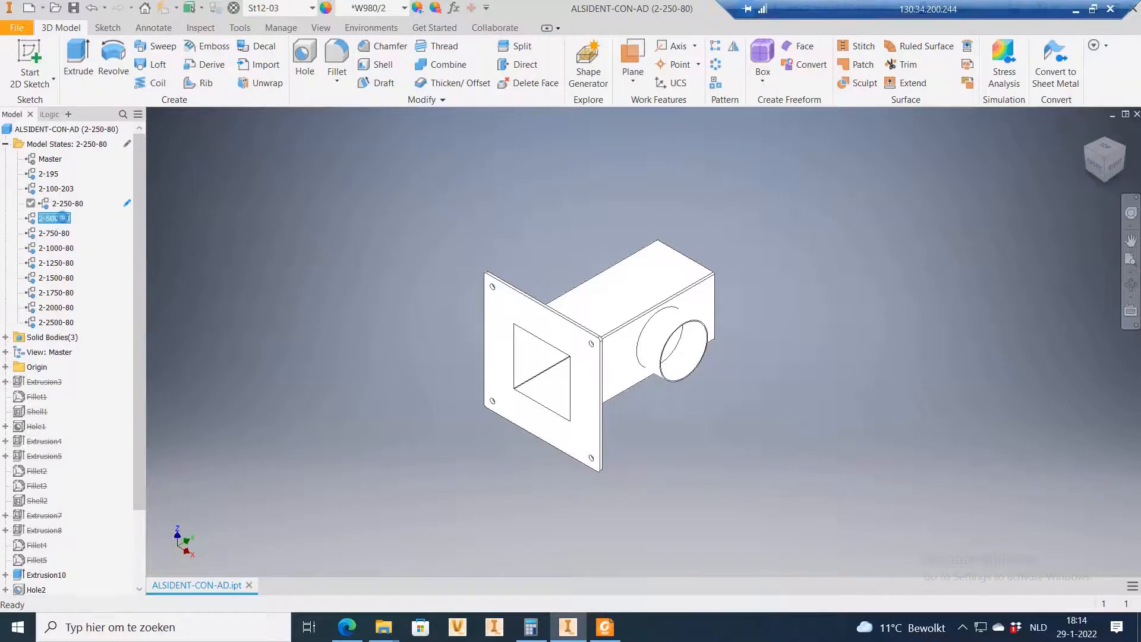
pyautogui.doubleClick(60, 233)
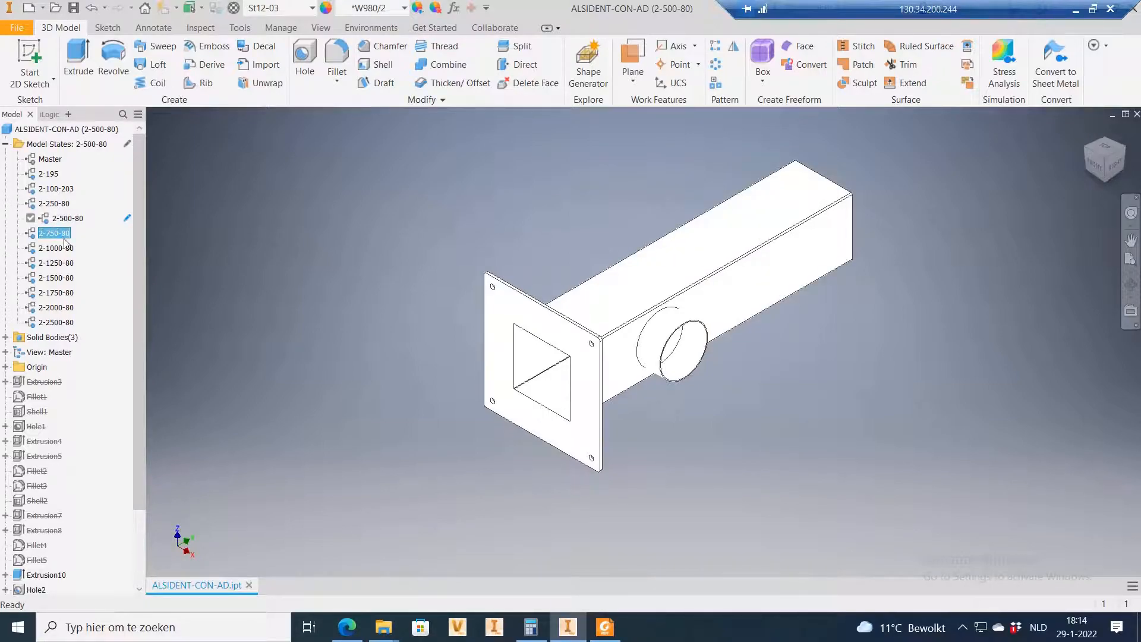
pyautogui.click(56, 247)
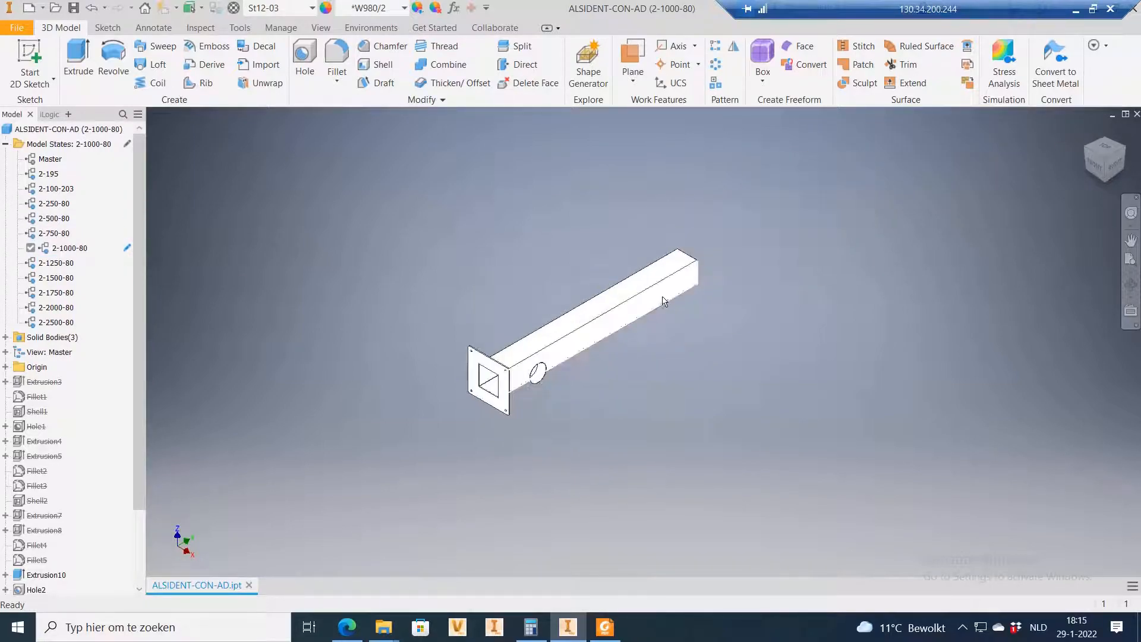
pyautogui.click(64, 262)
pyautogui.doubleClick(66, 264)
pyautogui.doubleClick(62, 278)
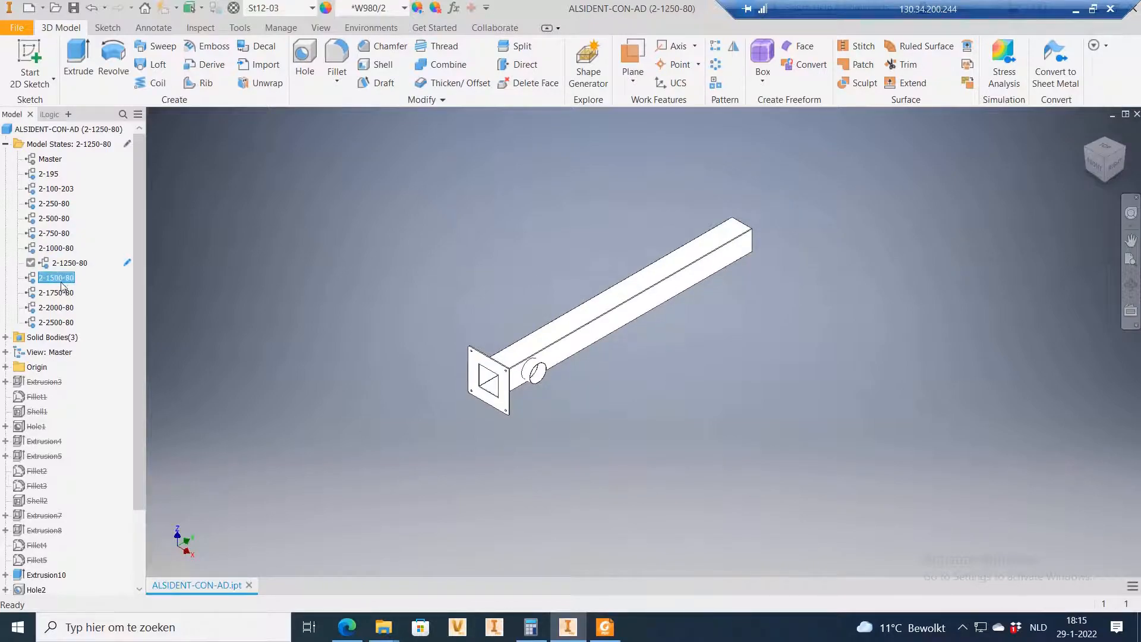
# Step: Activate model states 2-1750-80, 2-2000-80 and 2-2500-80 in turn, accepting the table update for the estimated cost
pyautogui.click(59, 293)
pyautogui.doubleClick(59, 307)
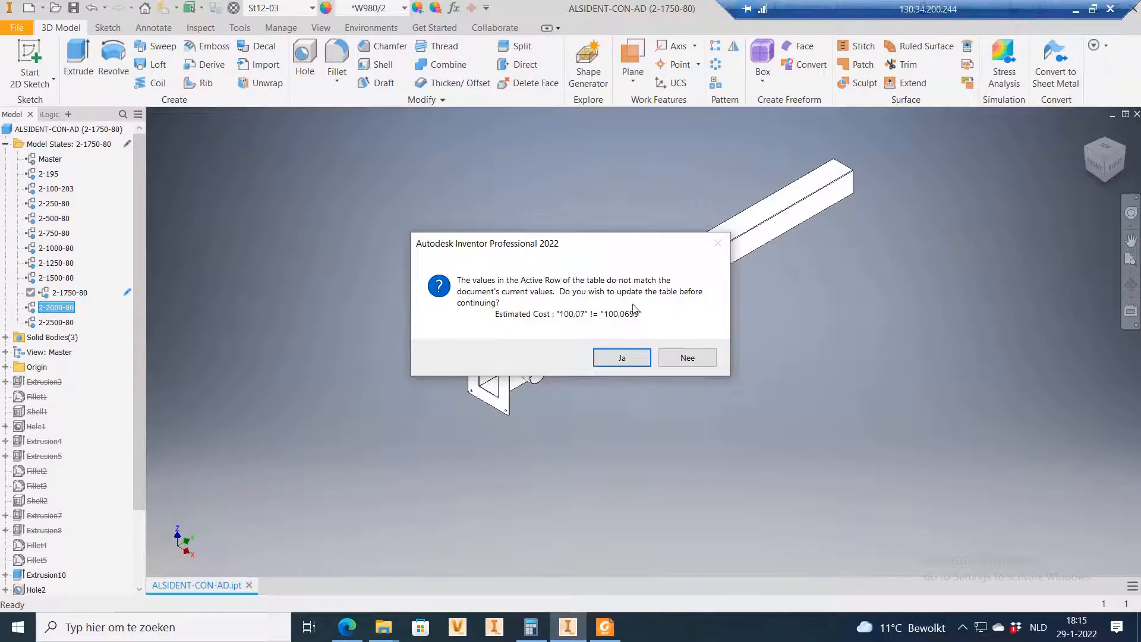
pyautogui.click(624, 355)
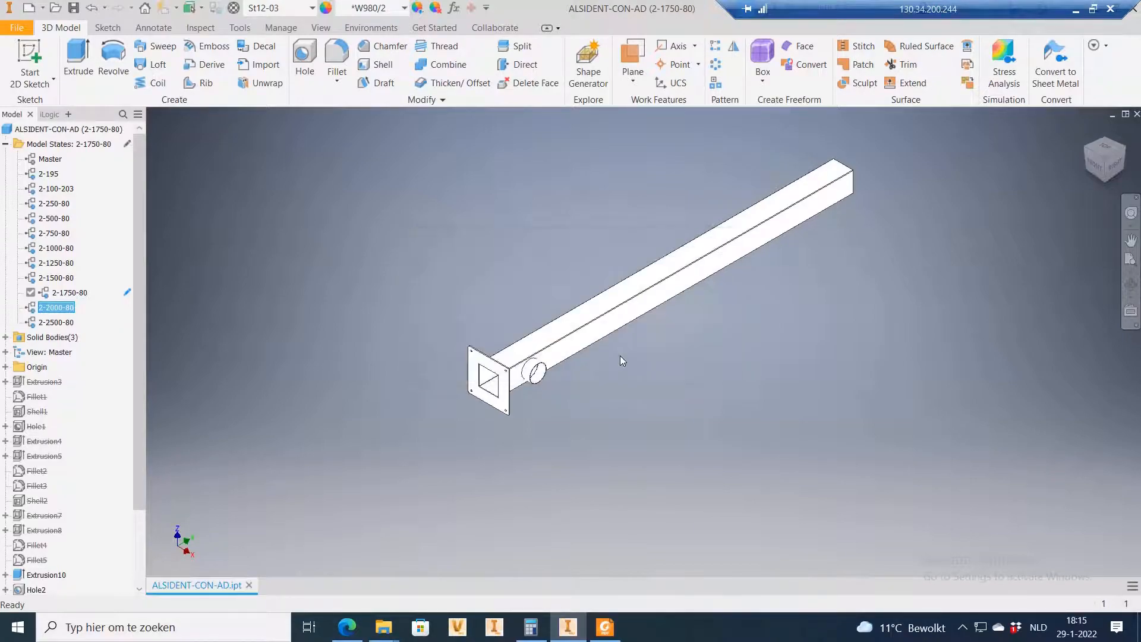
pyautogui.doubleClick(55, 322)
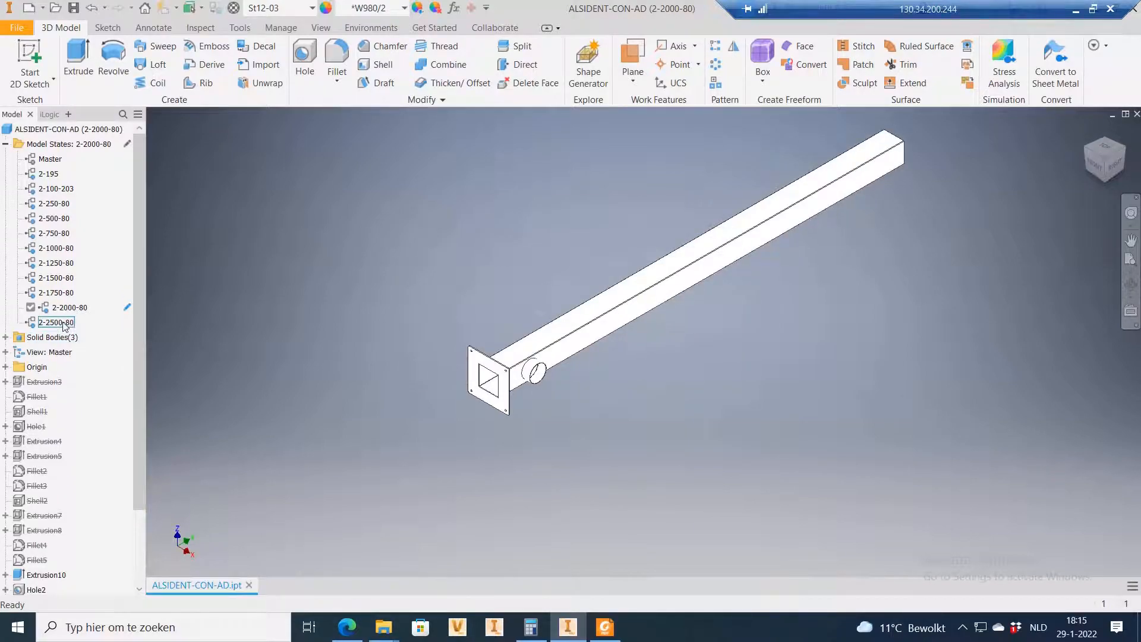
pyautogui.scroll(-3, 458, 354)
pyautogui.scroll(3, 504, 344)
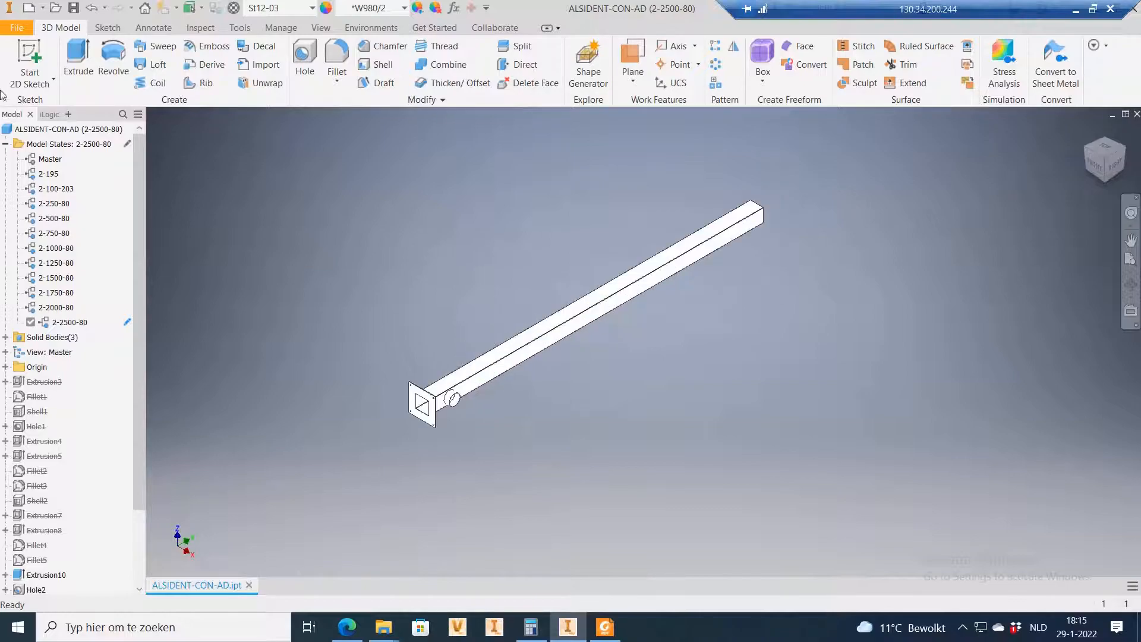
# Step: Activate model states 2-2000-80, 2-1500-80 and 2-1250-80 for comparison, ending with 2-1750-80 active
pyautogui.doubleClick(55, 308)
pyautogui.doubleClick(59, 279)
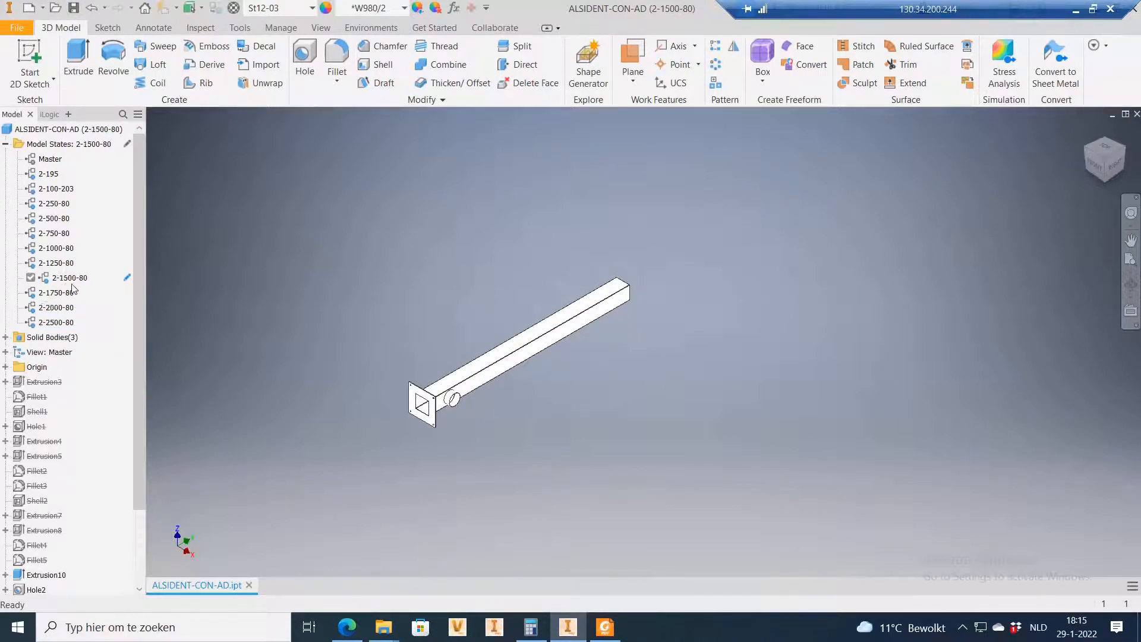
pyautogui.doubleClick(62, 263)
pyautogui.doubleClick(70, 293)
# Step: Check the estimated cost in the project iProperties of model state 2-1750-80, then save the part
pyautogui.rightClick(70, 294)
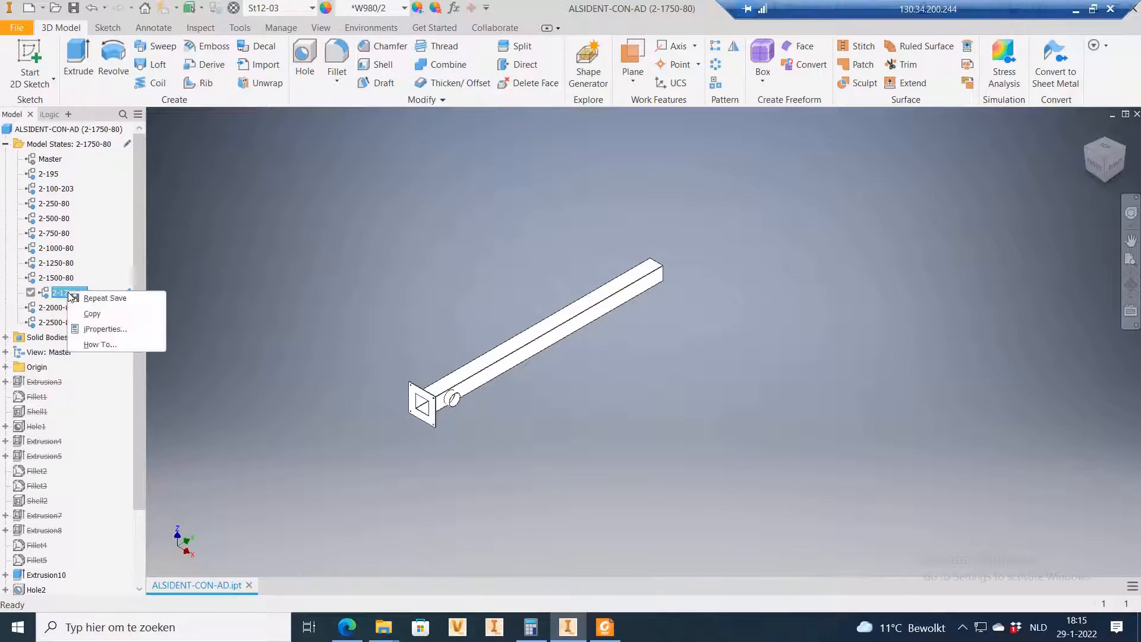
pyautogui.click(107, 330)
pyautogui.click(277, 122)
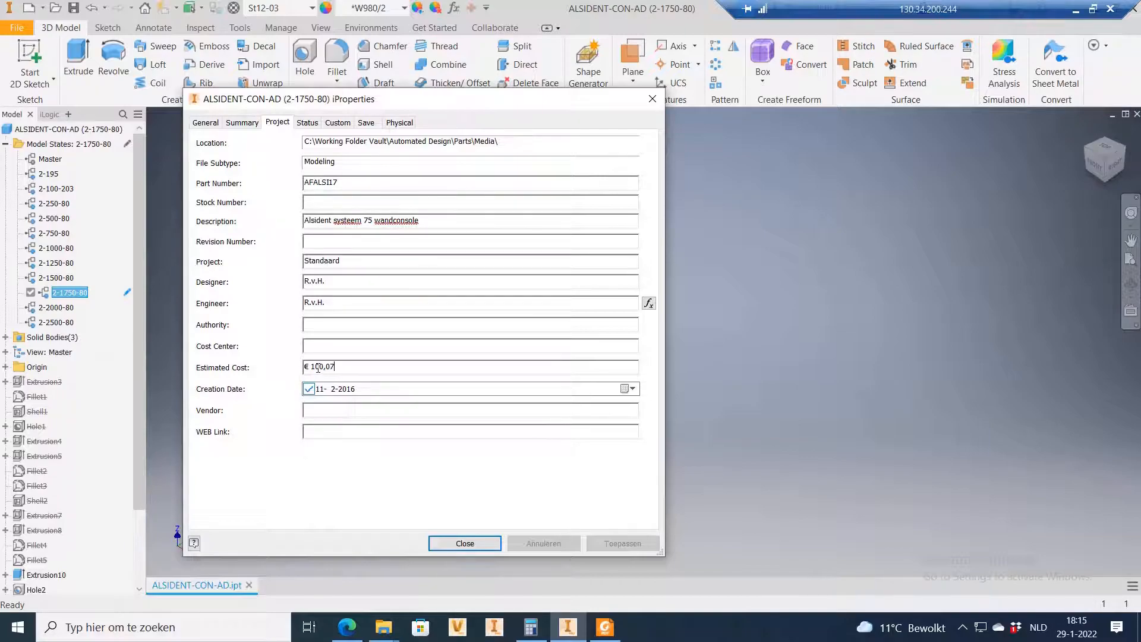
pyautogui.click(652, 98)
pyautogui.click(73, 10)
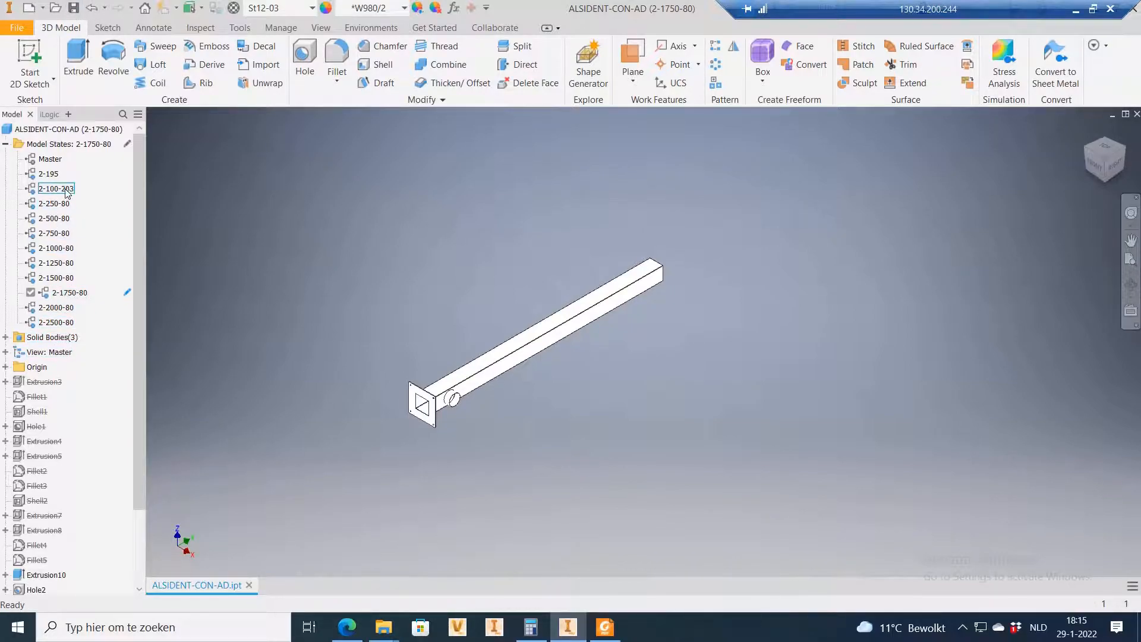
# Step: Consult alsident2.pdf in Foxit Reader for the 2-100 series sizes and return to the part in Inventor
pyautogui.click(604, 626)
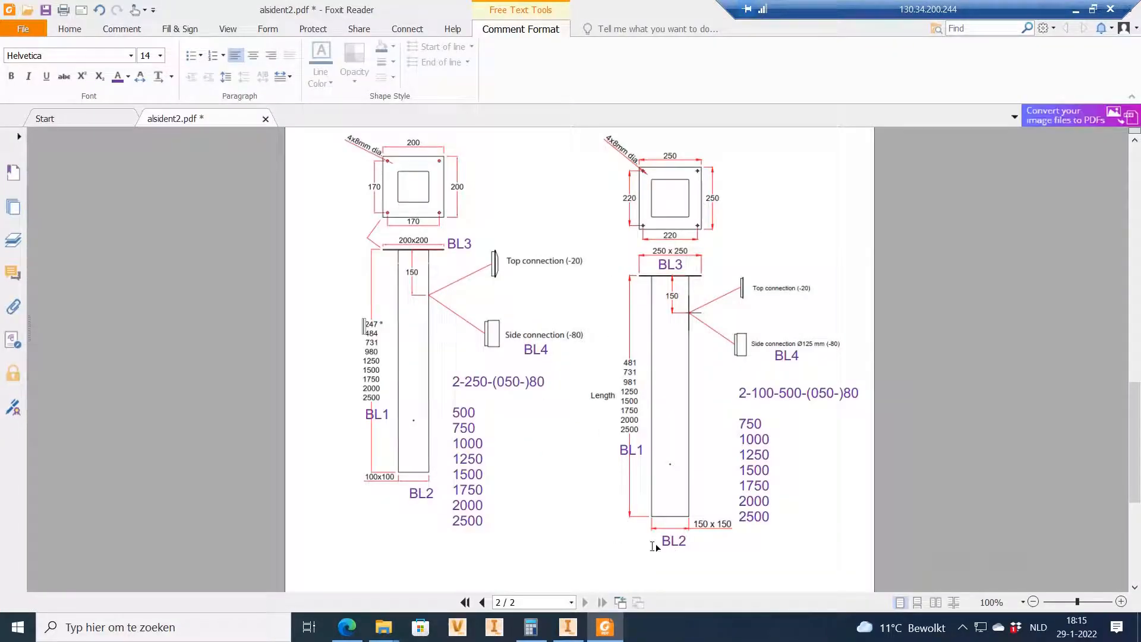
pyautogui.click(567, 627)
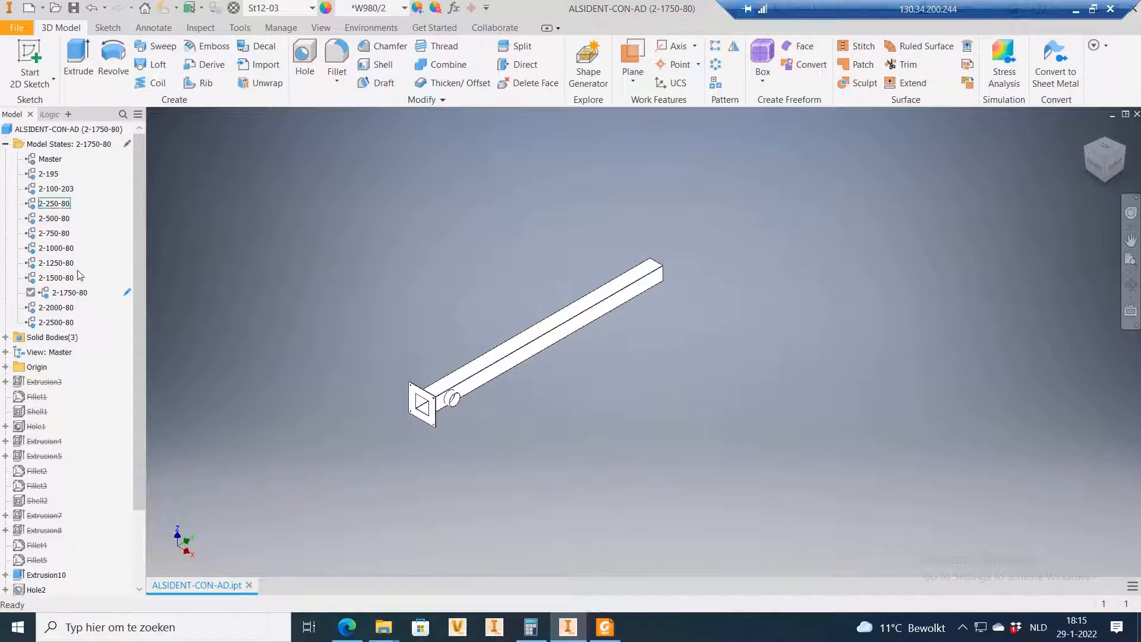
pyautogui.click(60, 203)
pyautogui.rightClick(57, 203)
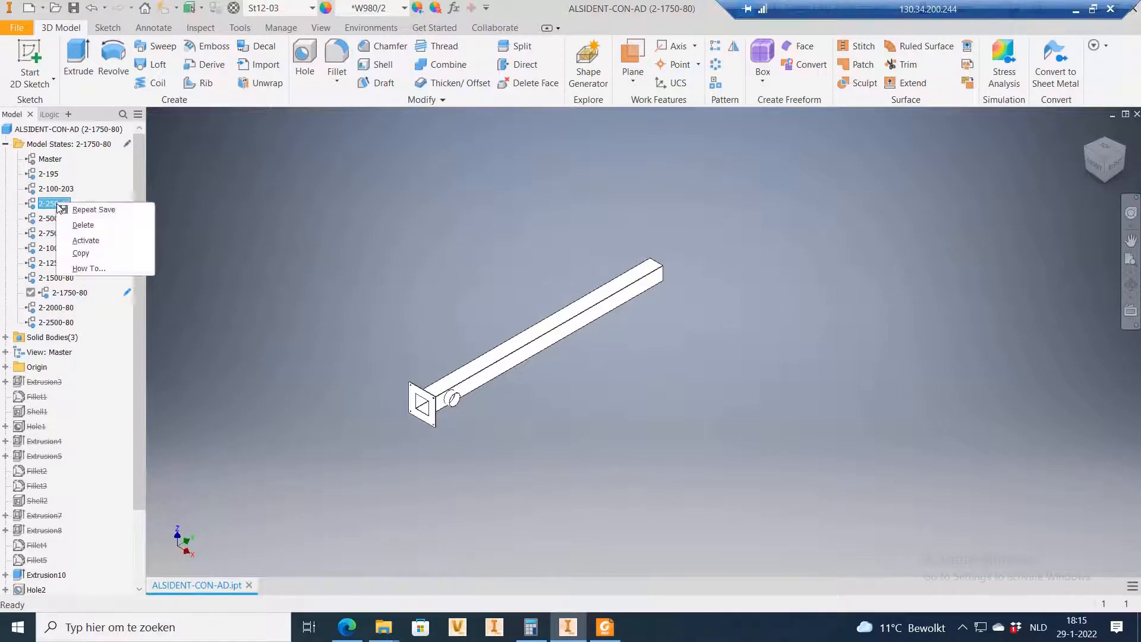
pyautogui.click(305, 309)
# Step: Make a copy of model state 2-1750-80
pyautogui.click(69, 295)
pyautogui.rightClick(69, 299)
pyautogui.click(97, 319)
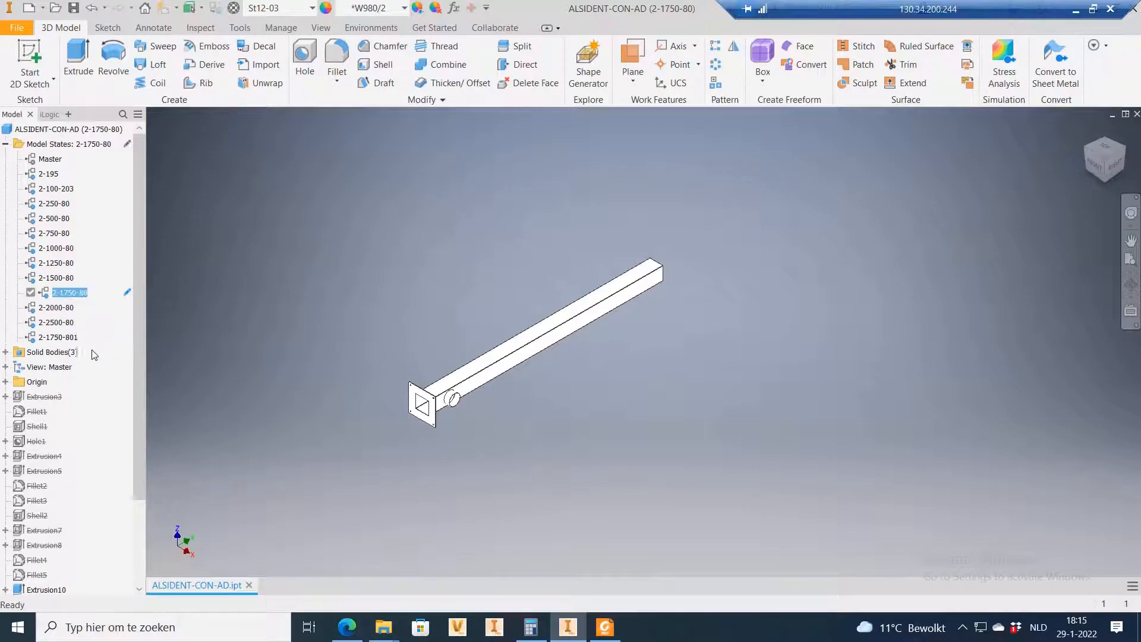
pyautogui.click(63, 337)
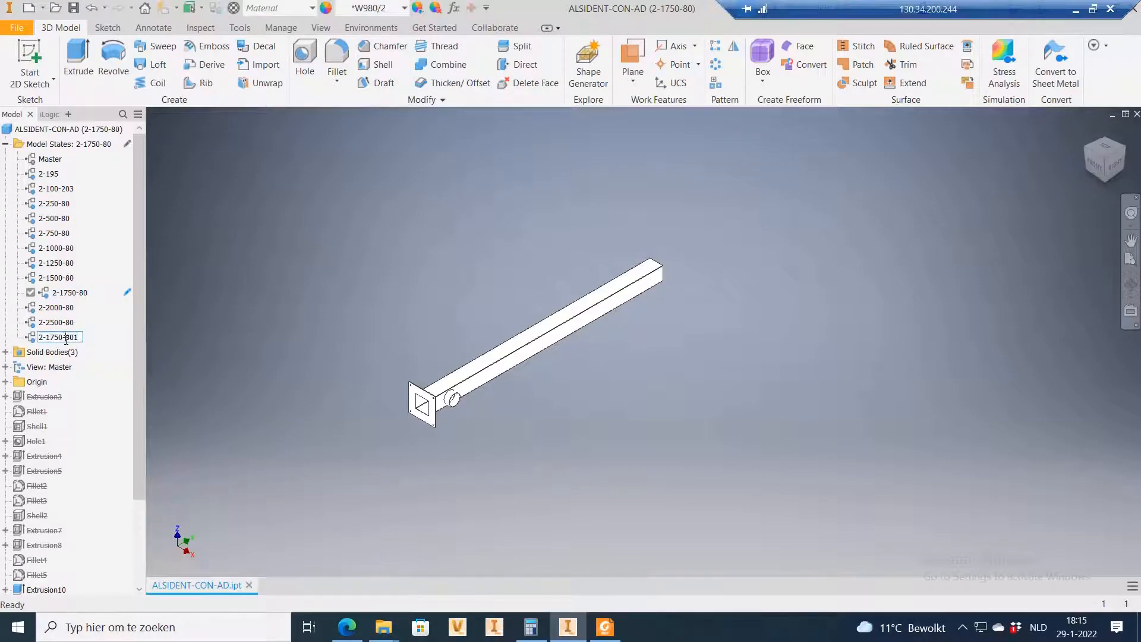
pyautogui.click(604, 627)
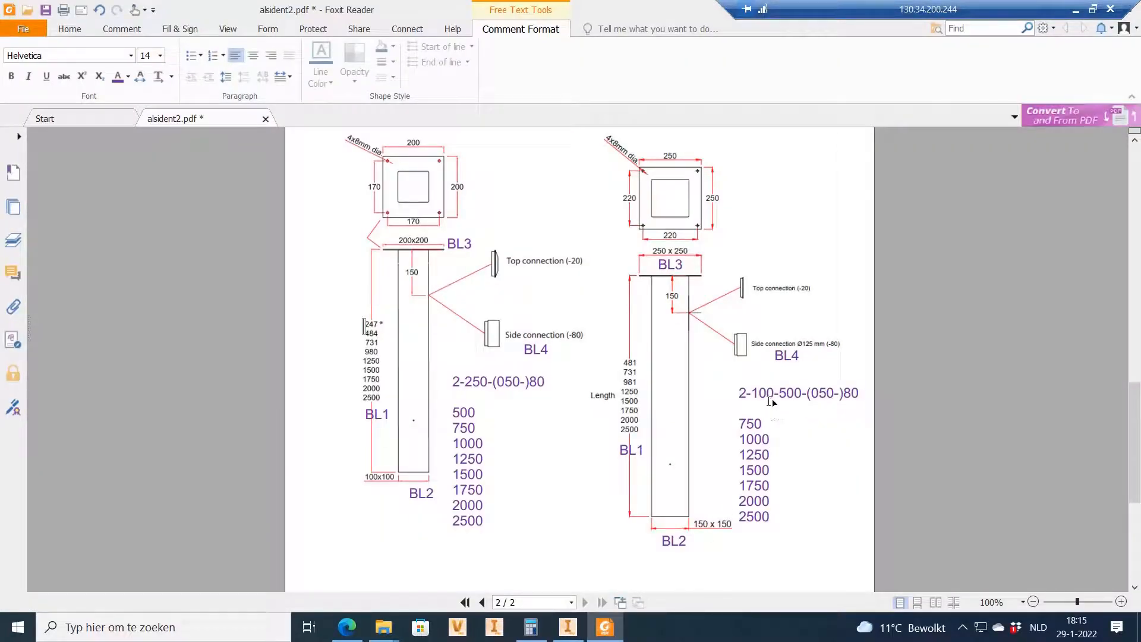
pyautogui.click(567, 627)
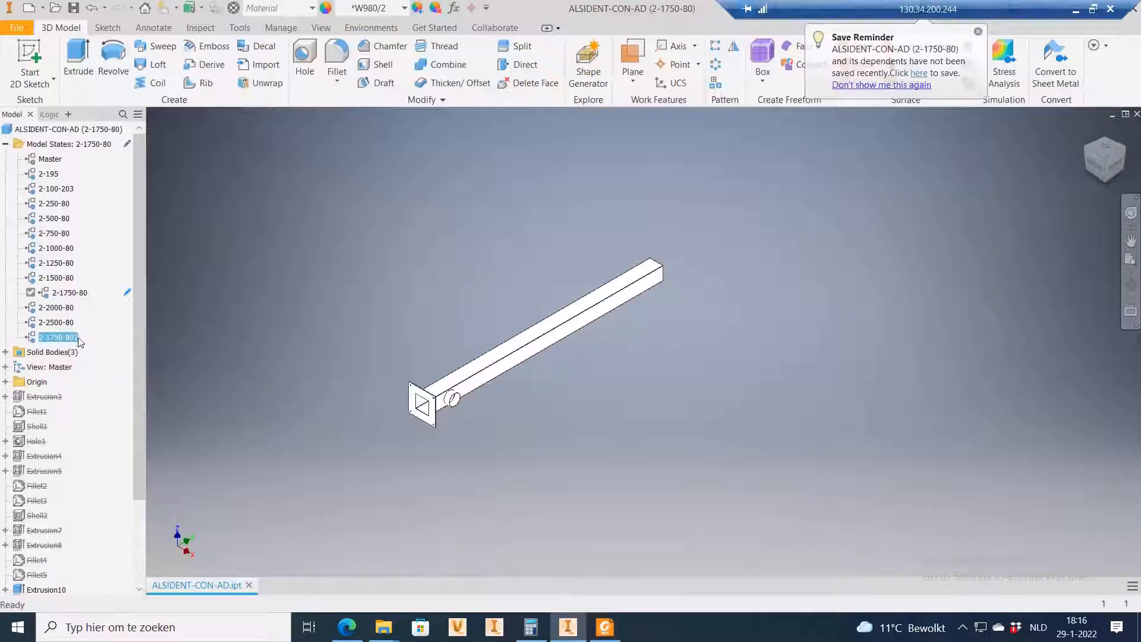
pyautogui.click(48, 337)
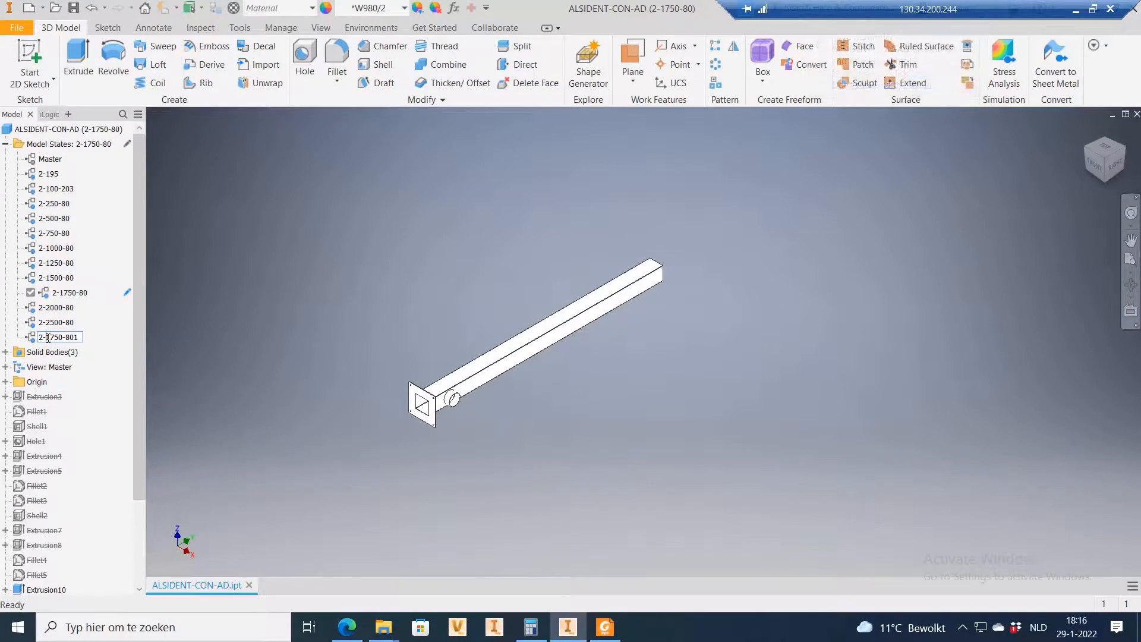
pyautogui.write('100-')
pyautogui.press('Return')
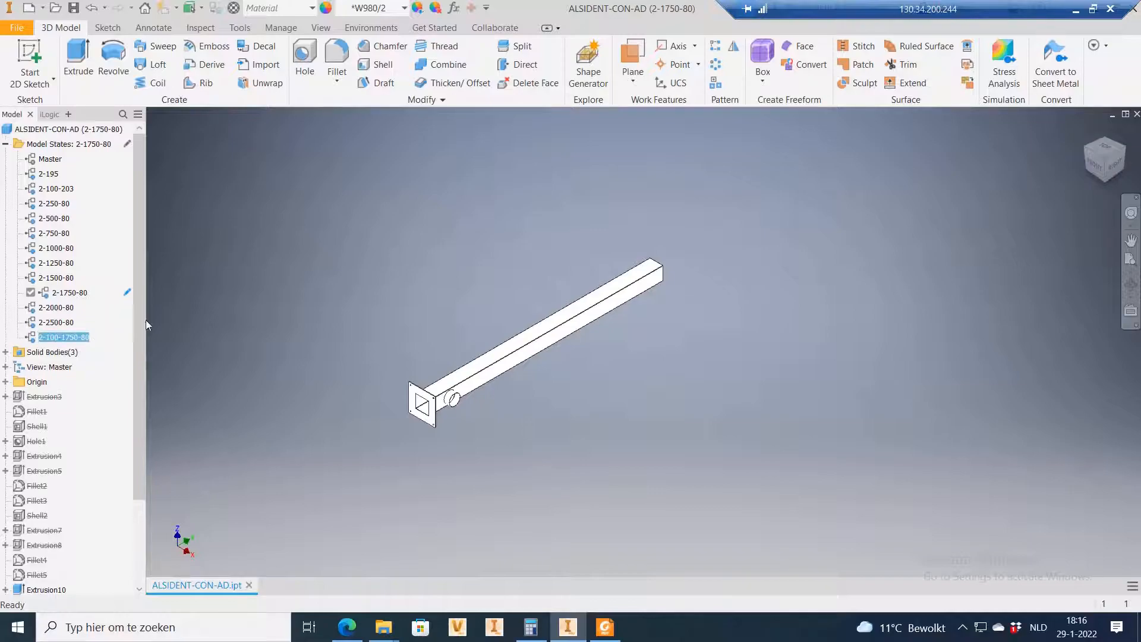
pyautogui.click(604, 627)
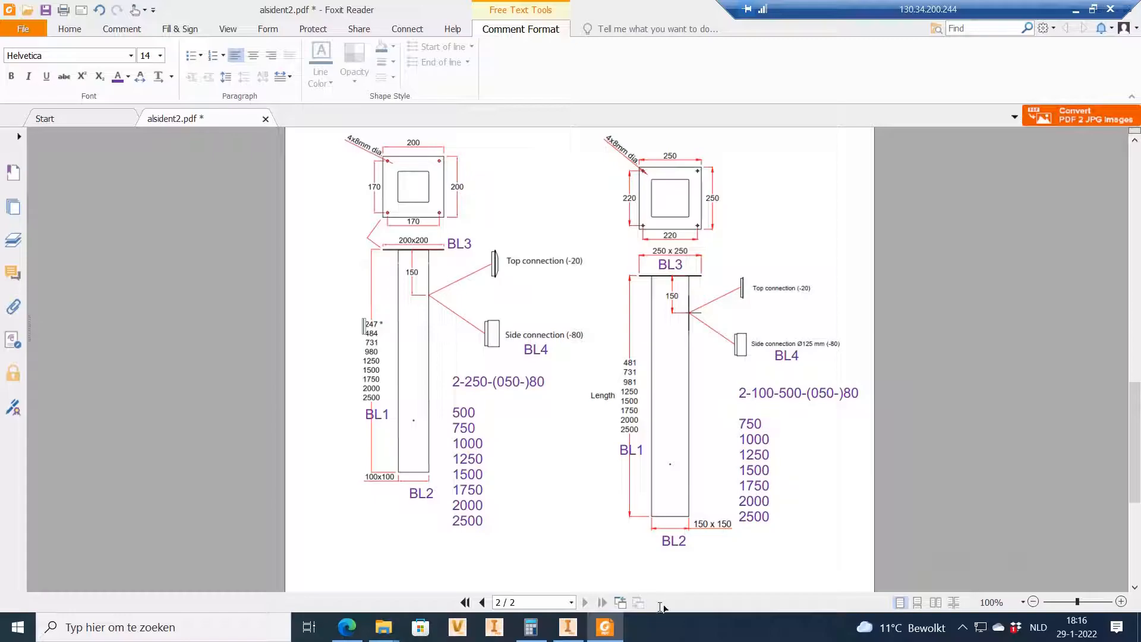
pyautogui.click(567, 627)
pyautogui.click(74, 338)
pyautogui.click(76, 338)
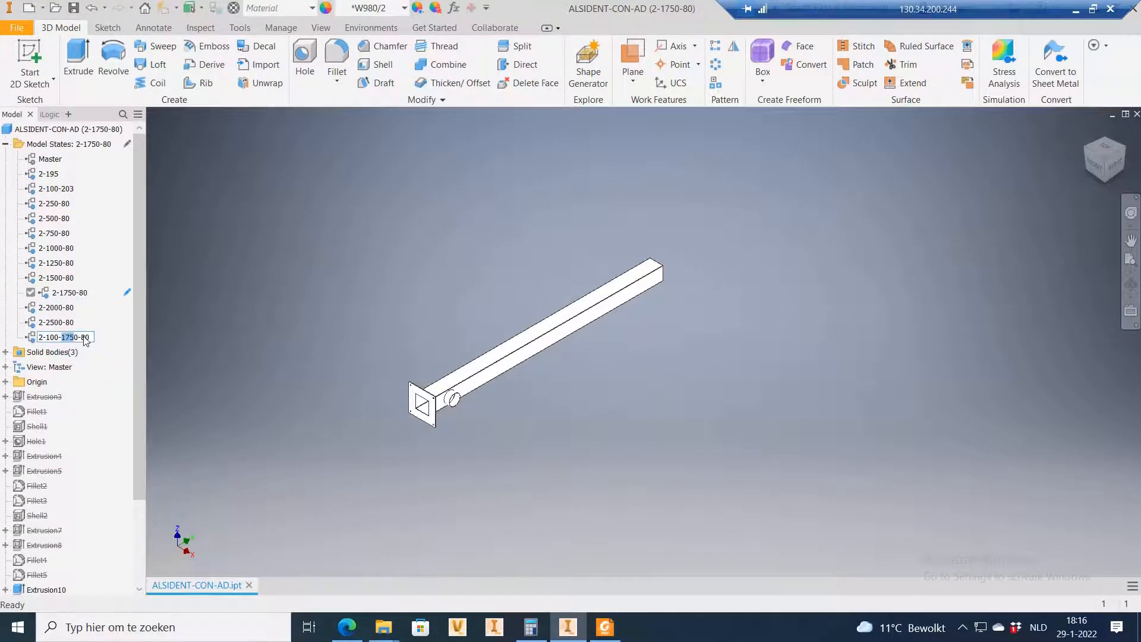
pyautogui.click(233, 359)
pyautogui.click(72, 339)
pyautogui.click(270, 321)
pyautogui.click(73, 9)
pyautogui.doubleClick(70, 338)
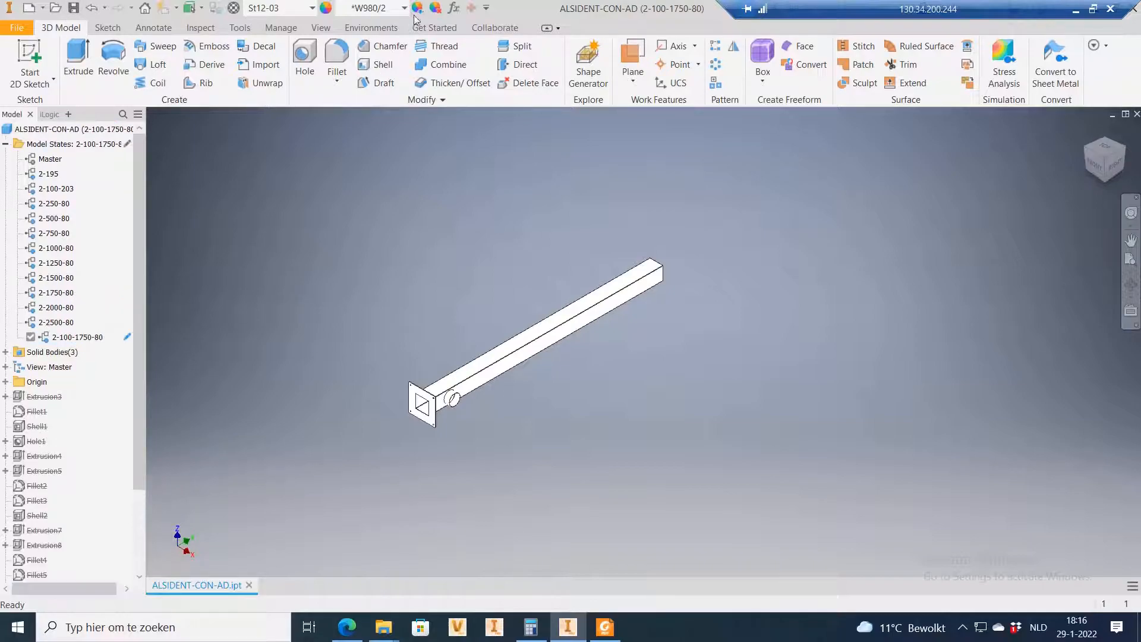
pyautogui.click(87, 338)
pyautogui.click(454, 8)
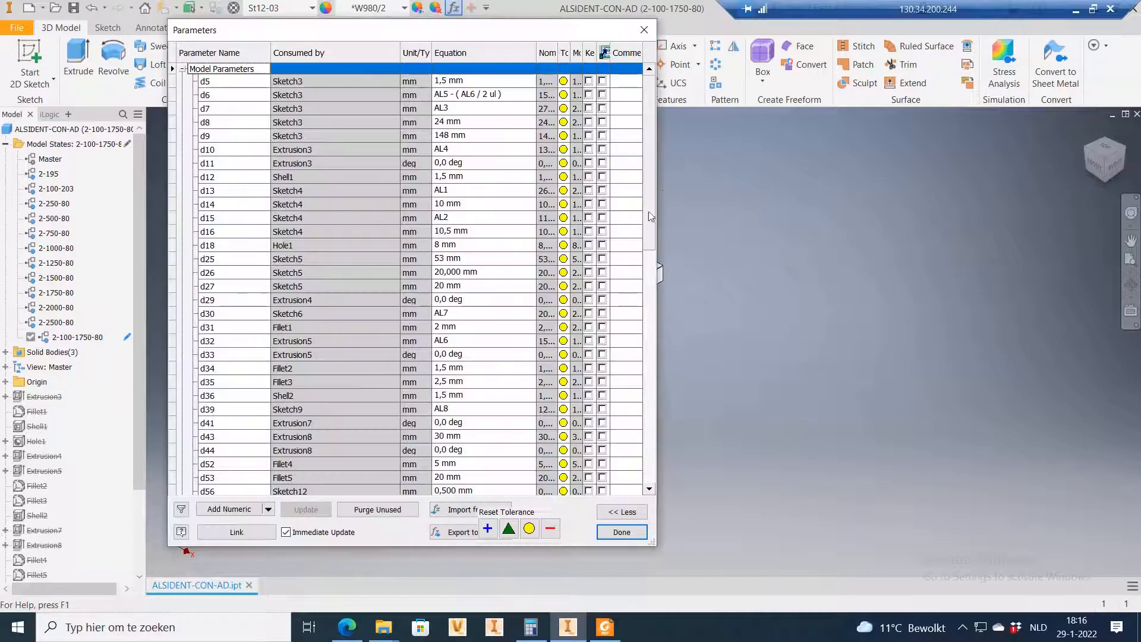
pyautogui.scroll(-15, 654, 171)
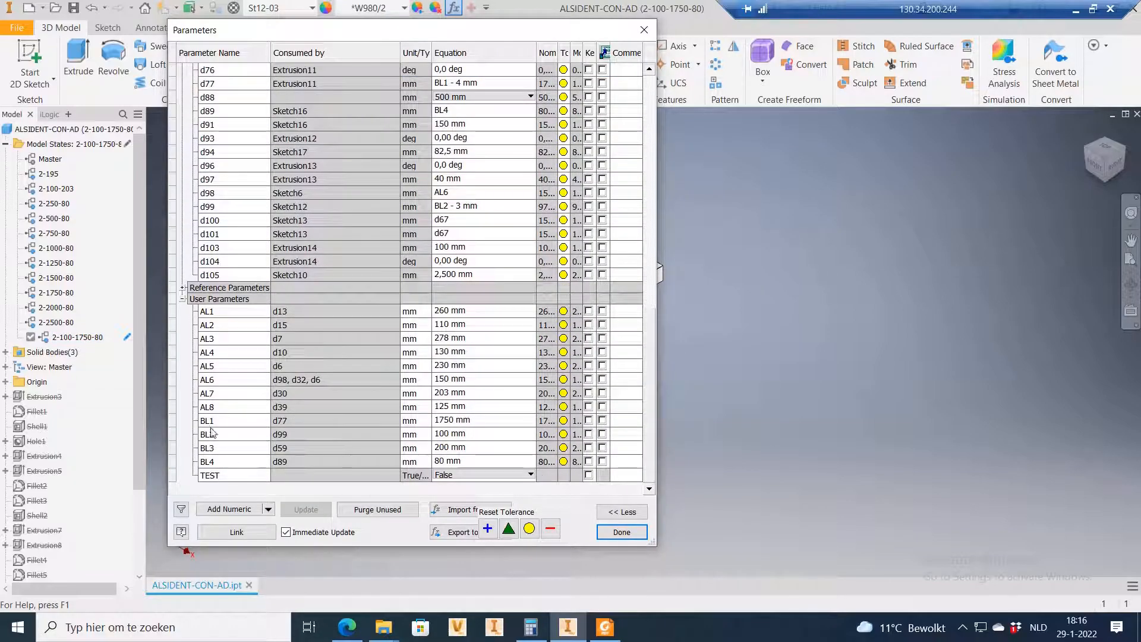
pyautogui.click(475, 434)
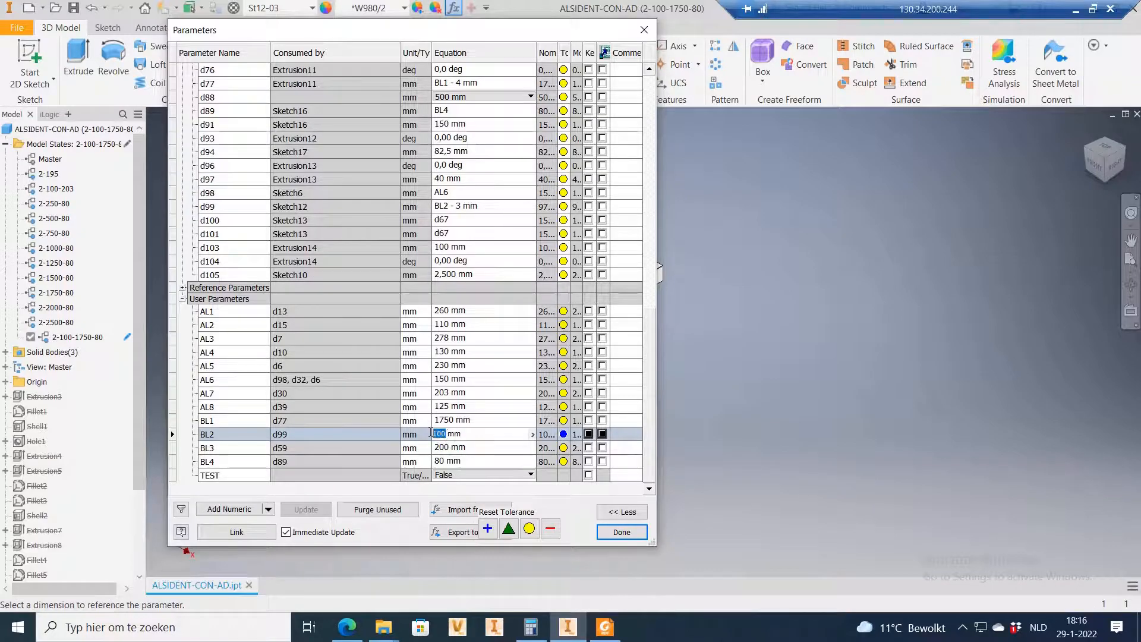
pyautogui.click(604, 627)
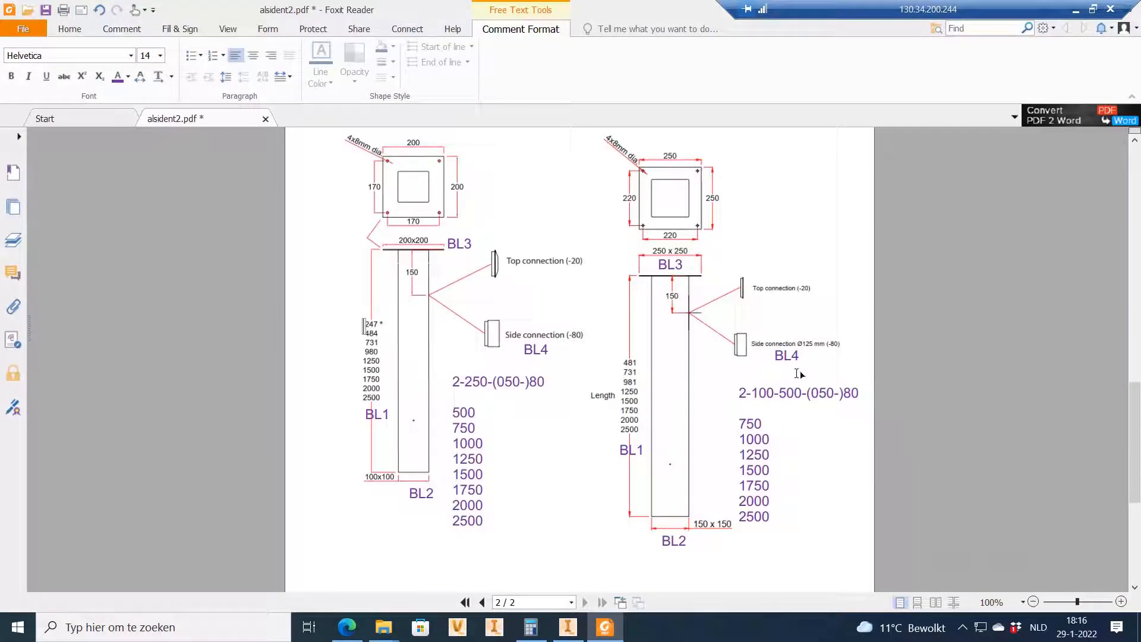
pyautogui.click(567, 627)
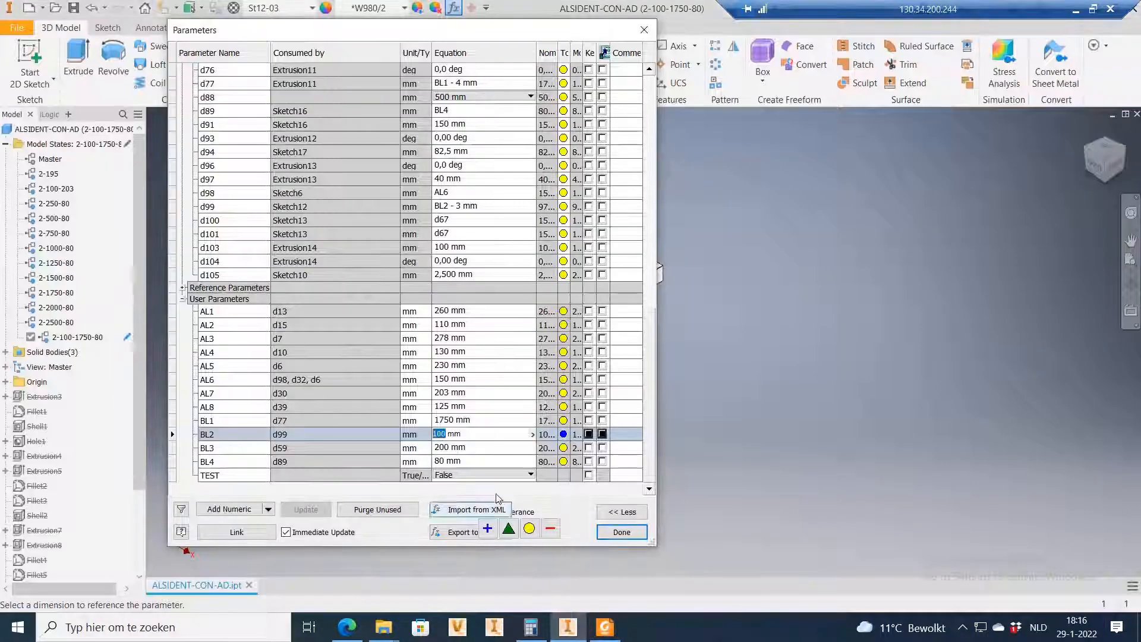
pyautogui.write('150')
pyautogui.press('Return')
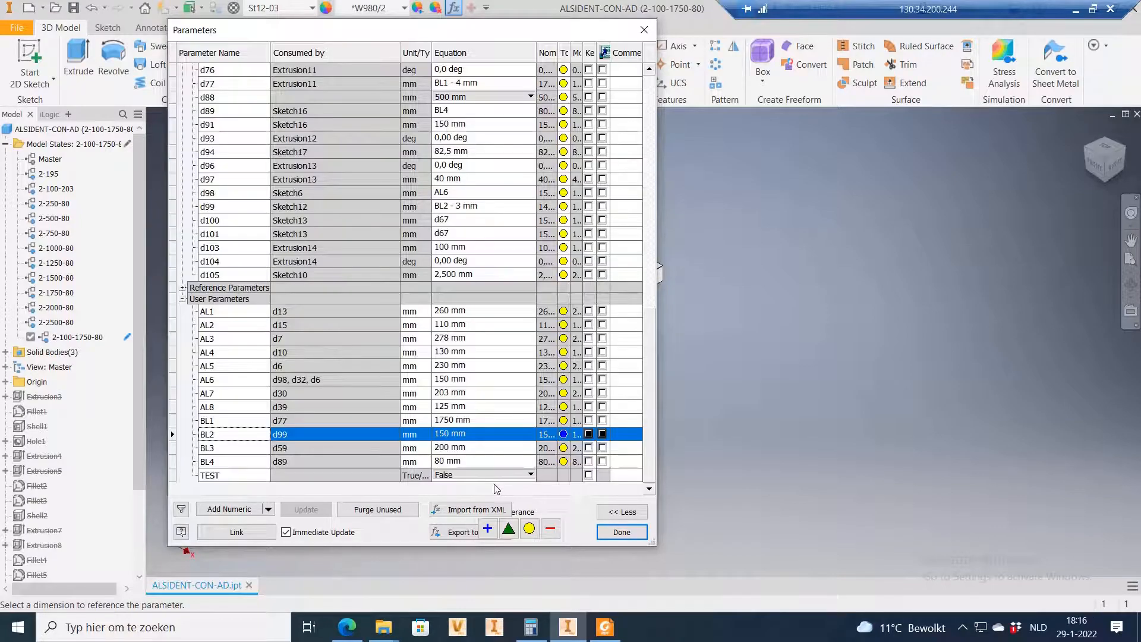
pyautogui.write('250')
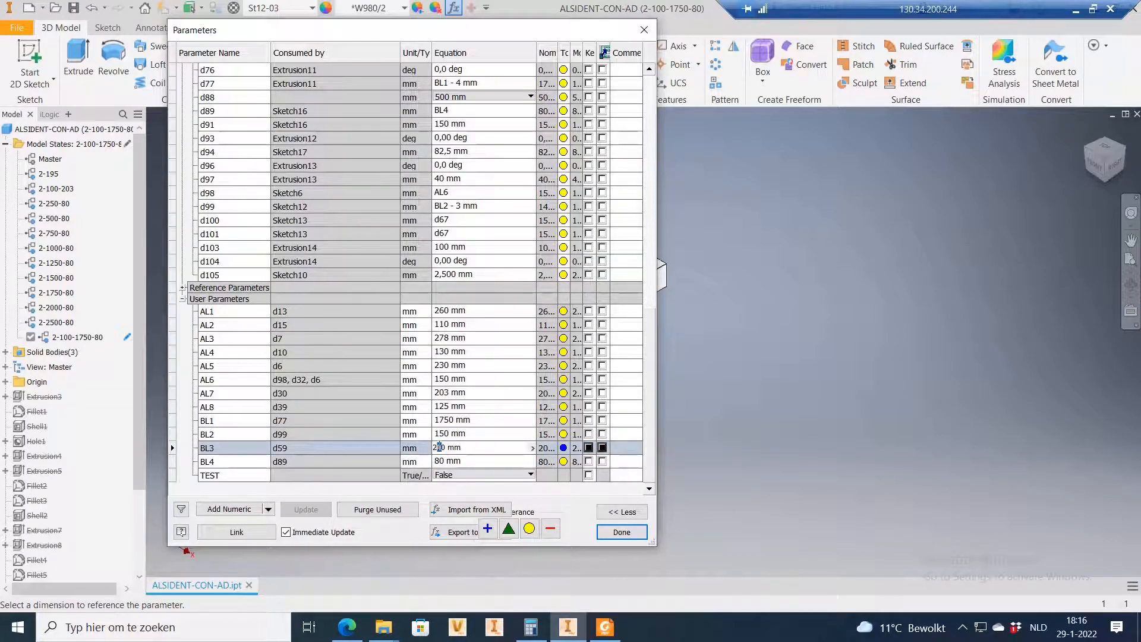
pyautogui.press('Return')
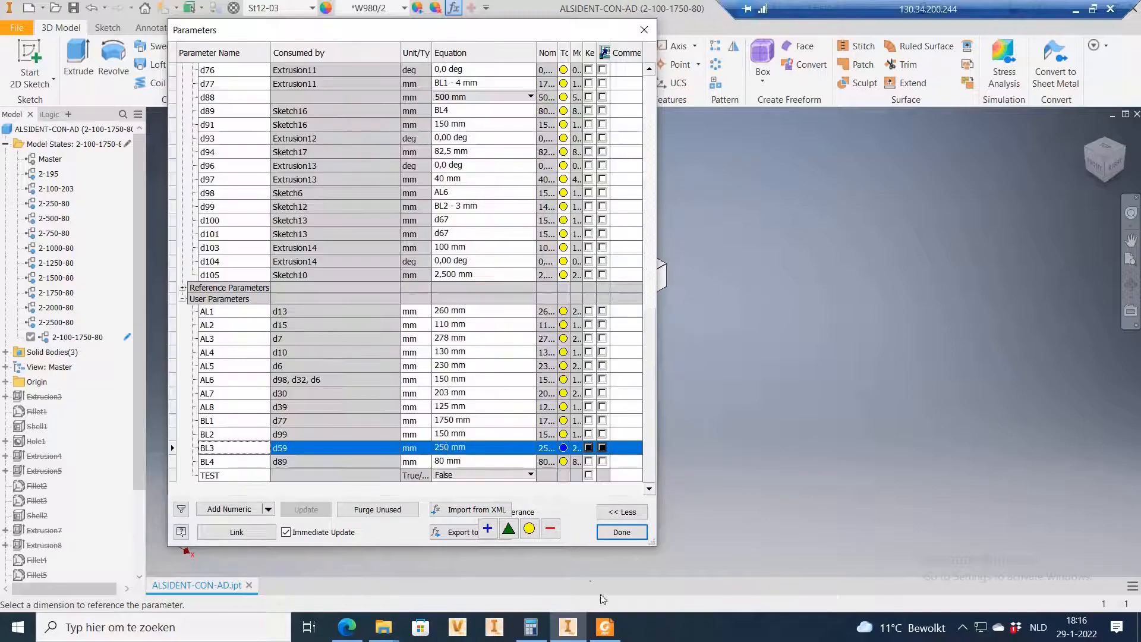
# Step: Set user parameter BL4 to 125 mm for the side connection and close the parameters
pyautogui.hotkey('alt', 'Tab')
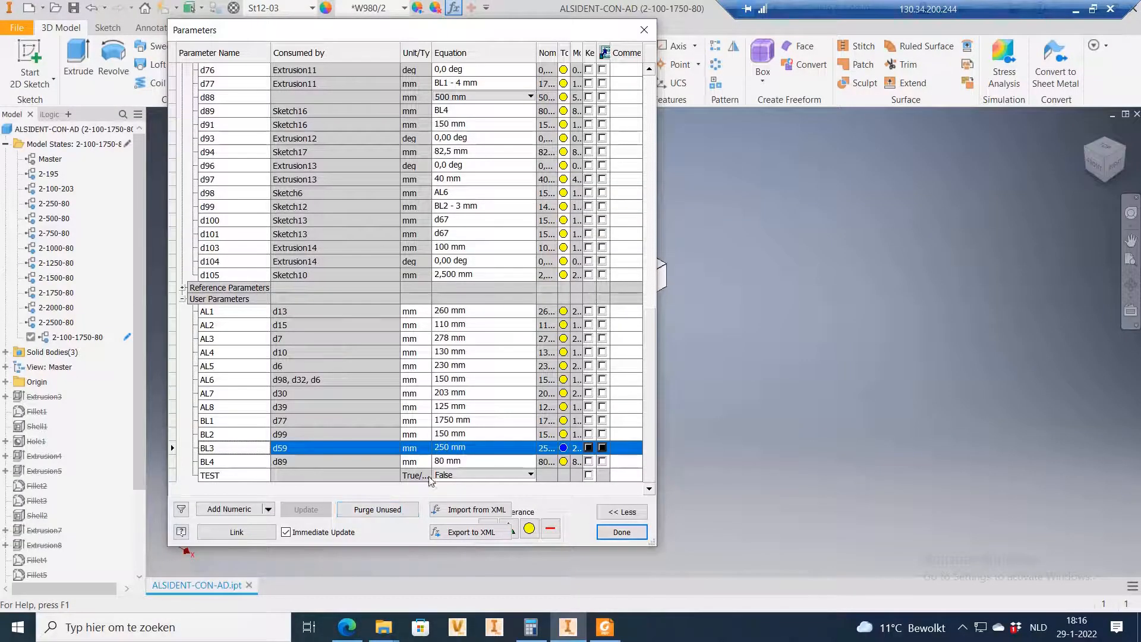
pyautogui.hotkey('alt', 'Tab')
pyautogui.doubleClick(443, 462)
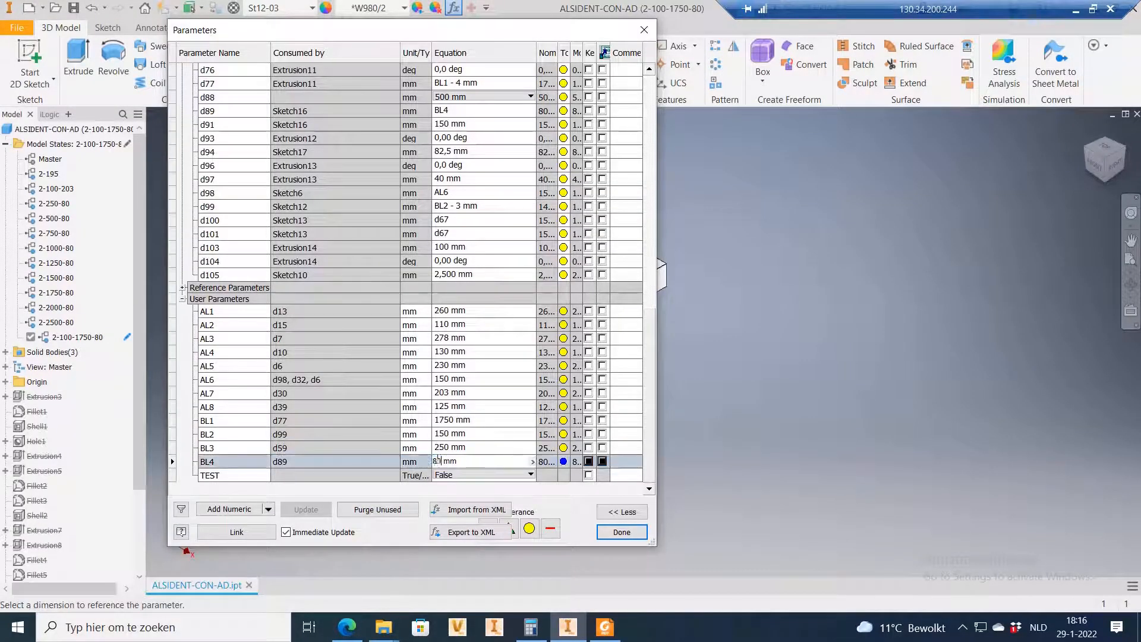
pyautogui.press('Return')
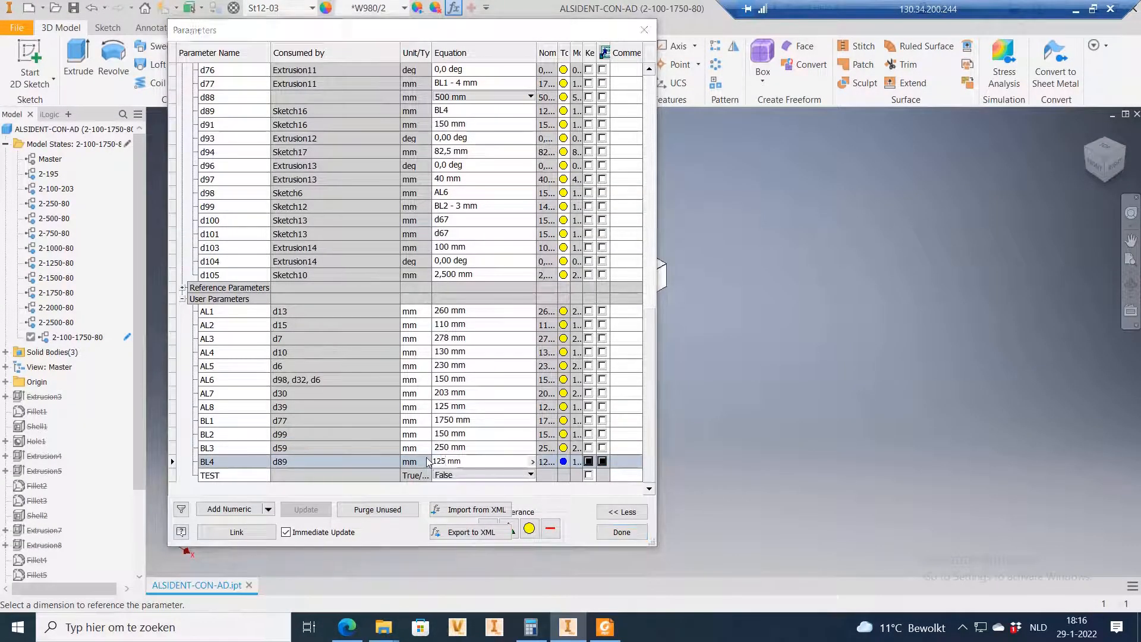
pyautogui.click(305, 132)
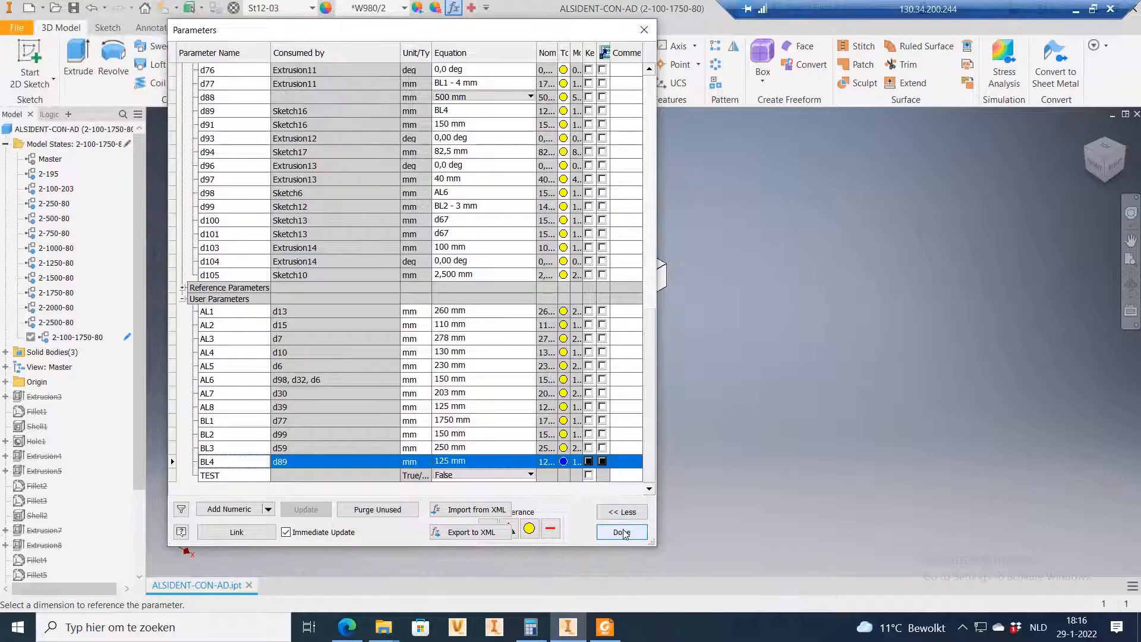
pyautogui.click(621, 532)
# Step: Delete the 82,5 mm diameter dimension of the connection circle in Sketch17 of Extrusion13 and finish the sketch
pyautogui.scroll(-3, 481, 412)
pyautogui.scroll(-4, 481, 411)
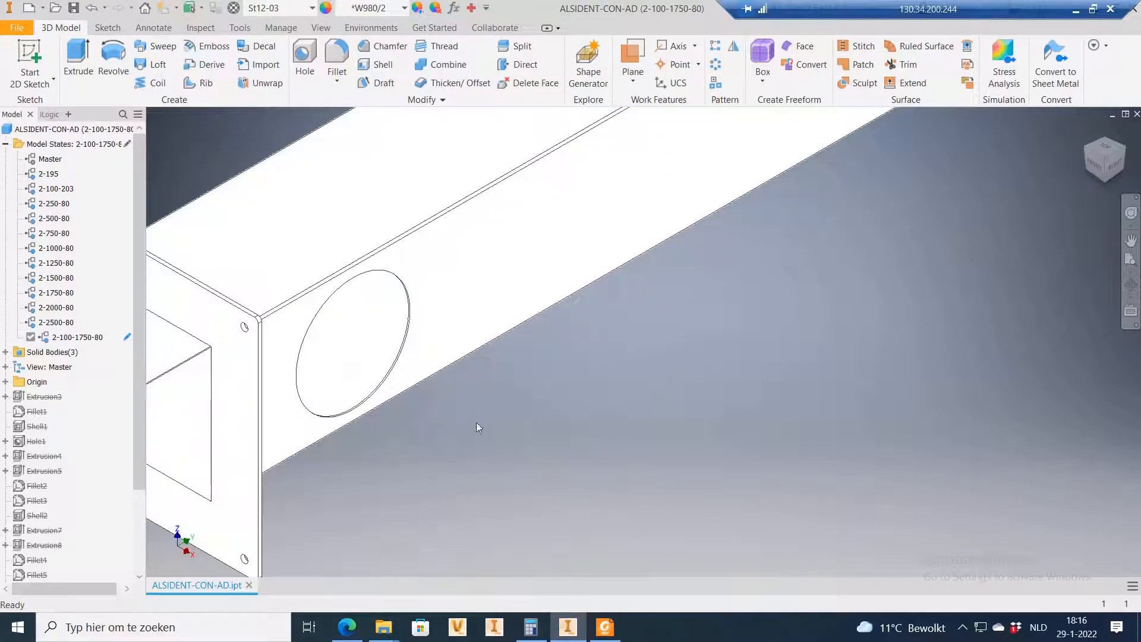
pyautogui.scroll(-3, 58, 457)
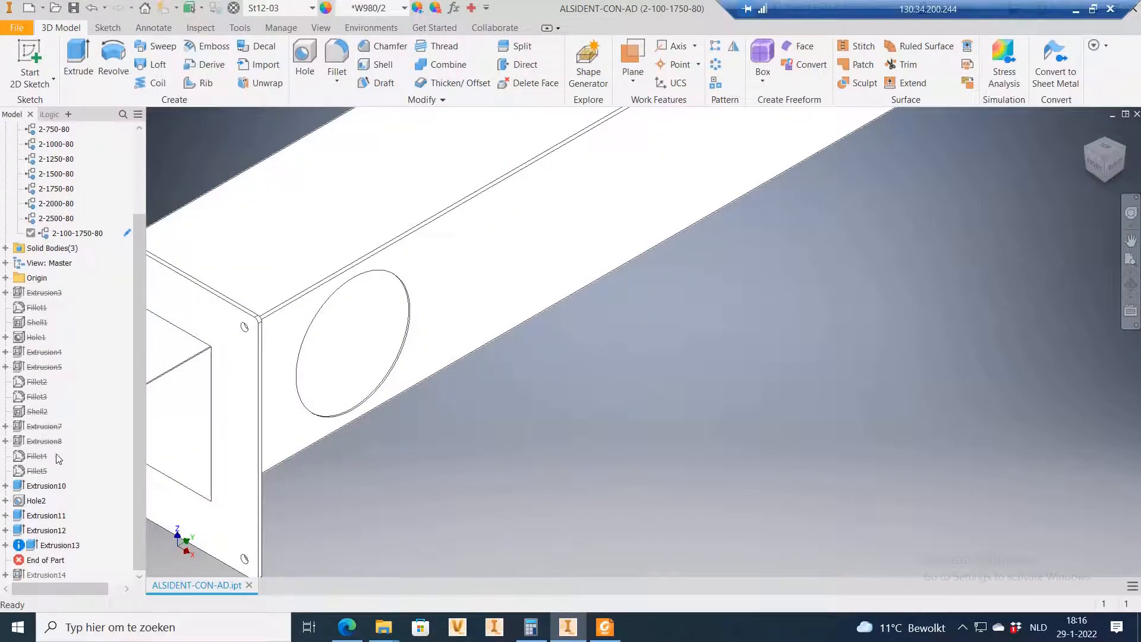
pyautogui.click(59, 545)
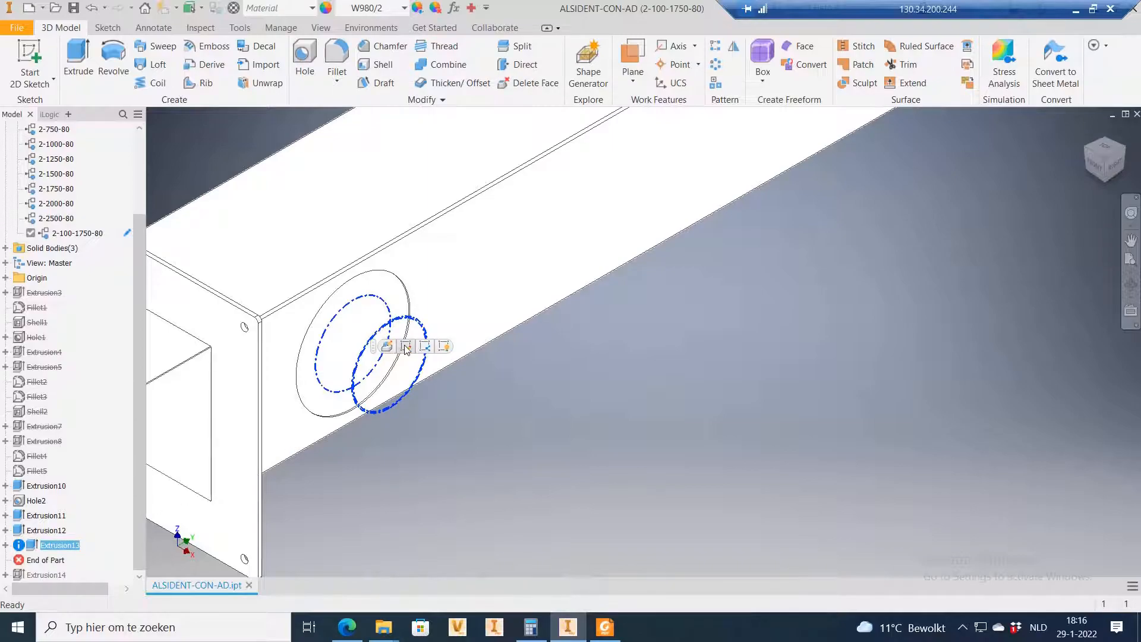
pyautogui.click(5, 545)
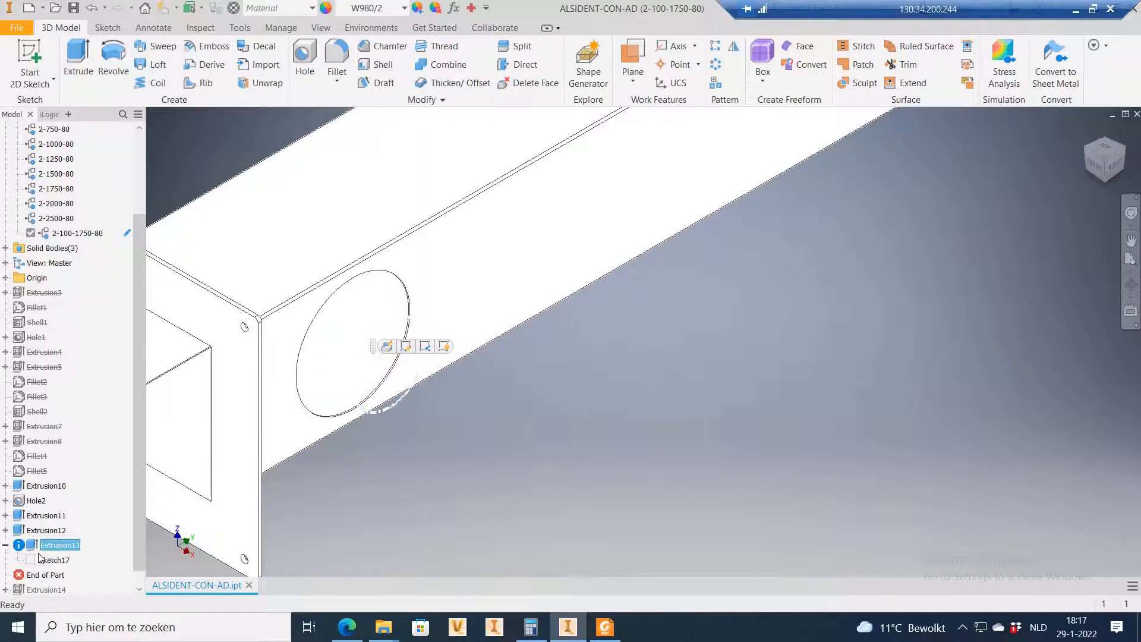
pyautogui.click(35, 559)
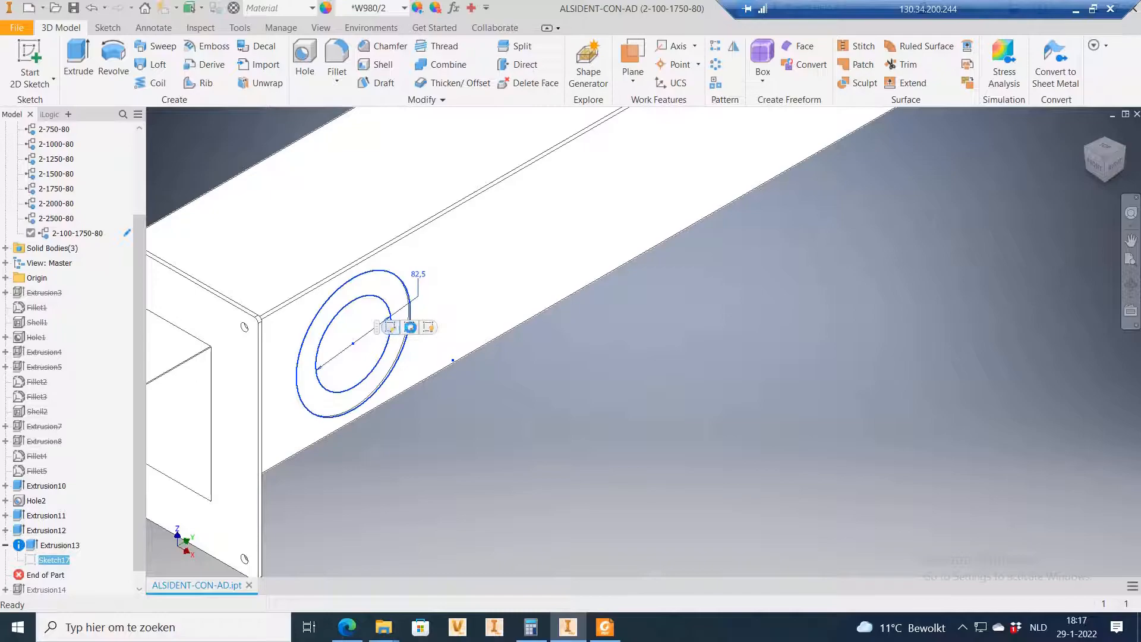
pyautogui.click(406, 326)
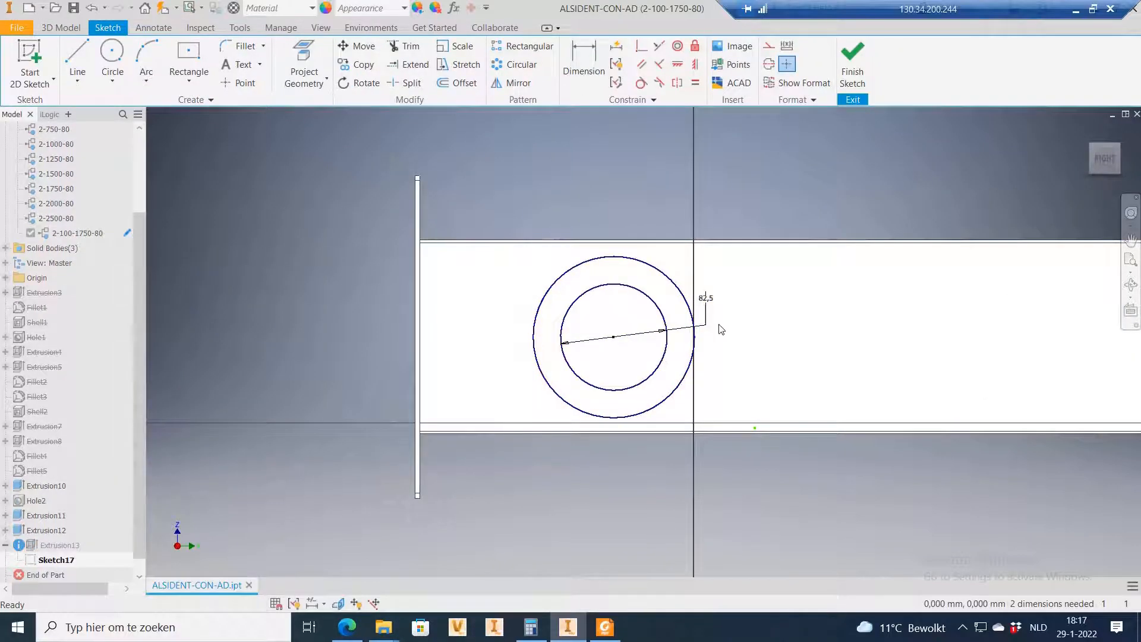
pyautogui.scroll(3, 720, 329)
pyautogui.doubleClick(693, 275)
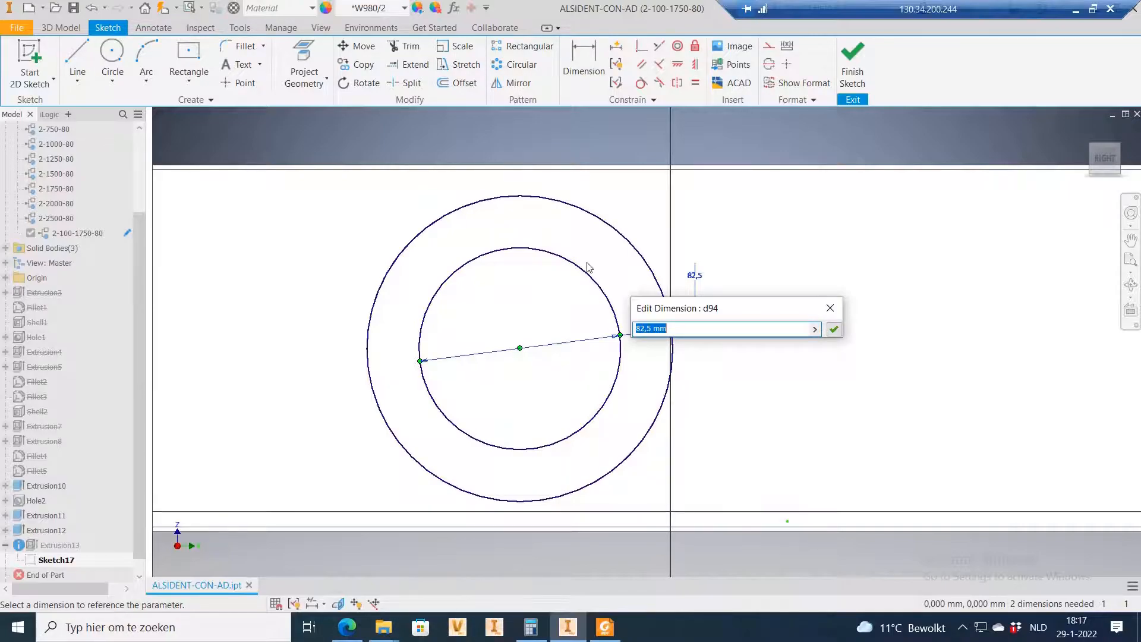
pyautogui.click(831, 308)
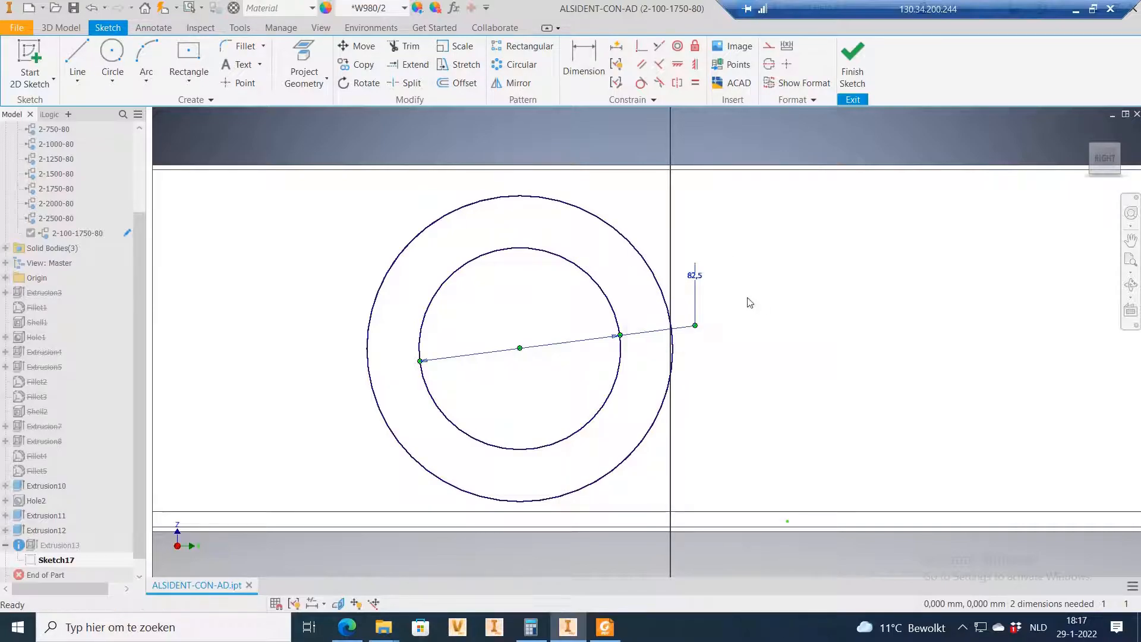
pyautogui.rightClick(547, 352)
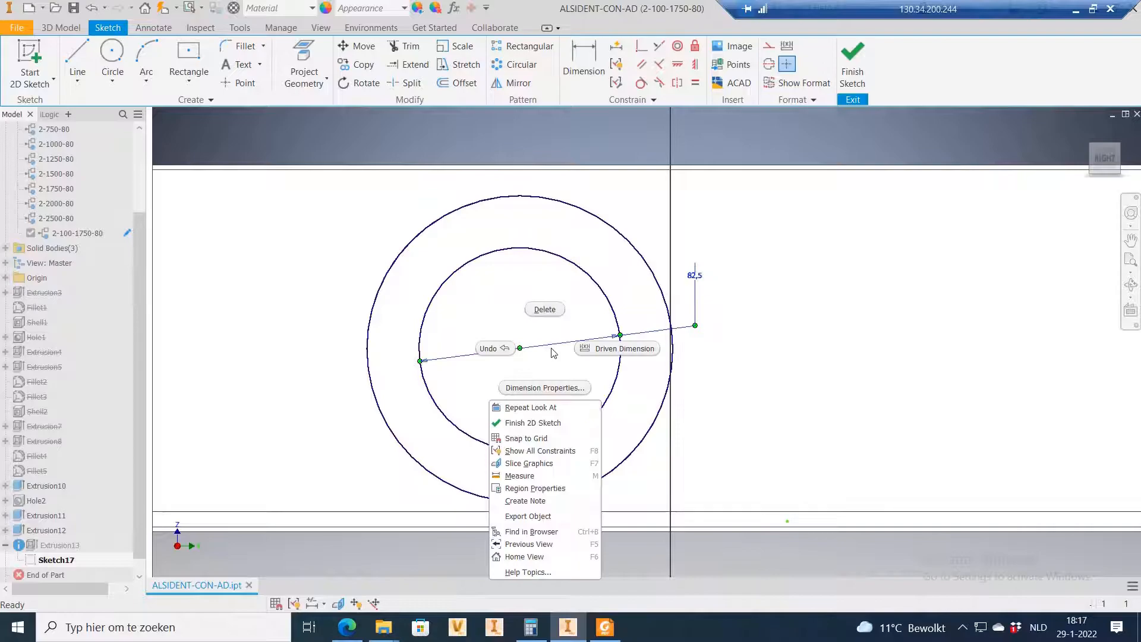
pyautogui.click(547, 311)
pyautogui.click(855, 66)
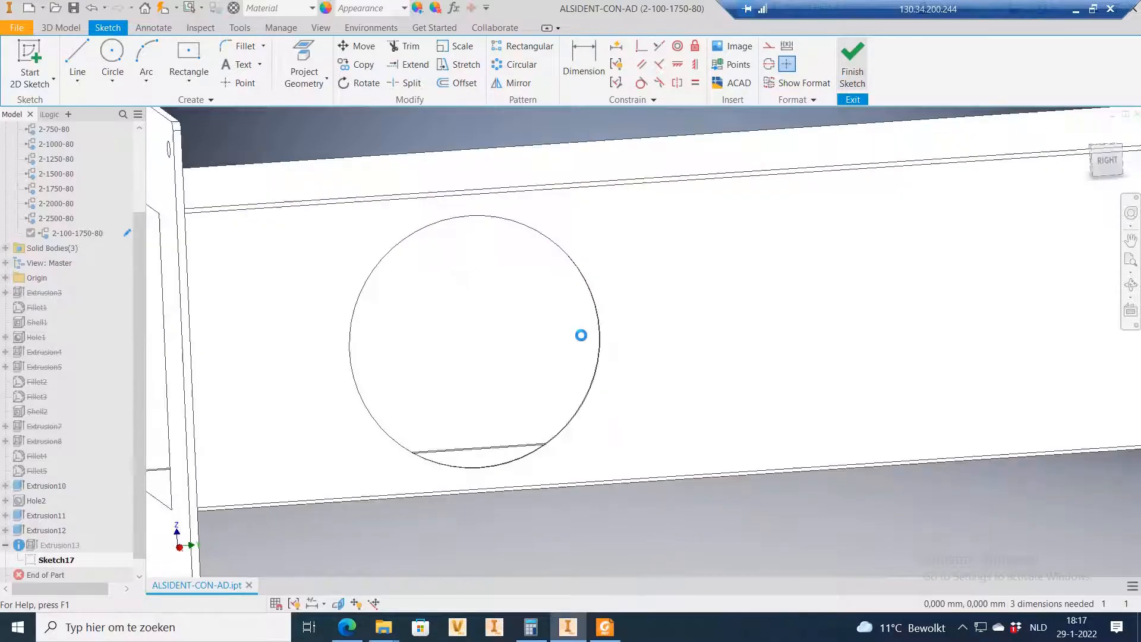
# Step: Make edits apply to all model states and reopen Sketch17 of Extrusion13 for editing
pyautogui.scroll(3, 69, 237)
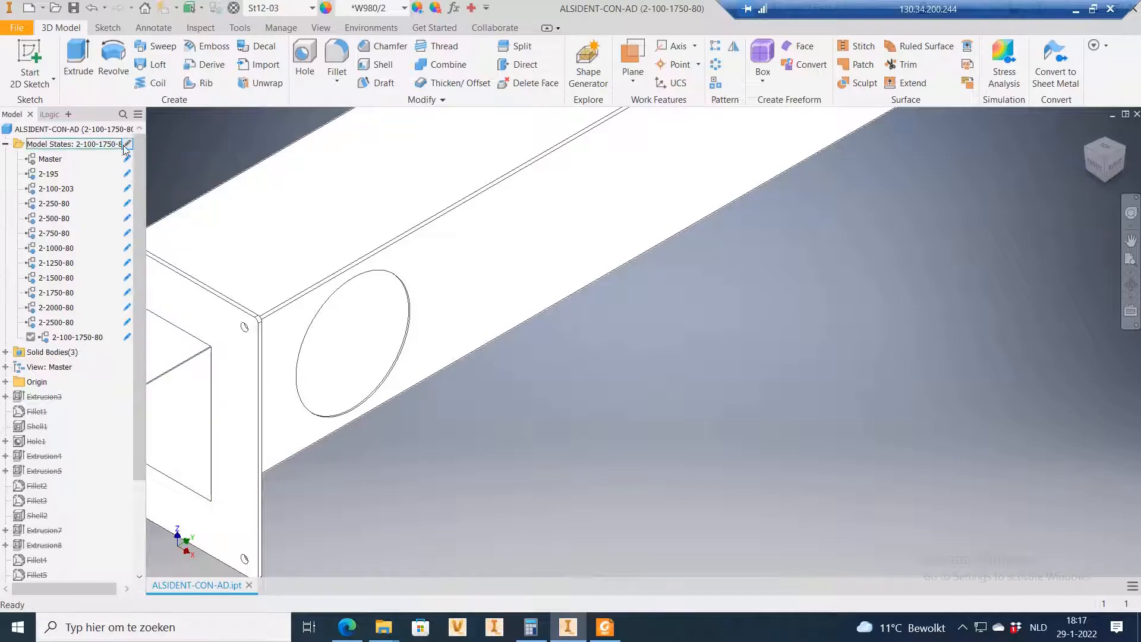
pyautogui.doubleClick(89, 337)
pyautogui.scroll(-3, 61, 518)
pyautogui.click(54, 545)
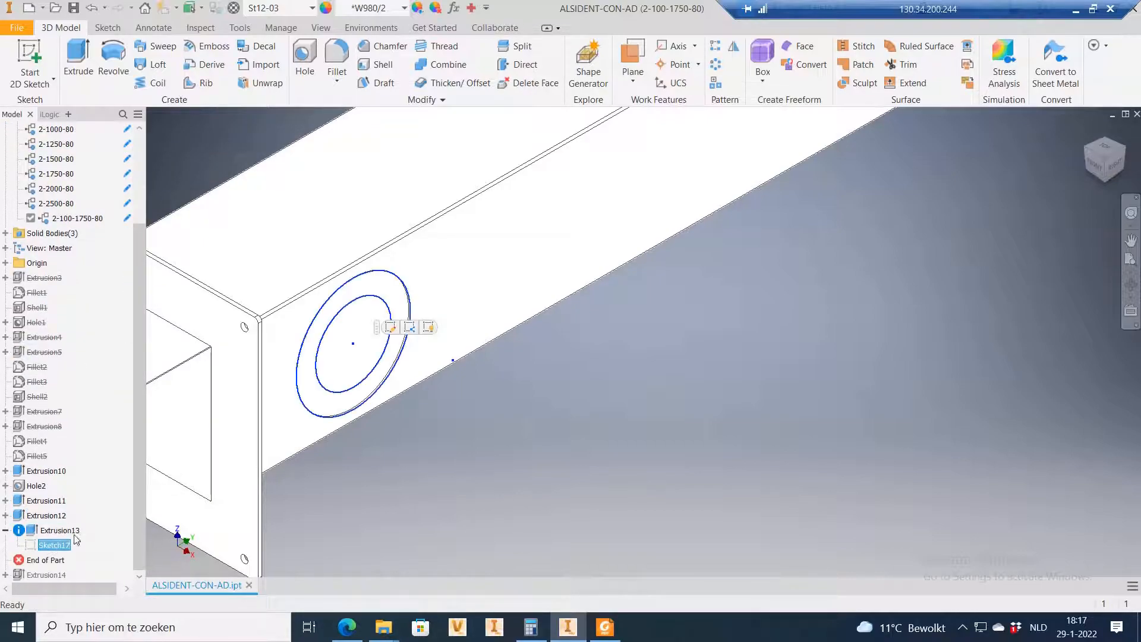
pyautogui.click(392, 328)
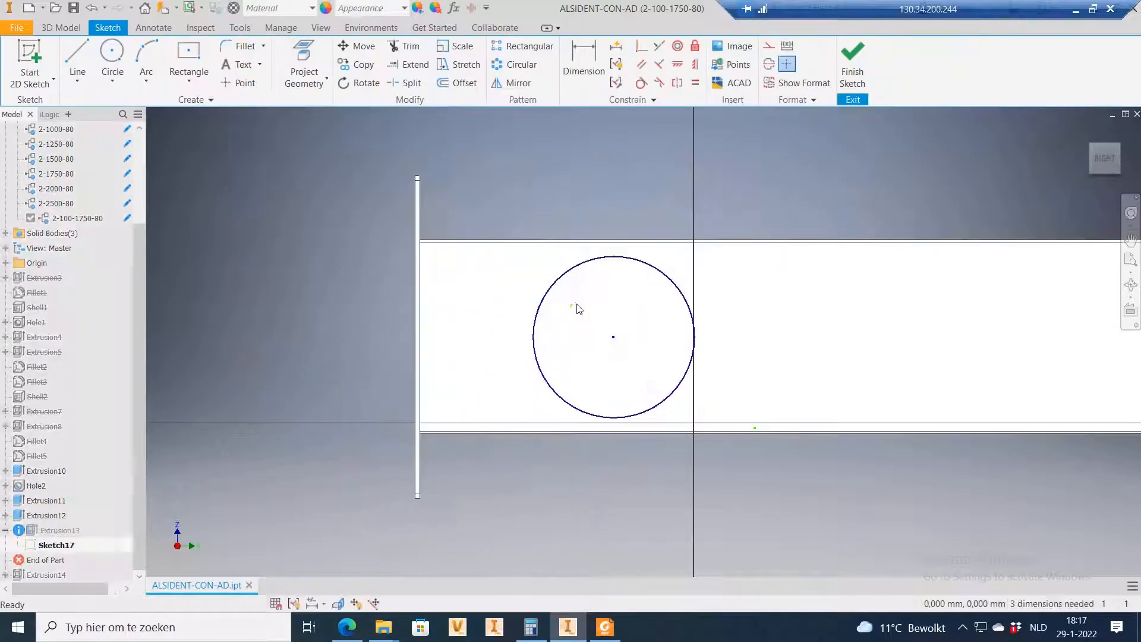
# Step: Enlarge the undimensioned circle beyond the other one, dimension the gap between both circles at 2,5 mm, and finish the sketch
pyautogui.click(576, 62)
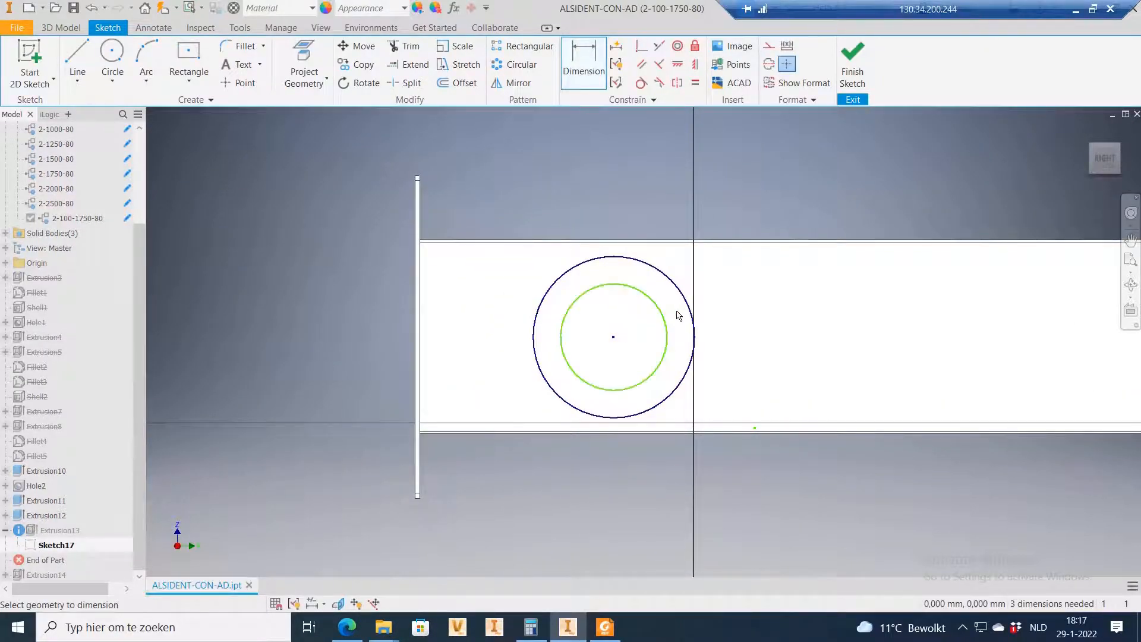
pyautogui.press('Escape')
pyautogui.moveTo(663, 317); pyautogui.dragTo(714, 314)
pyautogui.press('d')
pyautogui.click(681, 259)
pyautogui.click(670, 277)
pyautogui.click(677, 274)
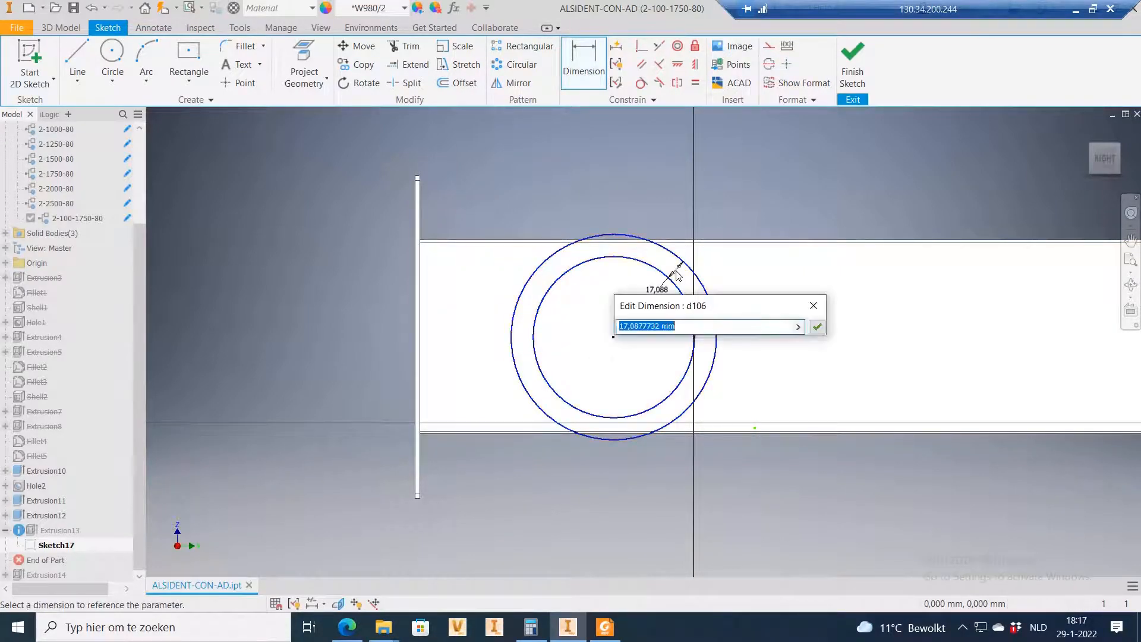
pyautogui.write('0.')
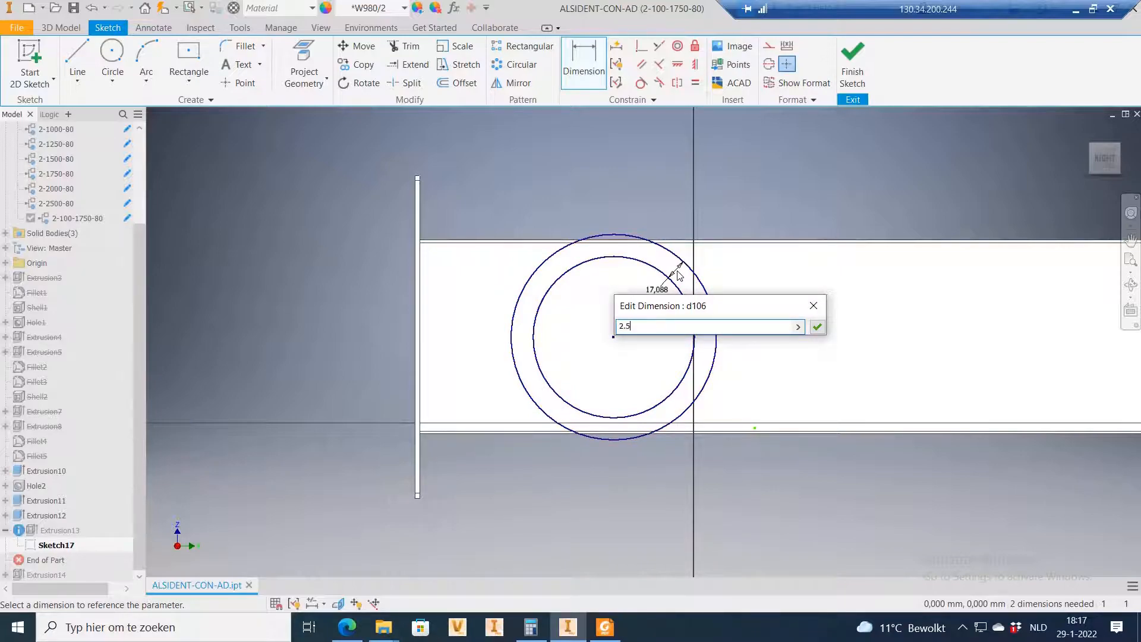
pyautogui.press('Return')
pyautogui.scroll(5, 657, 310)
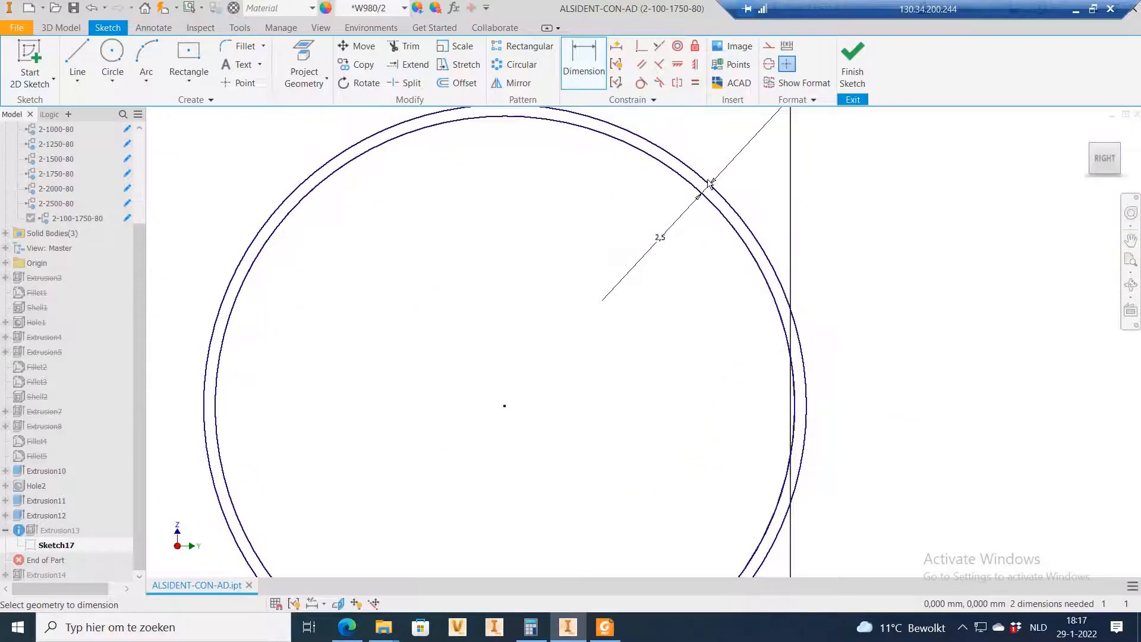
pyautogui.click(852, 65)
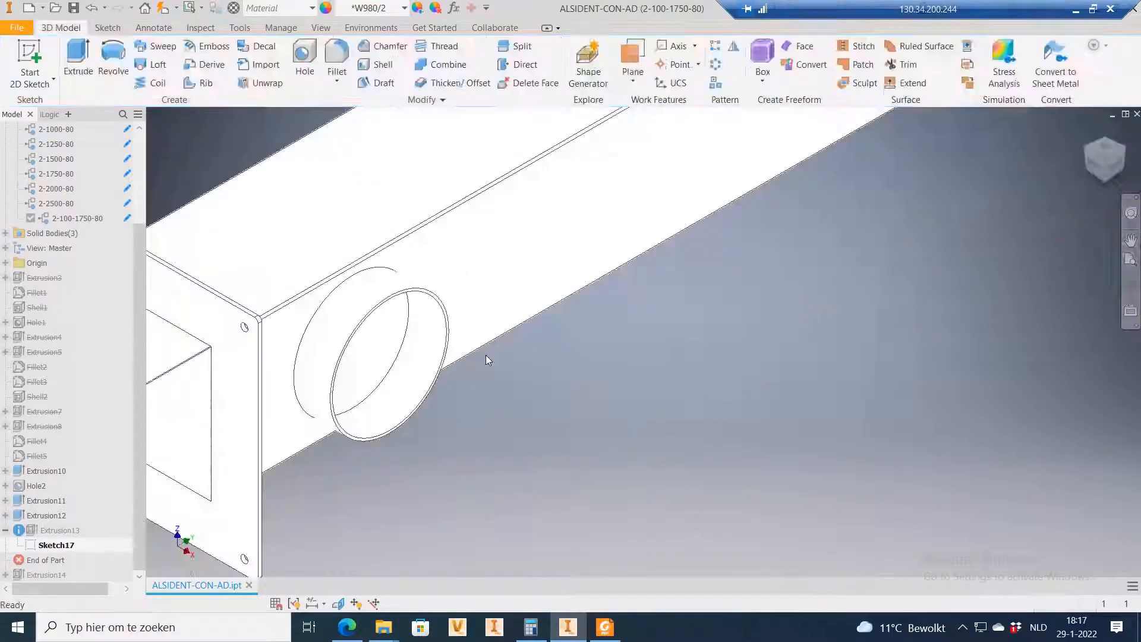
pyautogui.scroll(-5, 551, 419)
pyautogui.scroll(5, 550, 383)
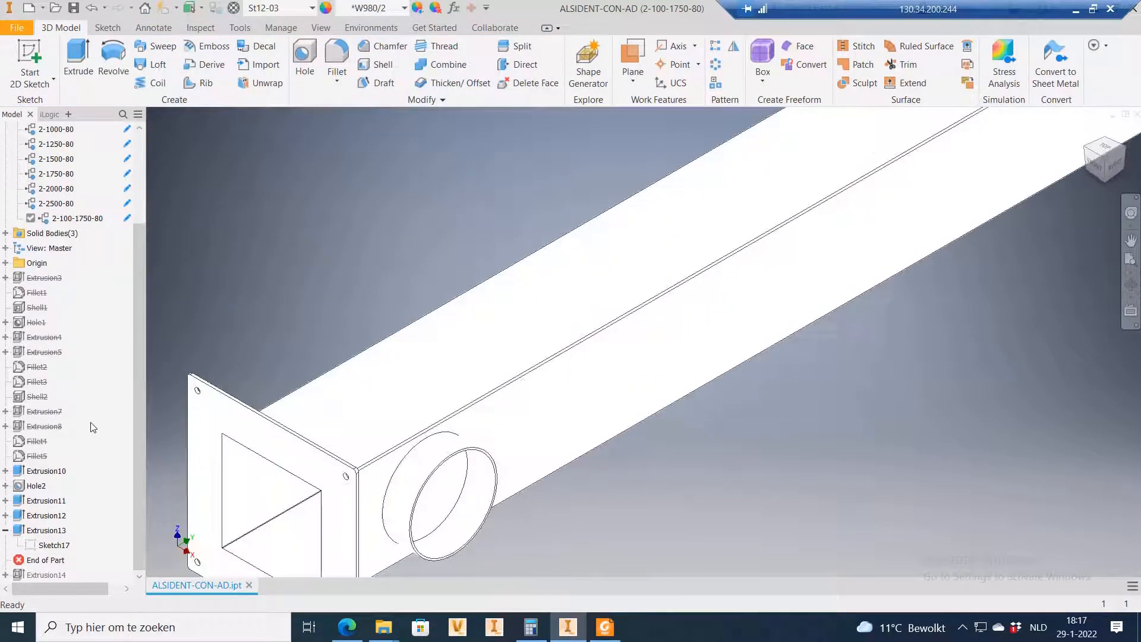
pyautogui.scroll(3, 92, 426)
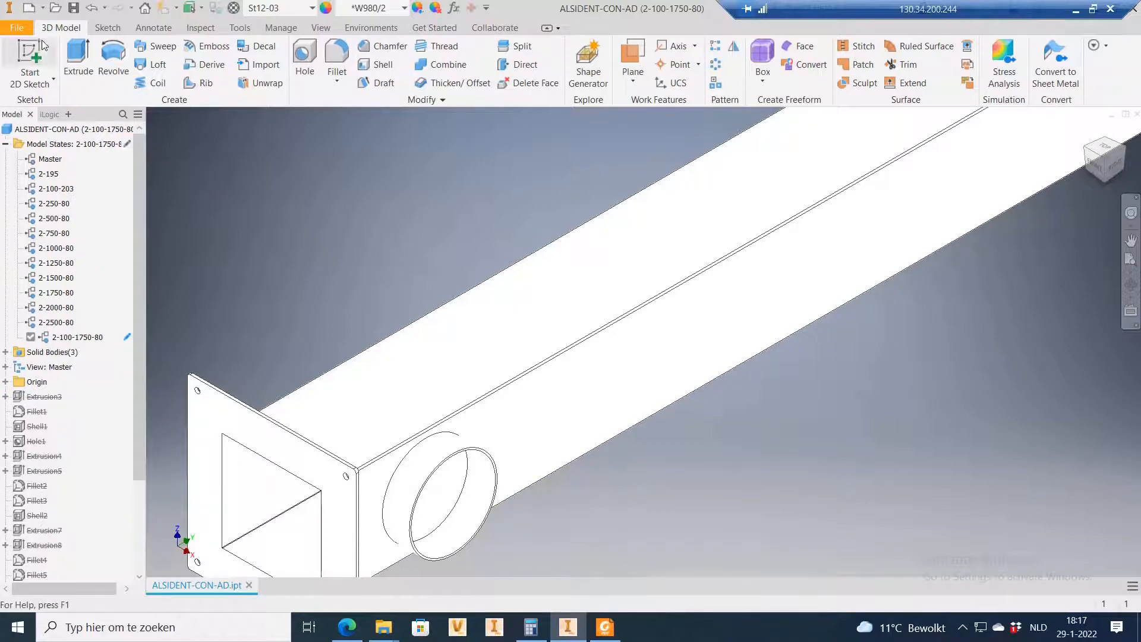
pyautogui.click(73, 8)
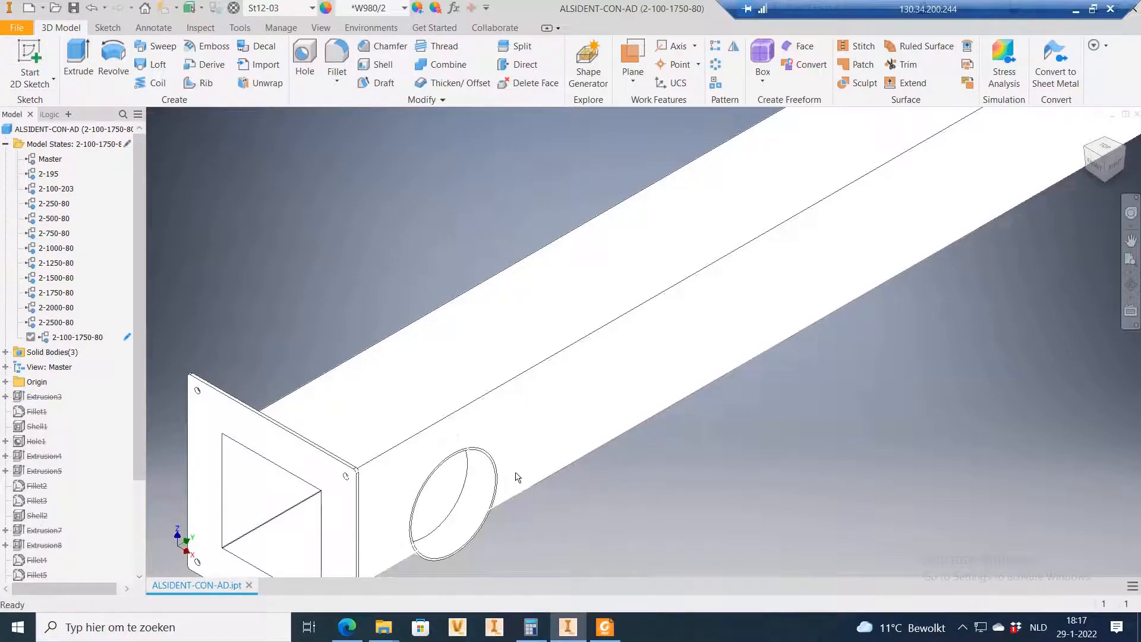
# Step: Compare the updated console with the 2-100 series drawing in alsident2.pdf in Foxit Reader and return to Inventor
pyautogui.scroll(-5, 517, 476)
pyautogui.scroll(3, 502, 493)
pyautogui.click(606, 626)
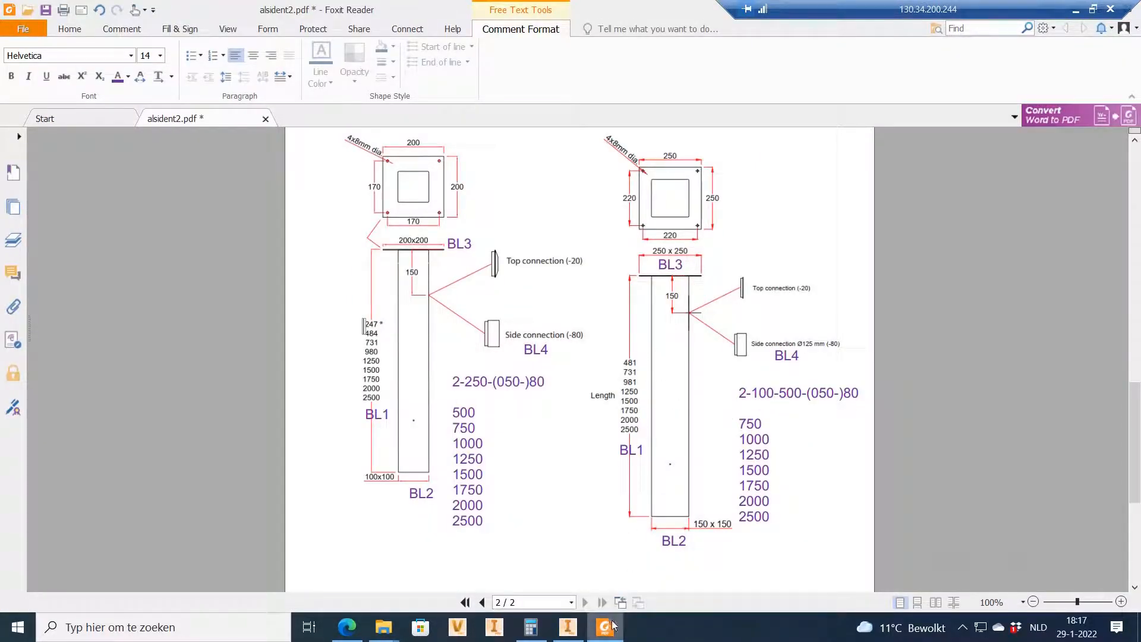
pyautogui.click(567, 626)
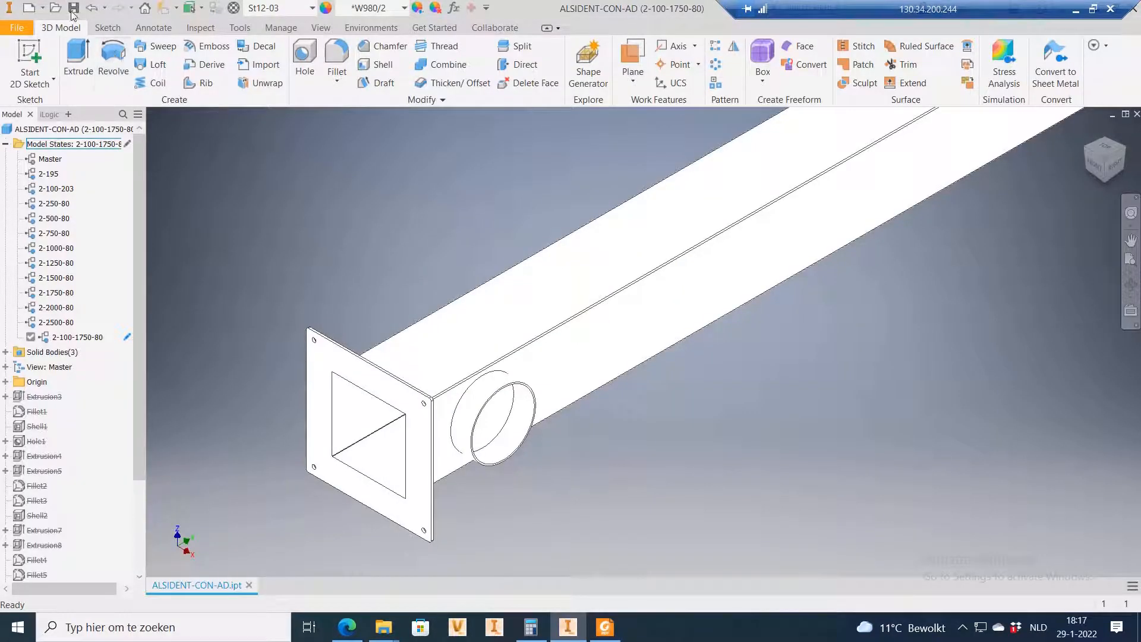
# Step: Open the part's model state worksheet in Excel, enlarge its window, and review the parameter columns through BL4
pyautogui.rightClick(66, 148)
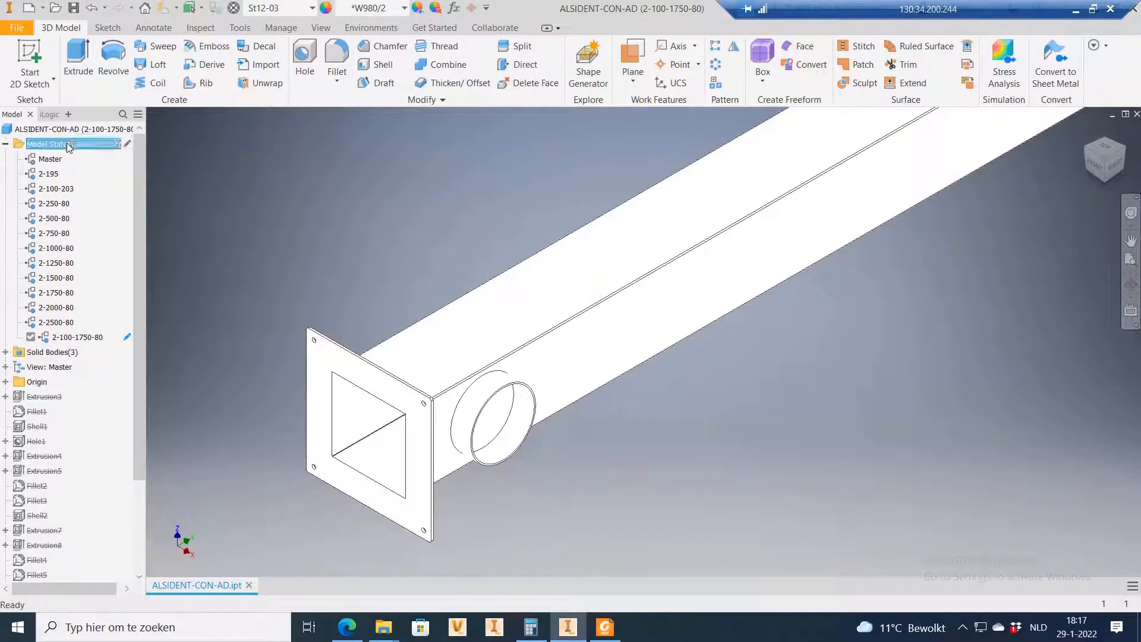
pyautogui.click(113, 173)
pyautogui.click(531, 331)
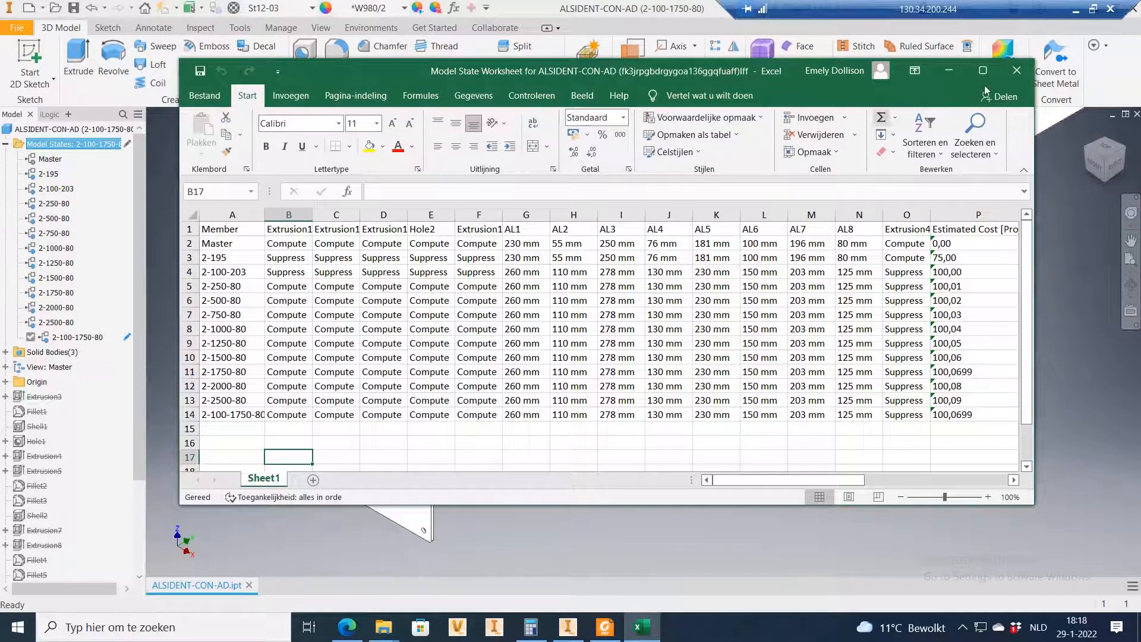
pyautogui.click(983, 70)
pyautogui.moveTo(767, 588); pyautogui.dragTo(1007, 583)
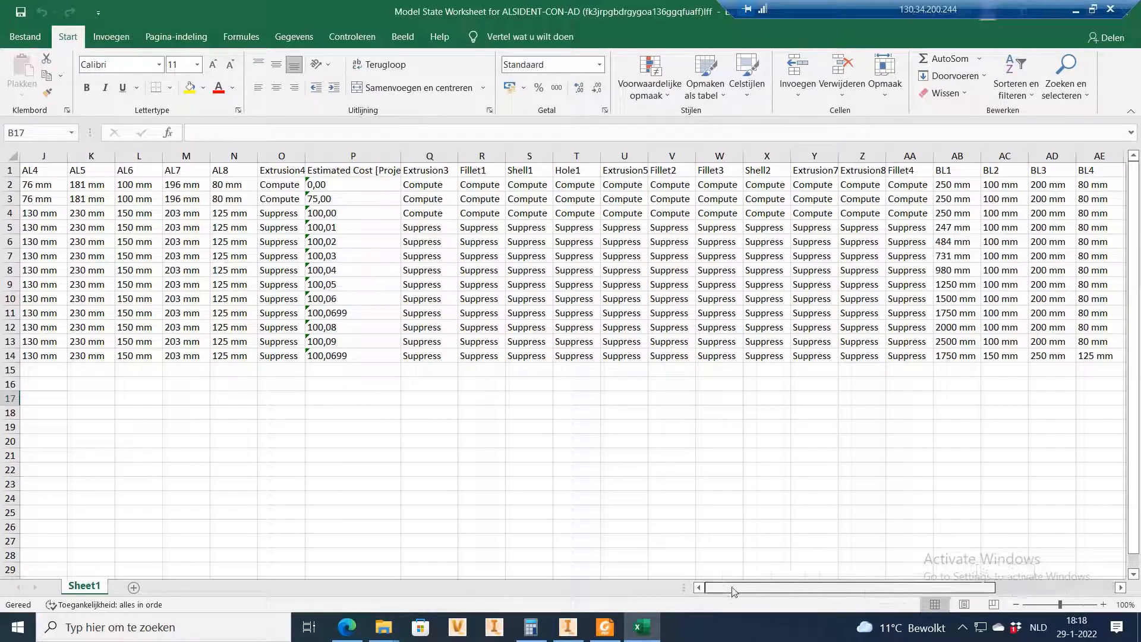
pyautogui.click(319, 440)
pyautogui.click(40, 356)
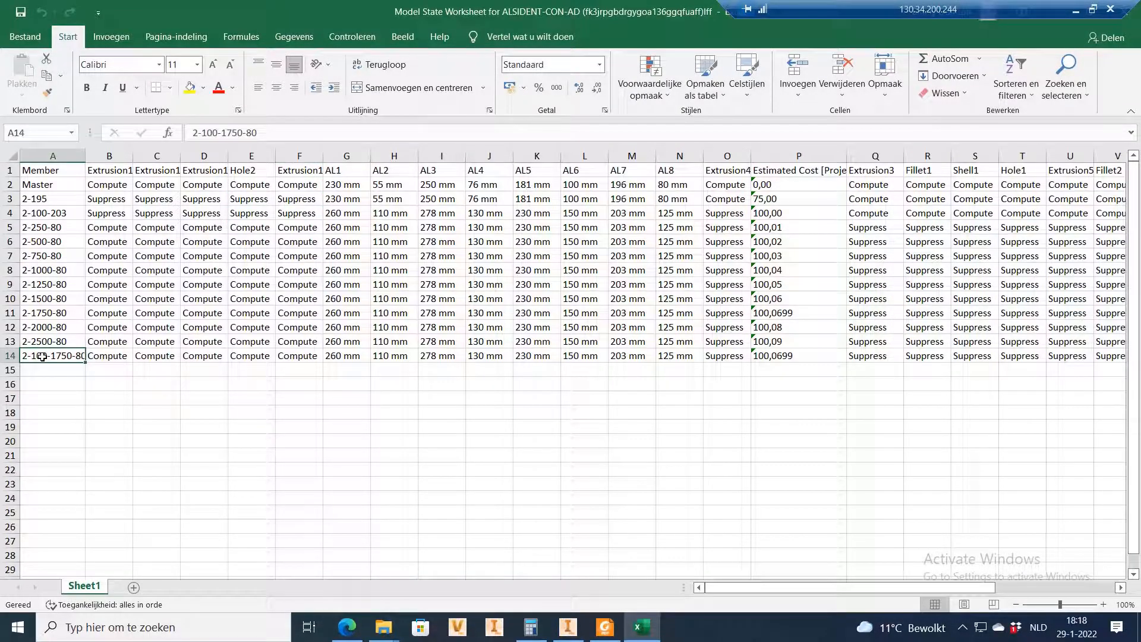
pyautogui.click(12, 356)
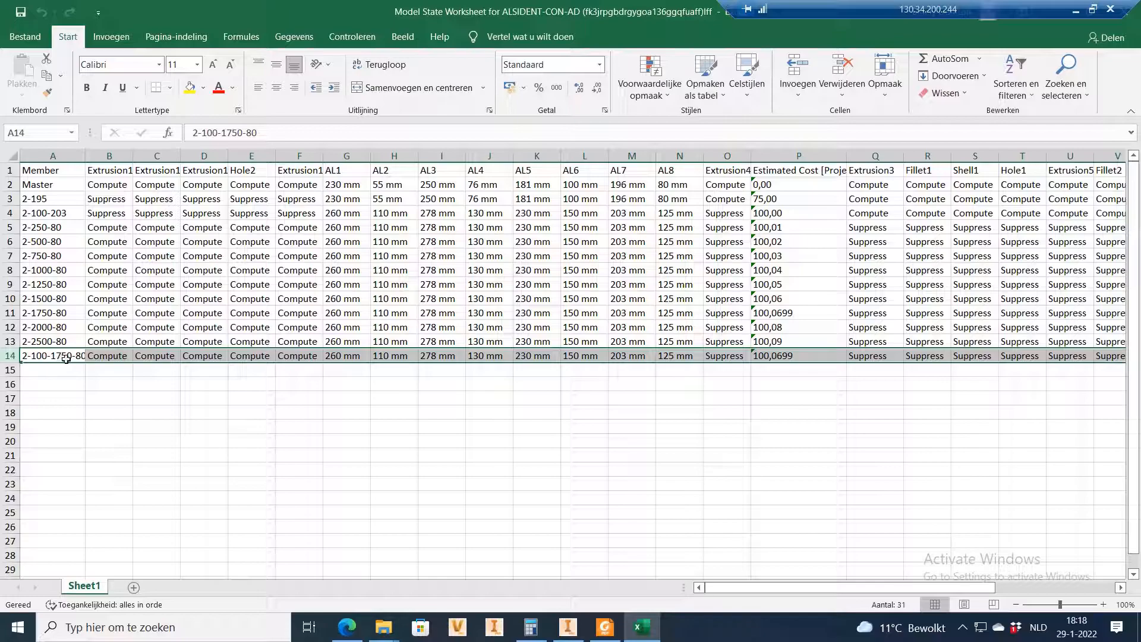
pyautogui.click(603, 634)
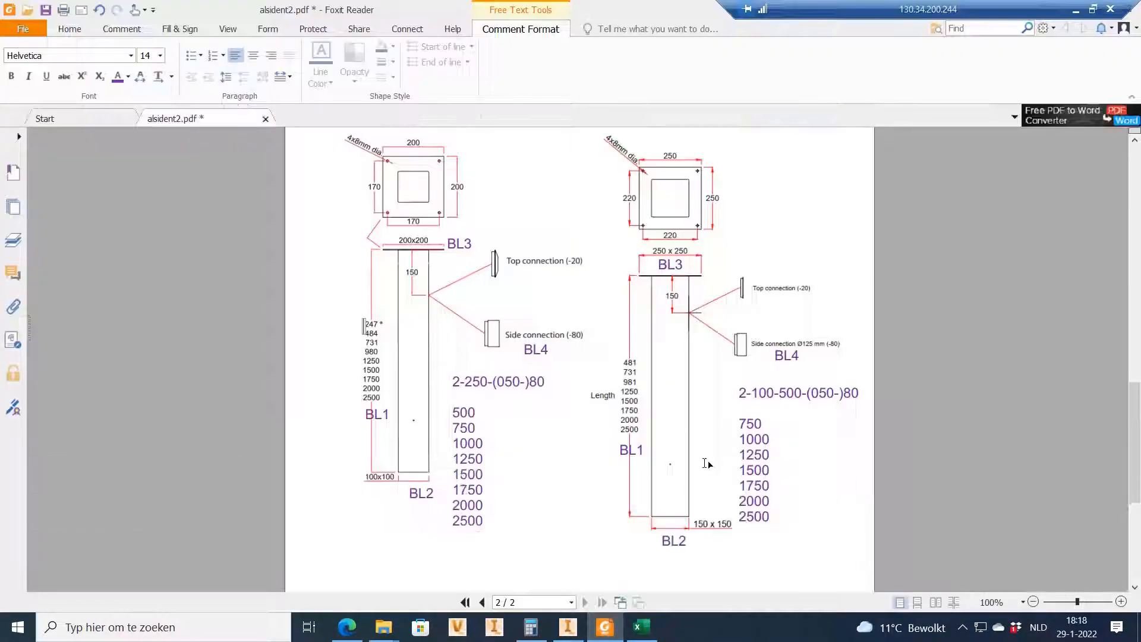
pyautogui.click(604, 630)
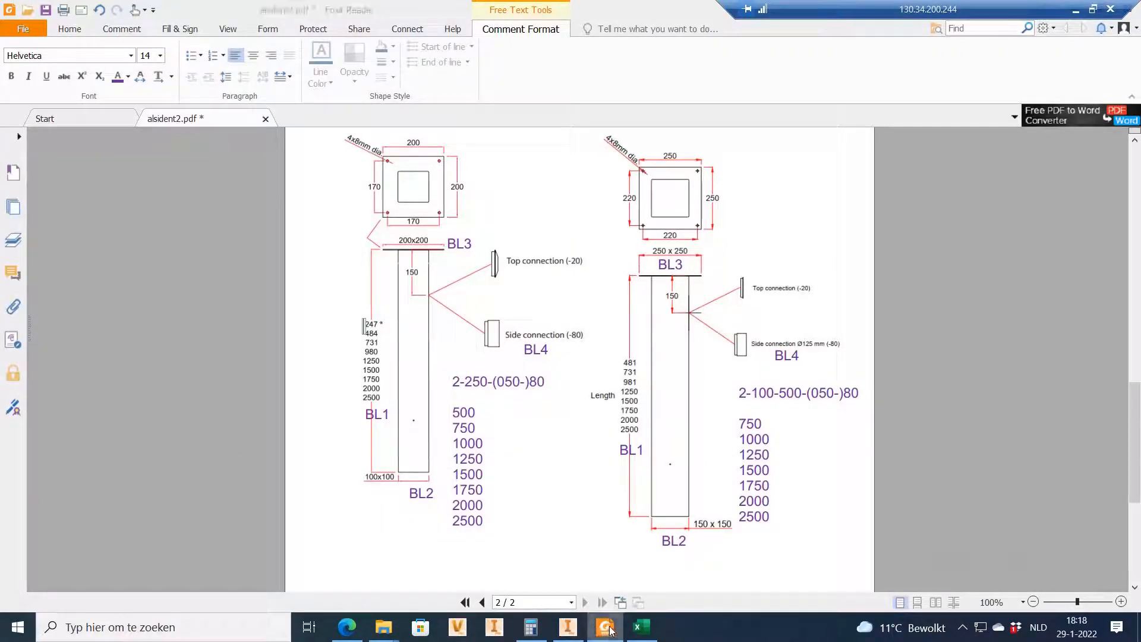
pyautogui.moveTo(389, 362); pyautogui.dragTo(389, 419)
pyautogui.click(390, 479)
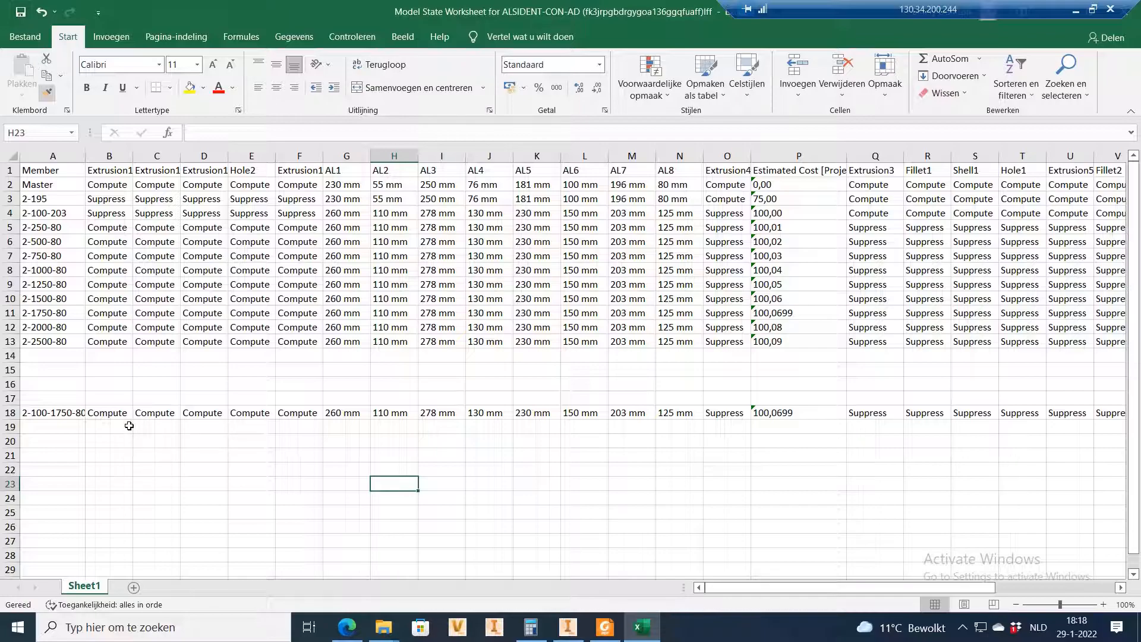
pyautogui.moveTo(47, 356); pyautogui.dragTo(66, 397)
pyautogui.click(95, 365)
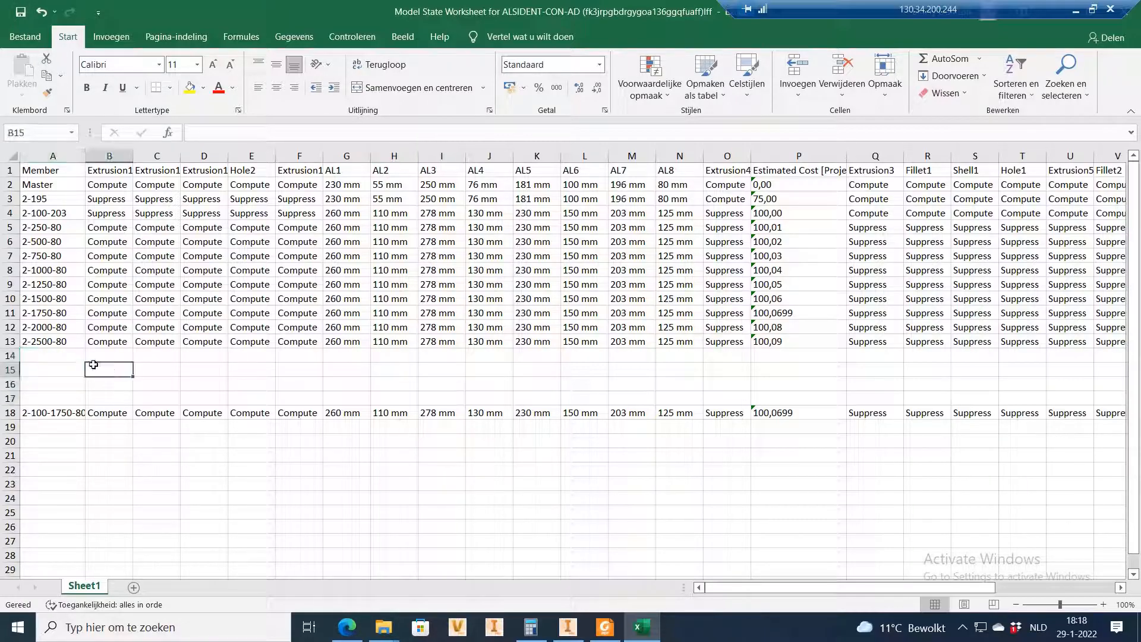
pyautogui.click(48, 343)
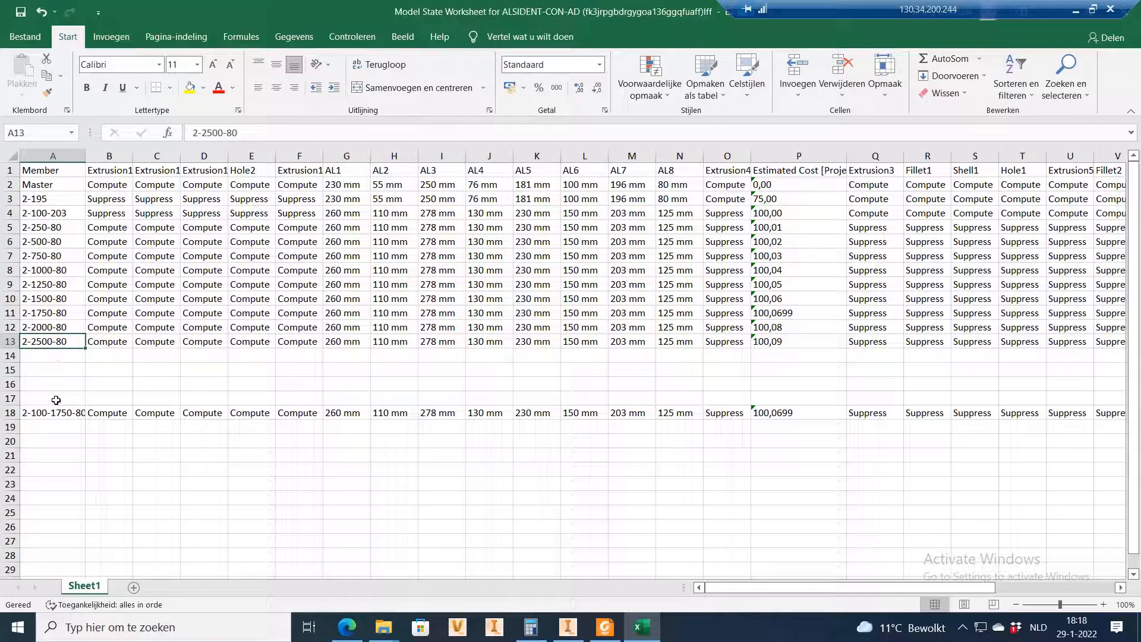
pyautogui.click(53, 355)
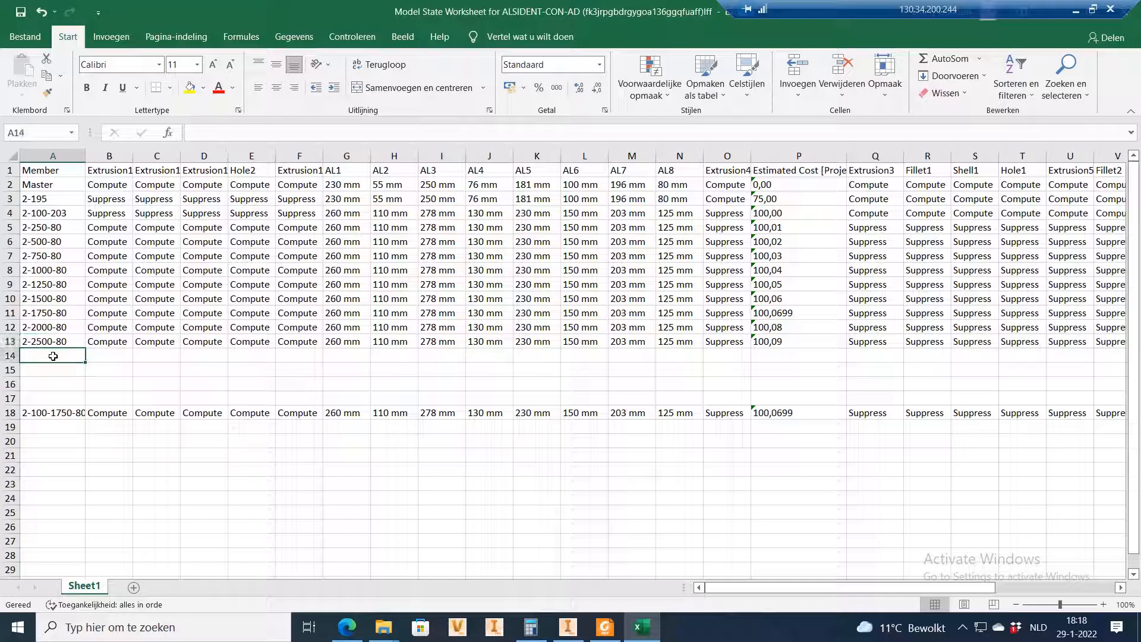
pyautogui.click(11, 355)
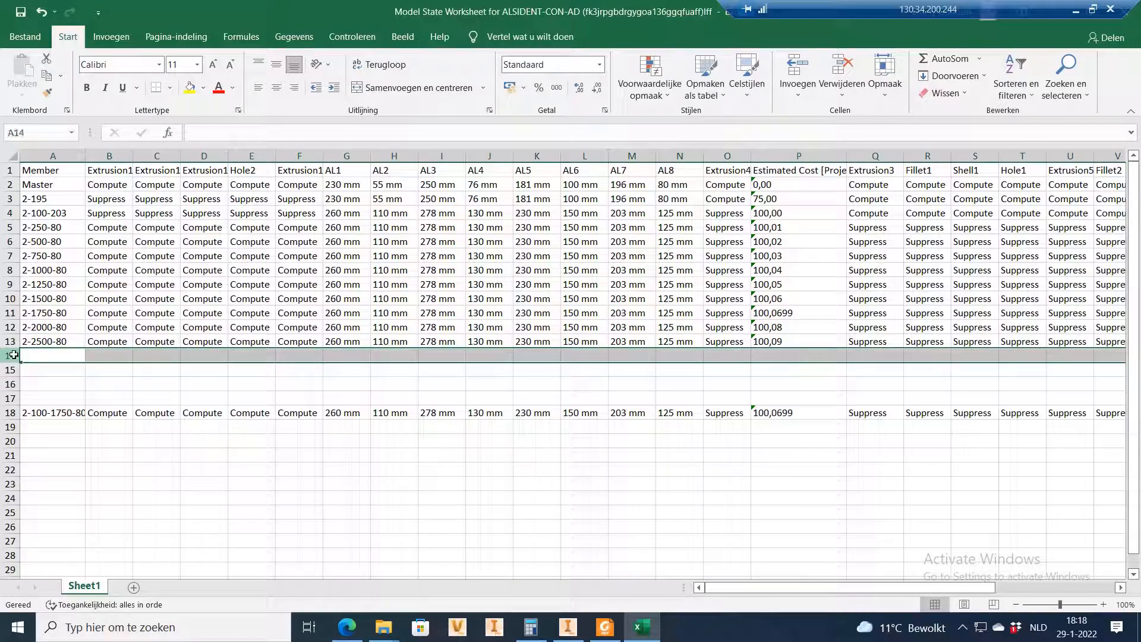
pyautogui.click(9, 412)
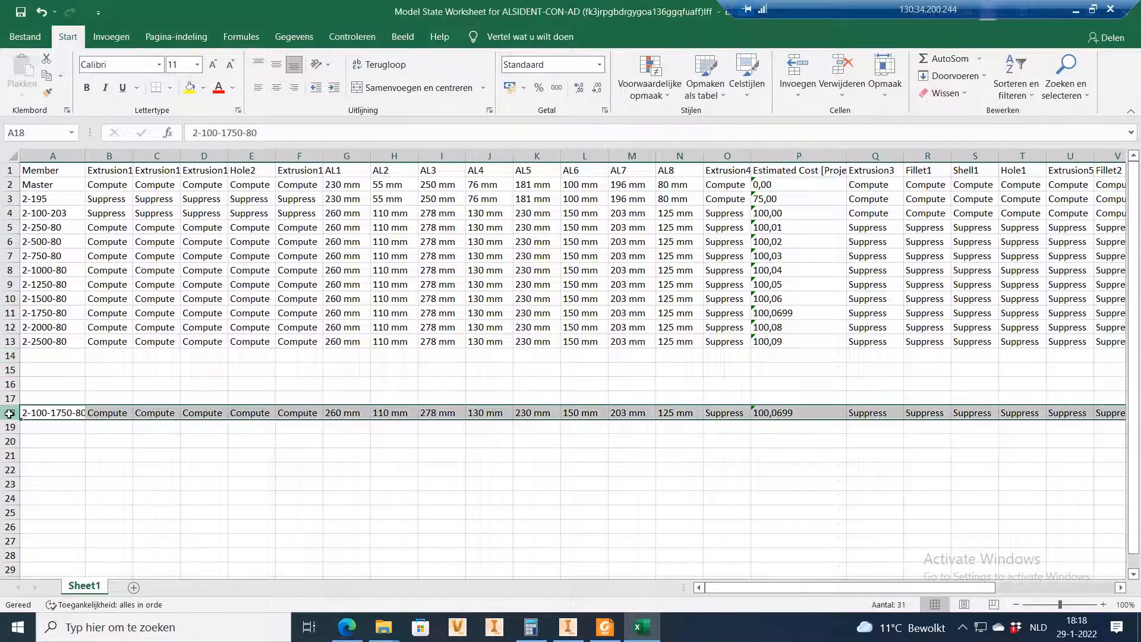
pyautogui.click(138, 355)
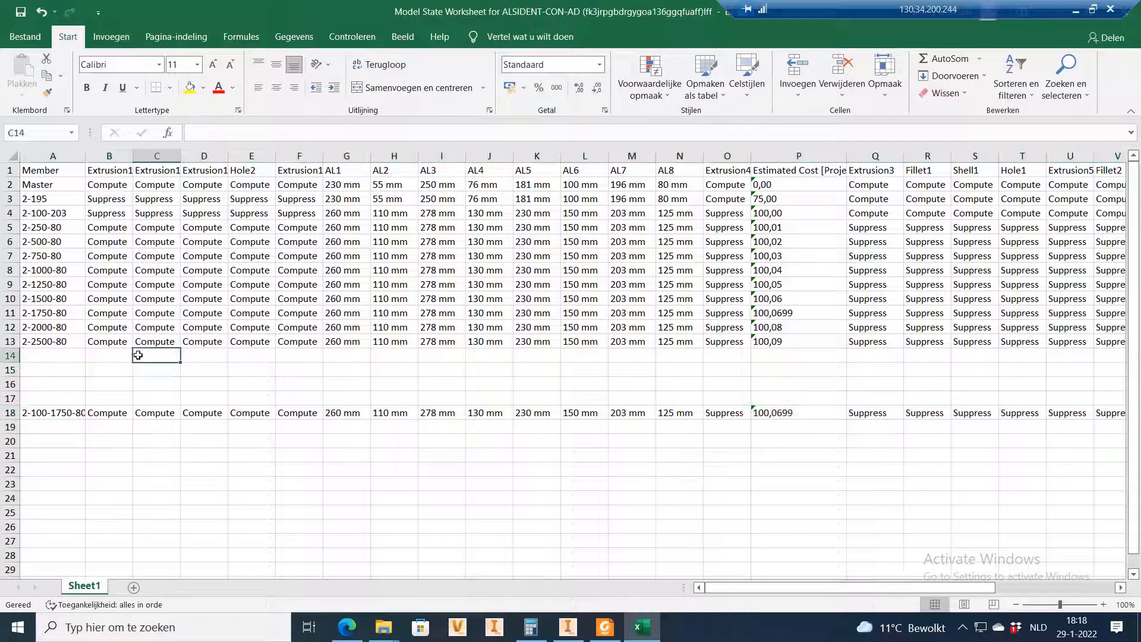
pyautogui.click(11, 413)
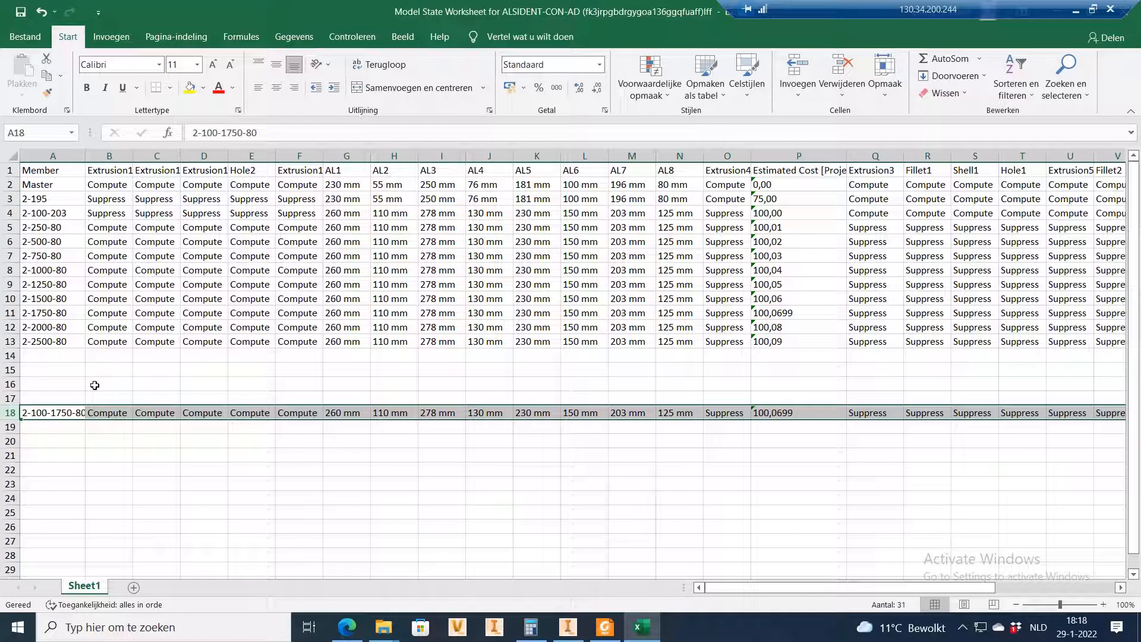
pyautogui.click(95, 385)
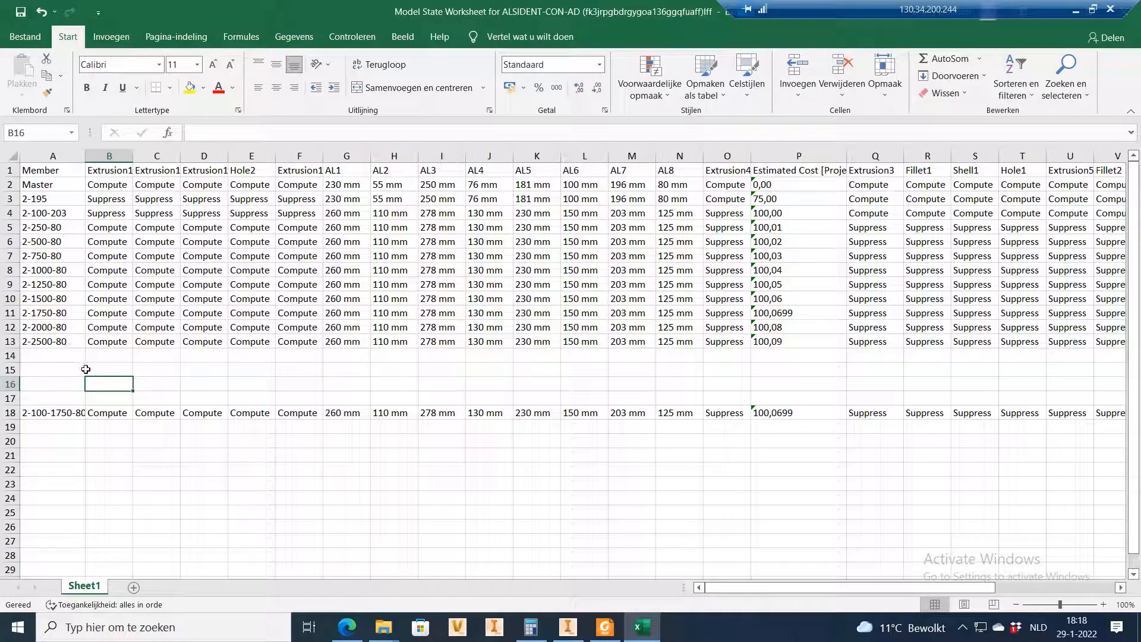
pyautogui.click(57, 354)
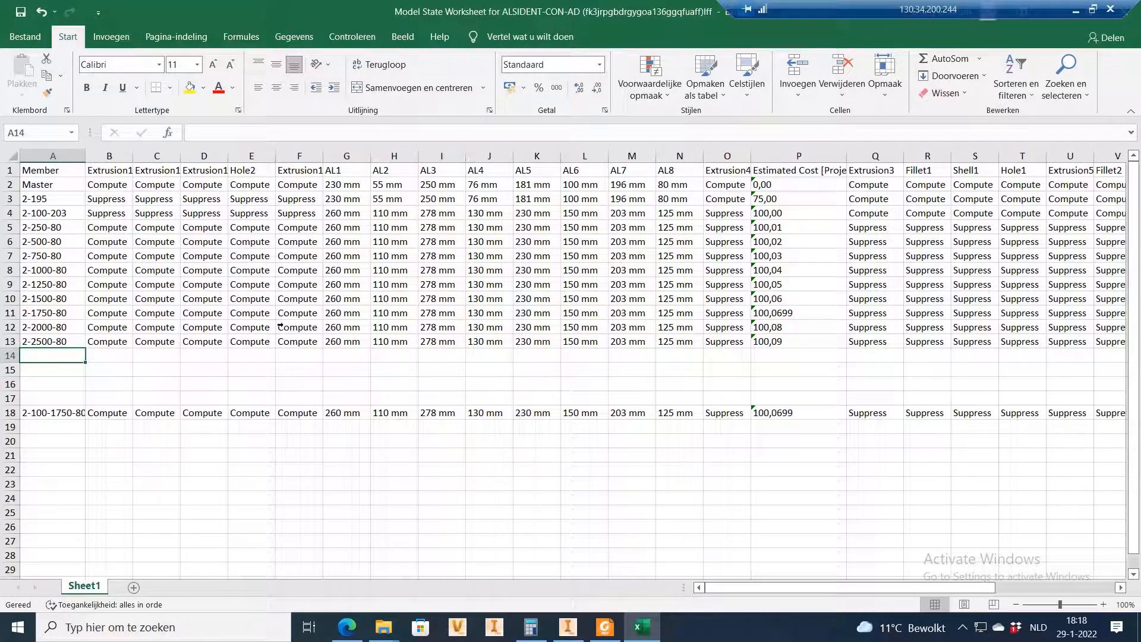
# Step: Save and close the model state worksheet so Inventor takes over the changes, and reopen it for editing in Excel
pyautogui.click(432, 402)
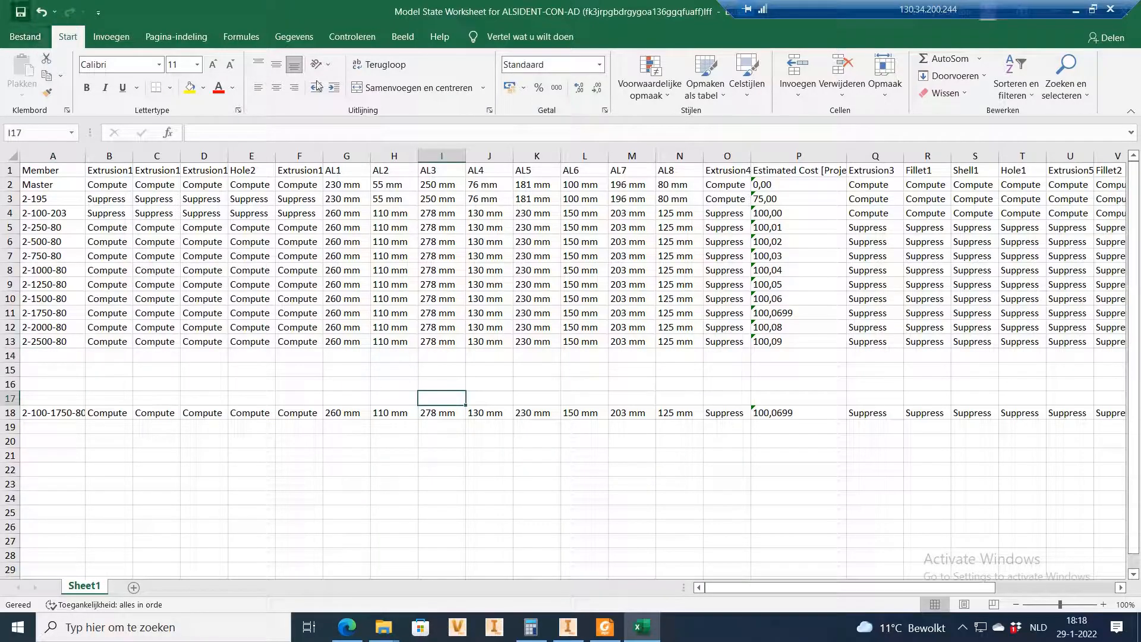
pyautogui.click(1129, 17)
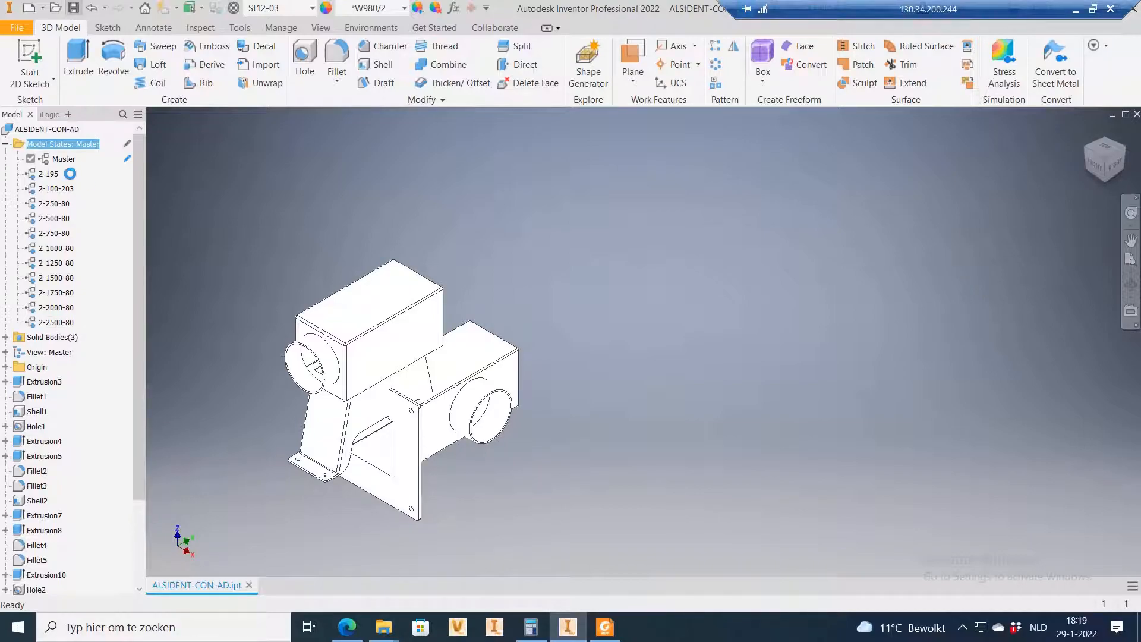
pyautogui.rightClick(65, 145)
pyautogui.click(98, 178)
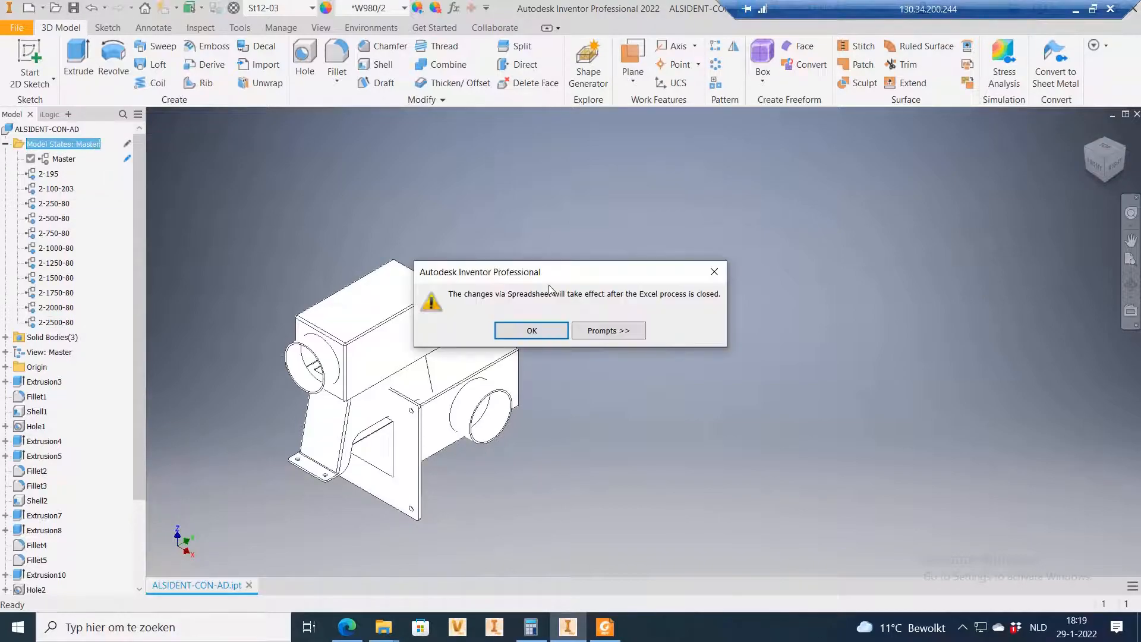
pyautogui.click(531, 331)
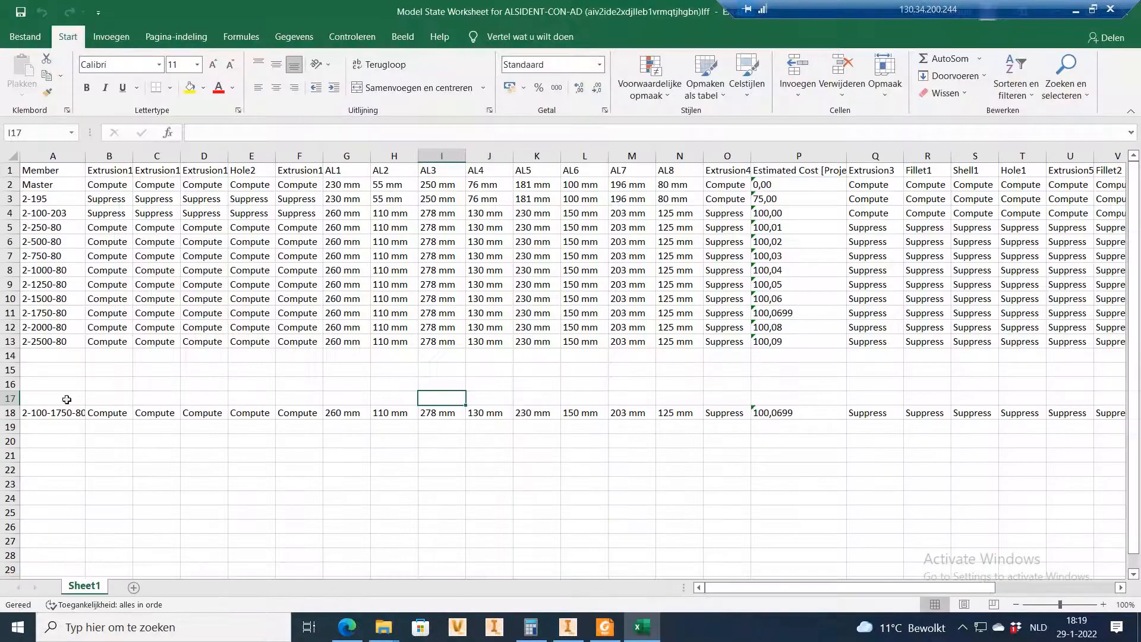
pyautogui.click(75, 380)
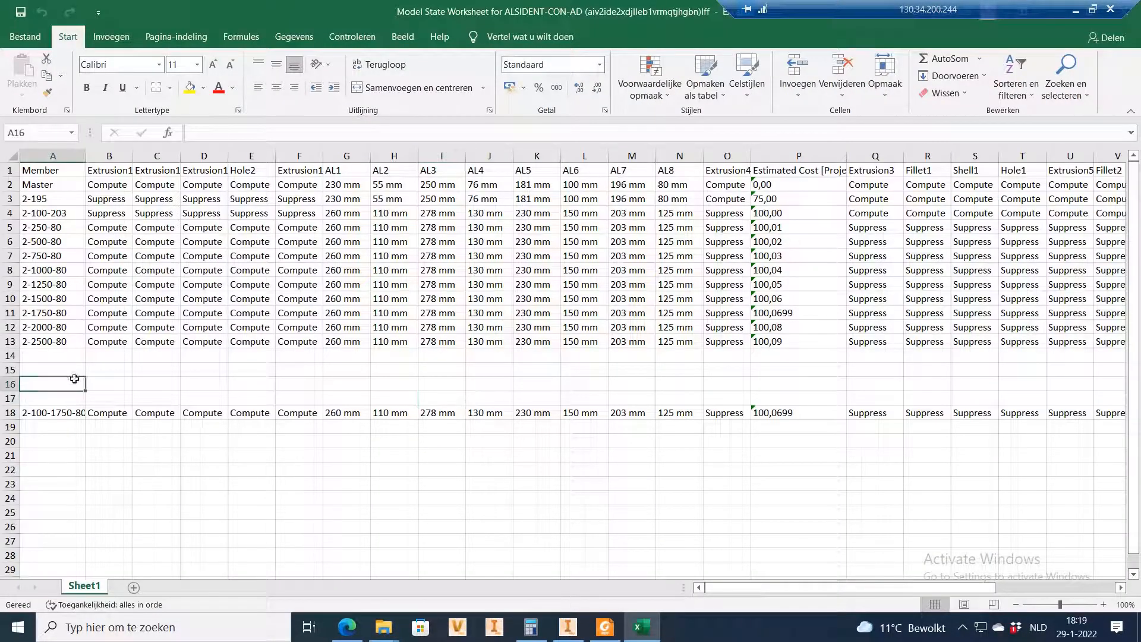
pyautogui.doubleClick(85, 155)
pyautogui.click(52, 414)
pyautogui.click(8, 414)
pyautogui.rightClick(68, 411)
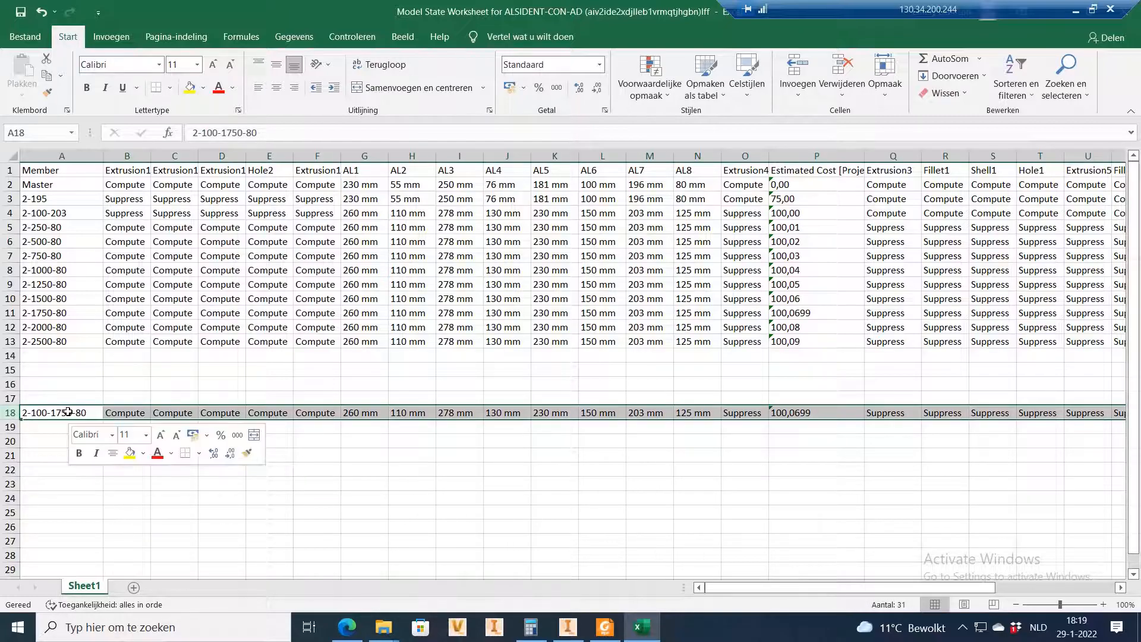
pyautogui.click(112, 209)
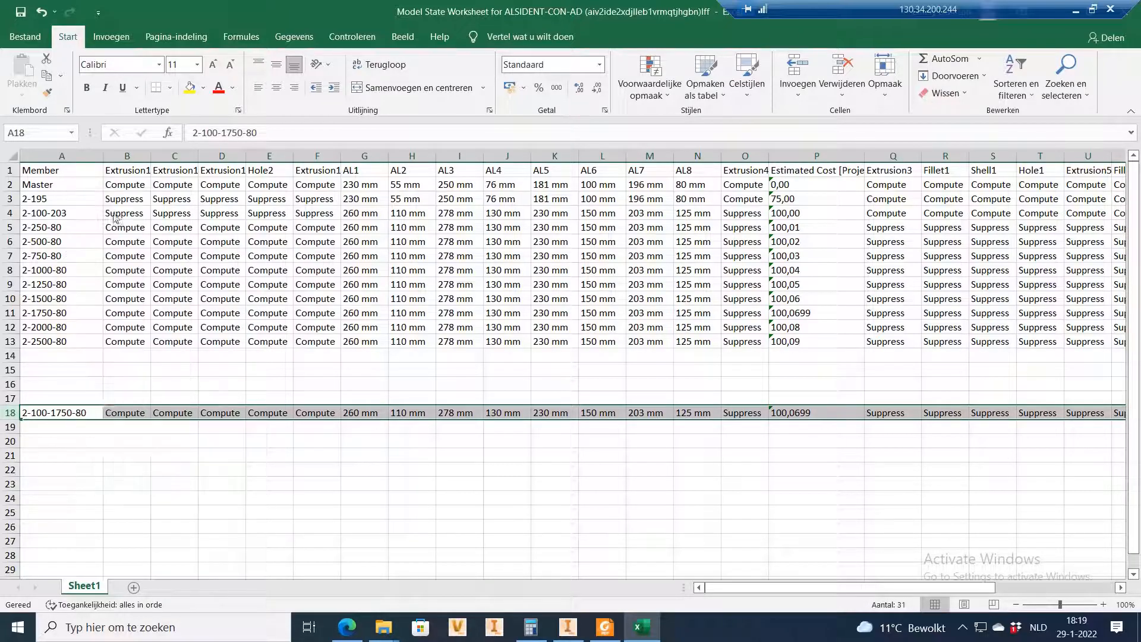
pyautogui.click(41, 395)
pyautogui.rightClick(41, 397)
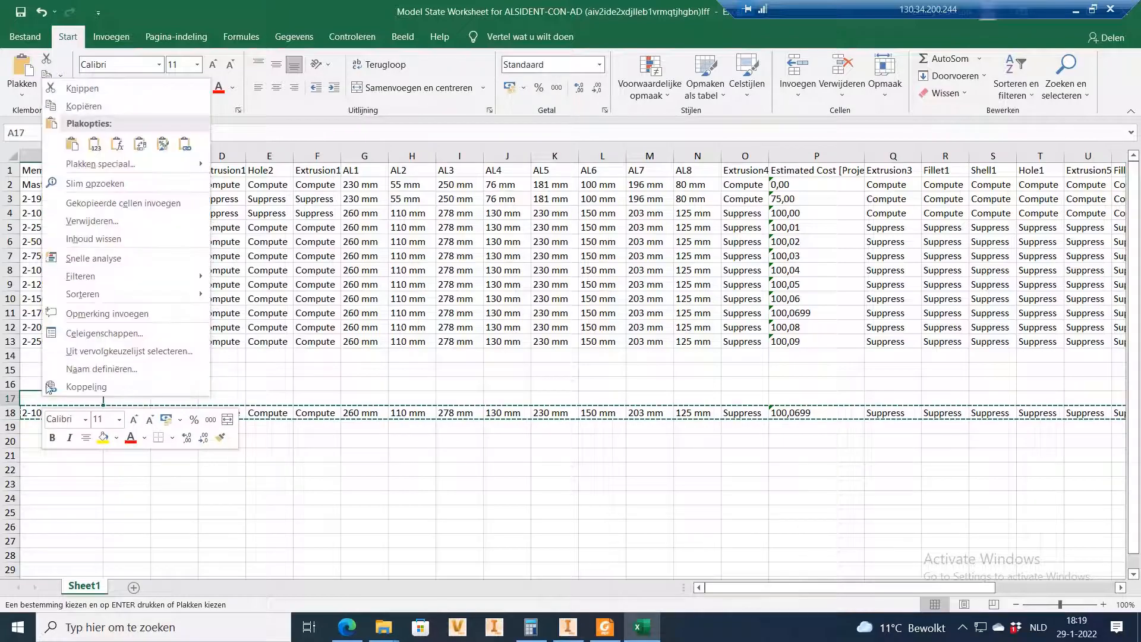
pyautogui.click(71, 142)
pyautogui.press('Escape')
pyautogui.click(91, 398)
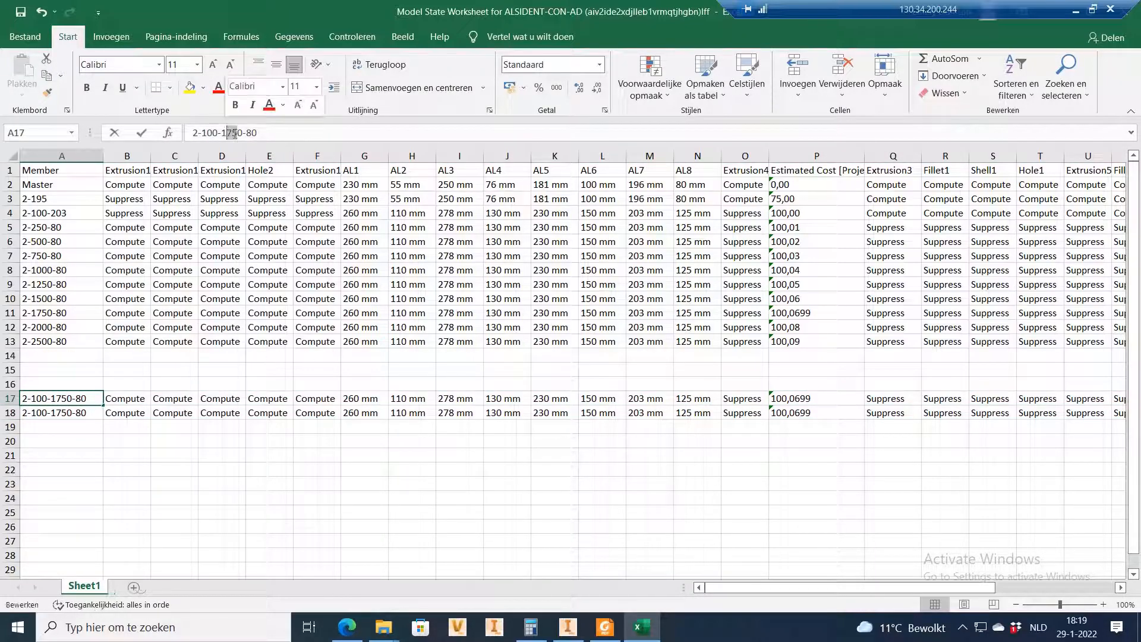
pyautogui.write('50')
pyautogui.press('Return')
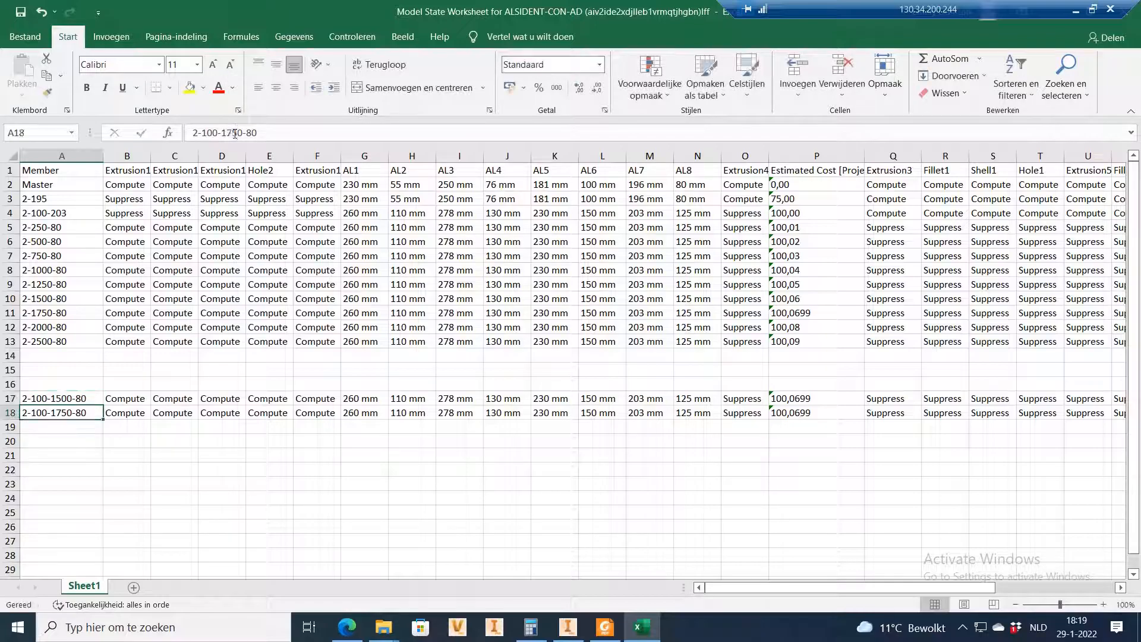
pyautogui.moveTo(794, 590); pyautogui.dragTo(1073, 578)
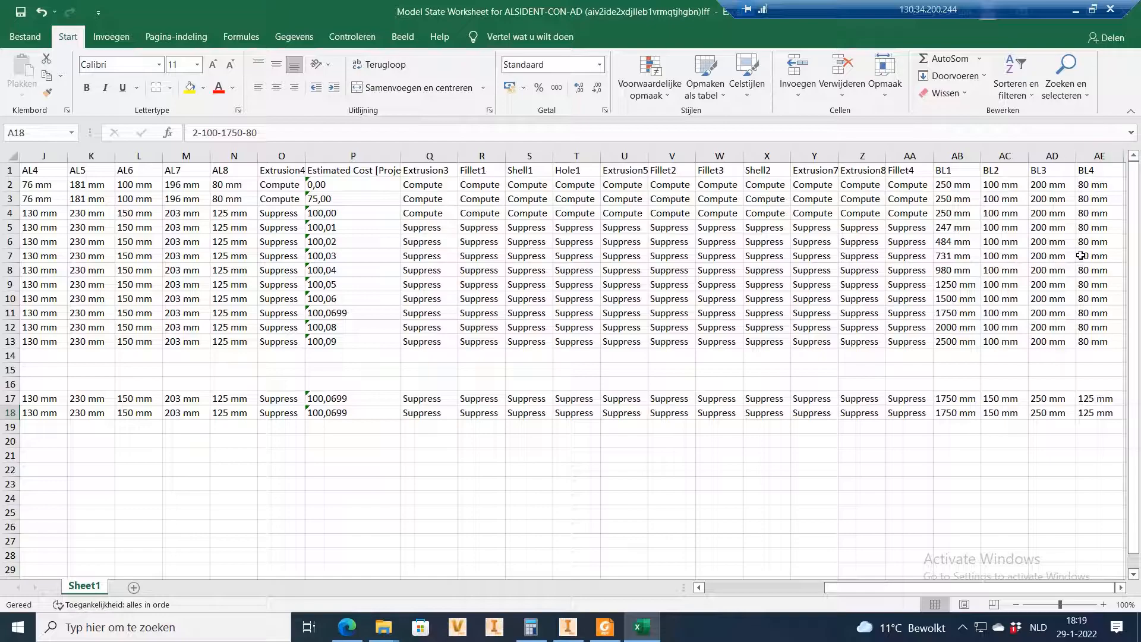
pyautogui.click(958, 398)
pyautogui.moveTo(209, 134); pyautogui.dragTo(199, 133)
pyautogui.write('50')
pyautogui.press('Return')
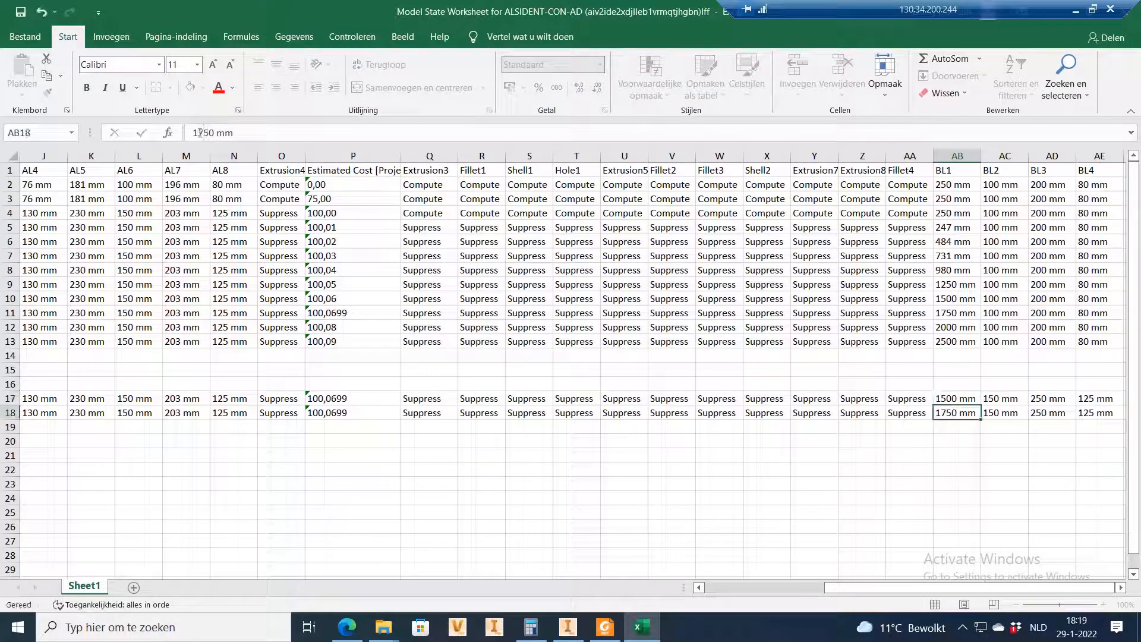
pyautogui.moveTo(872, 587); pyautogui.dragTo(649, 587)
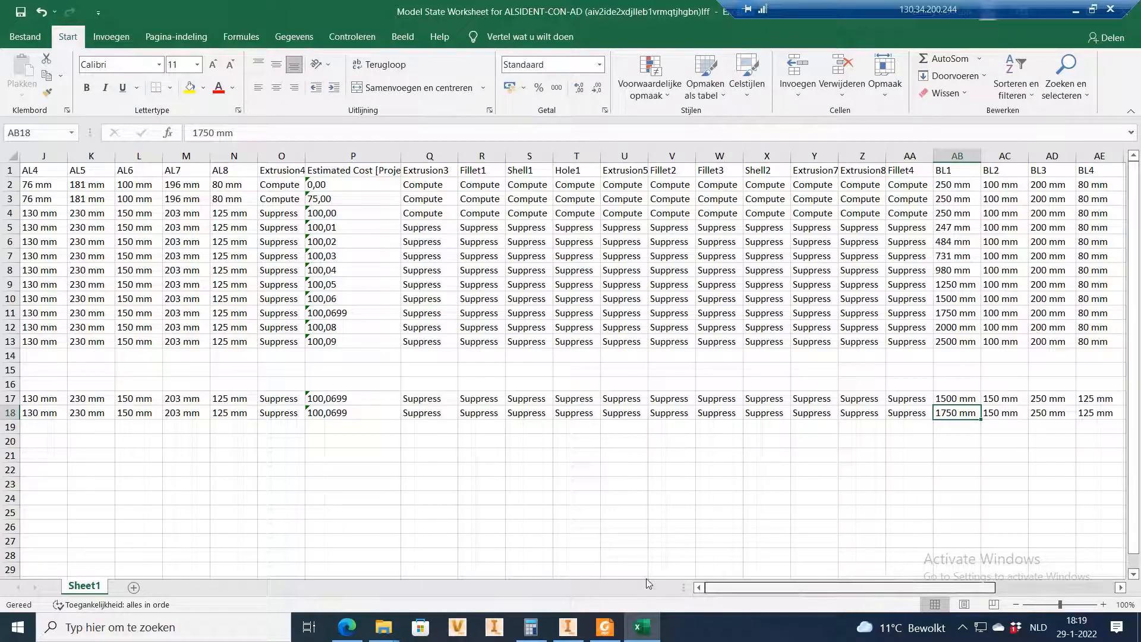
pyautogui.click(397, 497)
pyautogui.click(15, 397)
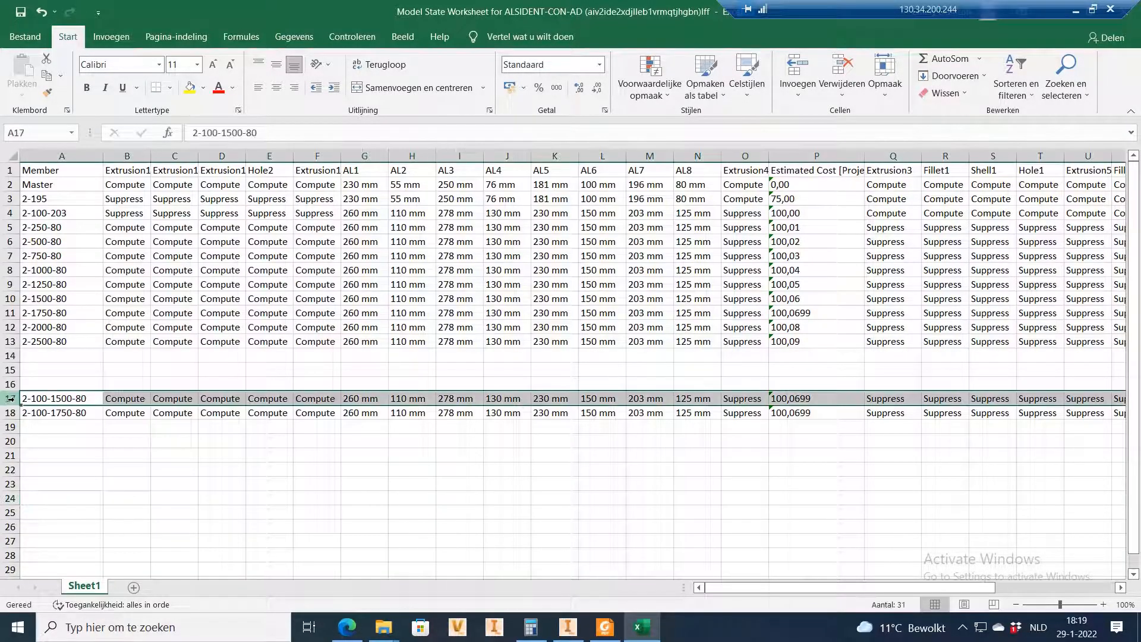
pyautogui.moveTo(24, 405); pyautogui.dragTo(26, 352)
pyautogui.click(67, 355)
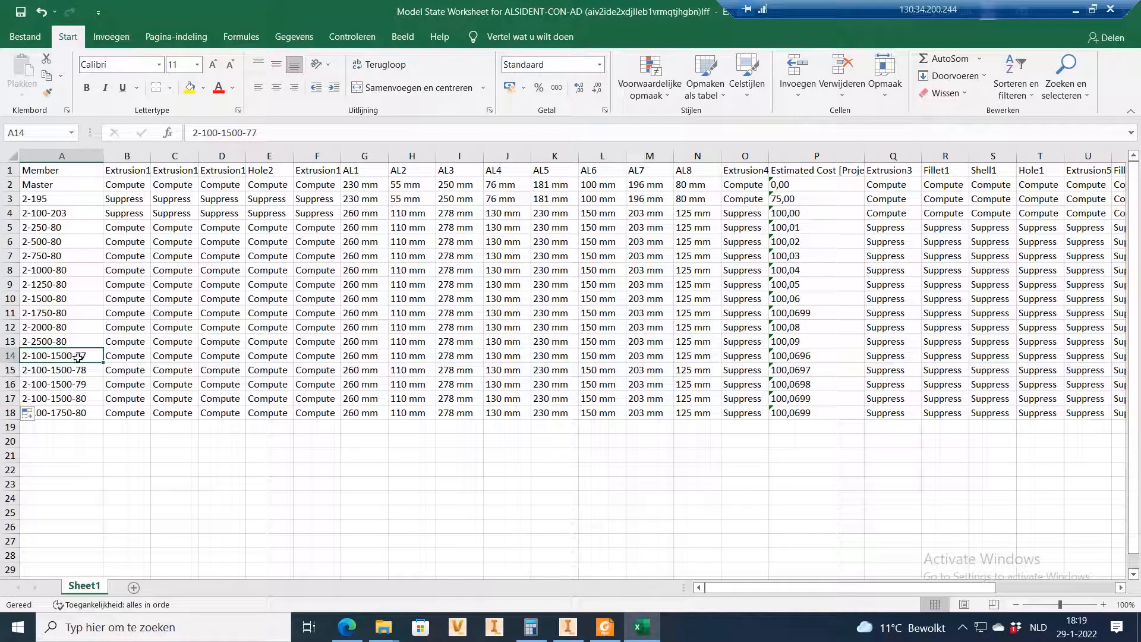
pyautogui.click(81, 403)
pyautogui.rightClick(80, 402)
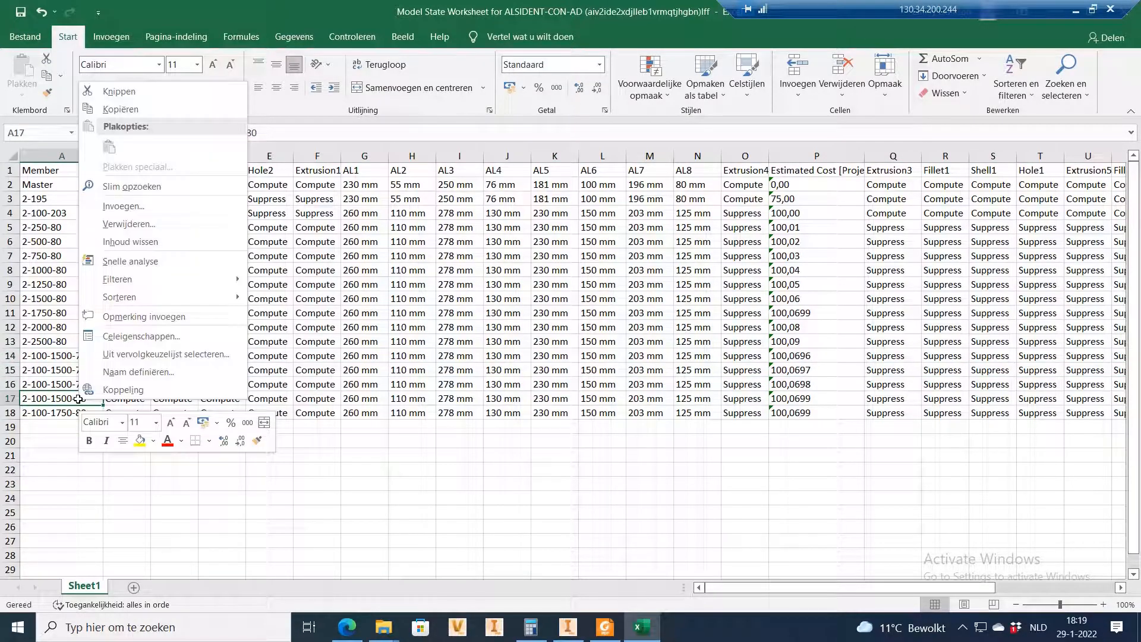
pyautogui.click(140, 109)
pyautogui.moveTo(86, 351); pyautogui.dragTo(83, 385)
pyautogui.rightClick(83, 385)
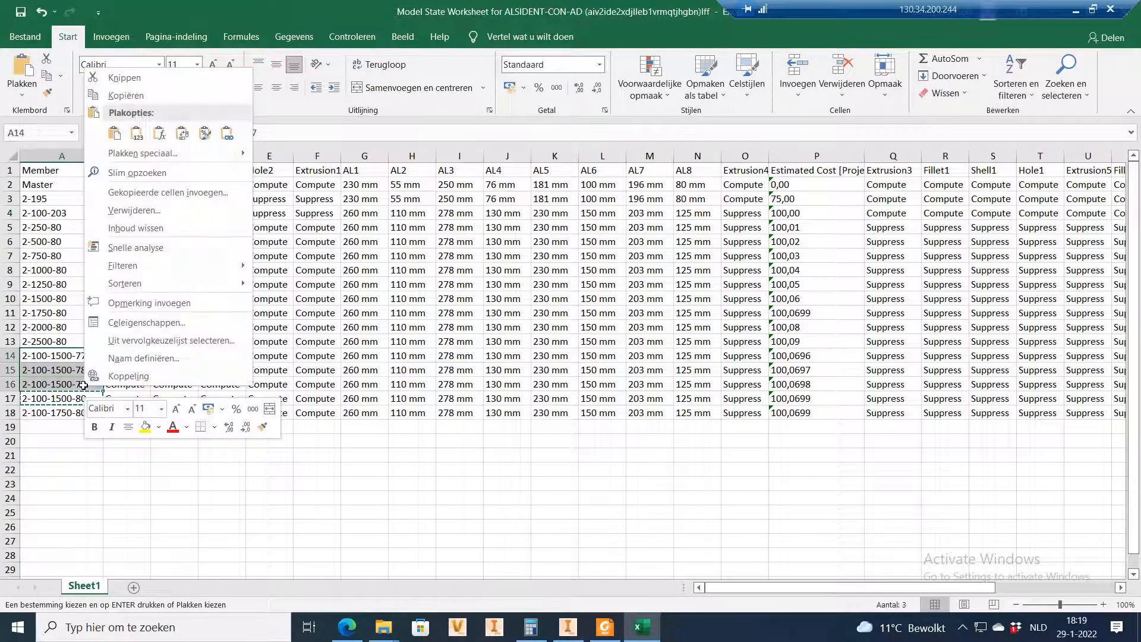
pyautogui.click(114, 133)
pyautogui.click(65, 385)
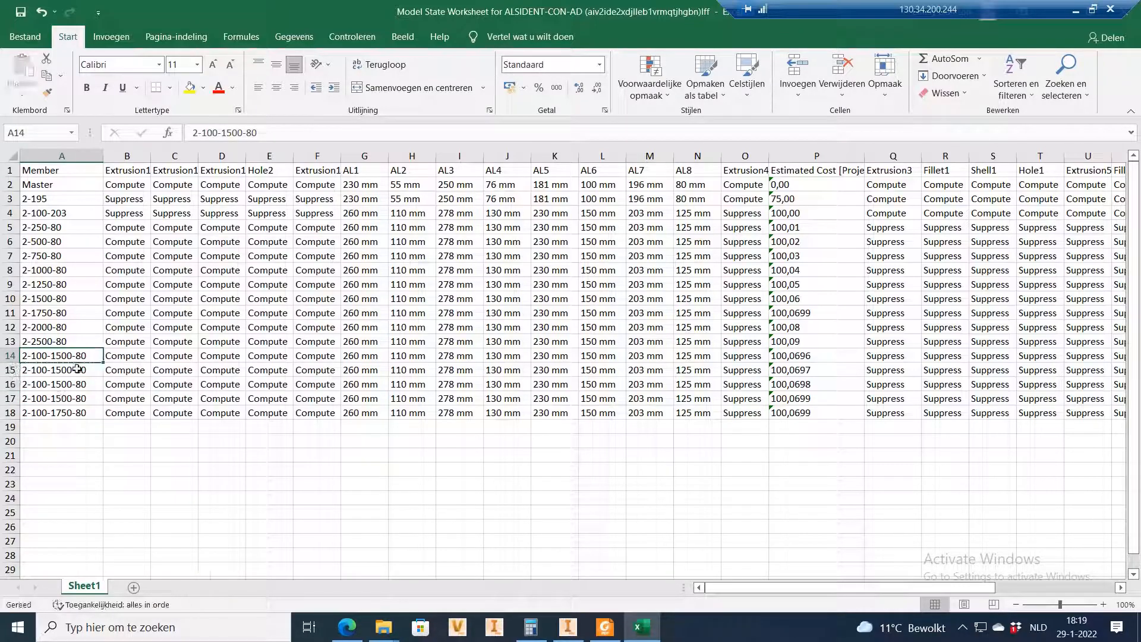
pyautogui.moveTo(227, 134); pyautogui.dragTo(237, 133)
pyautogui.write('25')
pyautogui.press('Return')
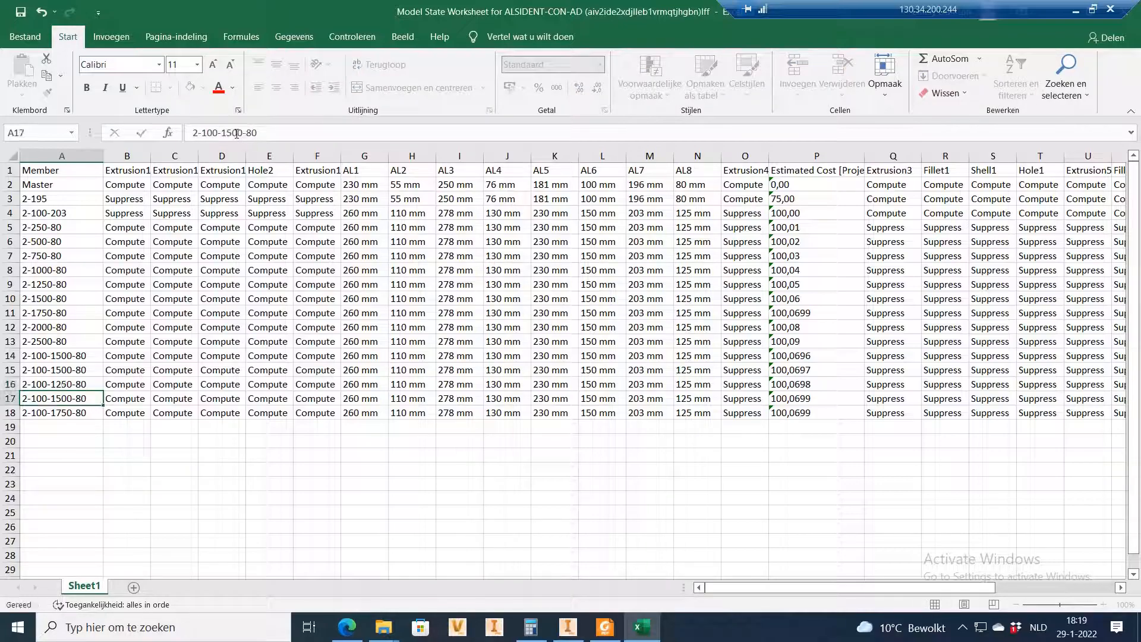
pyautogui.click(72, 370)
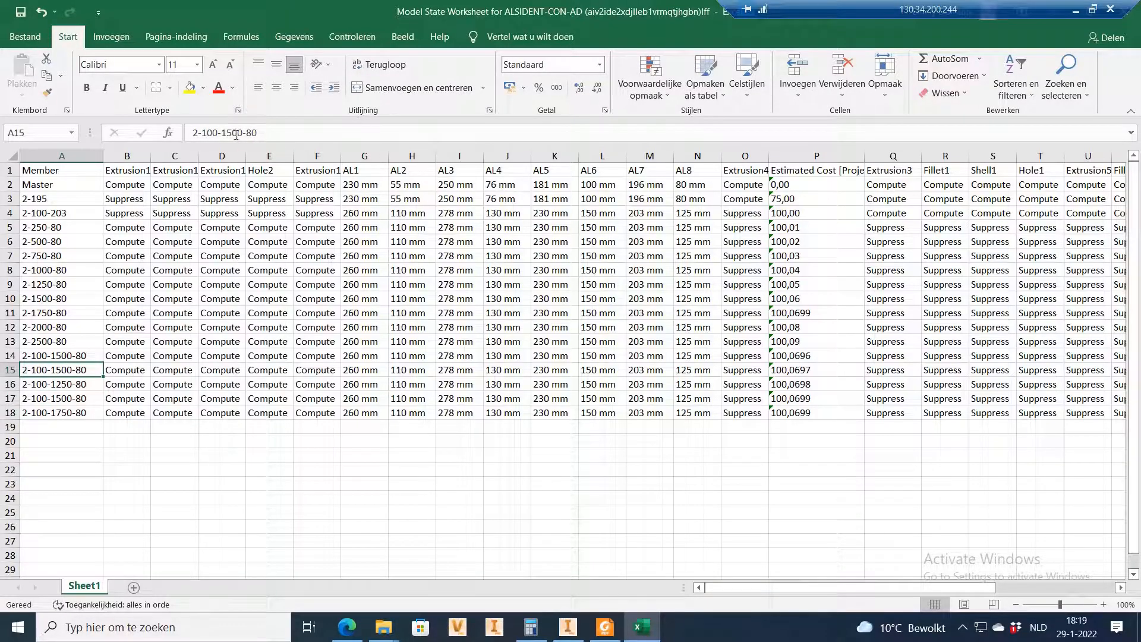
pyautogui.moveTo(236, 134); pyautogui.dragTo(228, 134)
pyautogui.write('00')
pyautogui.press('Return')
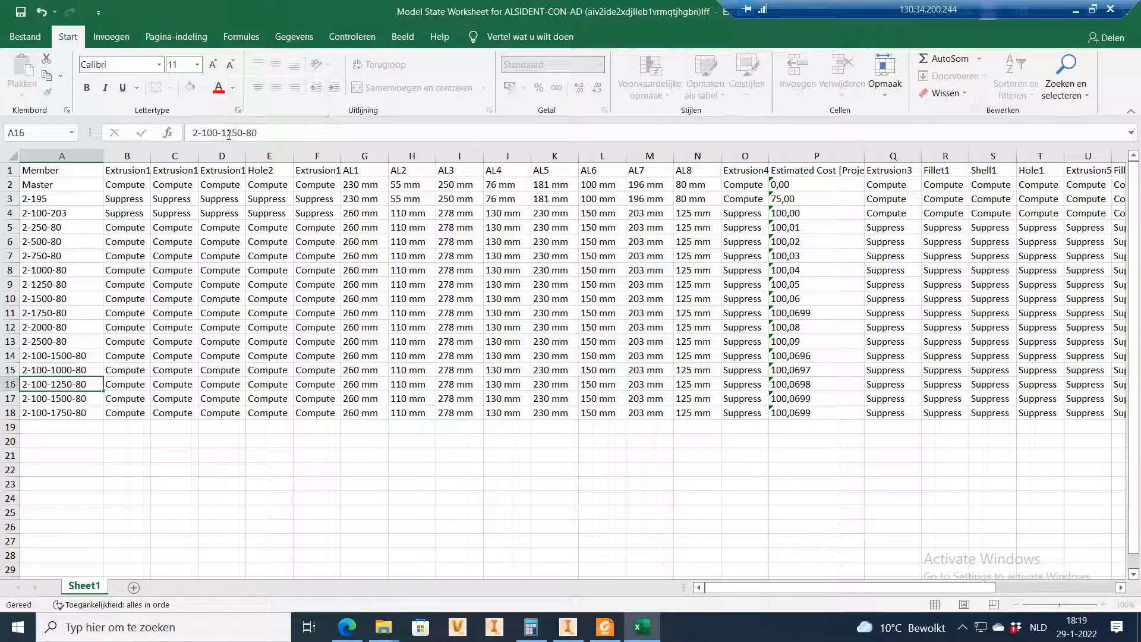
# Step: Rename the member in A14 as 2-100-750-80
pyautogui.click(81, 354)
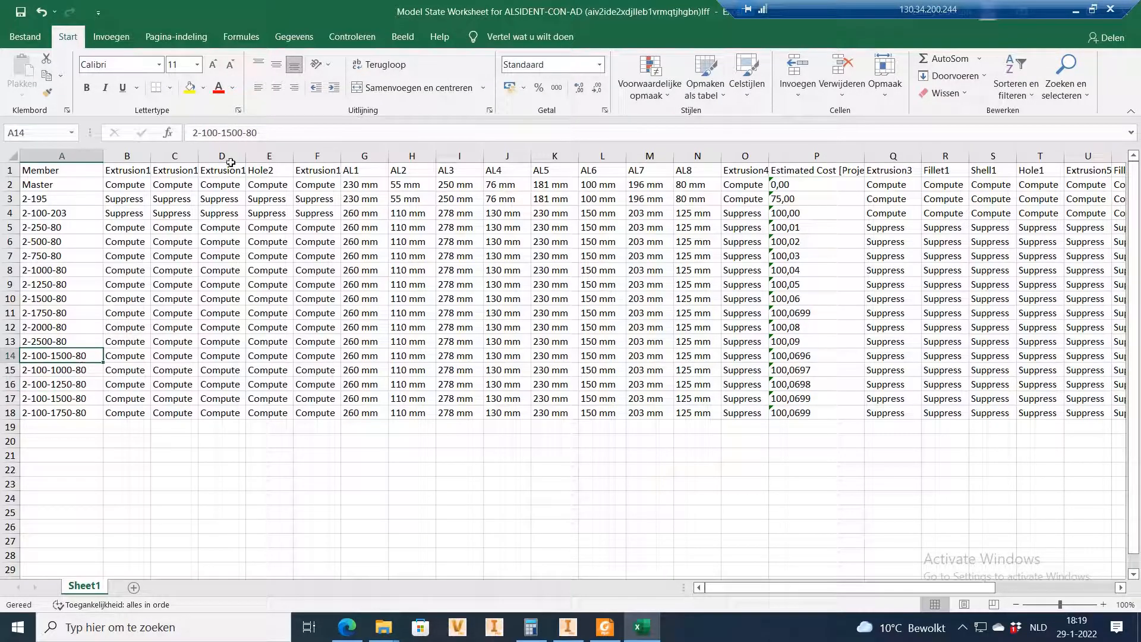
pyautogui.moveTo(222, 131); pyautogui.dragTo(240, 131)
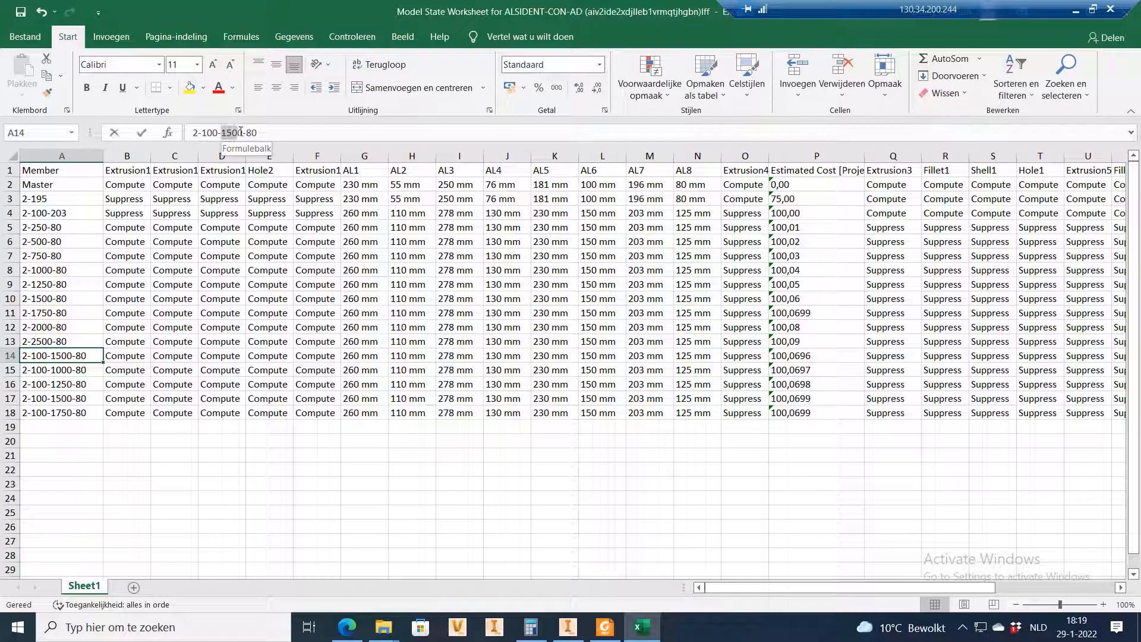
pyautogui.write('75')
pyautogui.press('Return')
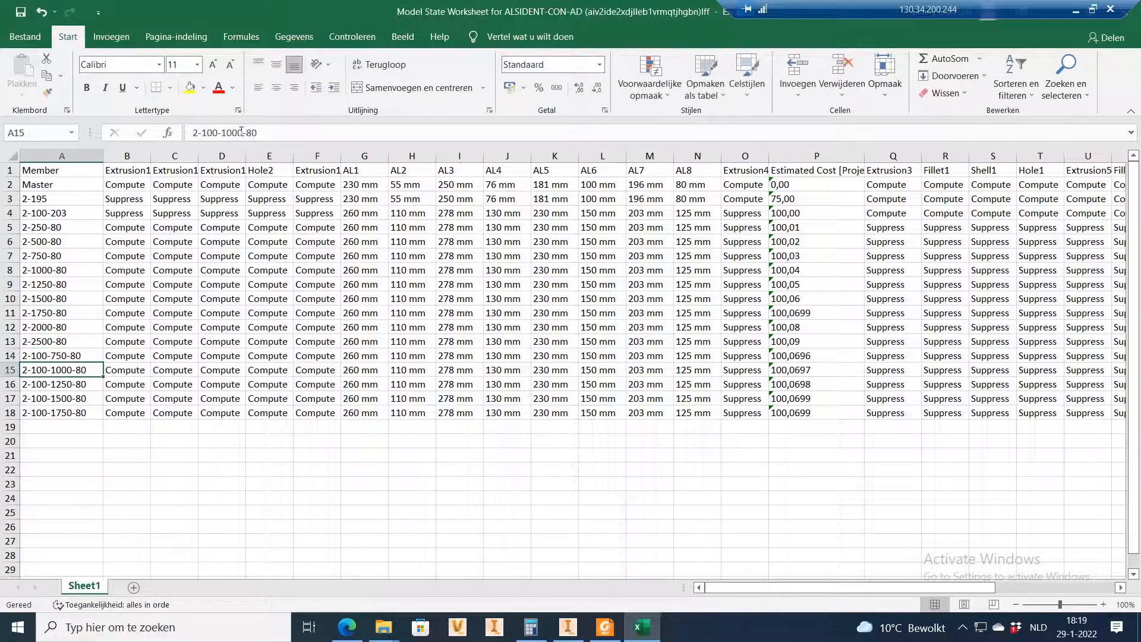
# Step: Insert an empty row above the 2-100-750-80 row and fill that member's data upward into it
pyautogui.click(10, 355)
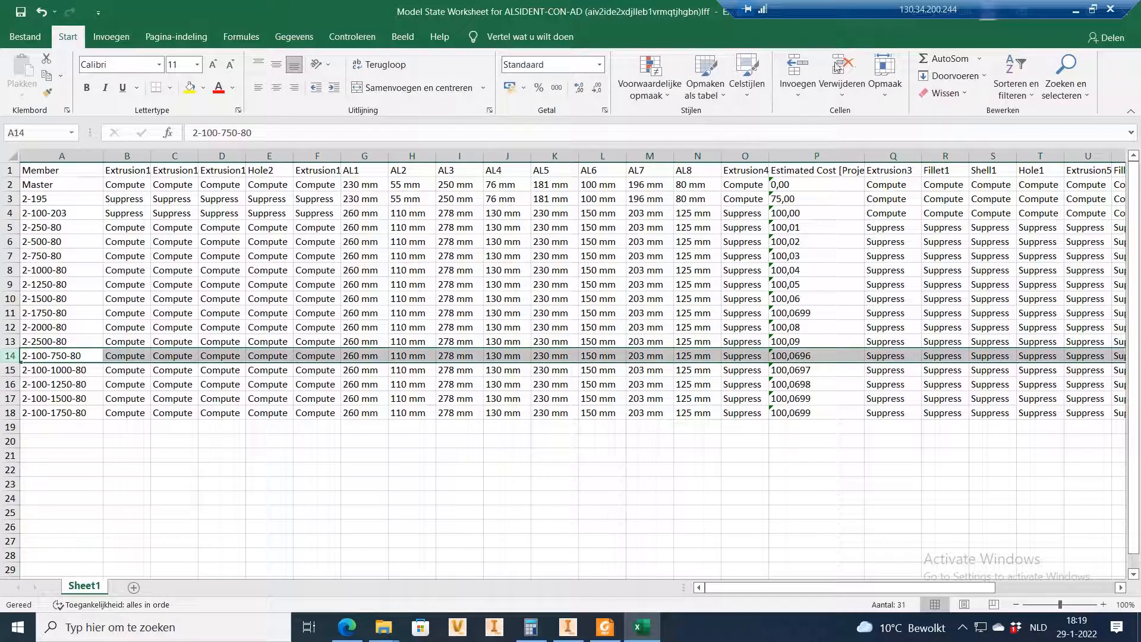
pyautogui.click(801, 66)
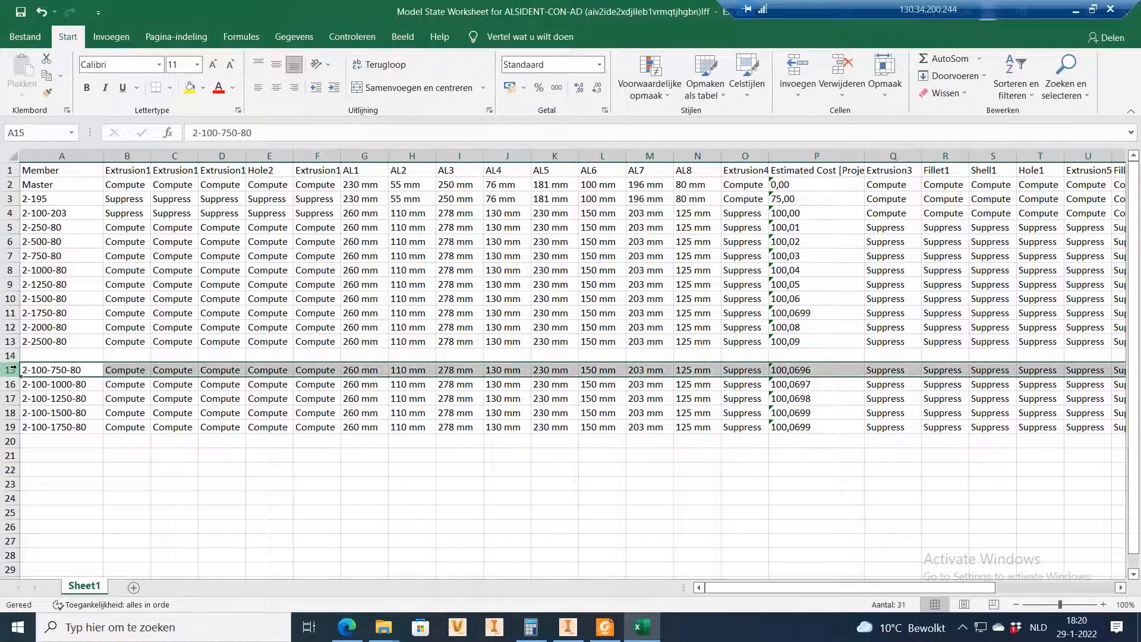
pyautogui.moveTo(20, 376); pyautogui.dragTo(36, 357)
# Step: Rename the new member in A14 as 2-100-500-80
pyautogui.click(64, 355)
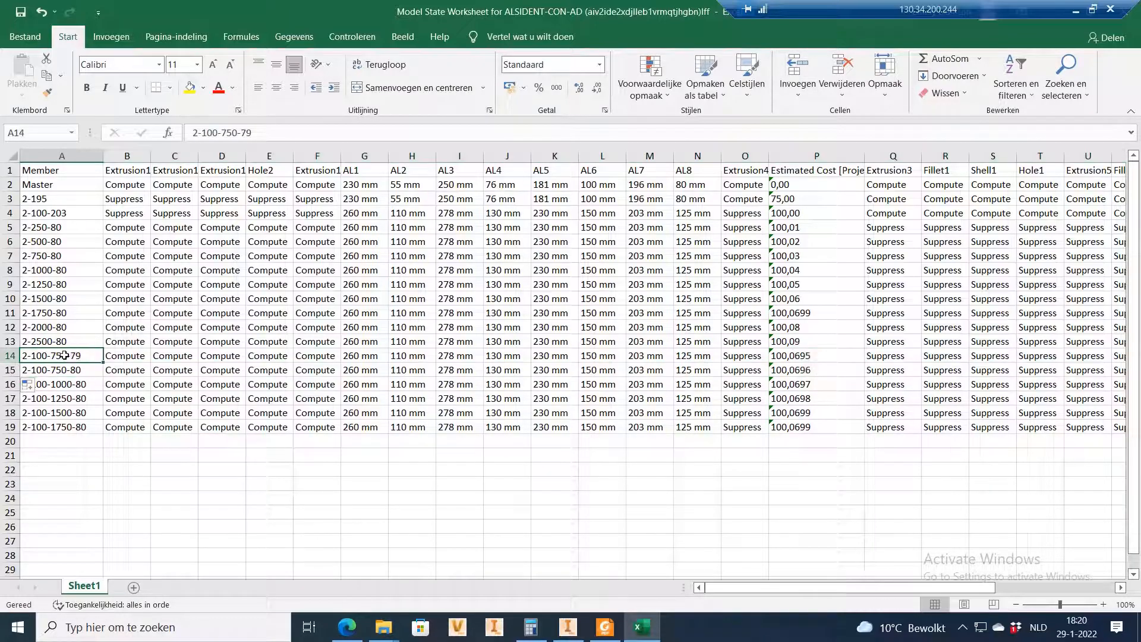
pyautogui.moveTo(236, 133); pyautogui.dragTo(228, 132)
pyautogui.write('500-')
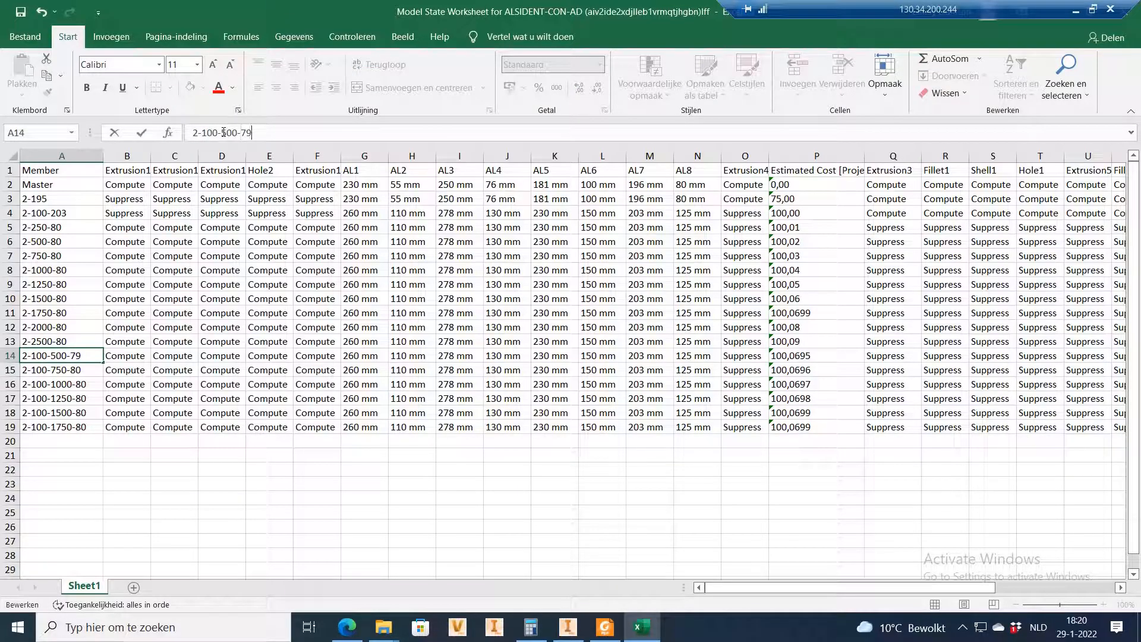
pyautogui.write('50')
pyautogui.press('BackSpace')
pyautogui.write('80')
pyautogui.press('Return')
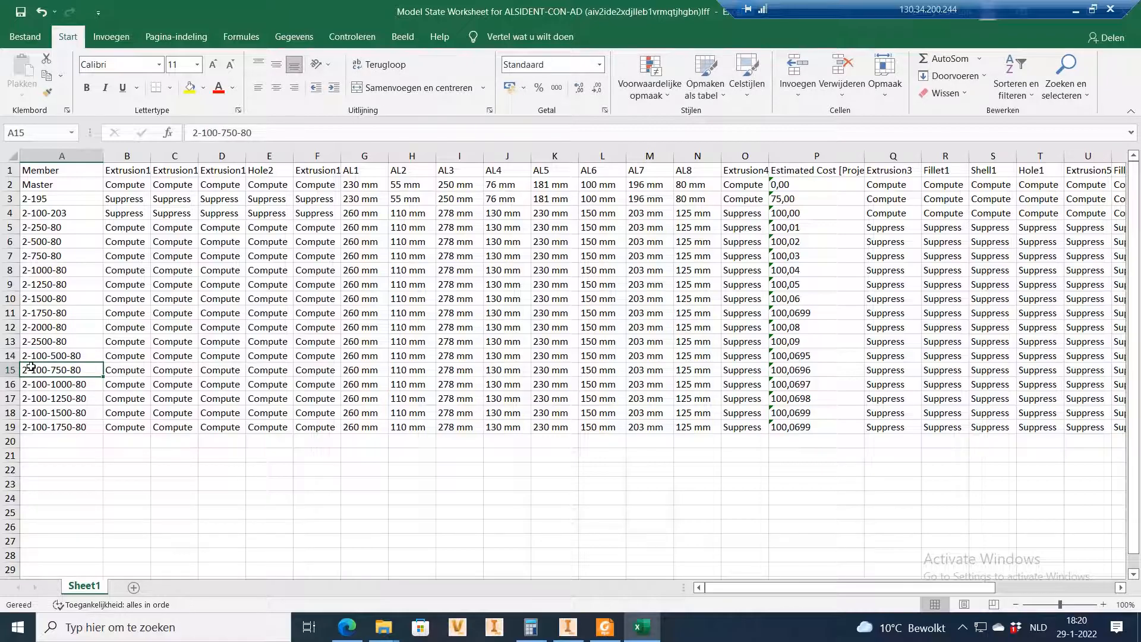
# Step: Look up the length in the Foxit Reader PDF and set BL1 of the 2-100-500-80 row to 481 mm in Excel
pyautogui.click(10, 355)
pyautogui.moveTo(983, 587); pyautogui.dragTo(1041, 576)
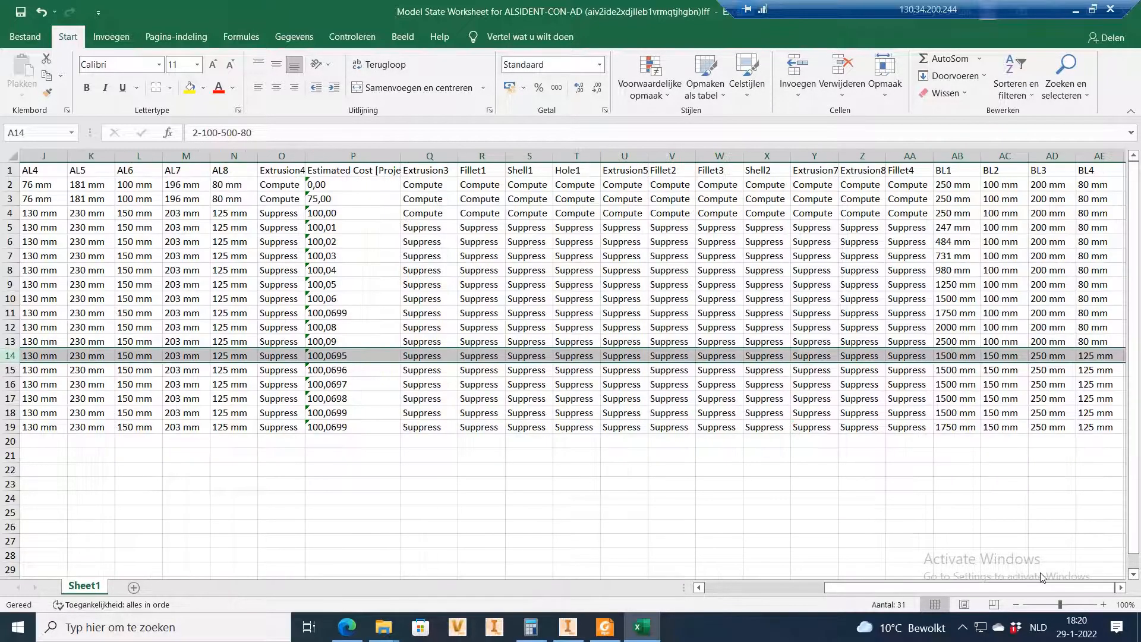
pyautogui.click(955, 356)
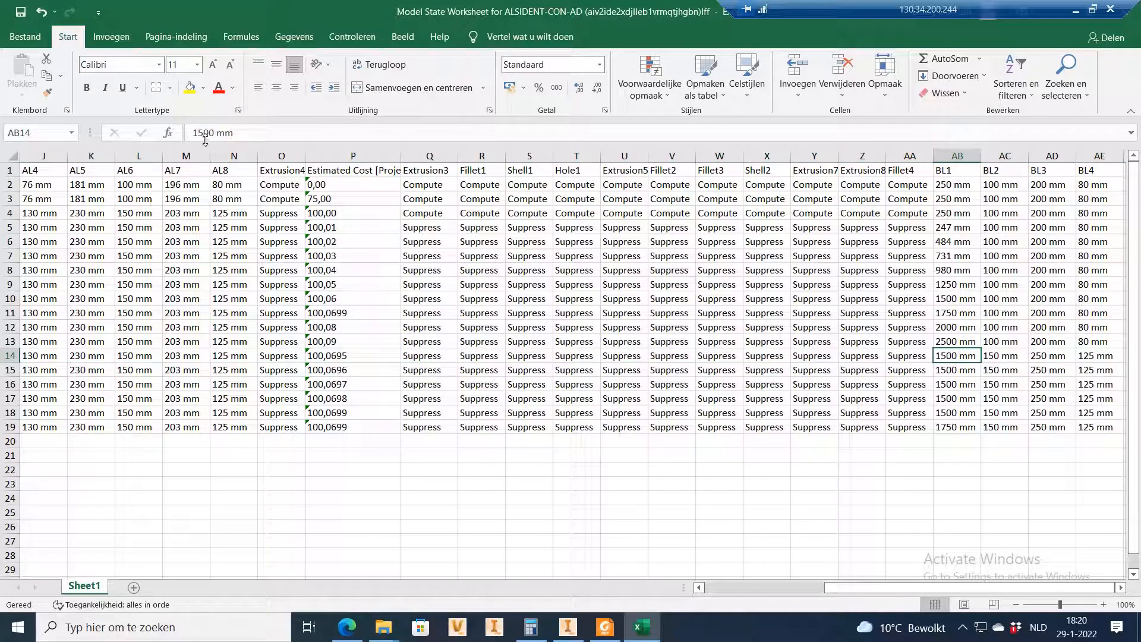
pyautogui.click(604, 627)
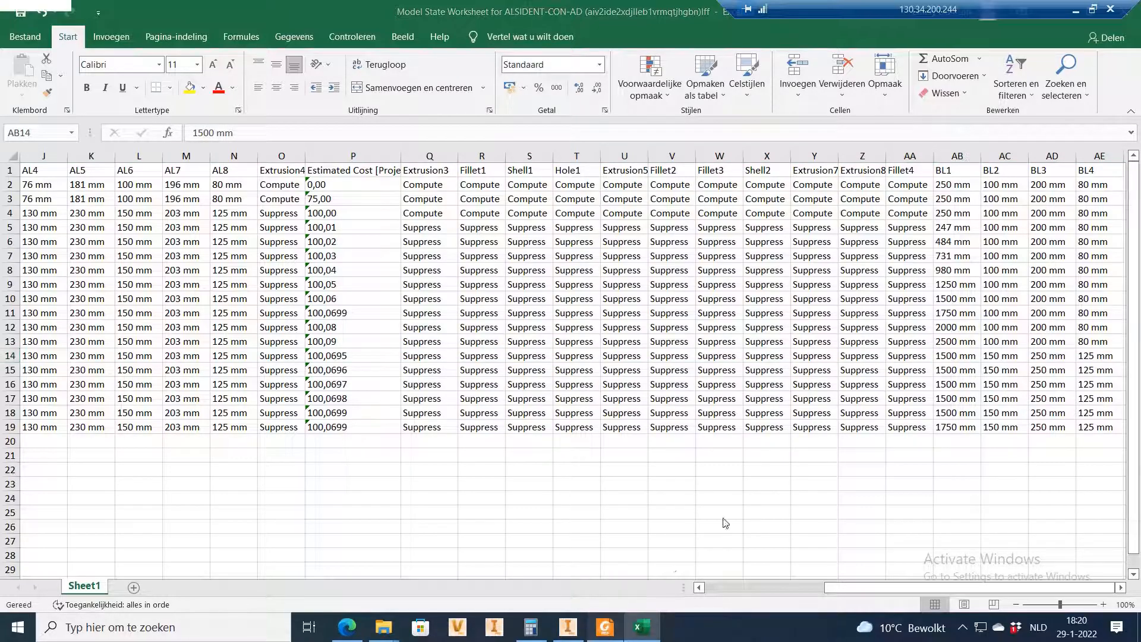
pyautogui.click(604, 627)
pyautogui.write('481 mm')
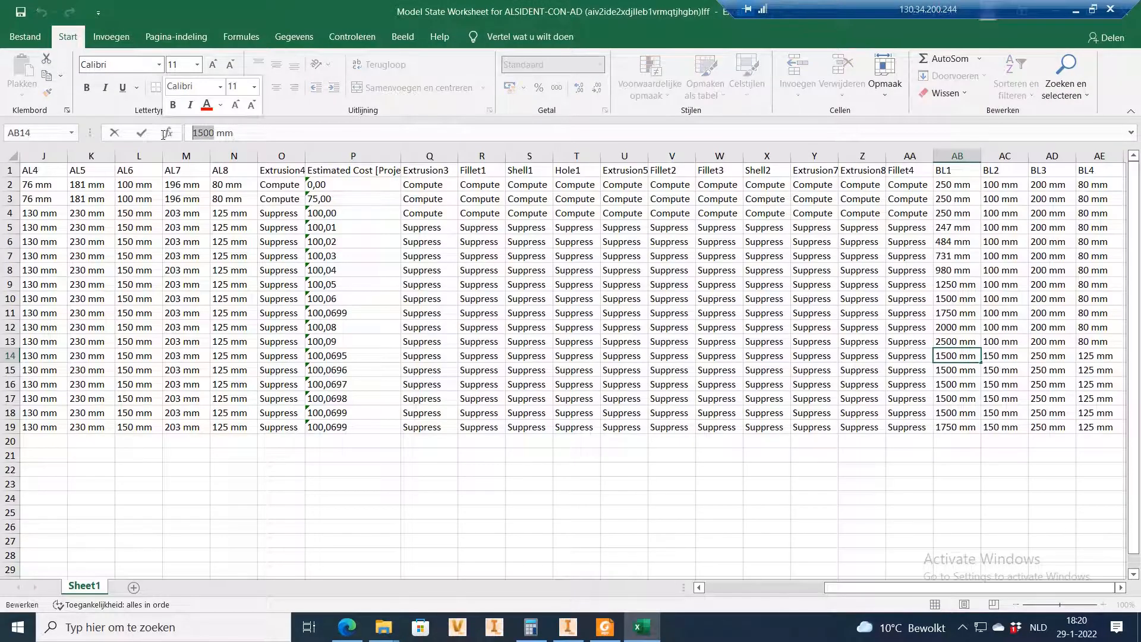
pyautogui.press('Return')
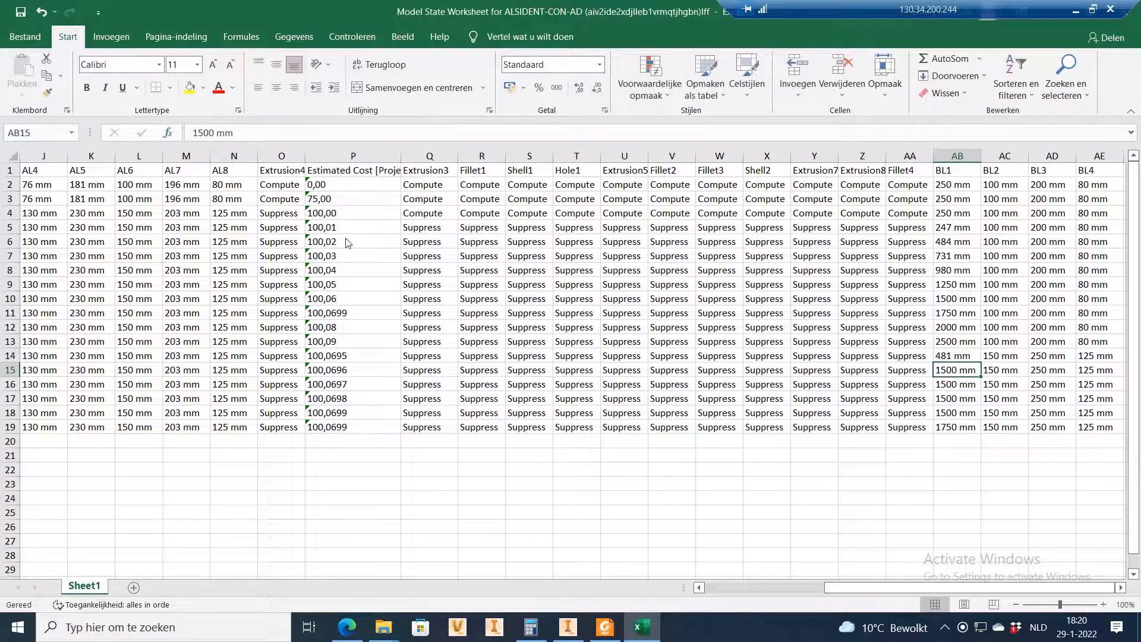
# Step: Check the next length in the PDF and set BL1 of the 2-100-750-80 row to 731 mm in the worksheet
pyautogui.click(606, 626)
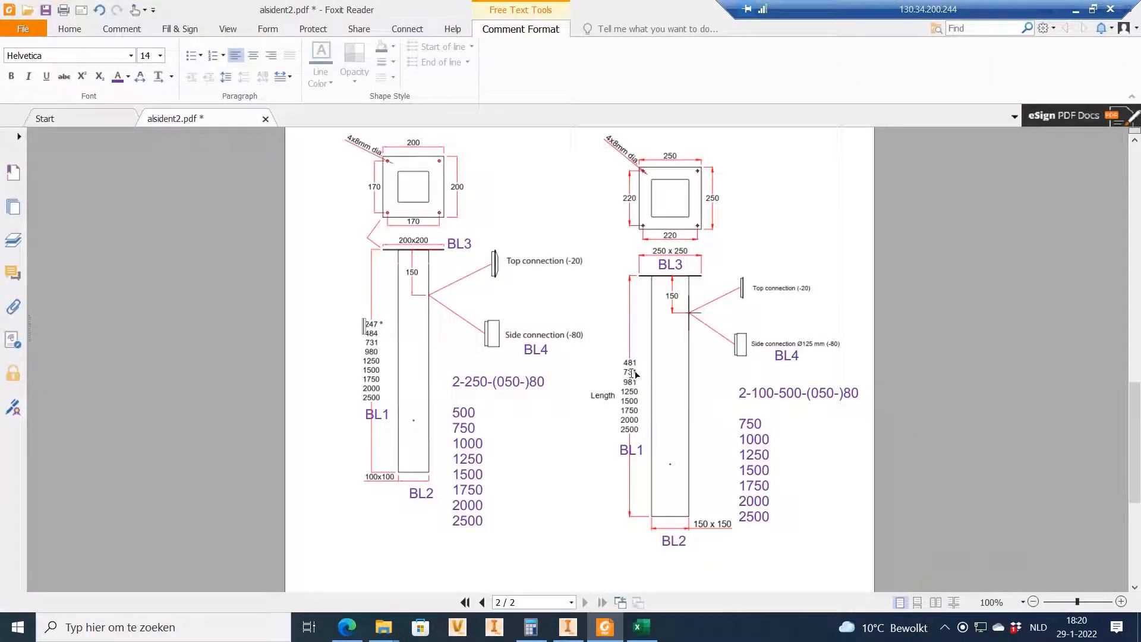
pyautogui.click(605, 627)
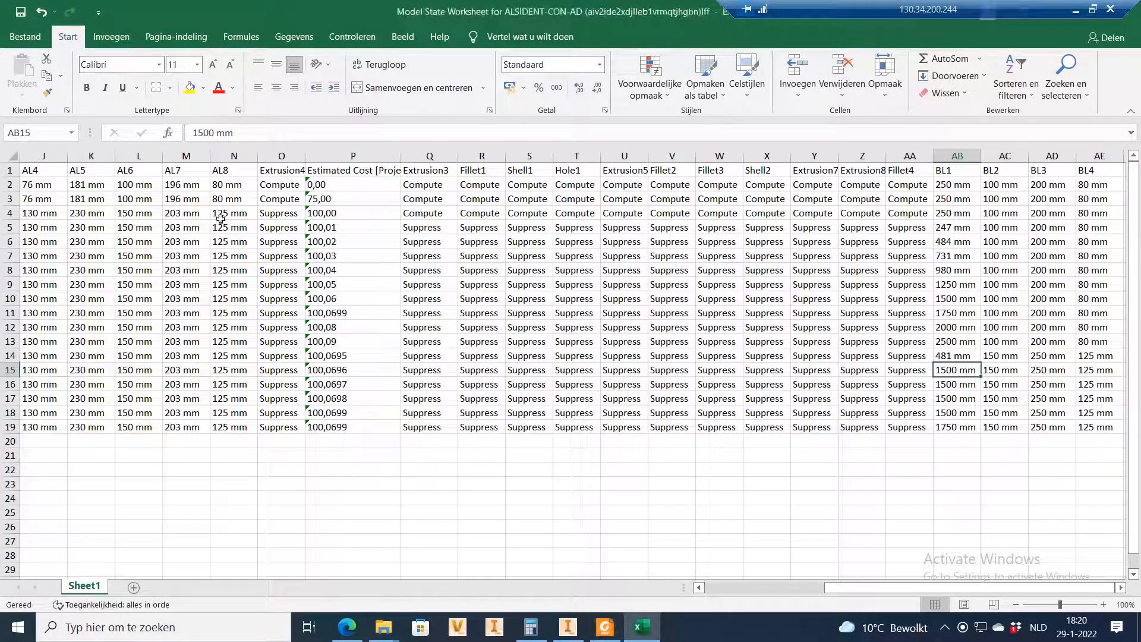
pyautogui.doubleClick(214, 136)
pyautogui.write('731')
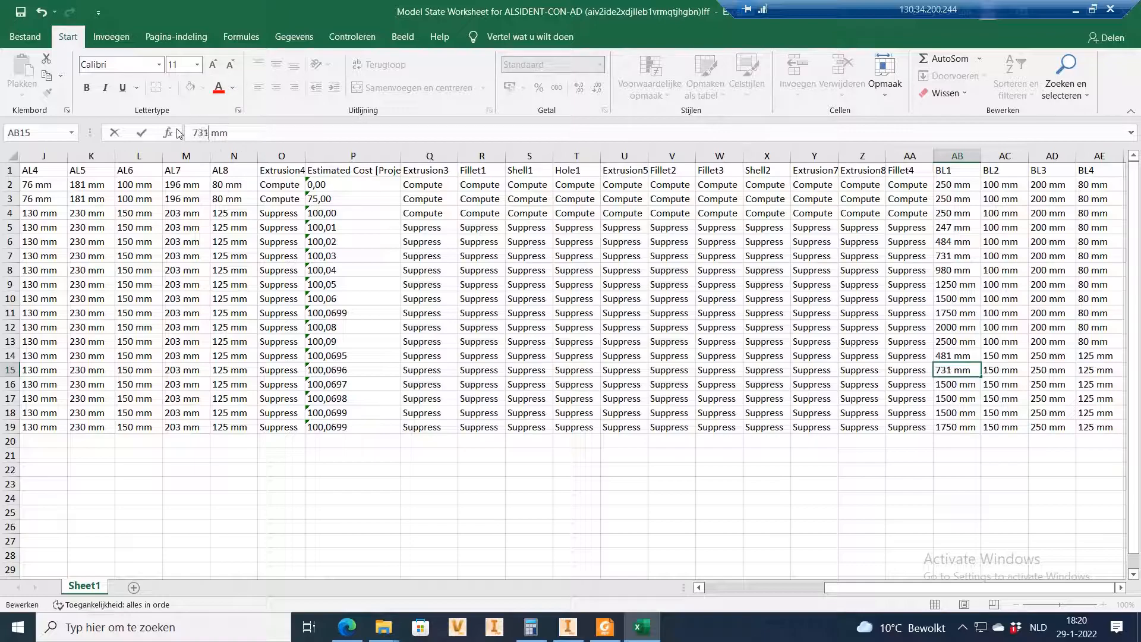
pyautogui.press('Return')
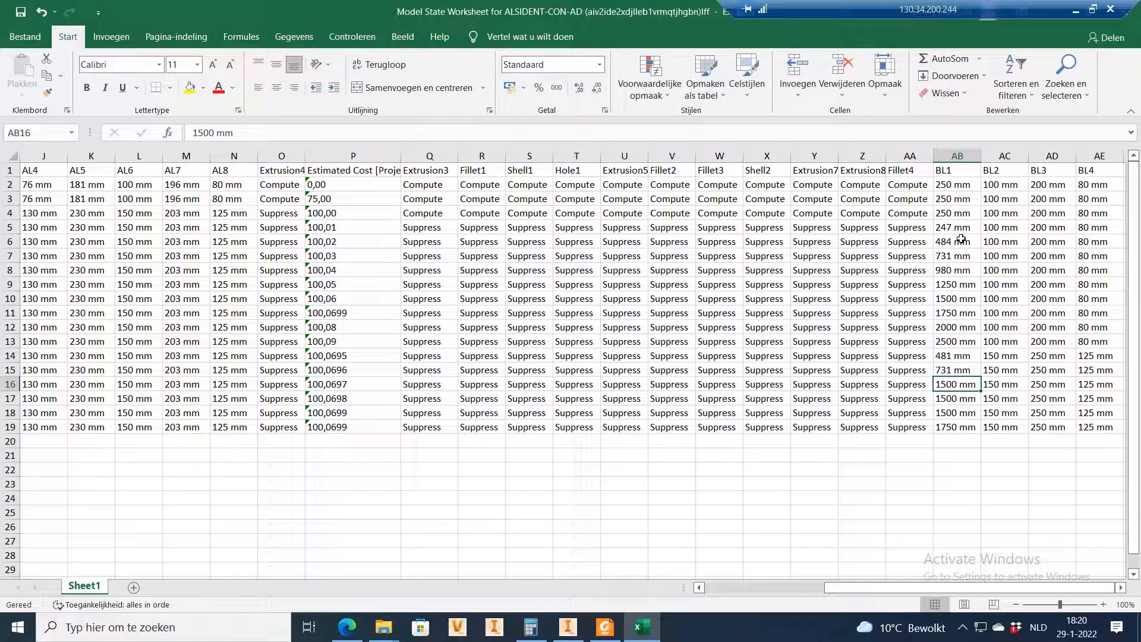
pyautogui.click(604, 626)
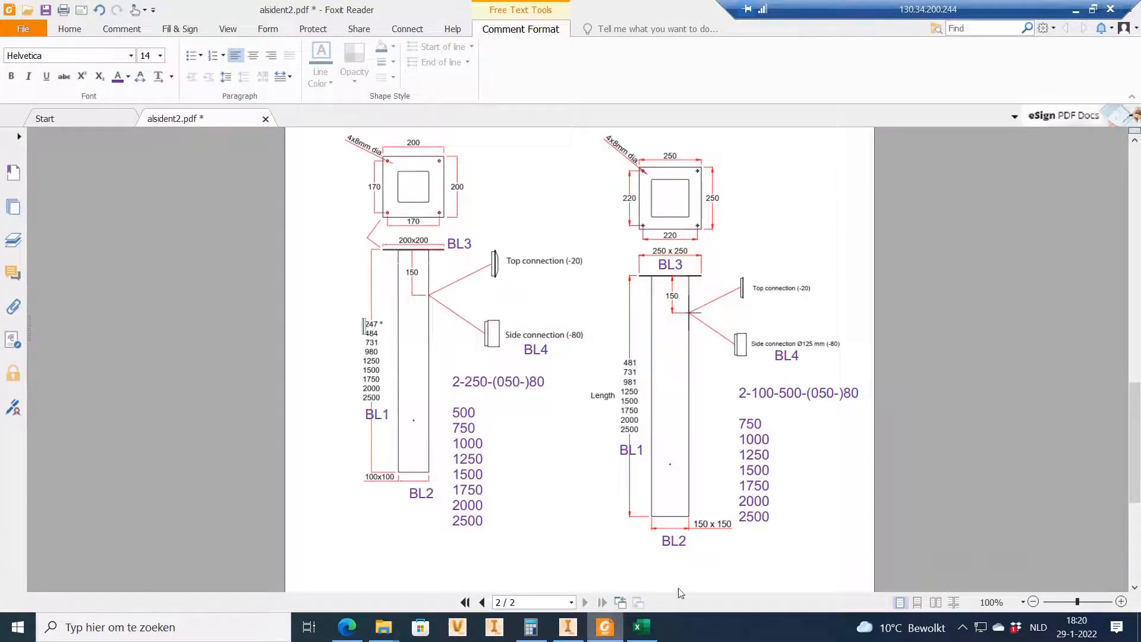
pyautogui.hotkey('alt', 'Tab')
pyautogui.click(954, 387)
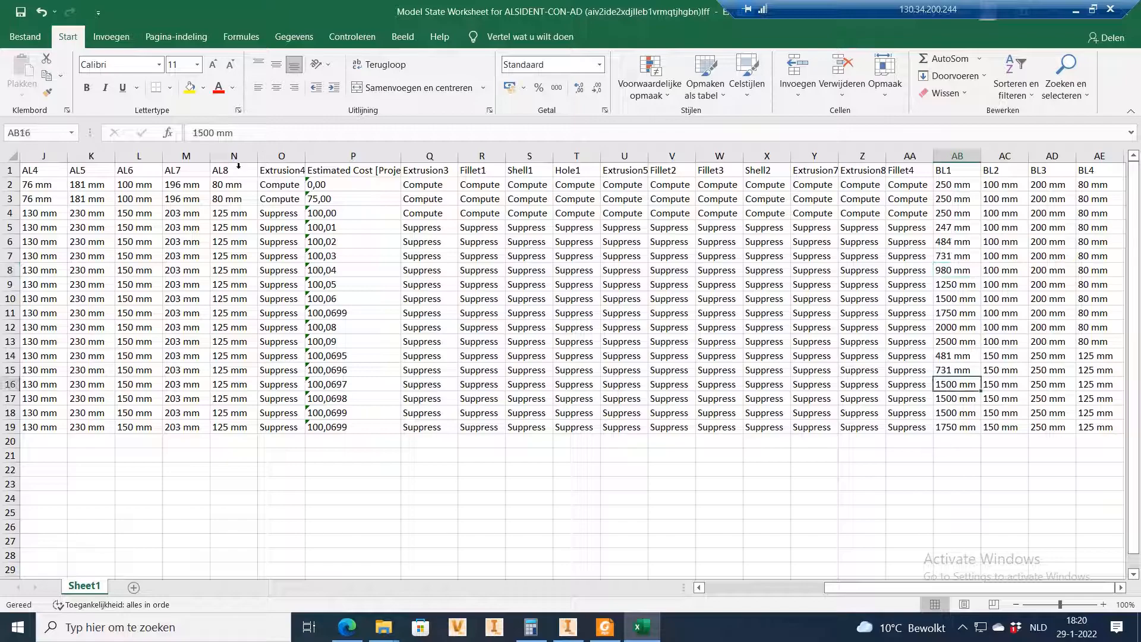
pyautogui.doubleClick(202, 133)
pyautogui.write('980')
pyautogui.press('Return')
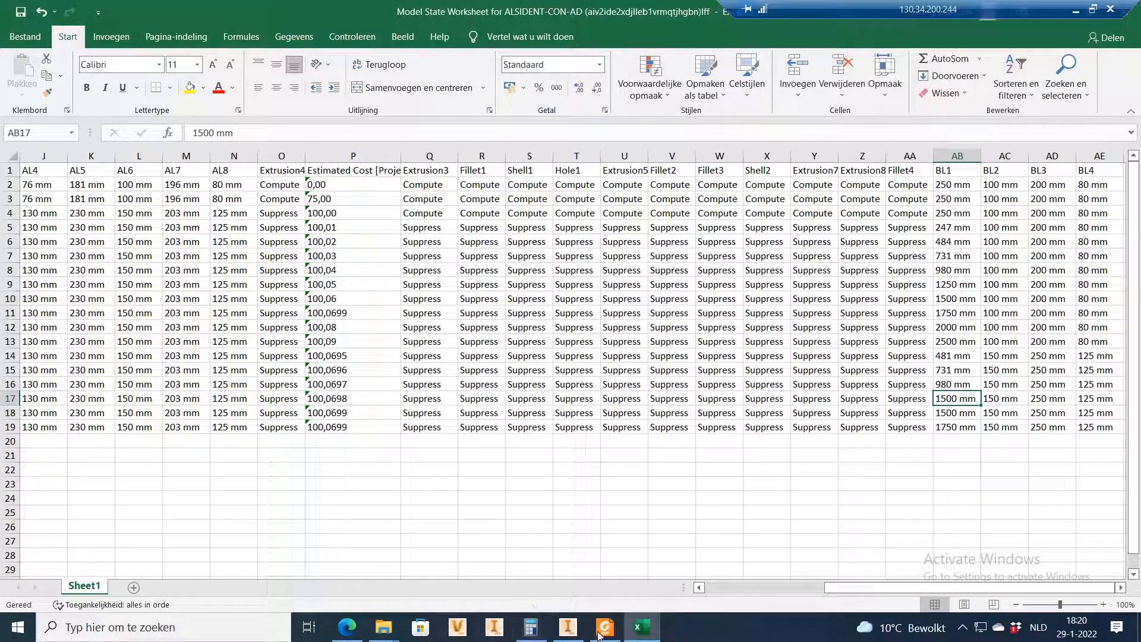
pyautogui.click(601, 633)
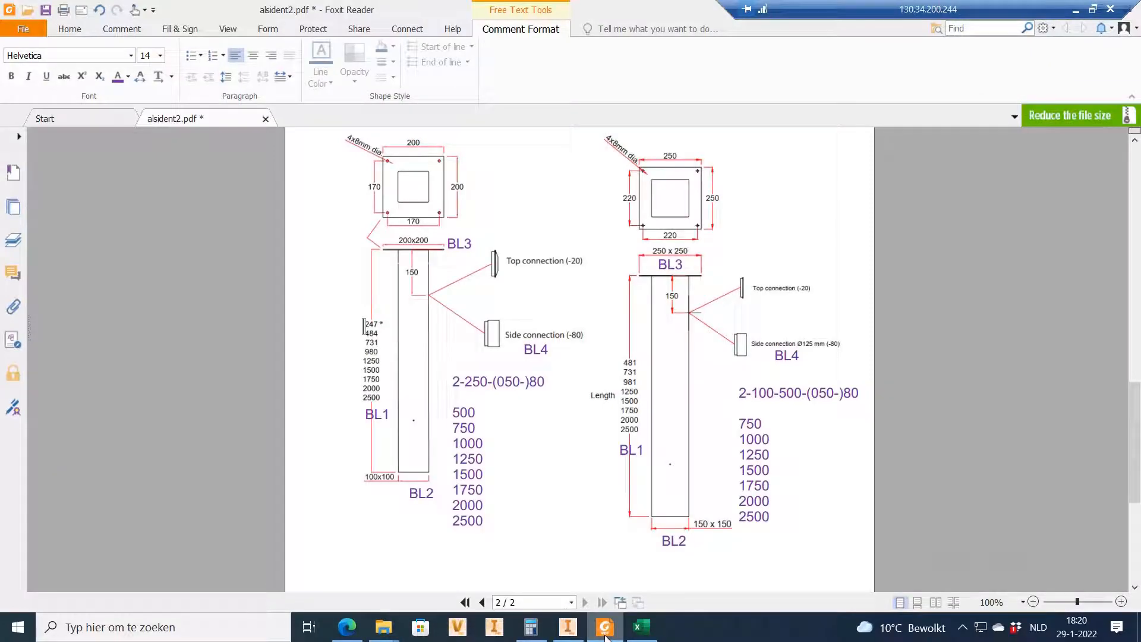
pyautogui.click(605, 634)
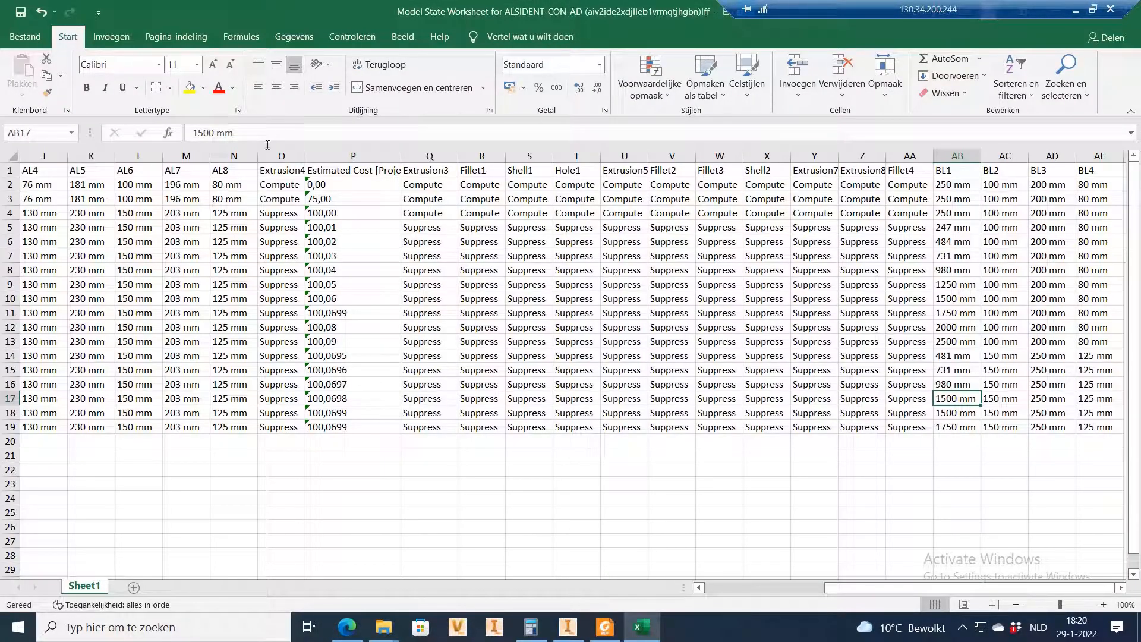
pyautogui.doubleClick(208, 133)
pyautogui.write('125')
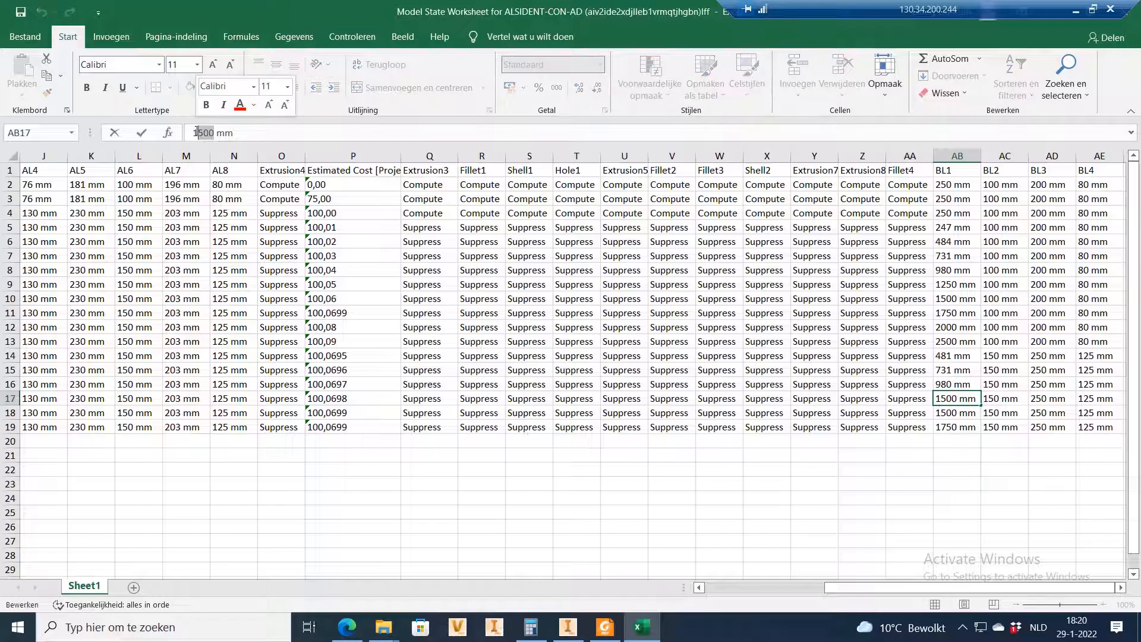
pyautogui.write('0')
pyautogui.press('Return')
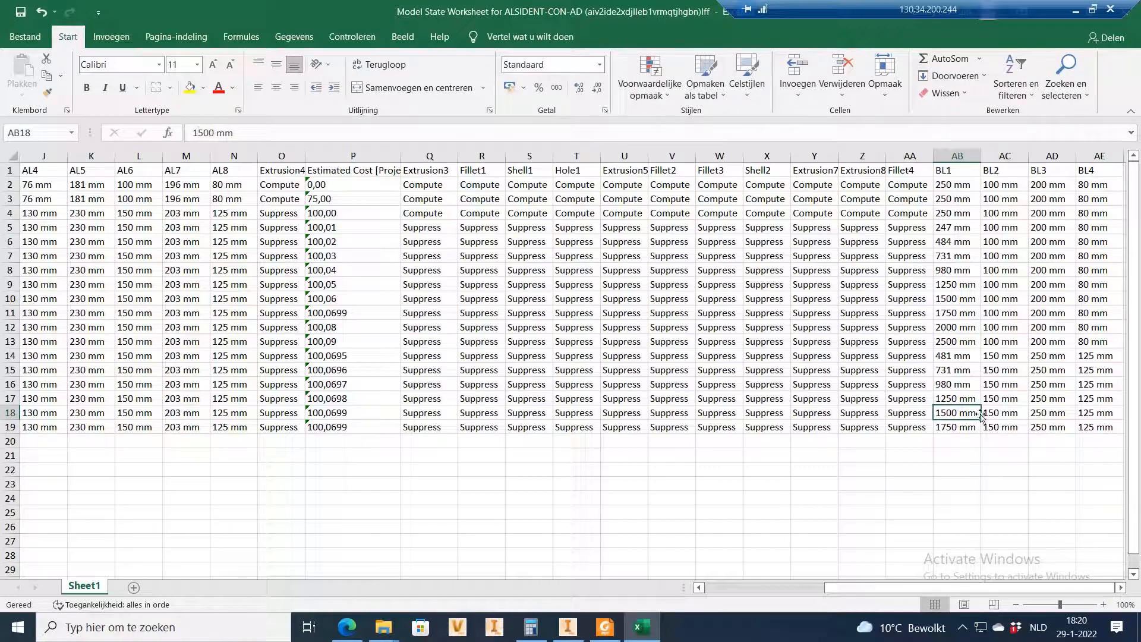
pyautogui.click(605, 627)
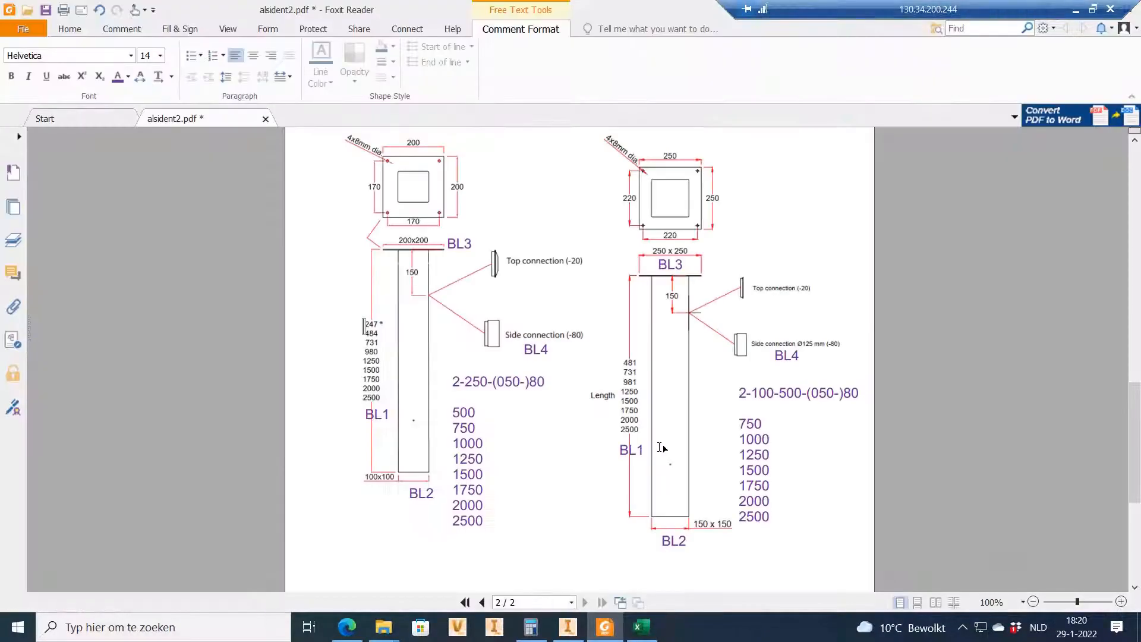
pyautogui.click(641, 627)
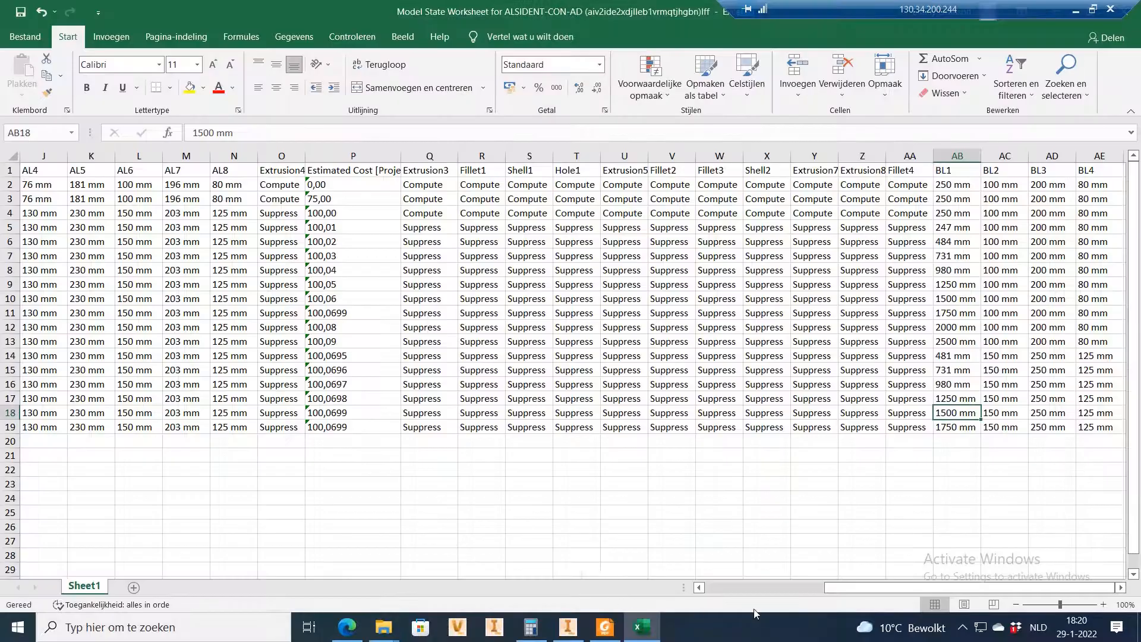
pyautogui.moveTo(838, 590); pyautogui.dragTo(719, 590)
pyautogui.click(171, 494)
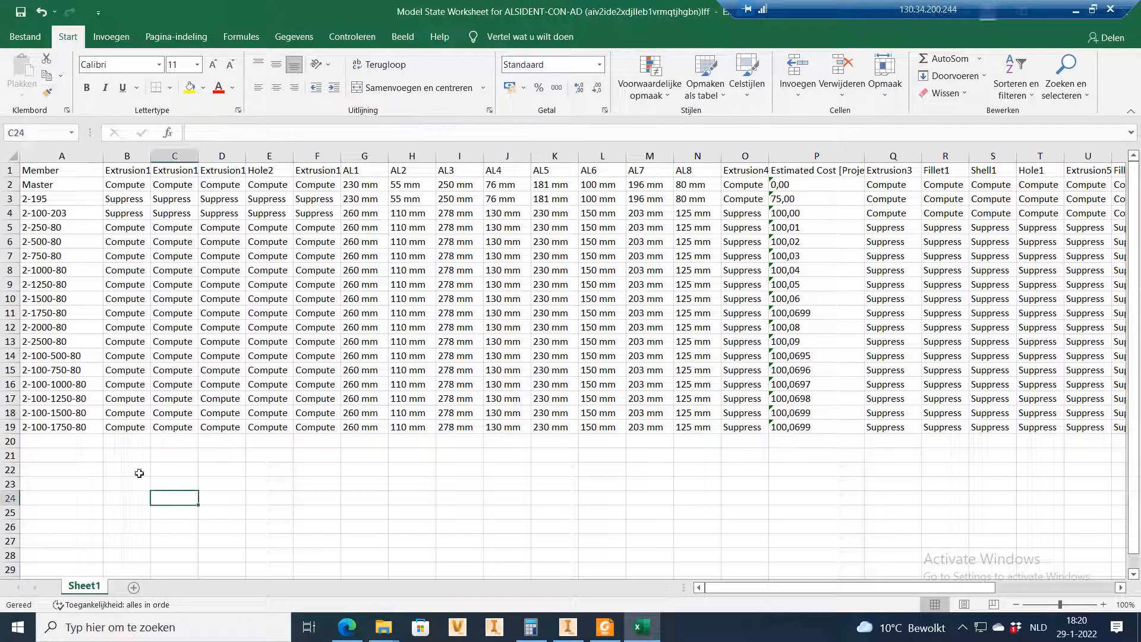
pyautogui.click(12, 427)
pyautogui.moveTo(21, 435); pyautogui.dragTo(23, 457)
pyautogui.click(70, 443)
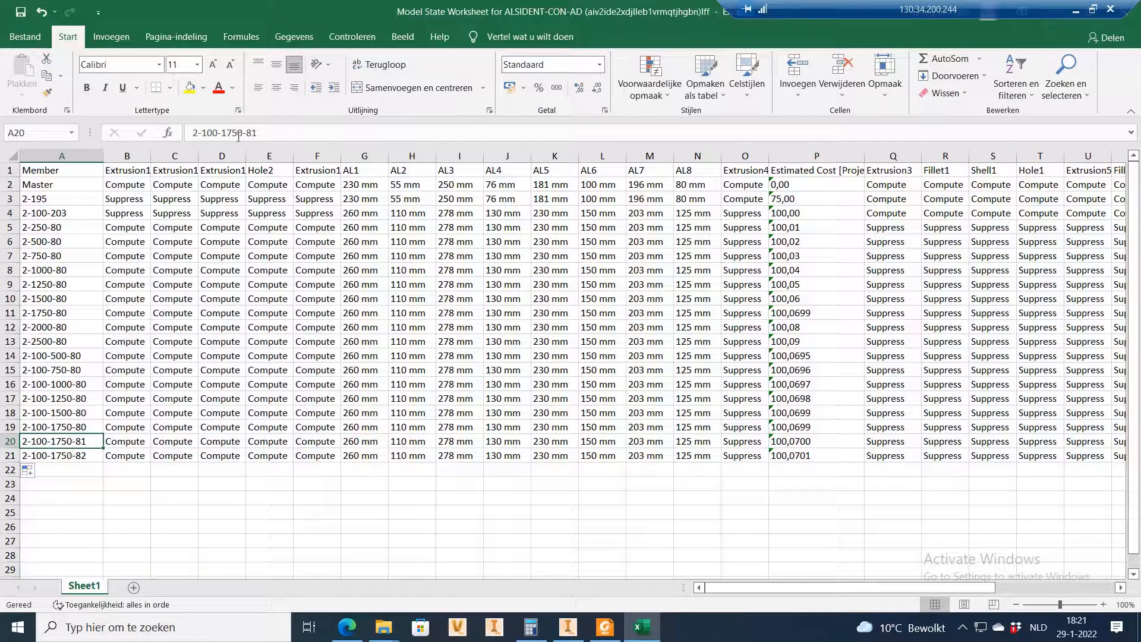
pyautogui.moveTo(242, 135); pyautogui.dragTo(226, 132)
pyautogui.write('2000-8')
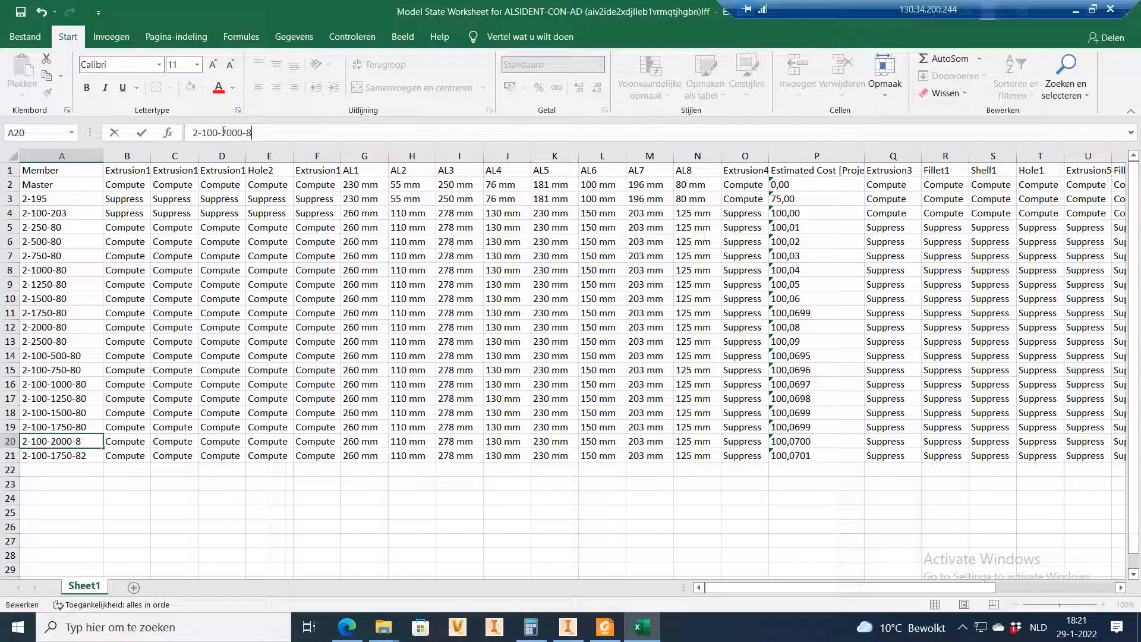
pyautogui.write('0')
pyautogui.press('Return')
pyautogui.doubleClick(242, 136)
pyautogui.write('2500')
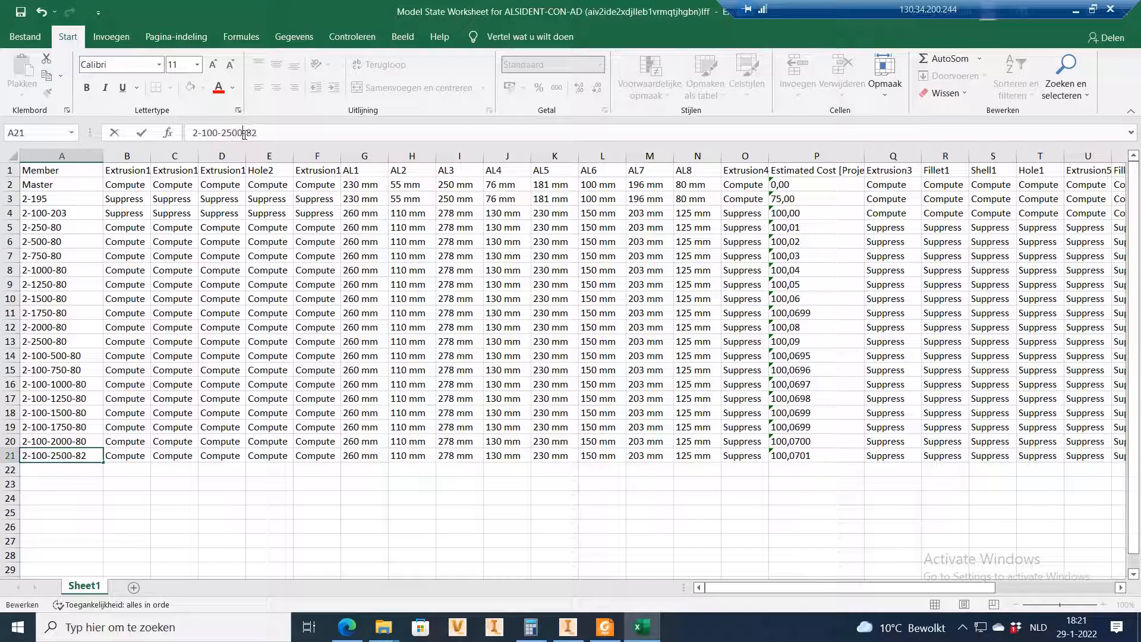
pyautogui.press('Return')
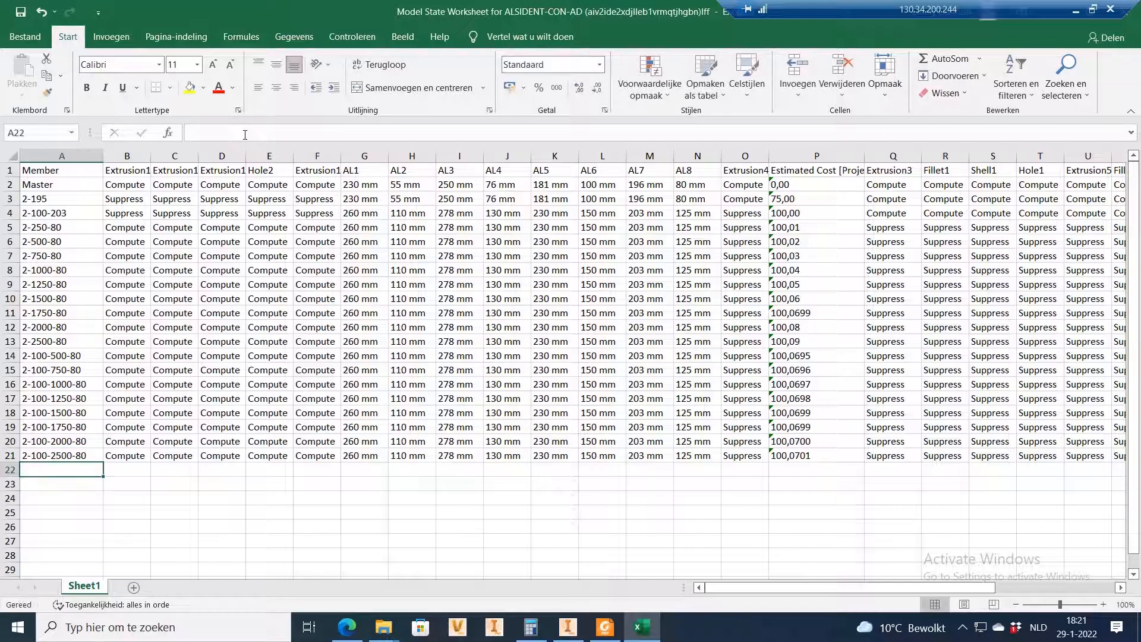
pyautogui.moveTo(1121, 588); pyautogui.dragTo(1121, 588)
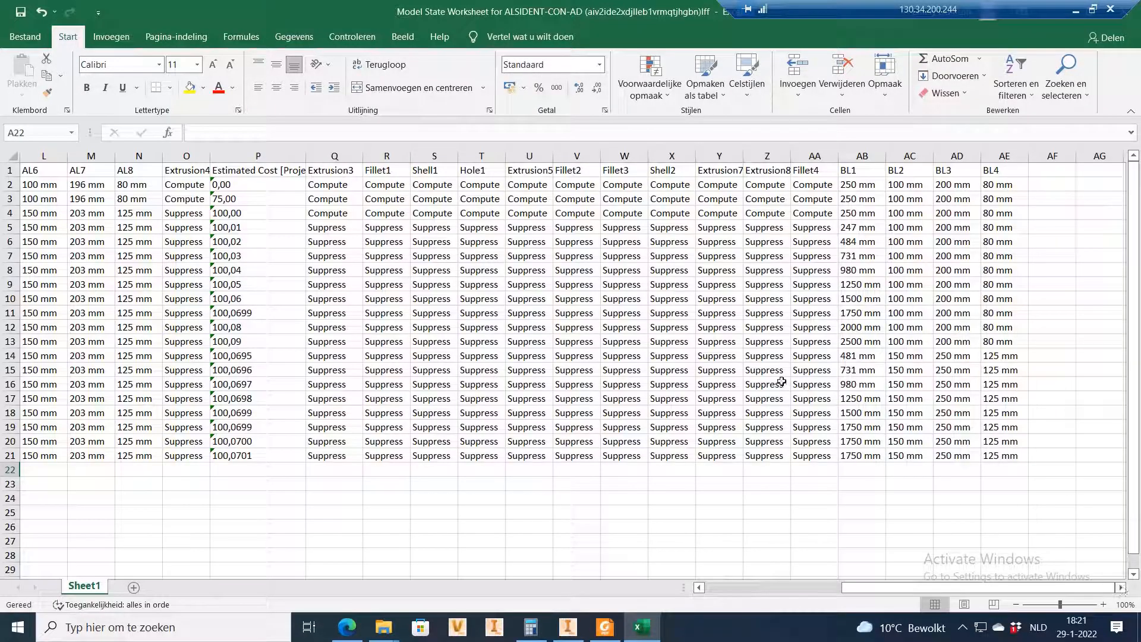
# Step: Set BL1 to 2000 mm in row 20 and to 2500 mm in row 21
pyautogui.click(871, 441)
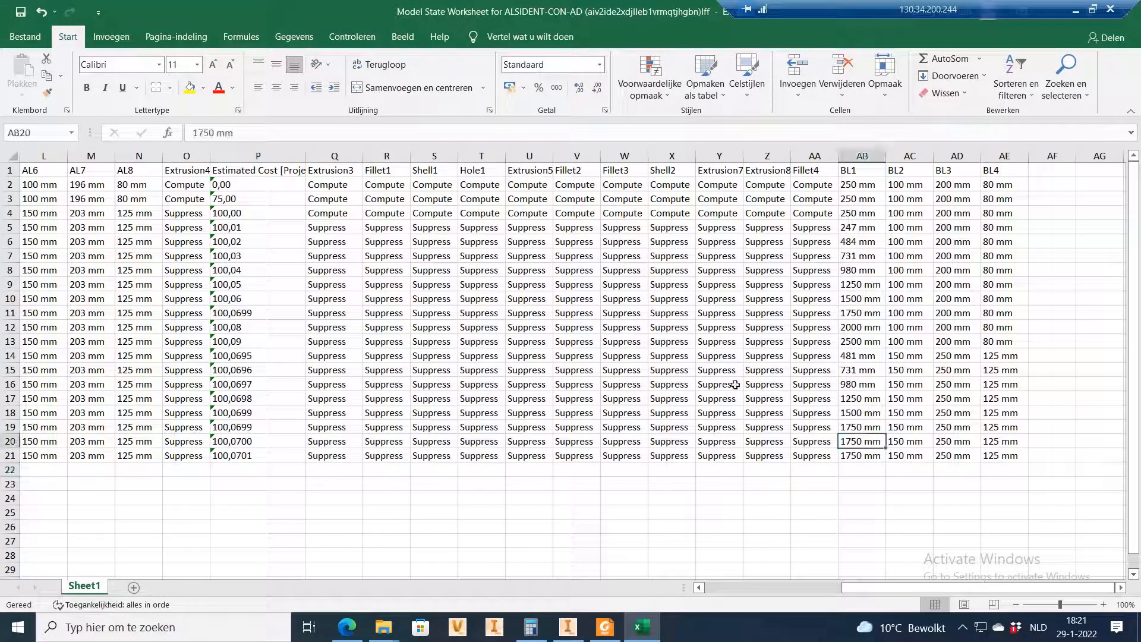
pyautogui.doubleClick(215, 133)
pyautogui.write('2000')
pyautogui.press('Return')
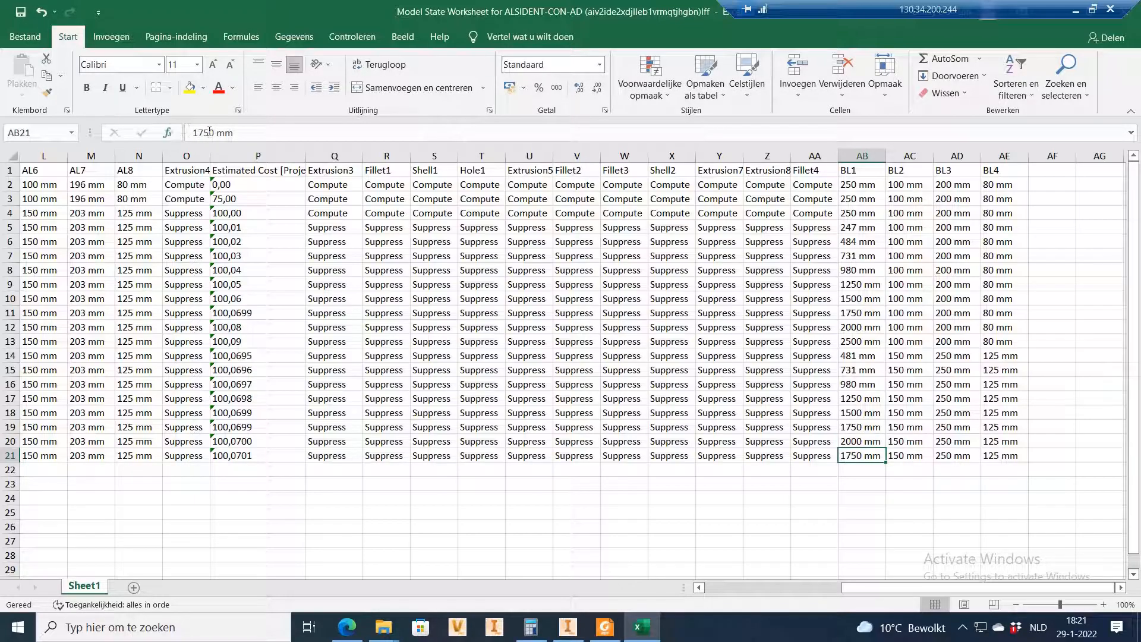
pyautogui.doubleClick(210, 132)
pyautogui.write('2500')
pyautogui.press('Return')
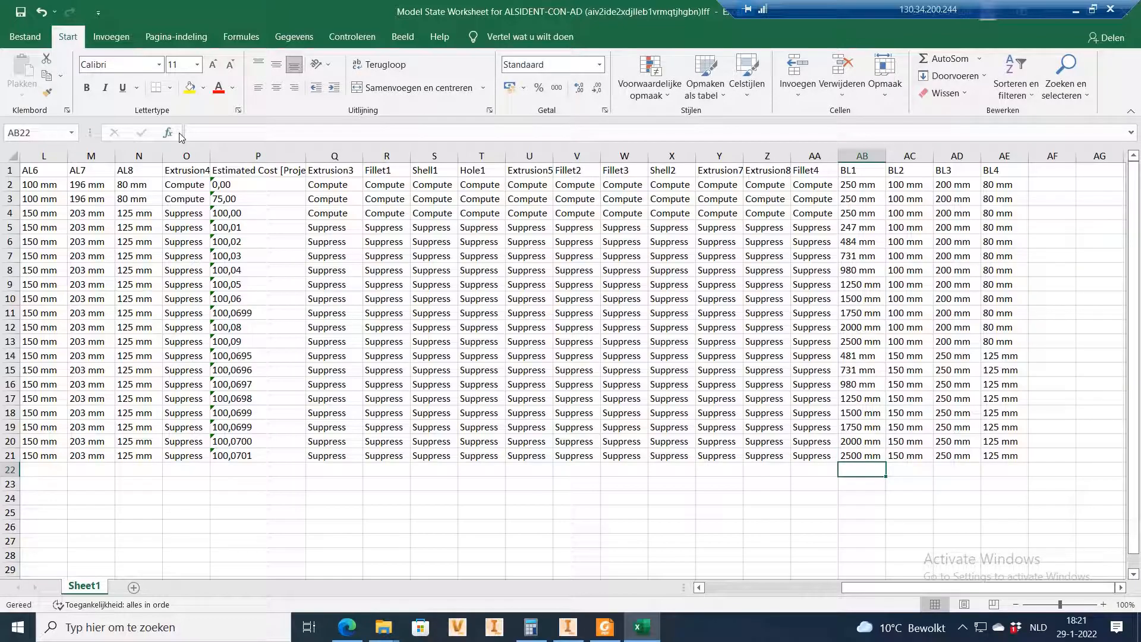
# Step: Save and close the model state worksheet, then save the ALSIDENT-CON-AD part in Inventor
pyautogui.click(21, 12)
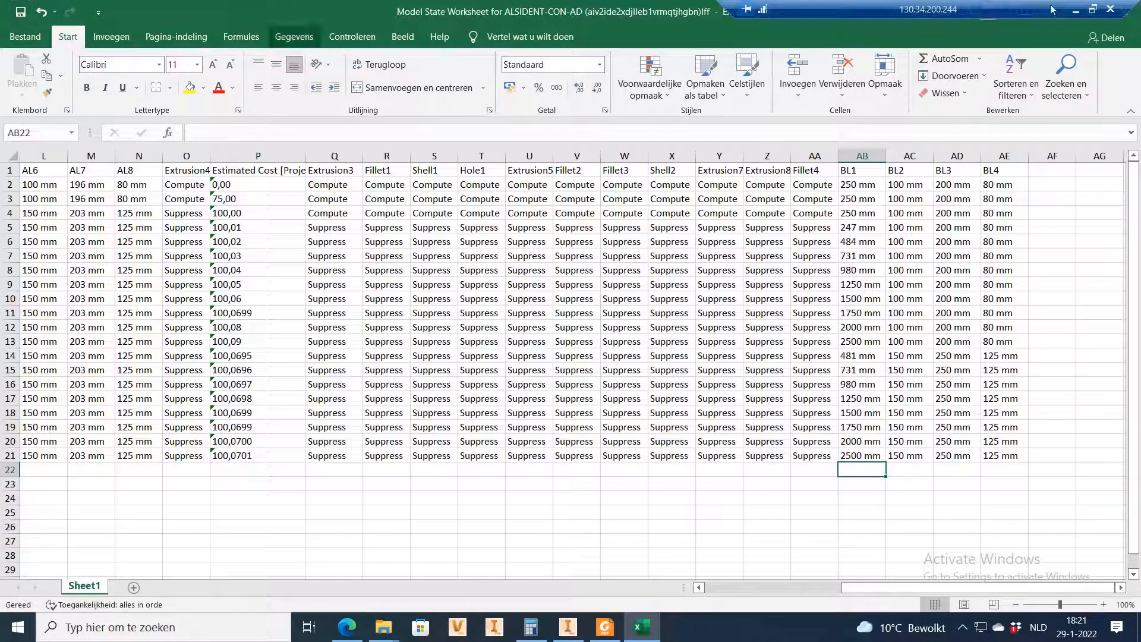
pyautogui.moveTo(396, 9); pyautogui.dragTo(376, 97)
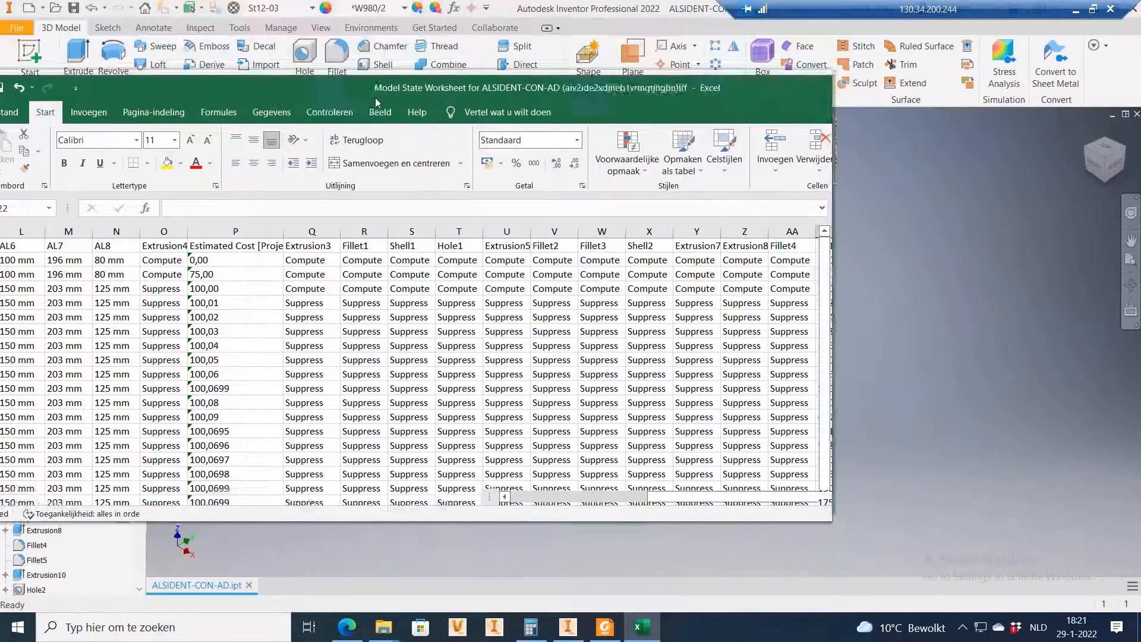
pyautogui.click(813, 96)
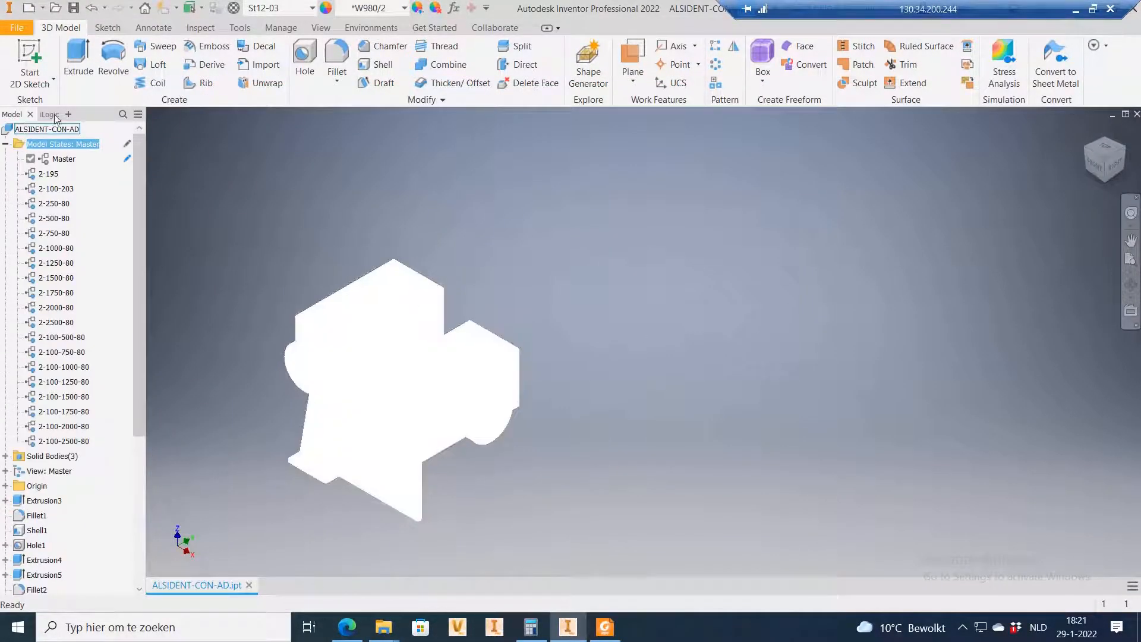
pyautogui.click(74, 8)
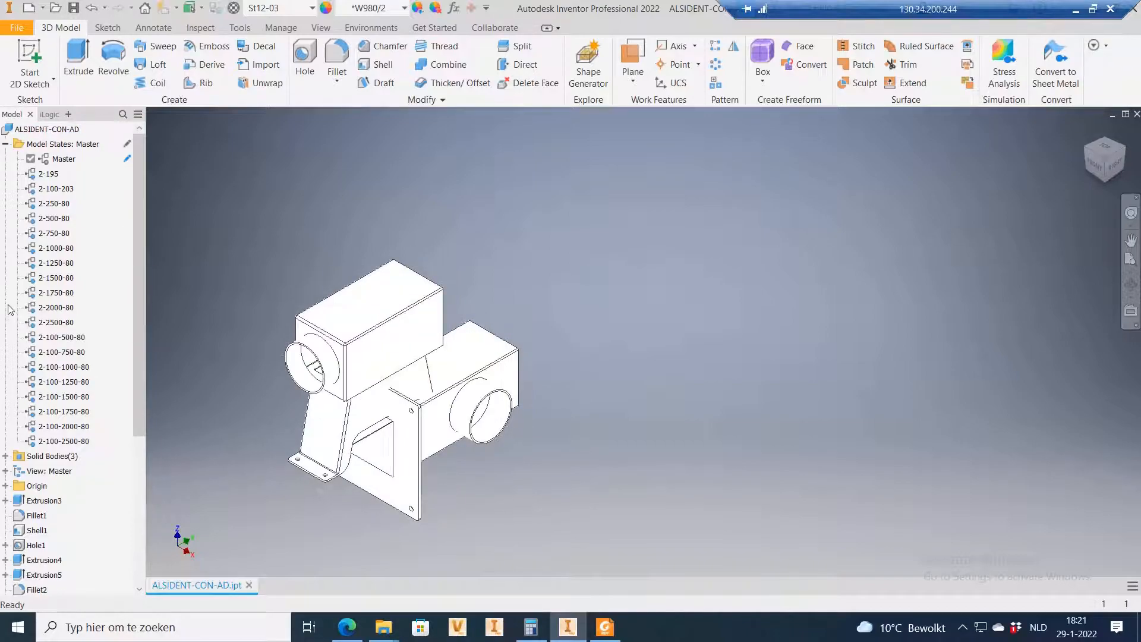
pyautogui.doubleClick(62, 337)
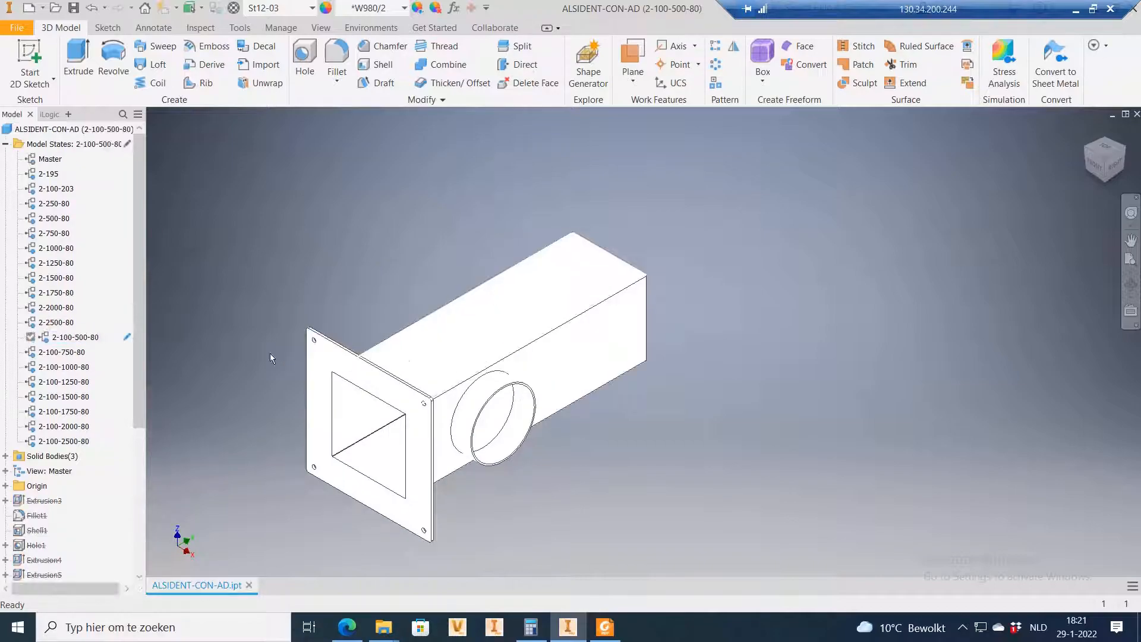
pyautogui.doubleClick(66, 352)
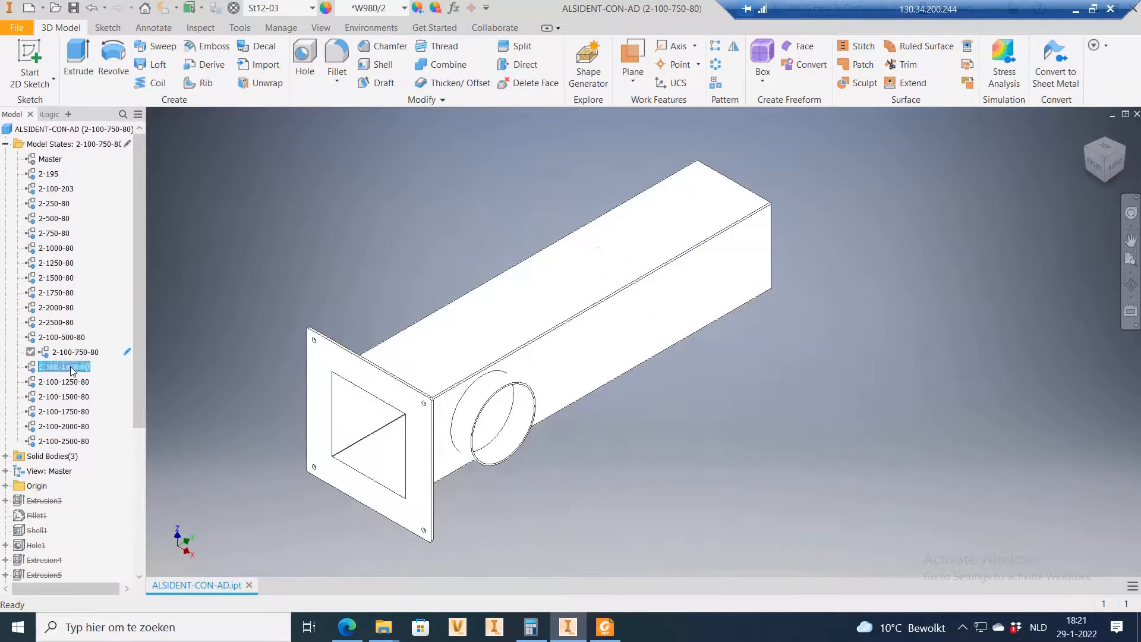
pyautogui.doubleClick(64, 366)
pyautogui.click(594, 356)
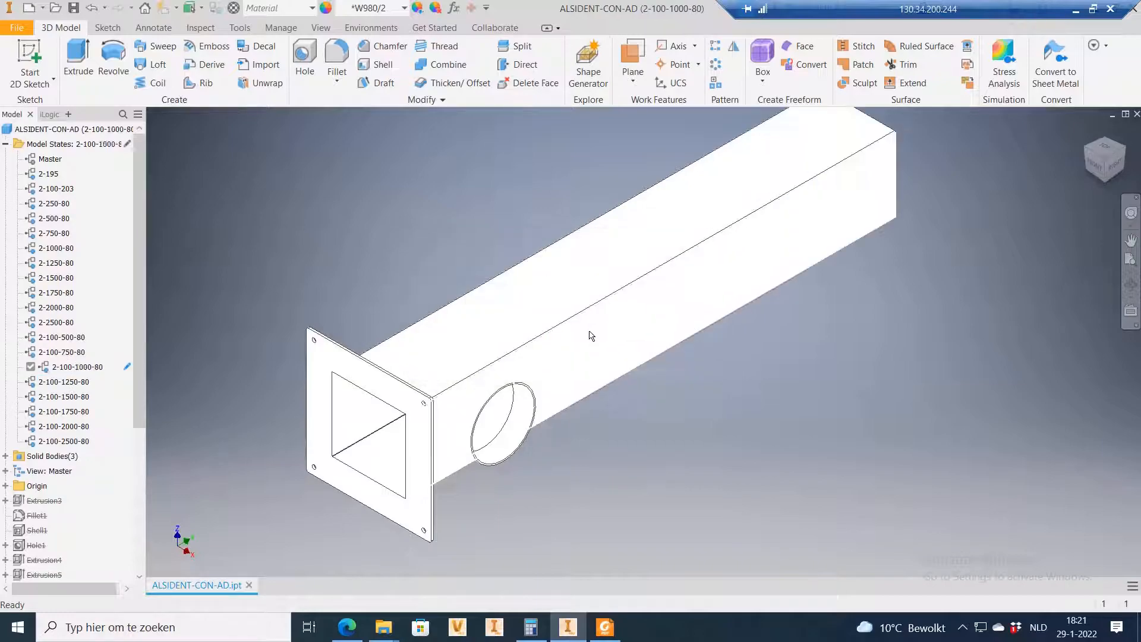
pyautogui.doubleClick(65, 382)
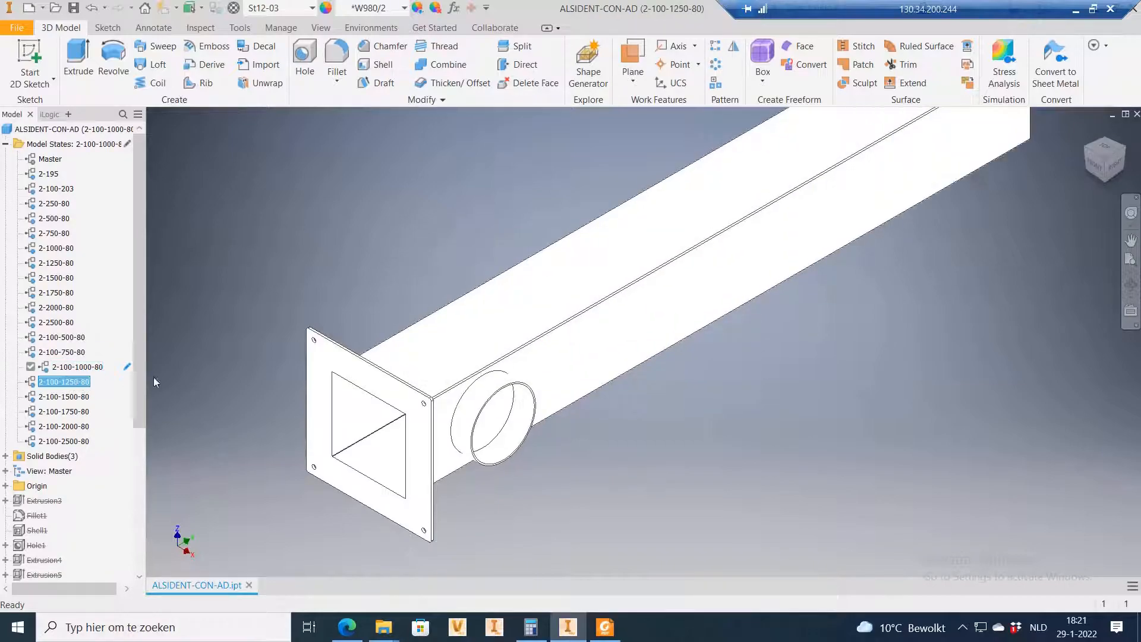
pyautogui.scroll(3, 611, 389)
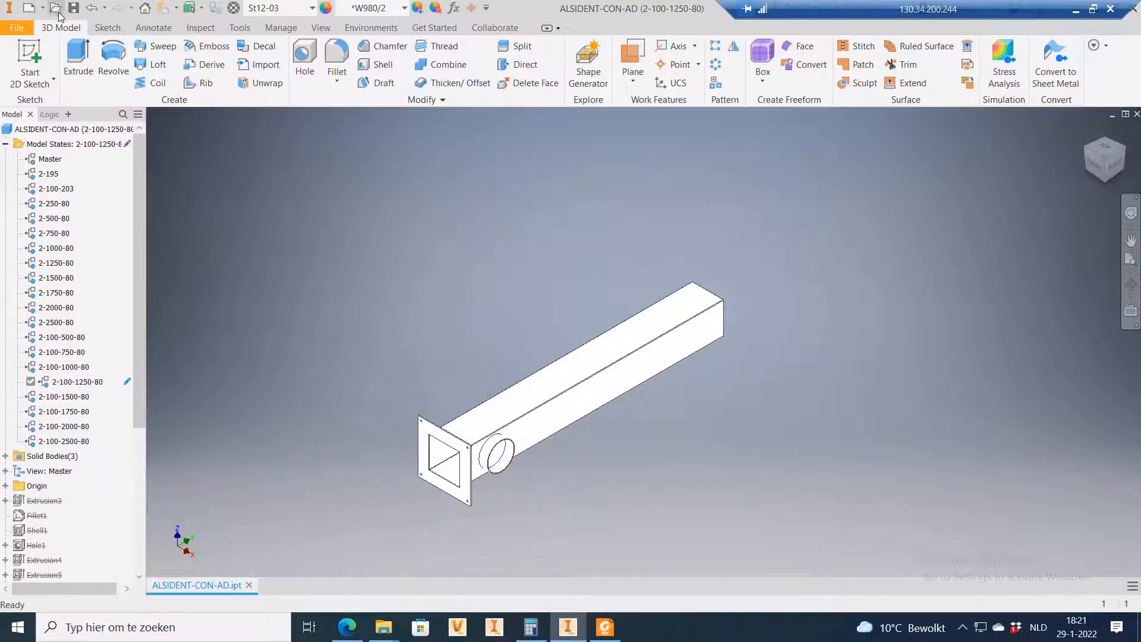
pyautogui.click(74, 367)
pyautogui.click(75, 367)
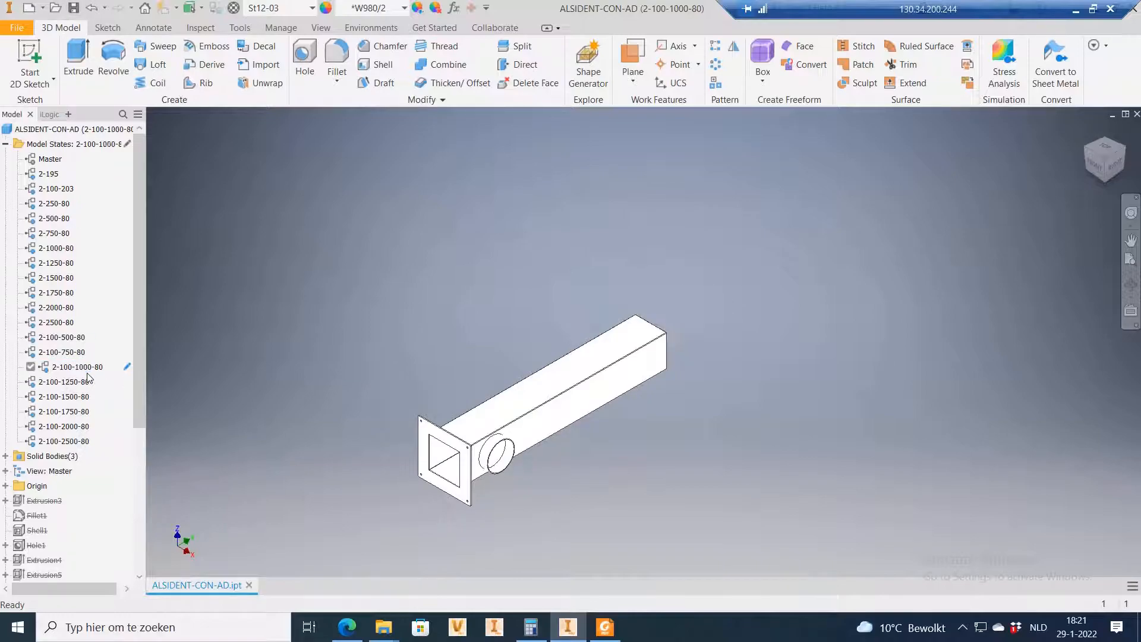
pyautogui.click(78, 383)
pyautogui.doubleClick(71, 384)
pyautogui.doubleClick(70, 397)
pyautogui.click(70, 412)
pyautogui.doubleClick(70, 412)
pyautogui.doubleClick(70, 426)
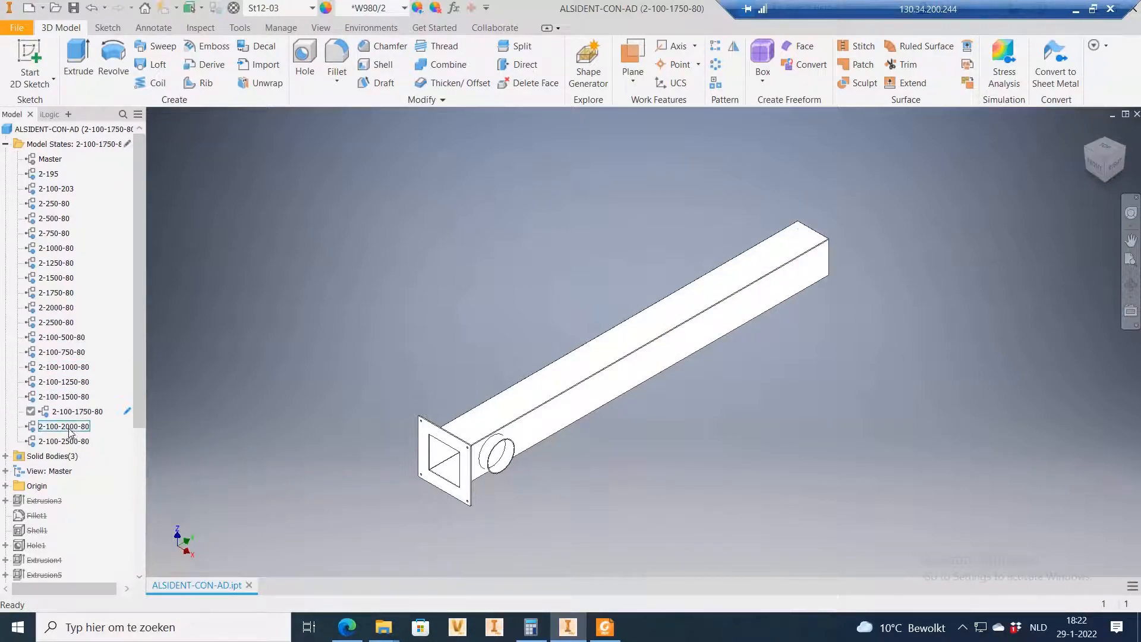
pyautogui.click(70, 441)
pyautogui.doubleClick(70, 442)
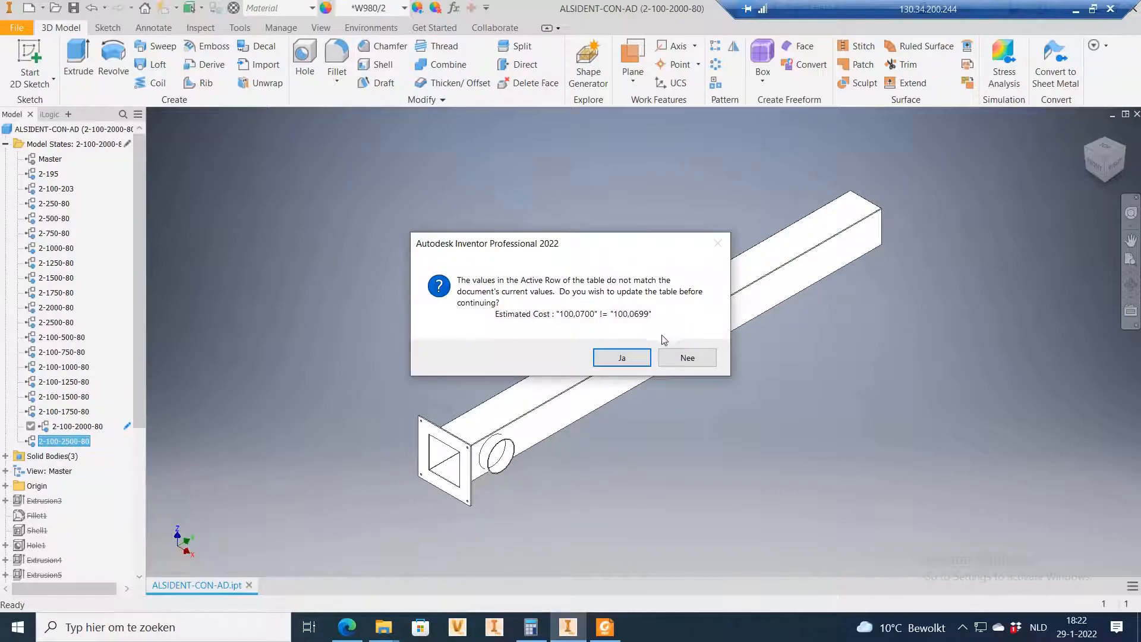
pyautogui.click(621, 358)
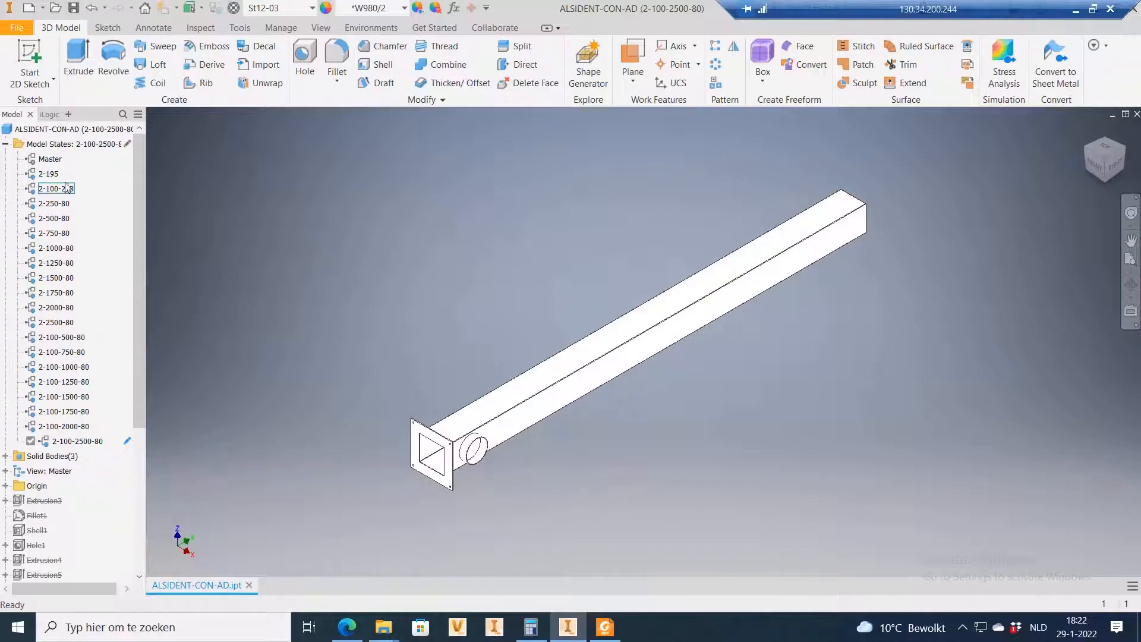
# Step: Review both pages of alsident2.pdf against the created variants and save the ALSIDENT-CON-AD part
pyautogui.click(605, 626)
pyautogui.scroll(8, 633, 416)
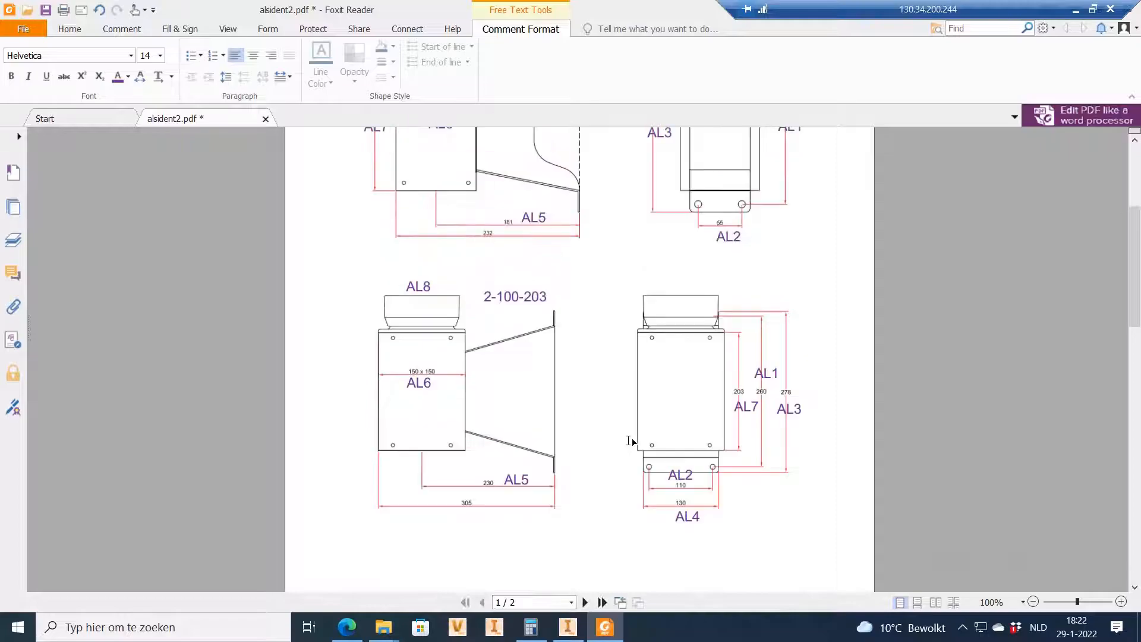
pyautogui.scroll(-8, 483, 410)
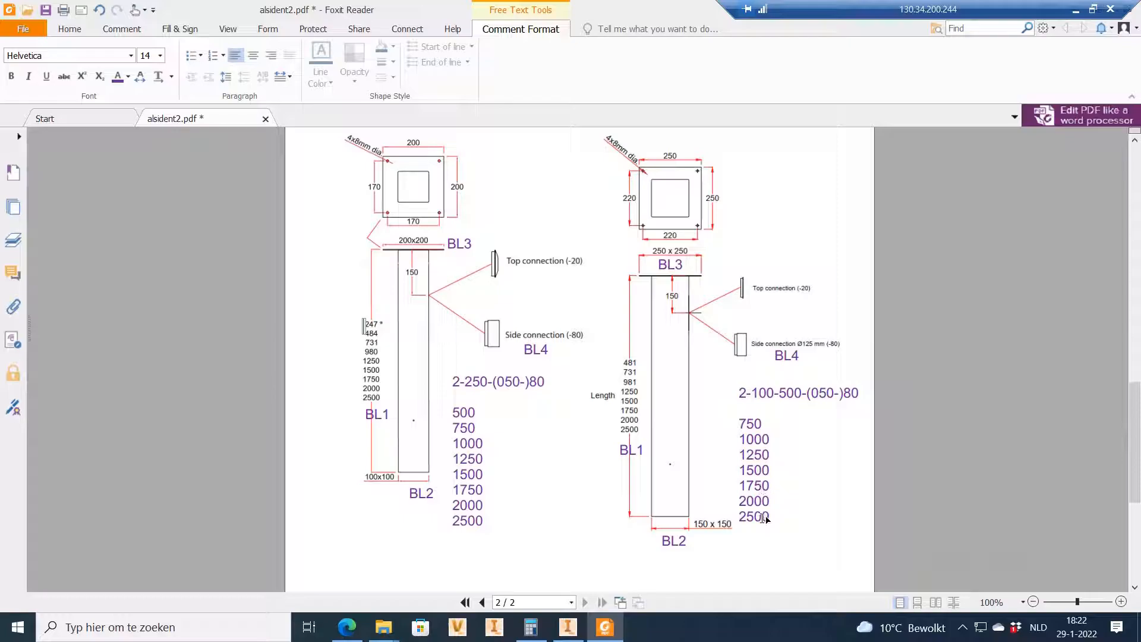
pyautogui.click(612, 633)
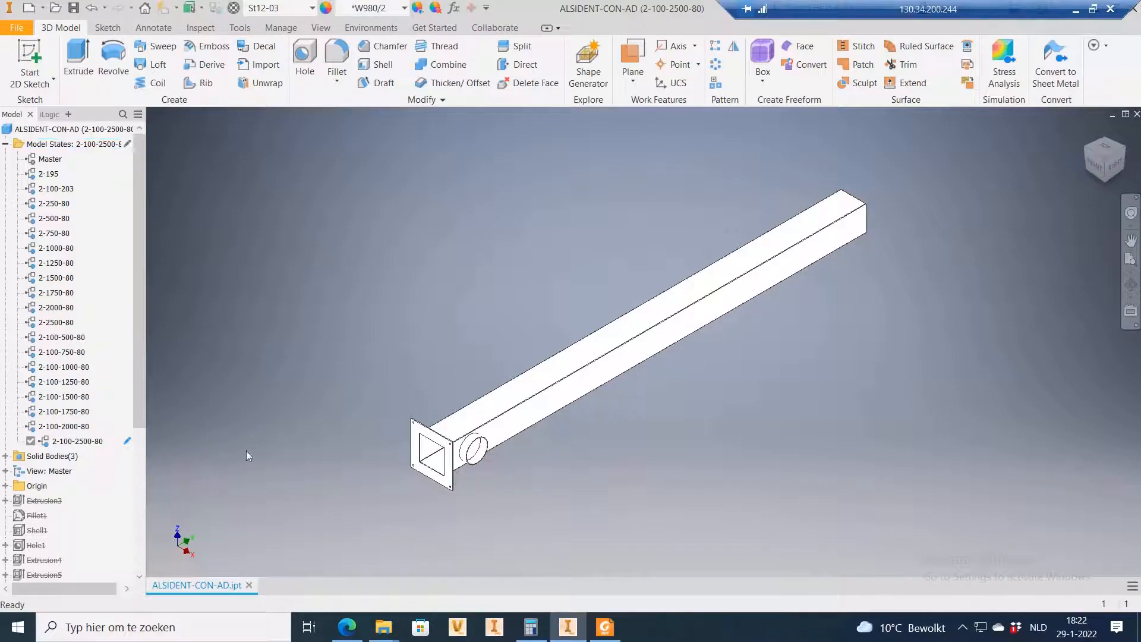
pyautogui.moveTo(137, 286); pyautogui.dragTo(133, 215)
pyautogui.click(73, 8)
pyautogui.doubleClick(64, 426)
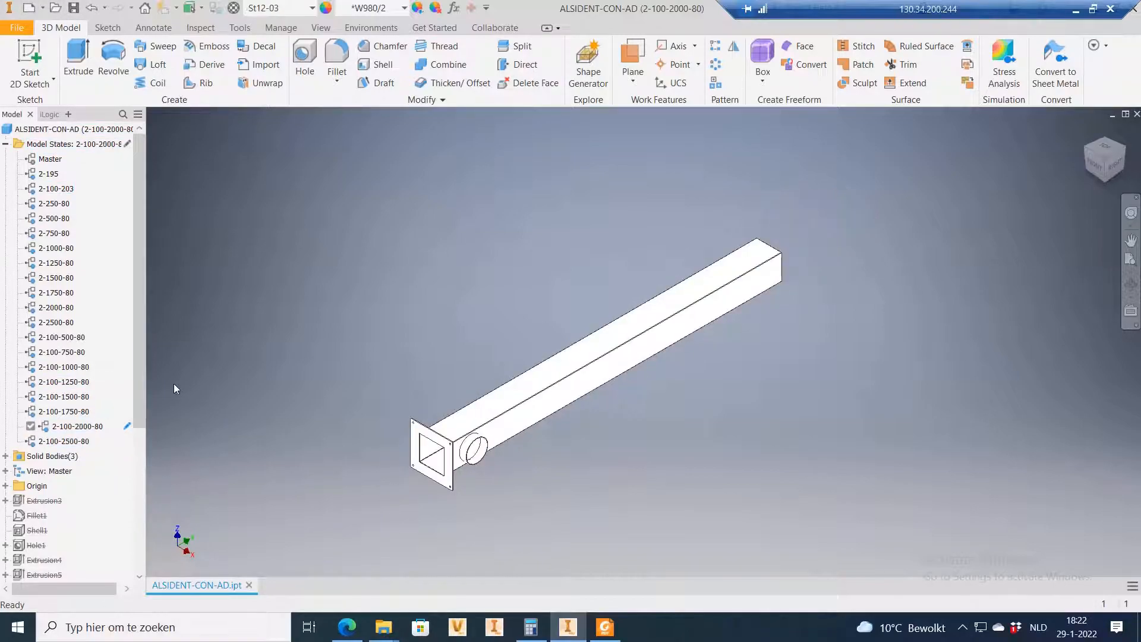
pyautogui.doubleClick(62, 412)
pyautogui.click(62, 396)
pyautogui.doubleClick(63, 396)
pyautogui.doubleClick(49, 173)
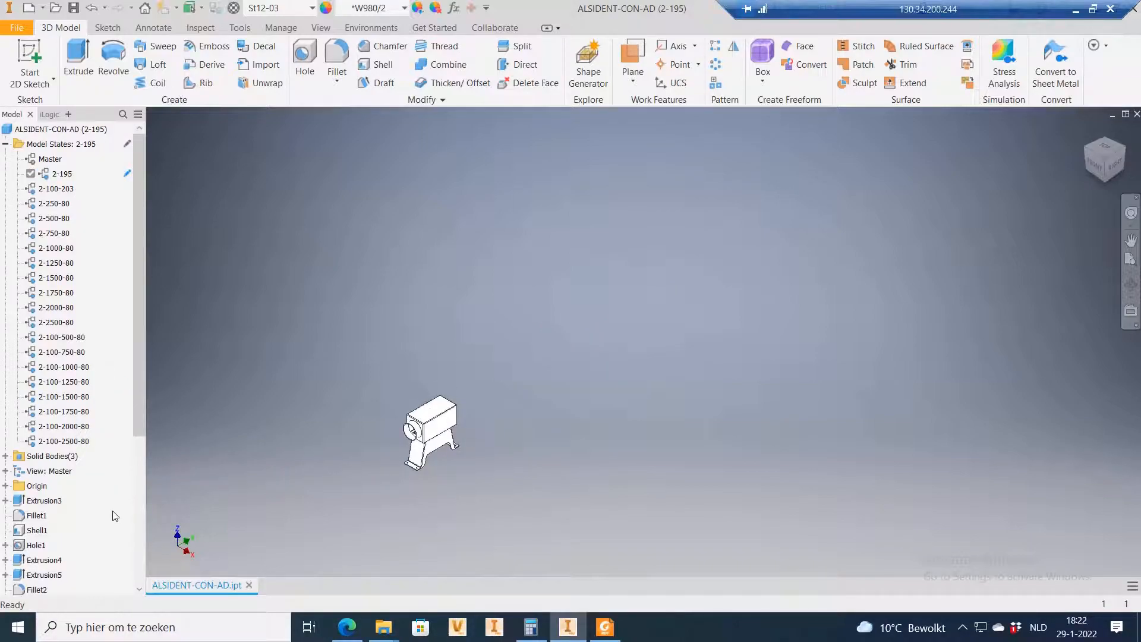
pyautogui.scroll(-5, 113, 511)
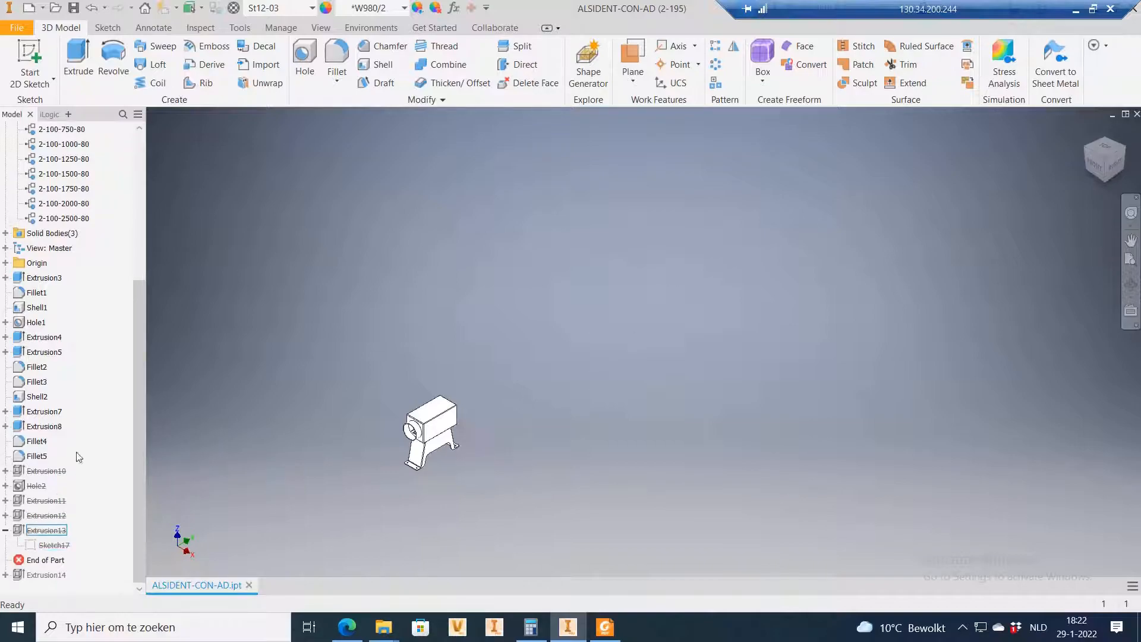
pyautogui.scroll(5, 75, 437)
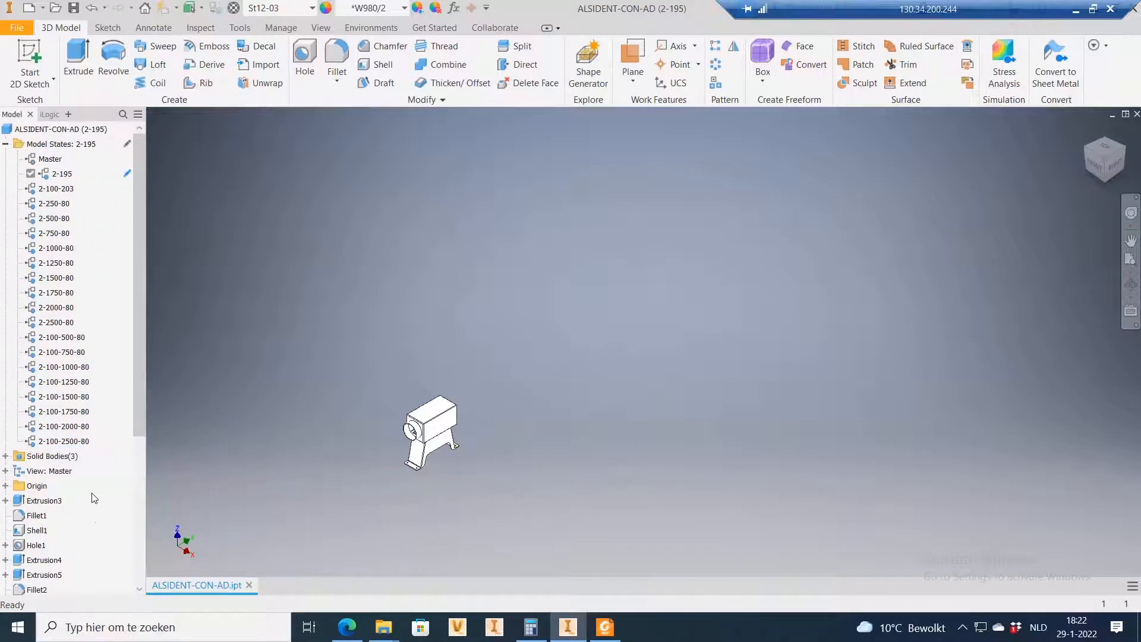
pyautogui.scroll(-5, 86, 505)
pyautogui.scroll(5, 71, 463)
# Step: Activate model state 2-100-203 and examine its feature list and the part's solid bodies
pyautogui.doubleClick(100, 189)
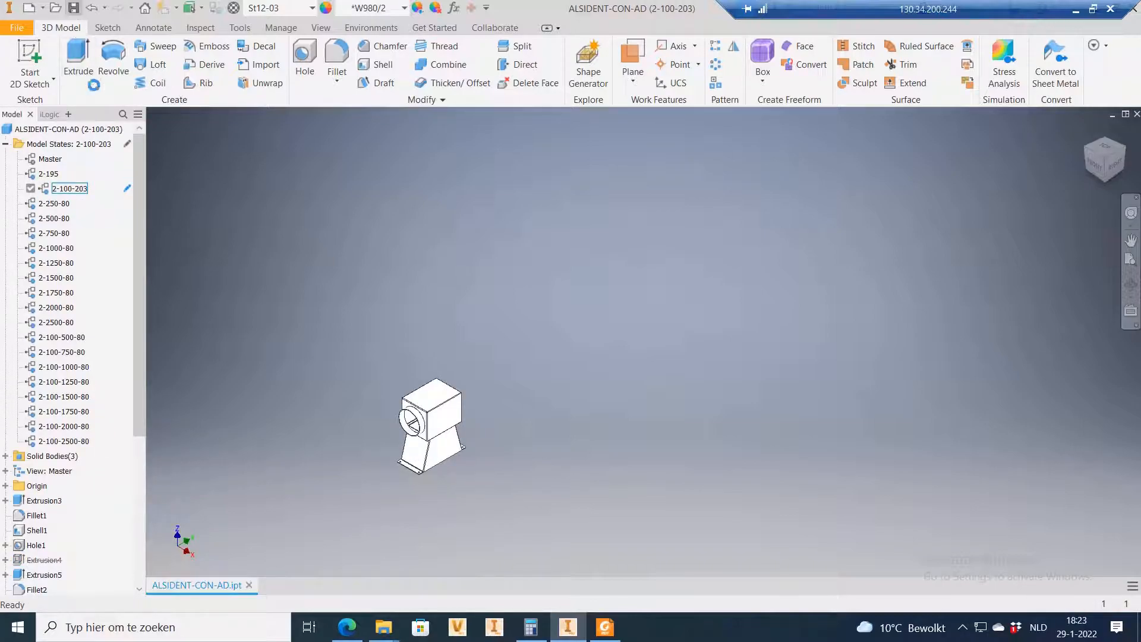
pyautogui.scroll(-5, 93, 347)
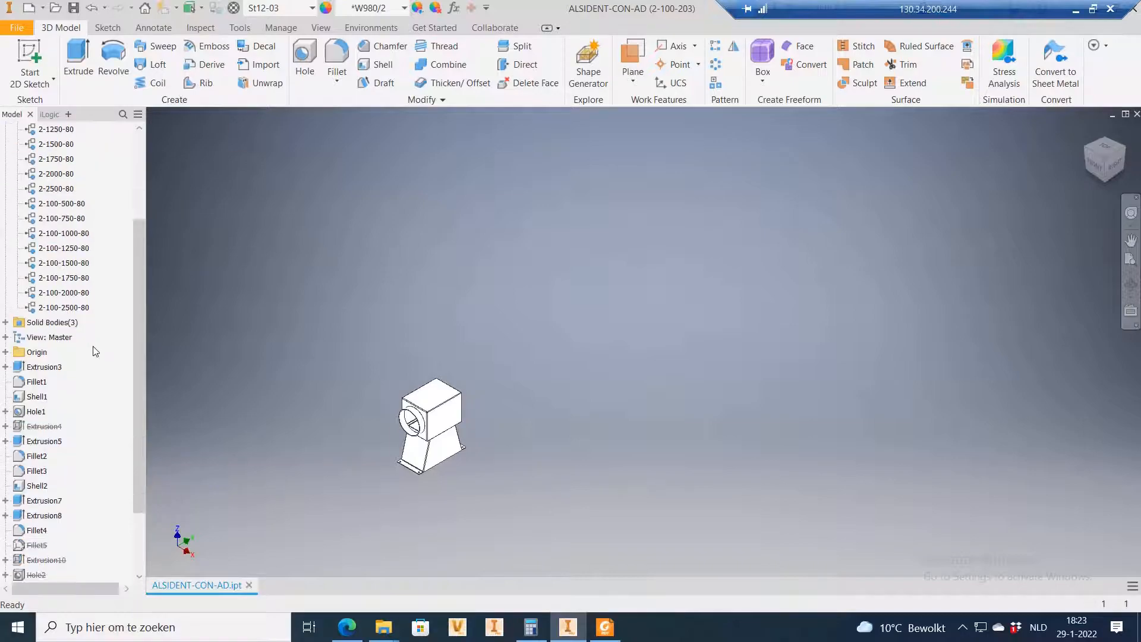
pyautogui.scroll(4, 93, 346)
pyautogui.scroll(1, 93, 351)
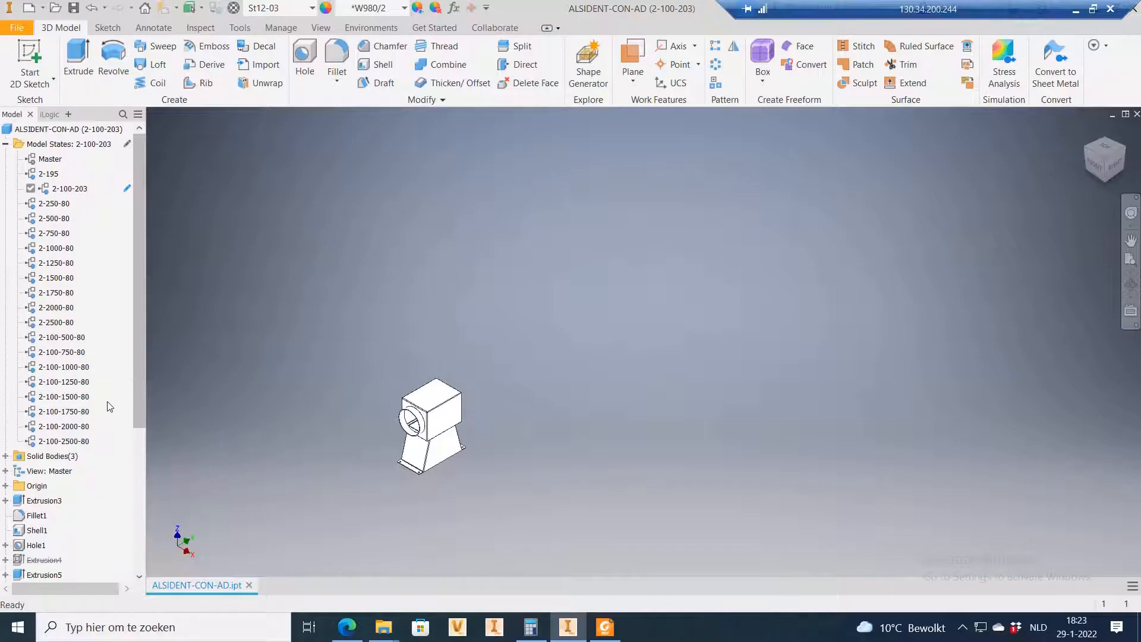
pyautogui.scroll(-2, 105, 410)
pyautogui.click(5, 366)
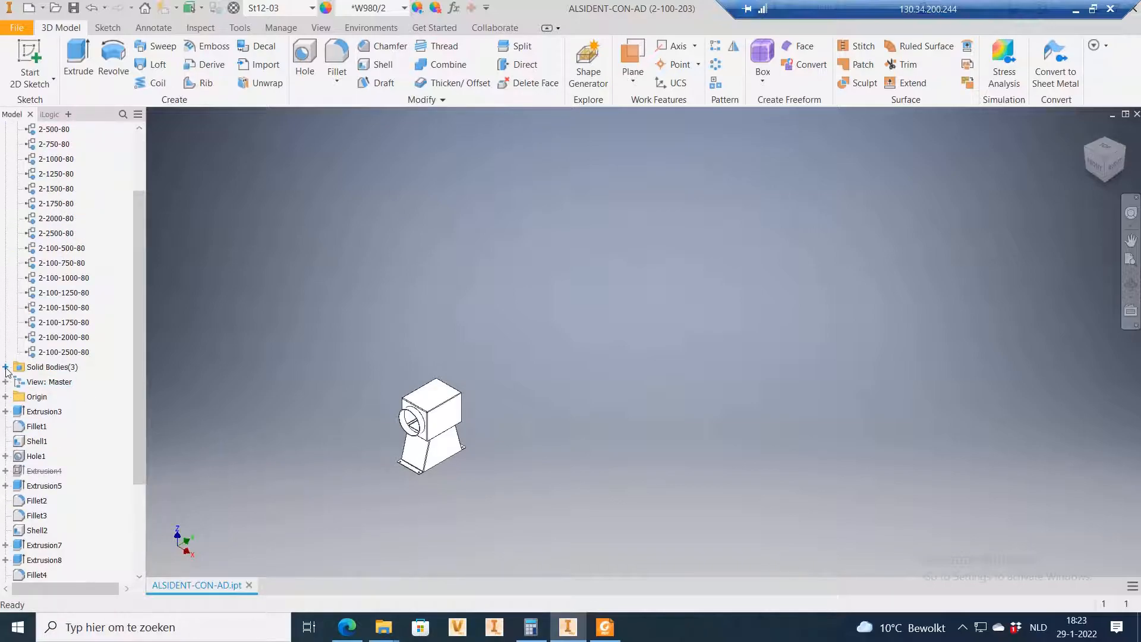
pyautogui.click(49, 411)
pyautogui.scroll(2, 51, 414)
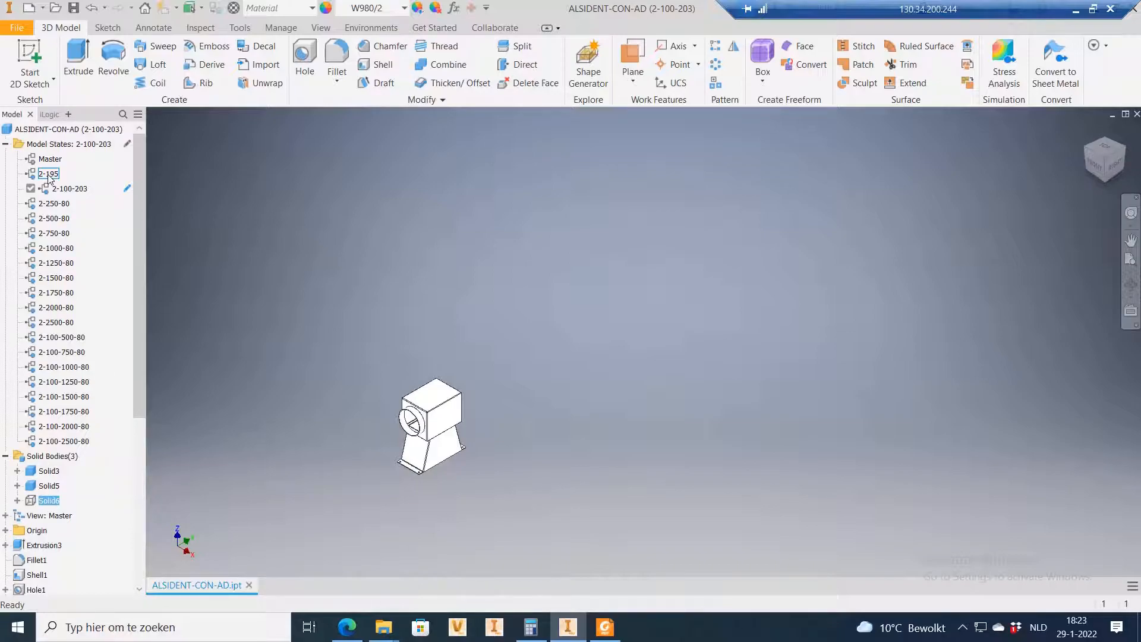
pyautogui.click(50, 471)
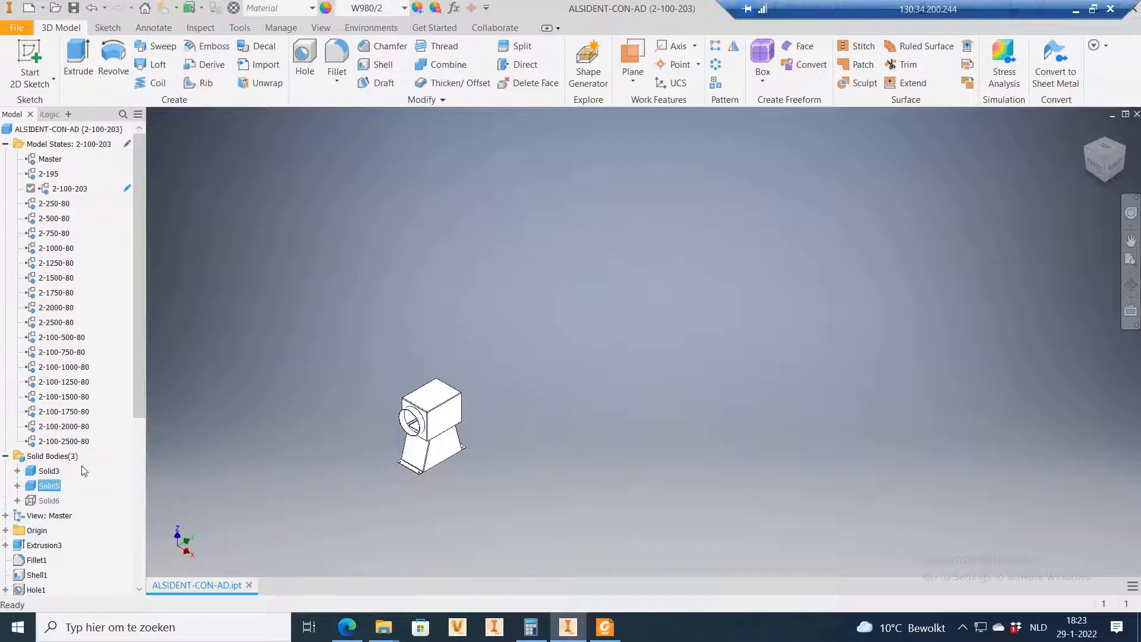
# Step: Activate the Master model state and hide the solid body Solid5
pyautogui.doubleClick(49, 158)
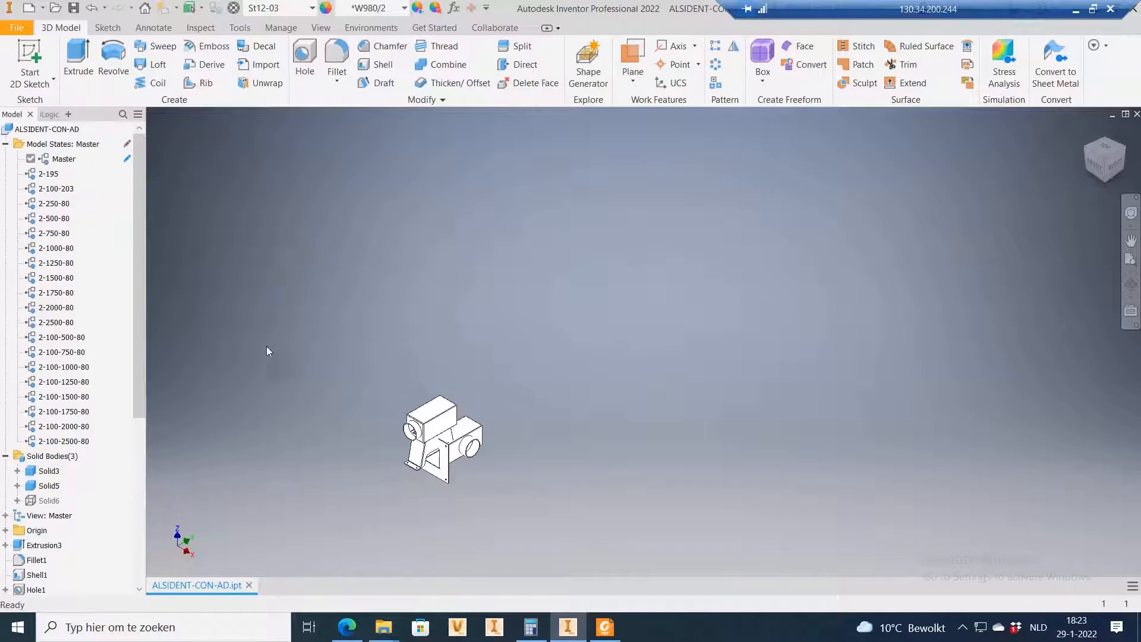
pyautogui.click(49, 486)
pyautogui.scroll(-6, 431, 474)
pyautogui.click(642, 472)
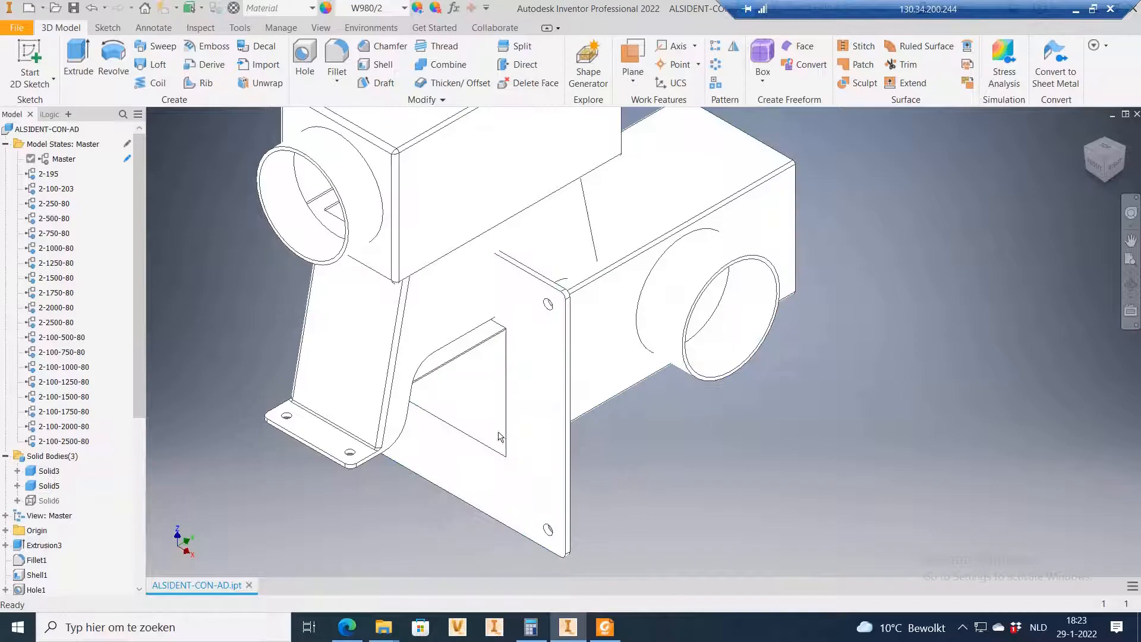
pyautogui.scroll(5, 499, 443)
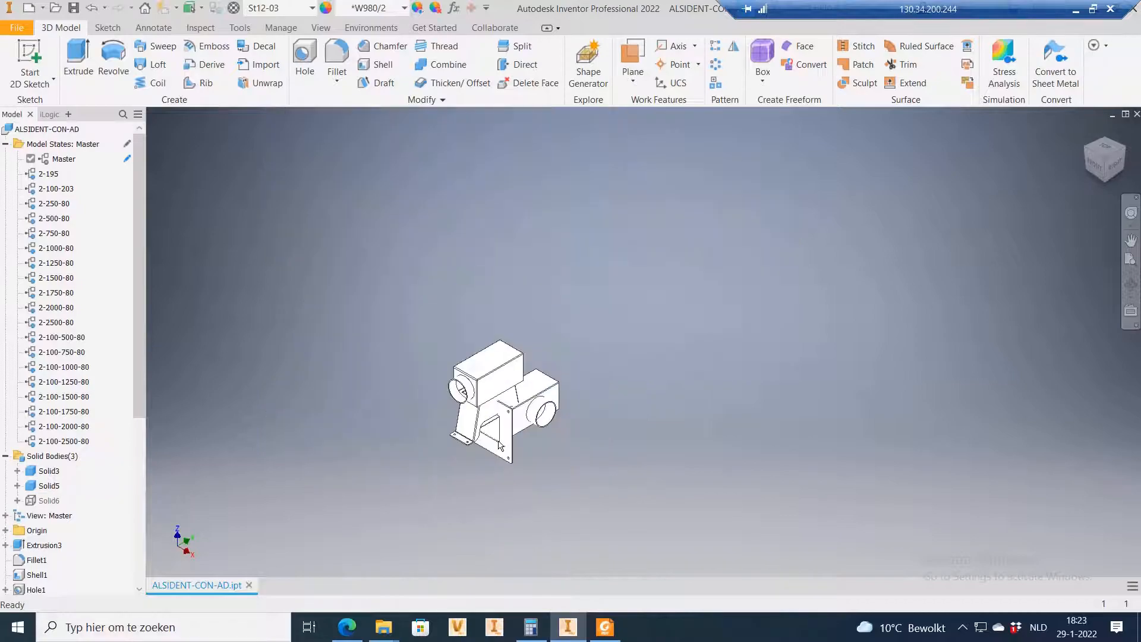
pyautogui.rightClick(53, 488)
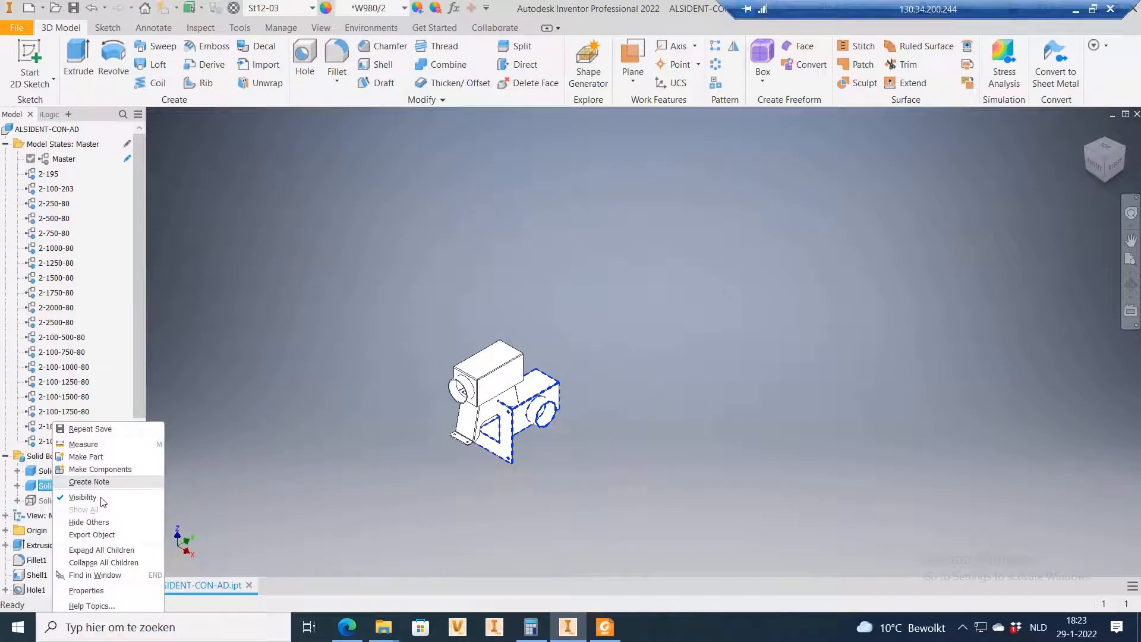
pyautogui.click(82, 496)
# Step: Activate model states 2-195 and 2-100-500-80 to check which solid bodies they display
pyautogui.doubleClick(60, 173)
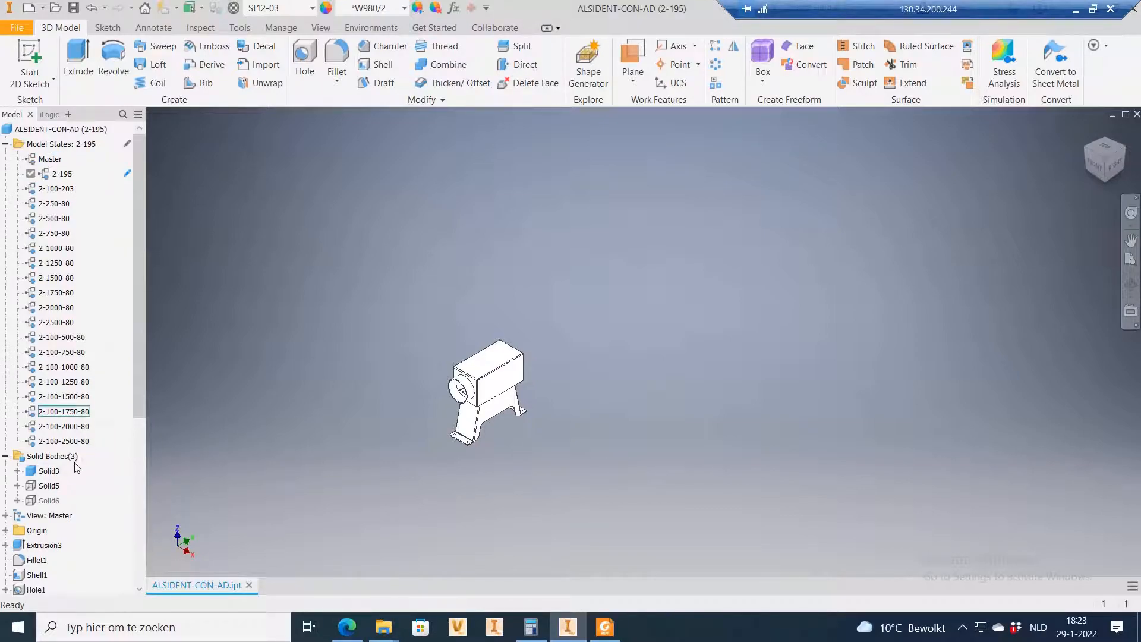
pyautogui.doubleClick(62, 337)
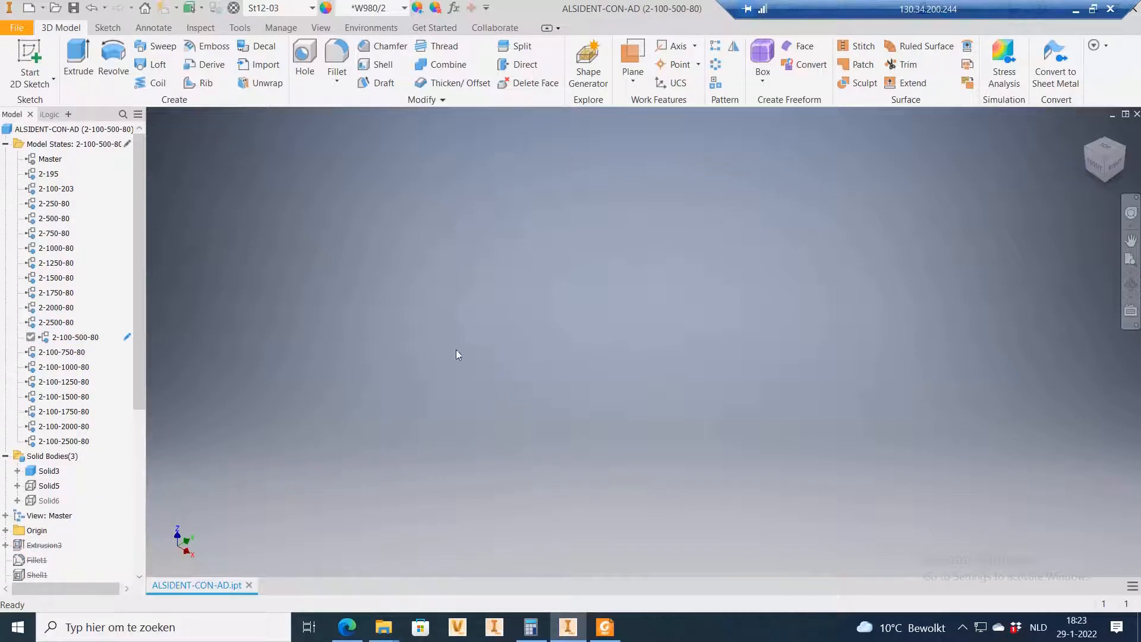
# Step: Make the solid body Solid5 visible again in model state 2-100-500-80 and inspect the wall console's geometry
pyautogui.click(65, 337)
pyautogui.click(618, 451)
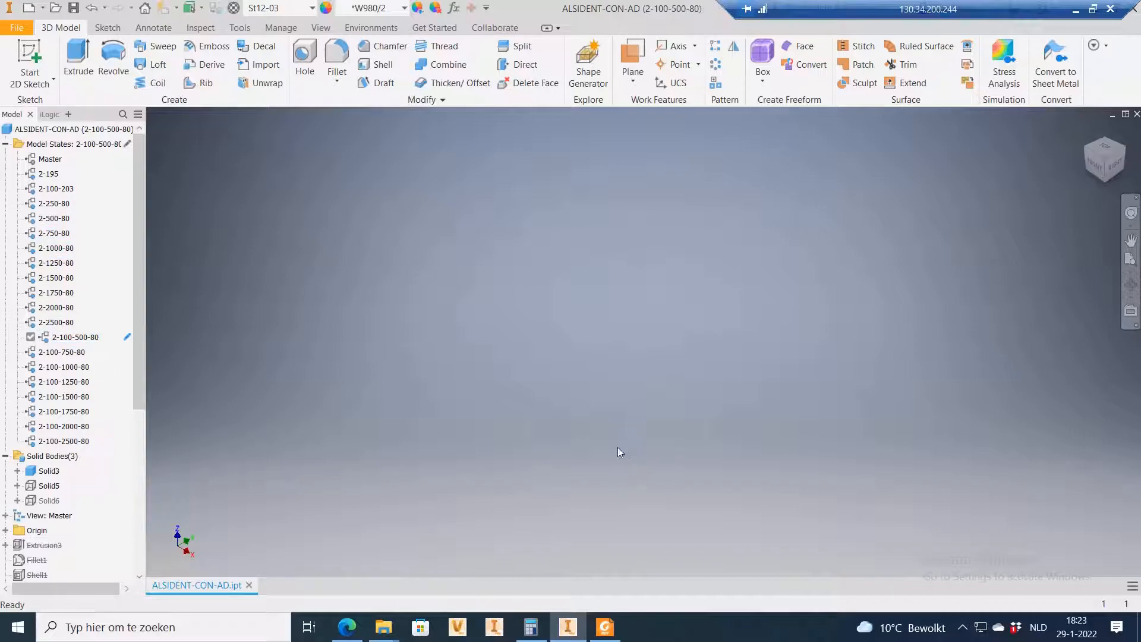
pyautogui.click(51, 160)
pyautogui.rightClick(64, 487)
pyautogui.click(68, 497)
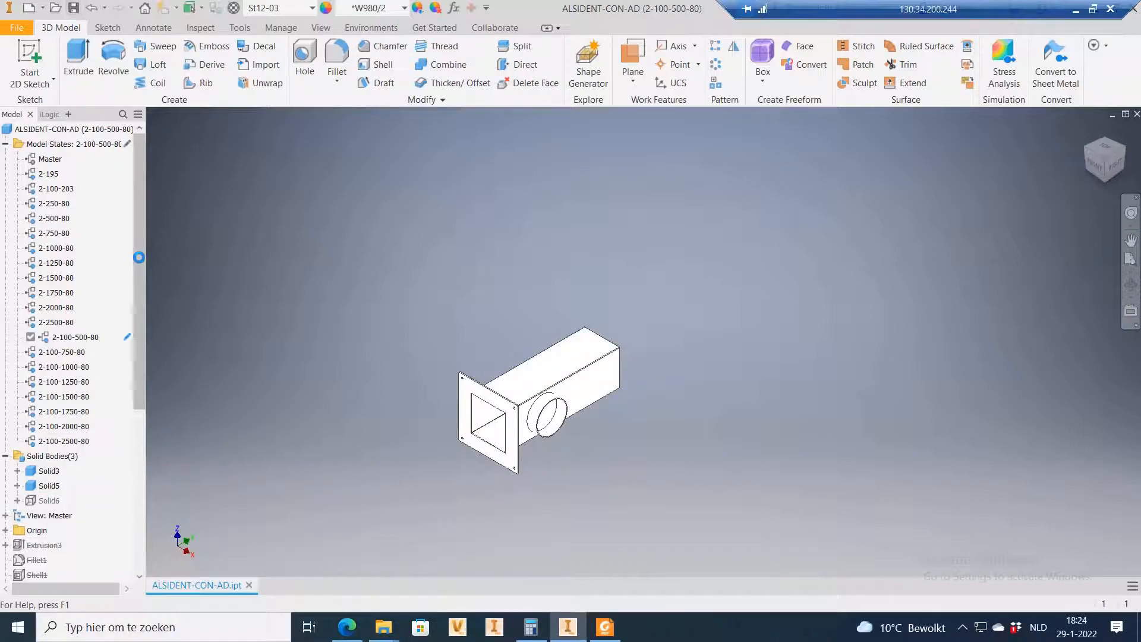
pyautogui.click(48, 146)
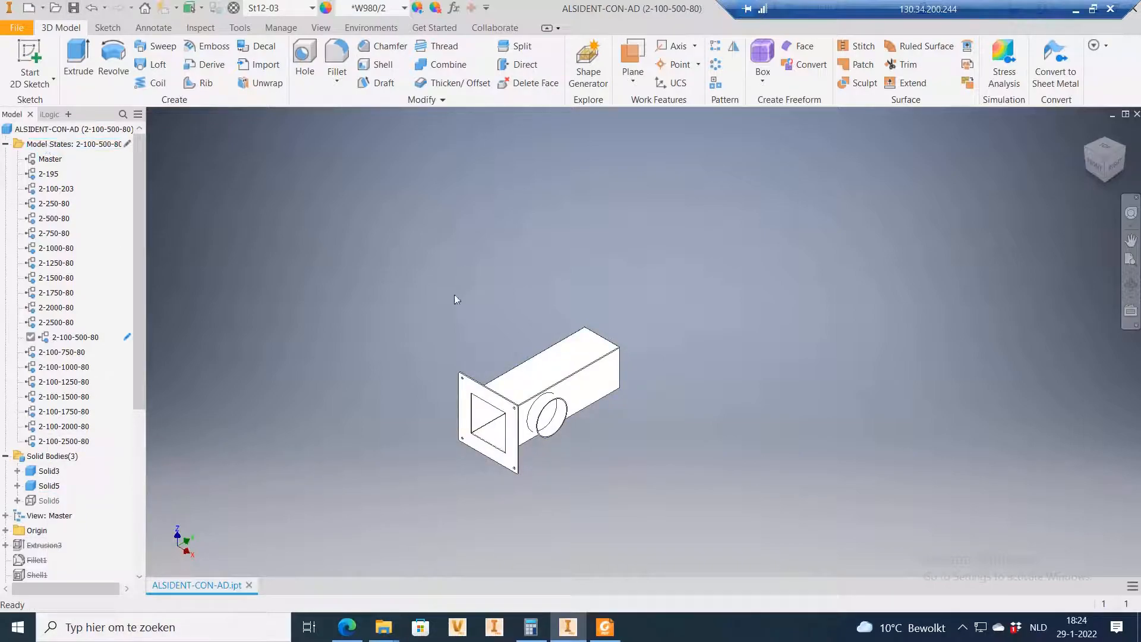
pyautogui.scroll(5, 547, 319)
pyautogui.scroll(-6, 497, 341)
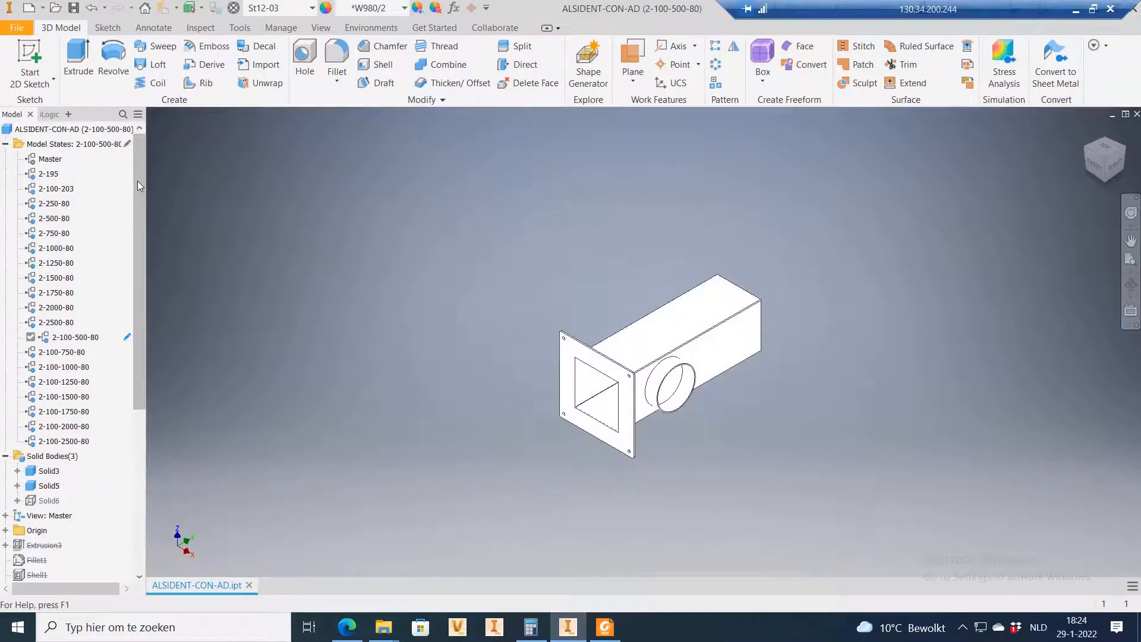
# Step: Activate model state 2-195 and move the End of Part marker below Extrusion14, accepting the reorder
pyautogui.moveTo(138, 180); pyautogui.dragTo(141, 487)
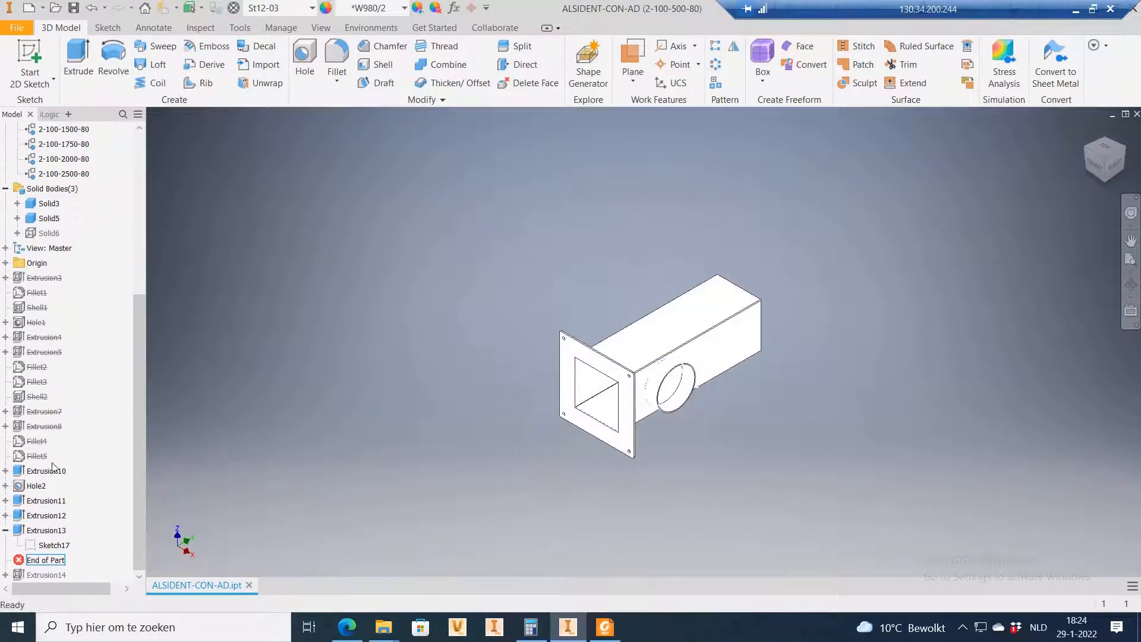
pyautogui.scroll(4, 52, 431)
pyautogui.scroll(2, 52, 431)
pyautogui.doubleClick(47, 174)
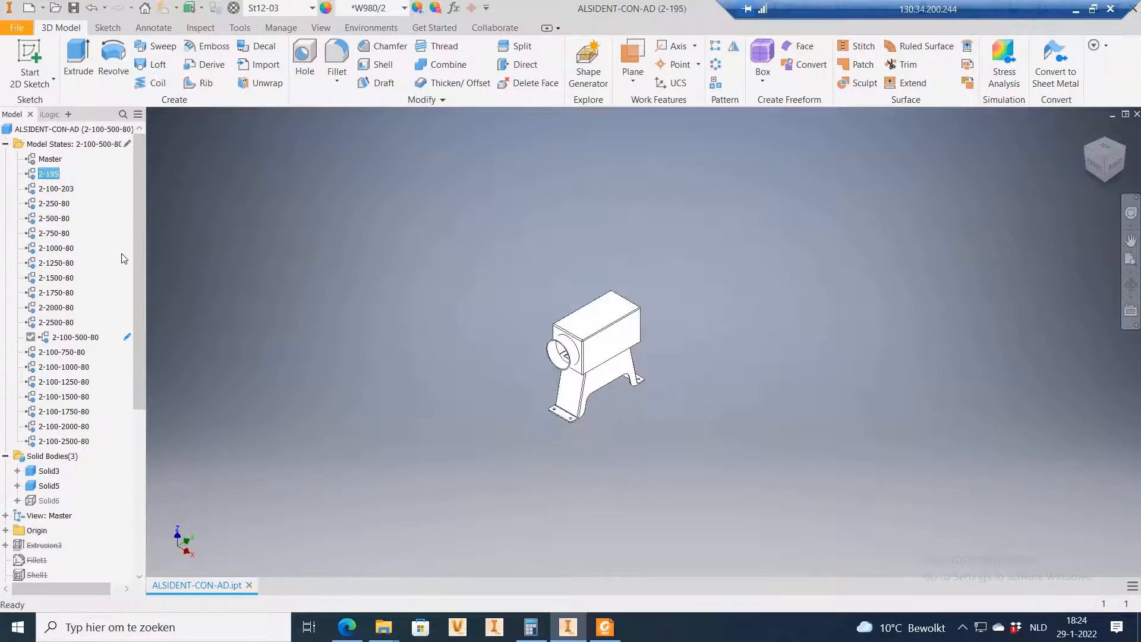
pyautogui.scroll(-6, 137, 201)
pyautogui.moveTo(32, 562); pyautogui.dragTo(40, 582)
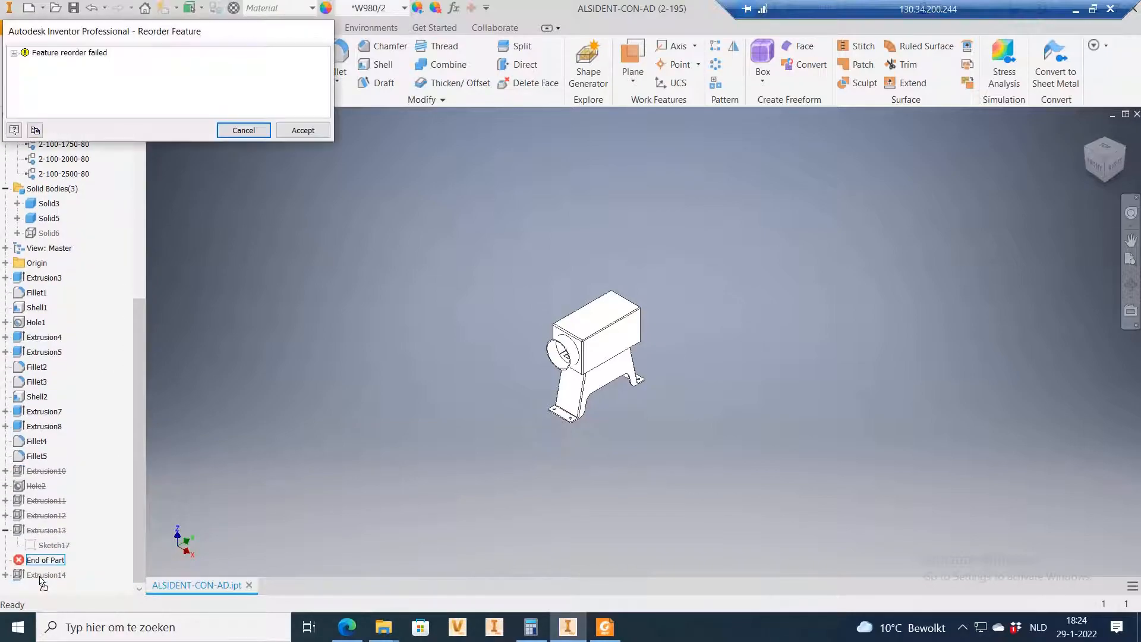
pyautogui.click(302, 130)
pyautogui.click(55, 563)
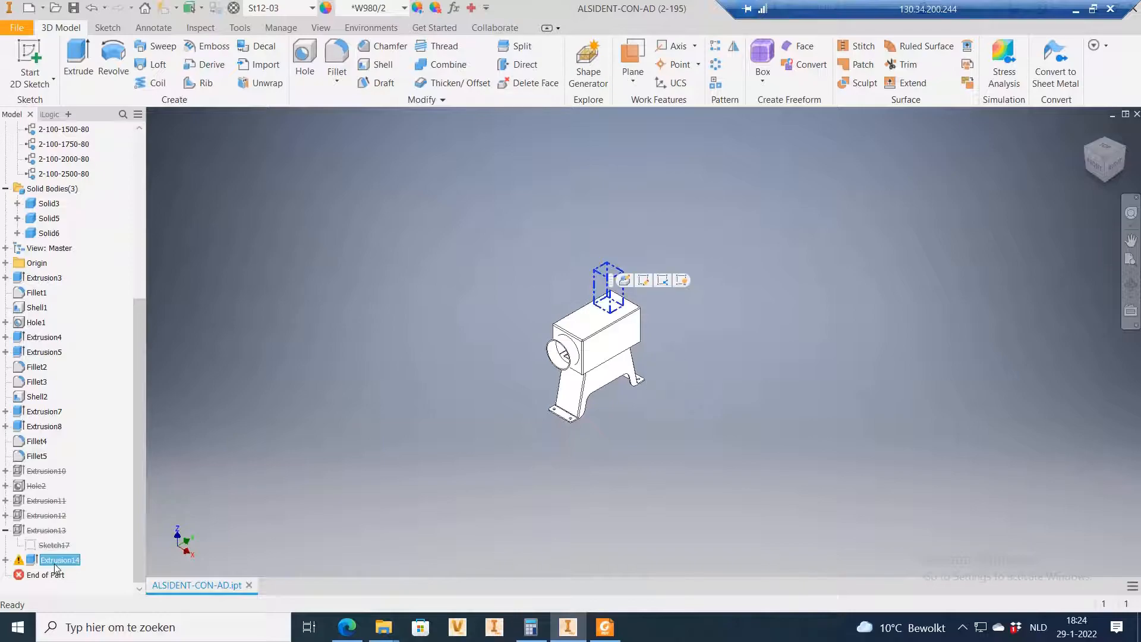
# Step: Edit Extrusion14 to reselect its rectangular sketch profile on the console's upper face, extruded 100 mm as a new solid
pyautogui.click(5, 560)
pyautogui.click(5, 559)
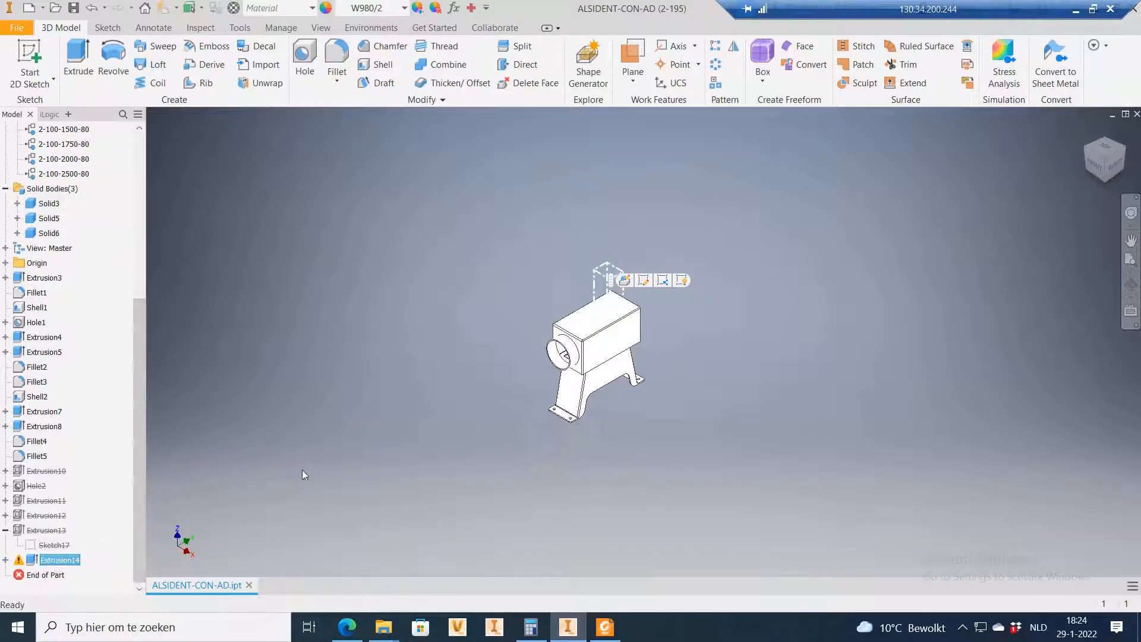
pyautogui.click(654, 284)
pyautogui.scroll(-7, 663, 284)
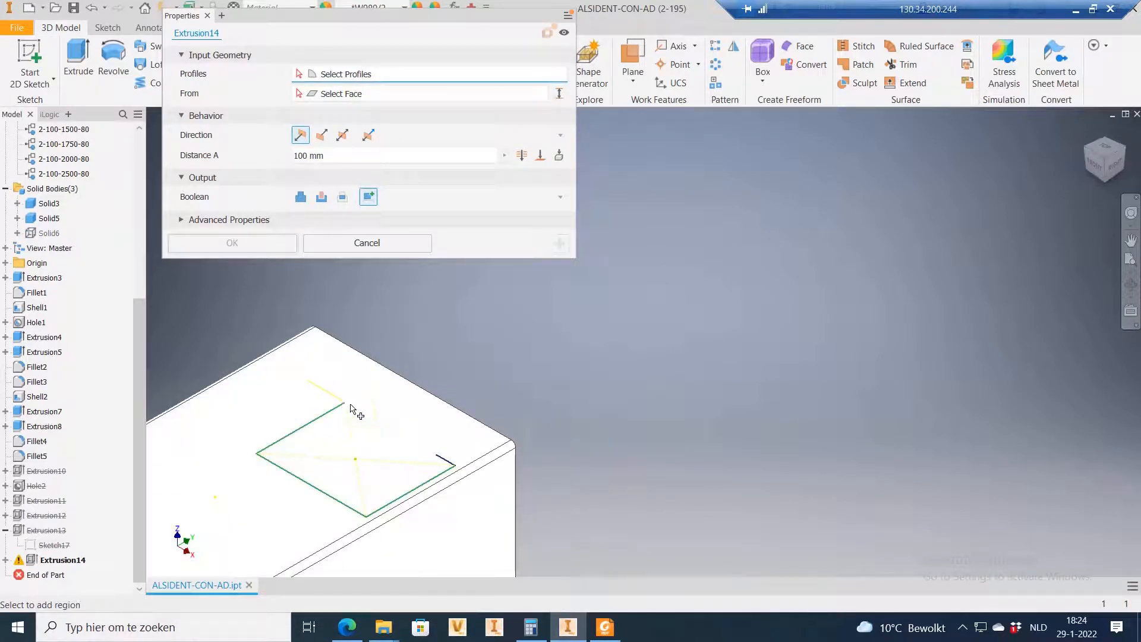
pyautogui.click(359, 425)
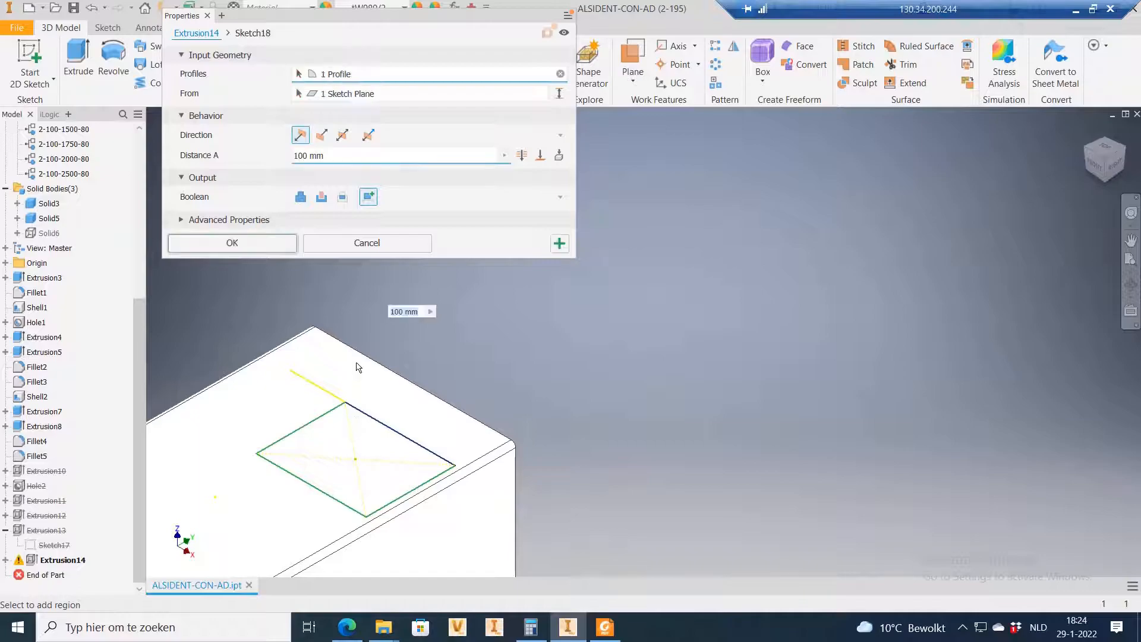
pyautogui.click(232, 242)
pyautogui.scroll(8, 528, 330)
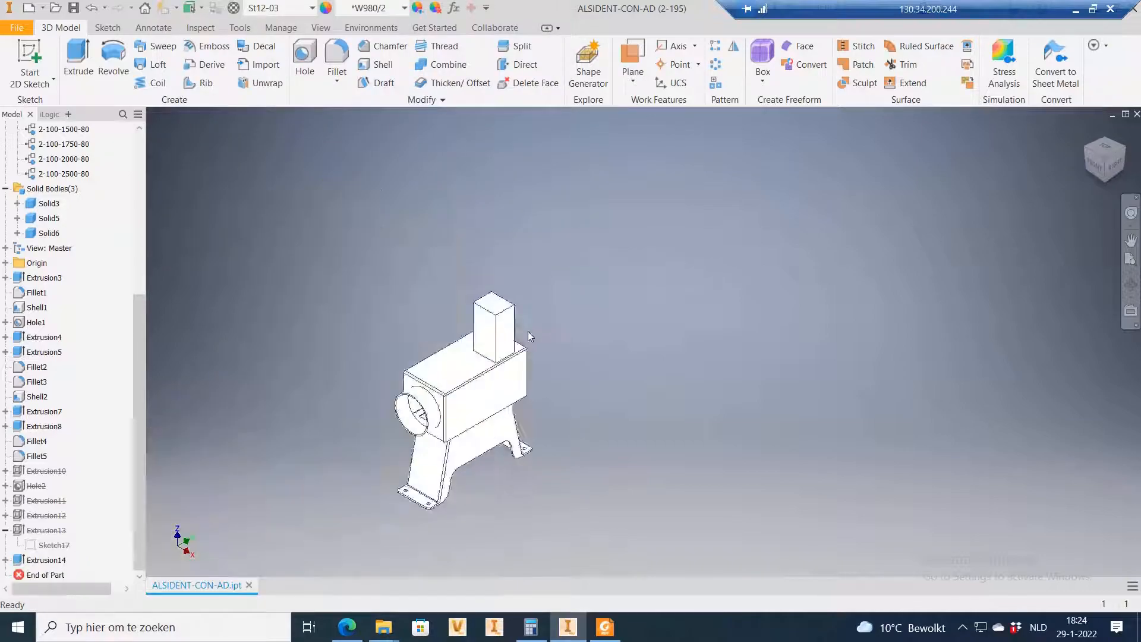
# Step: Examine which geometry belongs to the solid bodies Solid3 and Solid6 in model state 2-195
pyautogui.scroll(4, 63, 398)
pyautogui.click(48, 500)
pyautogui.click(589, 243)
pyautogui.scroll(-6, 504, 351)
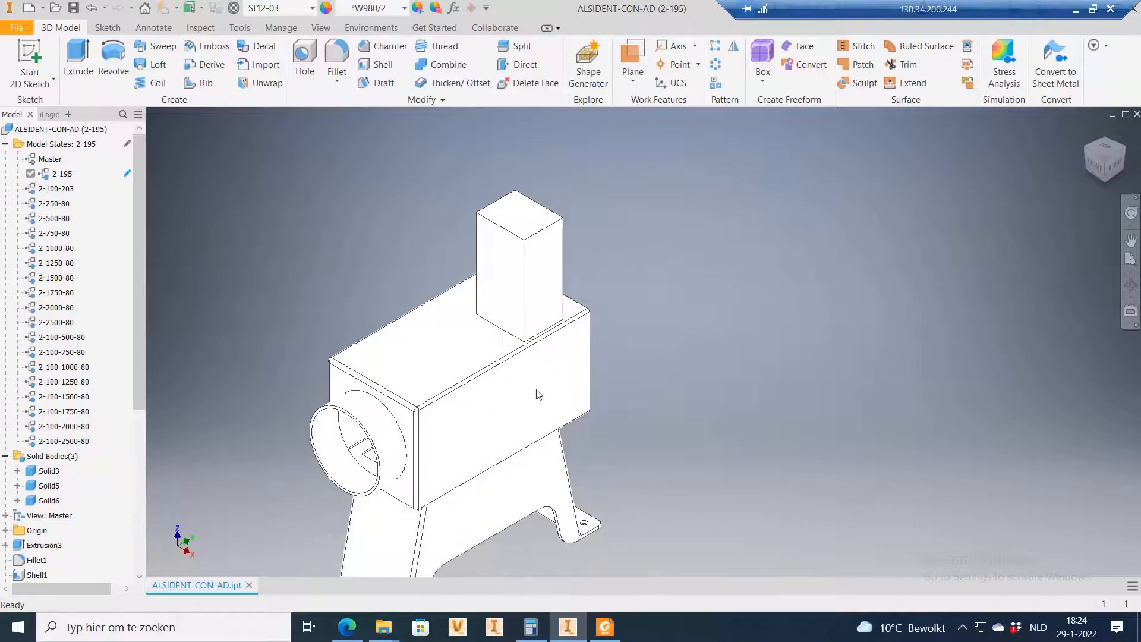
pyautogui.click(48, 471)
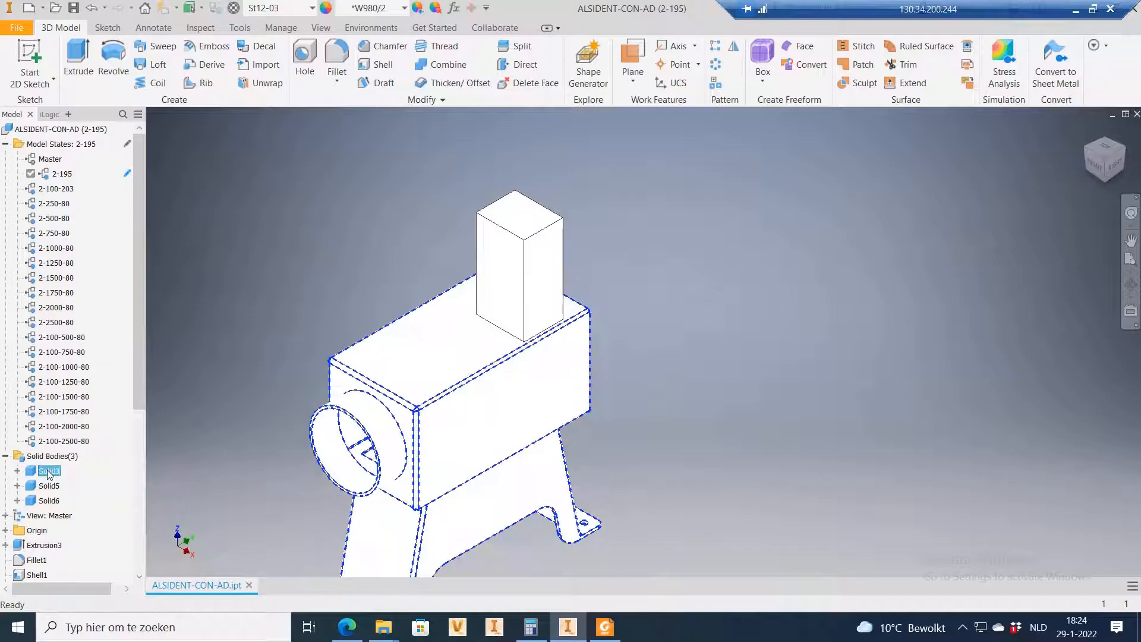
pyautogui.click(49, 501)
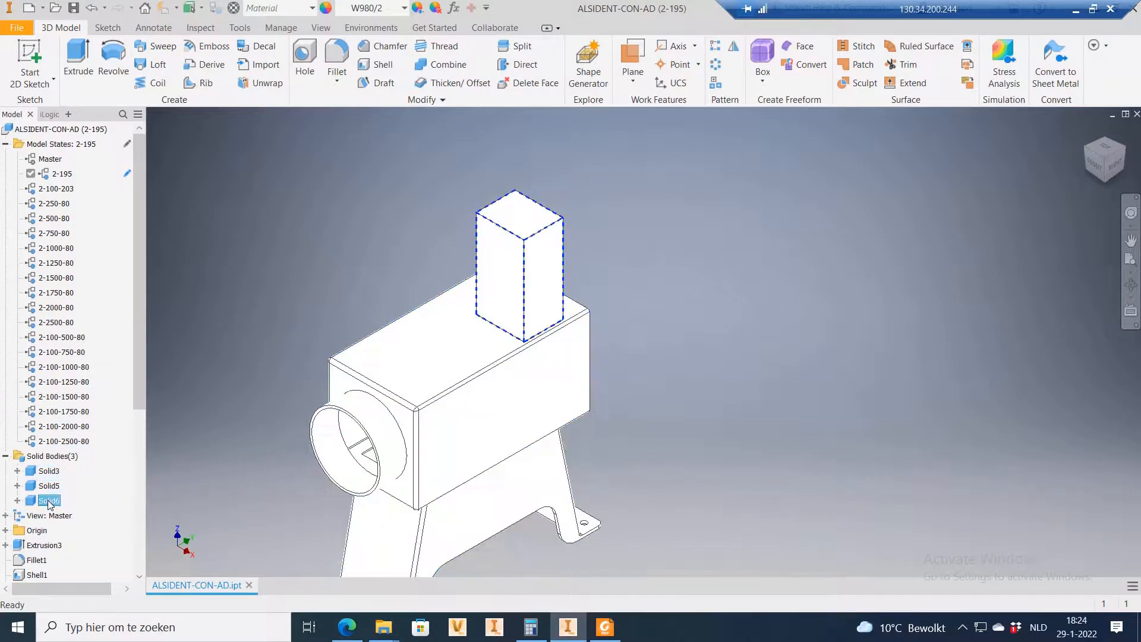
pyautogui.click(49, 472)
pyautogui.click(49, 472)
pyautogui.click(218, 197)
# Step: Activate model state 2-750-80 to check the geometry it displays
pyautogui.click(58, 322)
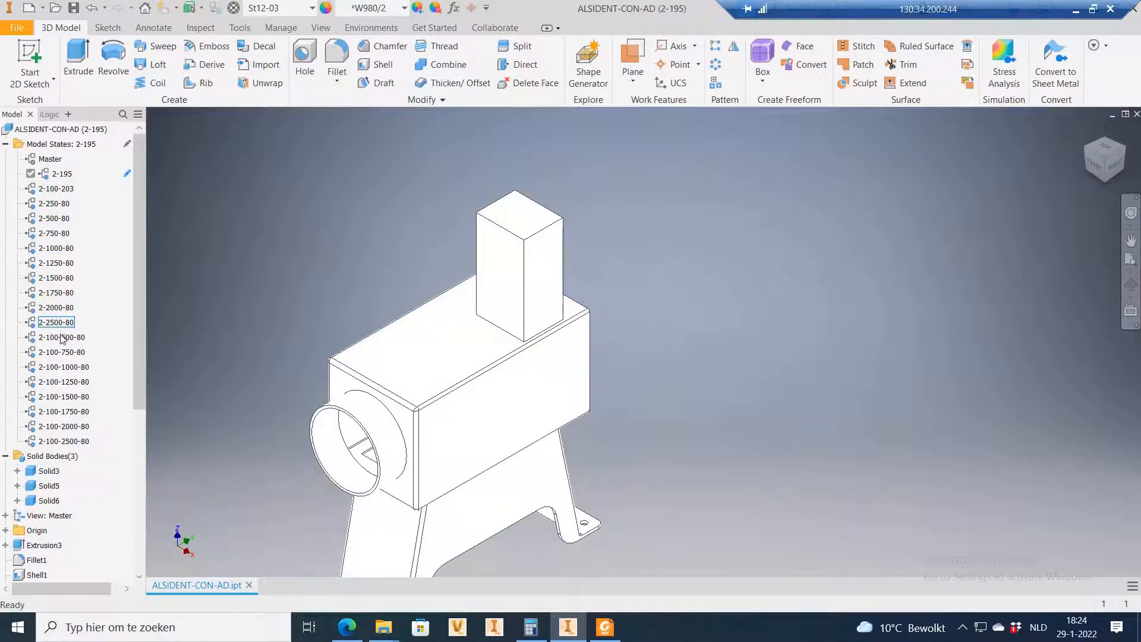
pyautogui.doubleClick(60, 233)
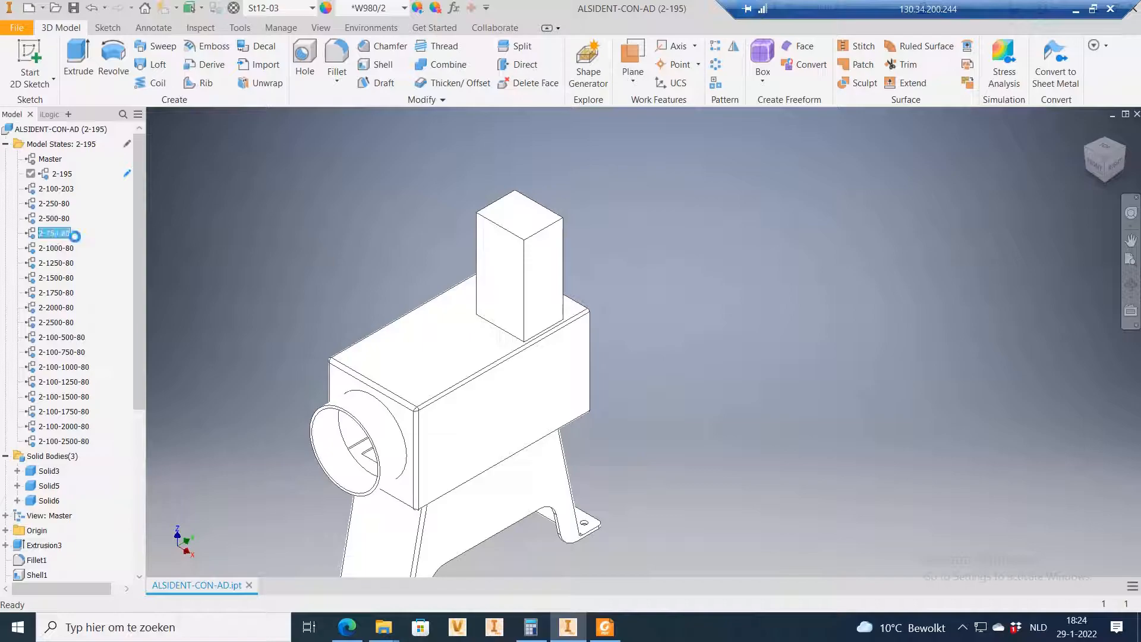
pyautogui.scroll(5, 629, 314)
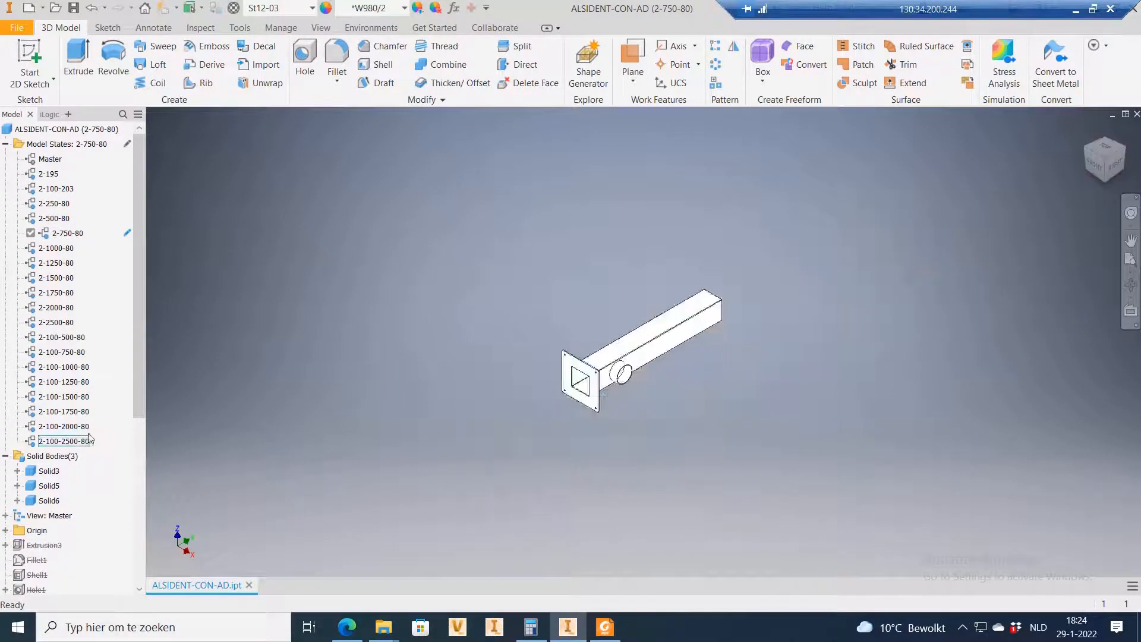
# Step: Try to unsuppress Extrusion14 in model state 2-750-80
pyautogui.scroll(-6, 92, 438)
pyautogui.click(47, 560)
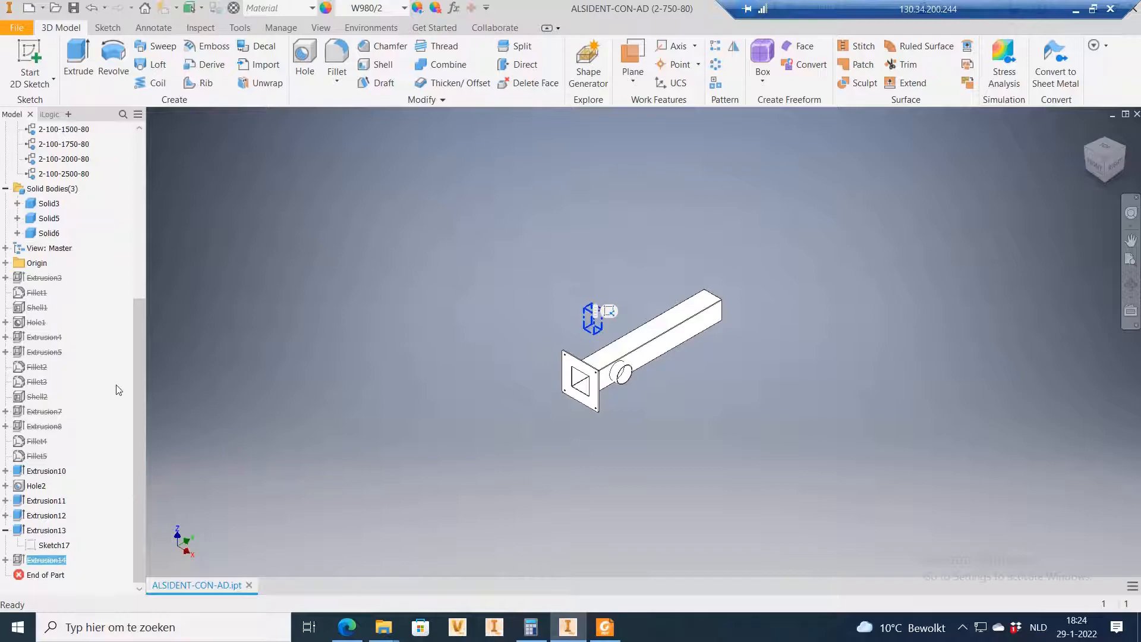
pyautogui.rightClick(41, 566)
pyautogui.click(56, 520)
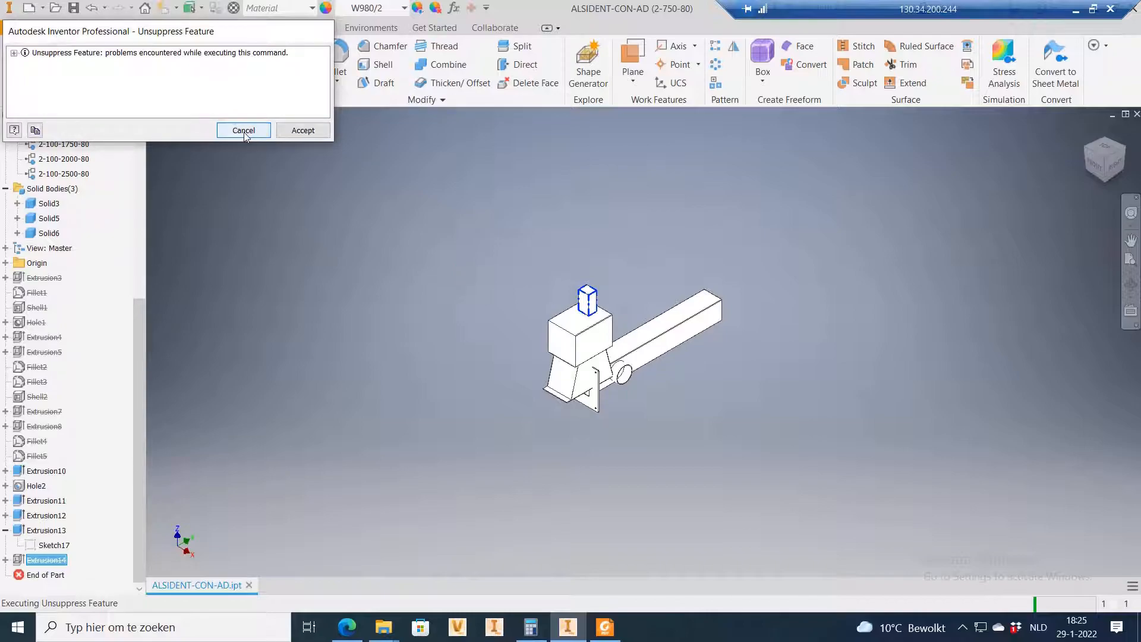
pyautogui.click(243, 130)
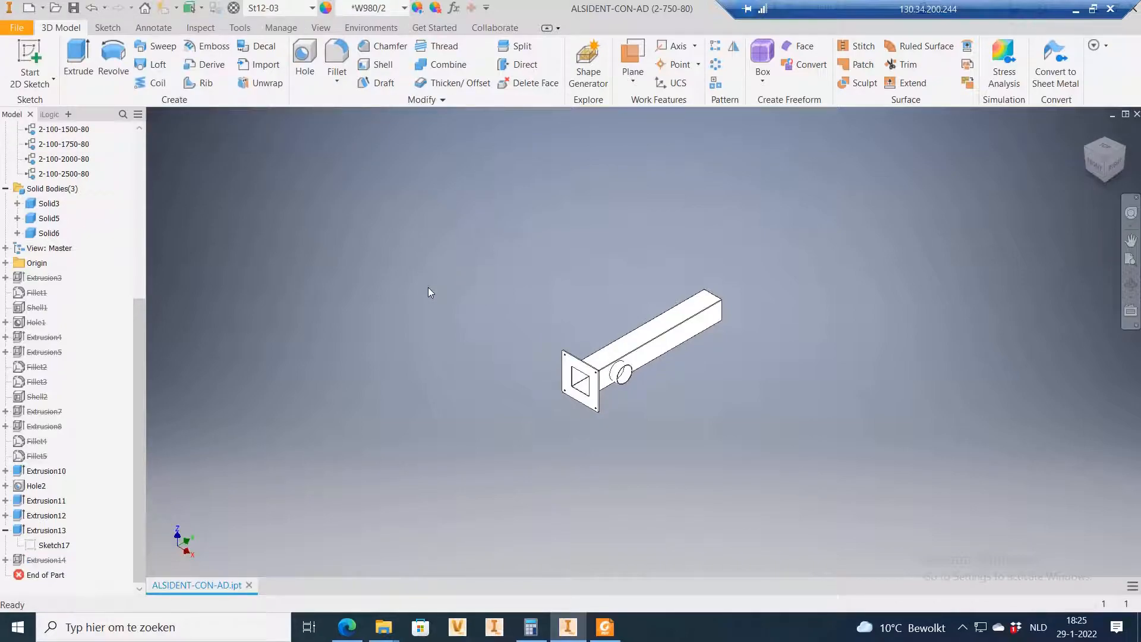
pyautogui.click(36, 564)
pyautogui.rightClick(35, 563)
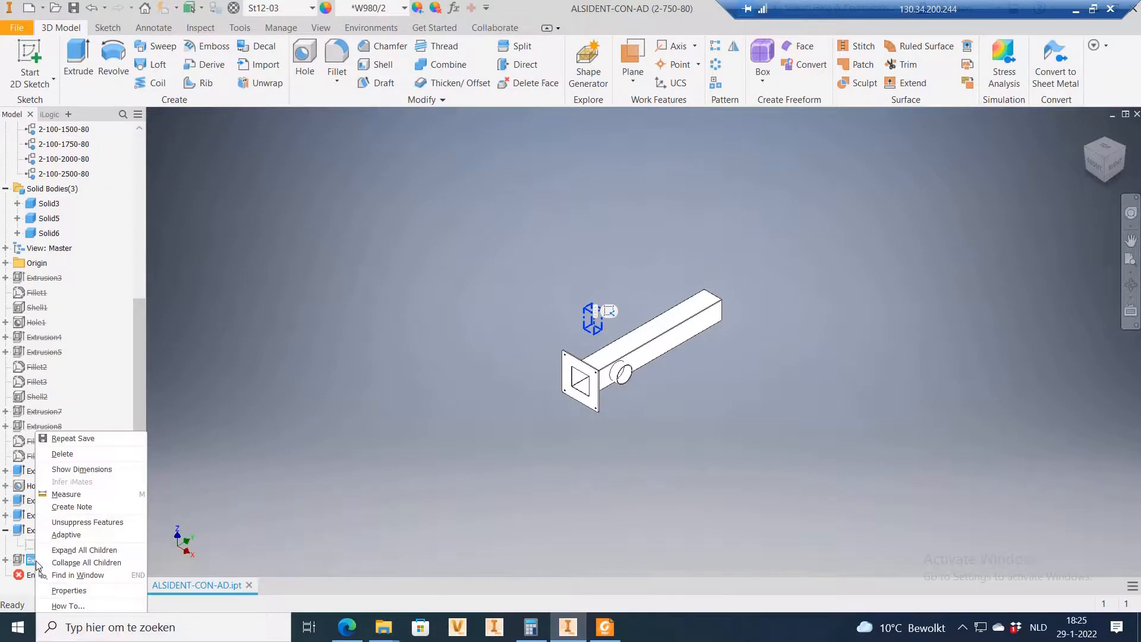
pyautogui.click(89, 522)
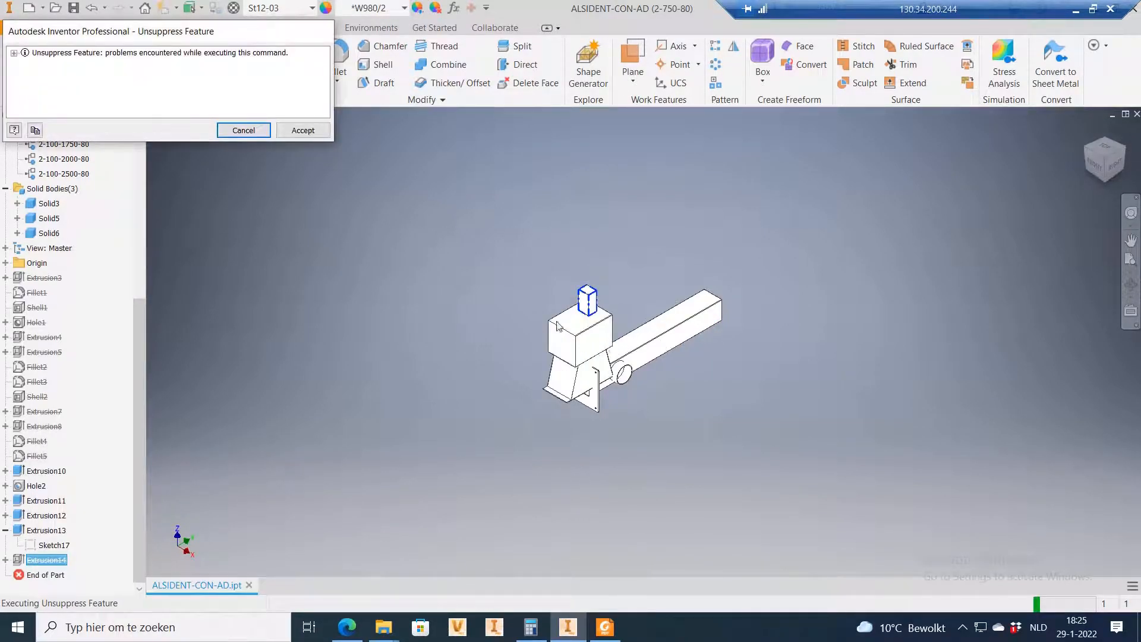
pyautogui.click(252, 131)
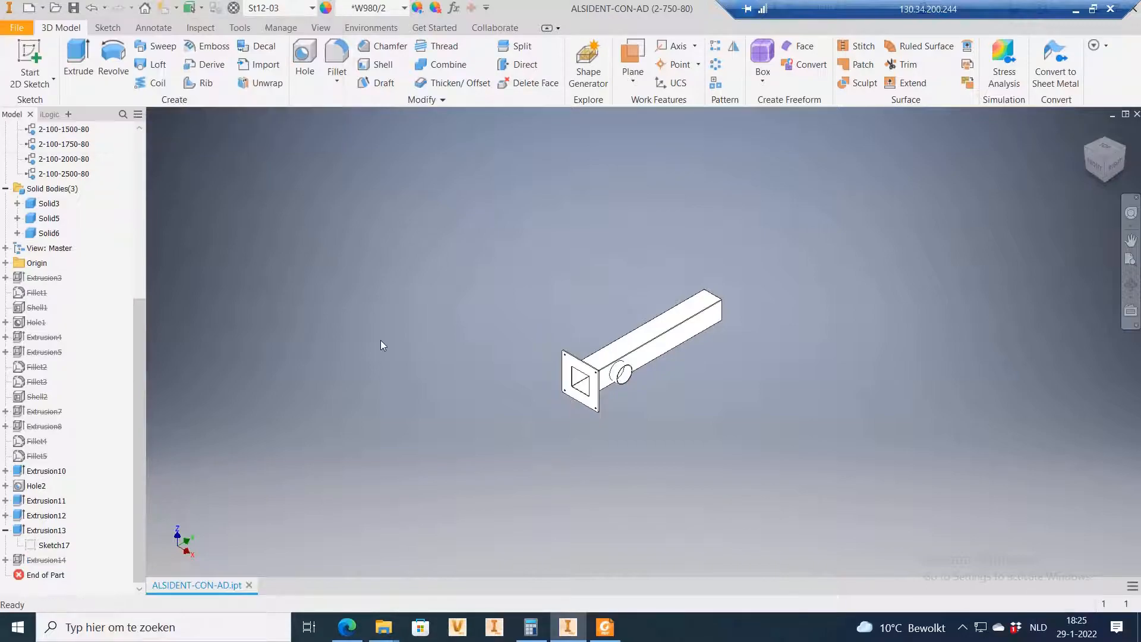
# Step: Examine the solid bodies and suppressed features of model state 2-750-80, highlighting Extrusion14 to see its location
pyautogui.scroll(6, 45, 498)
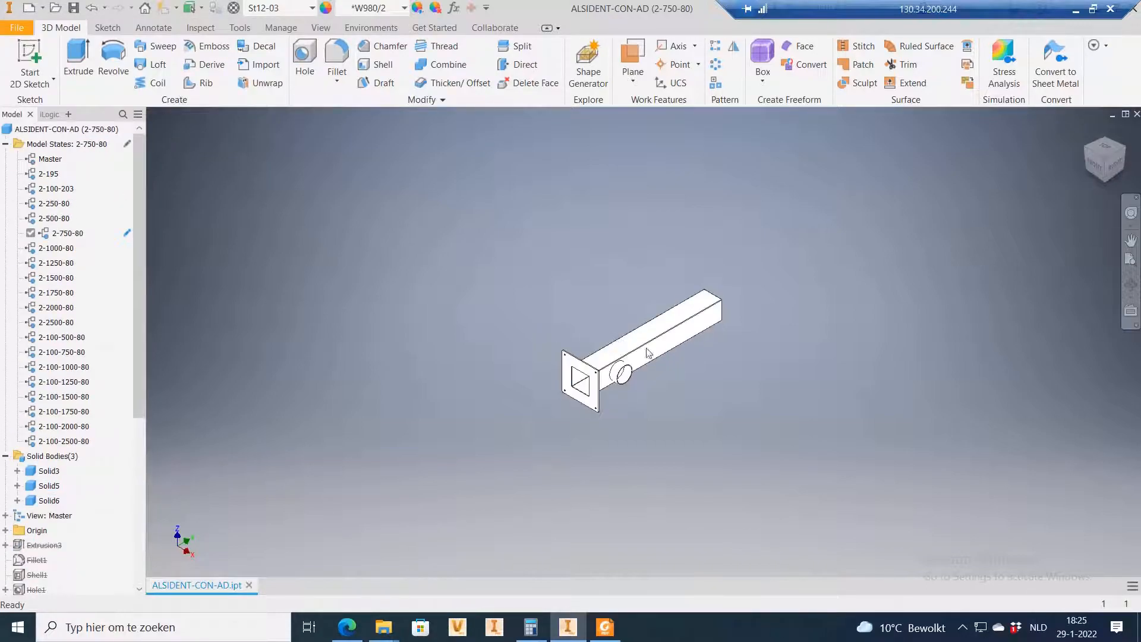
pyautogui.scroll(-5, 663, 357)
pyautogui.scroll(4, 662, 352)
pyautogui.scroll(-2, 576, 434)
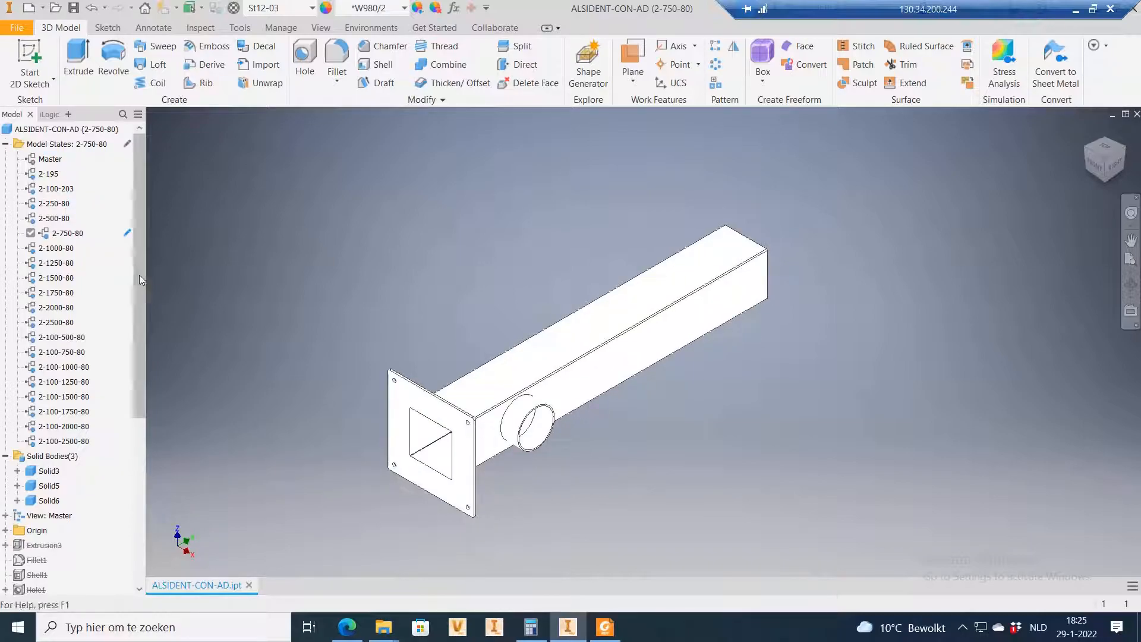
pyautogui.moveTo(139, 275); pyautogui.dragTo(143, 476)
pyautogui.moveTo(151, 351); pyautogui.dragTo(162, 254)
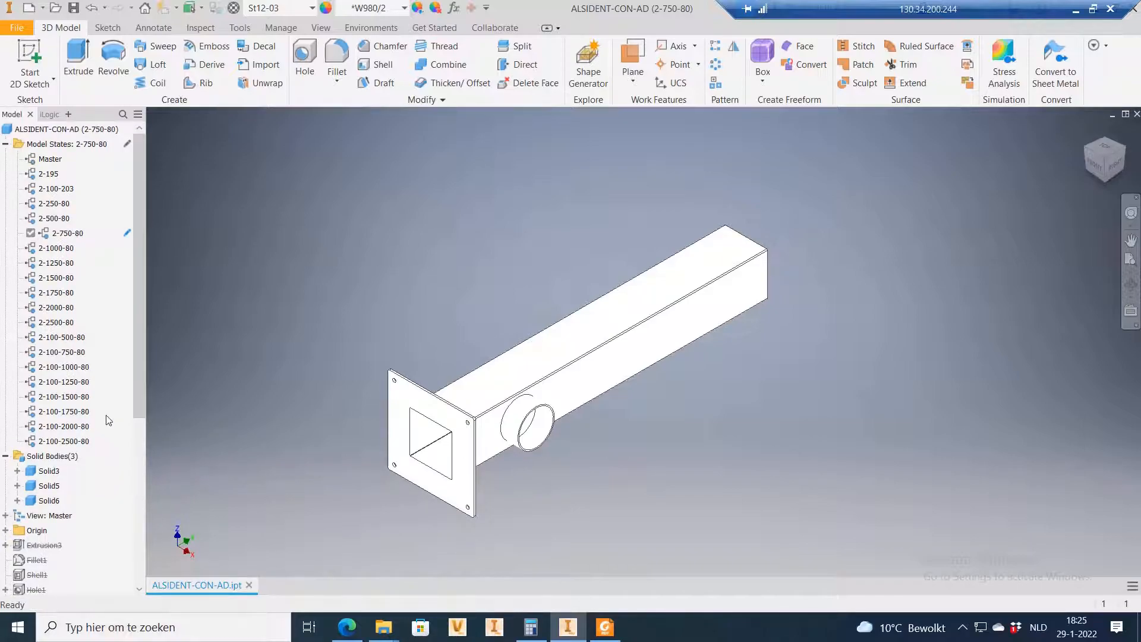
pyautogui.click(59, 247)
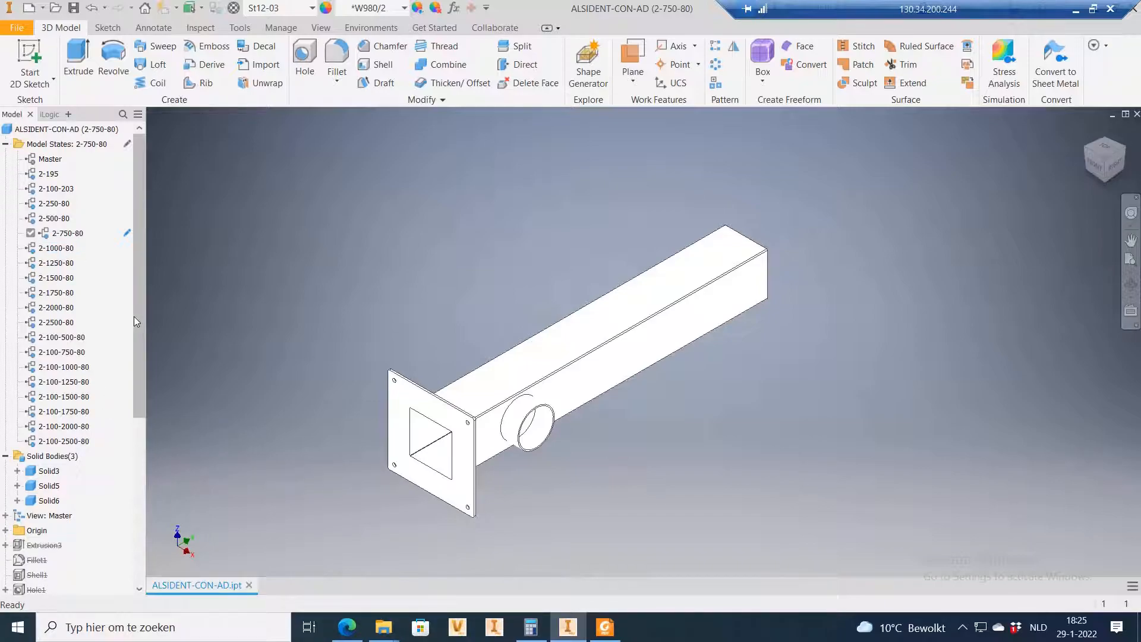
pyautogui.moveTo(134, 316); pyautogui.dragTo(137, 481)
pyautogui.click(38, 561)
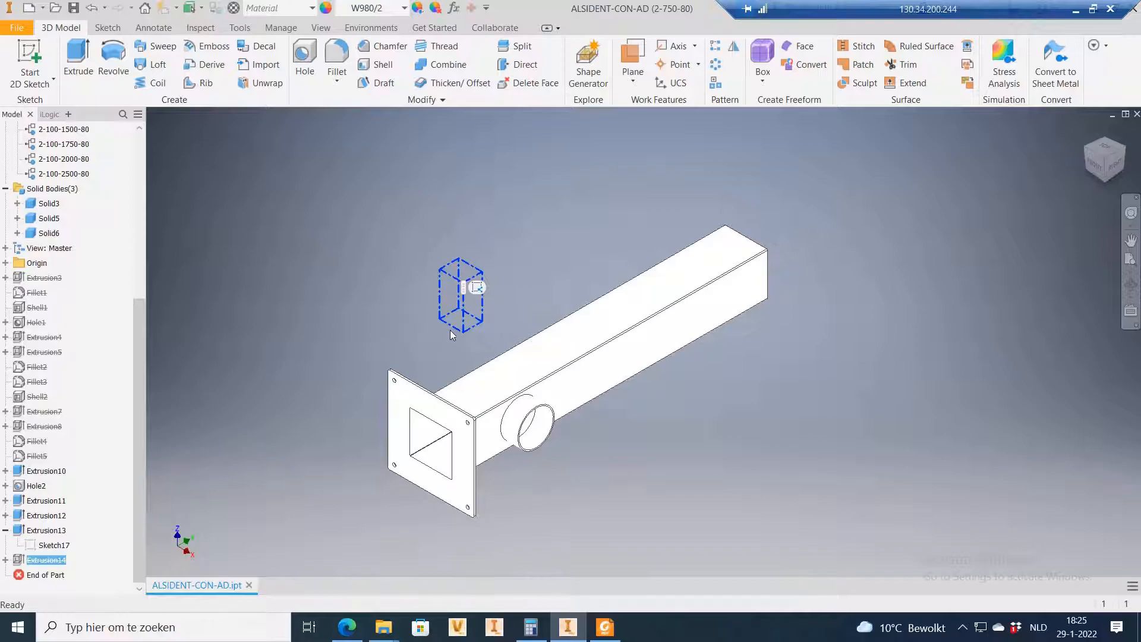
pyautogui.click(313, 328)
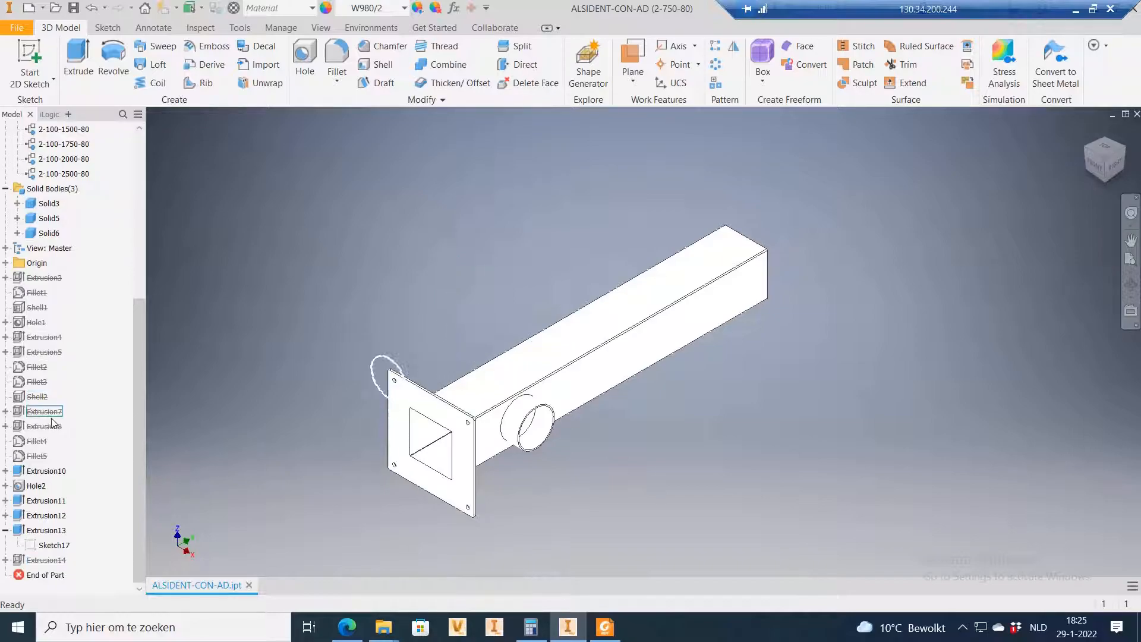
pyautogui.scroll(3, 54, 420)
pyautogui.scroll(-4, 53, 423)
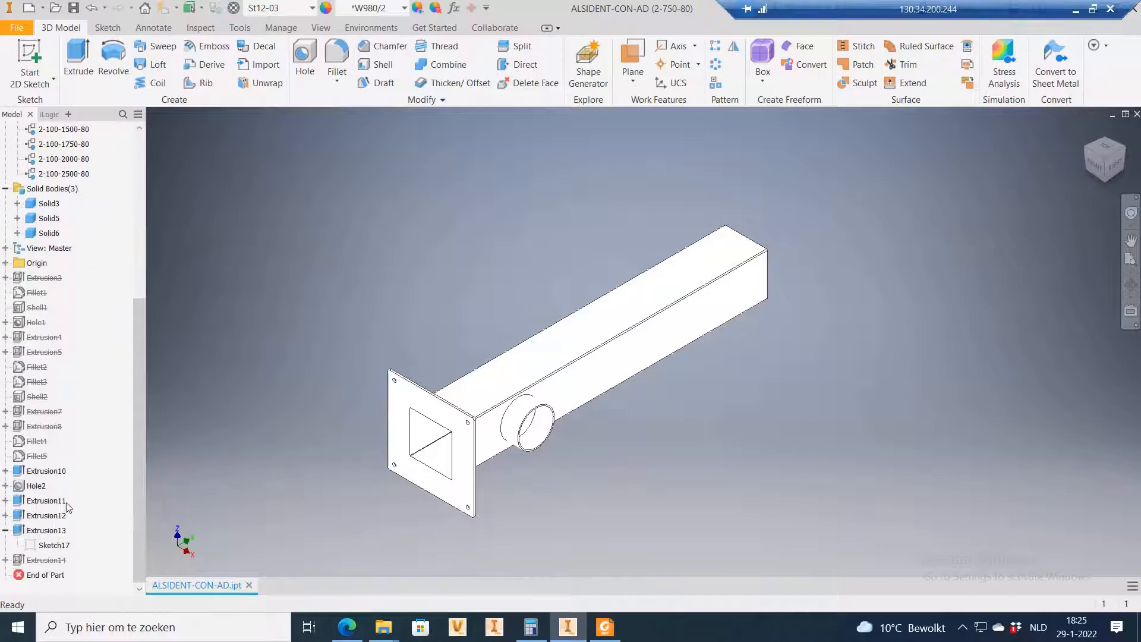
pyautogui.click(48, 560)
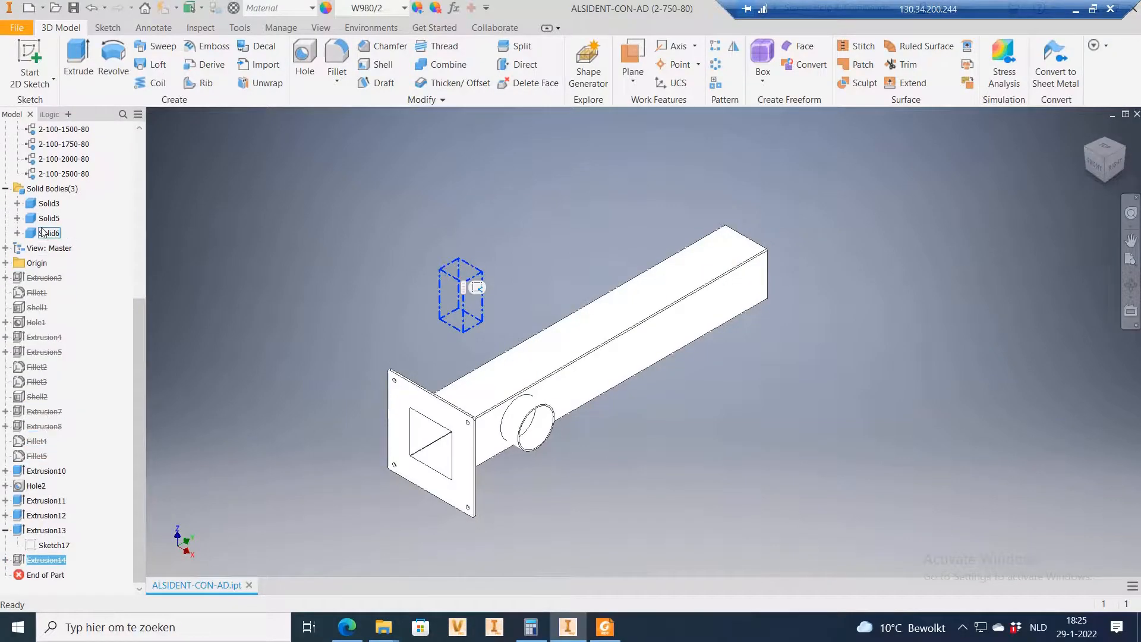
pyautogui.click(533, 277)
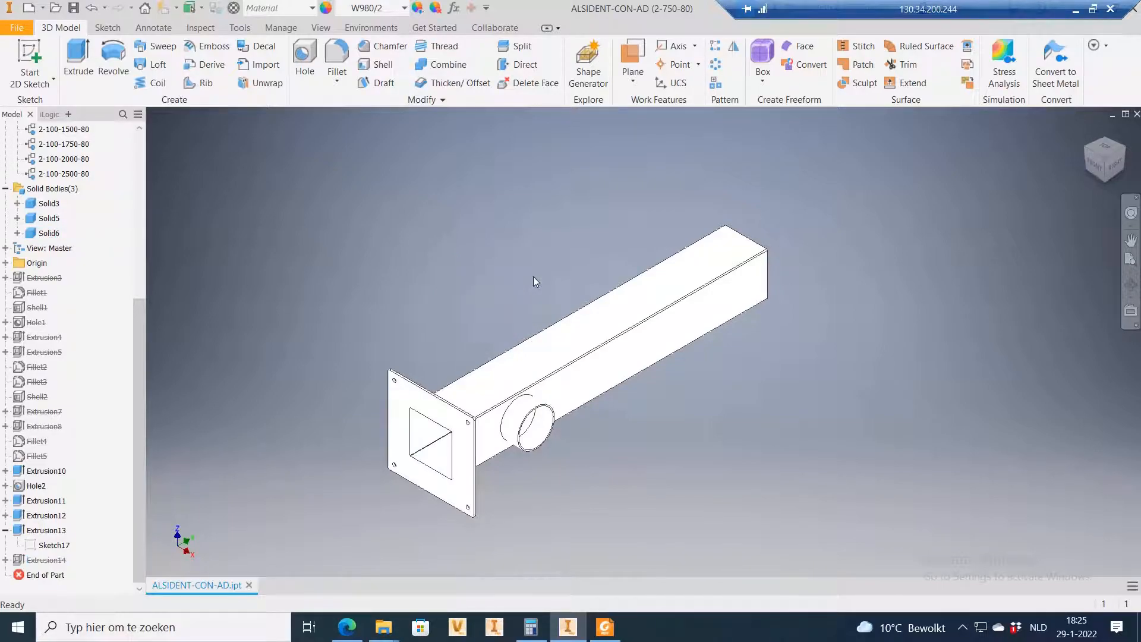
# Step: Activate model state 2-195
pyautogui.scroll(6, 91, 270)
pyautogui.doubleClick(49, 173)
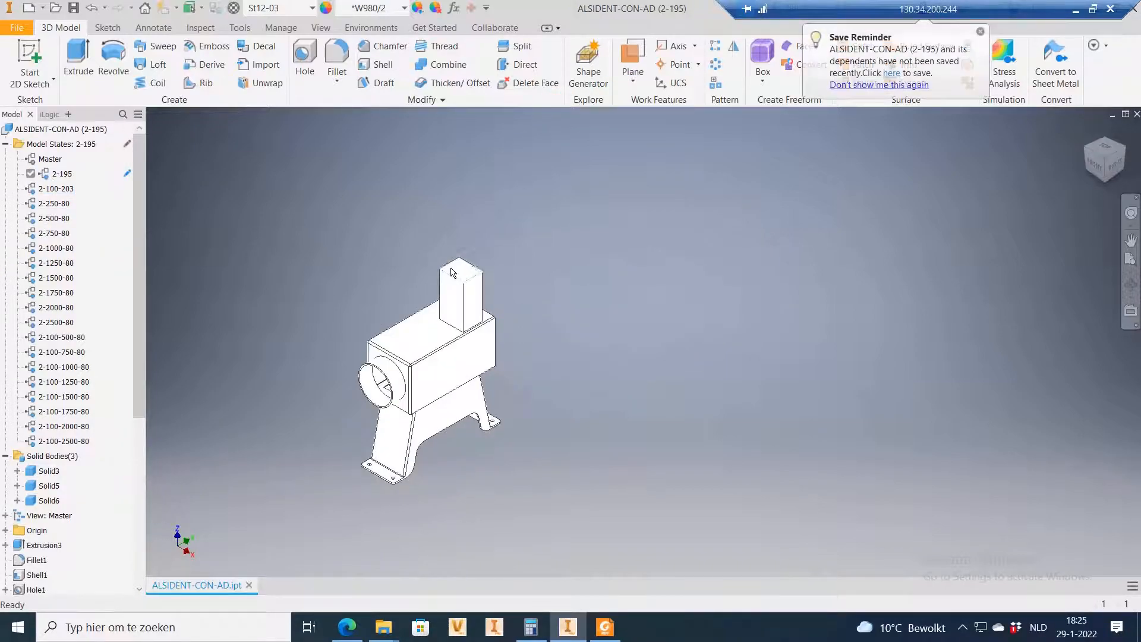
pyautogui.click(634, 76)
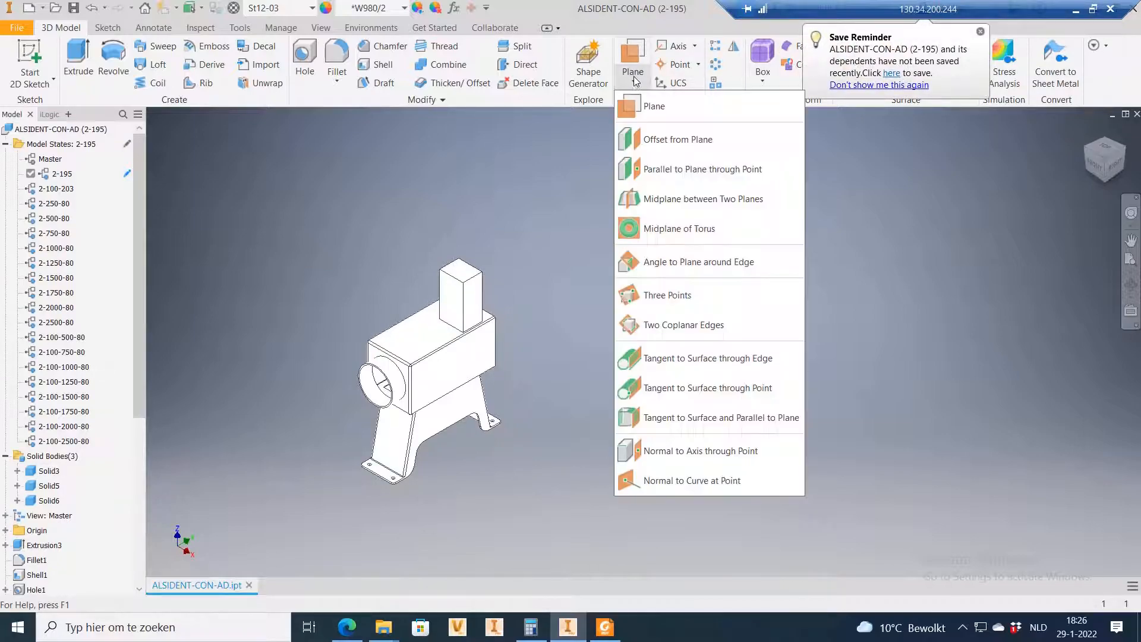
pyautogui.click(669, 139)
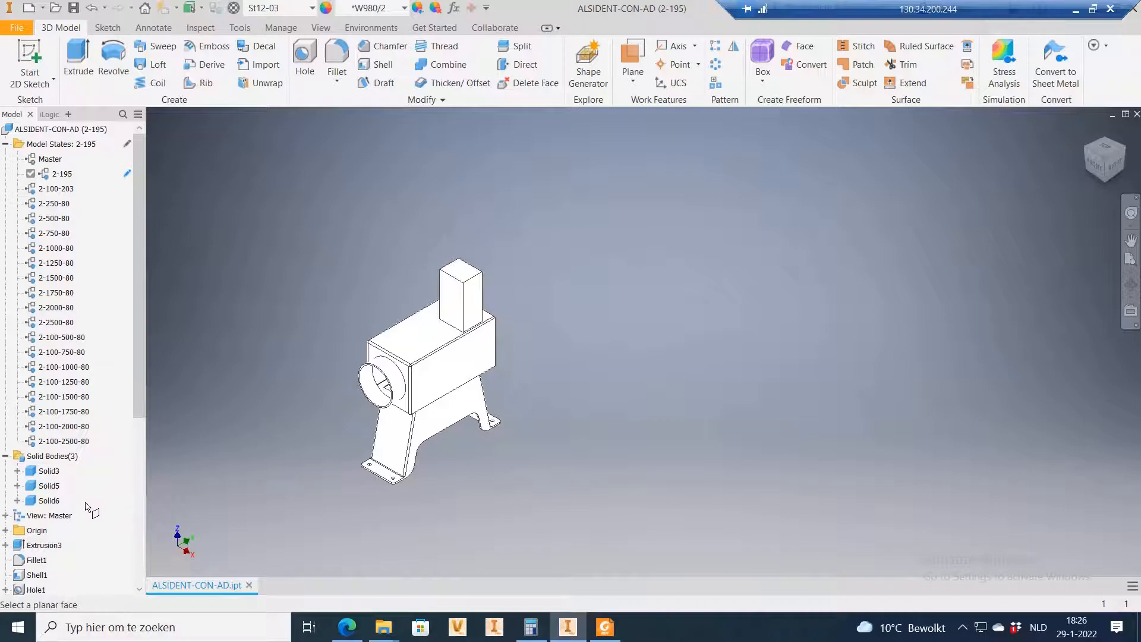
pyautogui.scroll(5, 389, 483)
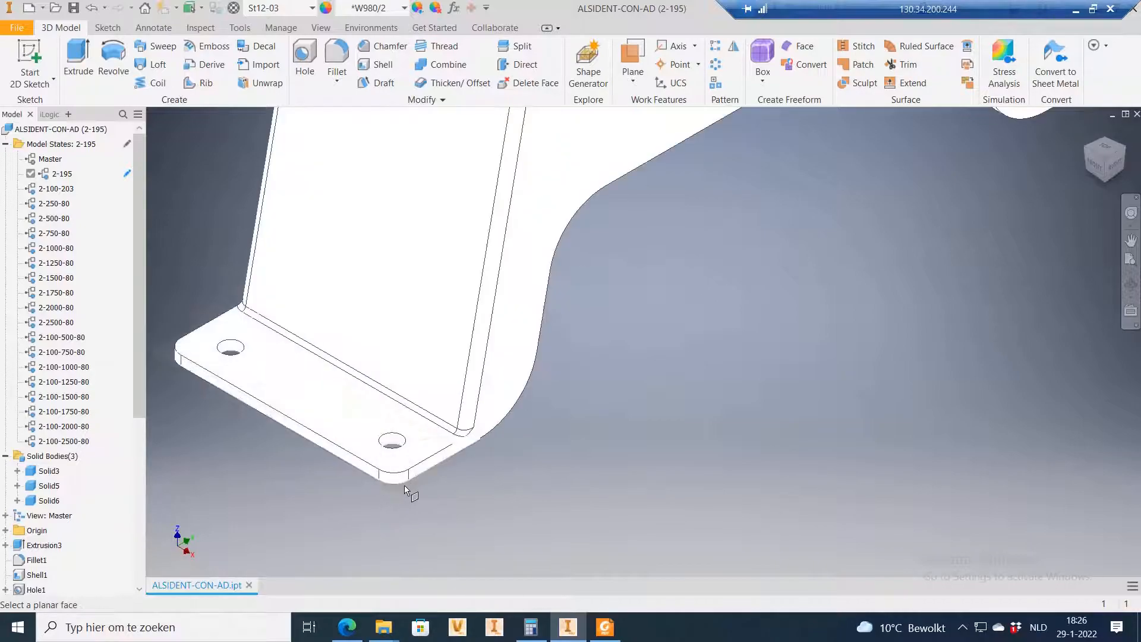
pyautogui.scroll(-6, 493, 425)
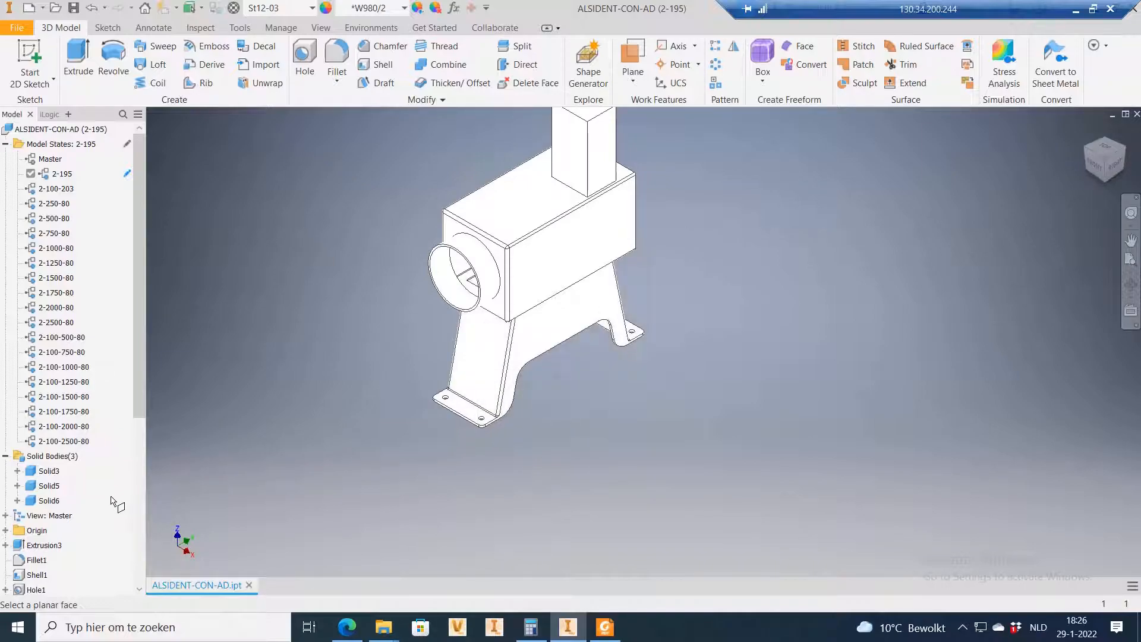
pyautogui.scroll(-3, 100, 505)
pyautogui.click(5, 397)
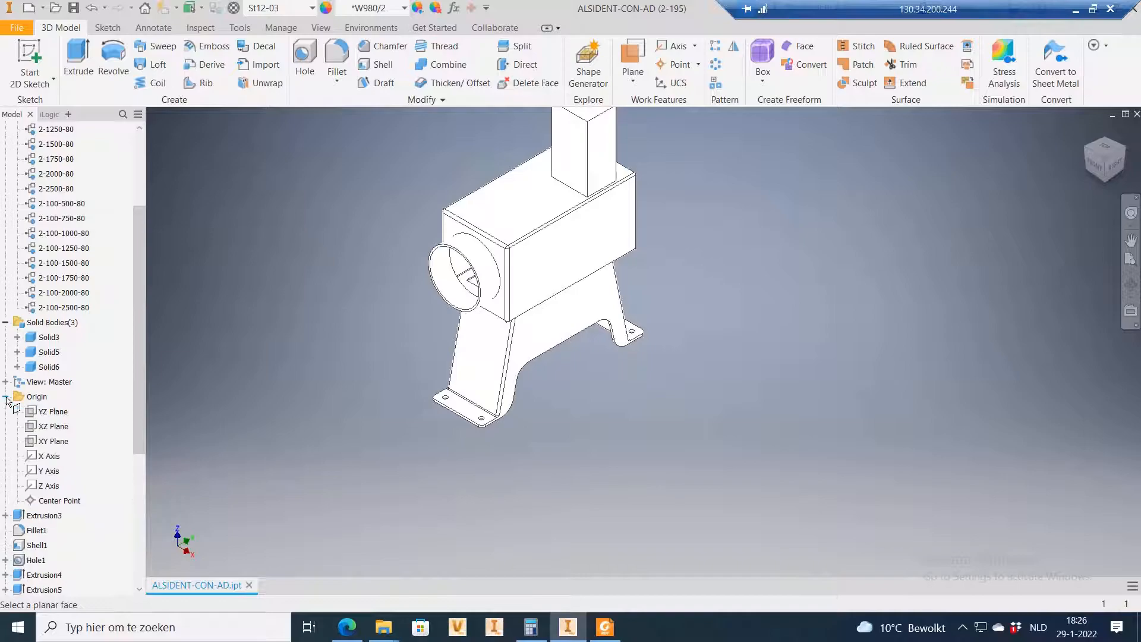
pyautogui.click(54, 441)
pyautogui.scroll(-5, 552, 448)
pyautogui.scroll(4, 561, 452)
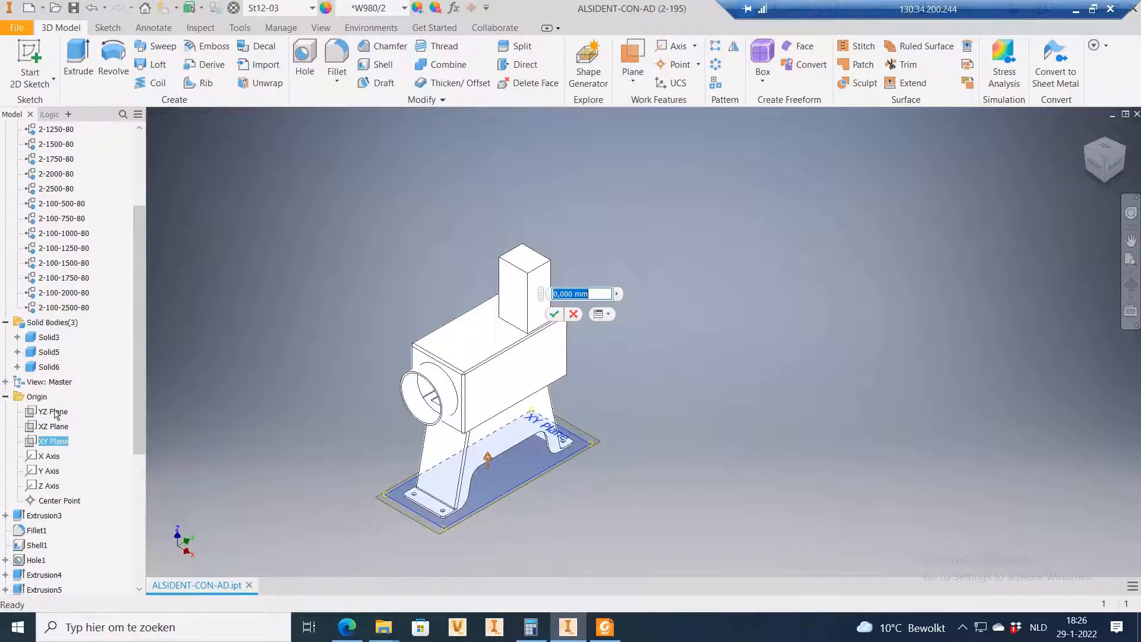
pyautogui.press('Escape')
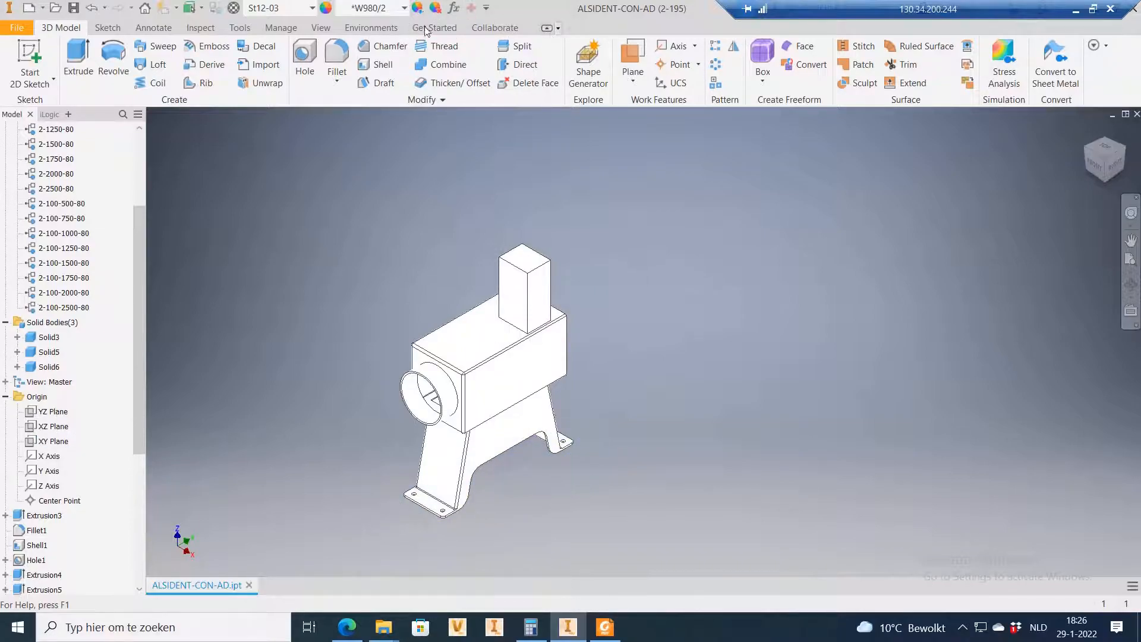
# Step: Measure the vertical distance from the box's top face to the lower edge of the support foot
pyautogui.click(201, 28)
pyautogui.click(21, 54)
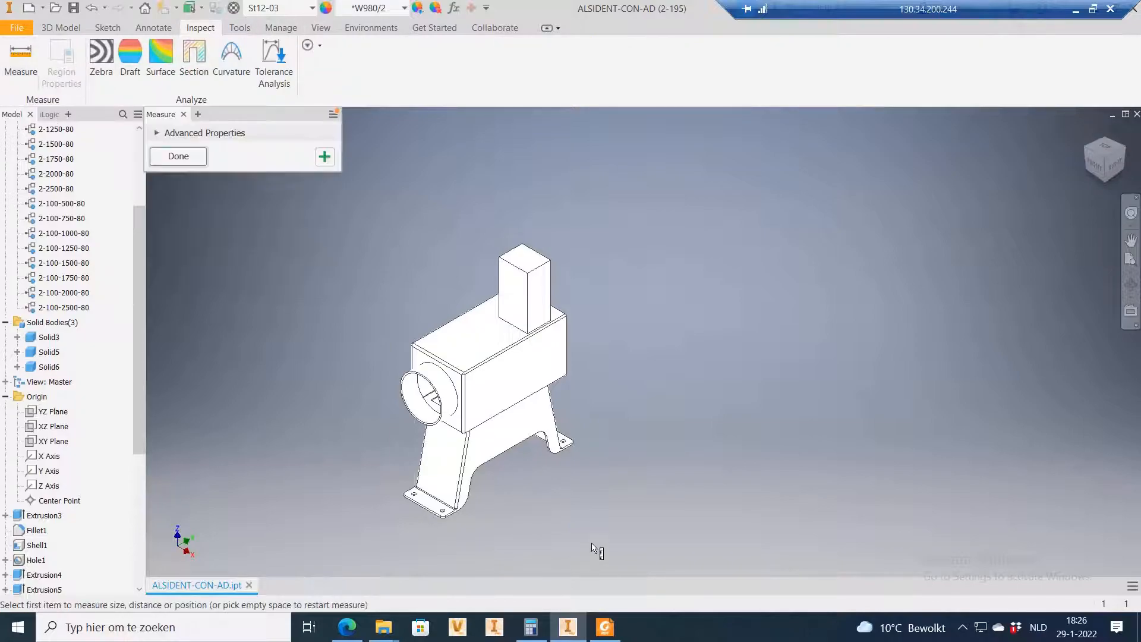
pyautogui.click(476, 355)
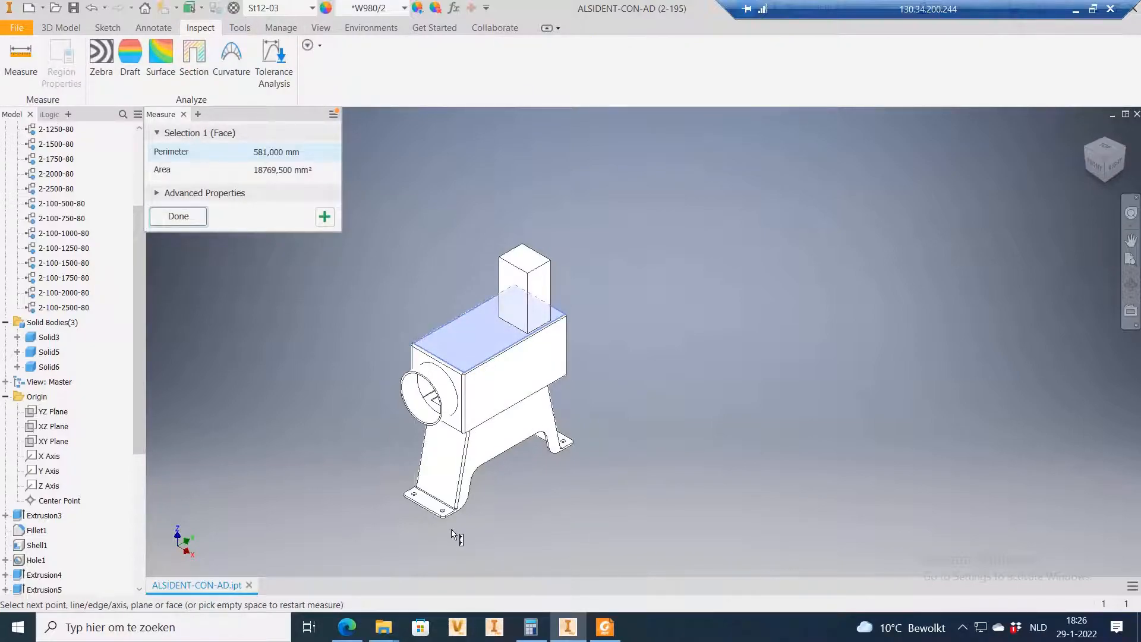
pyautogui.scroll(5, 458, 529)
pyautogui.click(458, 486)
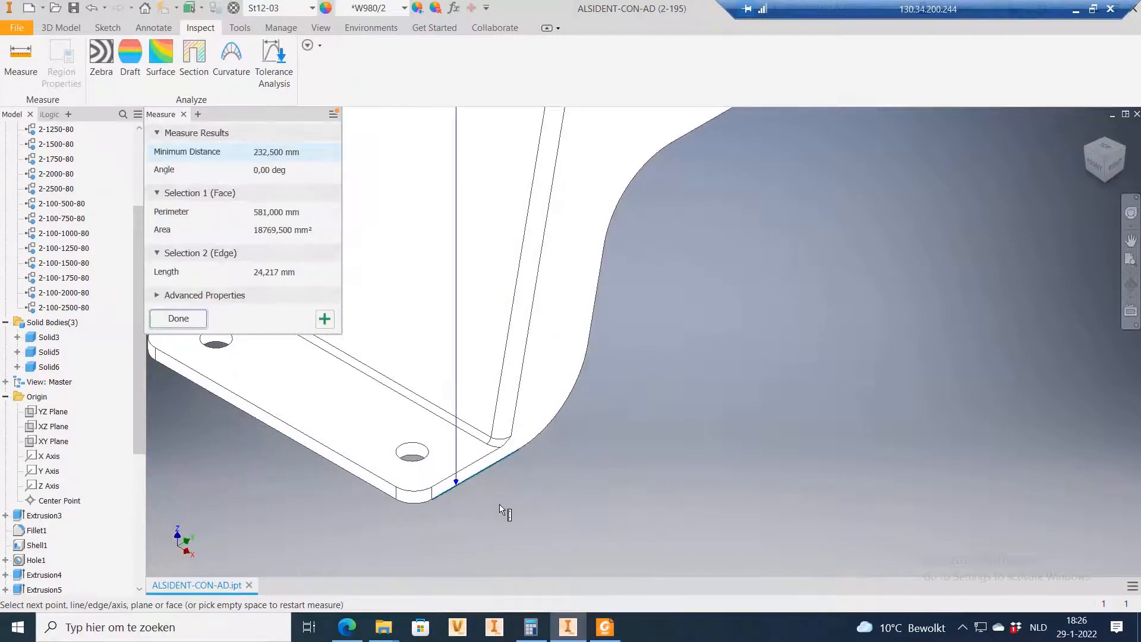
pyautogui.scroll(-5, 499, 501)
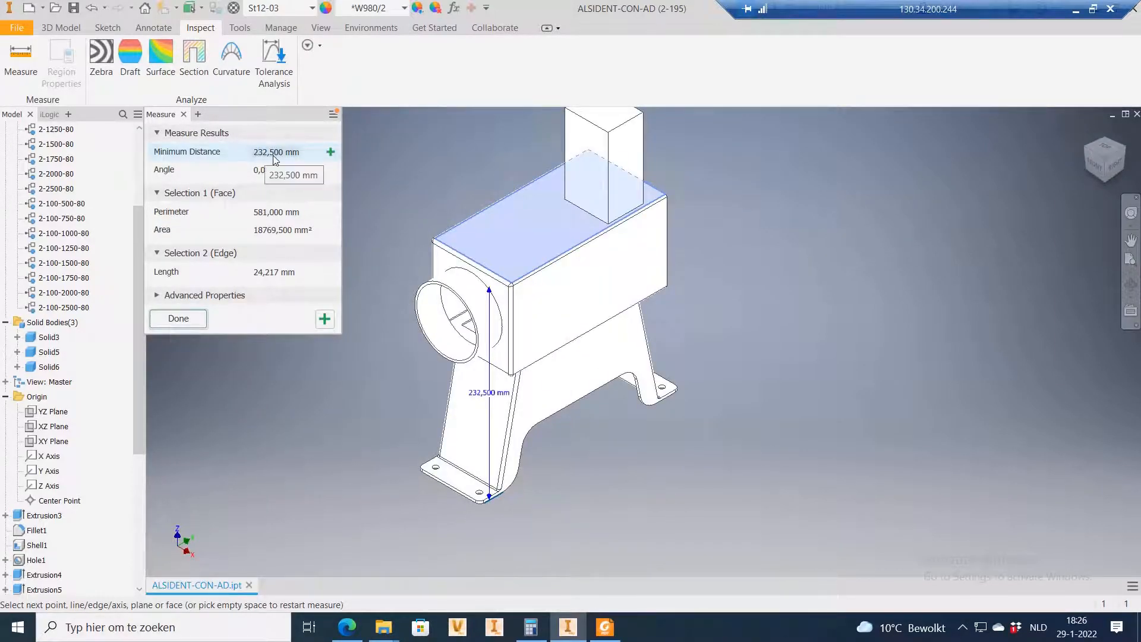
pyautogui.press('Escape')
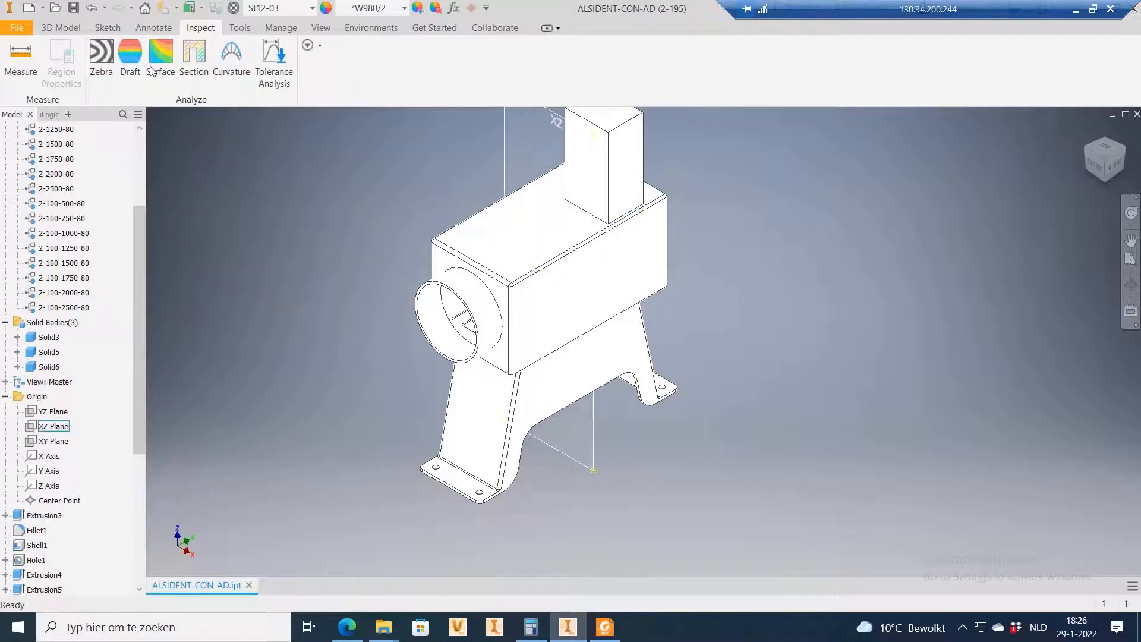
# Step: Create a work plane offset 232.5 mm from the XY Plane, level with the box's top face
pyautogui.click(61, 28)
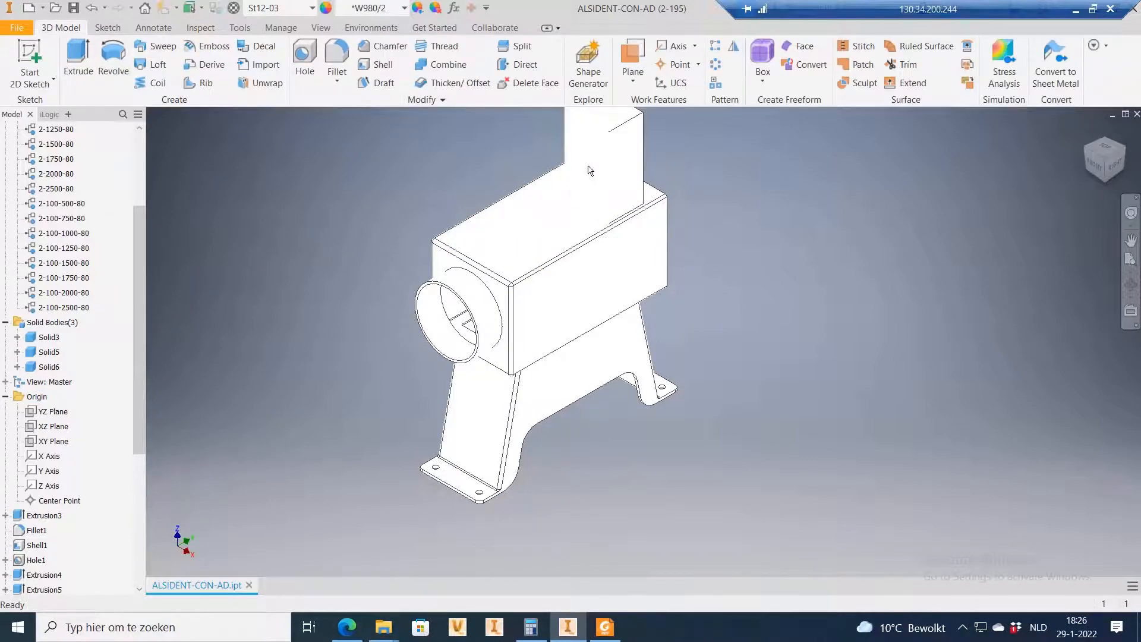
pyautogui.click(535, 227)
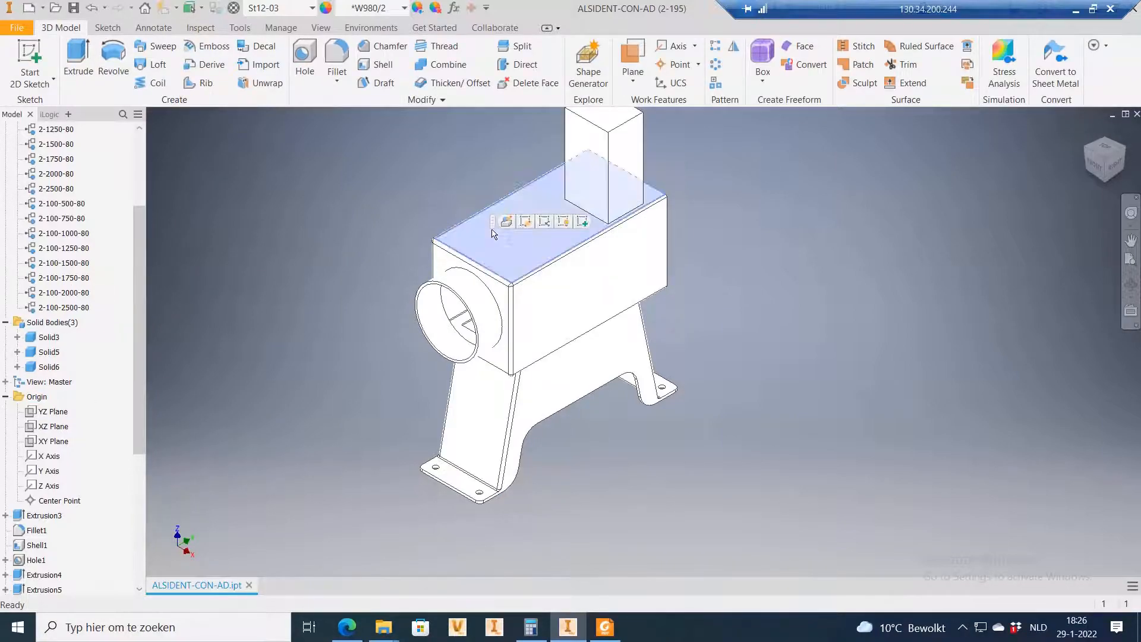
pyautogui.click(633, 71)
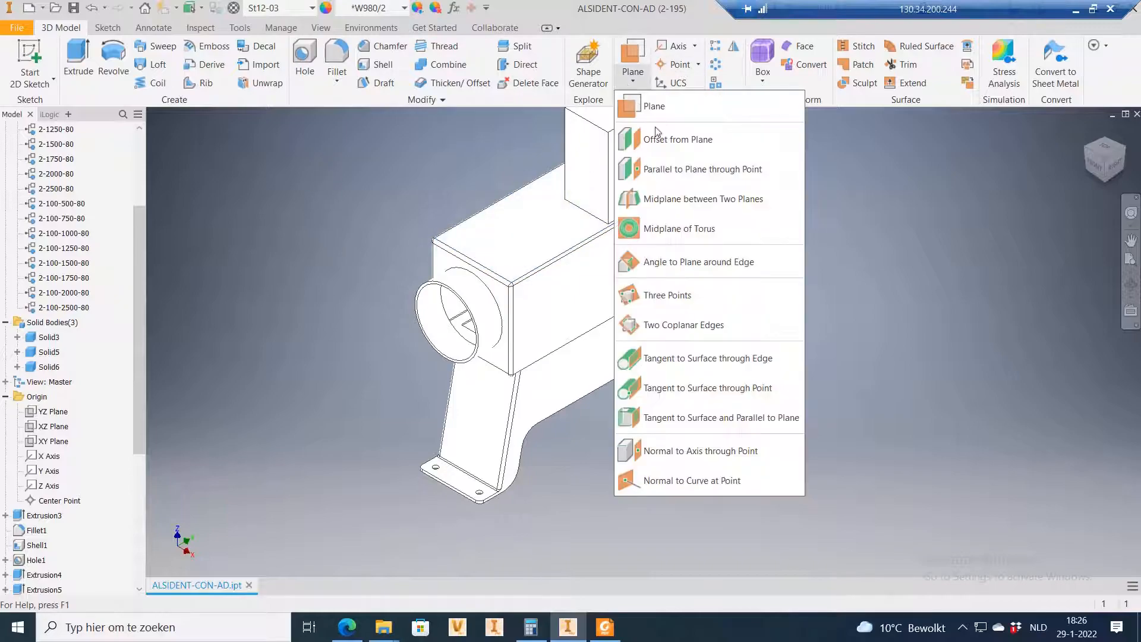
pyautogui.click(683, 132)
pyautogui.click(55, 441)
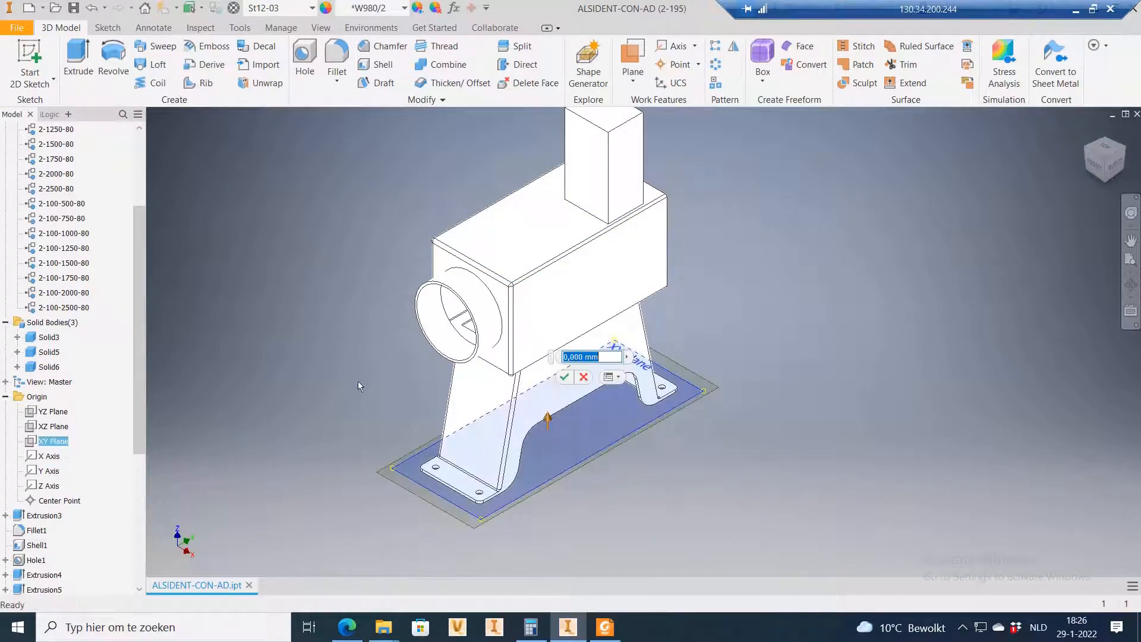
pyautogui.write('232.5')
pyautogui.press('Return')
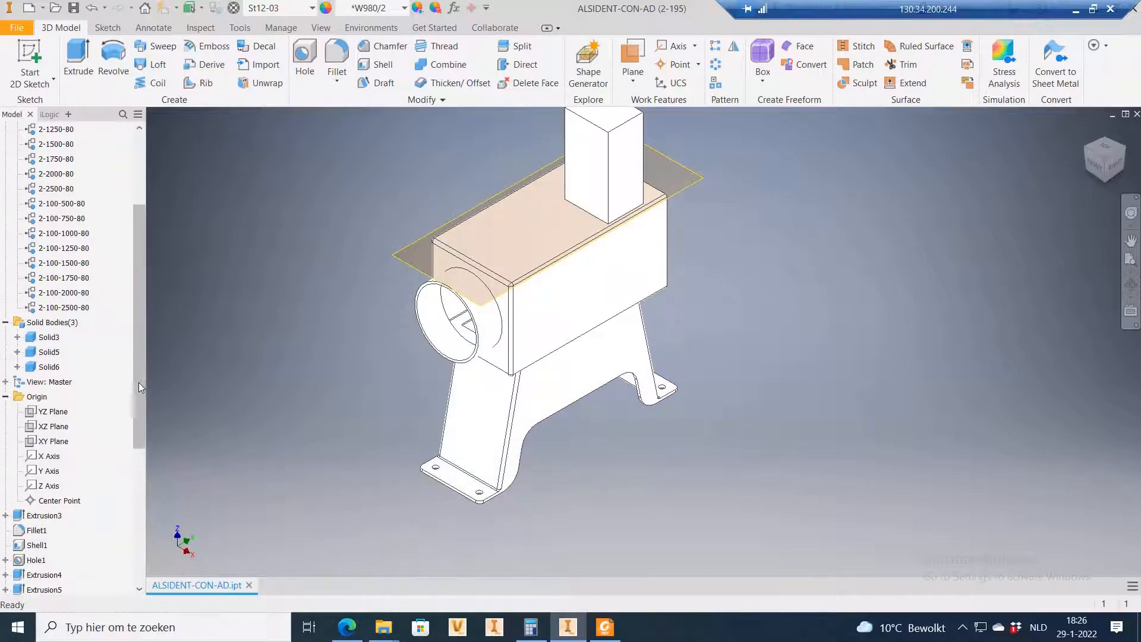
# Step: Move the new work plane before Extrusion14 in the feature order and redefine Sketch18 onto that plane
pyautogui.moveTo(139, 383); pyautogui.dragTo(139, 520)
pyautogui.moveTo(39, 548); pyautogui.dragTo(25, 563)
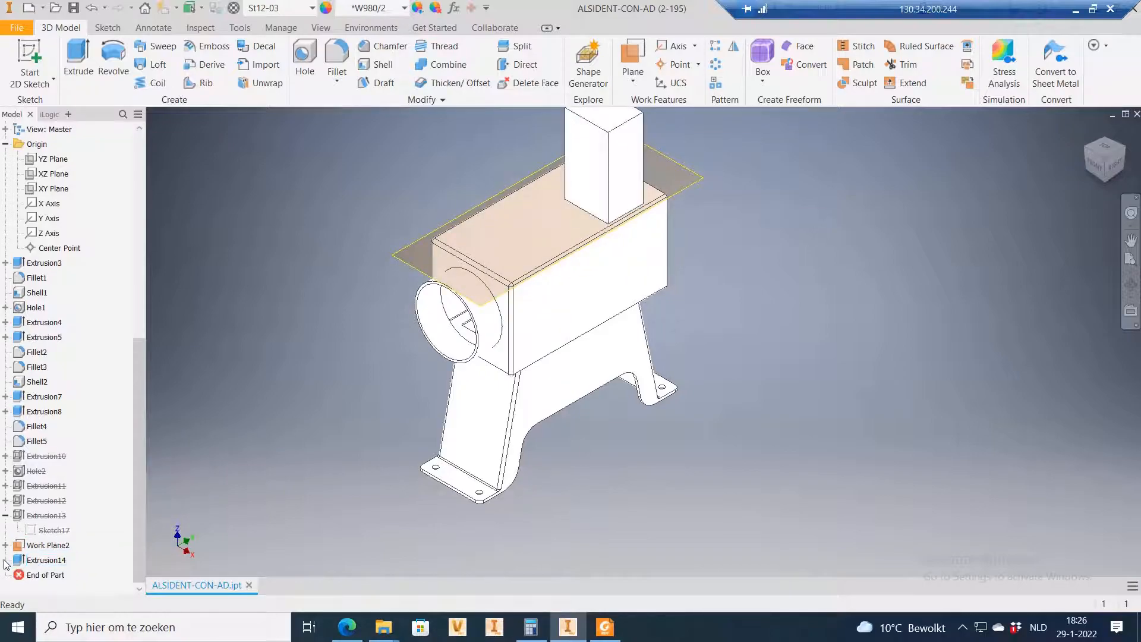
pyautogui.click(5, 560)
pyautogui.rightClick(52, 575)
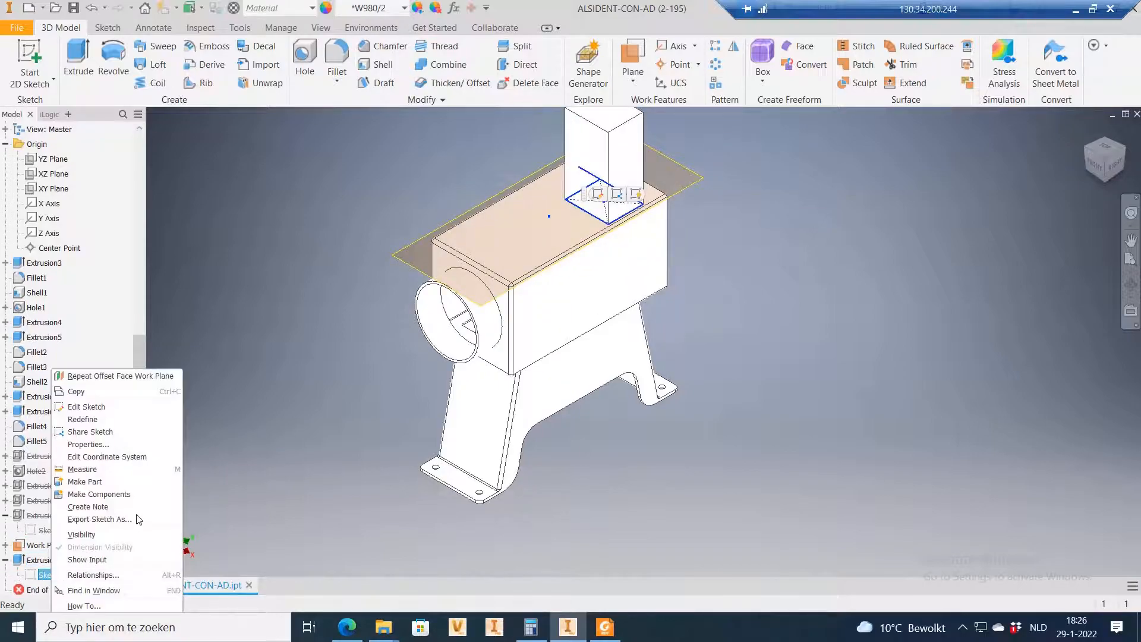
pyautogui.click(86, 420)
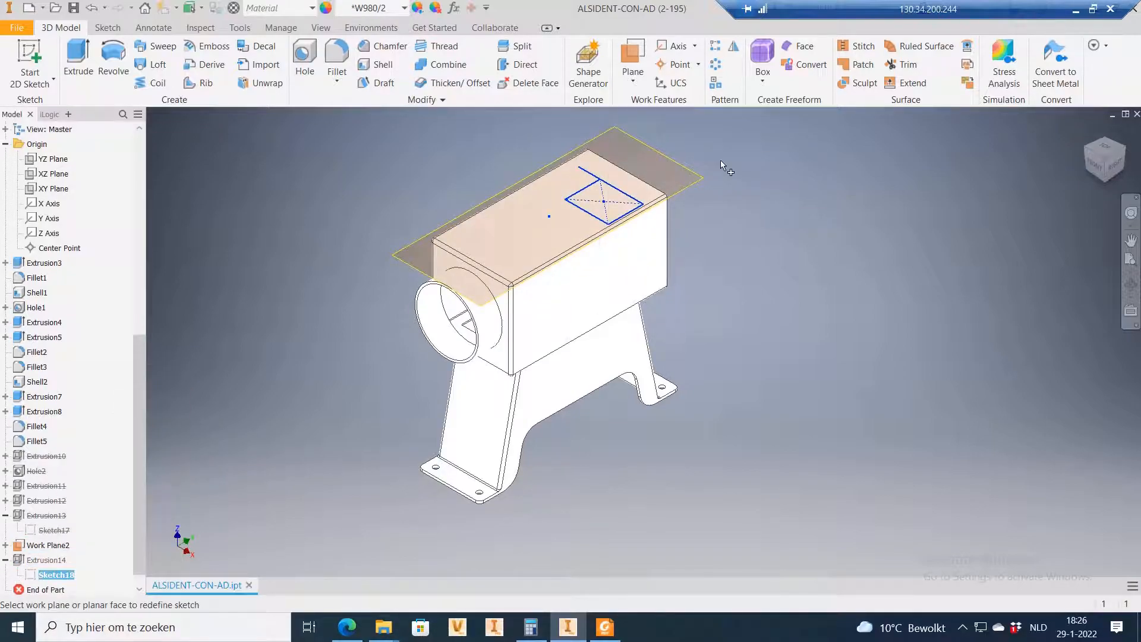
pyautogui.click(691, 184)
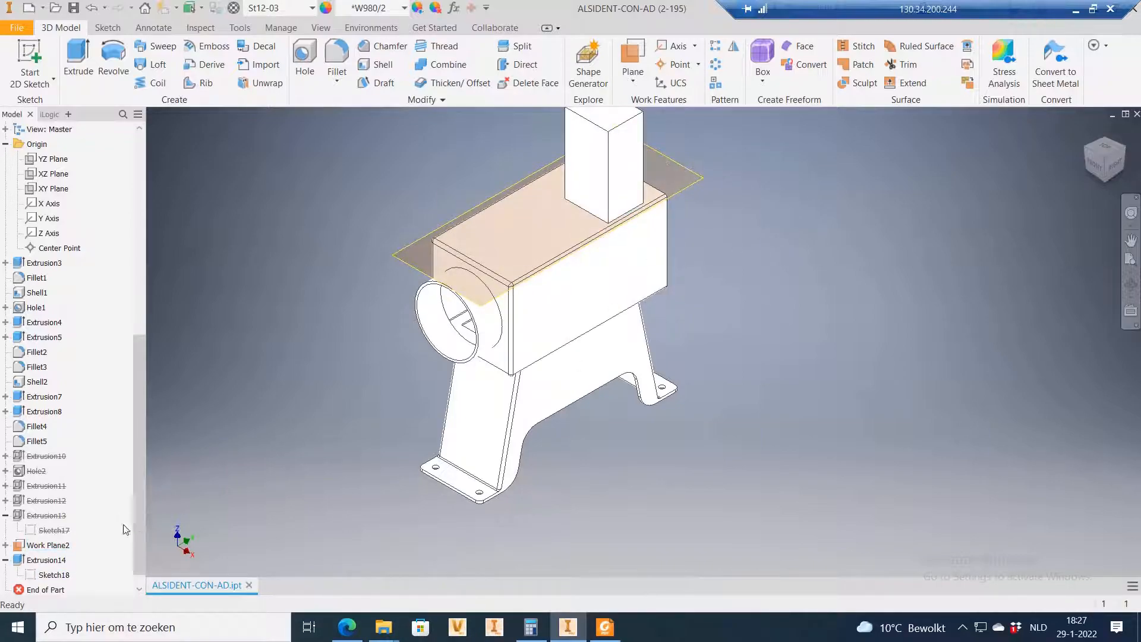
# Step: Hide the offset work plane, and highlight Sketch18 and the plane to check their location
pyautogui.rightClick(694, 184)
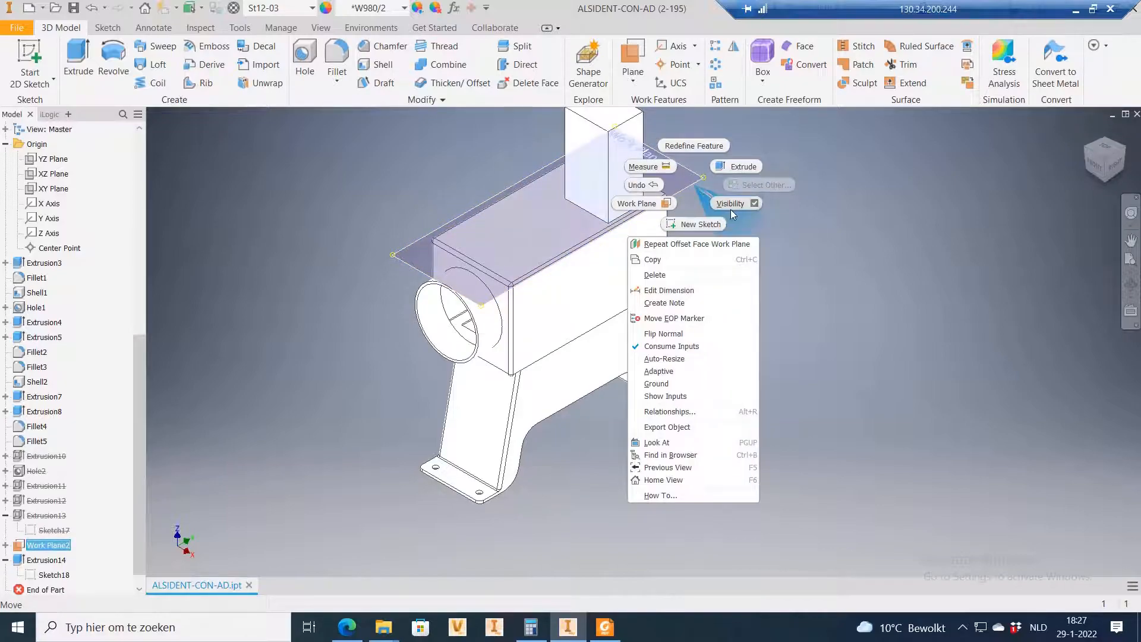
pyautogui.click(730, 209)
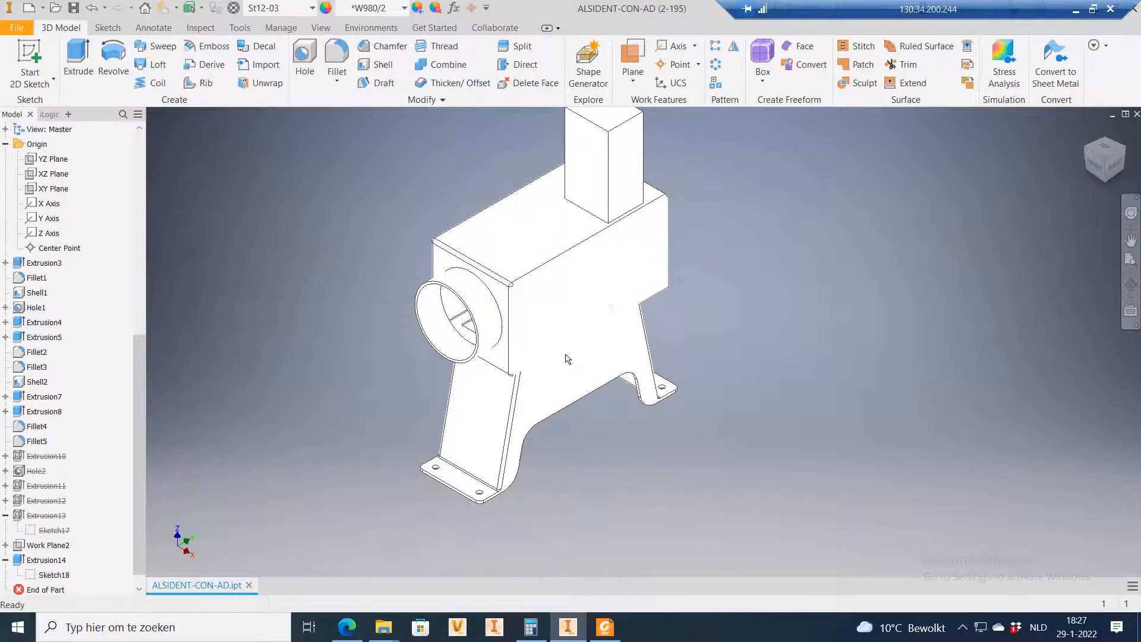
pyautogui.scroll(-3, 568, 357)
pyautogui.scroll(3, 579, 326)
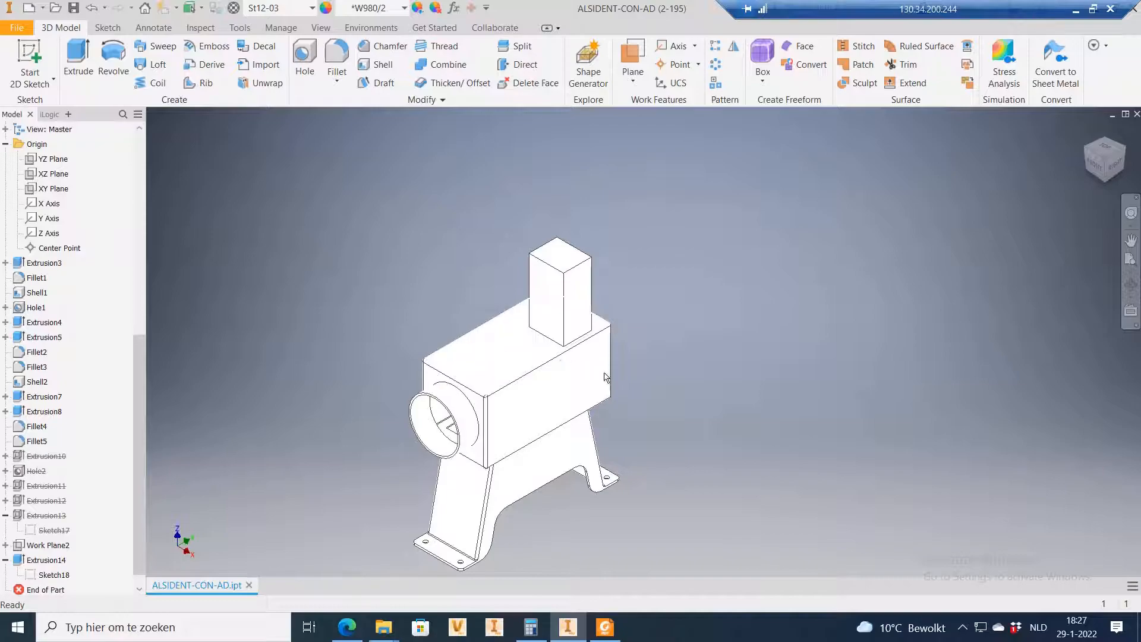
pyautogui.click(53, 575)
pyautogui.click(49, 545)
pyautogui.click(336, 271)
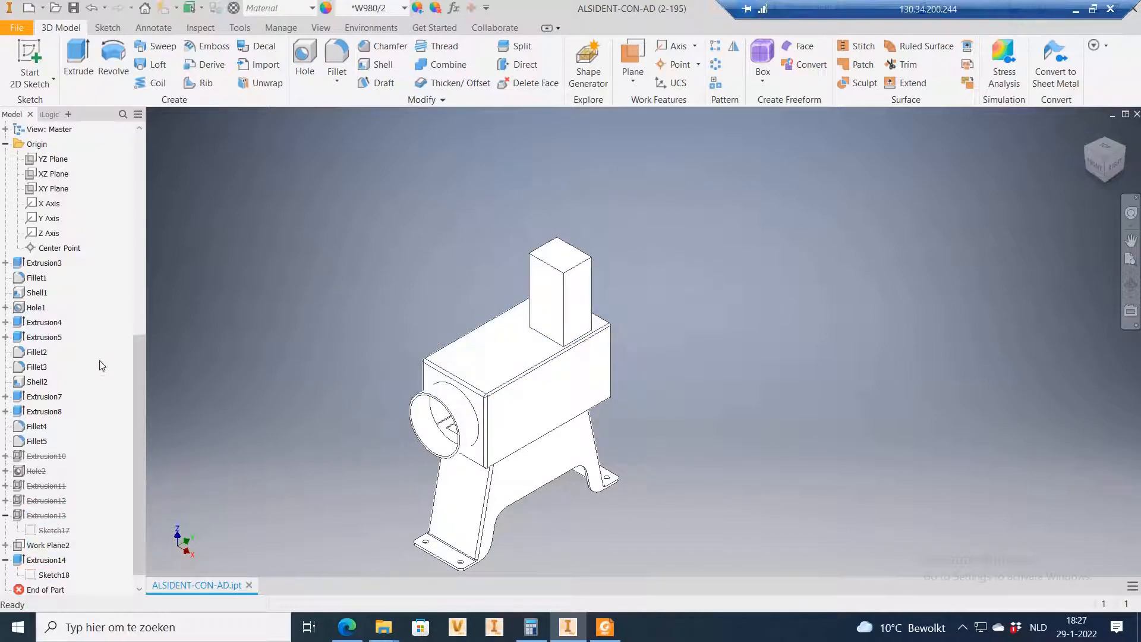
# Step: Activate model state 2-750-80, accepting the reported errors, and view its whole geometry
pyautogui.scroll(4, 98, 388)
pyautogui.scroll(5, 98, 387)
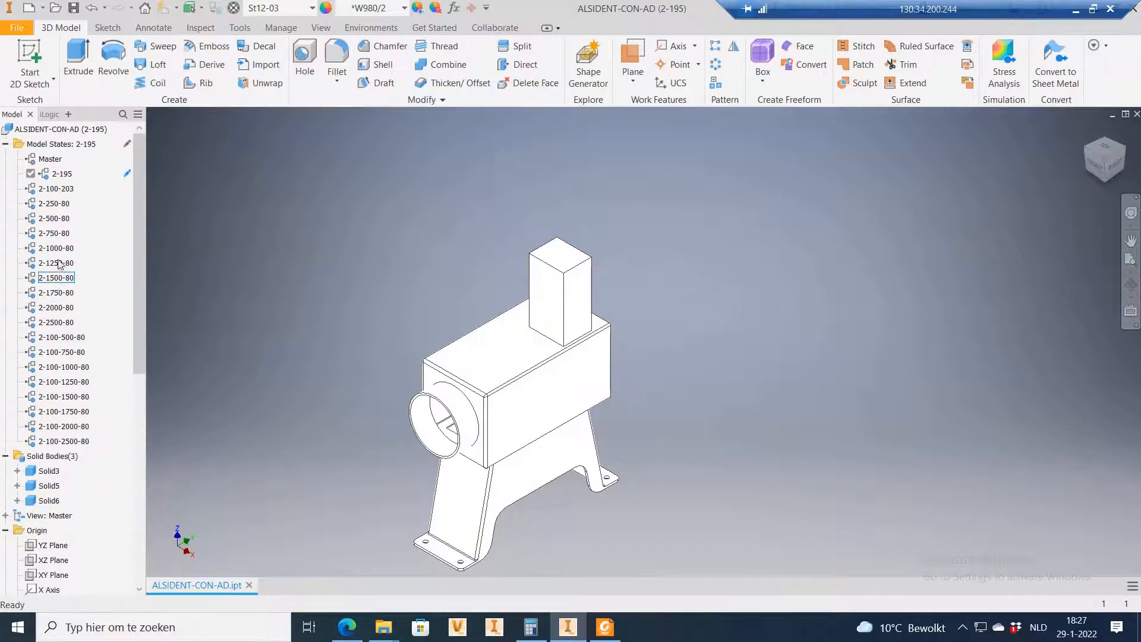
pyautogui.click(54, 235)
pyautogui.doubleClick(54, 233)
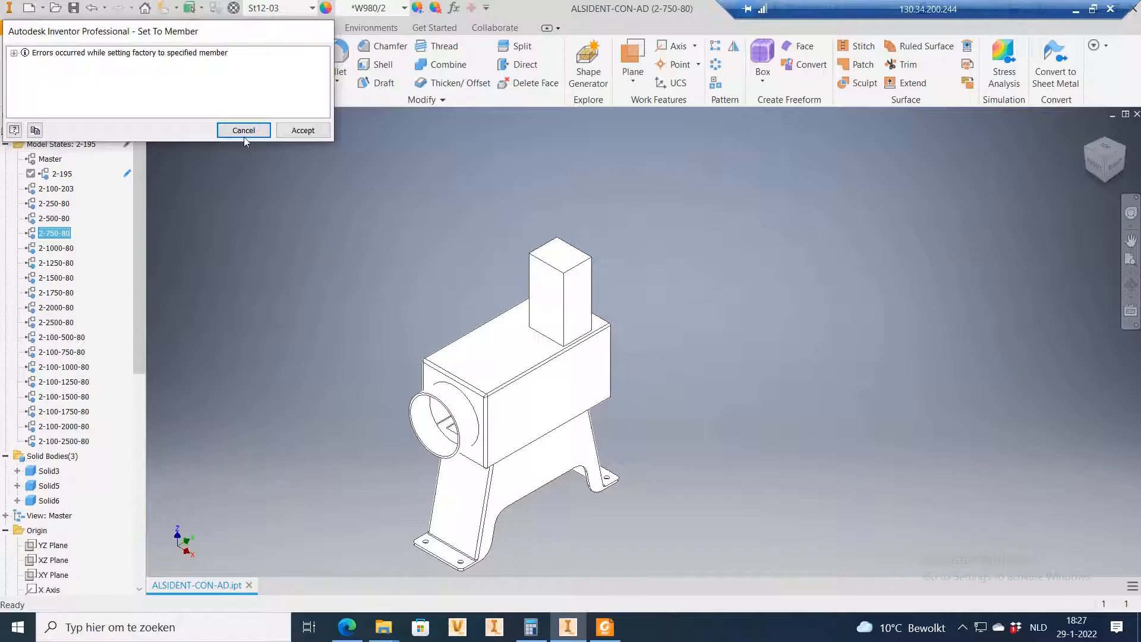
pyautogui.click(303, 130)
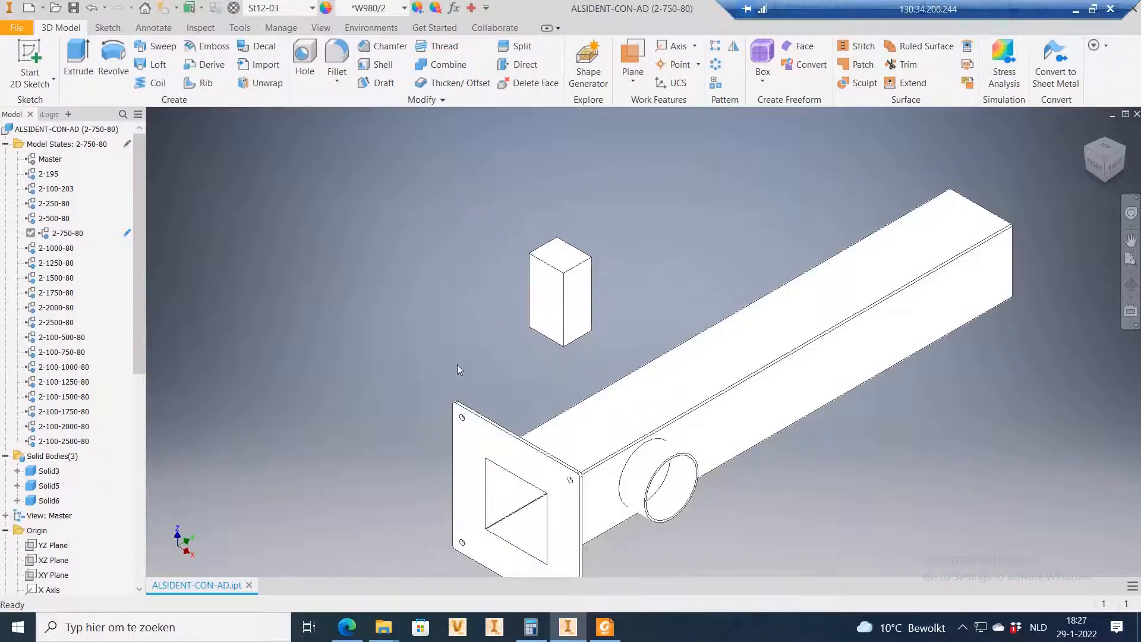
pyautogui.scroll(-5, 483, 296)
pyautogui.scroll(3, 507, 310)
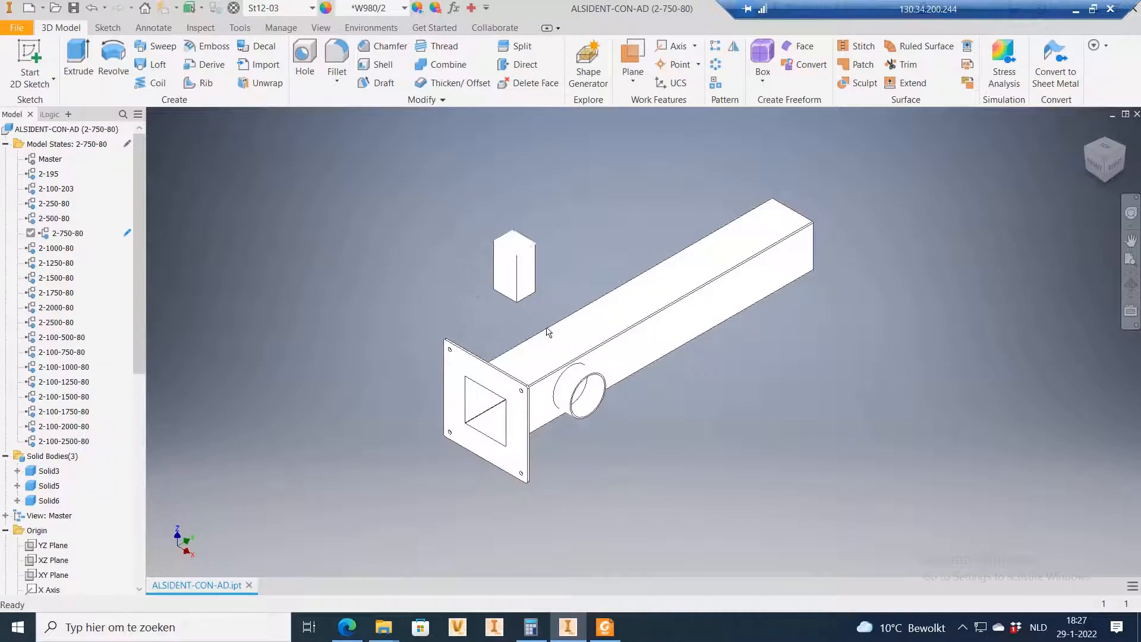
# Step: Examine where Sketch18 of Extrusion14 and its offset work plane lie in model state 2-750-80
pyautogui.moveTo(144, 270); pyautogui.dragTo(131, 559)
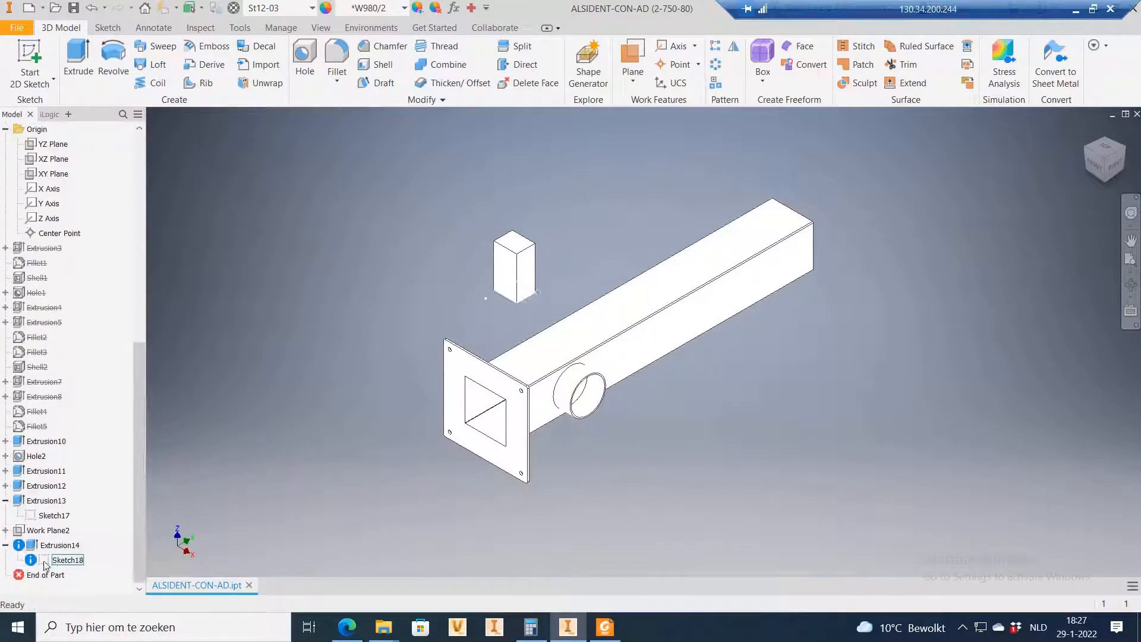
pyautogui.click(67, 560)
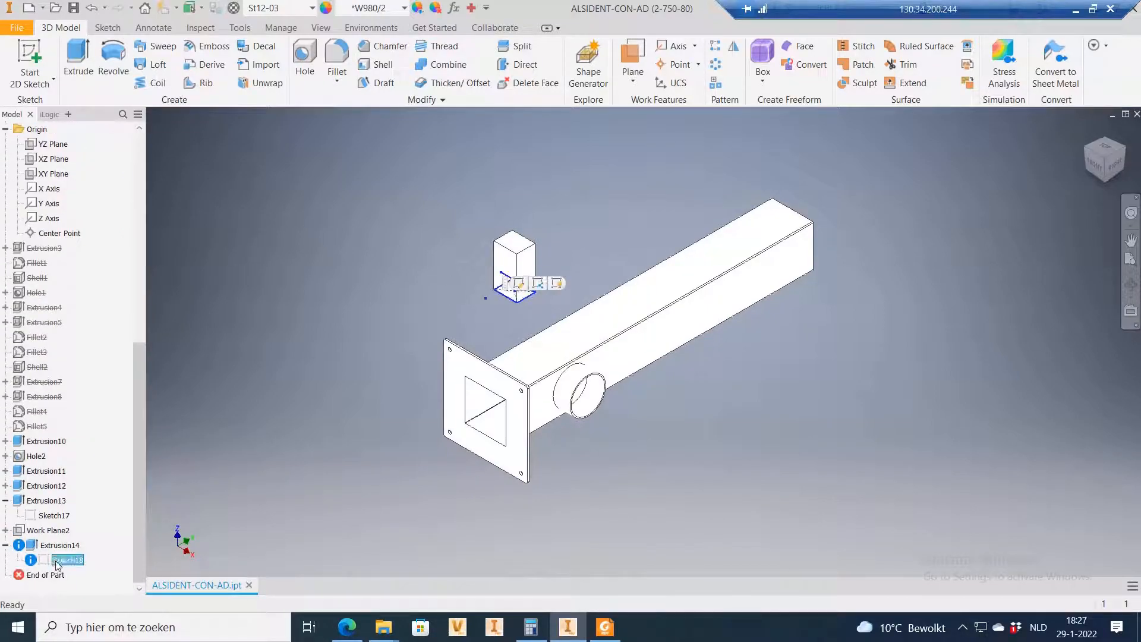
pyautogui.click(494, 321)
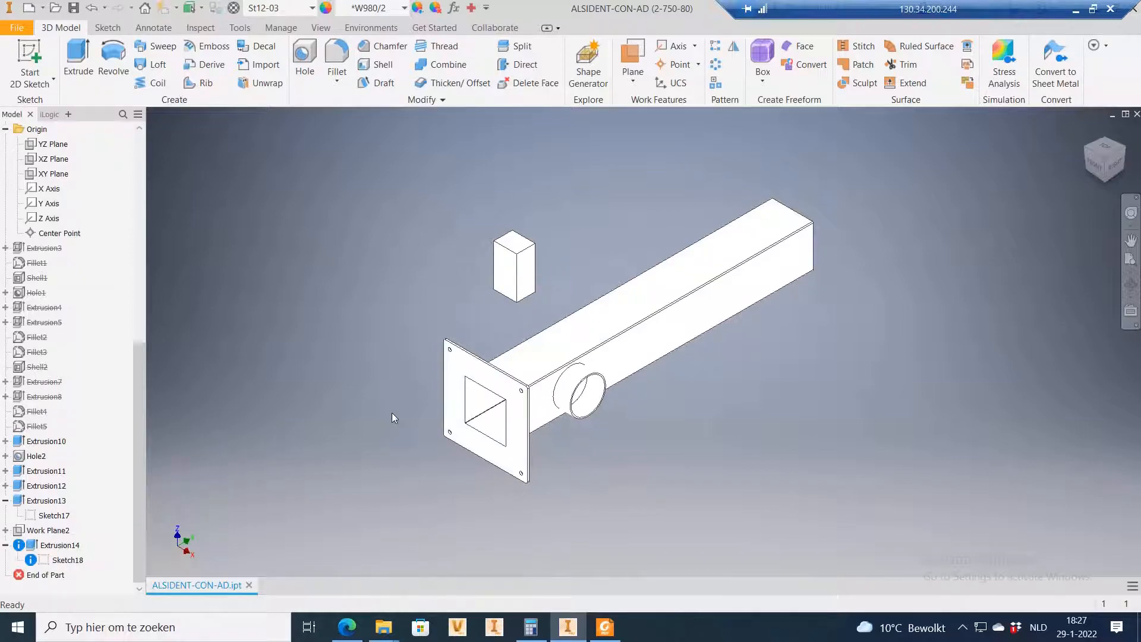
pyautogui.click(49, 531)
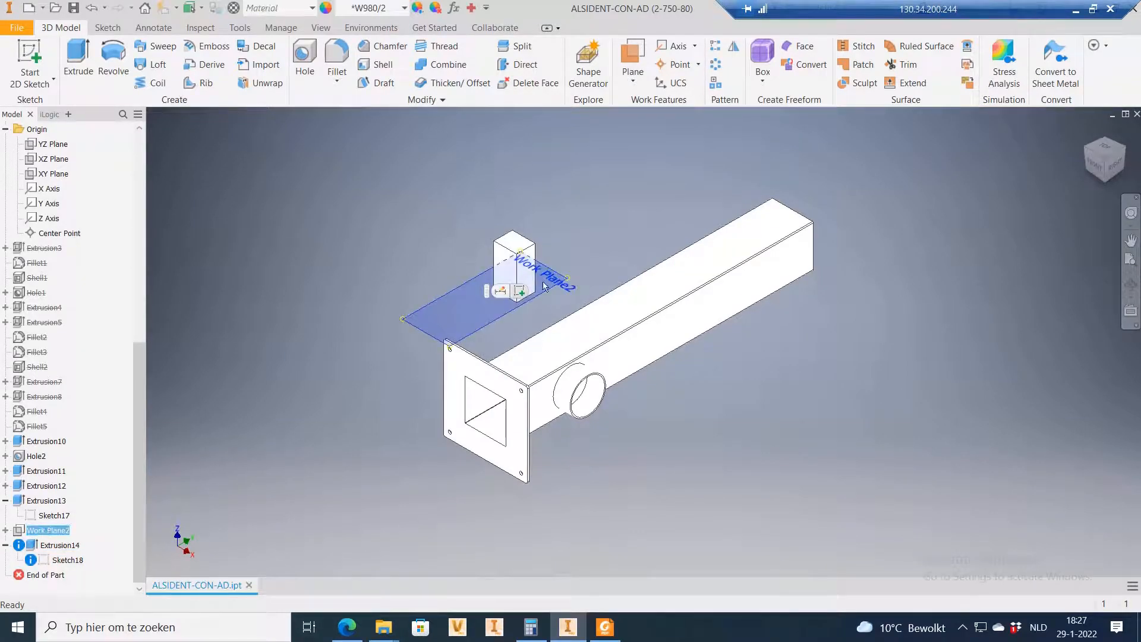
pyautogui.click(327, 369)
pyautogui.click(67, 560)
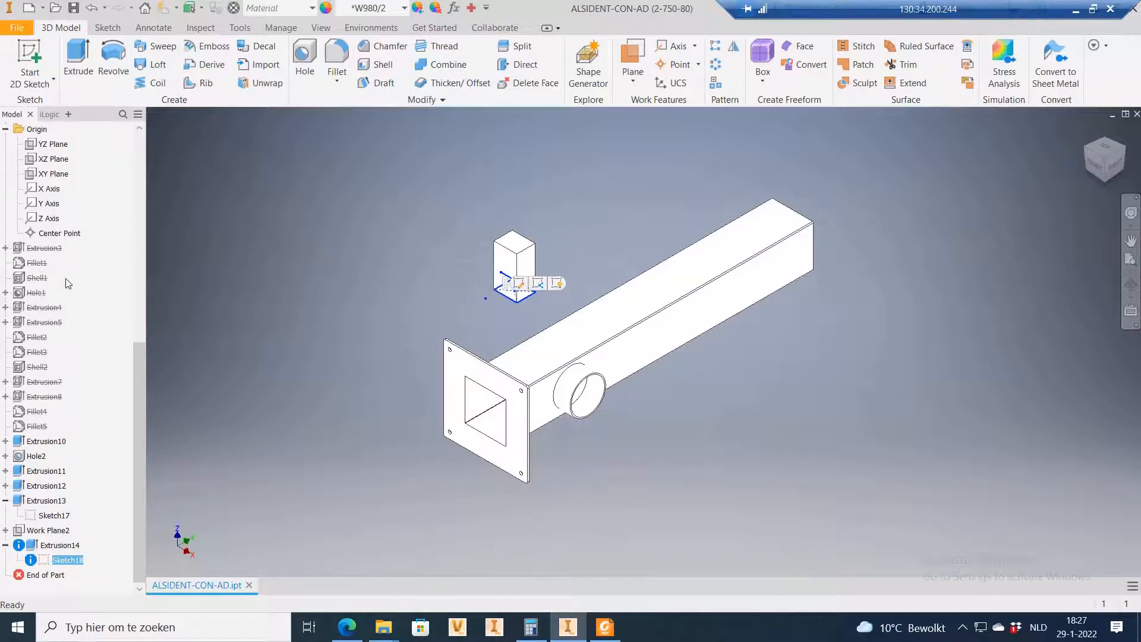
# Step: Examine the model state list and the features around Work Plane2 and Extrusion14 in model state 2-750-80
pyautogui.scroll(8, 71, 285)
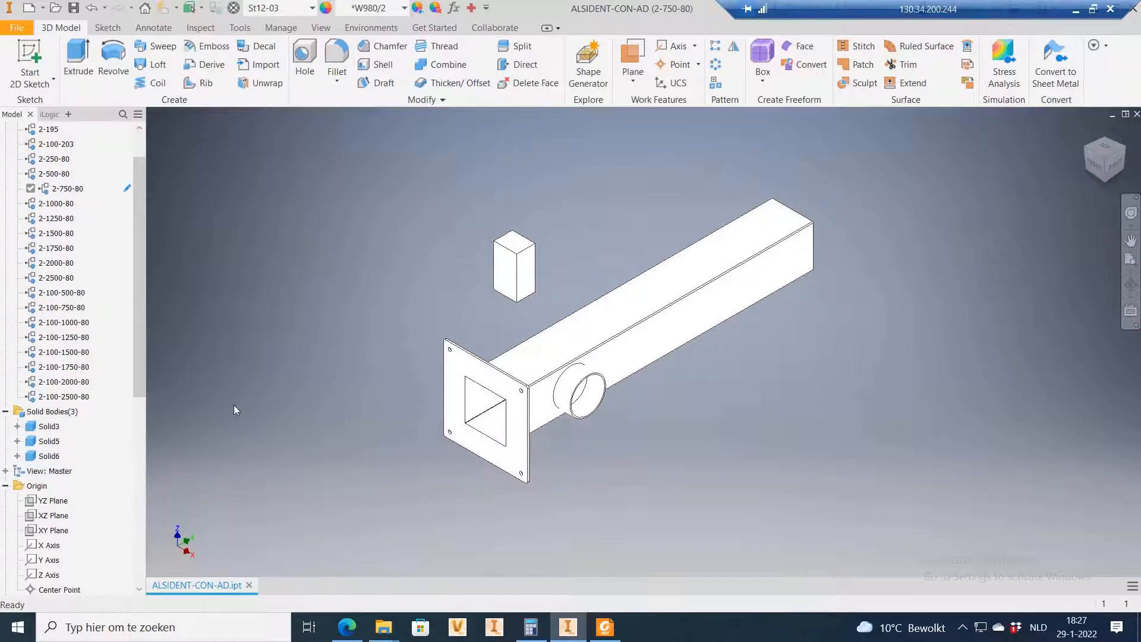
pyautogui.scroll(-8, 88, 577)
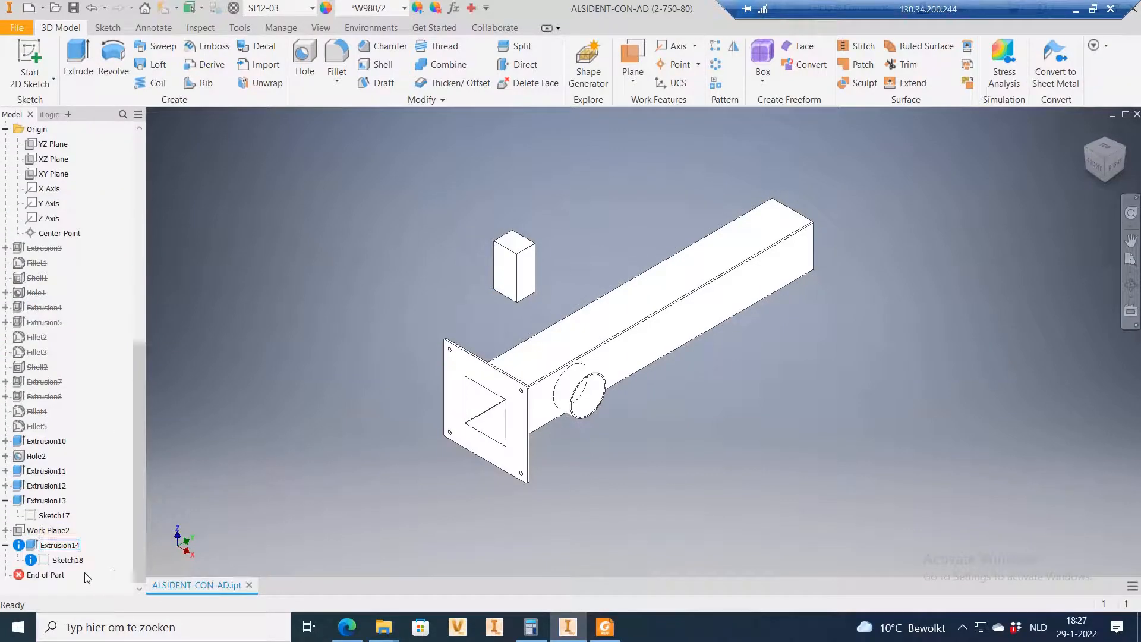
pyautogui.click(45, 530)
pyautogui.click(593, 200)
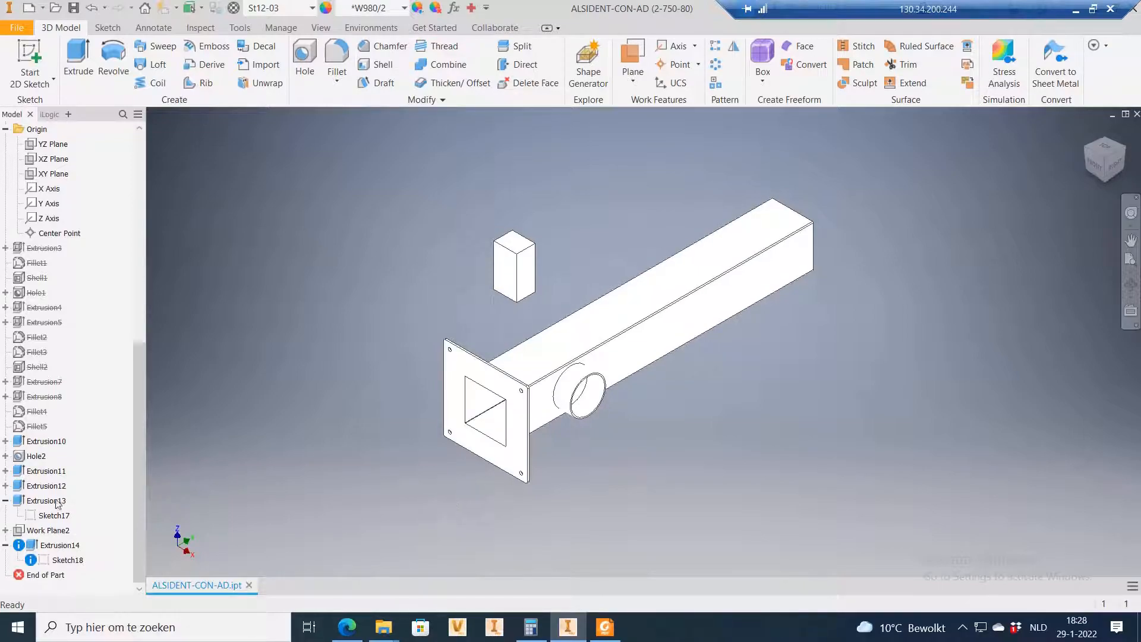
pyautogui.scroll(9, 68, 476)
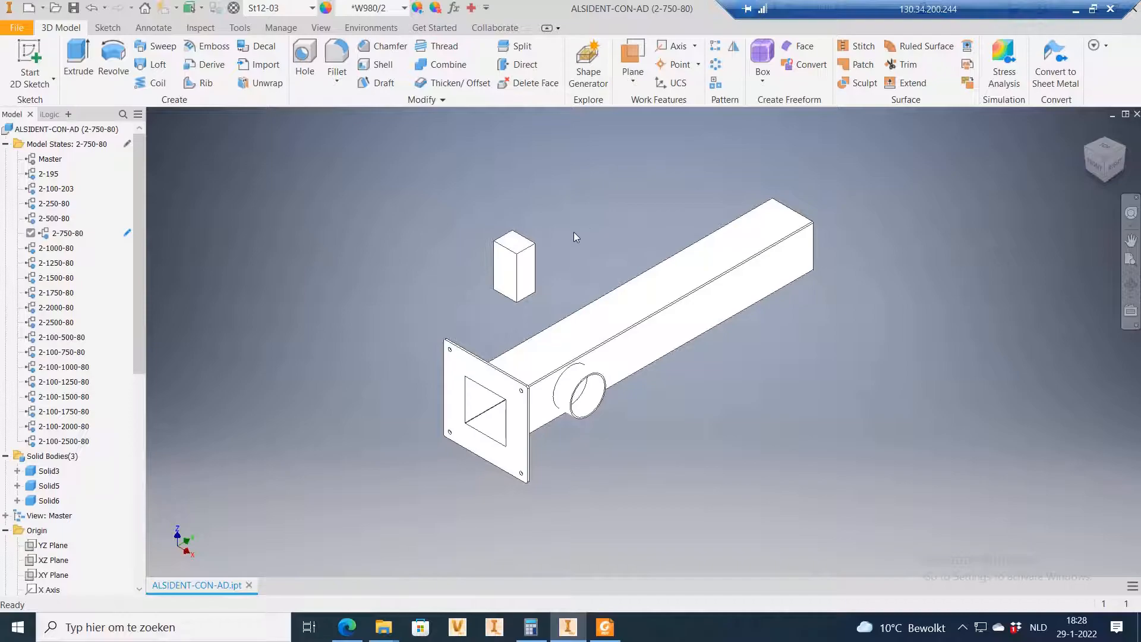
pyautogui.click(81, 129)
pyautogui.click(636, 176)
# Step: Activate model state 2-195 and move the End of Part marker above Work Plane2 in the feature order
pyautogui.doubleClick(49, 174)
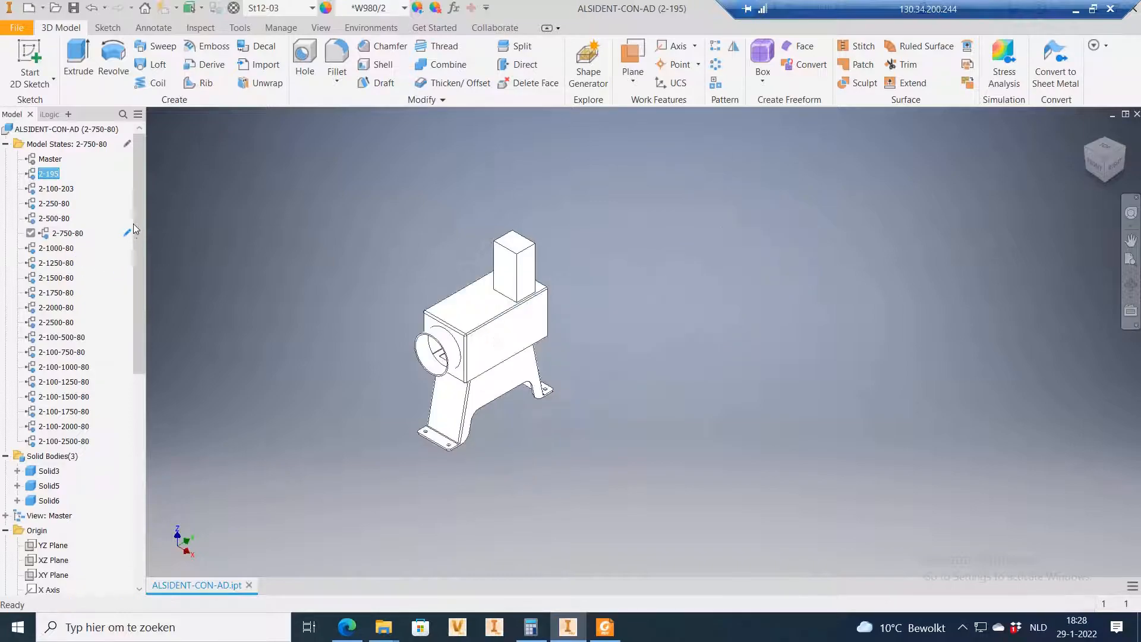
pyautogui.moveTo(137, 223); pyautogui.dragTo(134, 541)
pyautogui.moveTo(41, 575); pyautogui.dragTo(47, 533)
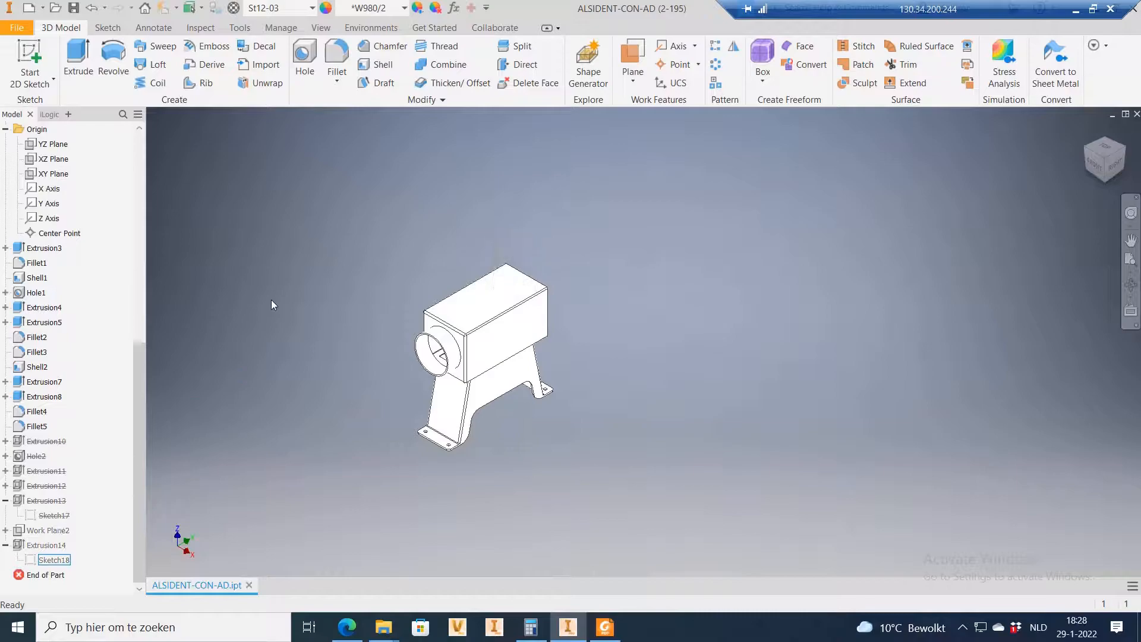
# Step: Check the value of the TEST user parameter in the Parameters list for model state 2-195
pyautogui.click(453, 8)
pyautogui.moveTo(649, 196); pyautogui.dragTo(652, 452)
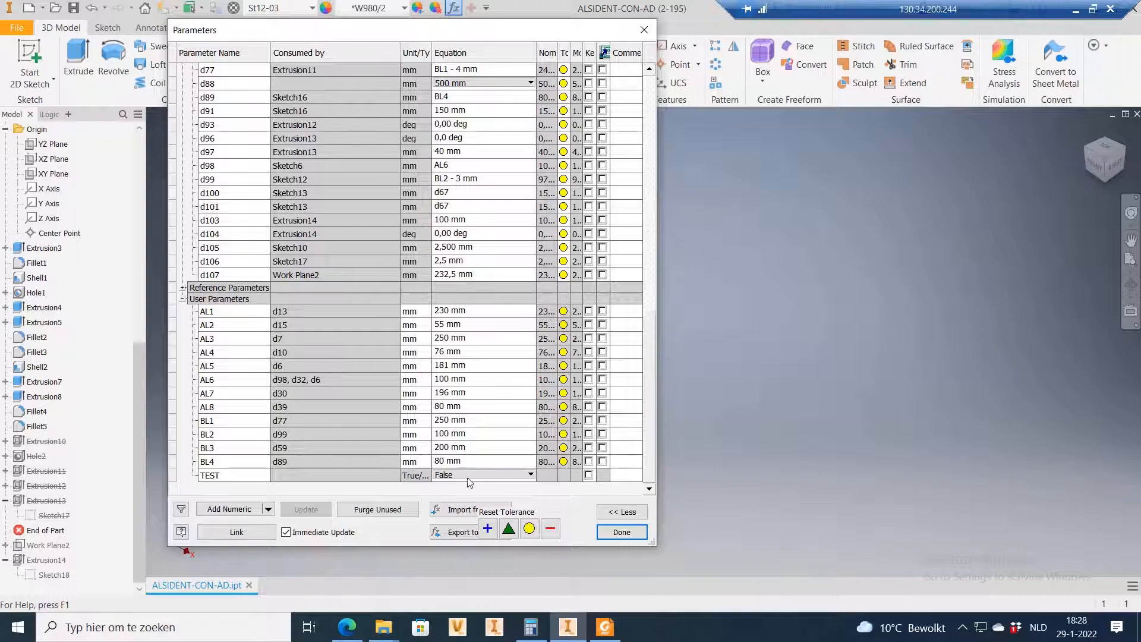
pyautogui.click(622, 531)
pyautogui.scroll(9, 20, 390)
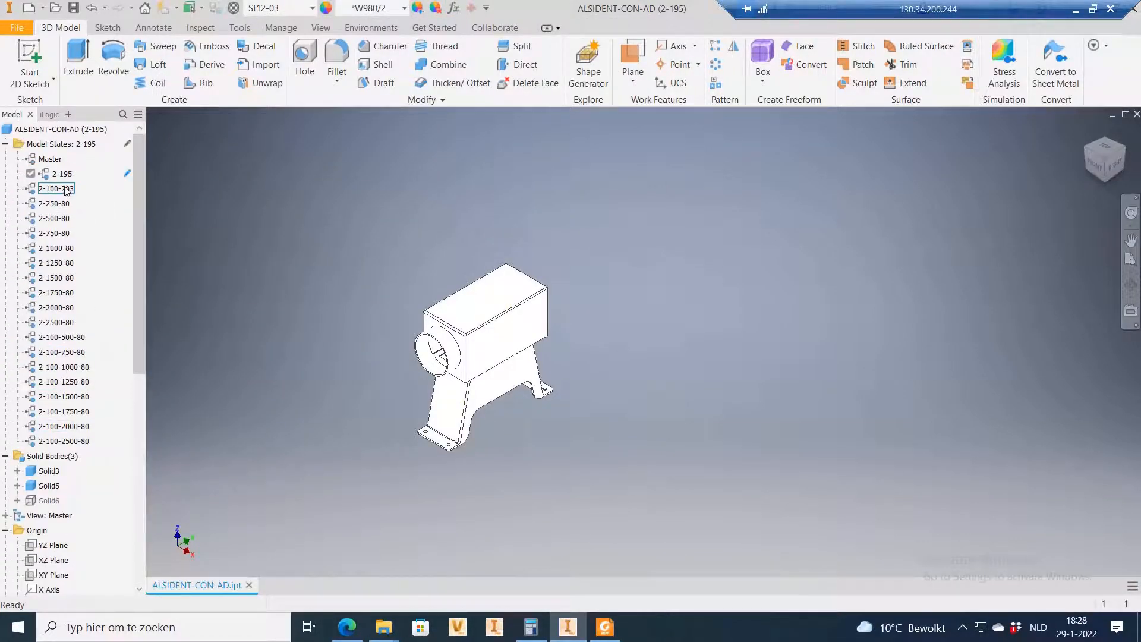
pyautogui.click(453, 8)
pyautogui.scroll(-10, 651, 415)
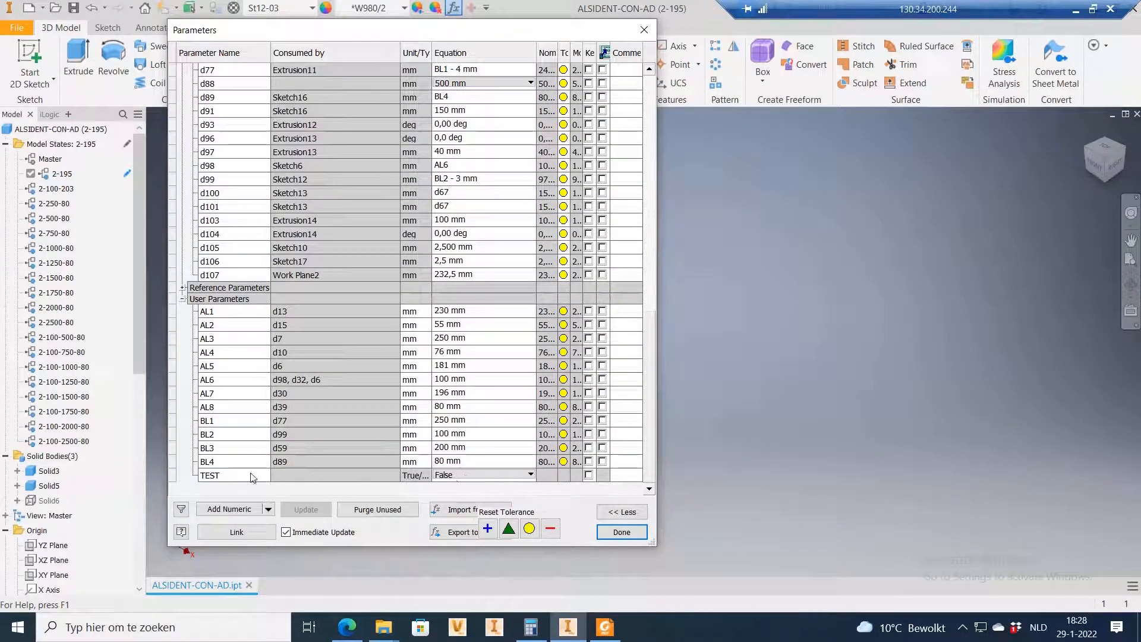
pyautogui.click(603, 532)
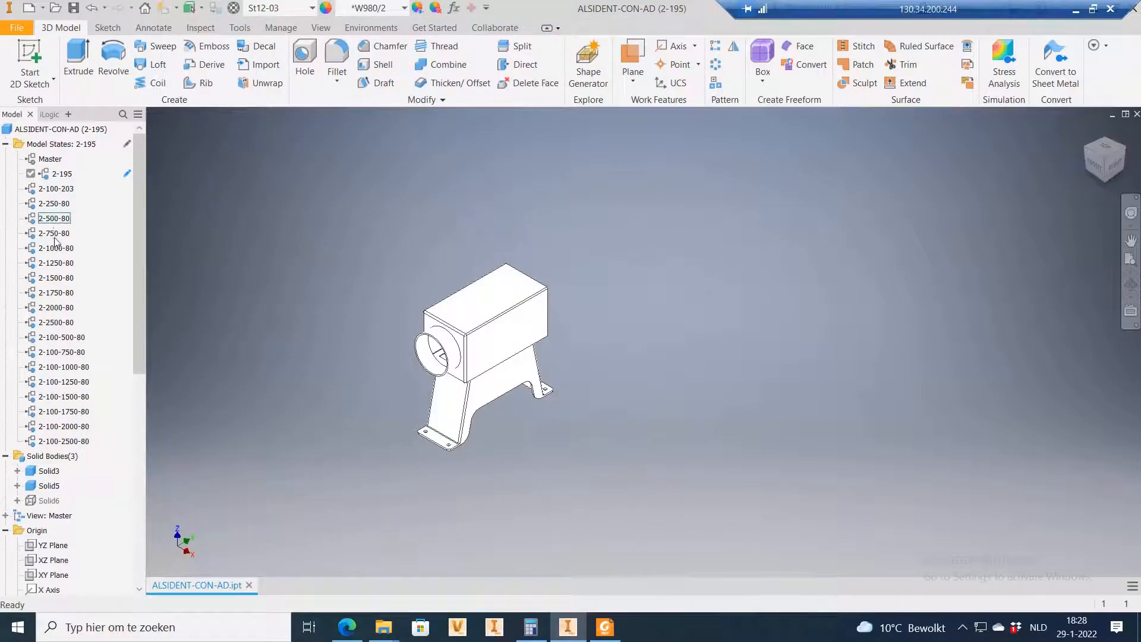
# Step: Activate model state 2-100-203 and set its TEST user parameter to True
pyautogui.doubleClick(54, 189)
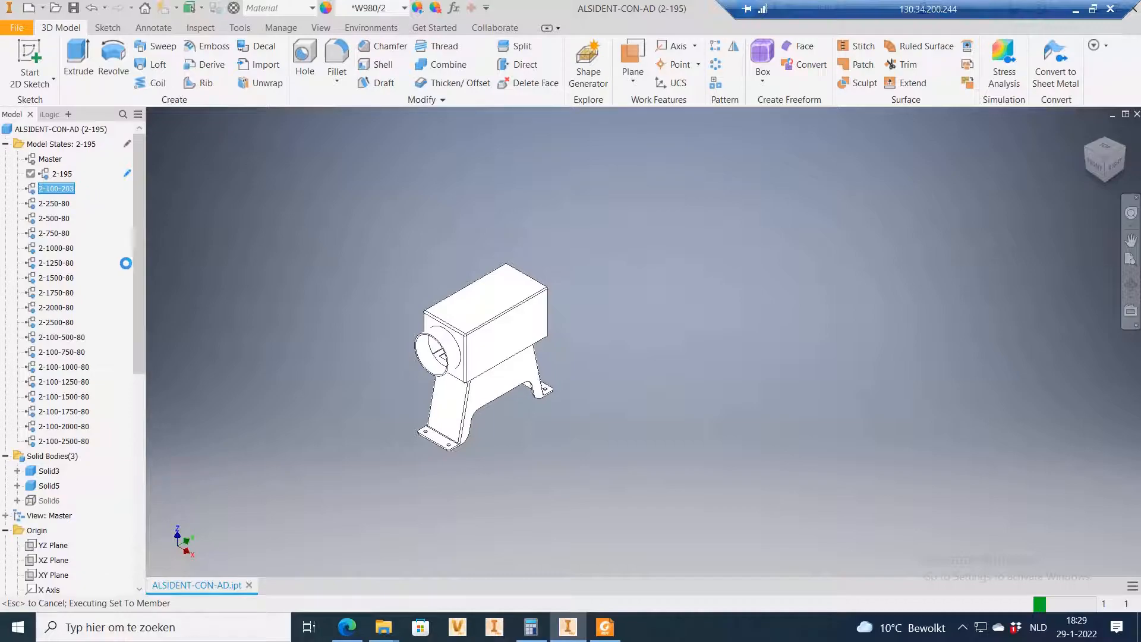
pyautogui.click(454, 8)
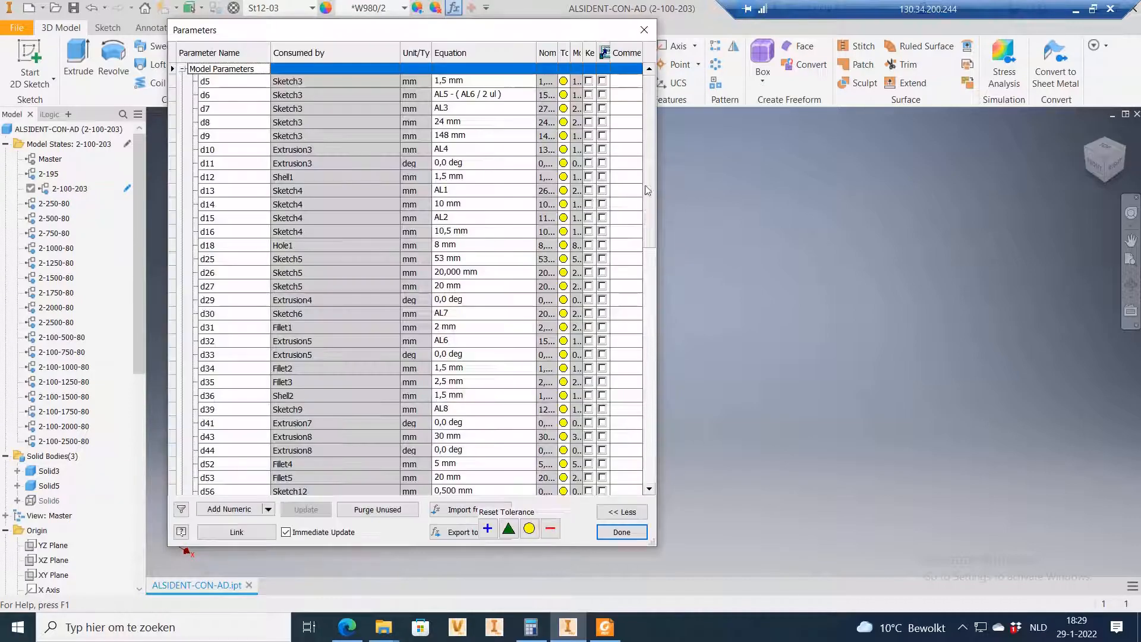
pyautogui.scroll(-10, 549, 469)
pyautogui.click(530, 474)
pyautogui.click(458, 487)
pyautogui.click(621, 532)
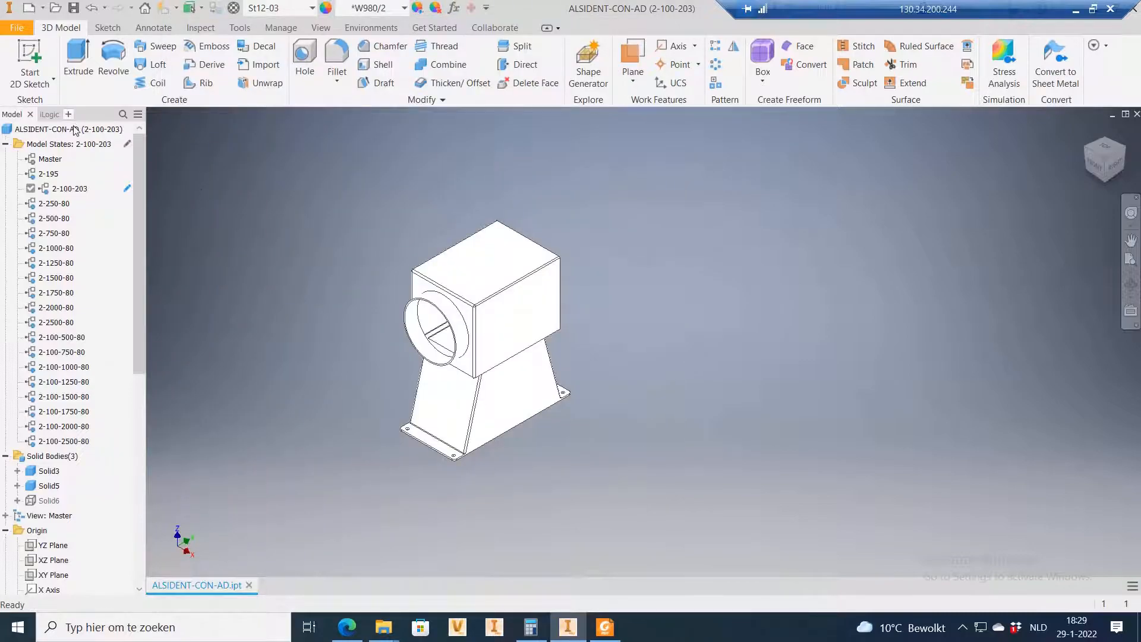
# Step: Activate model state 2-195 and check whether its TEST parameter follows the value set in 2-100-203
pyautogui.doubleClick(47, 174)
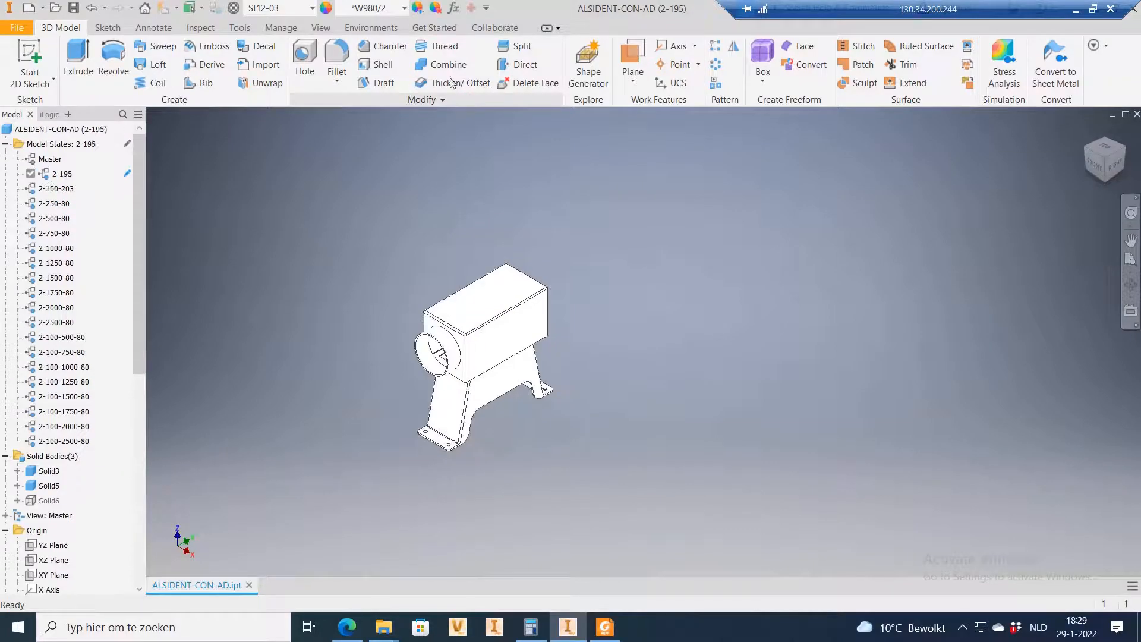
pyautogui.click(452, 8)
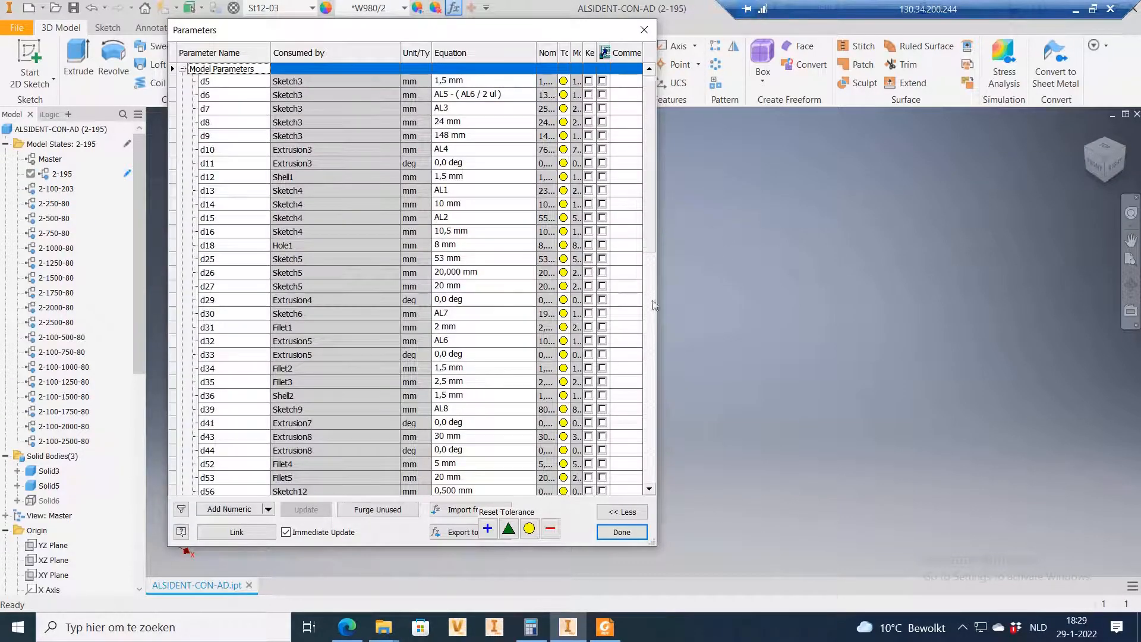
pyautogui.moveTo(652, 188); pyautogui.dragTo(652, 472)
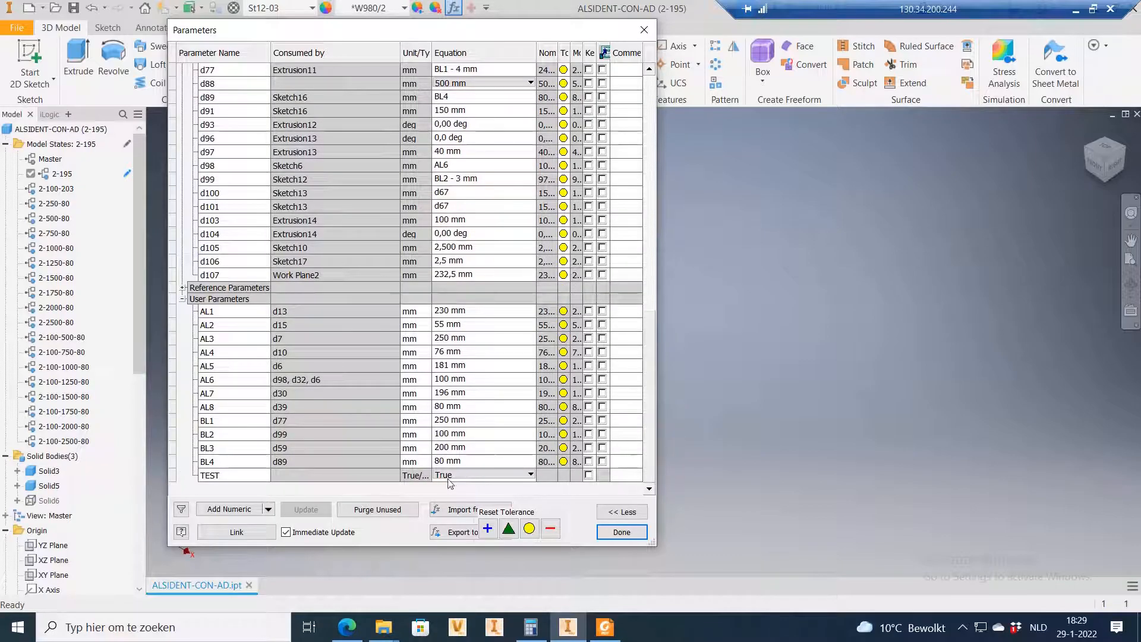
pyautogui.click(622, 532)
# Step: Activate model state 2-250-80 and set its TEST user parameter to False
pyautogui.doubleClick(58, 204)
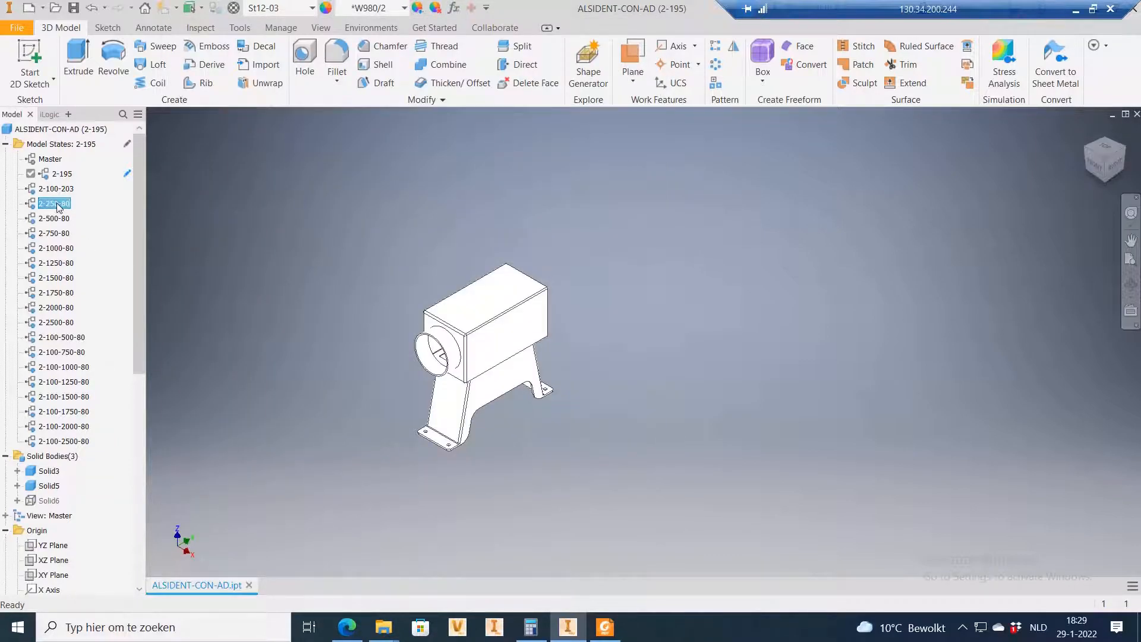
pyautogui.click(453, 8)
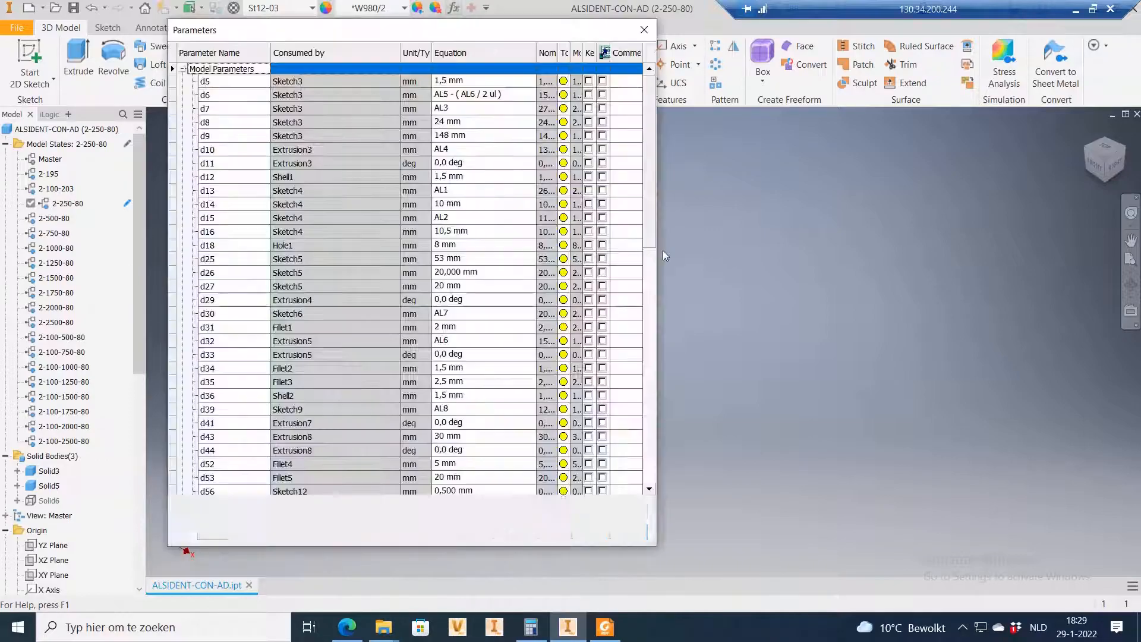
pyautogui.moveTo(648, 192); pyautogui.dragTo(652, 483)
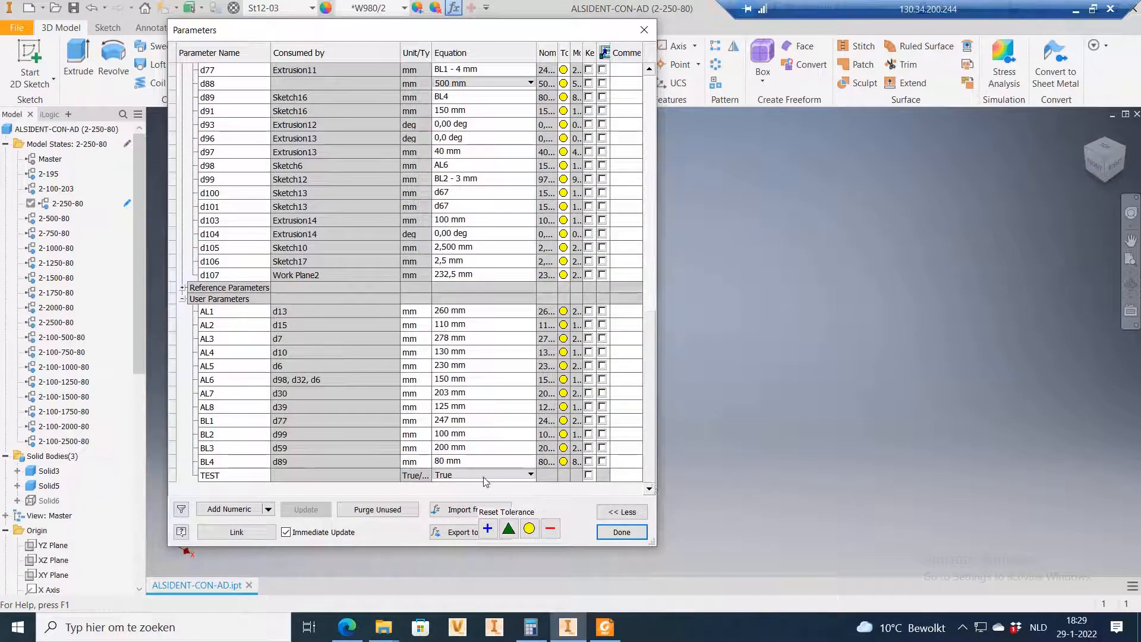
pyautogui.click(483, 476)
pyautogui.click(469, 498)
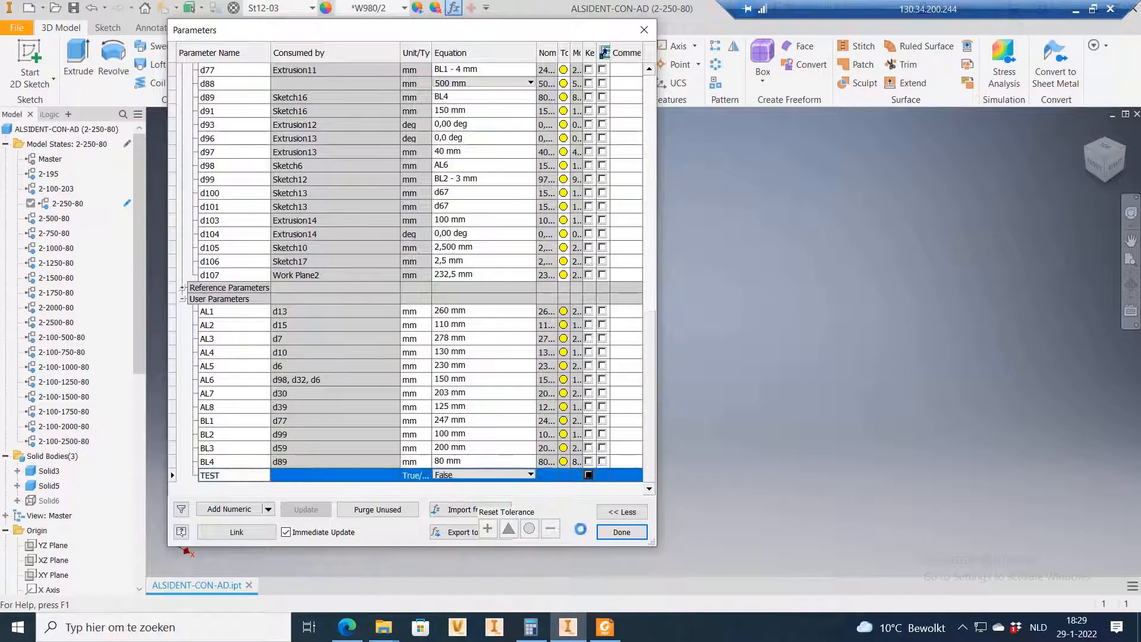
pyautogui.click(621, 531)
# Step: Activate model state 2-100-203 and check whether its TEST parameter follows the value set in 2-250-80
pyautogui.doubleClick(76, 189)
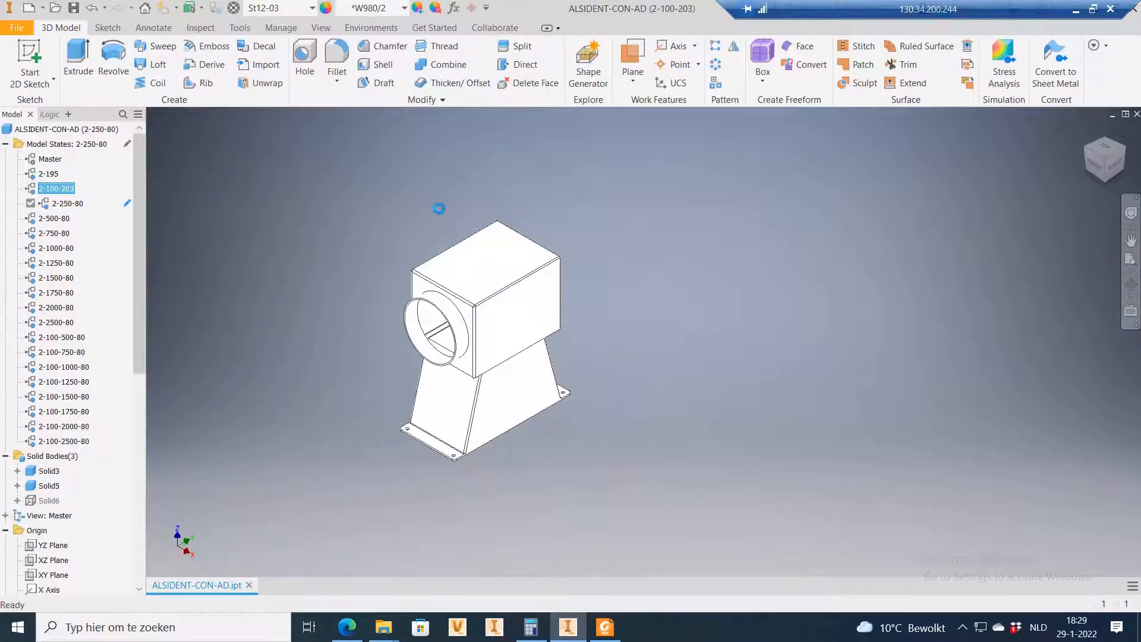
pyautogui.click(454, 8)
pyautogui.moveTo(650, 224); pyautogui.dragTo(646, 469)
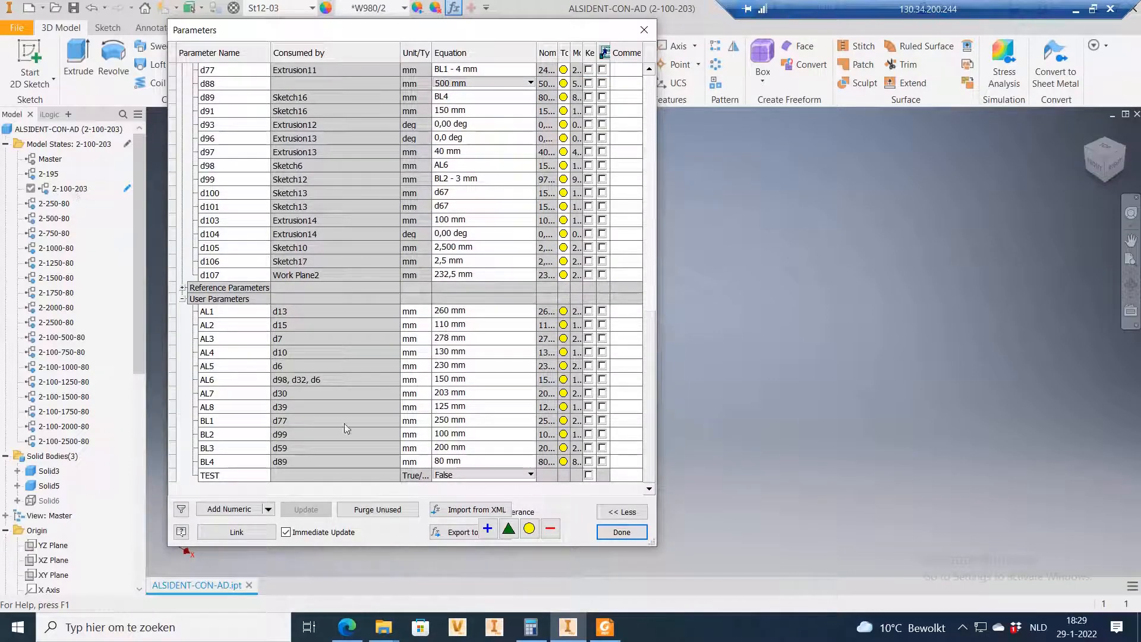
pyautogui.click(621, 532)
# Step: Activate model state 2-250-80 again and set its TEST user parameter to True
pyautogui.doubleClick(59, 203)
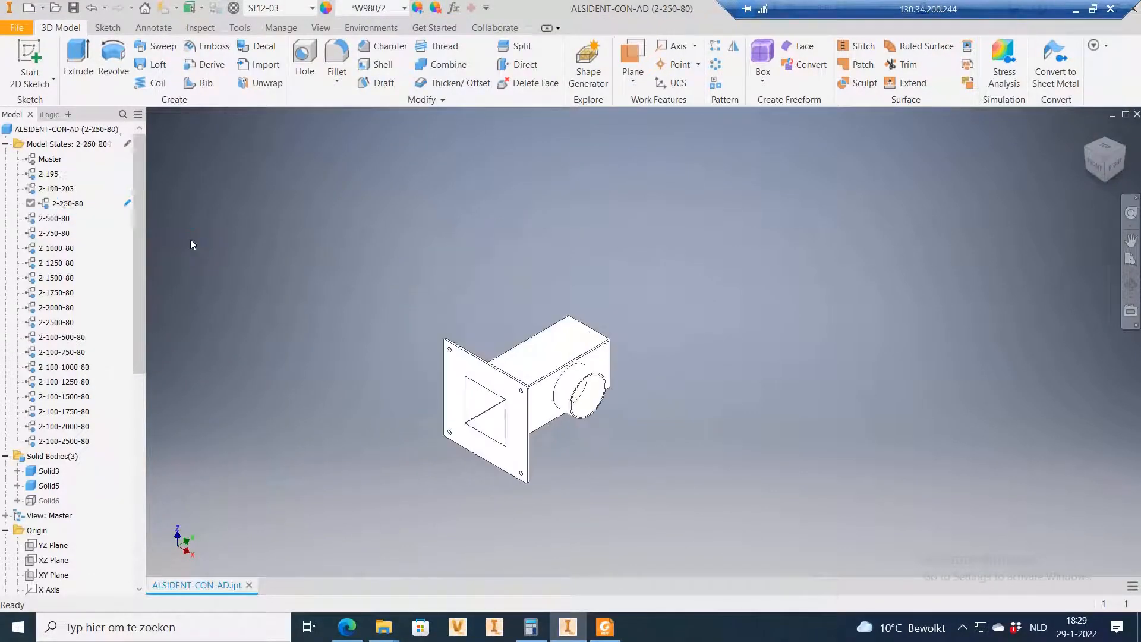
pyautogui.click(454, 8)
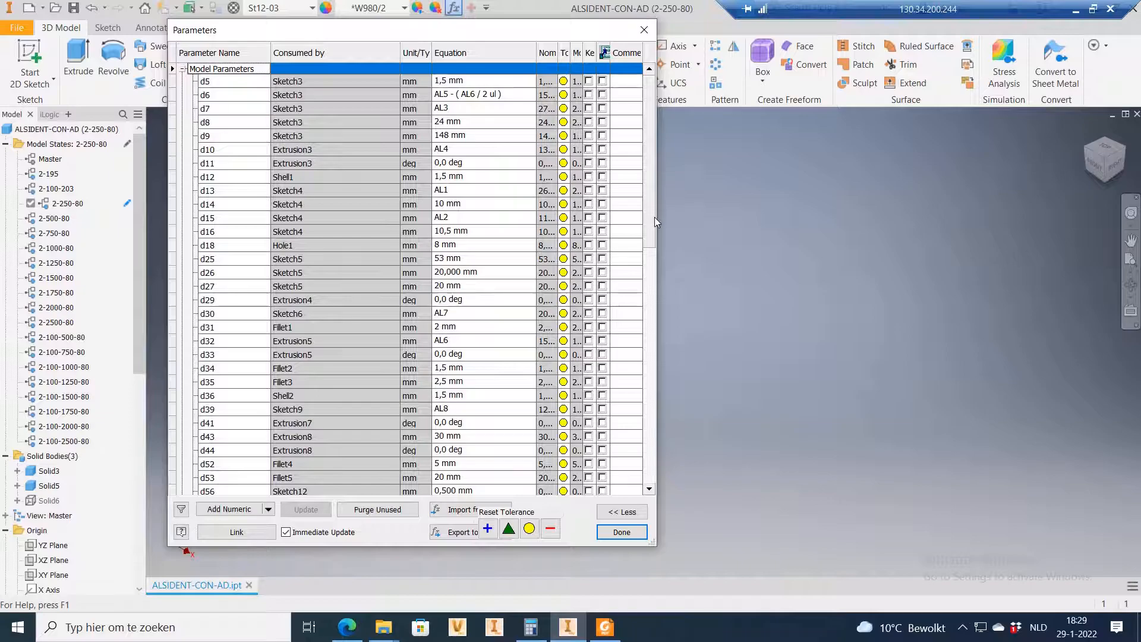
pyautogui.moveTo(655, 212); pyautogui.dragTo(653, 496)
pyautogui.click(481, 474)
pyautogui.click(621, 532)
# Step: Activate model state 2-100-203 and select True for its TEST user parameter
pyautogui.doubleClick(65, 189)
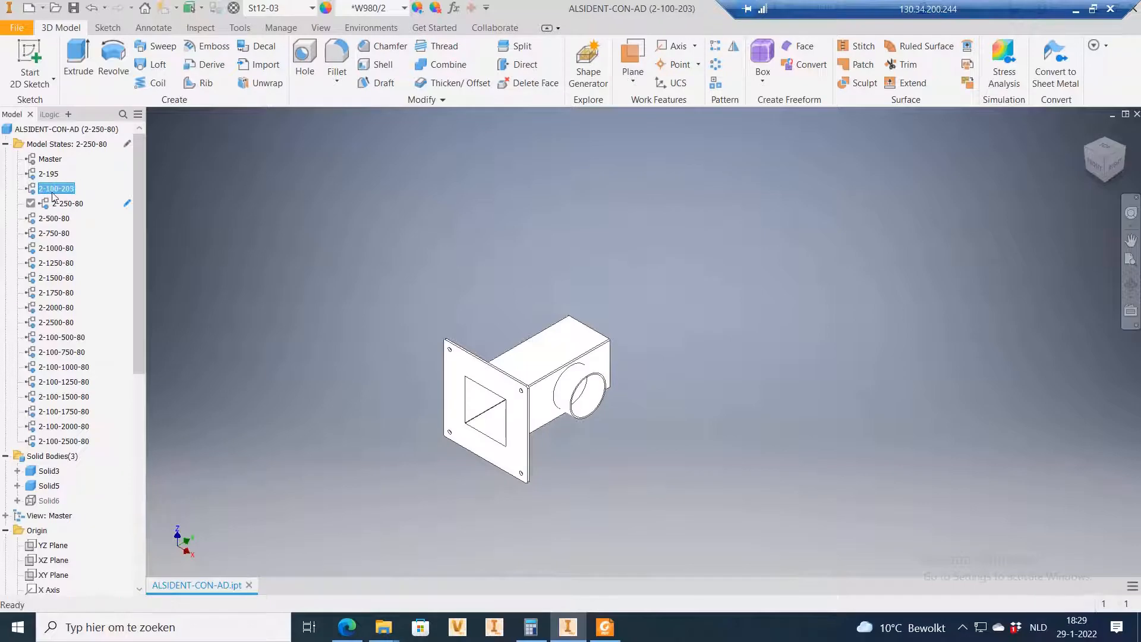
pyautogui.click(453, 8)
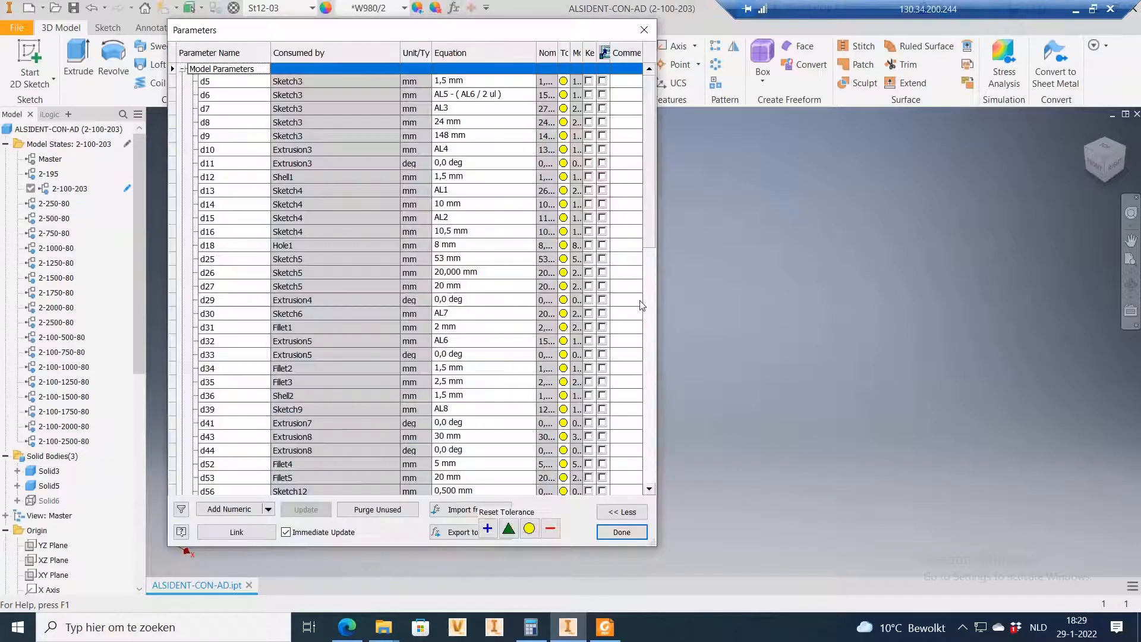
pyautogui.moveTo(648, 211); pyautogui.dragTo(652, 476)
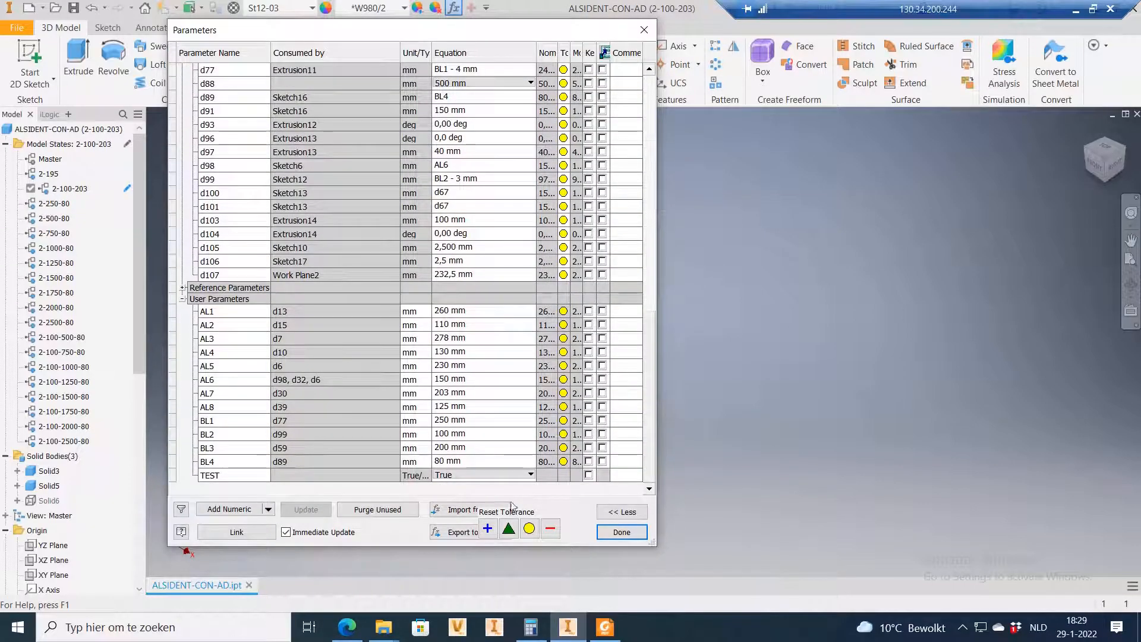
pyautogui.click(461, 476)
pyautogui.click(461, 485)
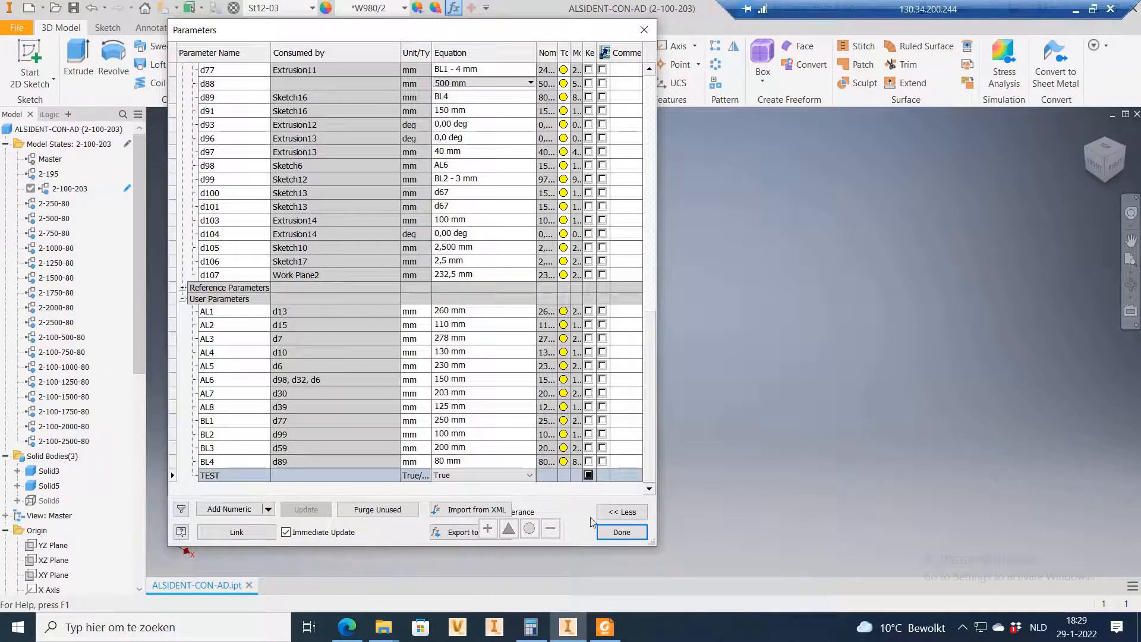
pyautogui.click(620, 530)
# Step: Examine the TEST parameter and the user parameter types that can be added in 2-100-203, and reopen the Parameters list
pyautogui.click(55, 203)
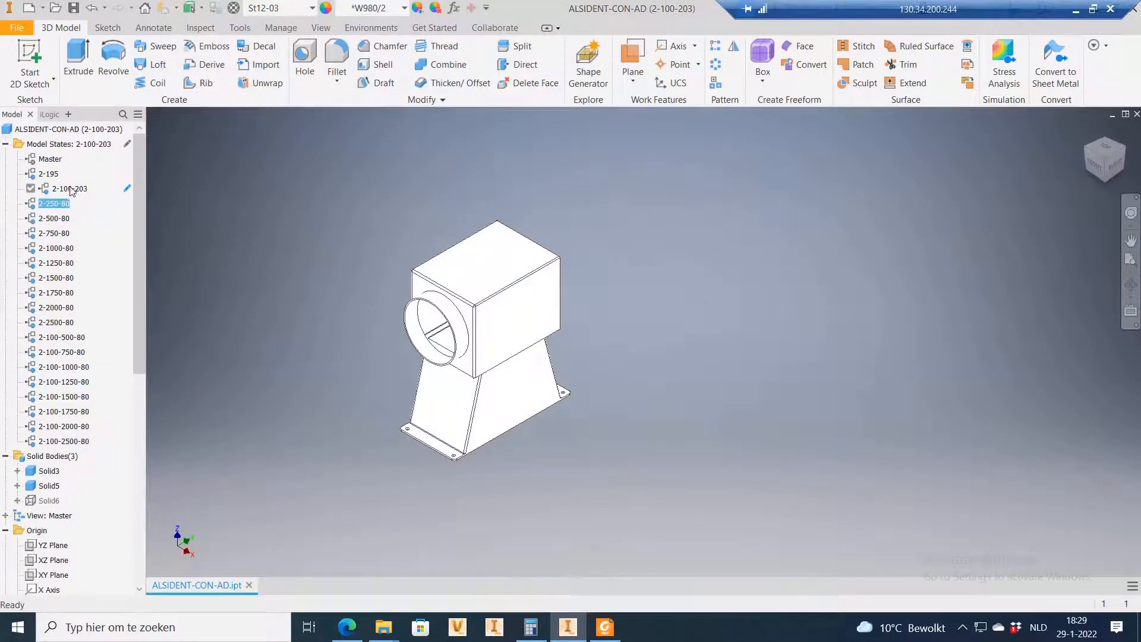
pyautogui.click(246, 191)
pyautogui.click(454, 8)
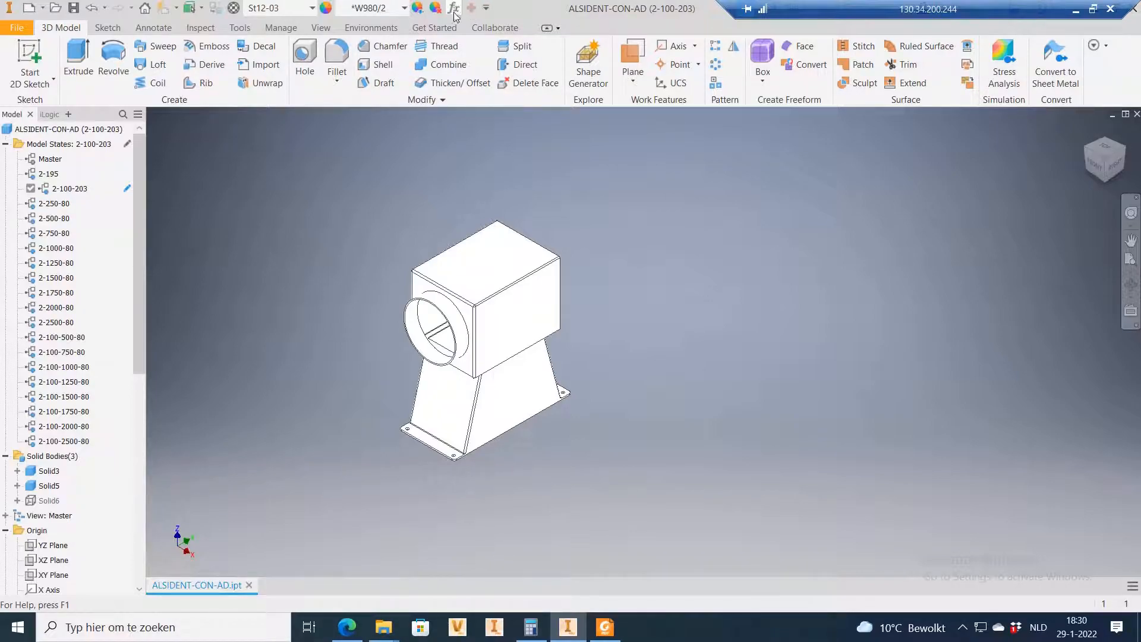
pyautogui.moveTo(648, 183); pyautogui.dragTo(648, 473)
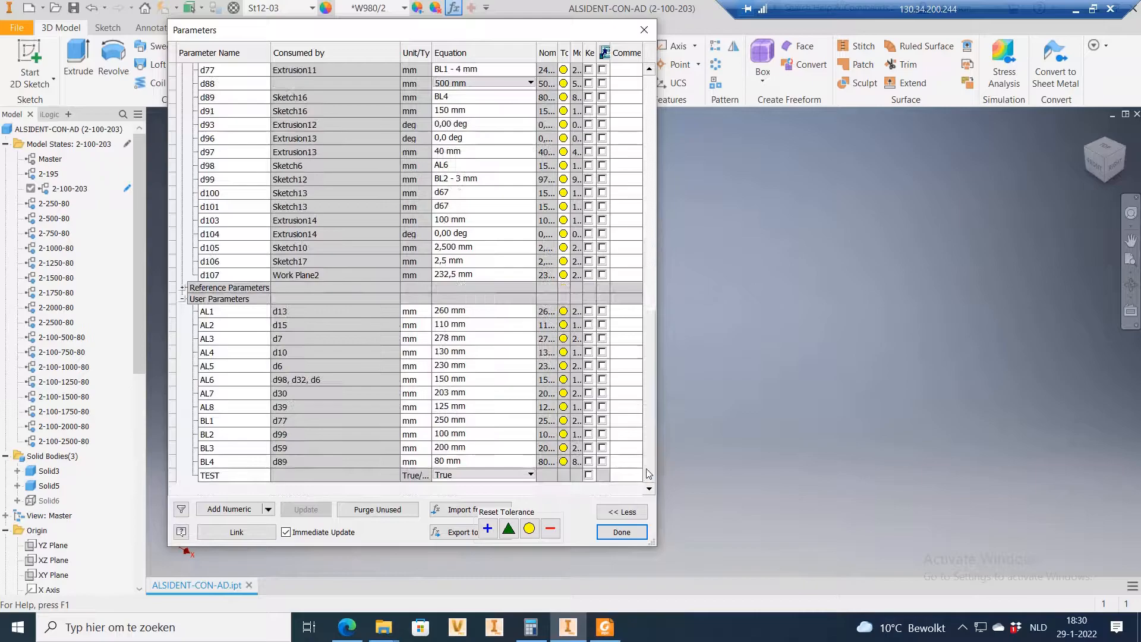
pyautogui.click(268, 508)
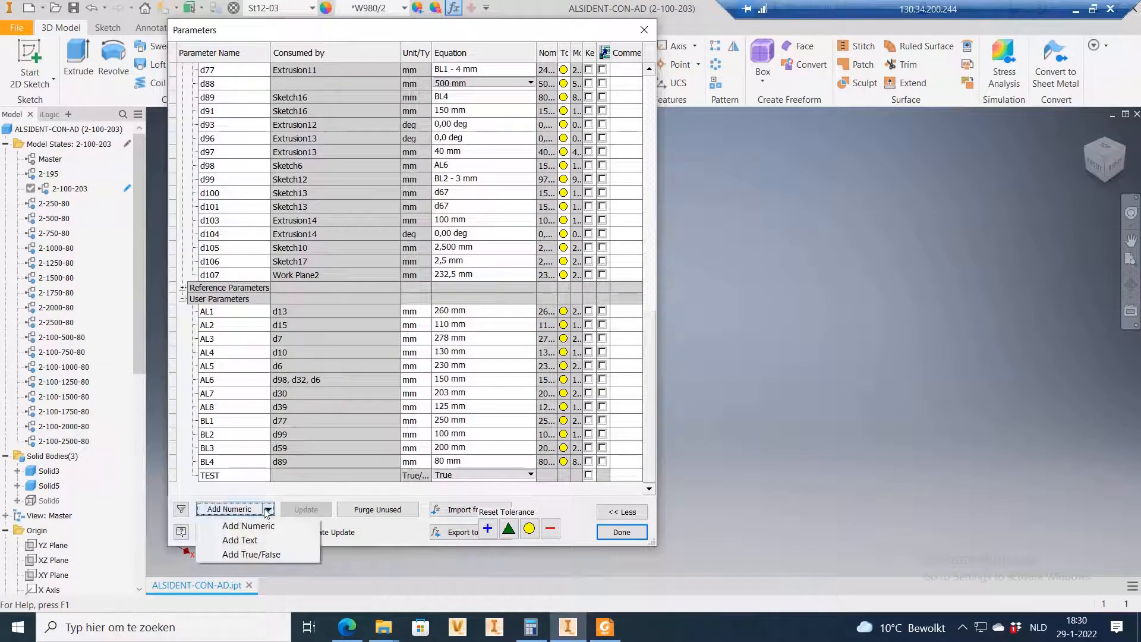
pyautogui.click(297, 490)
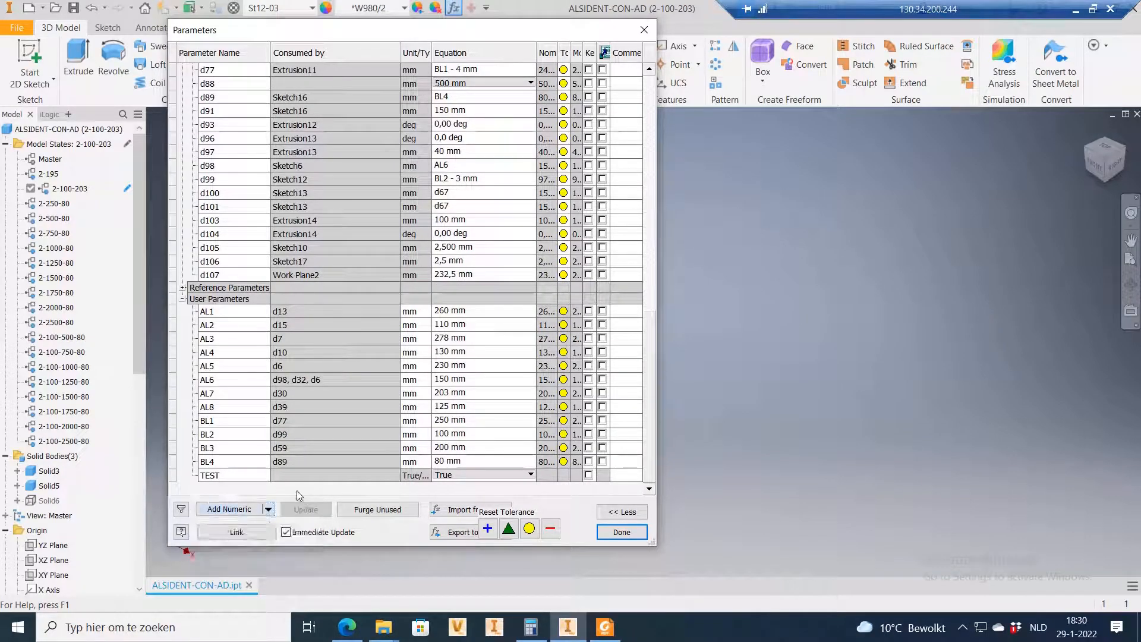
pyautogui.click(622, 533)
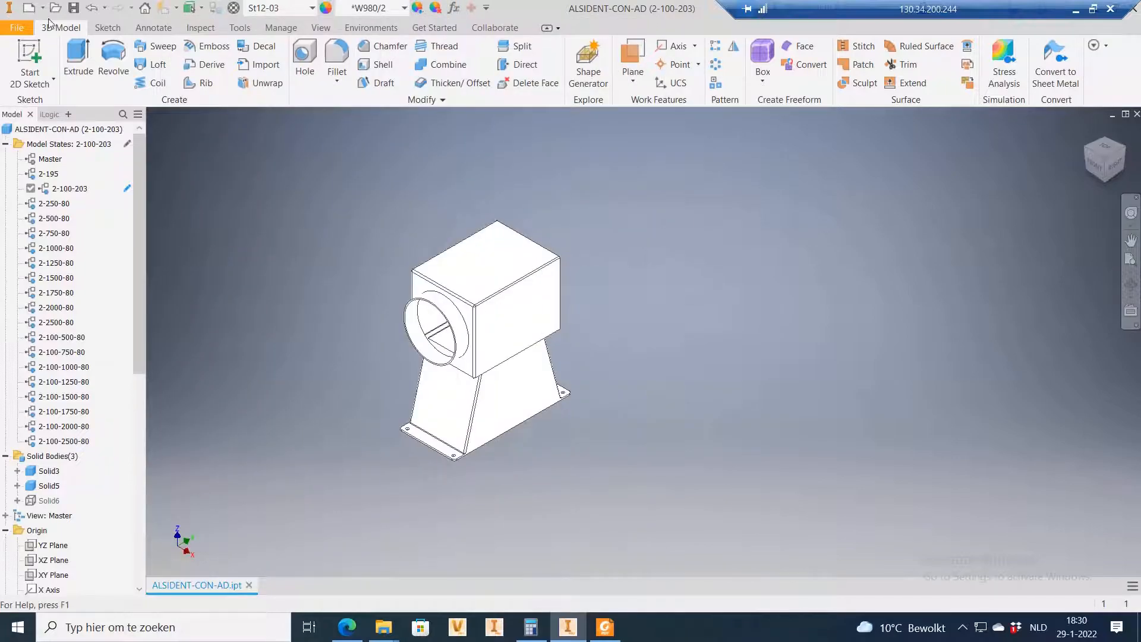
pyautogui.click(455, 8)
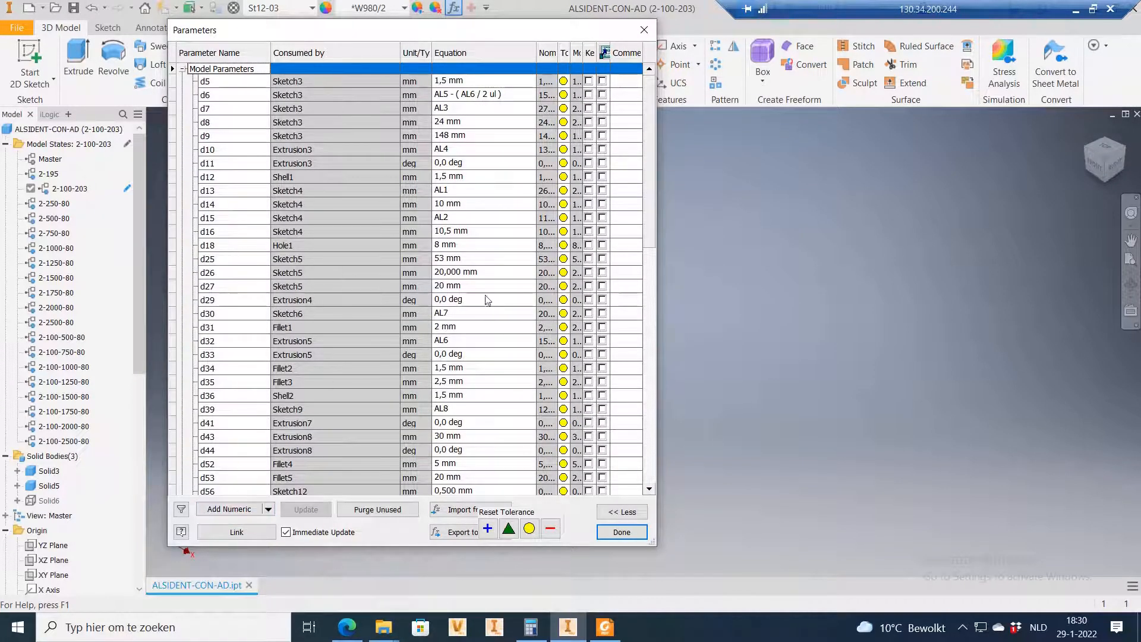
# Step: Review the parameters of model state 2-100-203 down to the TEST user parameter and close the list
pyautogui.scroll(-6, 486, 428)
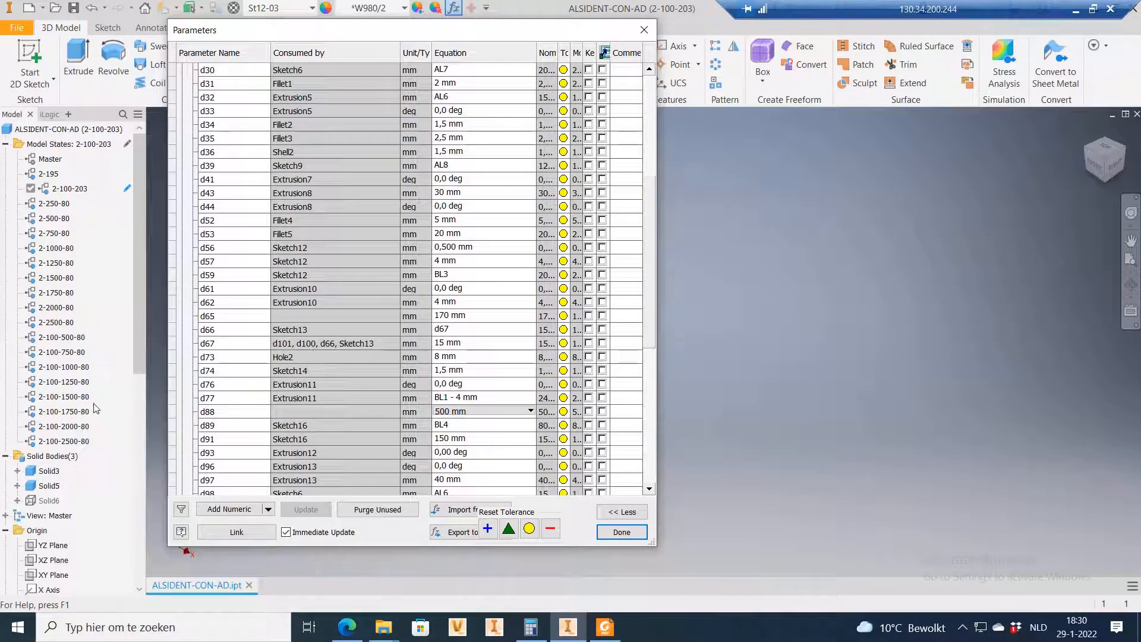
pyautogui.scroll(-3, 444, 450)
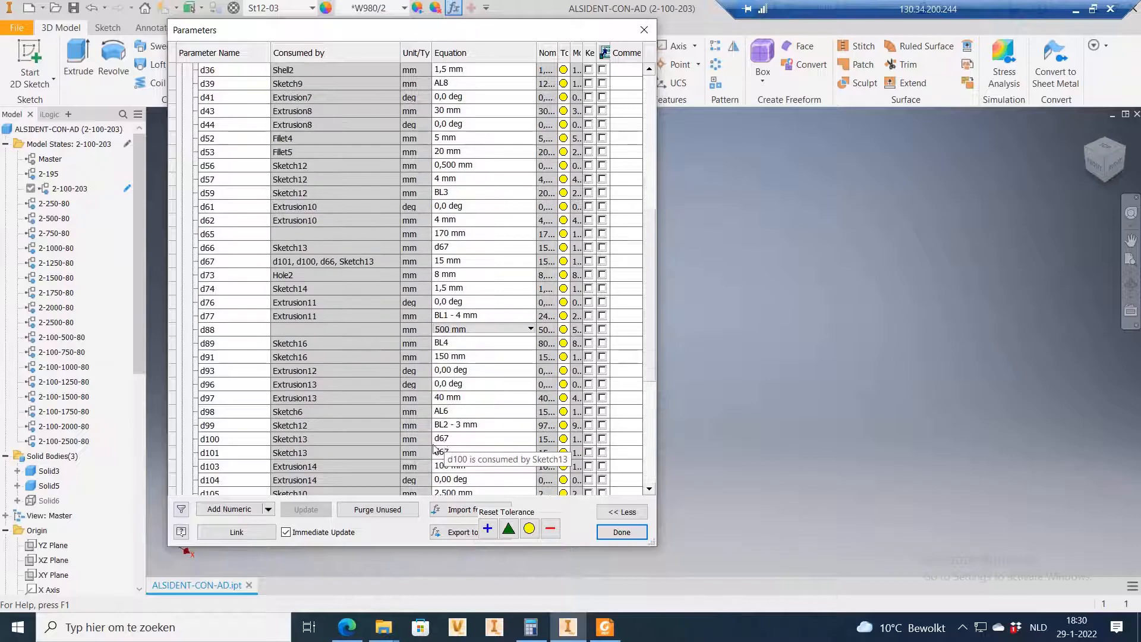
pyautogui.scroll(-5, 510, 439)
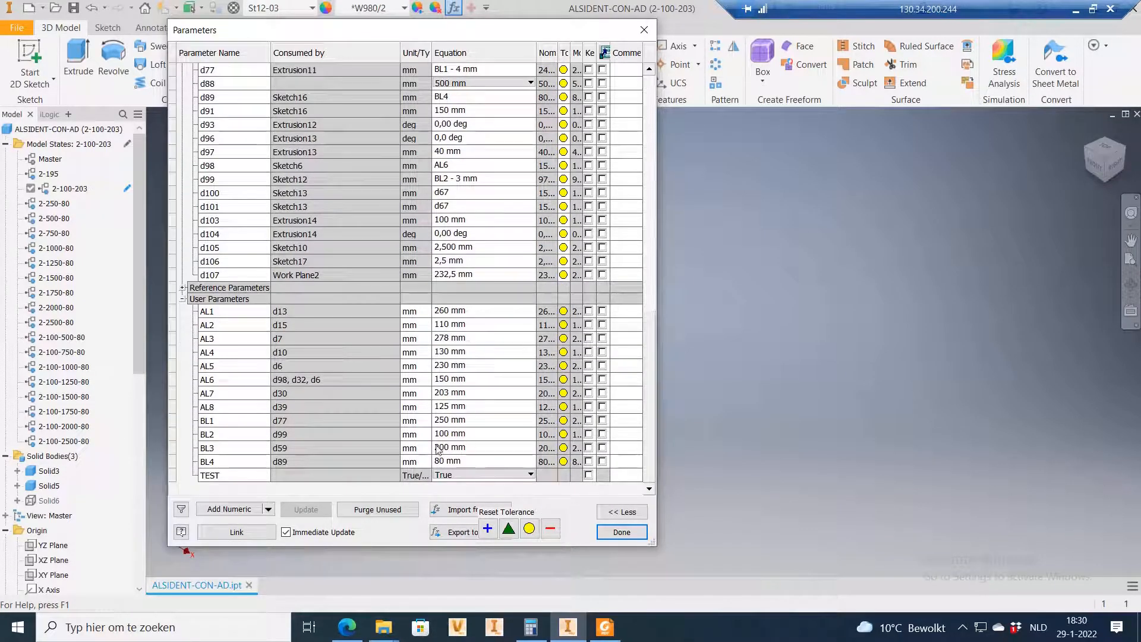
pyautogui.click(621, 532)
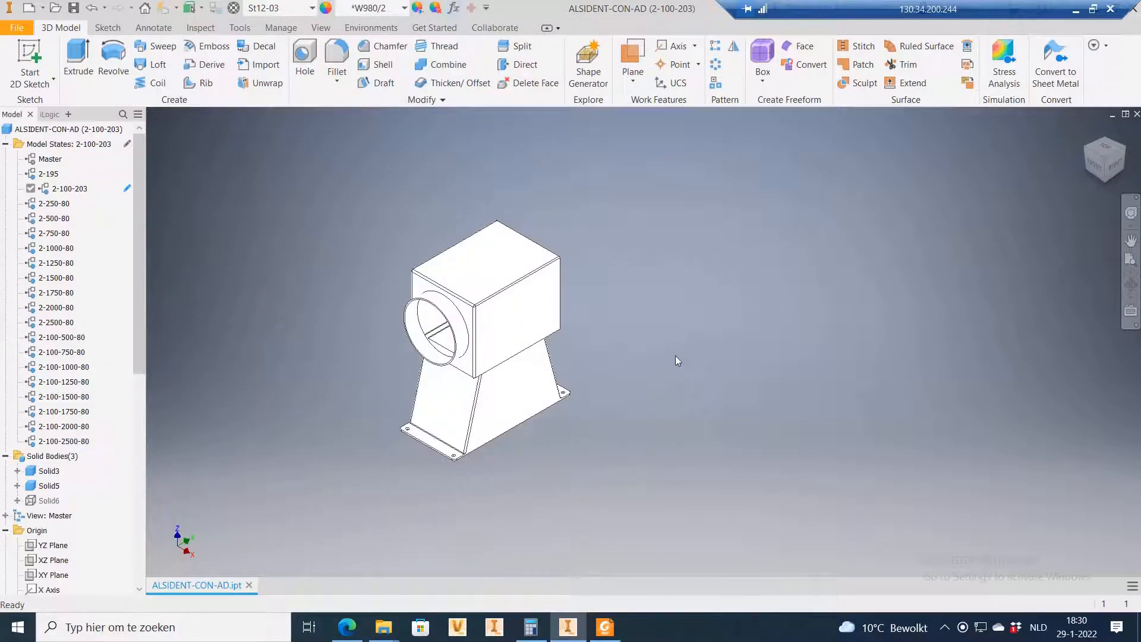
# Step: Save the ALSIDENT-CON-AD part
pyautogui.click(74, 8)
pyautogui.scroll(-8, 66, 429)
pyautogui.scroll(8, 70, 433)
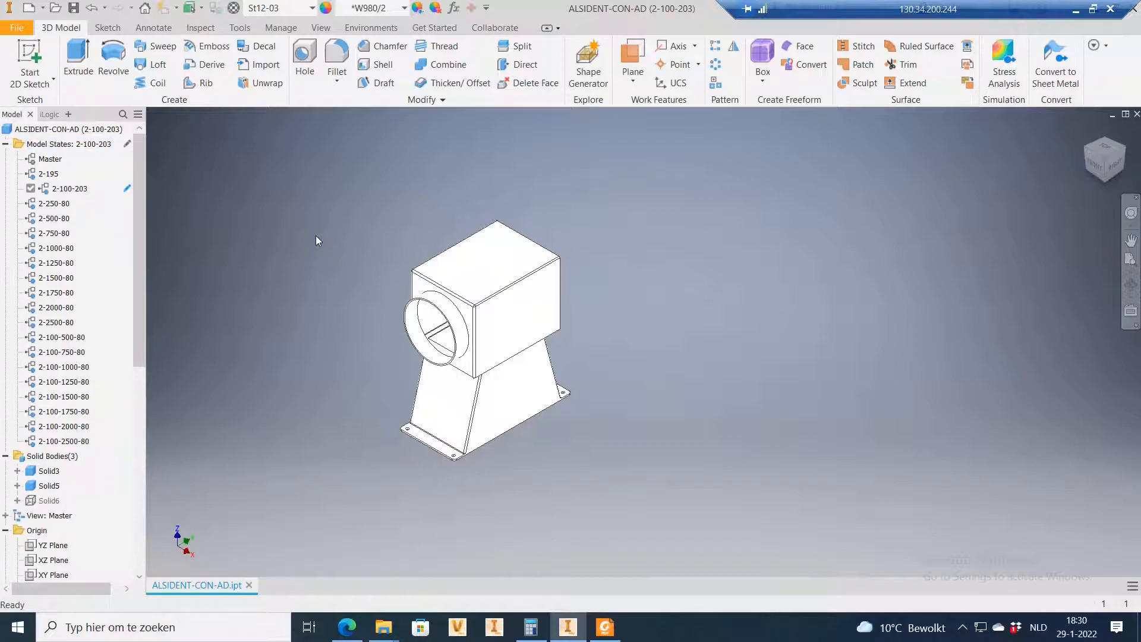
# Step: Activate model state 2-195 and check the value of its TEST user parameter
pyautogui.doubleClick(49, 173)
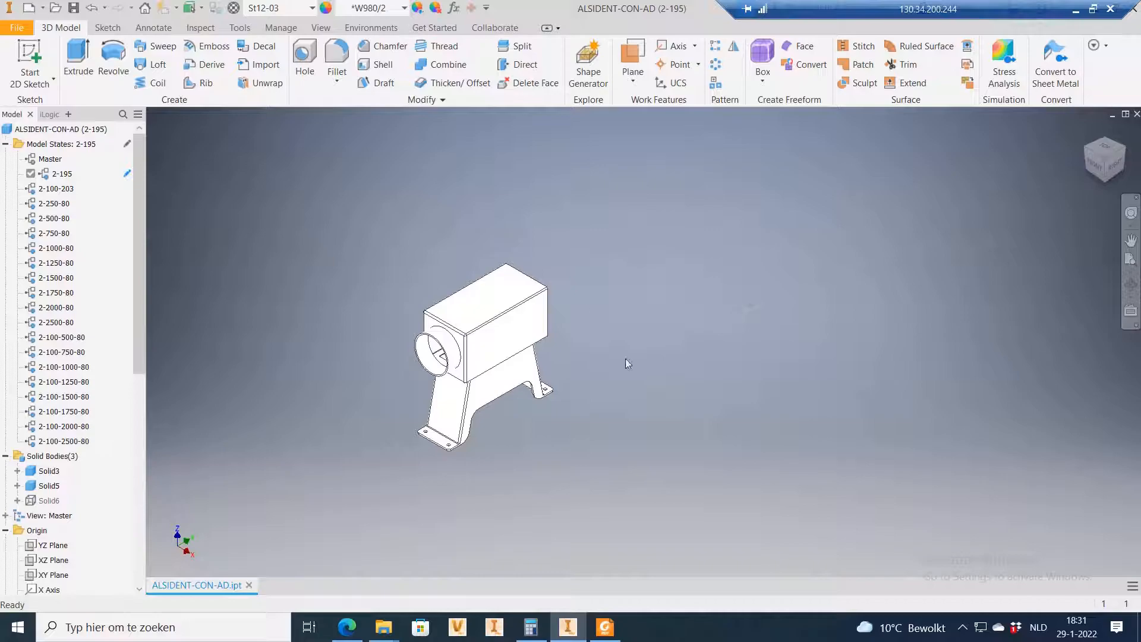
pyautogui.click(454, 8)
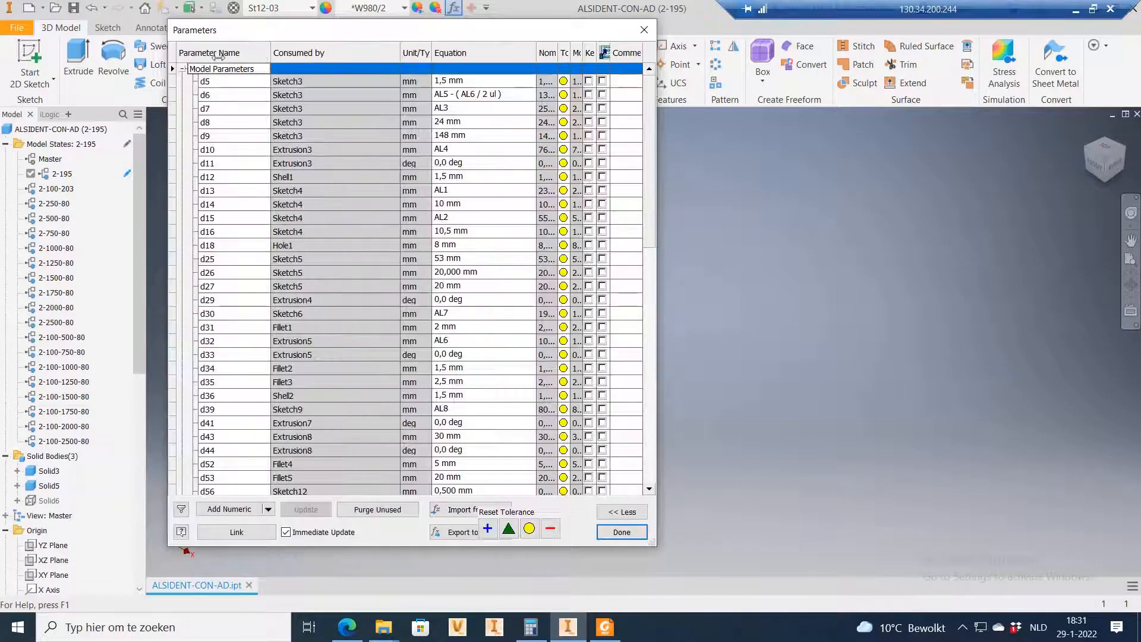
pyautogui.scroll(-2, 347, 413)
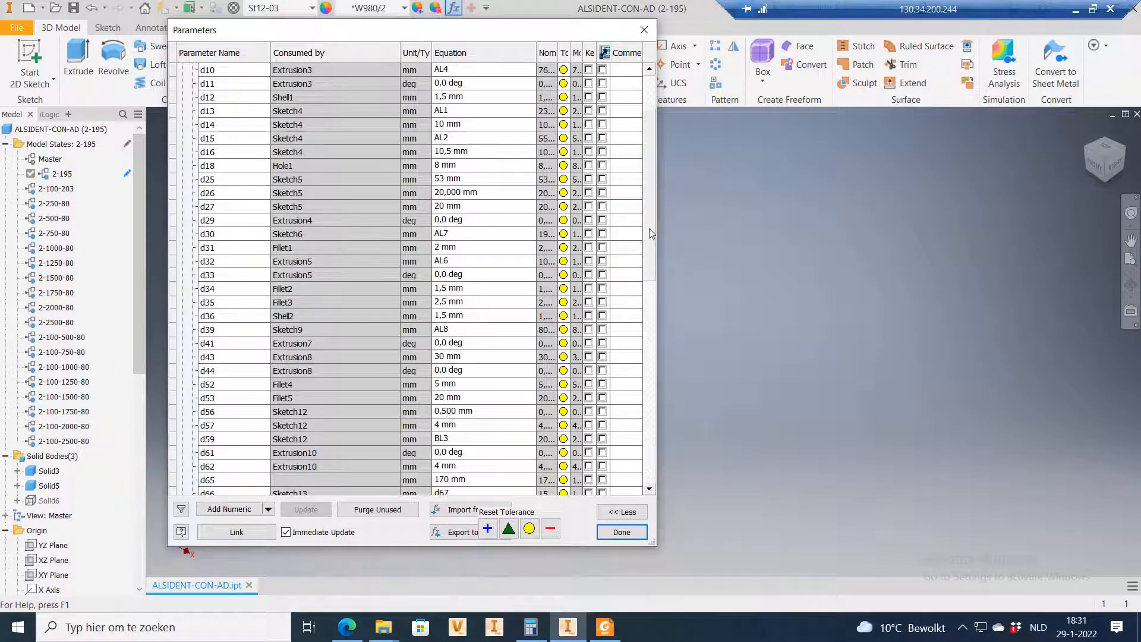
pyautogui.moveTo(651, 234); pyautogui.dragTo(656, 491)
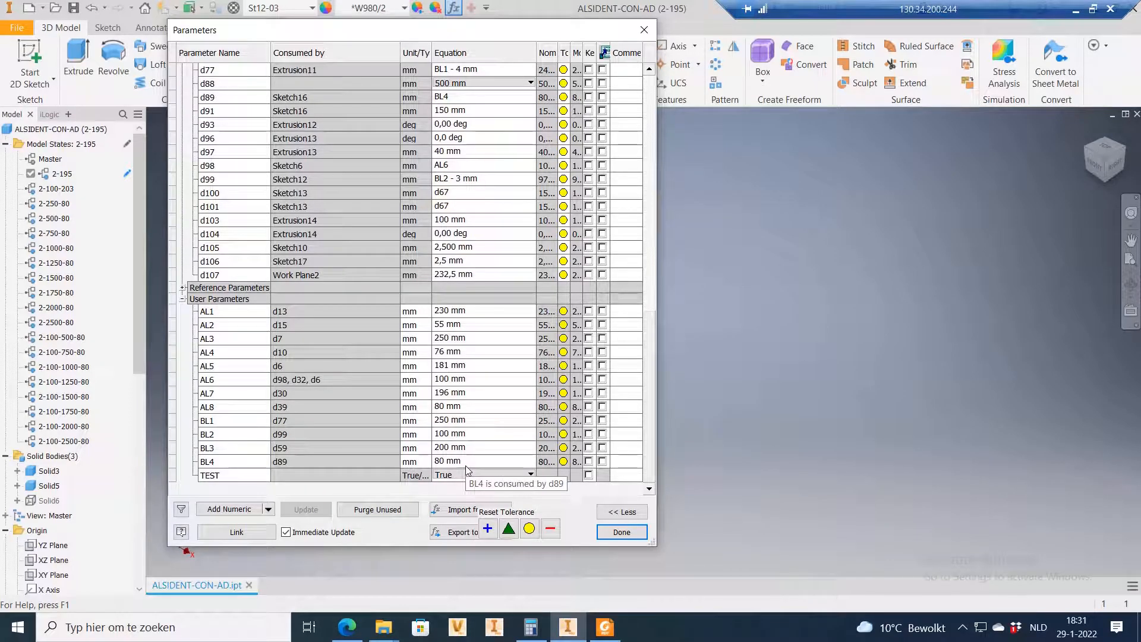
pyautogui.click(644, 30)
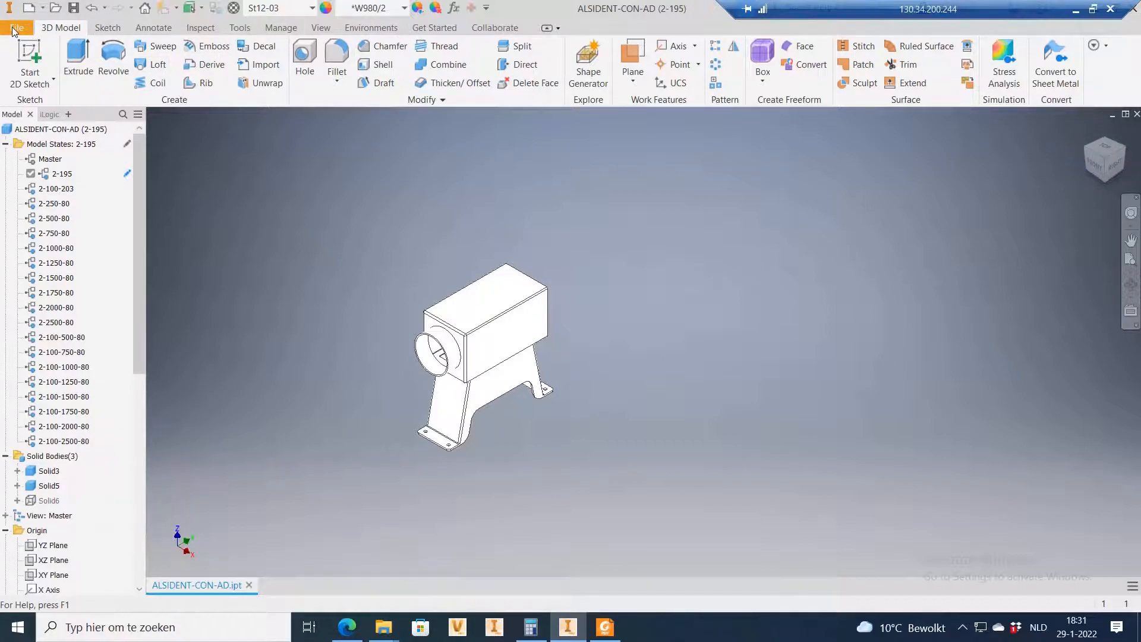
# Step: Create a new empty assembly for testing the console's model states
pyautogui.click(333, 205)
pyautogui.click(43, 8)
pyautogui.click(52, 57)
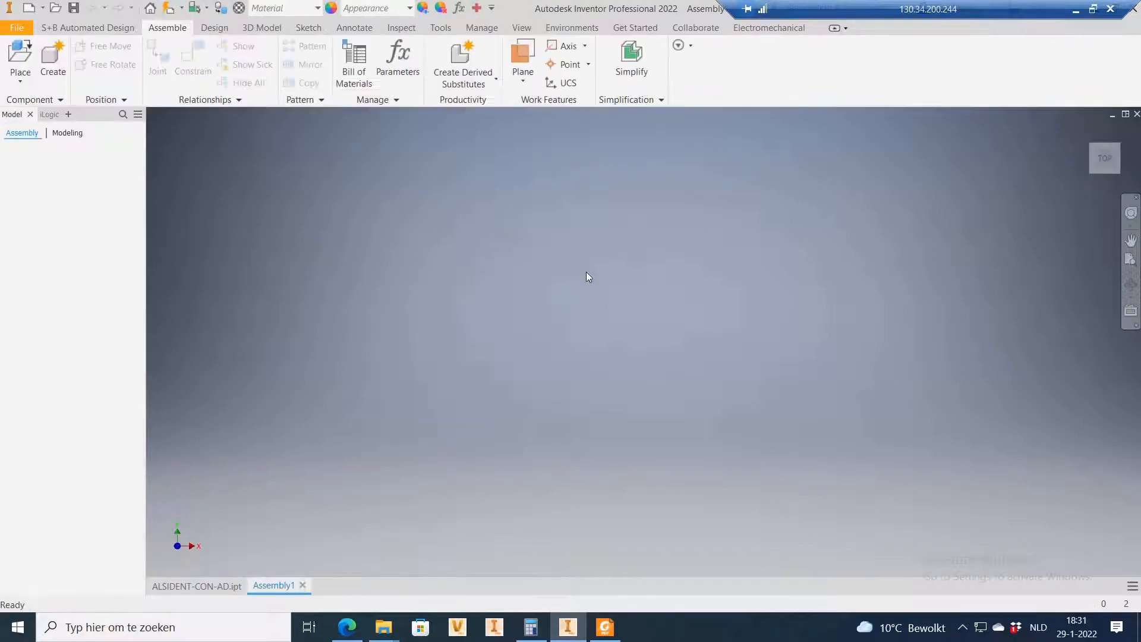
pyautogui.rightClick(38, 156)
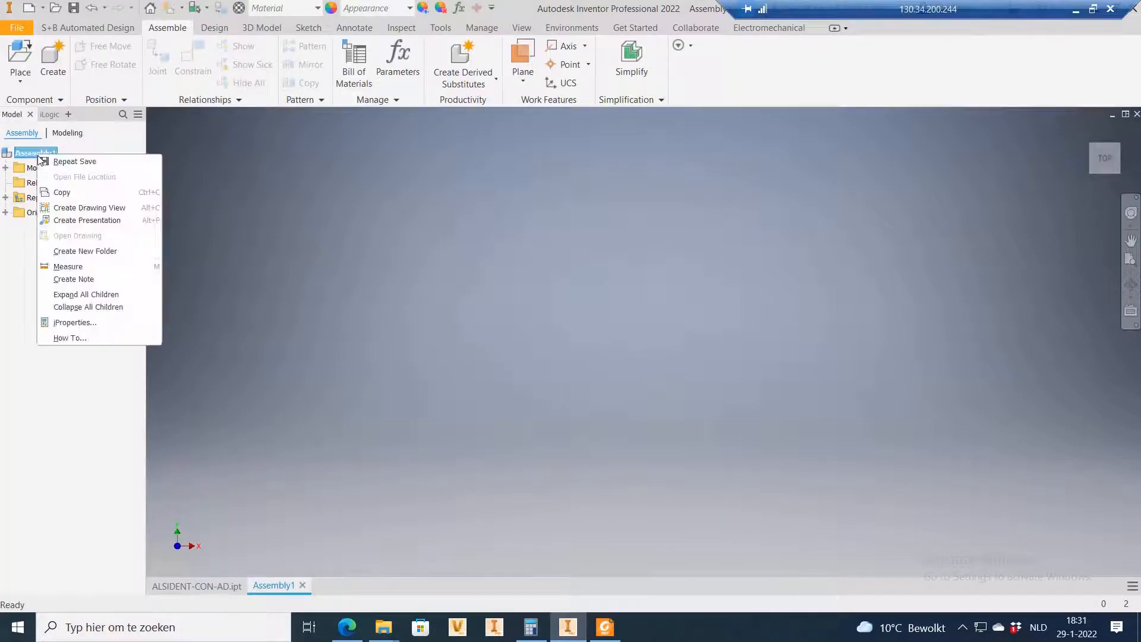
pyautogui.click(71, 193)
# Step: Copy the ALSIDENT-CON-AD part and paste it into the new assembly Assembly1
pyautogui.click(209, 583)
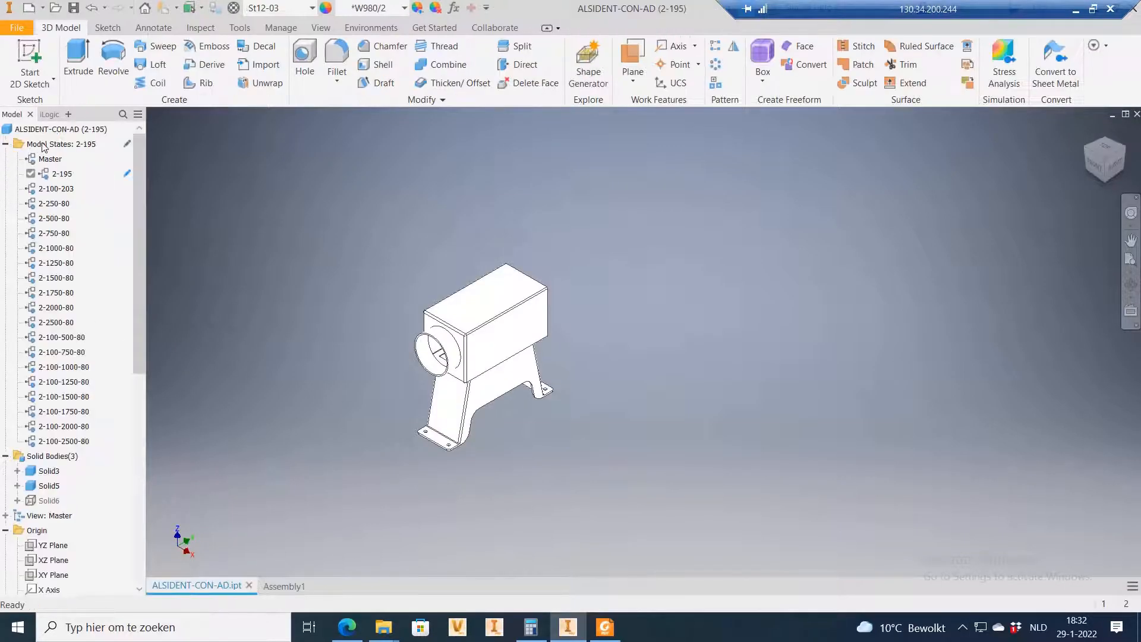
pyautogui.rightClick(43, 129)
pyautogui.click(73, 167)
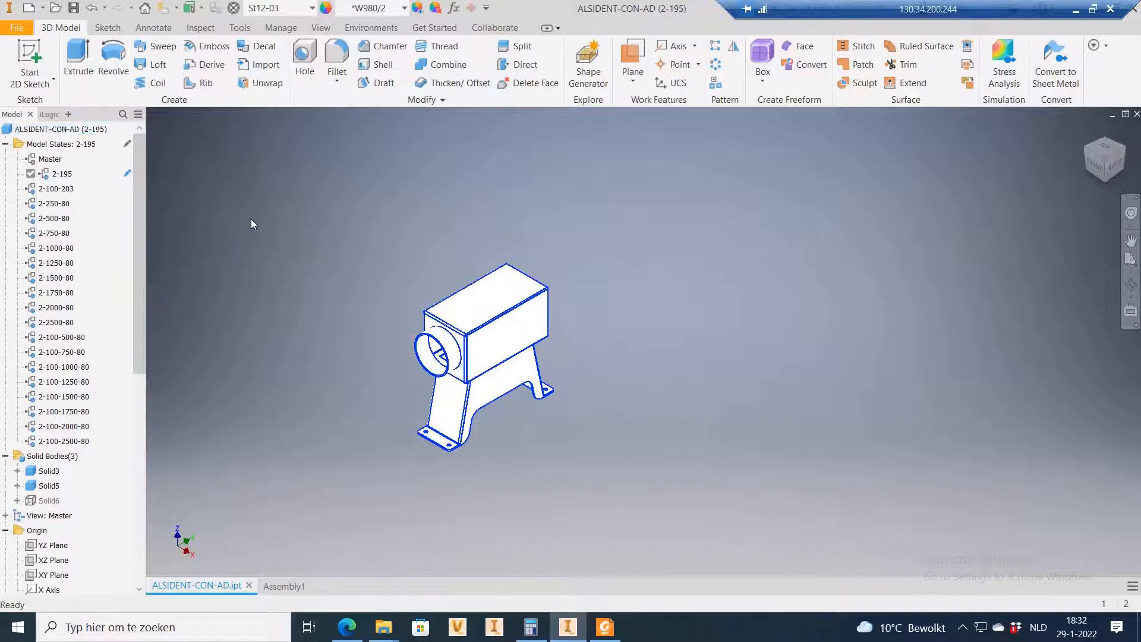
pyautogui.click(280, 586)
pyautogui.rightClick(363, 273)
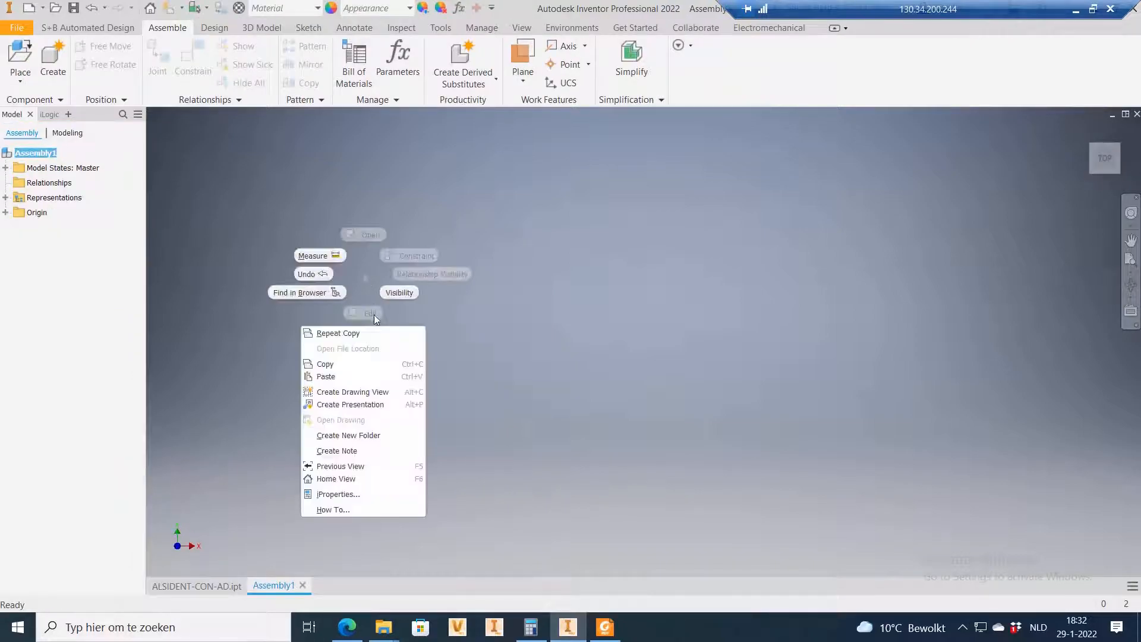
pyautogui.click(332, 377)
pyautogui.click(454, 313)
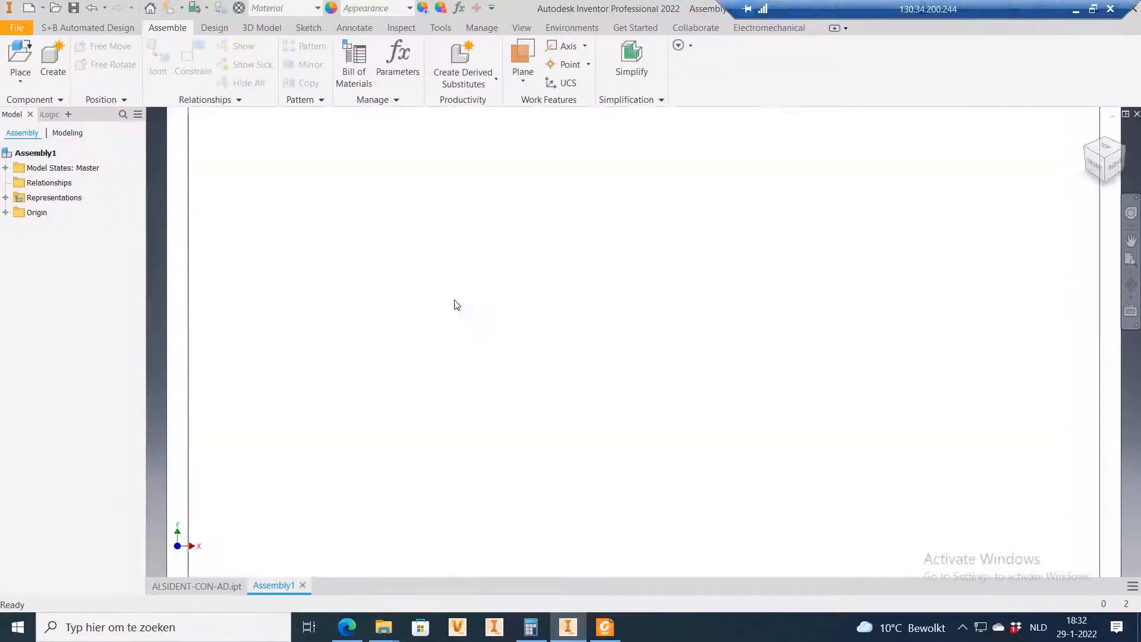
# Step: Set the placed console's representation to model state 2-100-750-80
pyautogui.rightClick(600, 216)
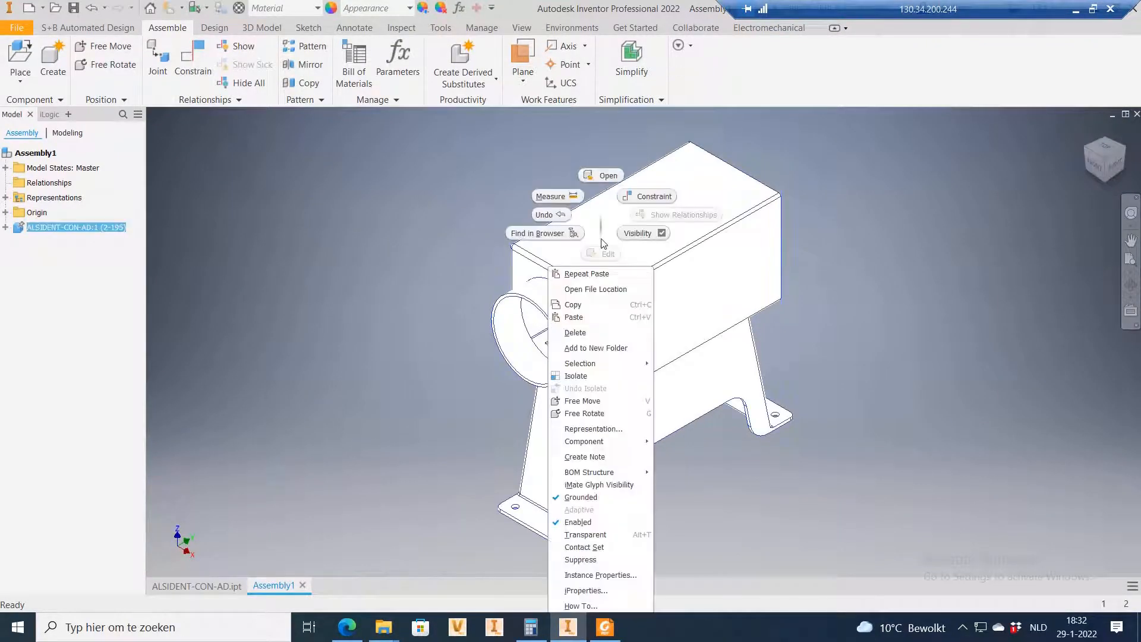
pyautogui.click(592, 429)
pyautogui.click(544, 284)
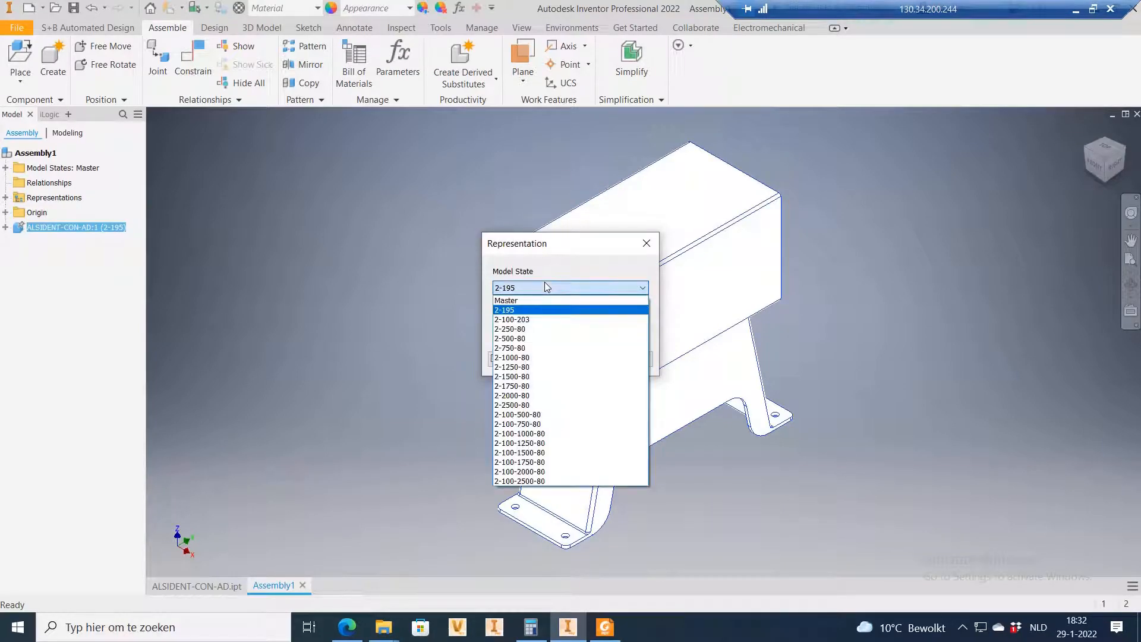
pyautogui.click(534, 424)
pyautogui.click(562, 359)
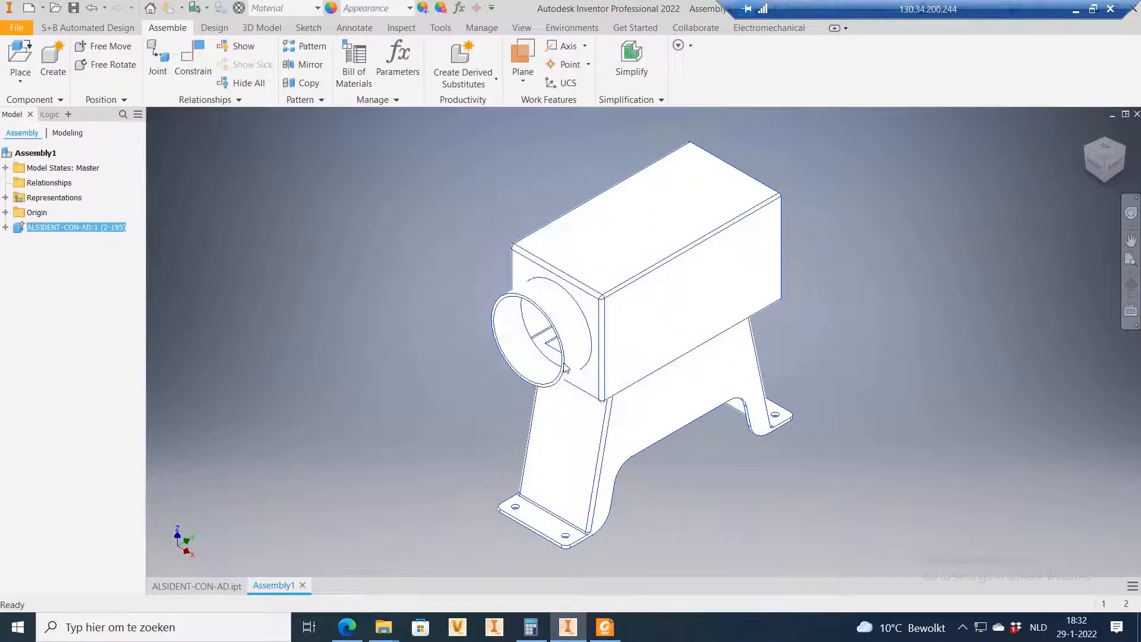
# Step: Switch the placed console's representation to model state 2-1000-80
pyautogui.rightClick(552, 357)
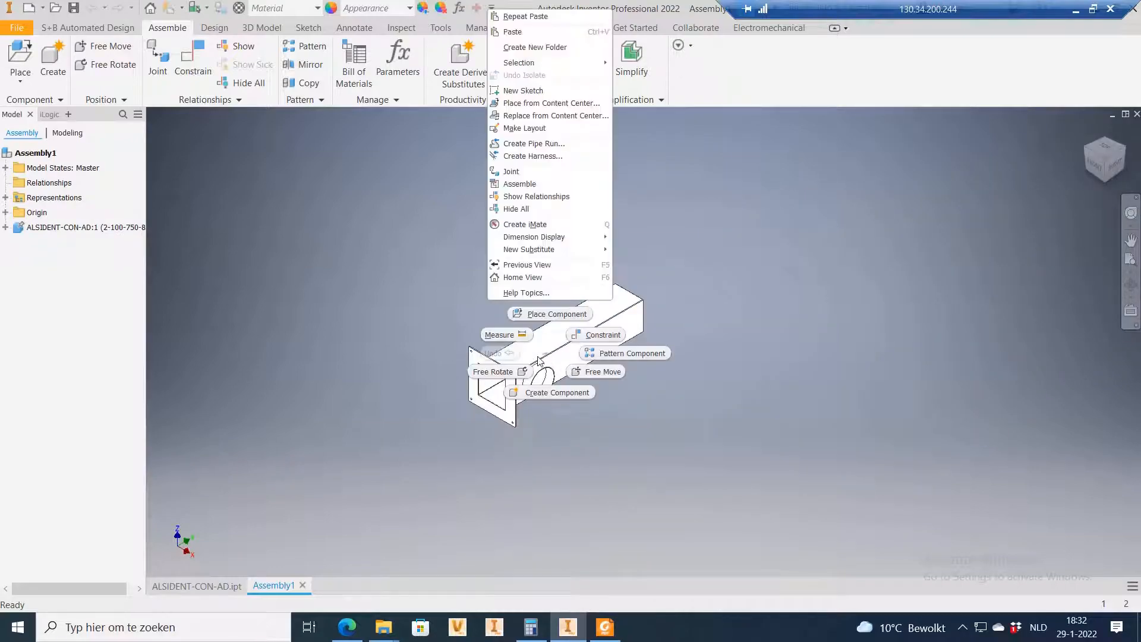
pyautogui.click(540, 362)
pyautogui.rightClick(541, 363)
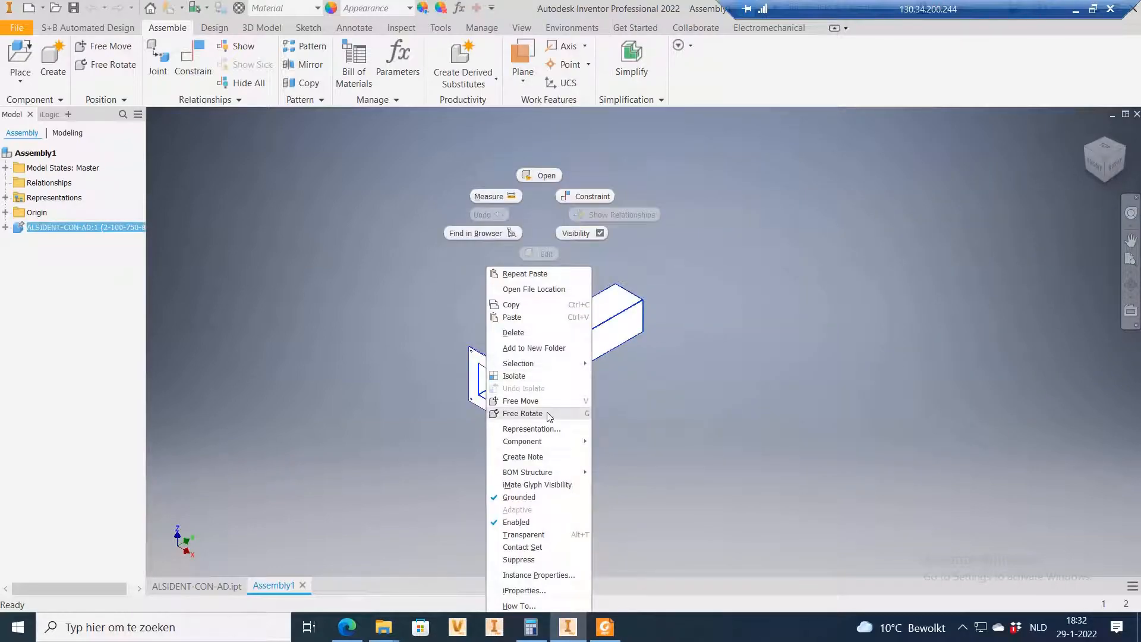
pyautogui.click(531, 429)
pyautogui.click(545, 289)
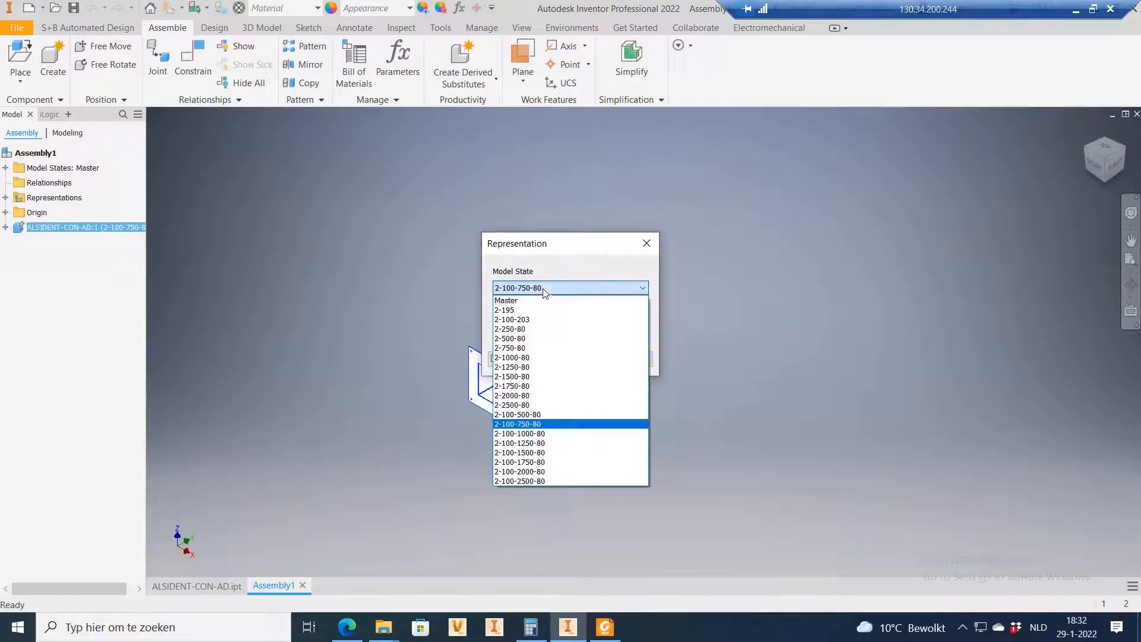
pyautogui.click(529, 358)
pyautogui.click(573, 359)
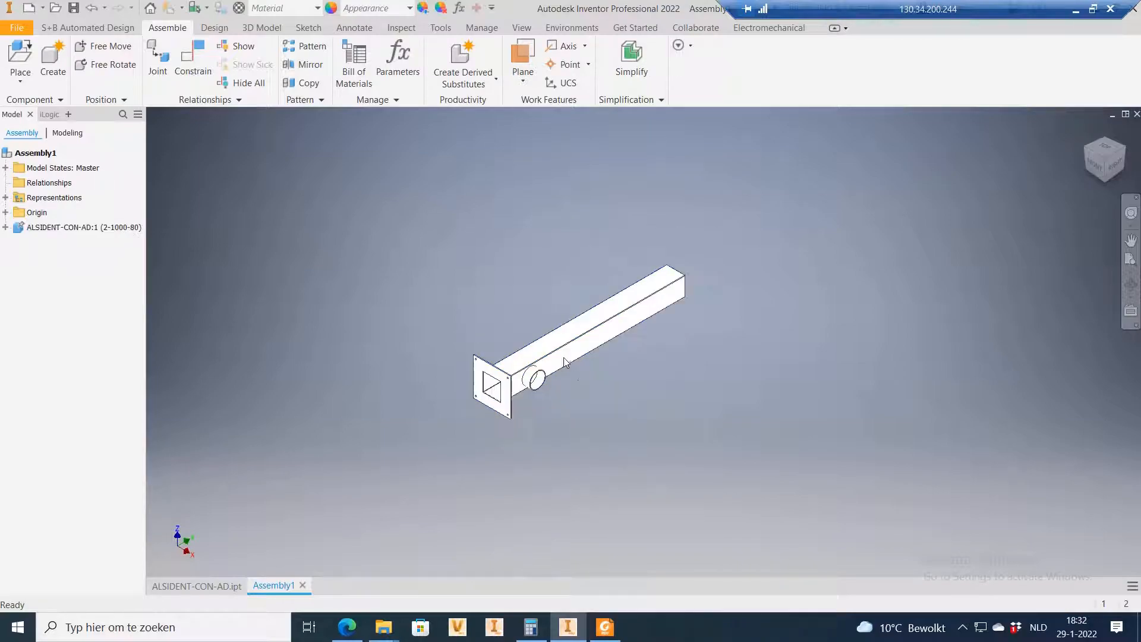
# Step: Change the placed console's model state back to 2-100-750-80
pyautogui.rightClick(581, 386)
pyautogui.click(555, 429)
pyautogui.click(538, 287)
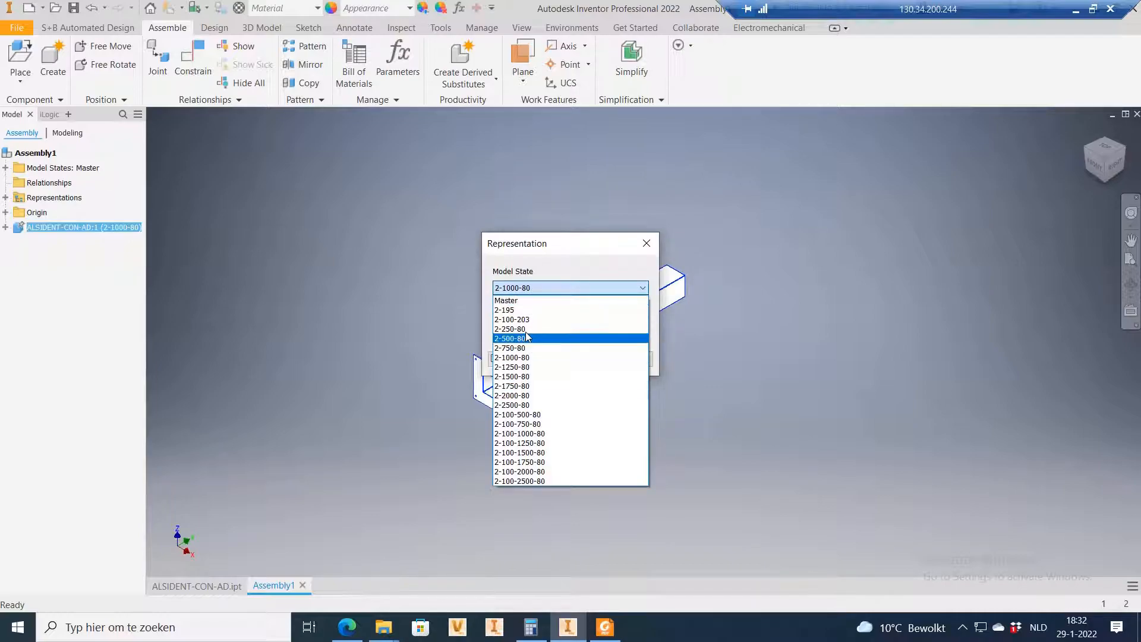
pyautogui.click(535, 423)
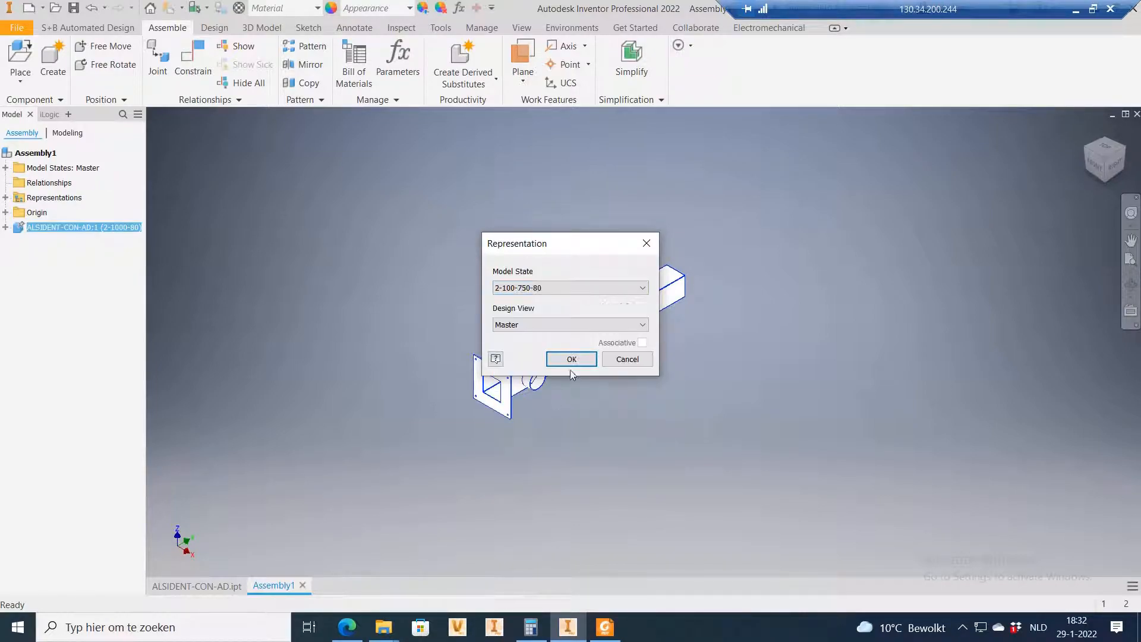
pyautogui.click(578, 357)
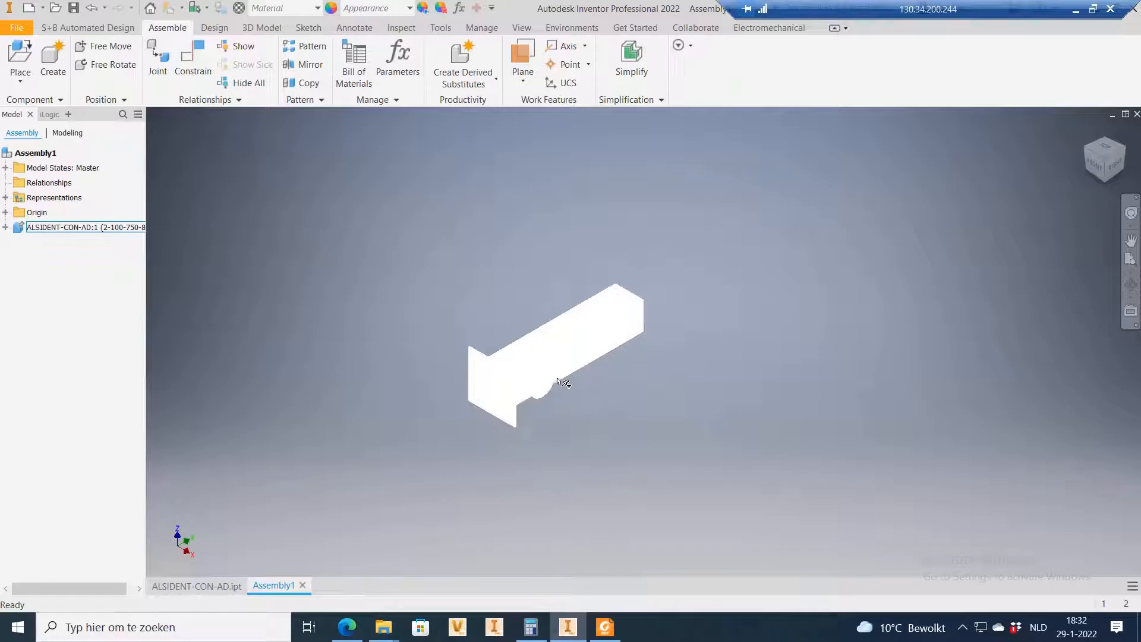
# Step: Inspect the console's part number and description in Assembly1's bill of materials, widening both columns, and return to the ALSIDENT-CON-AD part
pyautogui.click(366, 63)
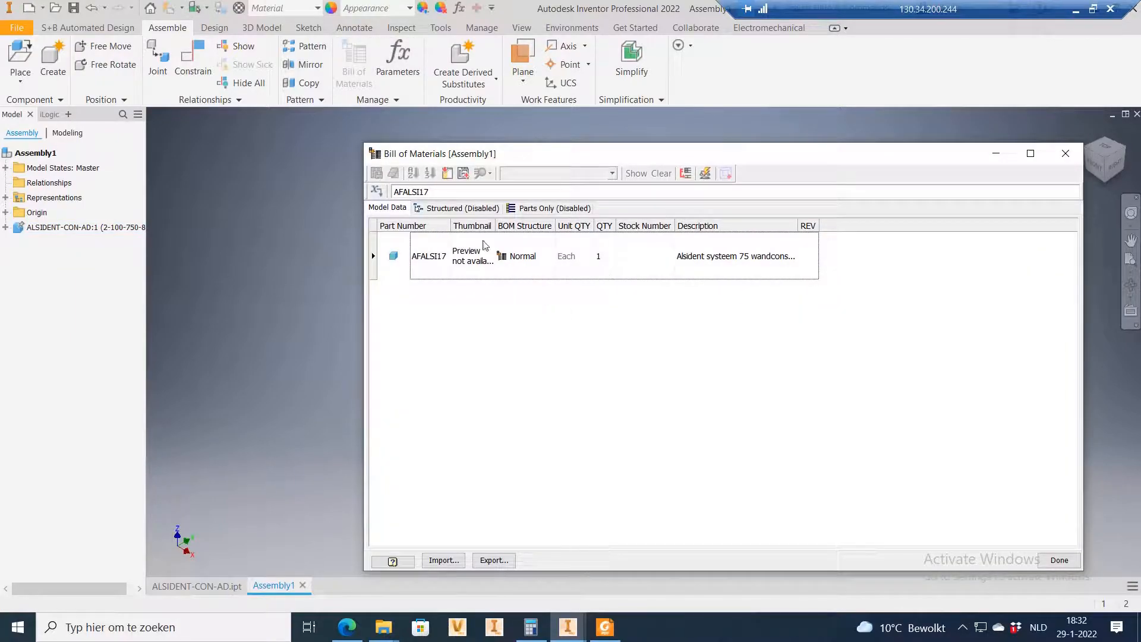
pyautogui.moveTo(450, 226); pyautogui.dragTo(496, 227)
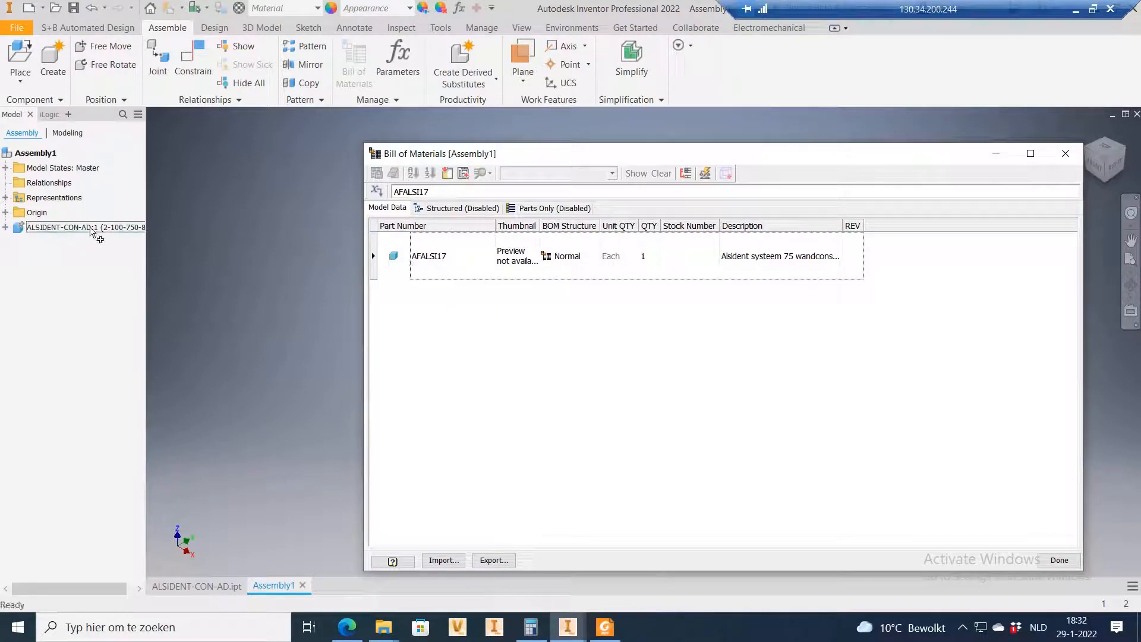
pyautogui.click(452, 258)
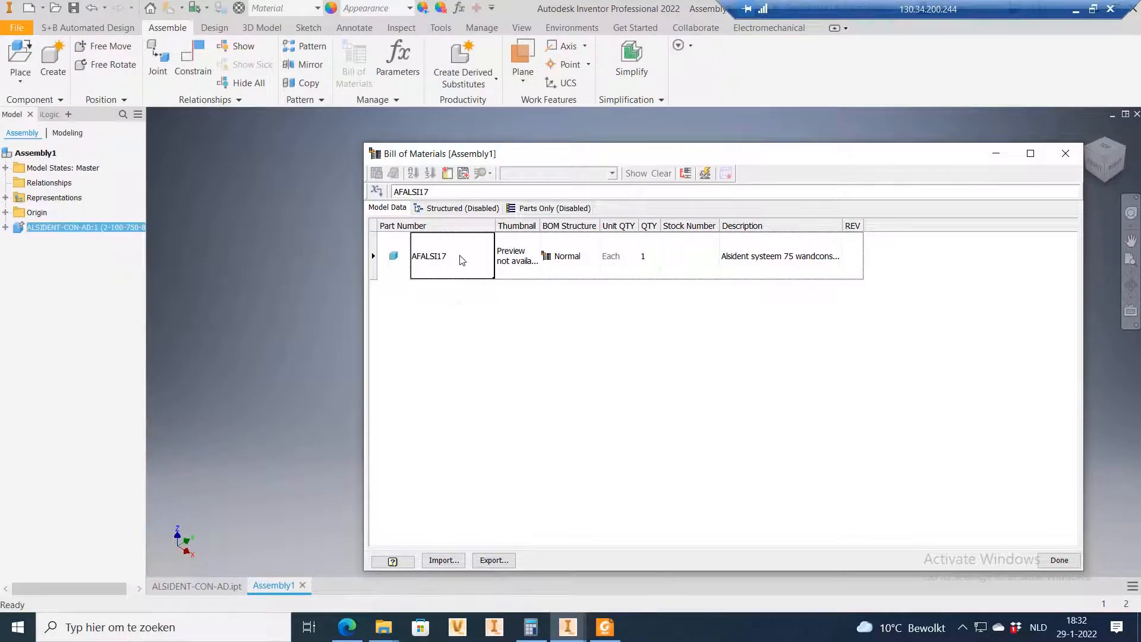
pyautogui.moveTo(843, 233); pyautogui.dragTo(867, 232)
pyautogui.click(799, 270)
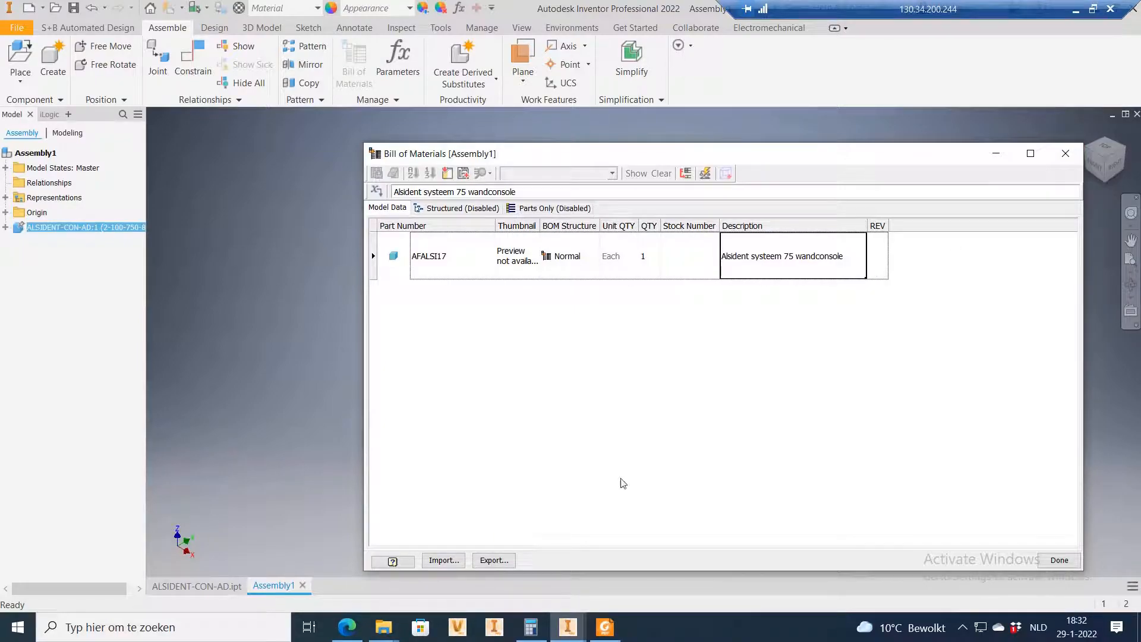
pyautogui.click(1066, 153)
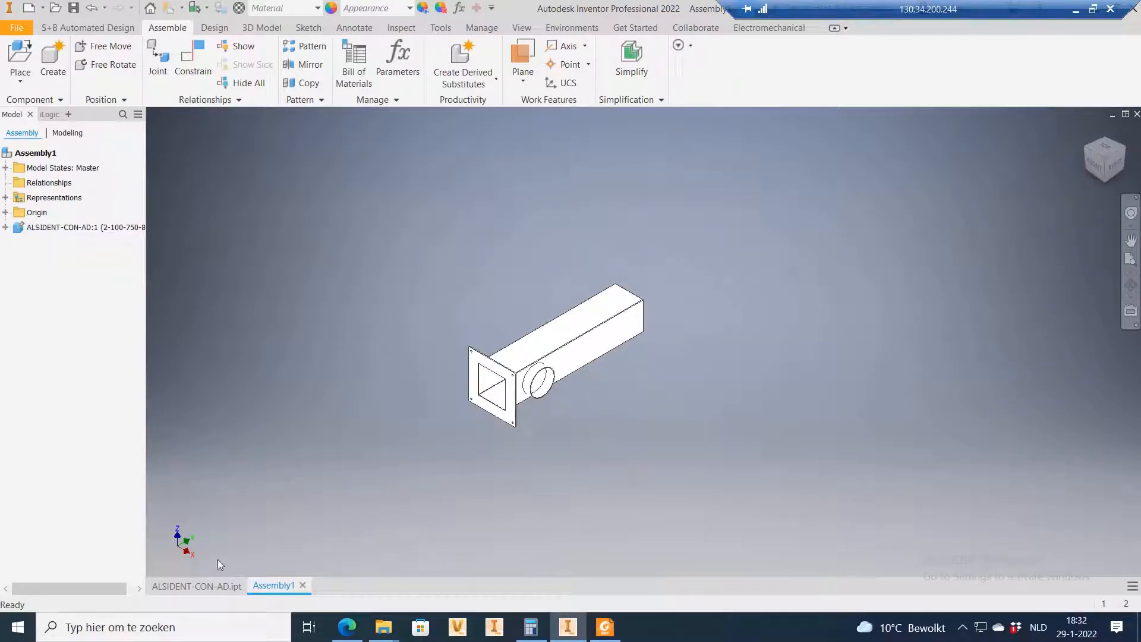
pyautogui.click(211, 583)
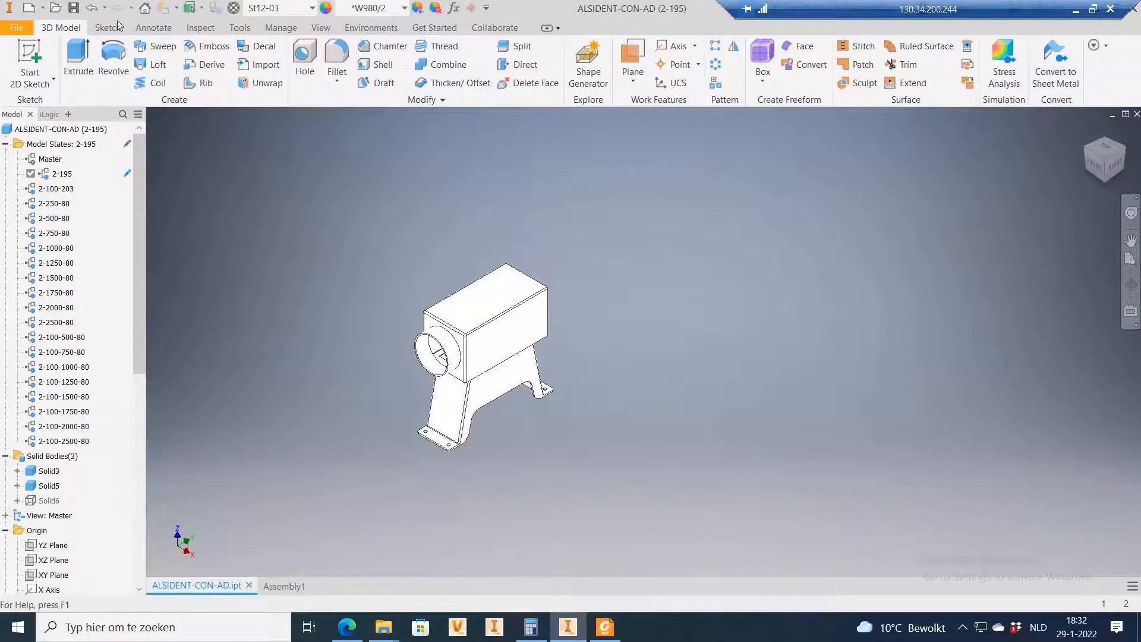